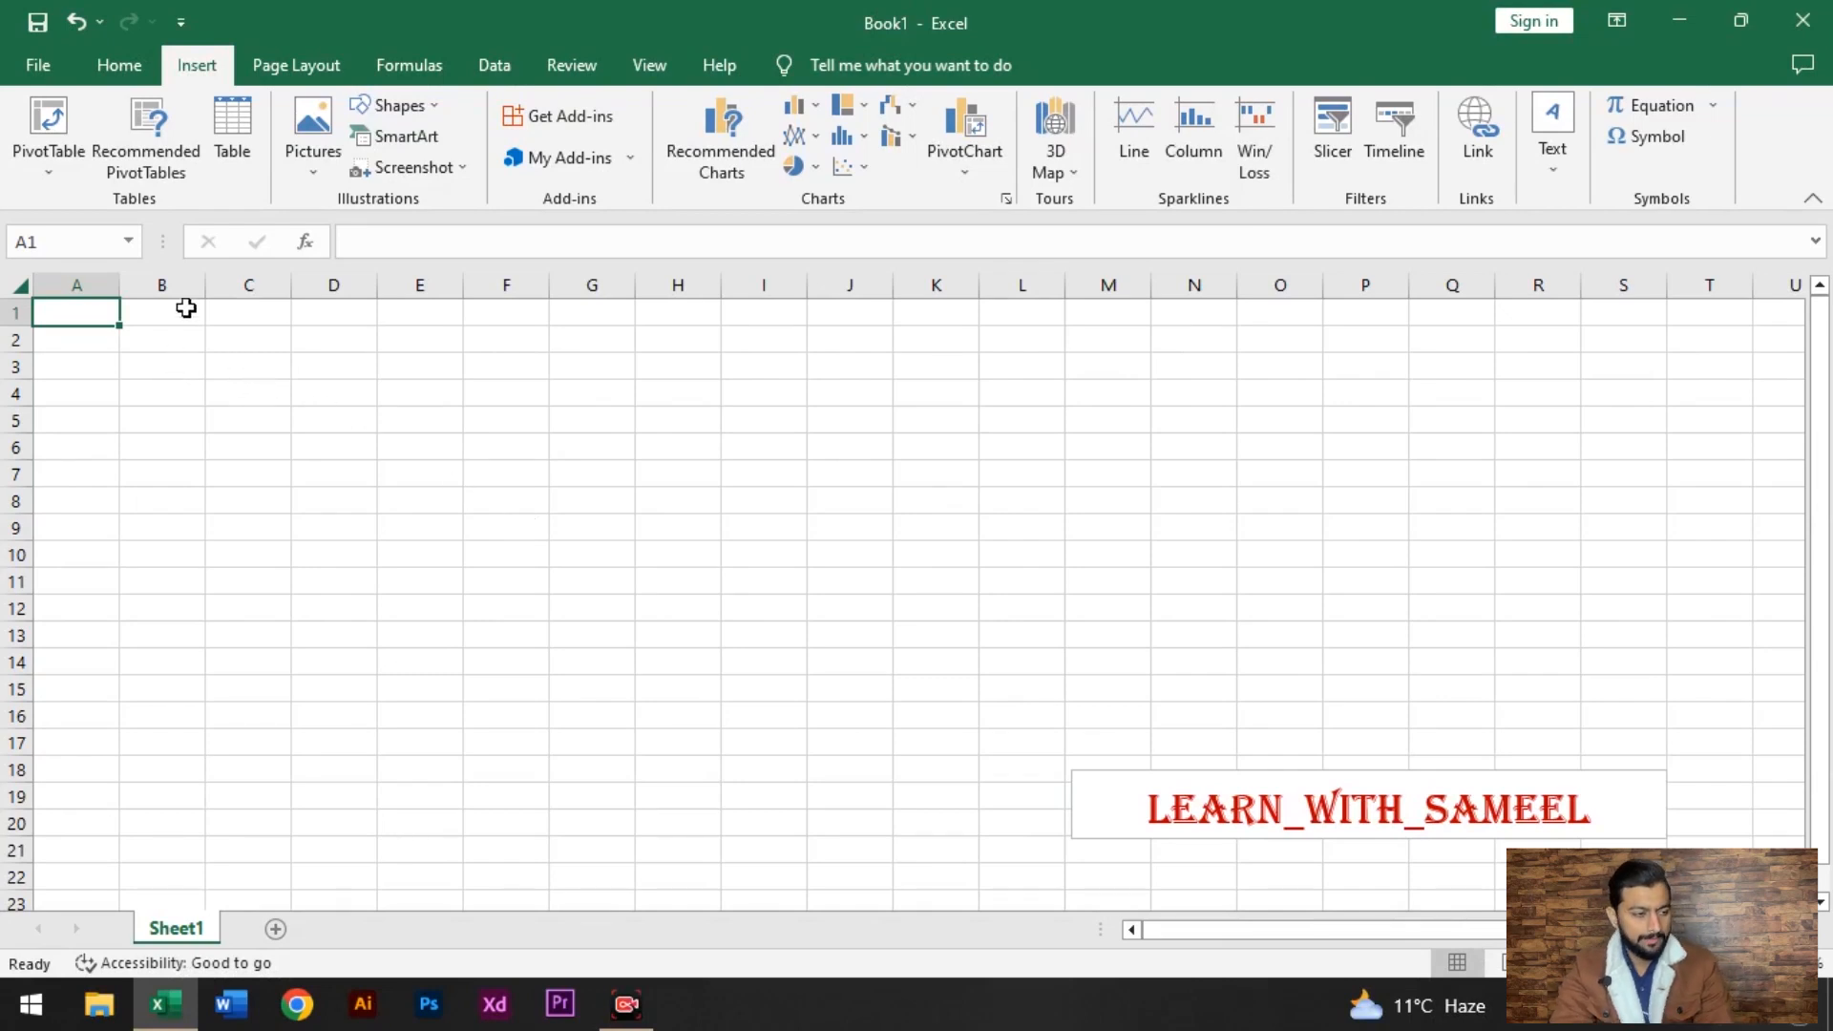
pyautogui.click(156, 356)
pyautogui.click(83, 333)
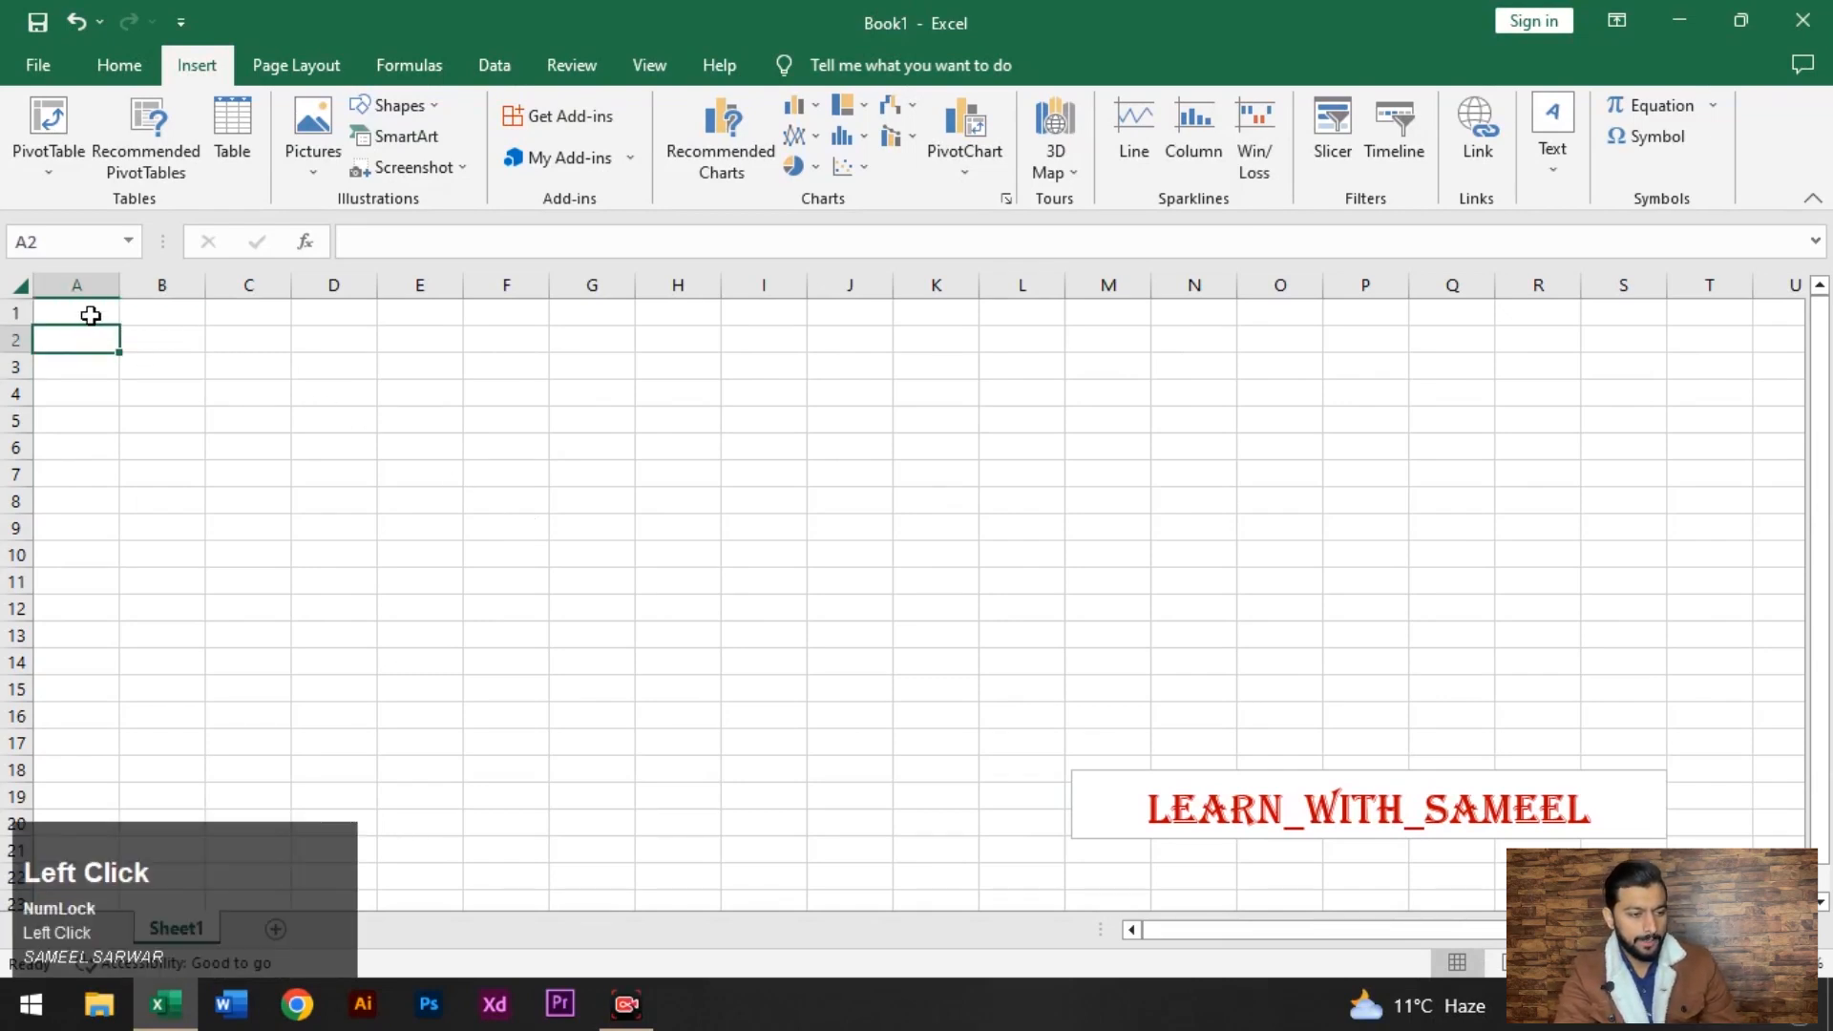
pyautogui.click(91, 315)
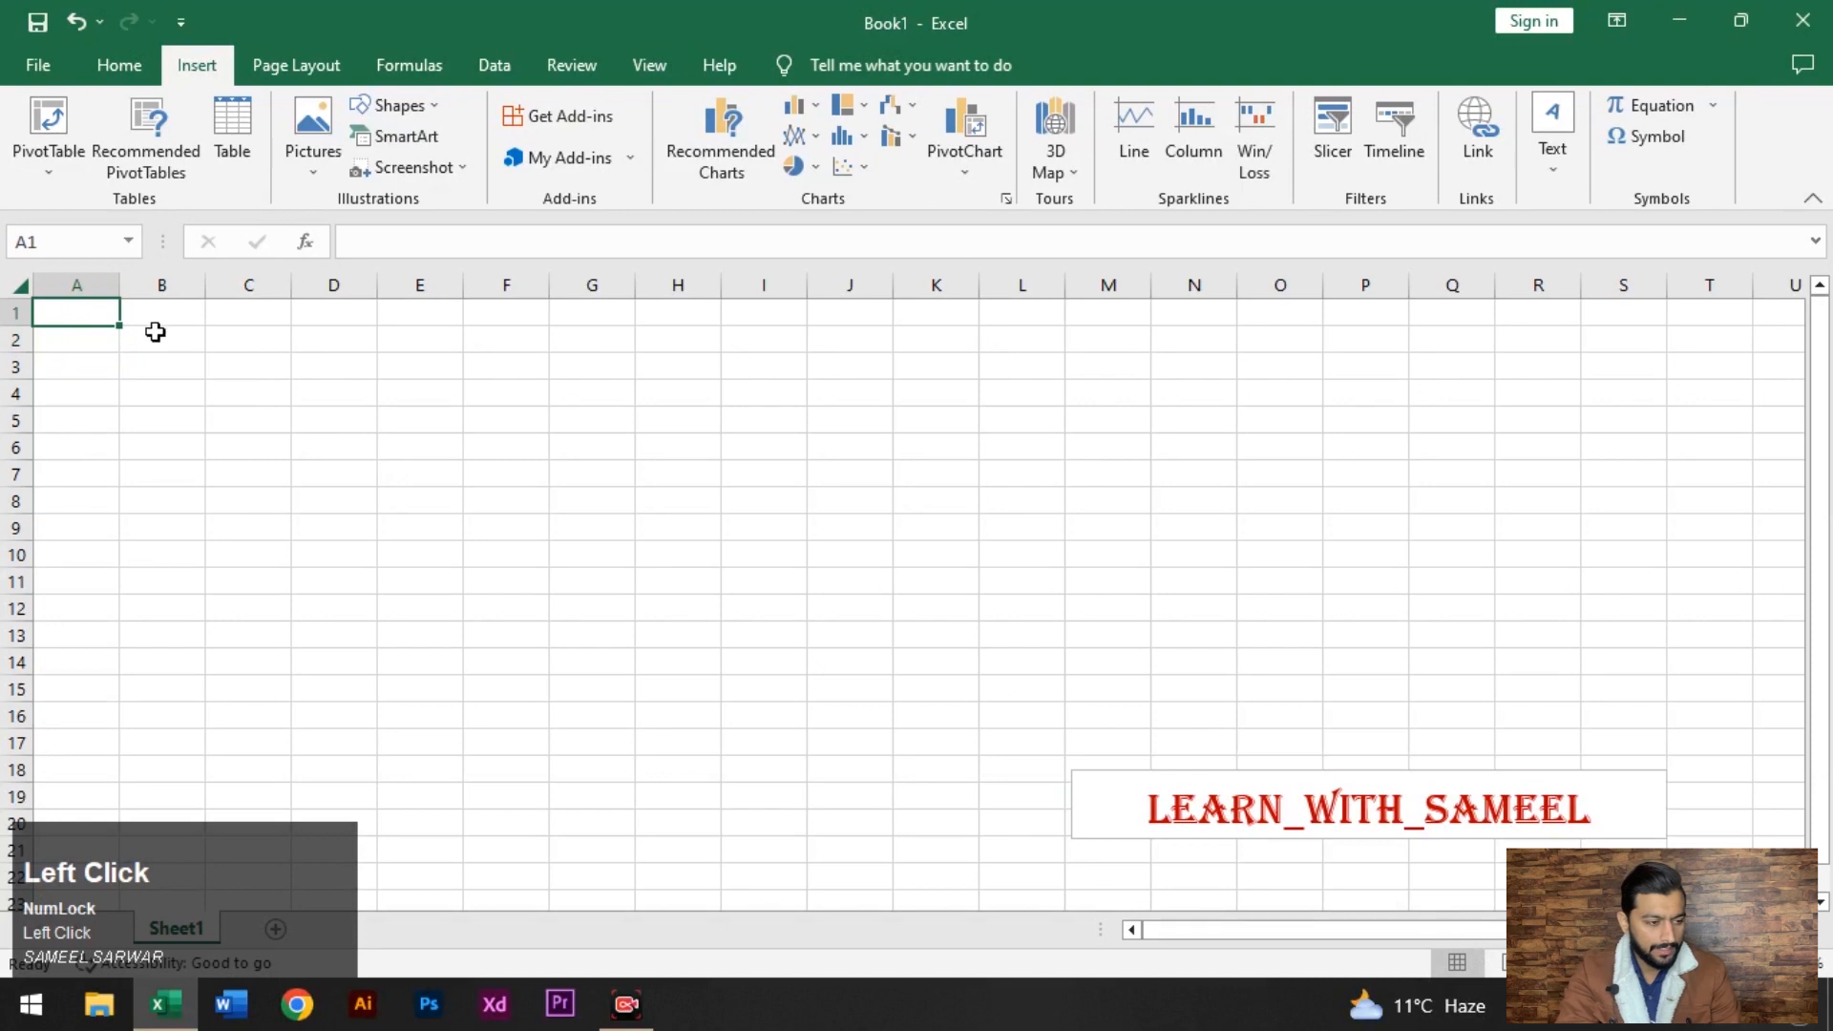
pyautogui.click(102, 337)
pyautogui.click(138, 318)
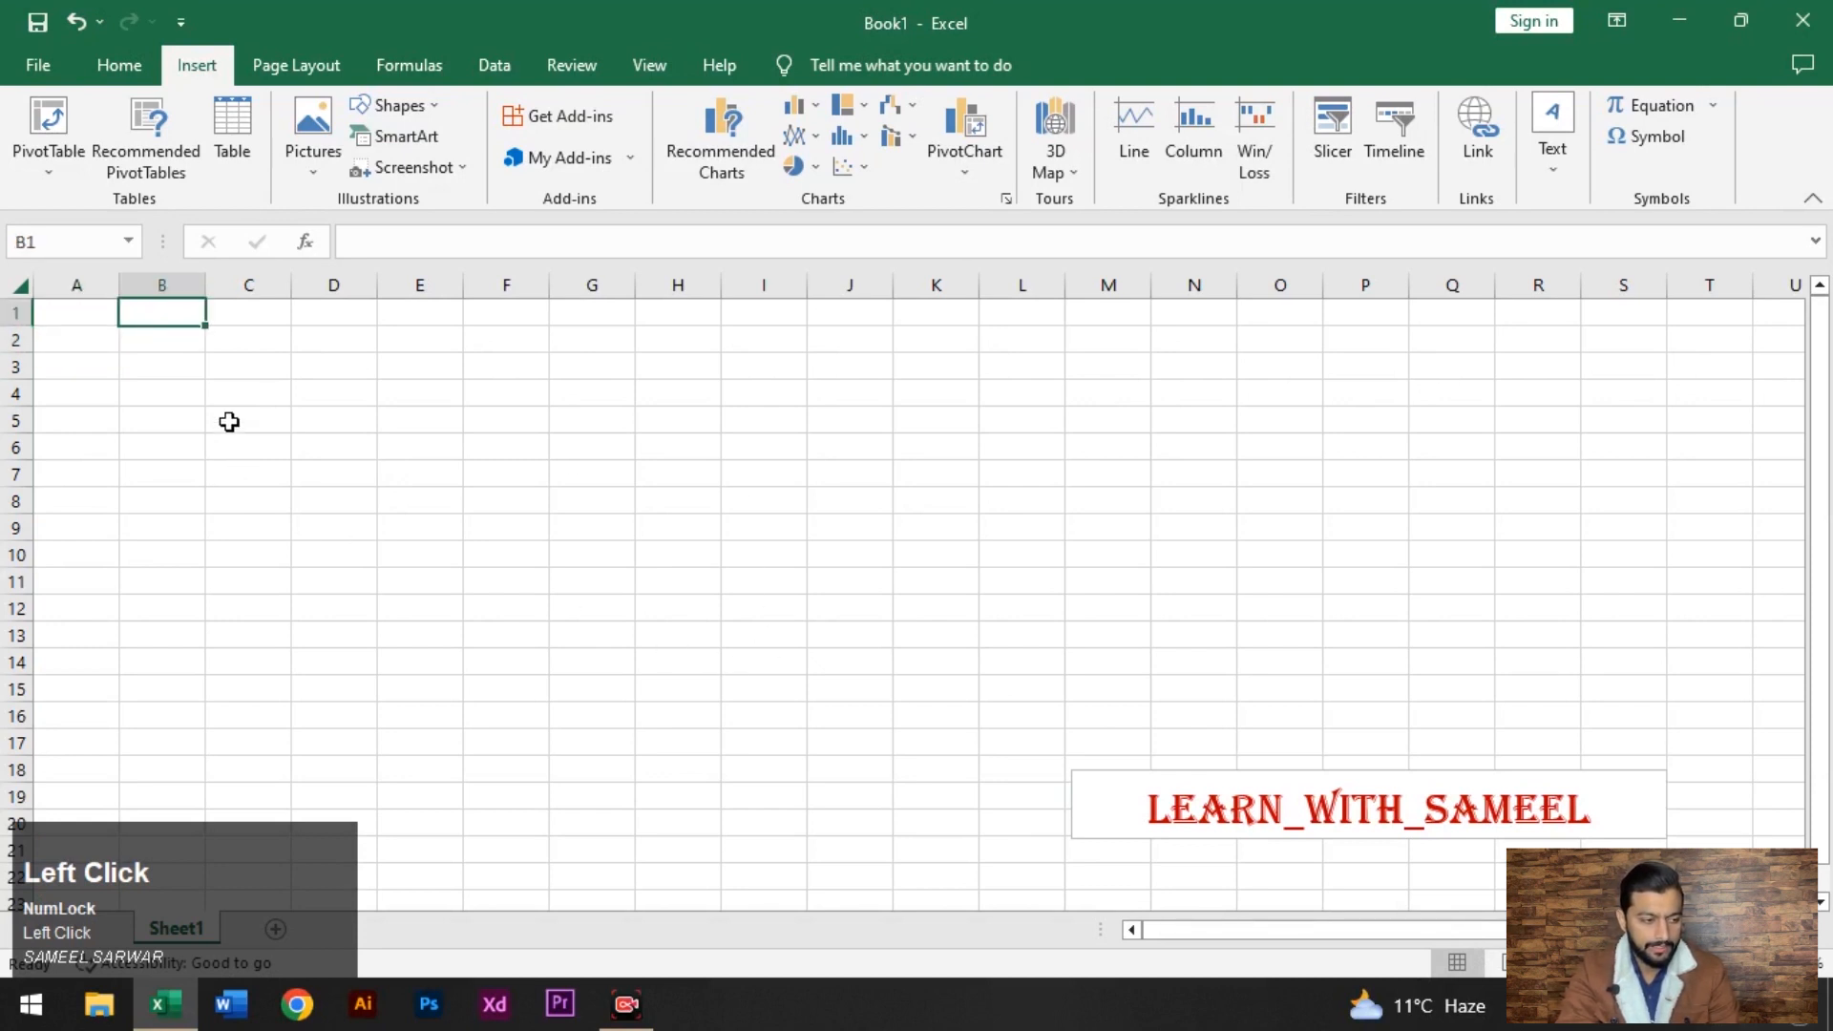
pyautogui.click(168, 344)
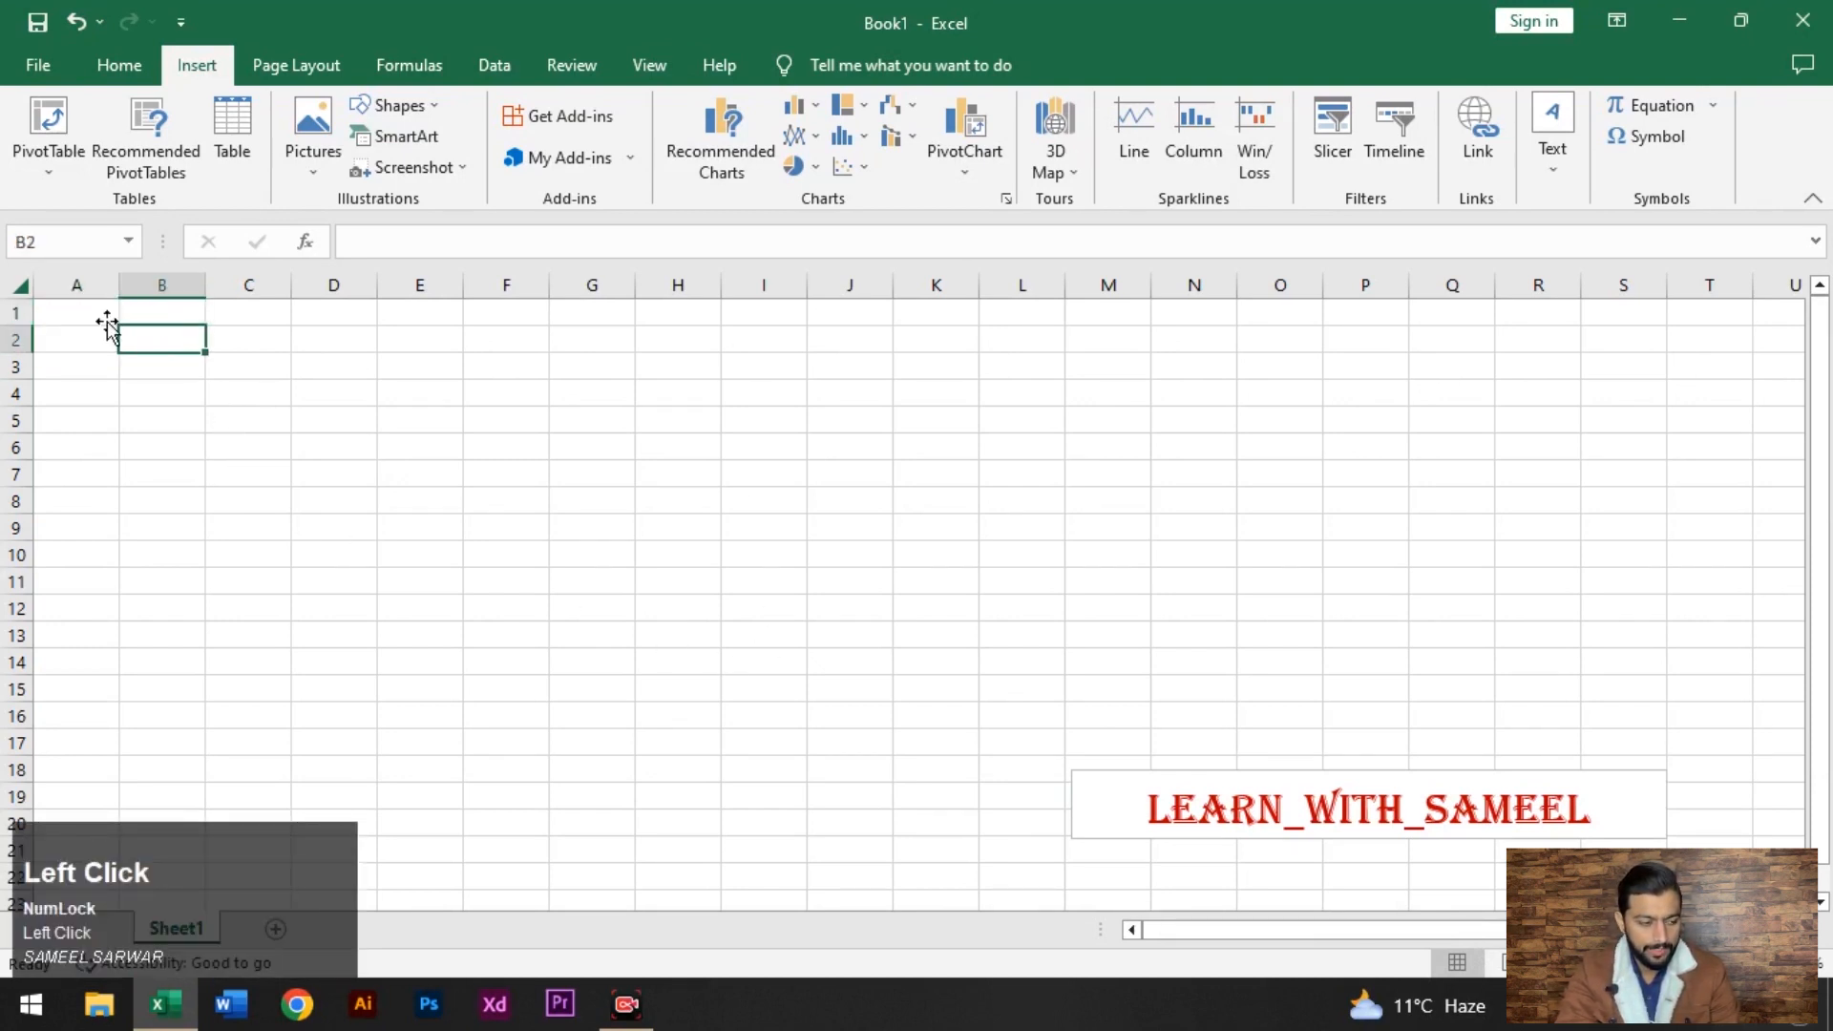
pyautogui.click(103, 322)
pyautogui.scroll(-3, 119, 338)
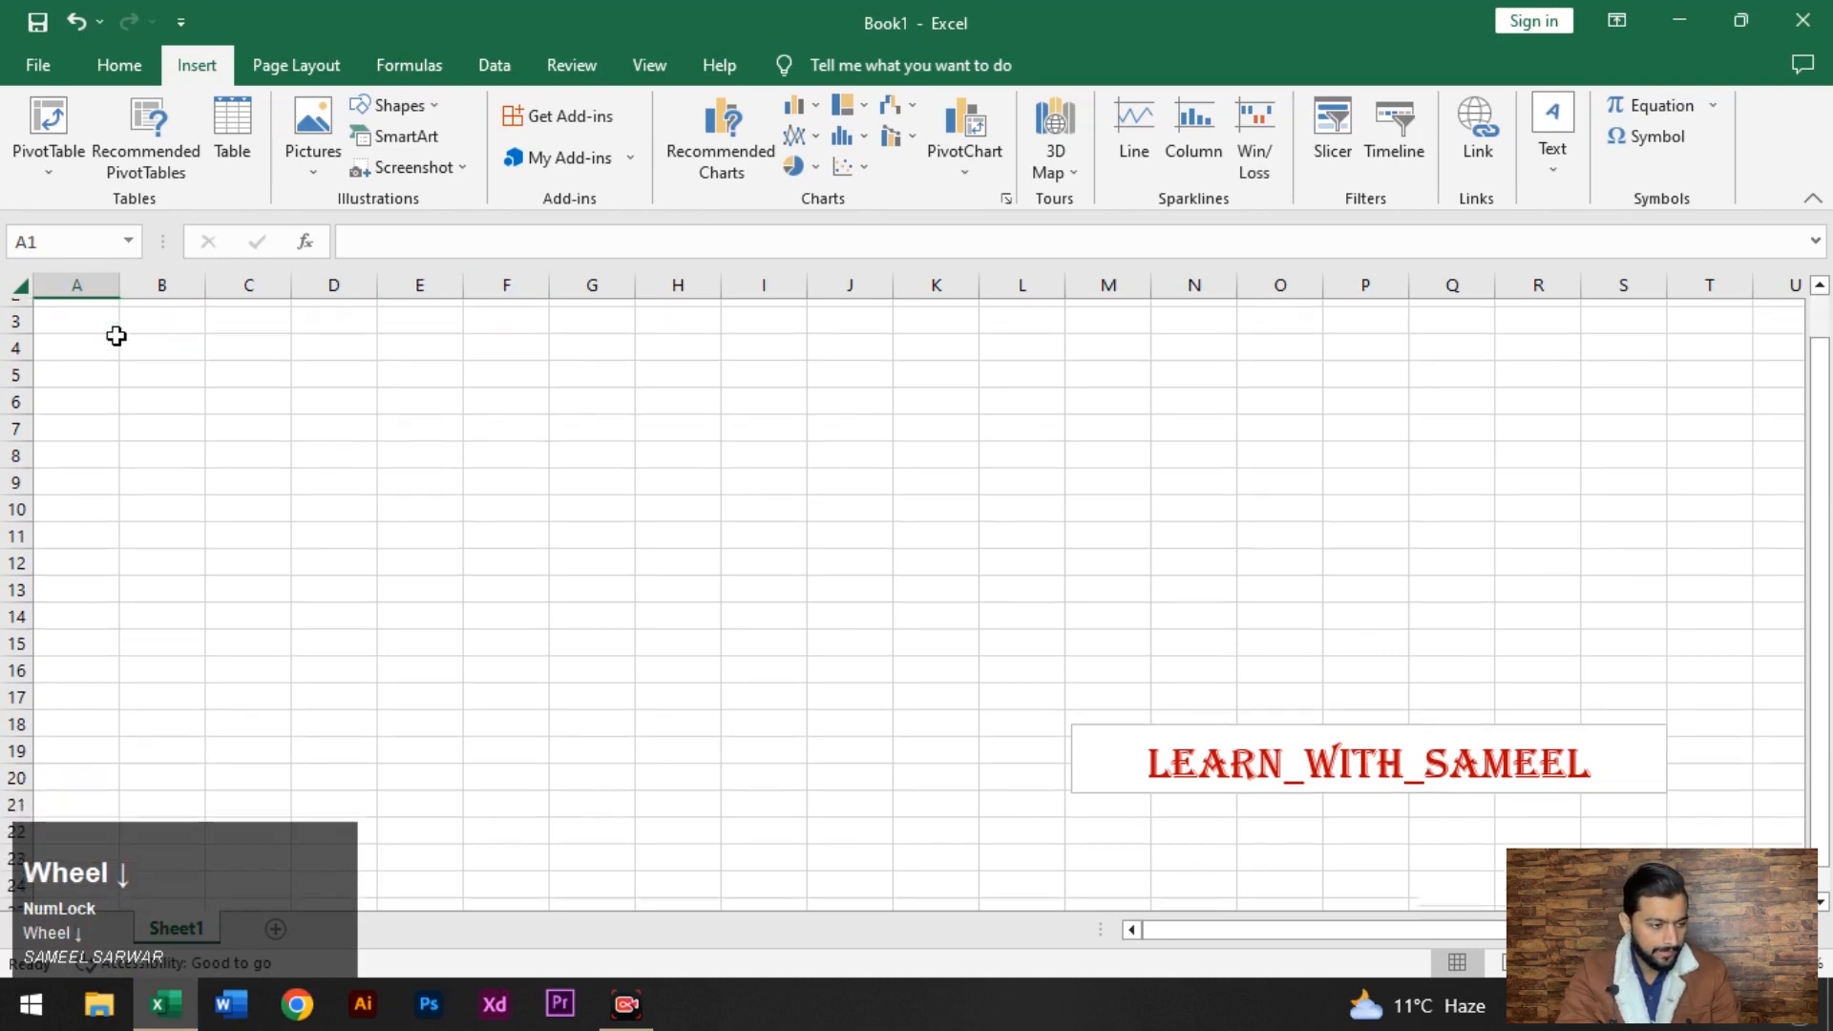
pyautogui.scroll(3, 120, 337)
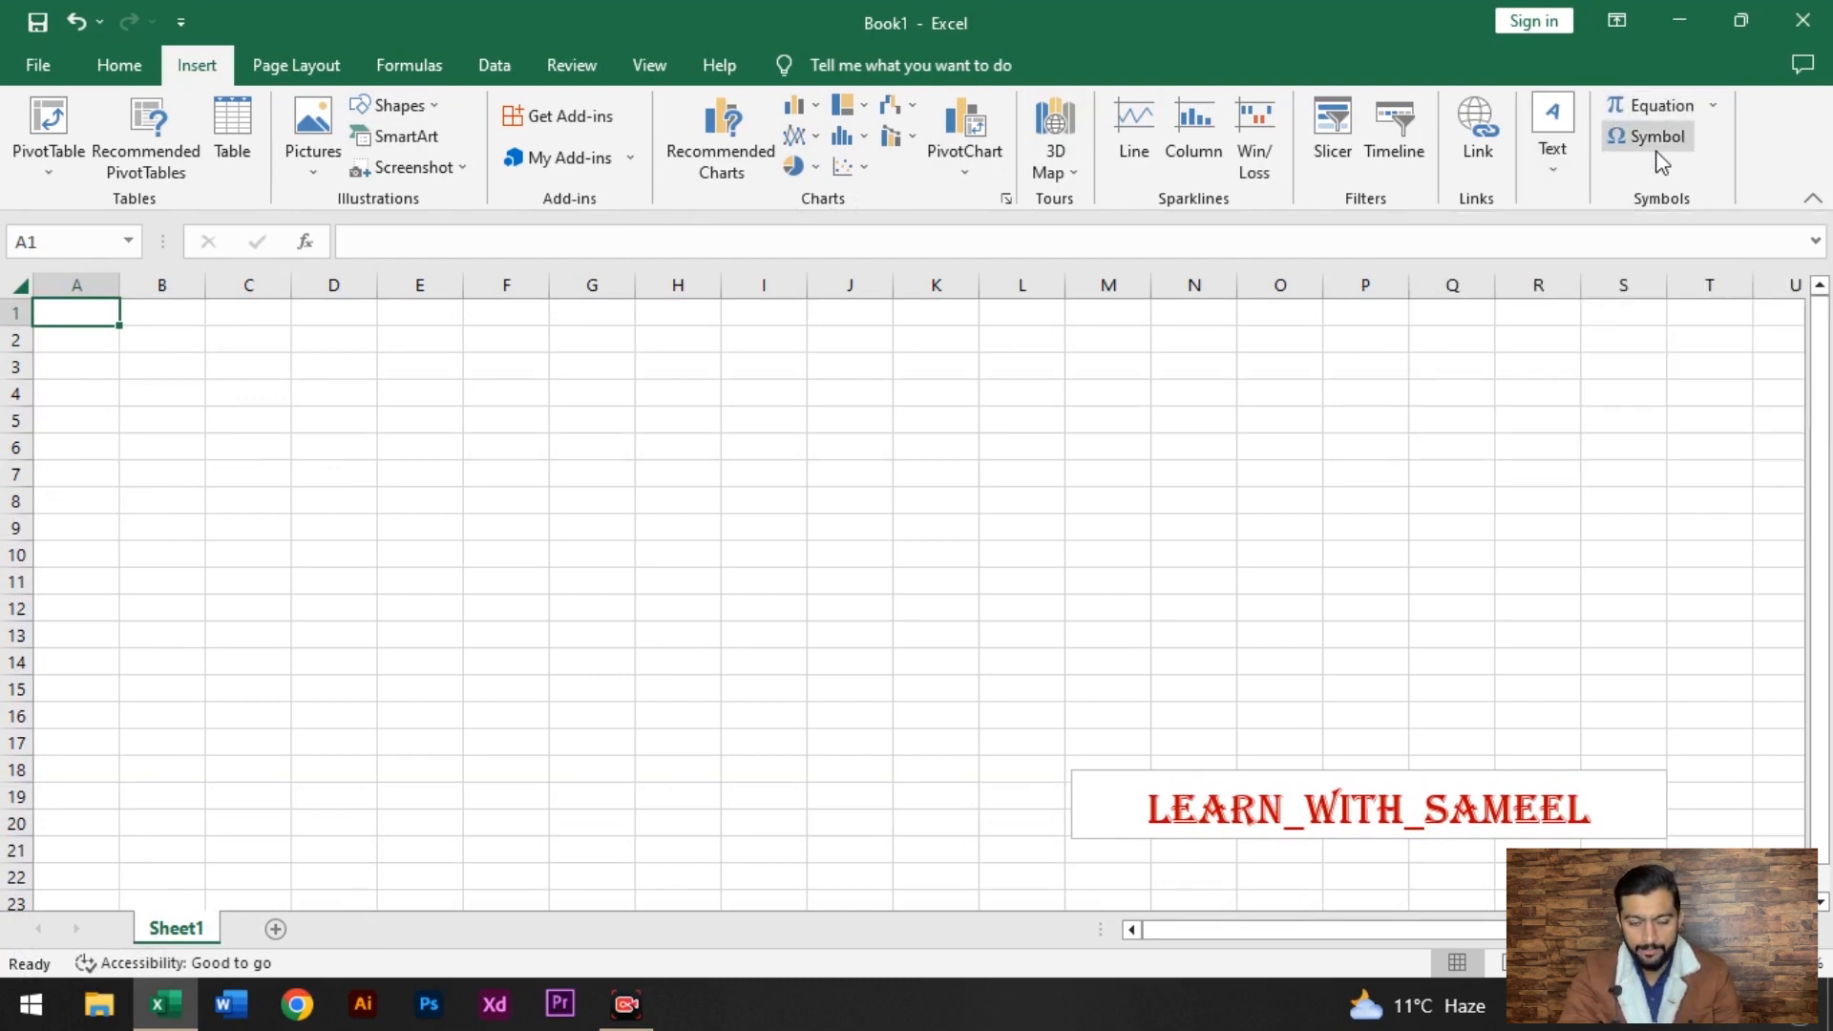
# Insert the built-in Area of Circle equation into the sheet.
pyautogui.click(1715, 106)
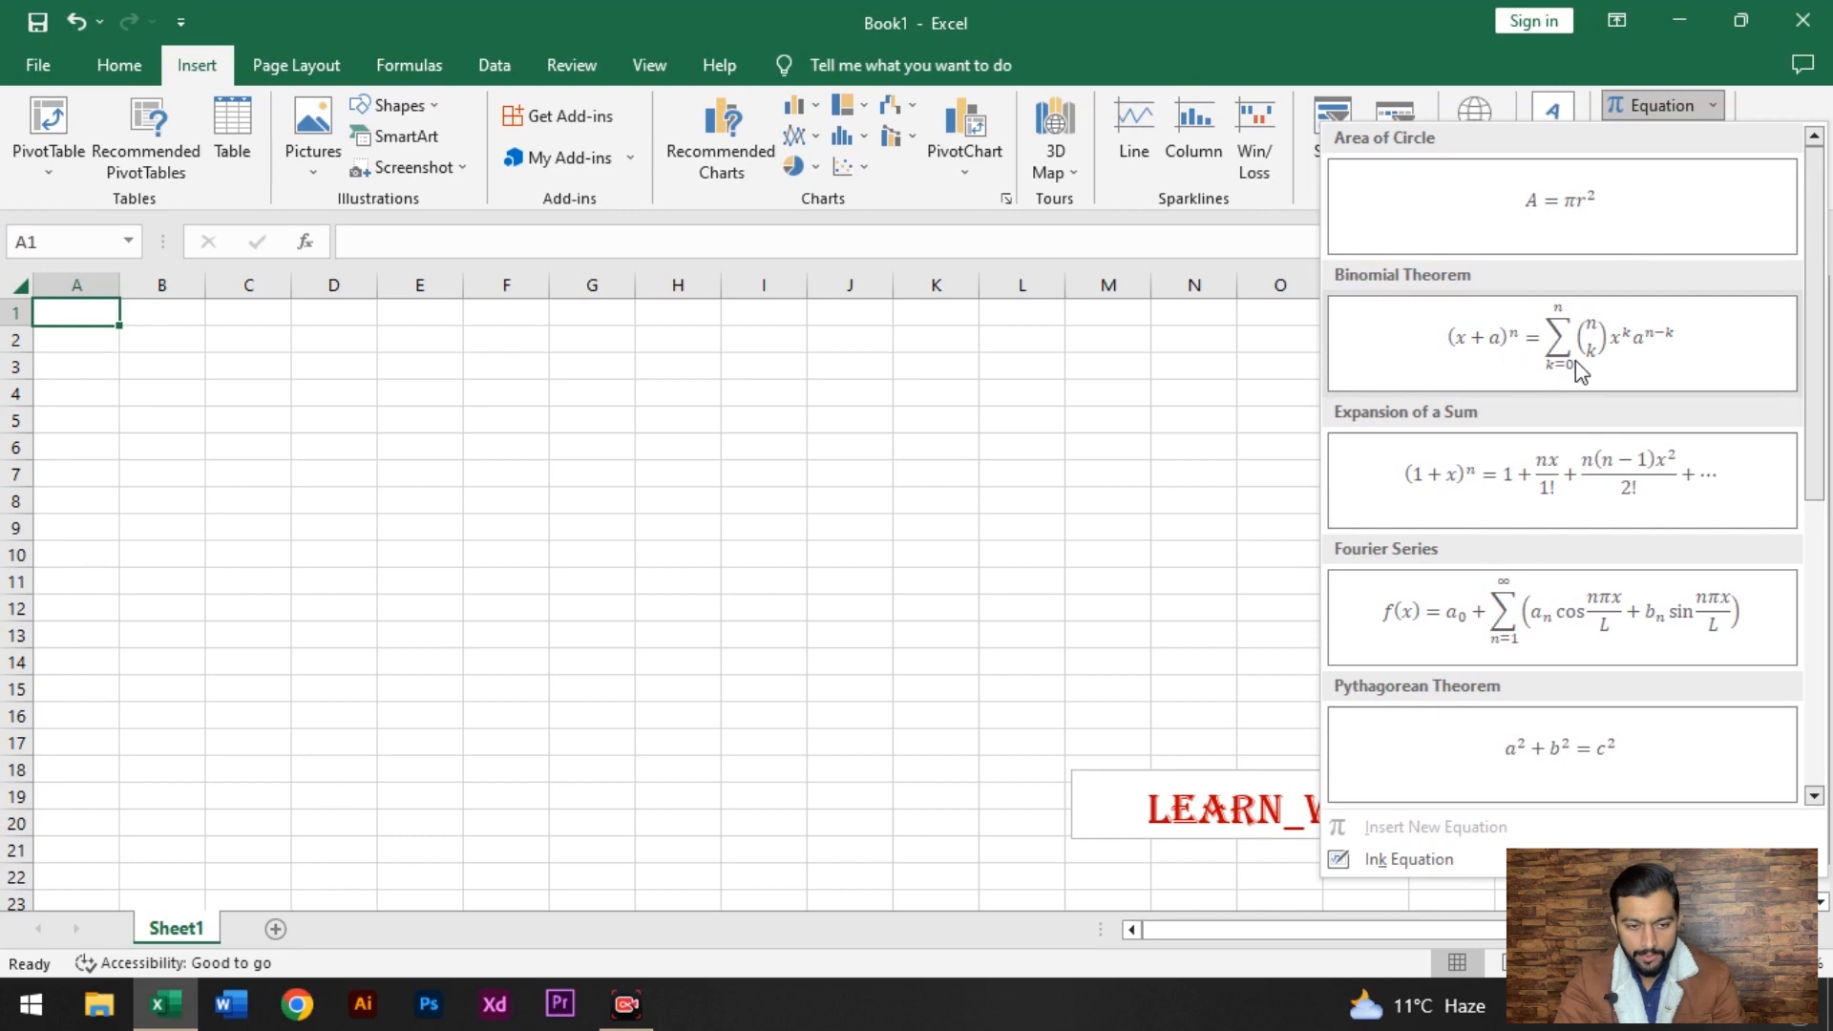
pyautogui.scroll(-3, 1580, 371)
pyautogui.scroll(3, 1394, 287)
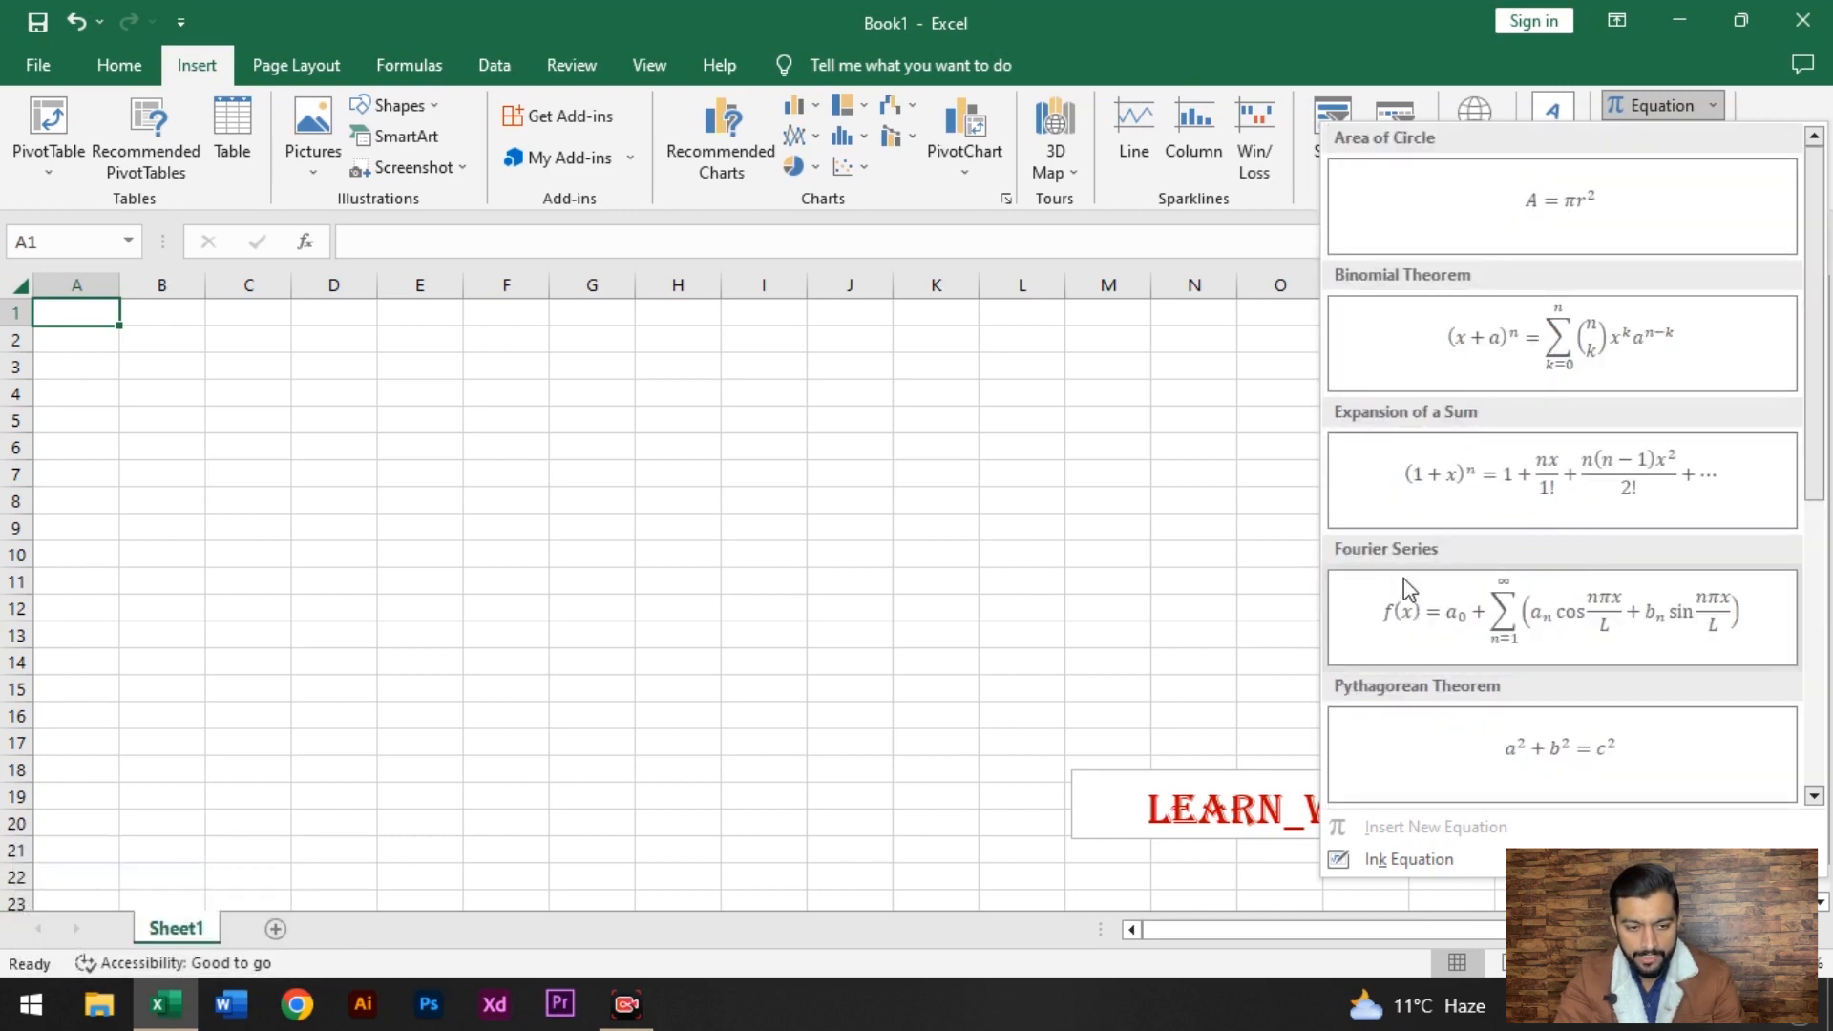
pyautogui.scroll(-3, 1405, 578)
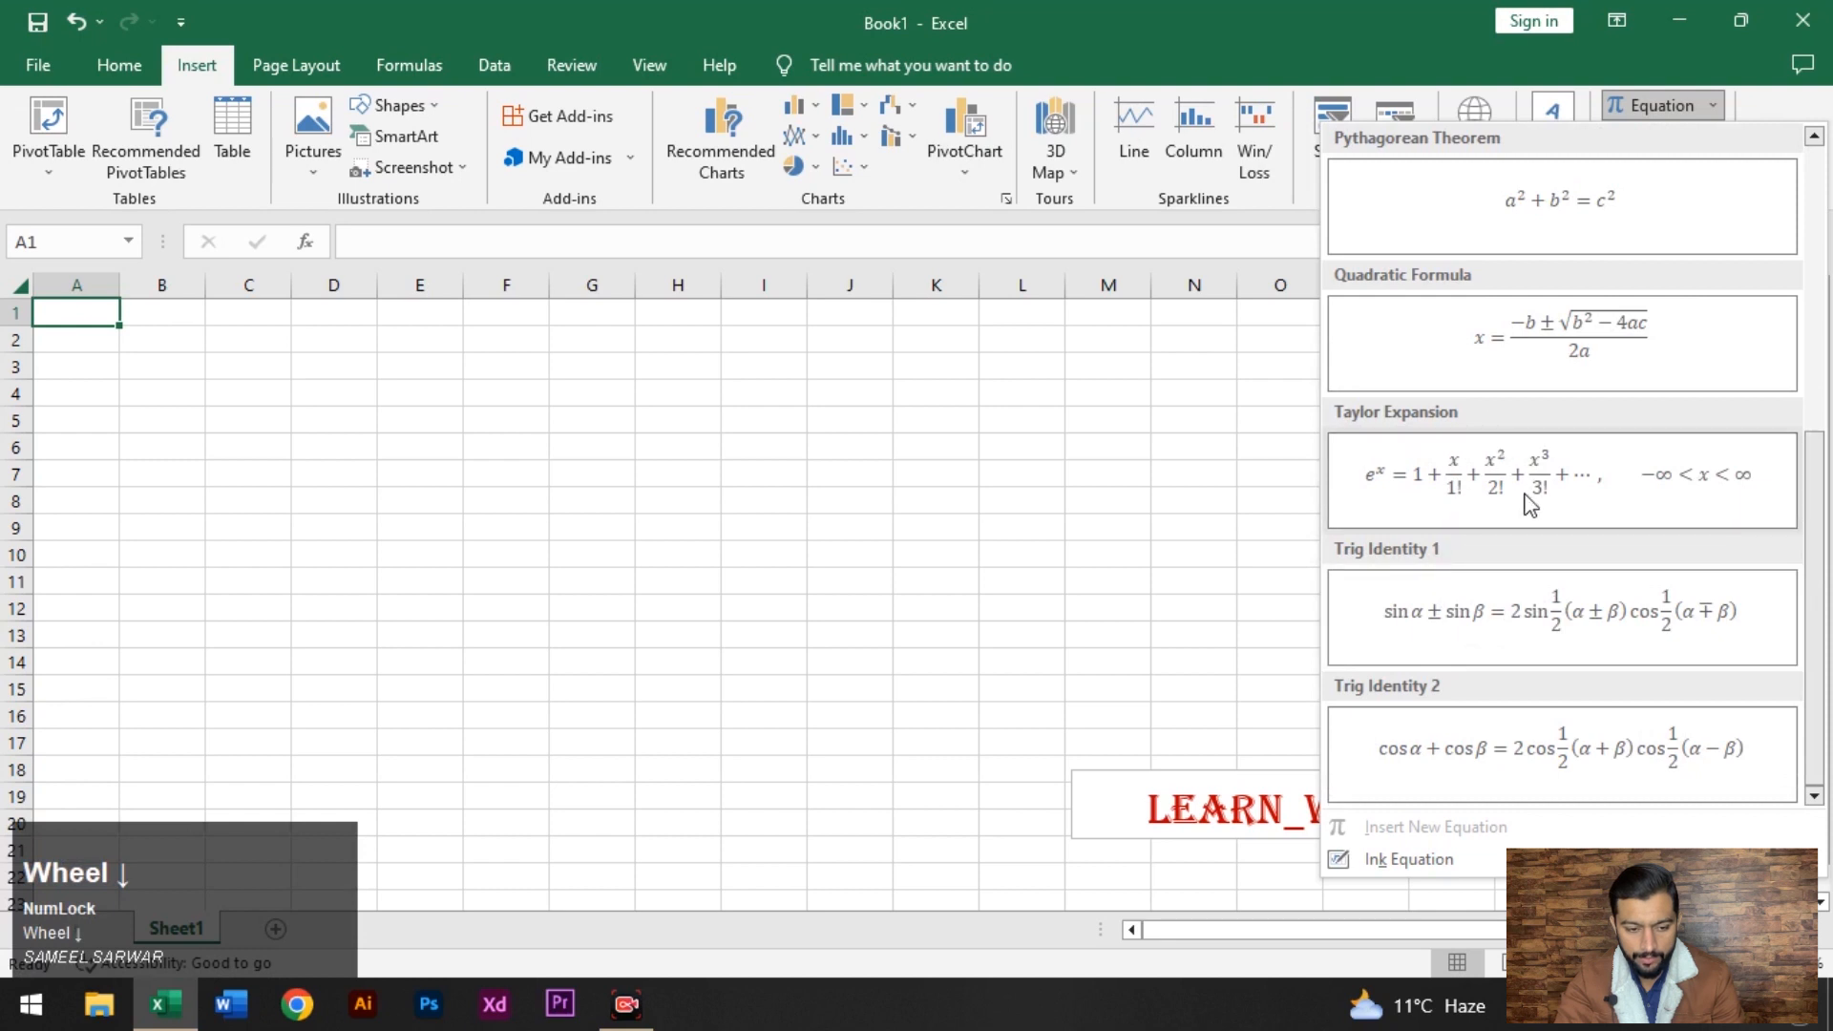
pyautogui.scroll(3, 1586, 340)
pyautogui.scroll(-3, 1557, 373)
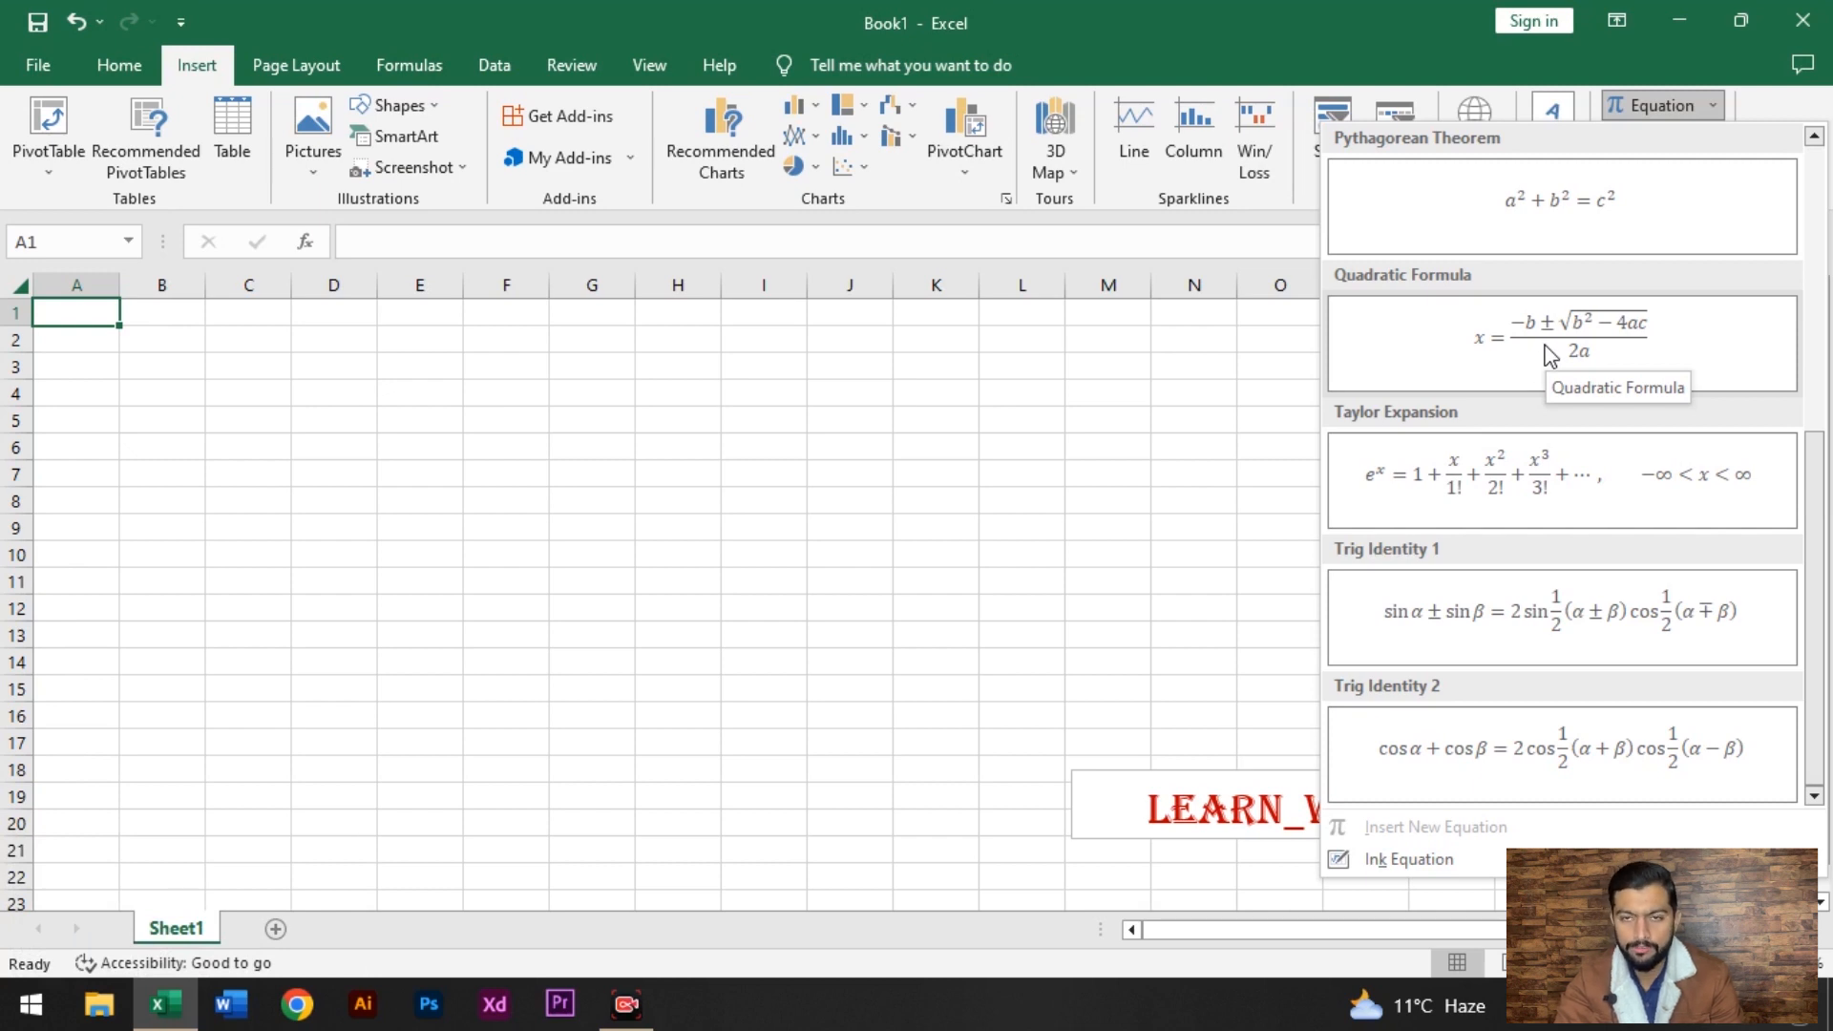
pyautogui.scroll(-1, 1452, 535)
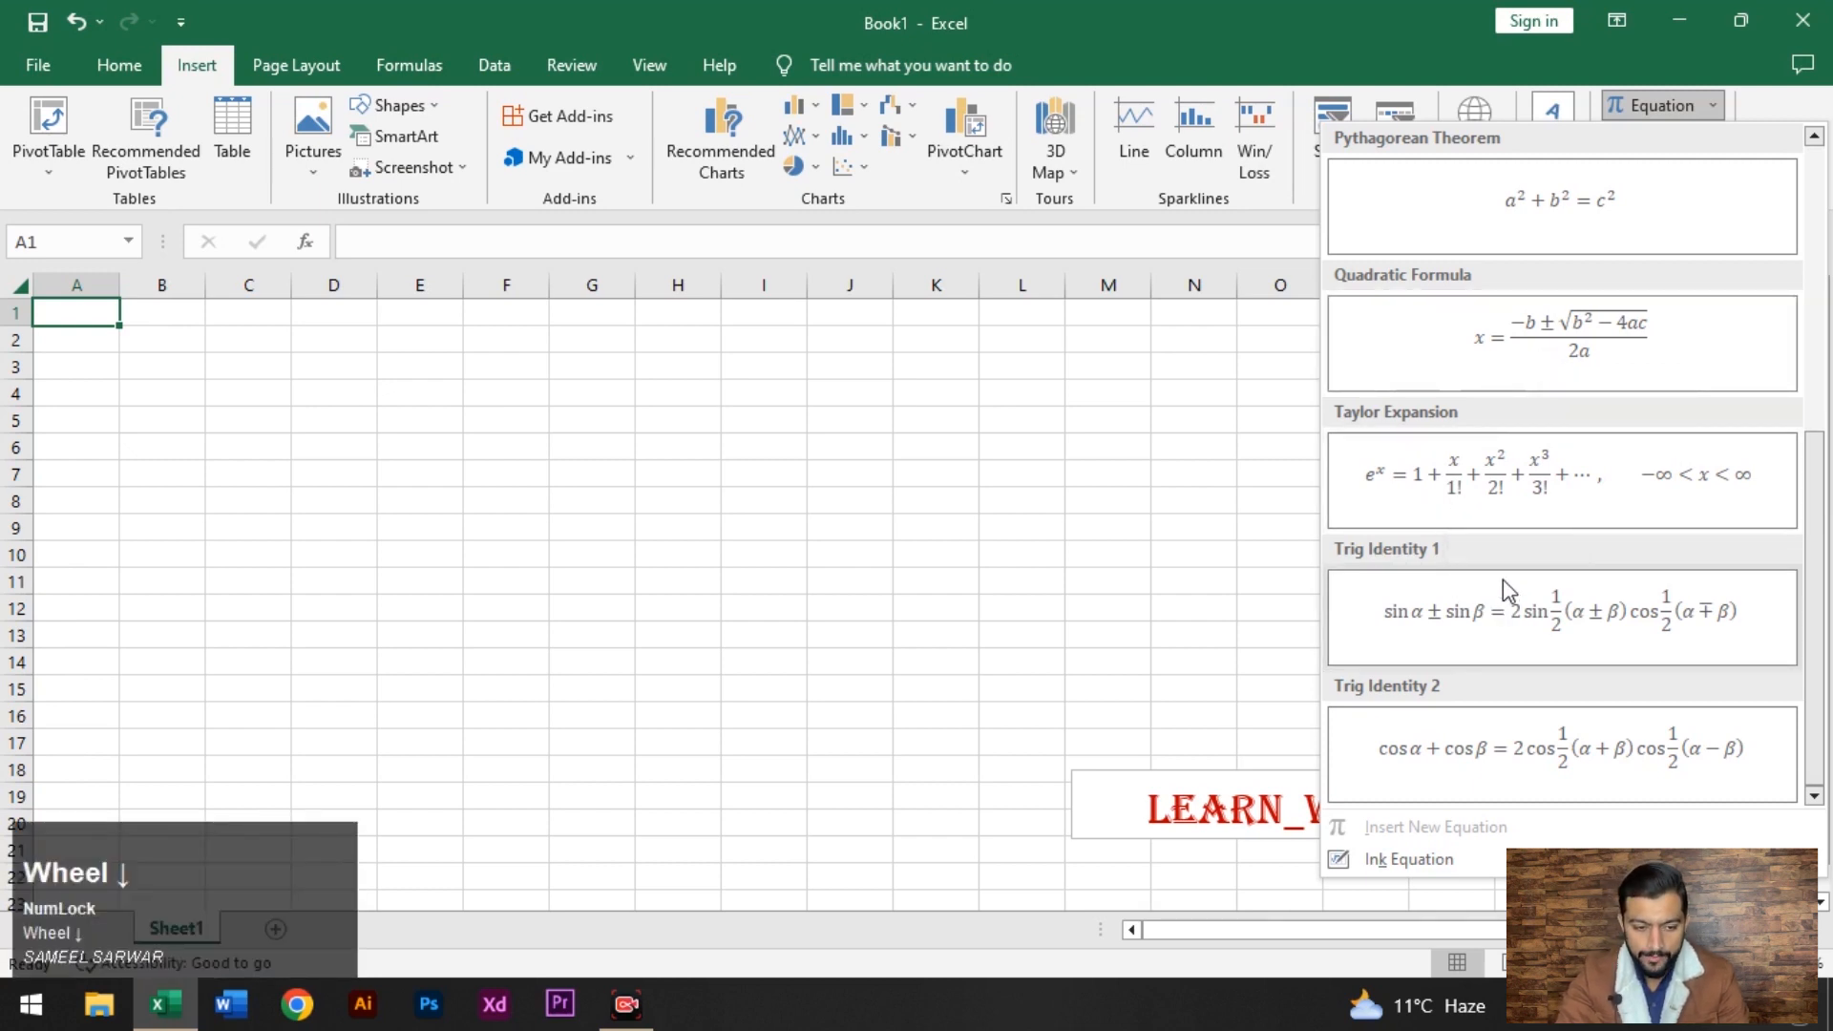
pyautogui.scroll(3, 1513, 429)
pyautogui.scroll(-3, 1528, 310)
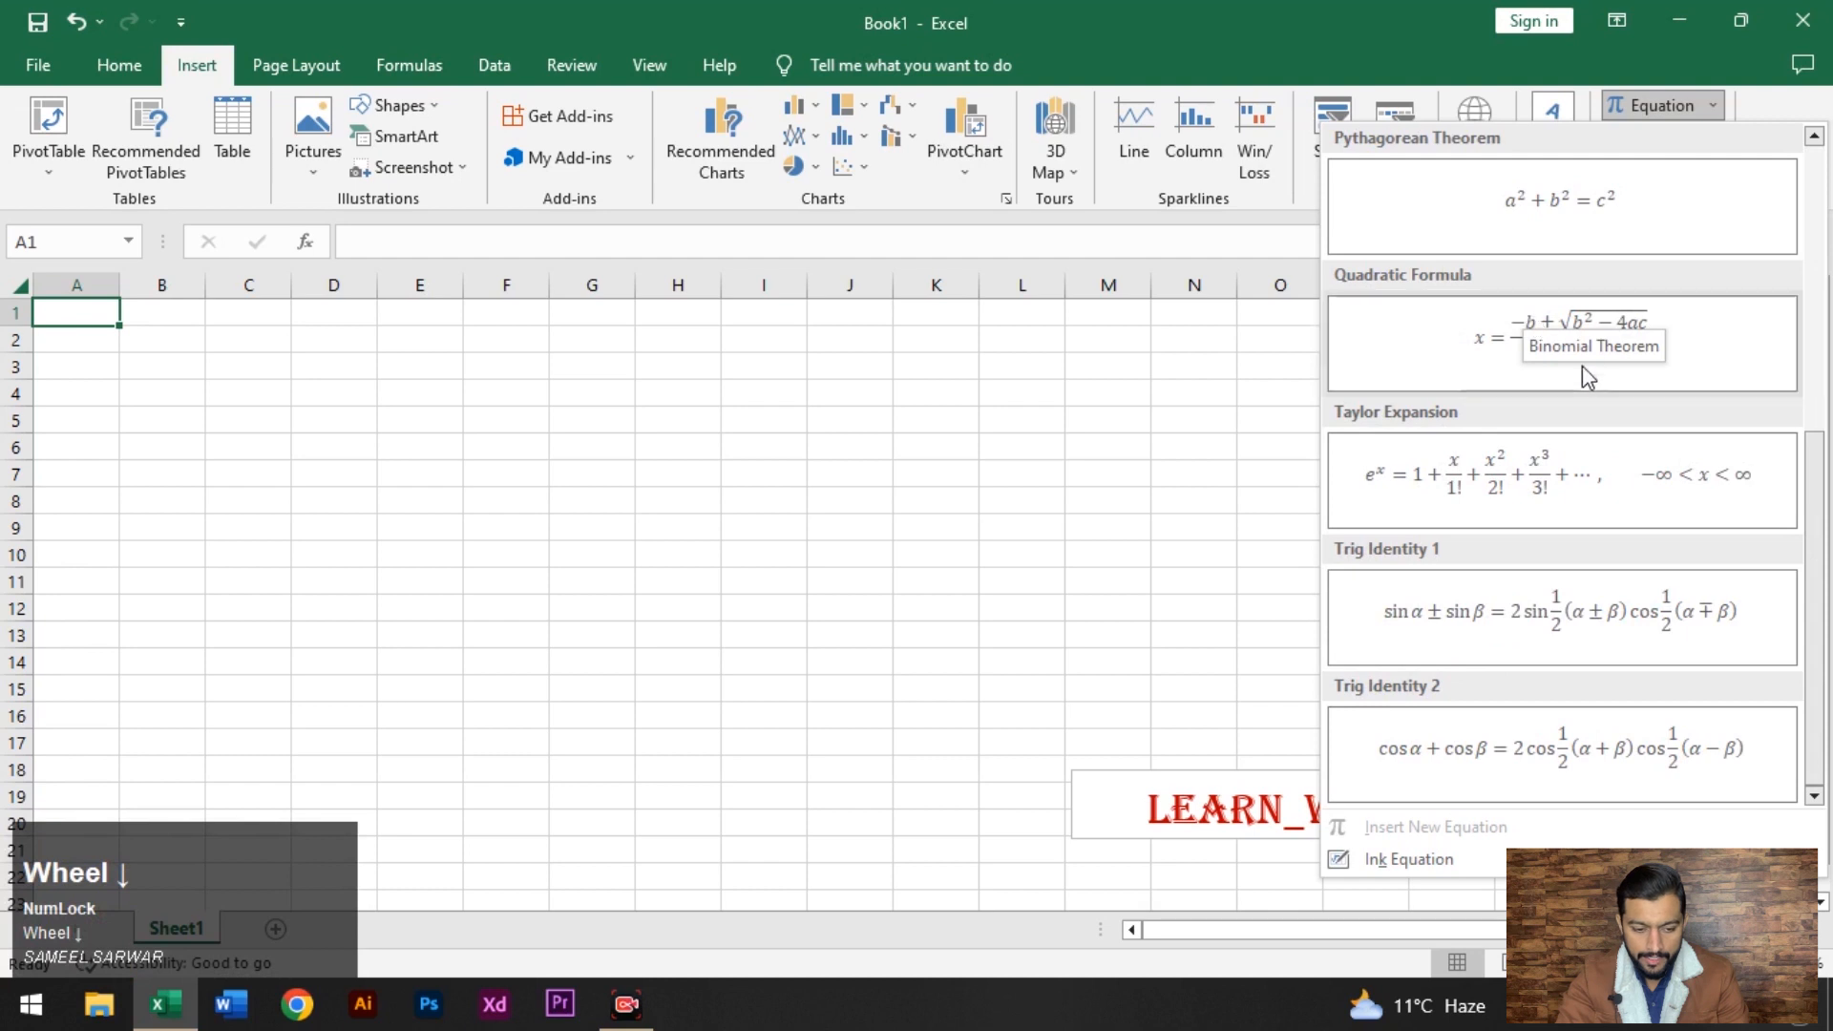
pyautogui.scroll(3, 1583, 365)
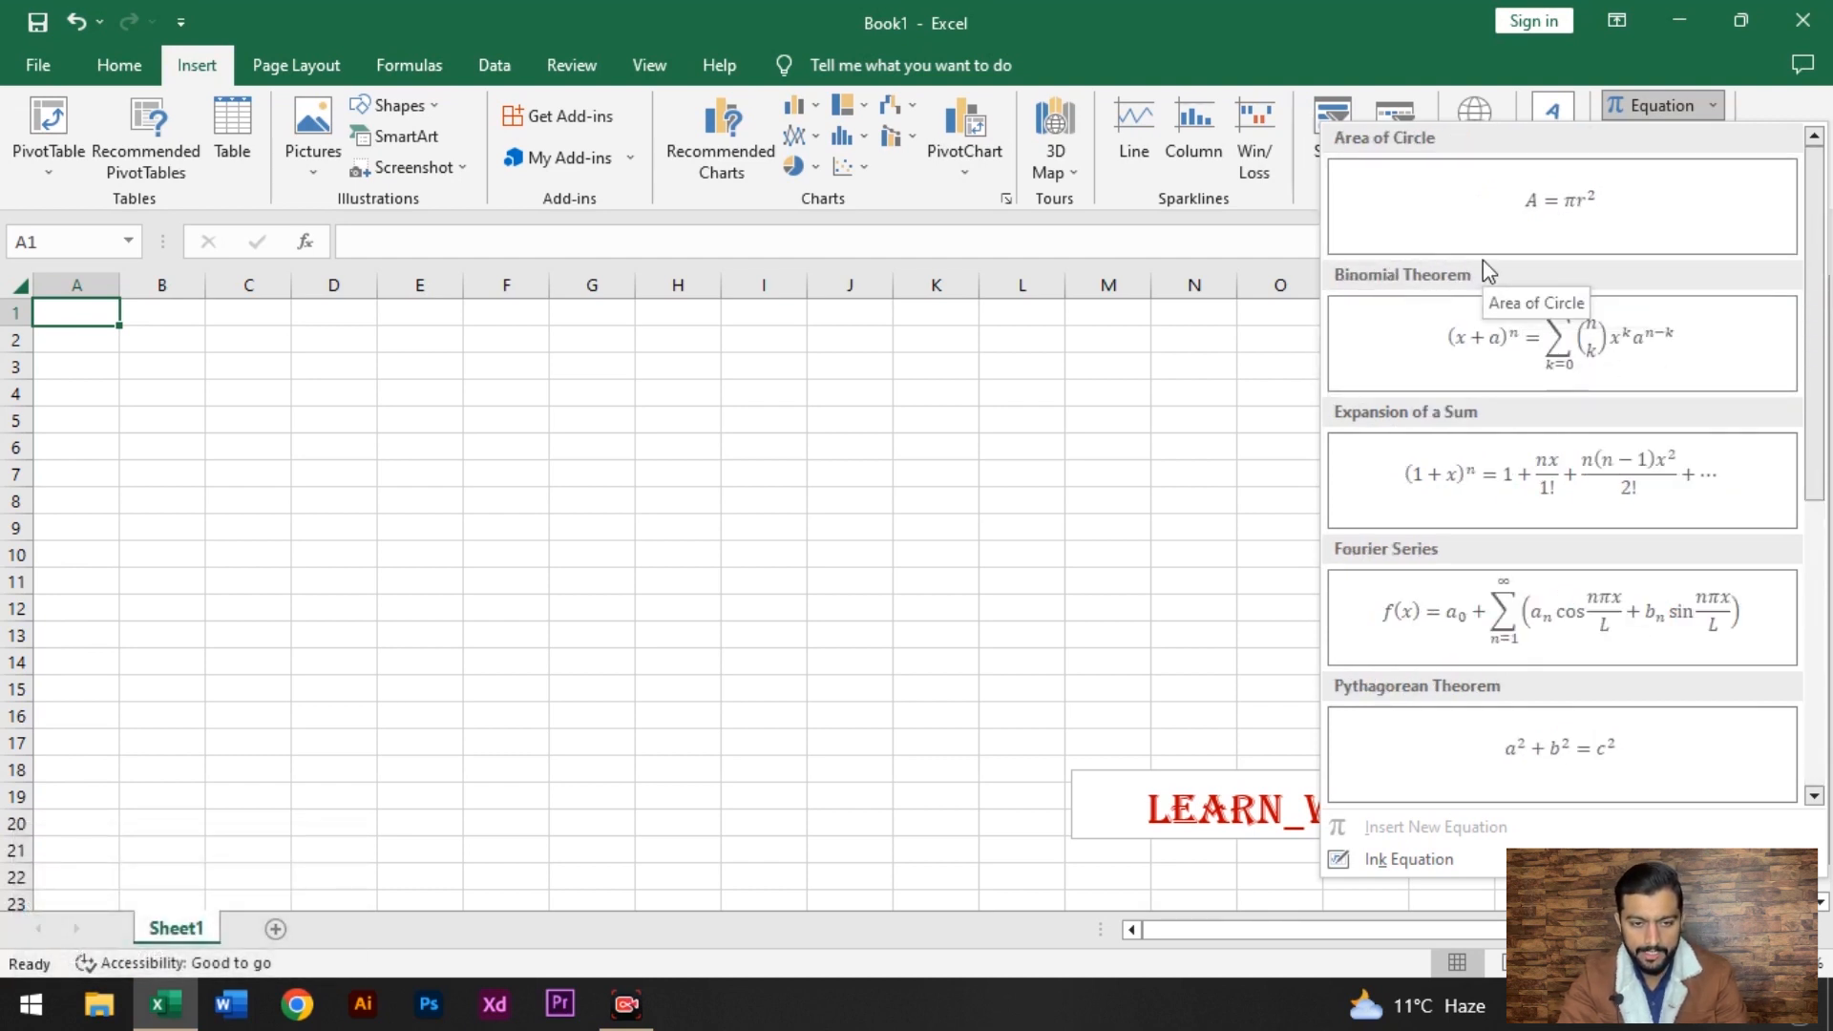
pyautogui.click(1567, 226)
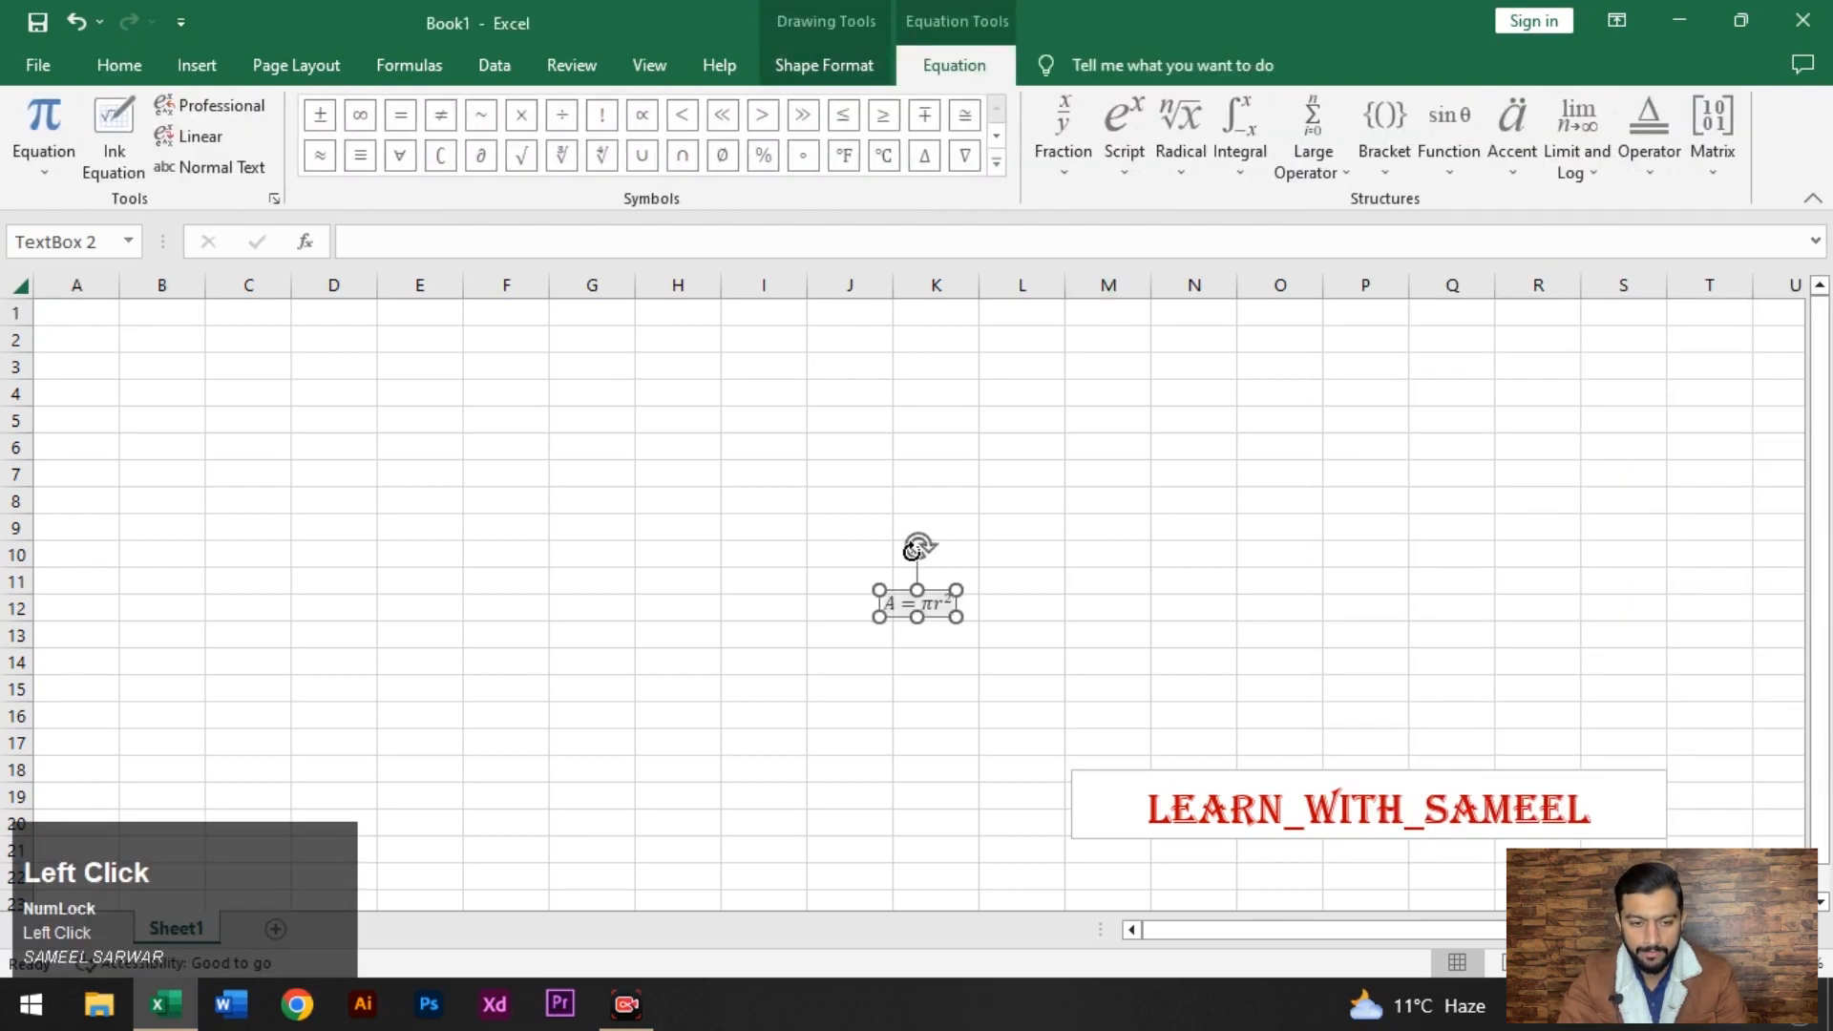
# Widen the Area of Circle equation box to about 3.52" and move it to rows 5–6, spanning roughly columns C to H.
pyautogui.click(872, 587)
pyautogui.moveTo(872, 587); pyautogui.dragTo(499, 438)
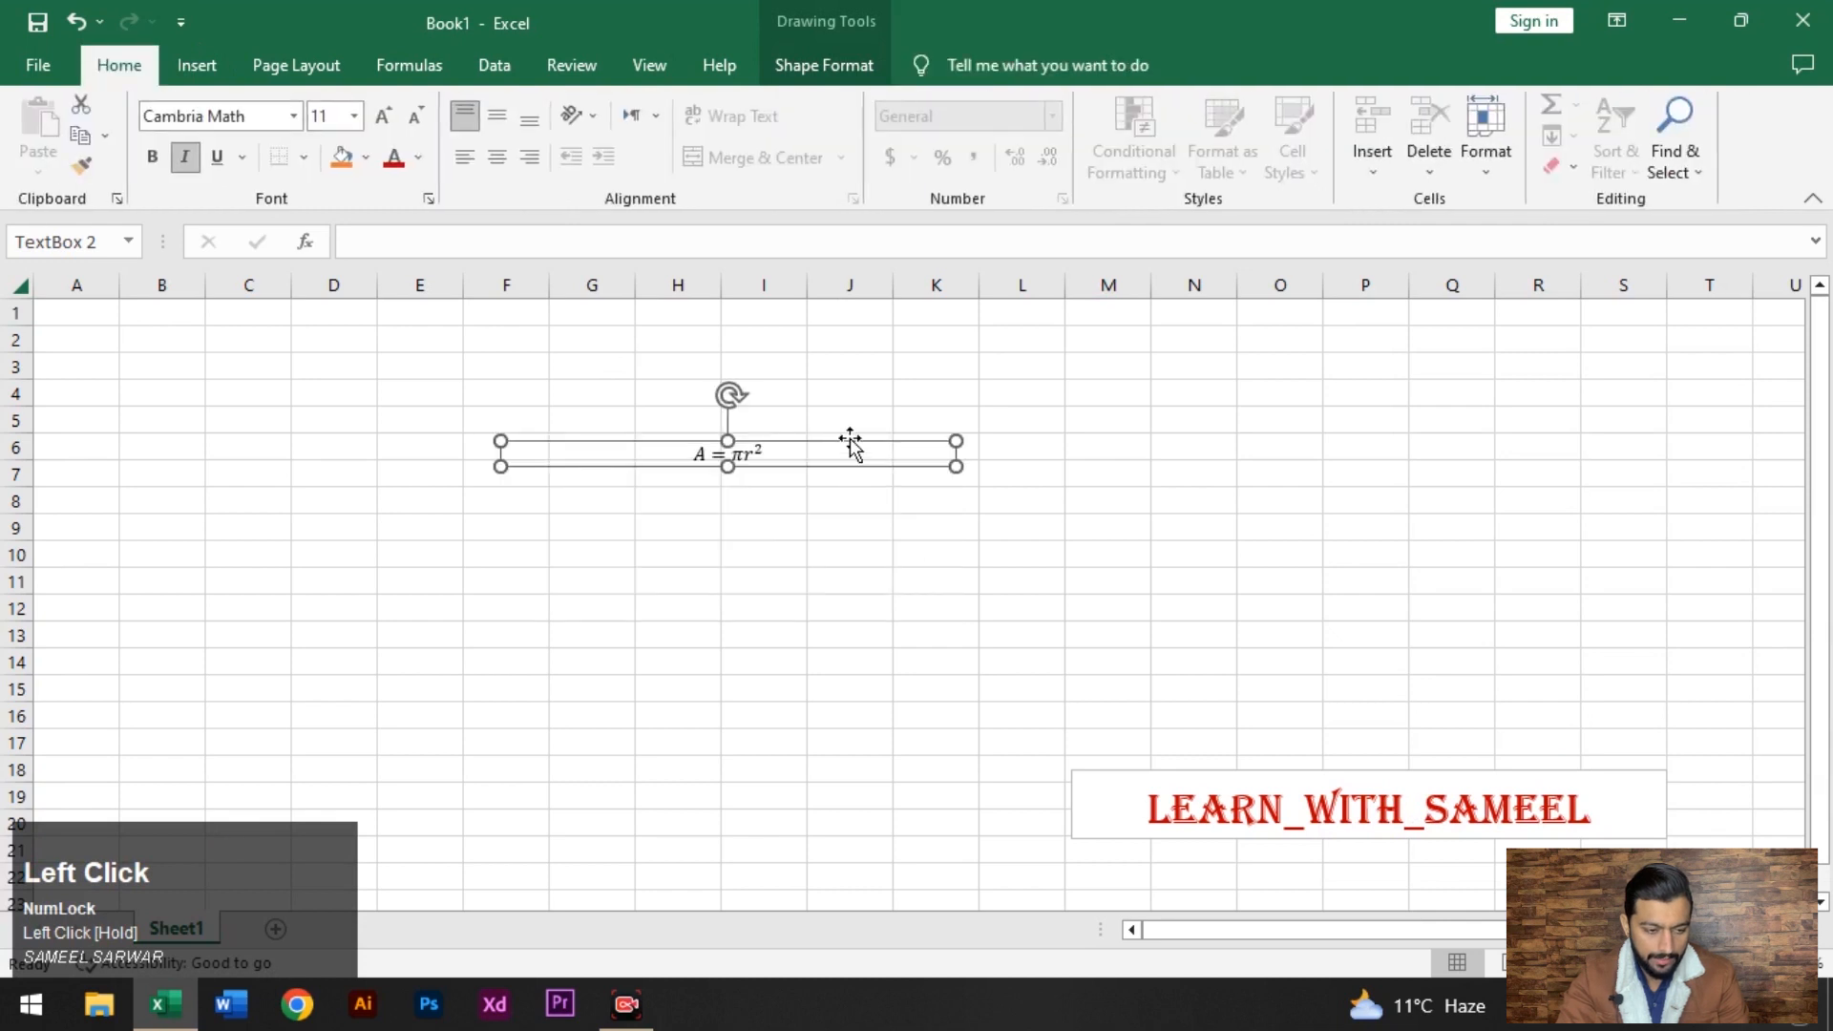
pyautogui.moveTo(851, 442); pyautogui.dragTo(538, 419)
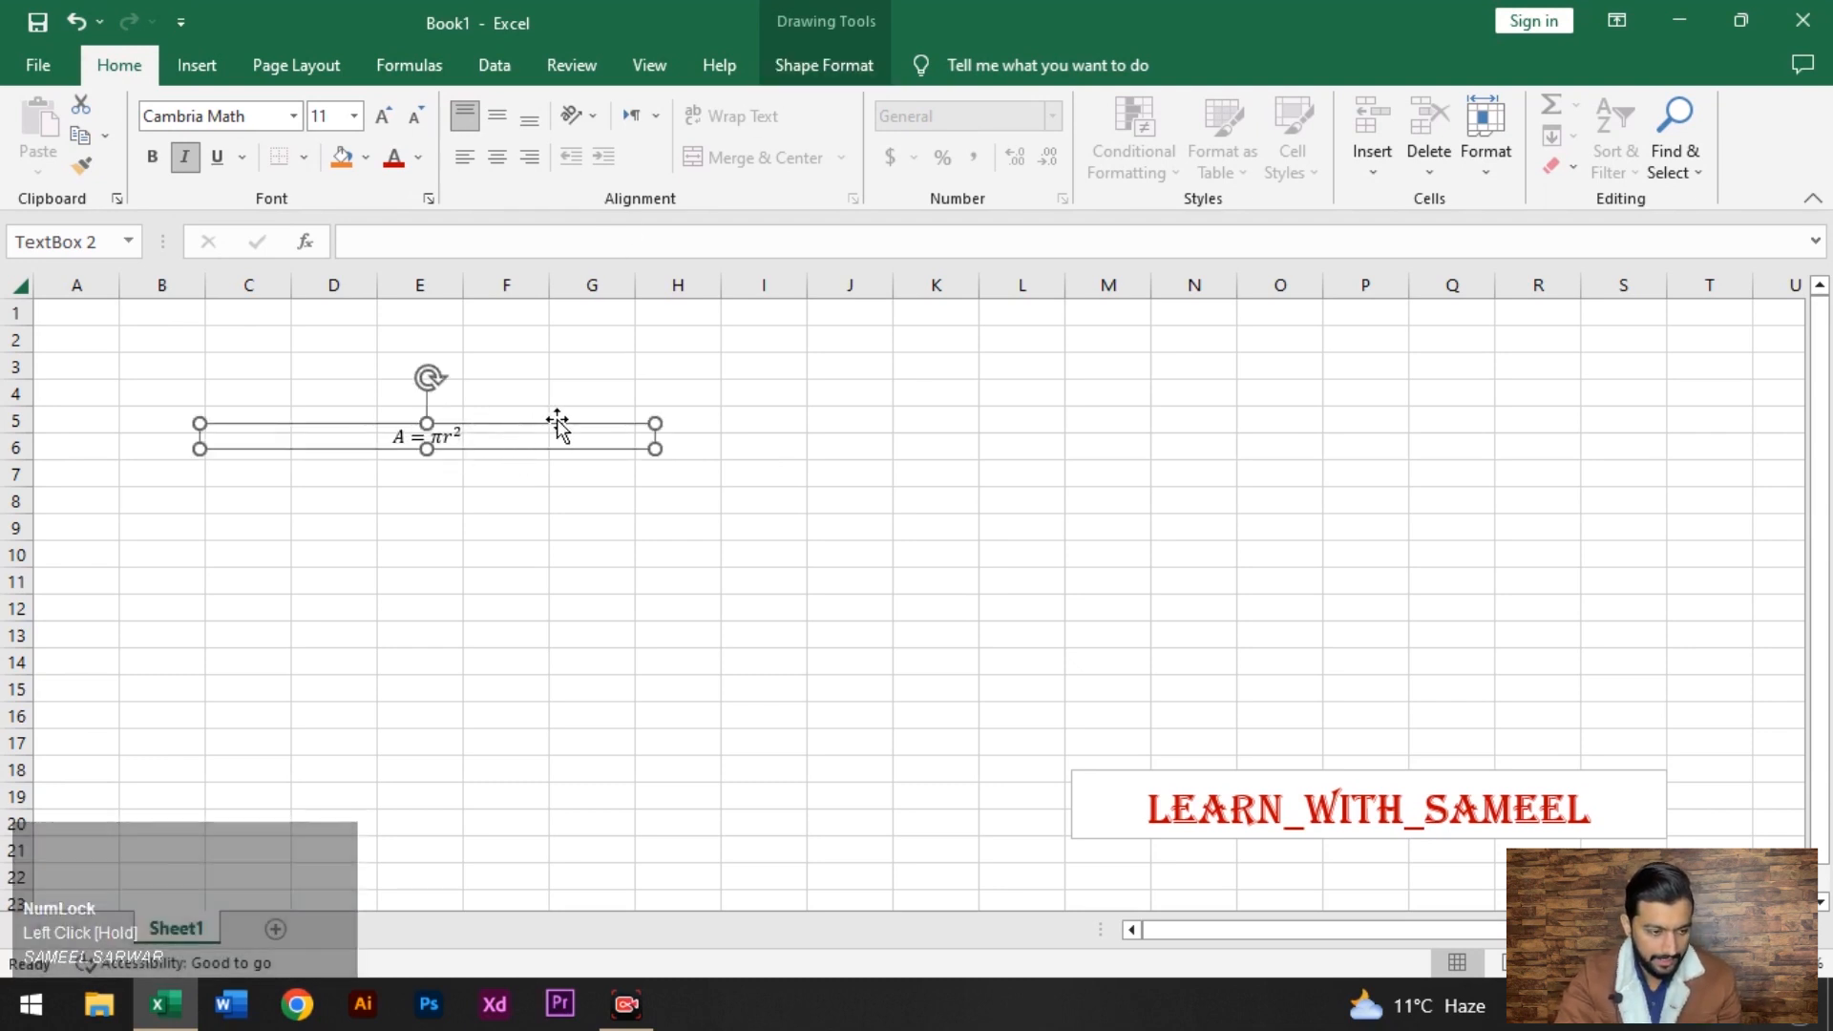
# Look through the shape fill colours available for the equation box without applying one.
pyautogui.click(824, 60)
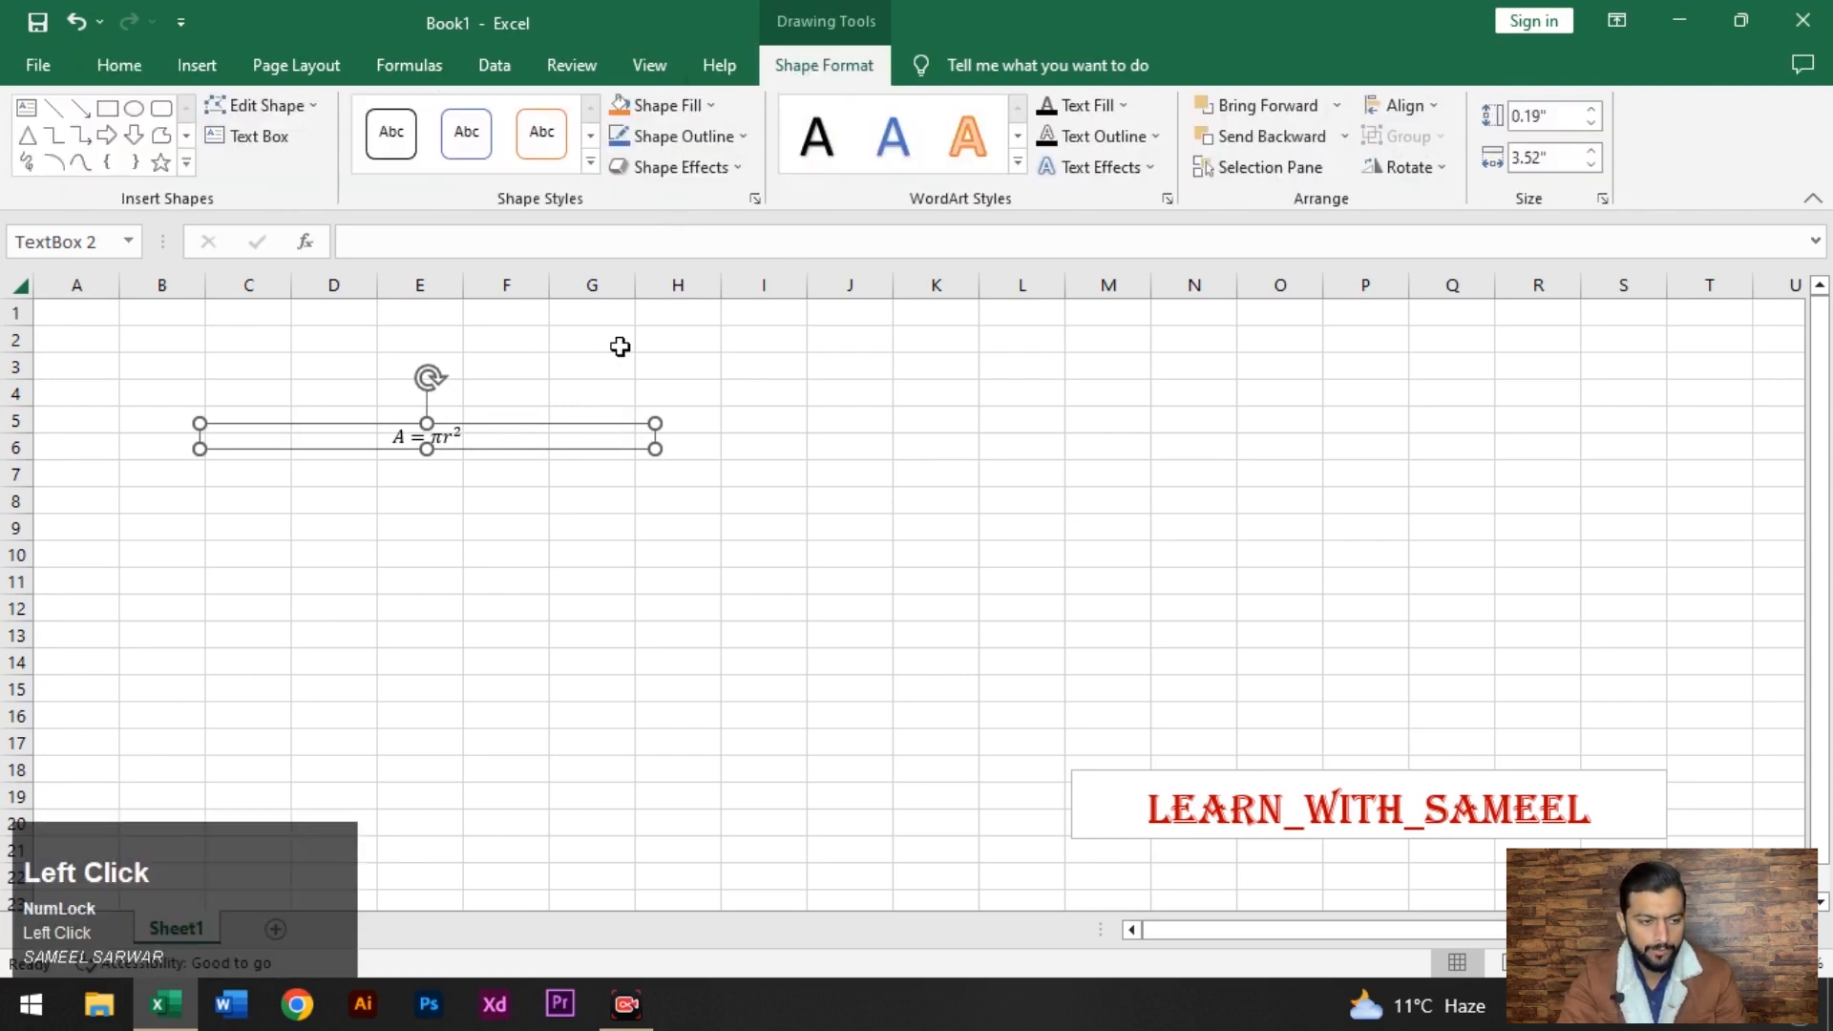
pyautogui.click(535, 425)
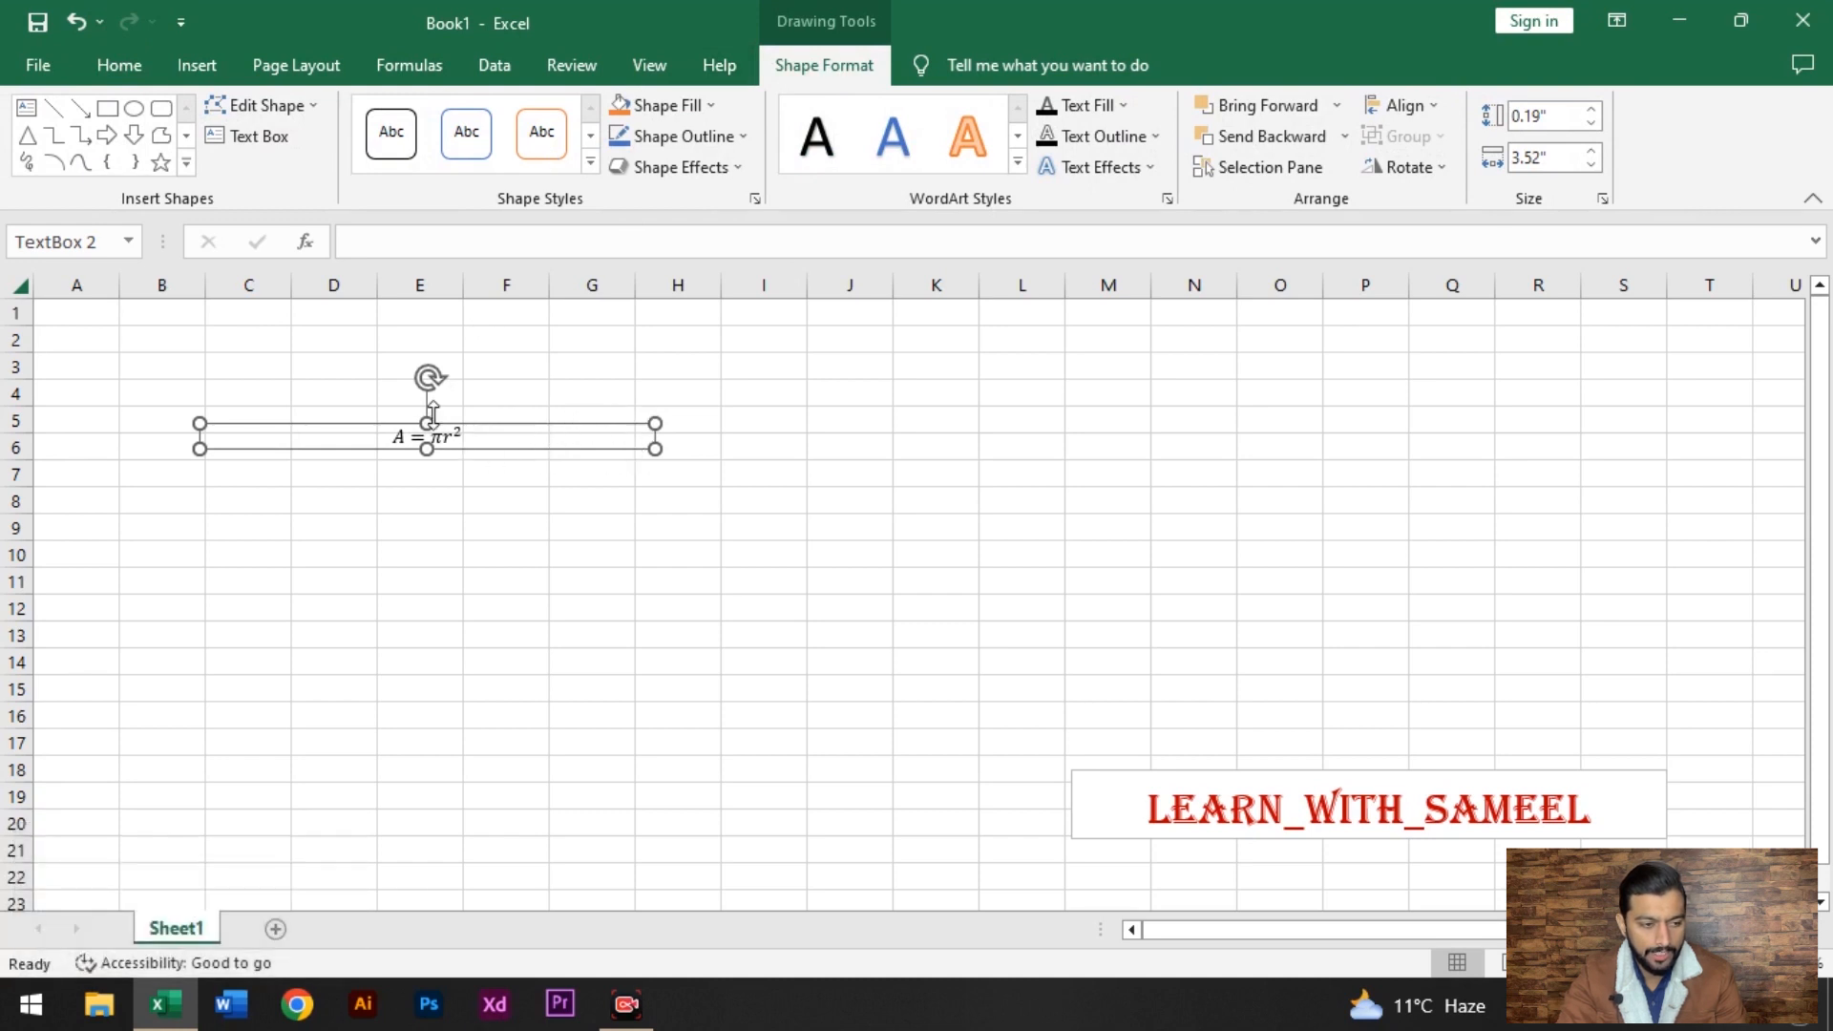
pyautogui.click(676, 112)
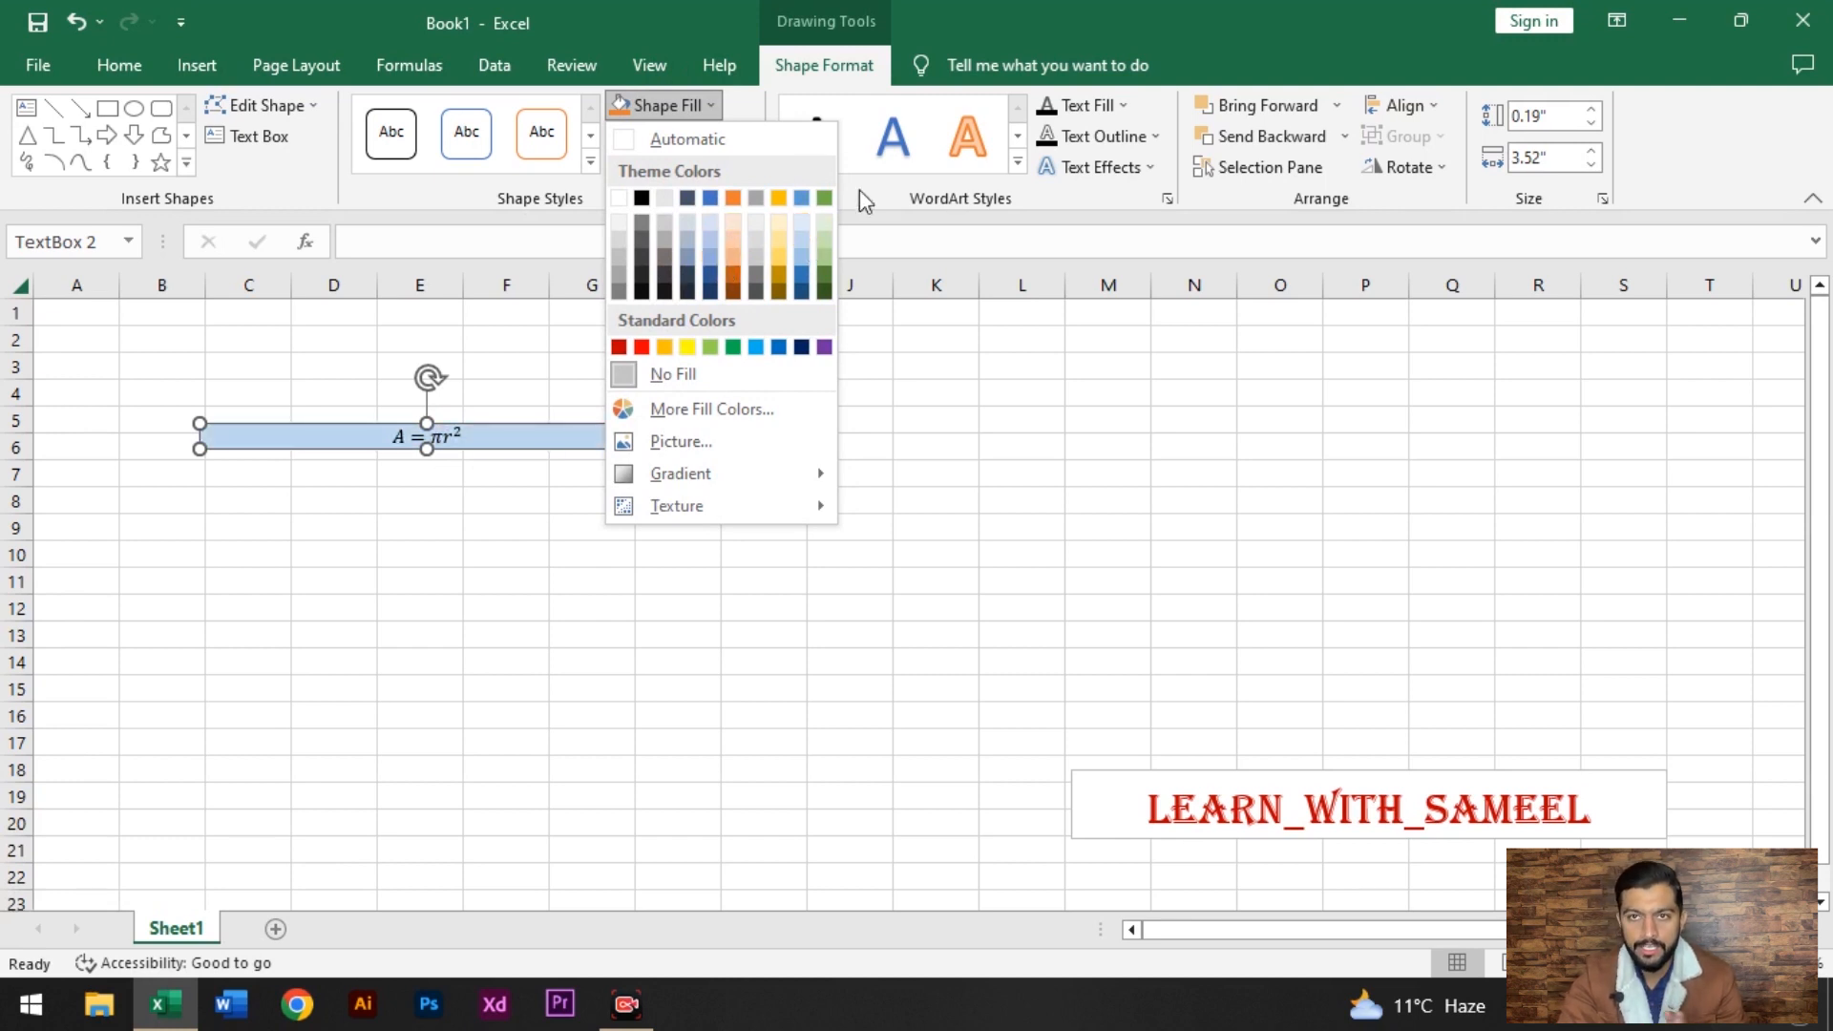
pyautogui.click(864, 424)
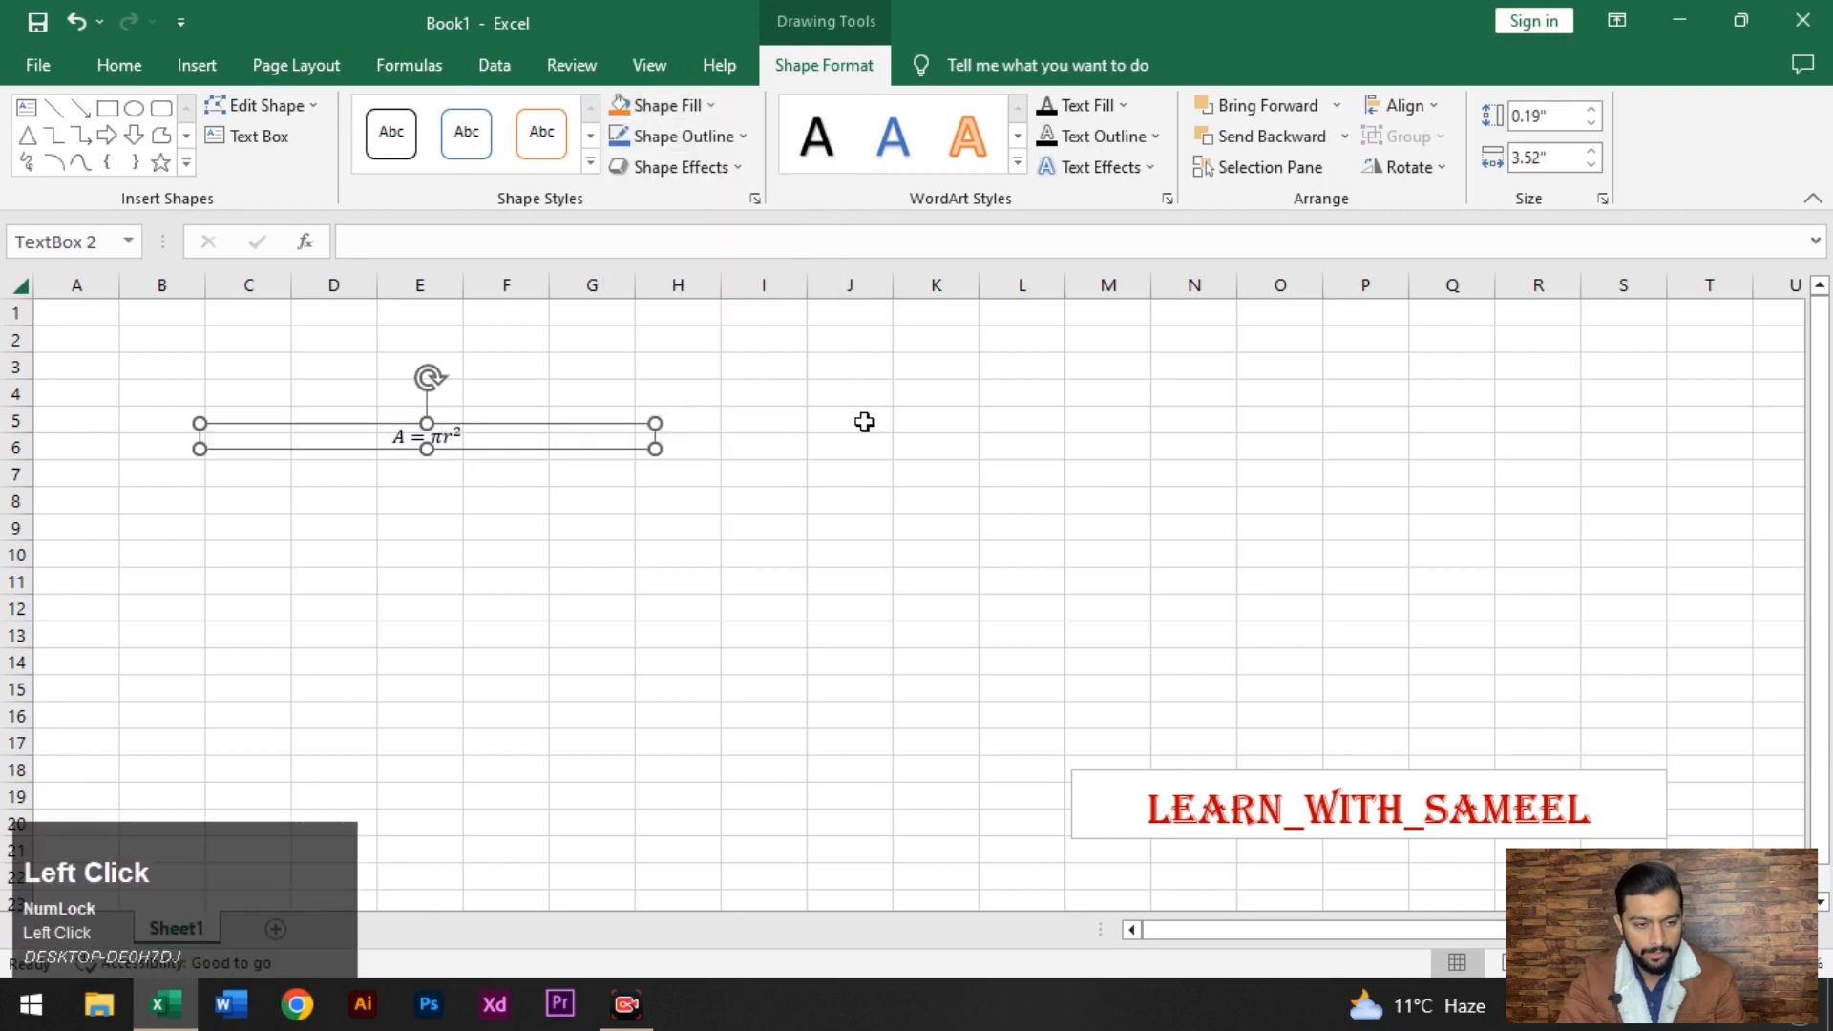
# Place the cursor inside the equation and examine the Basic Math, Greek Letters, Operators and Arrows symbol sets.
pyautogui.click(449, 437)
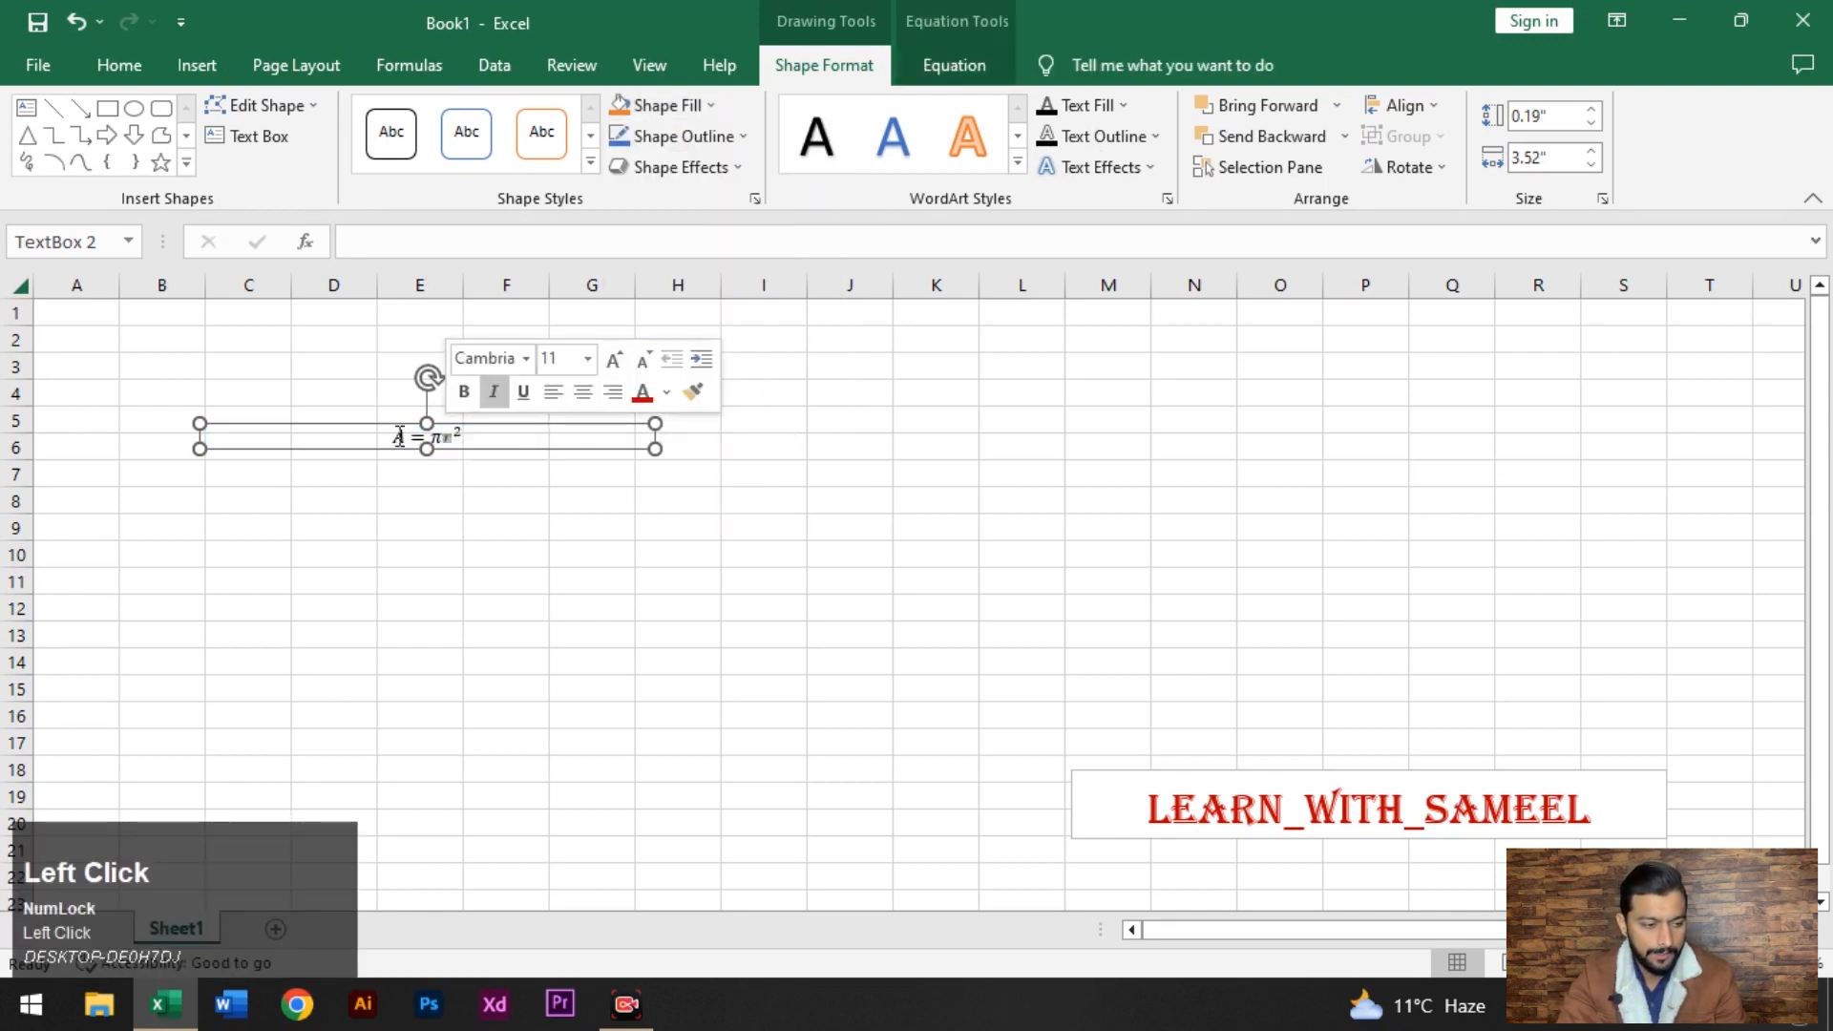
pyautogui.click(445, 437)
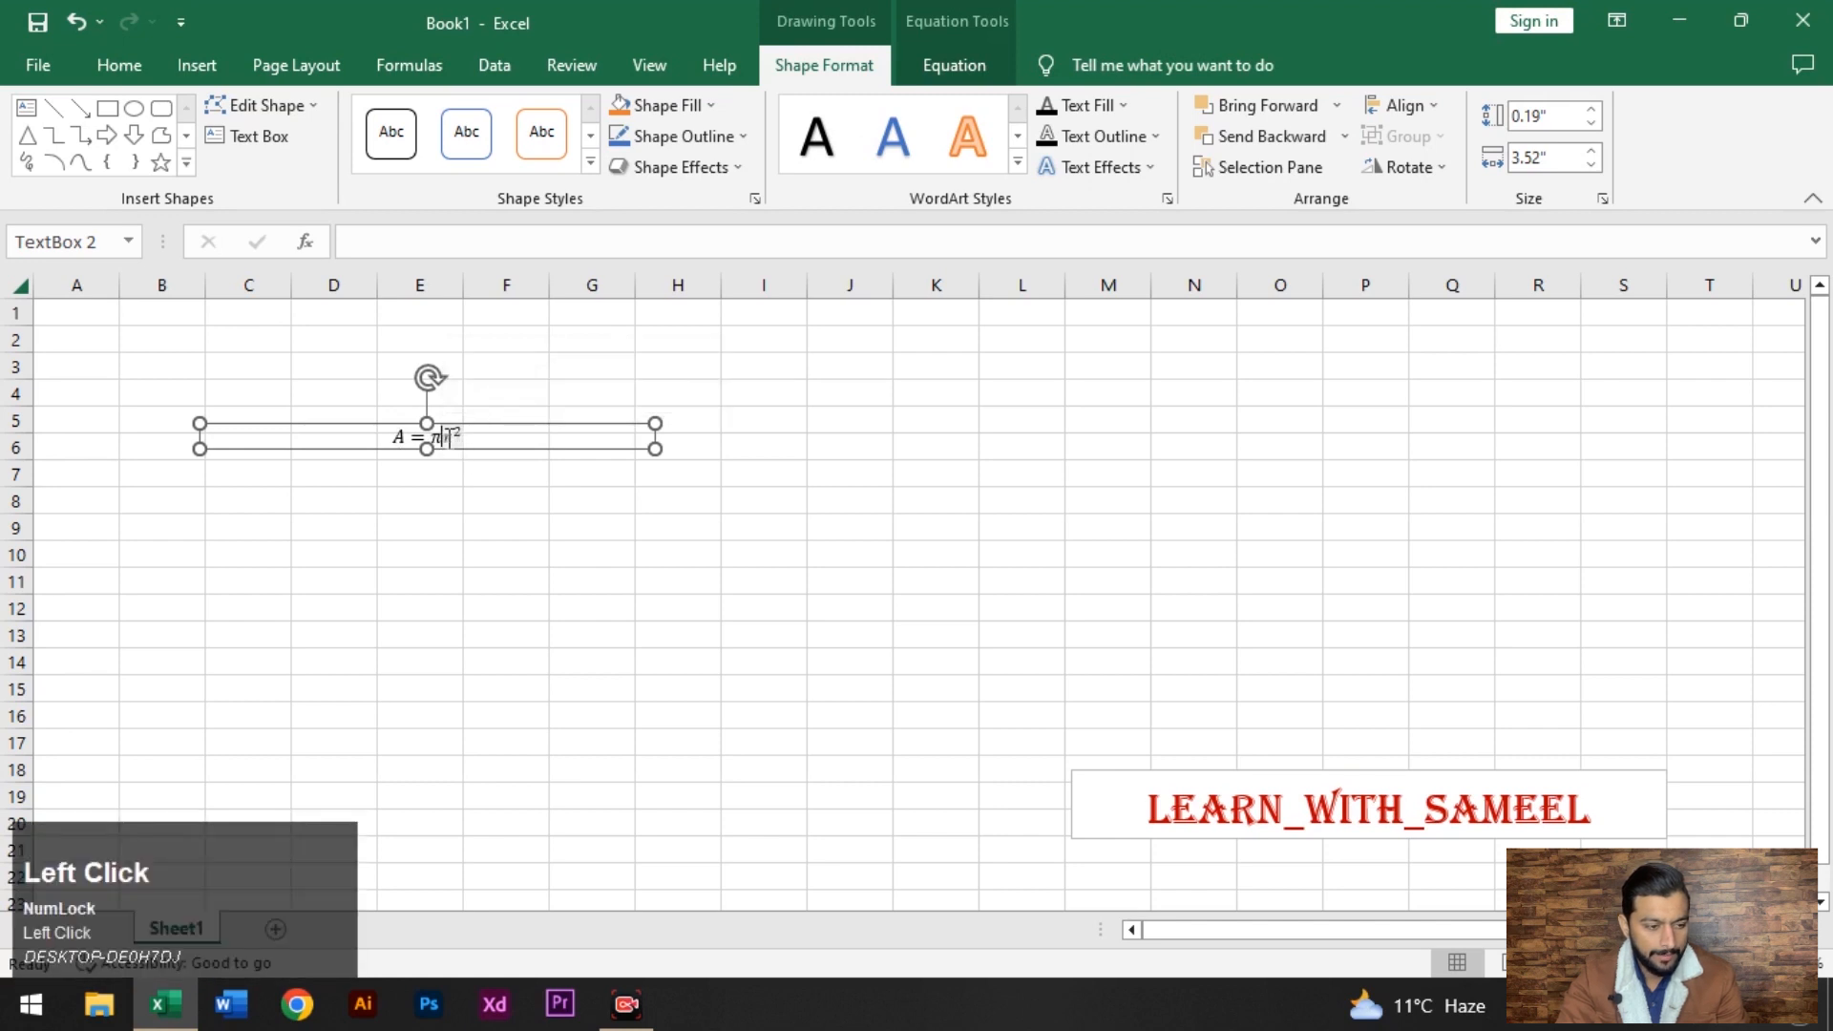
pyautogui.click(955, 67)
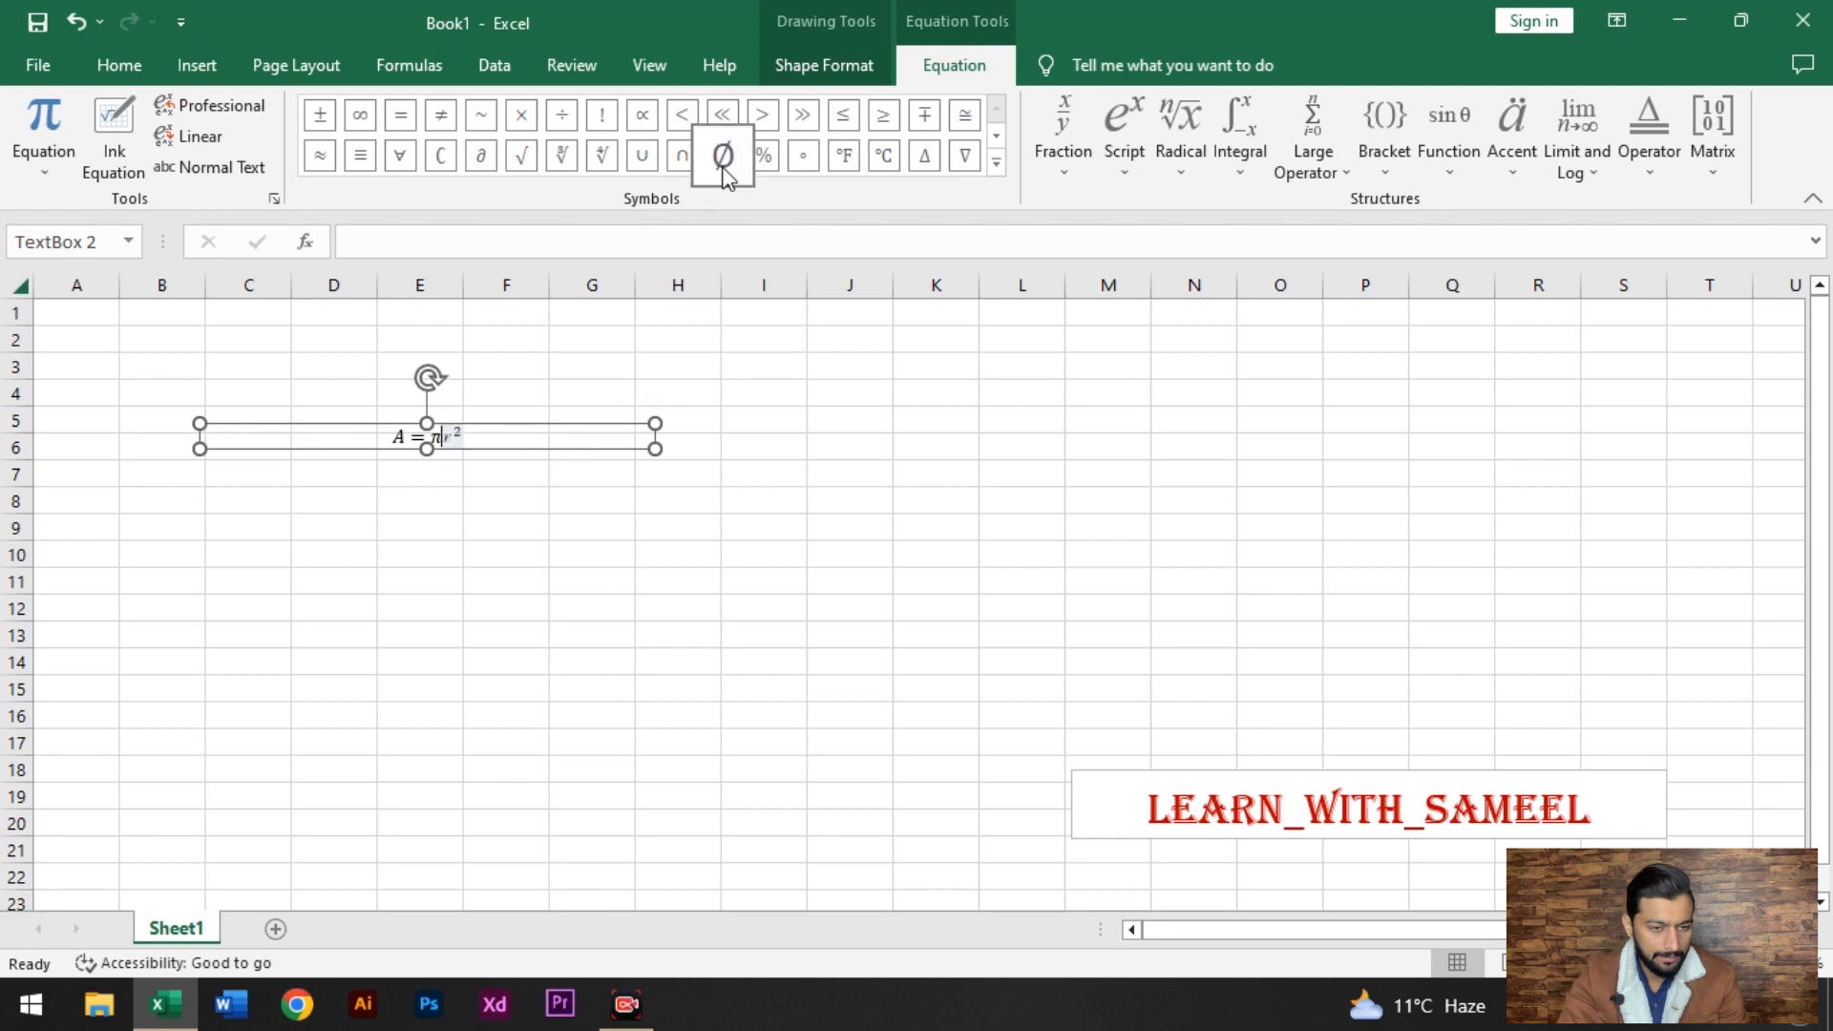
pyautogui.click(996, 163)
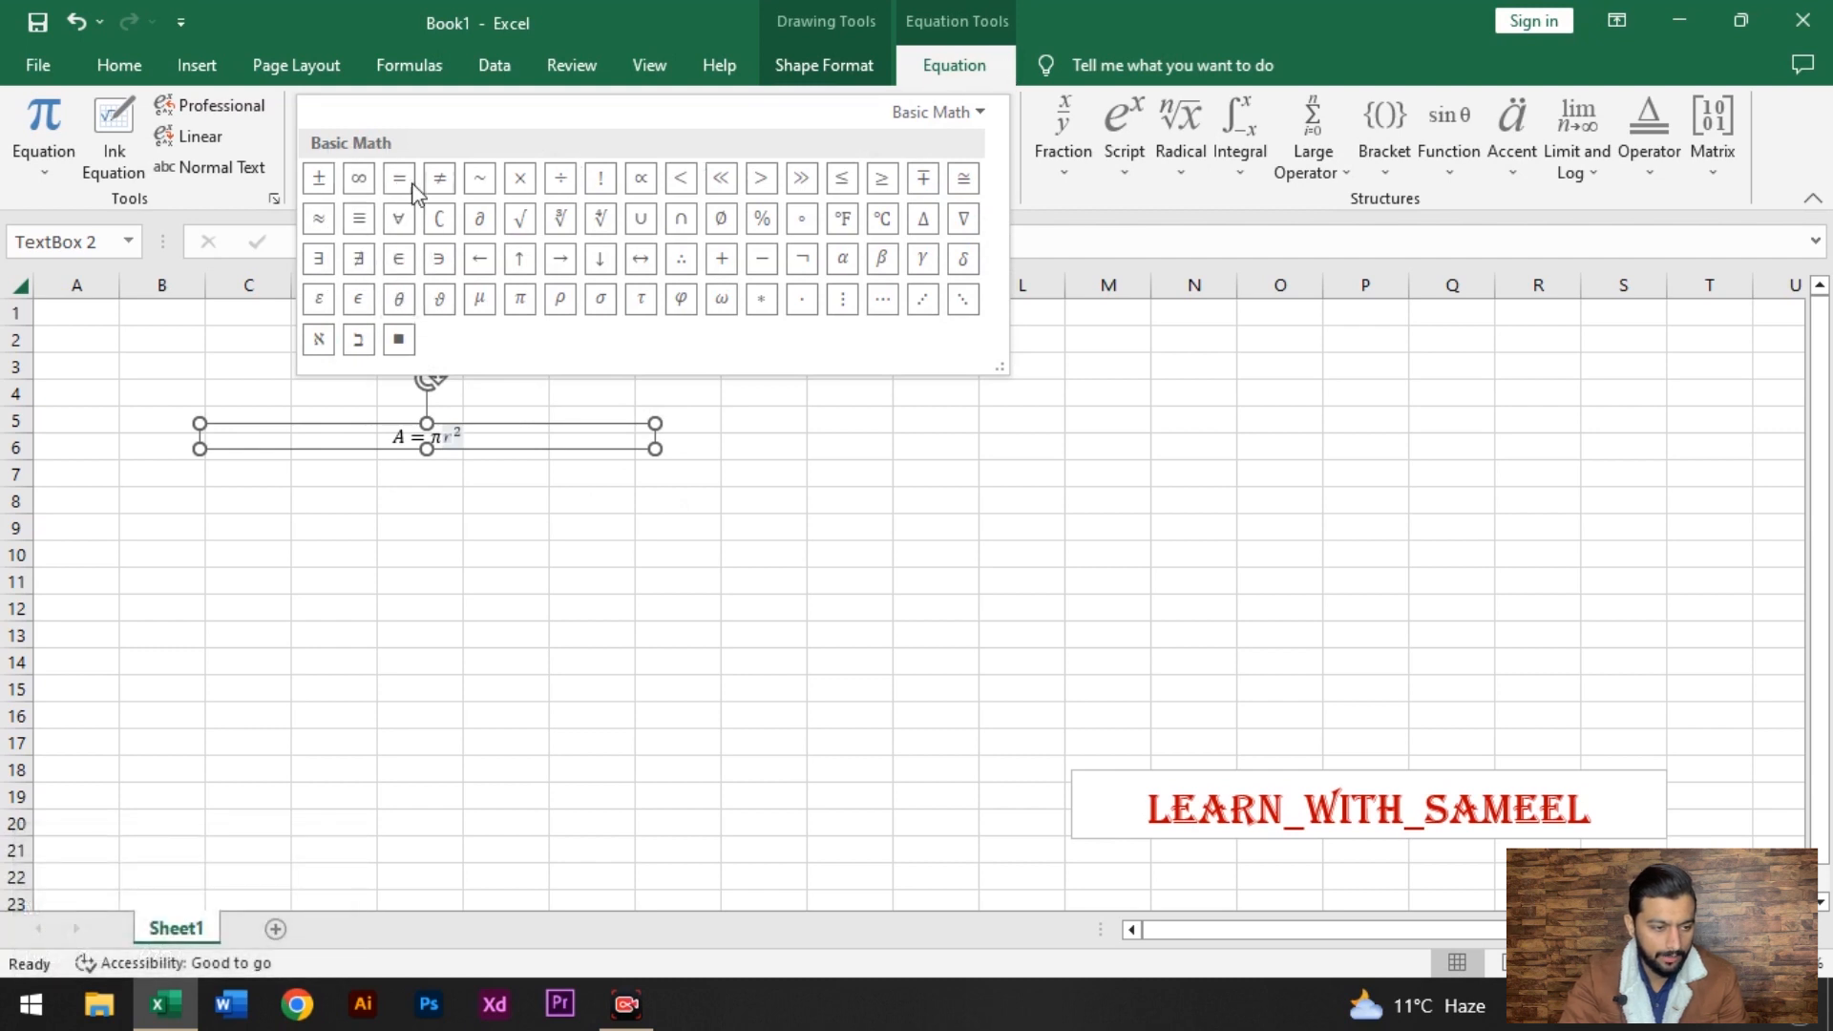
pyautogui.click(981, 115)
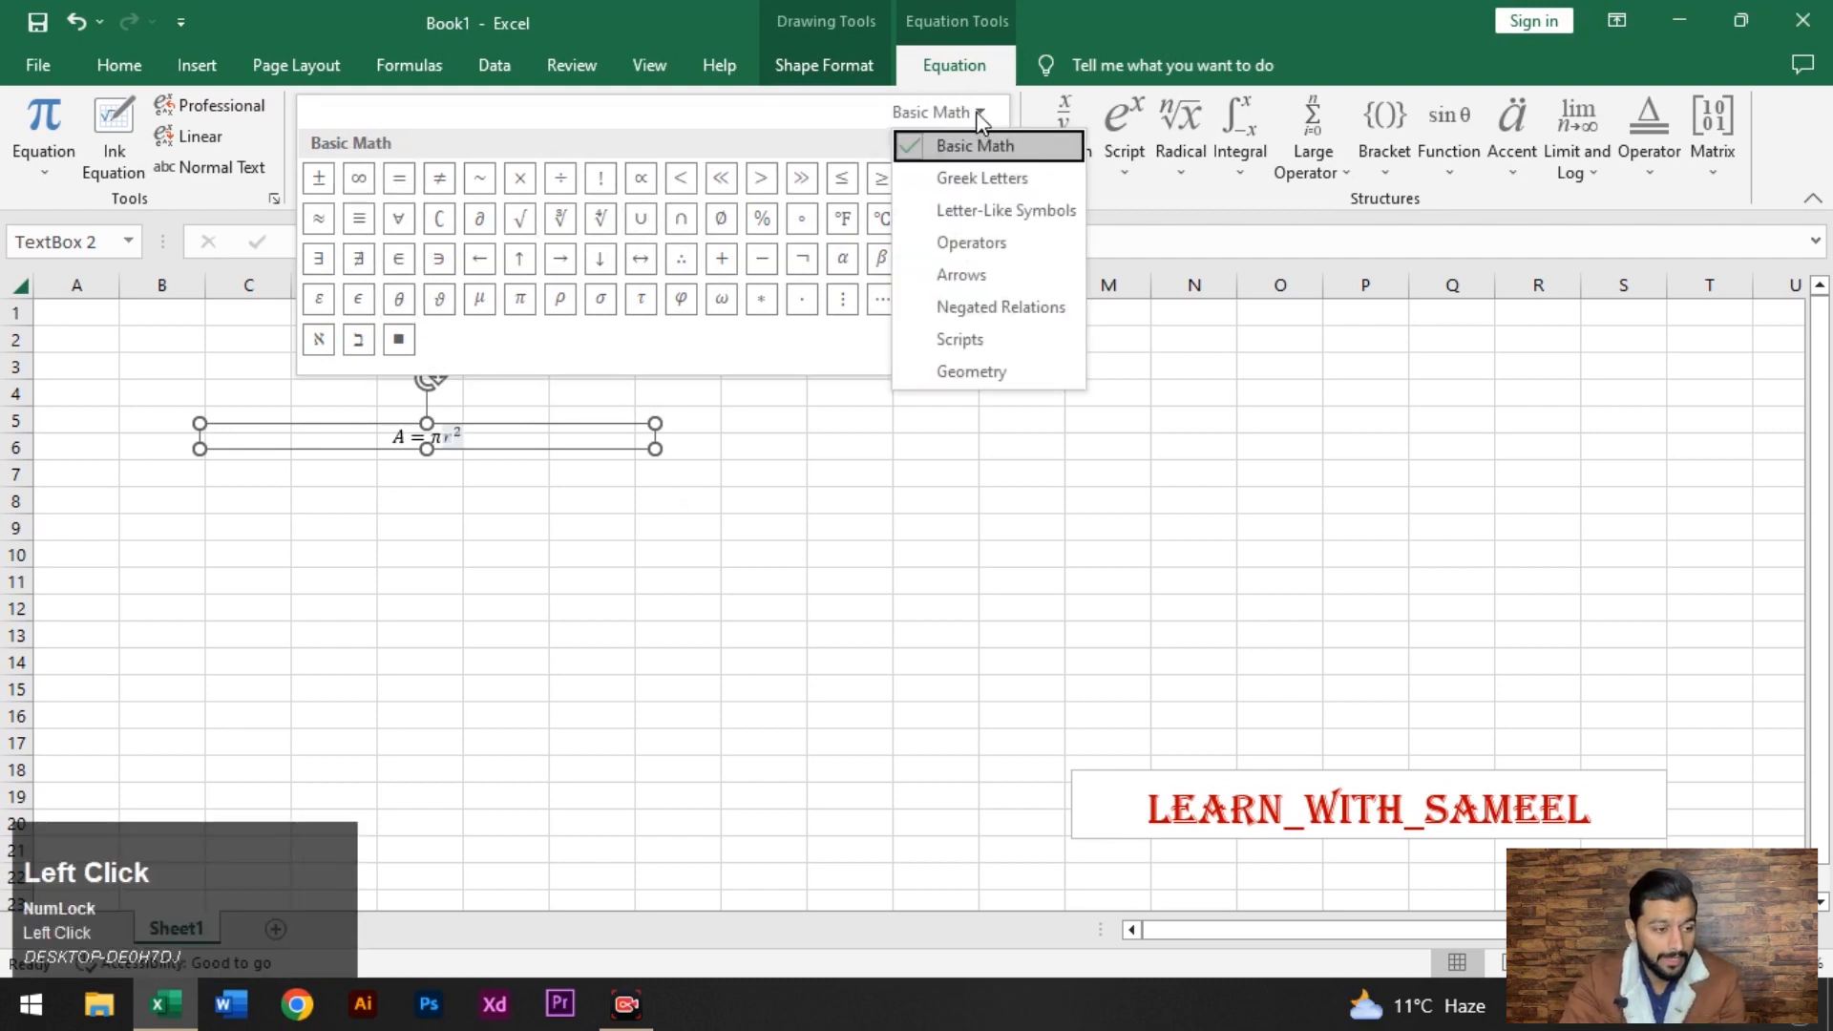
pyautogui.click(989, 179)
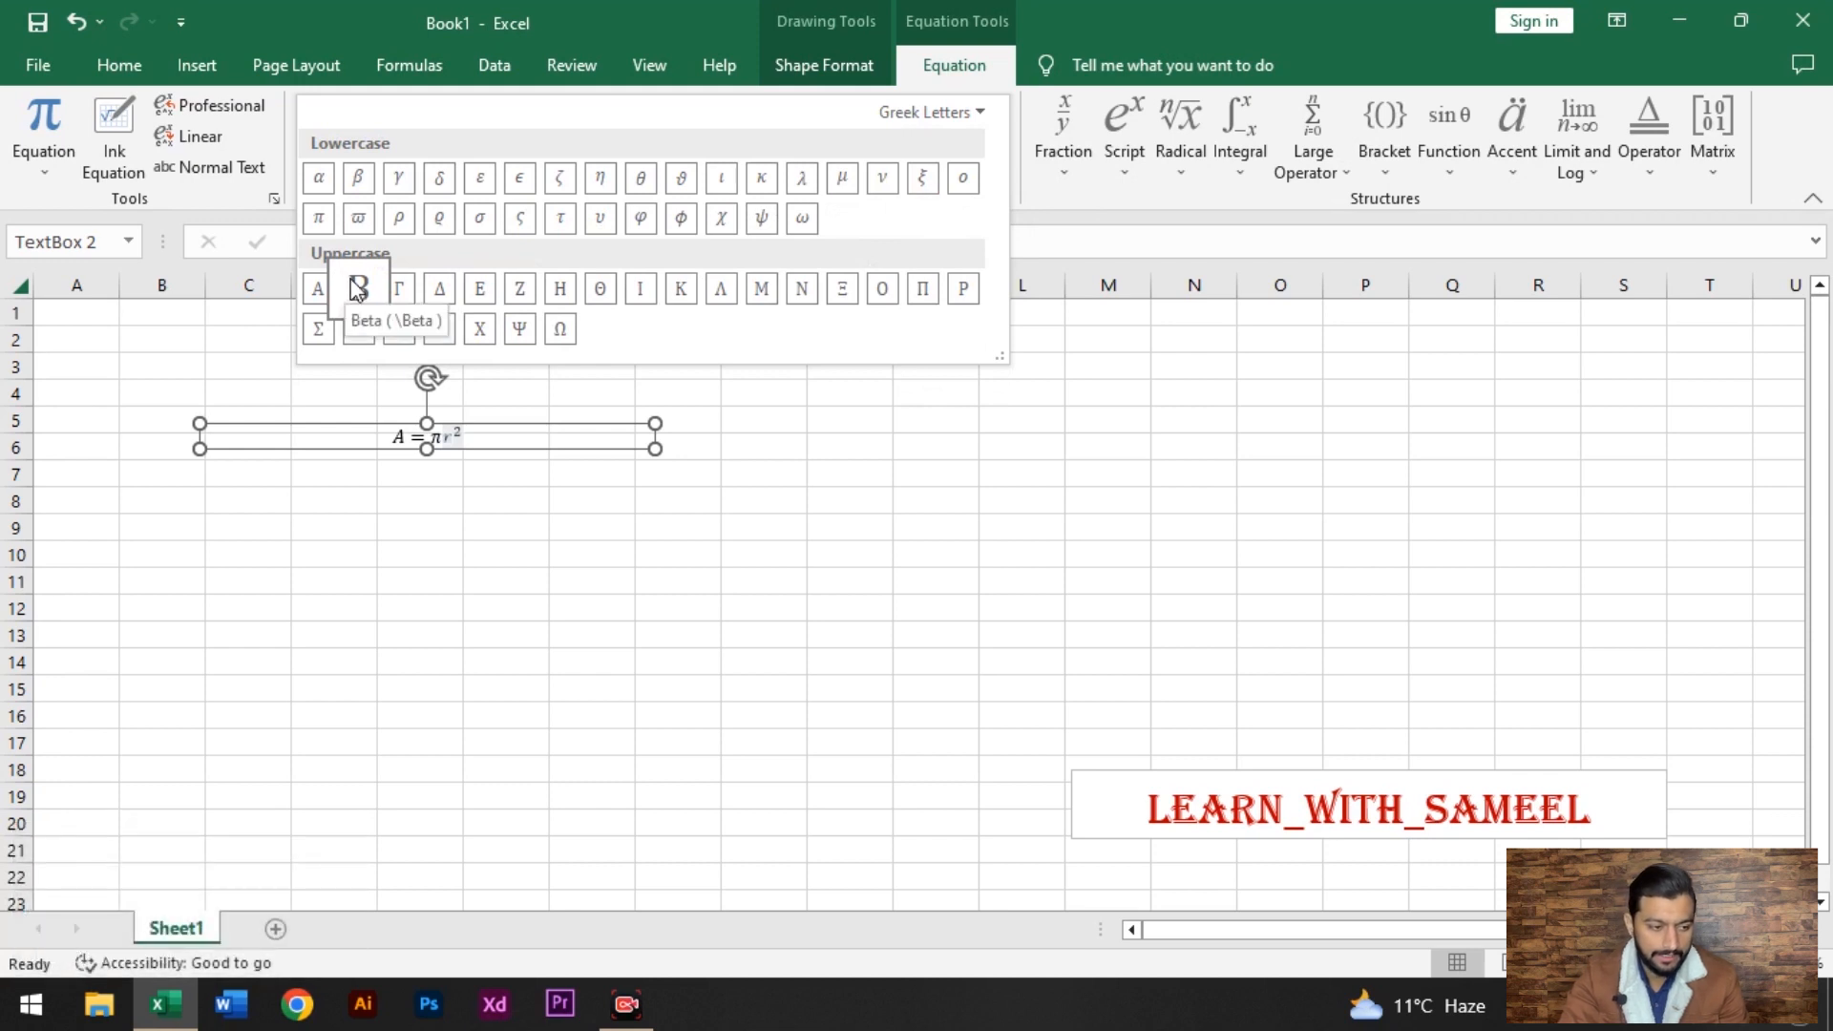
pyautogui.click(965, 111)
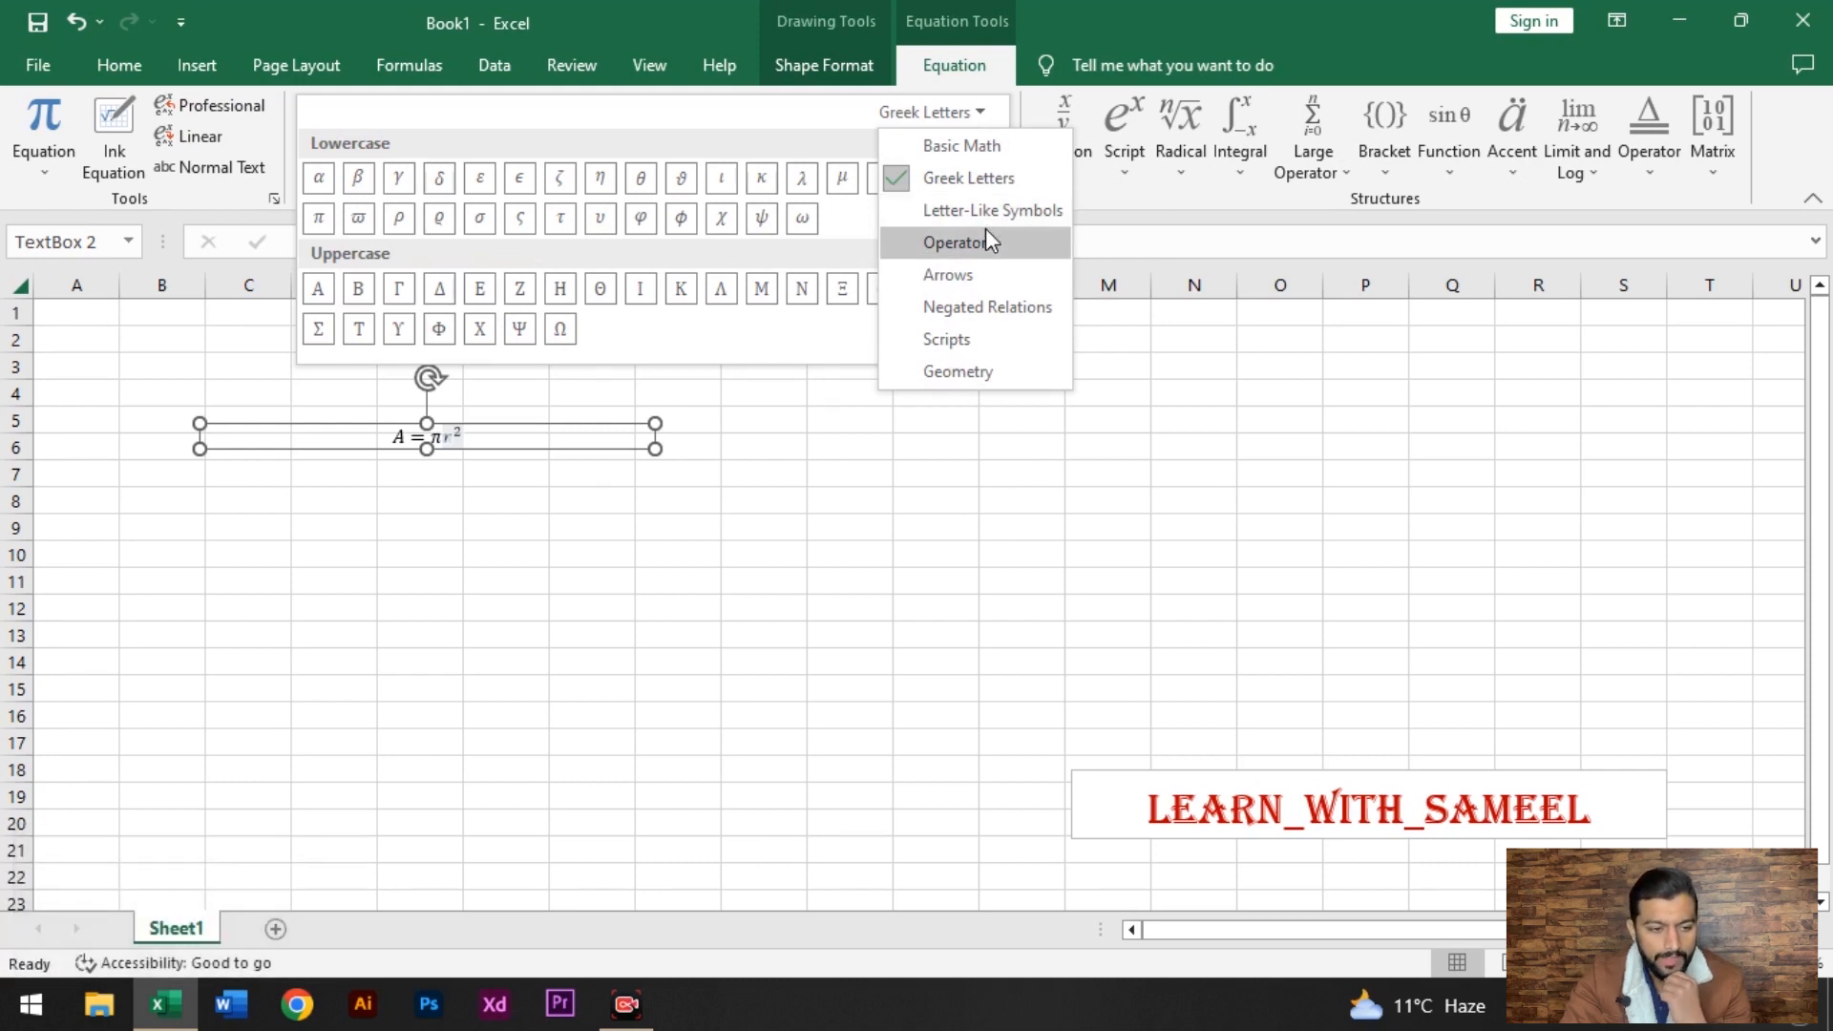
pyautogui.click(1004, 256)
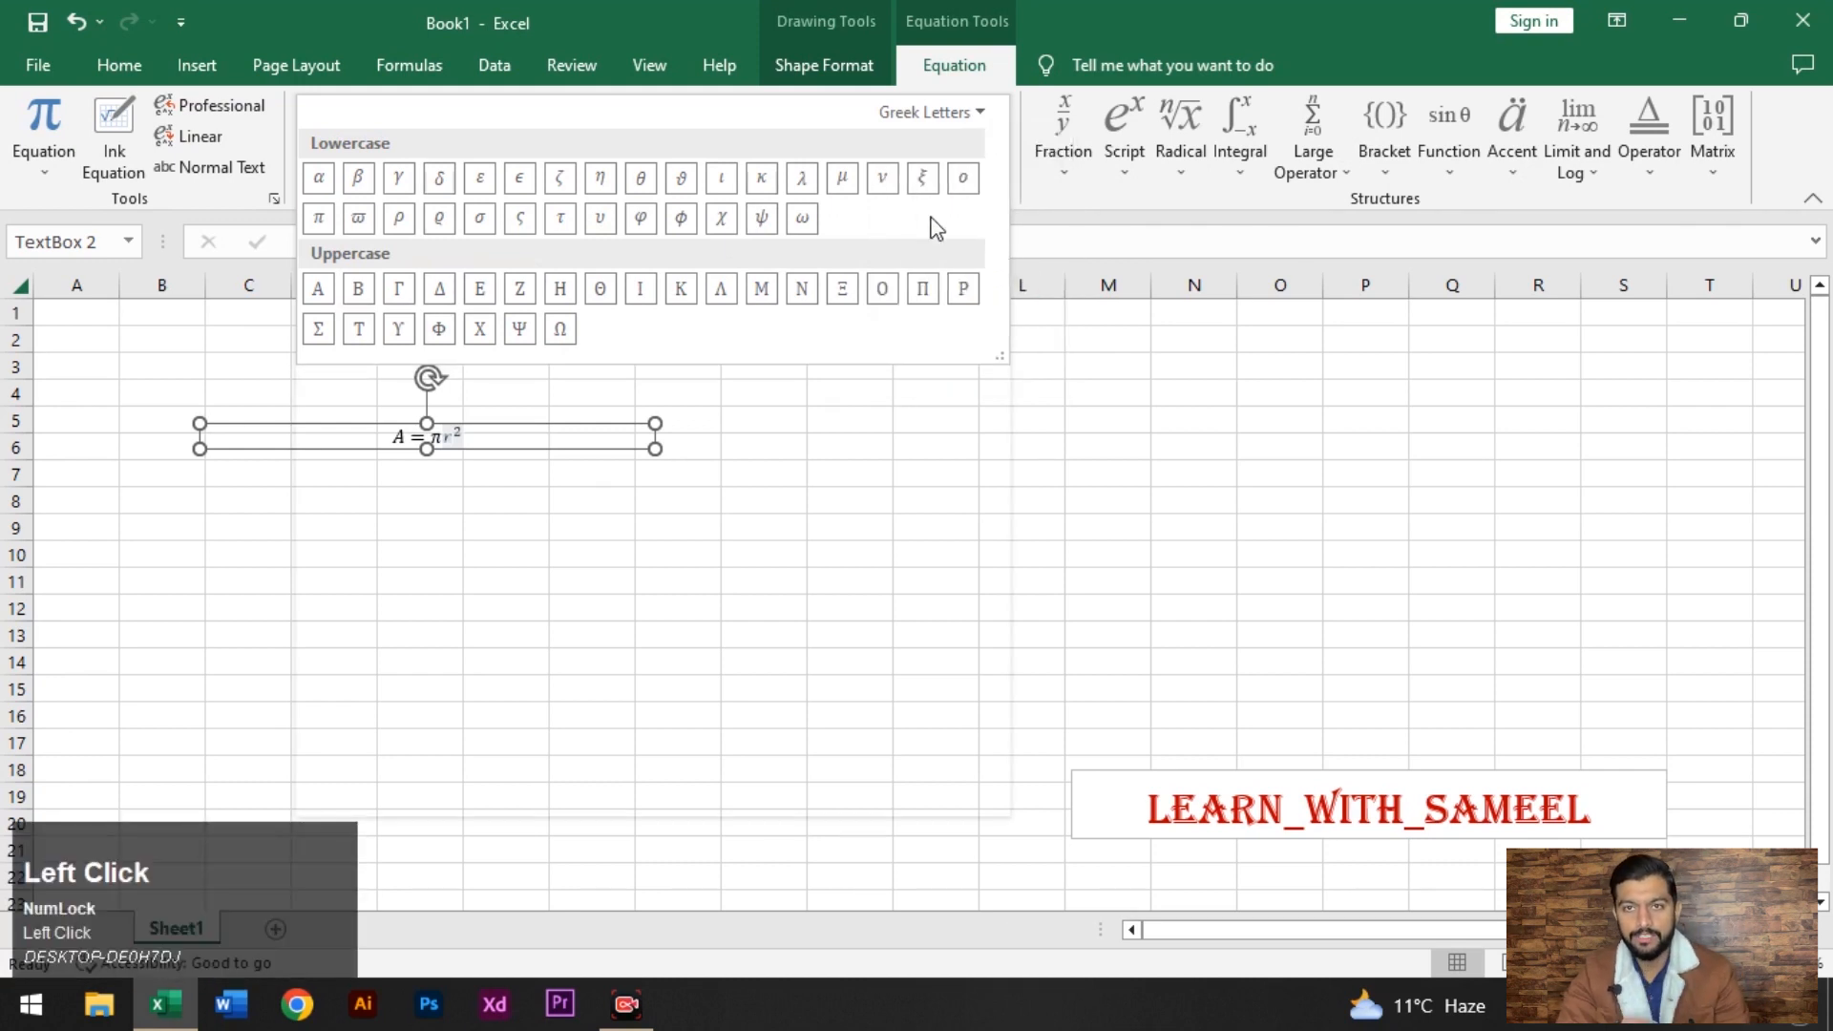
pyautogui.click(983, 115)
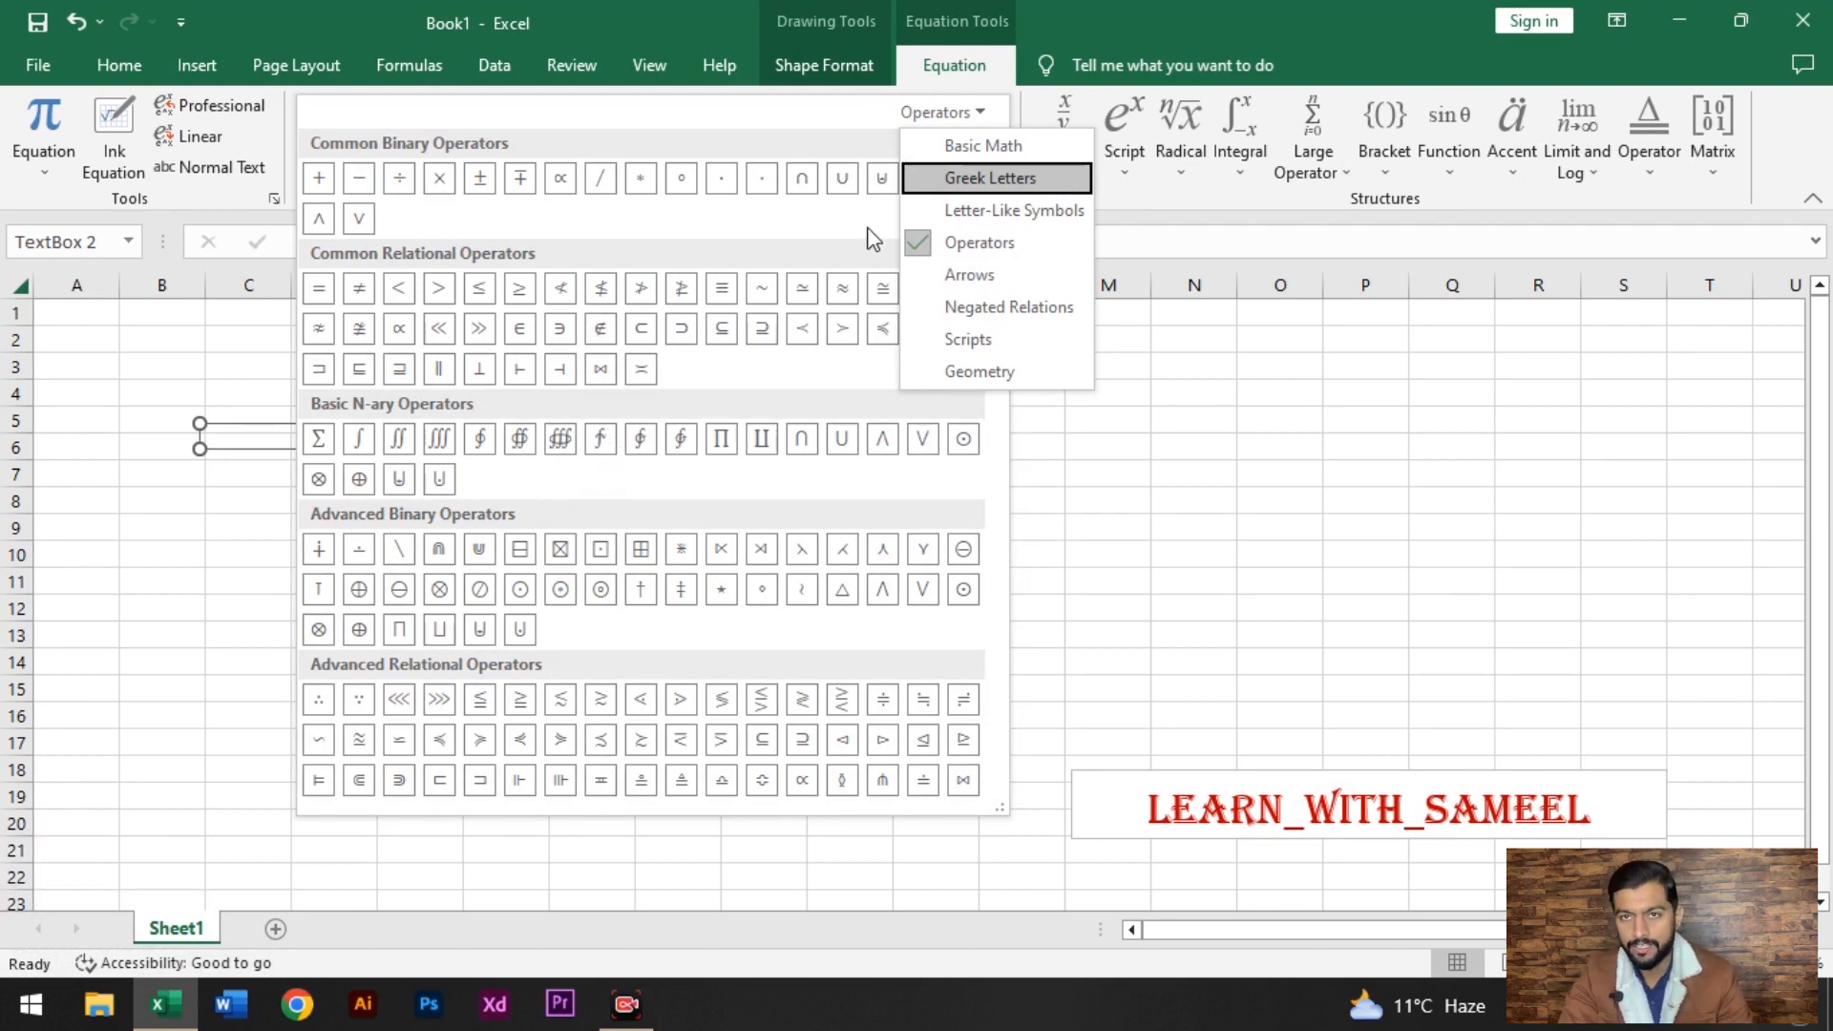
pyautogui.click(969, 275)
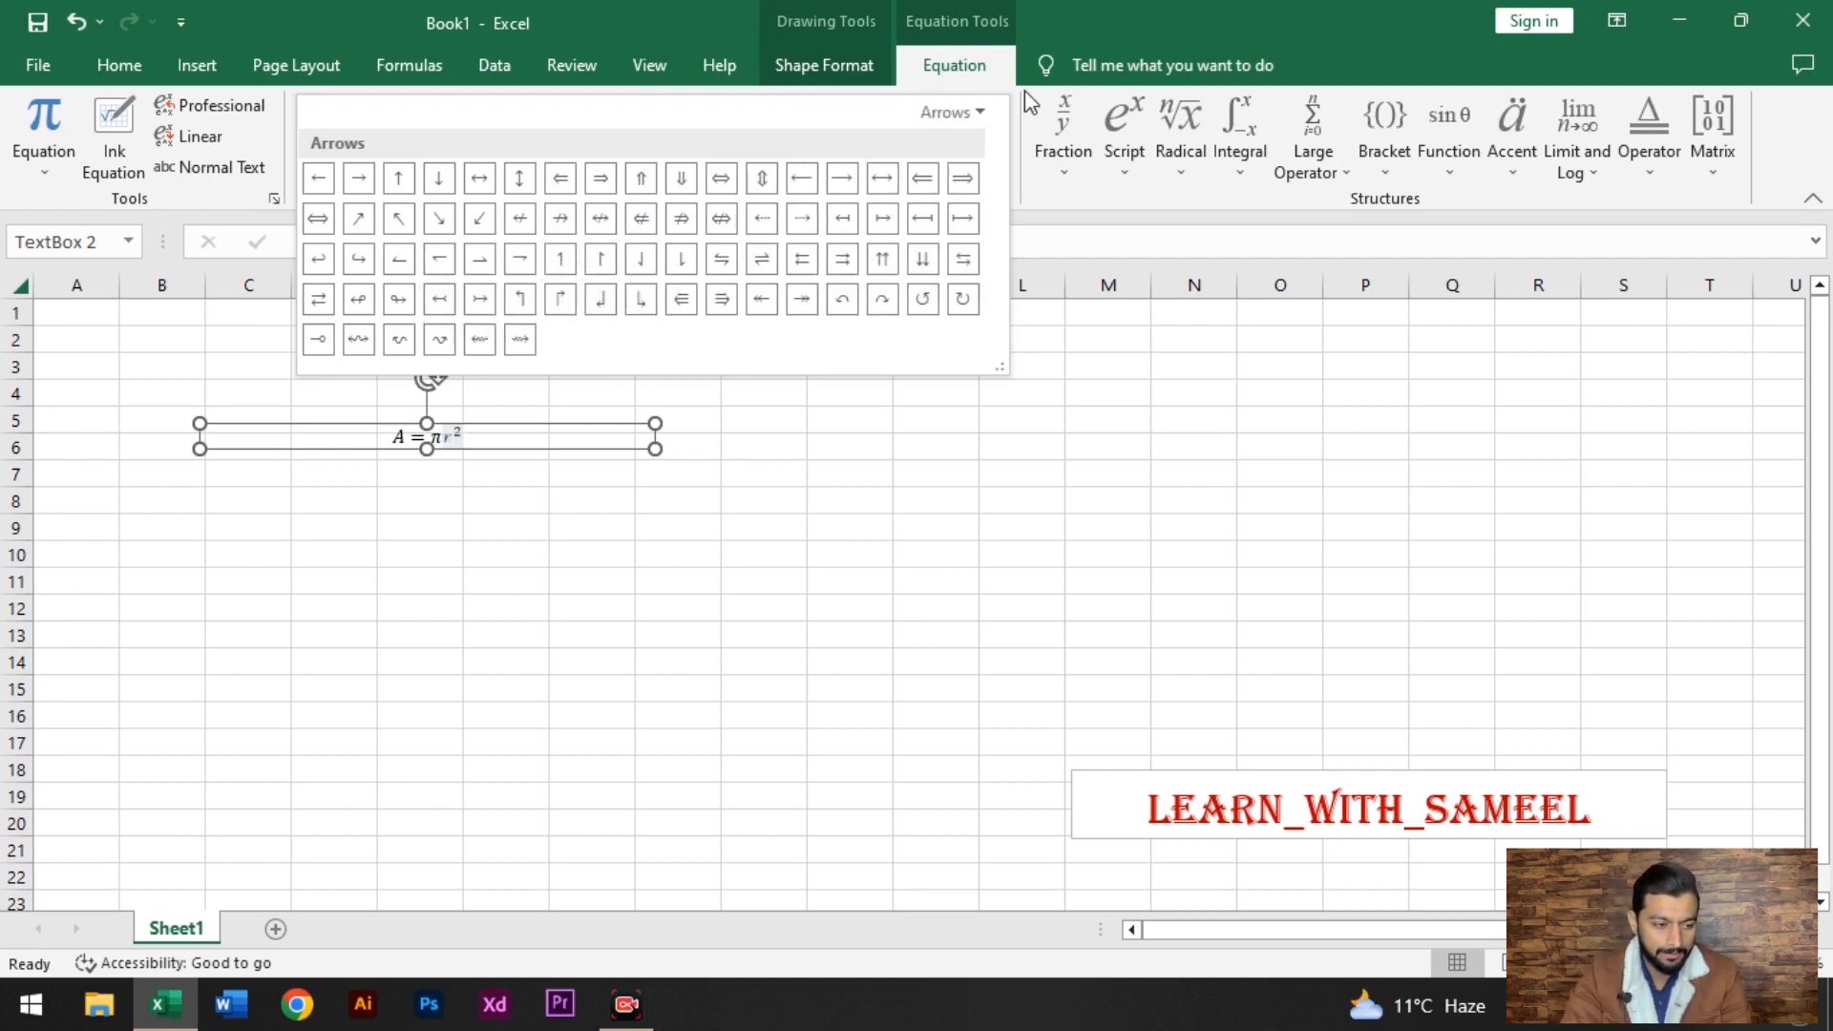
pyautogui.click(972, 117)
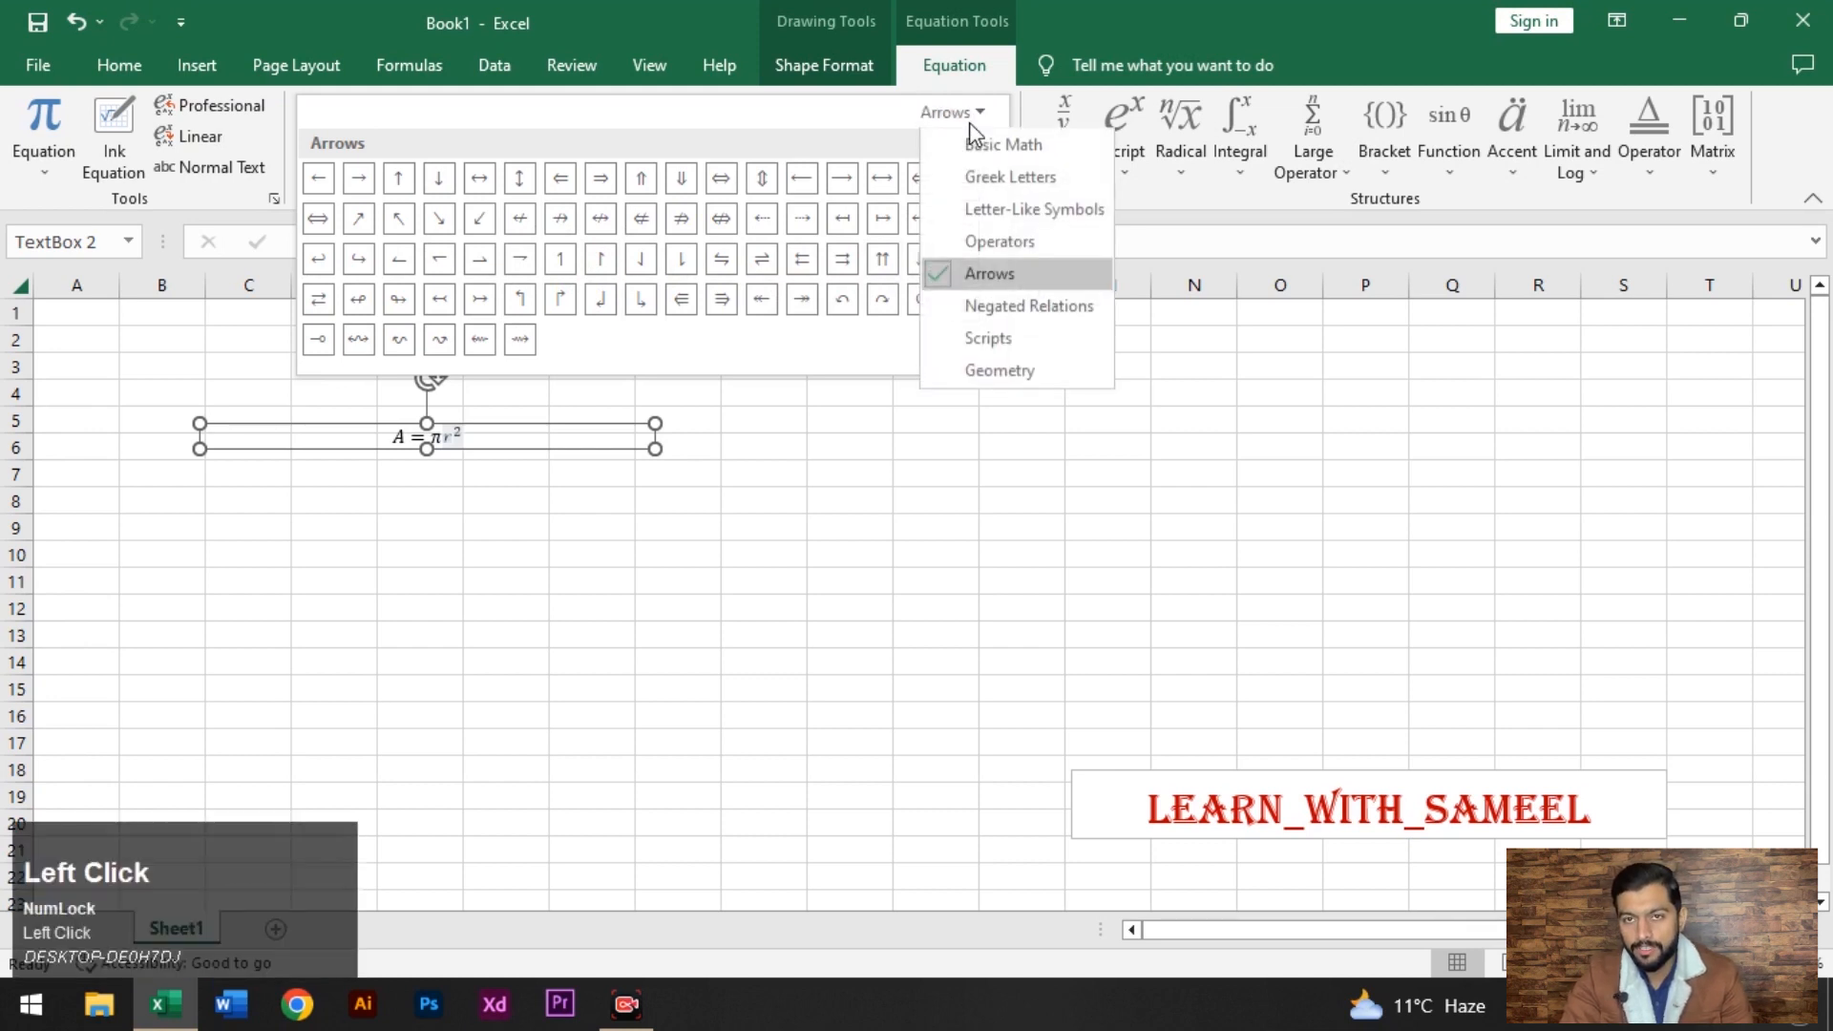
pyautogui.click(993, 145)
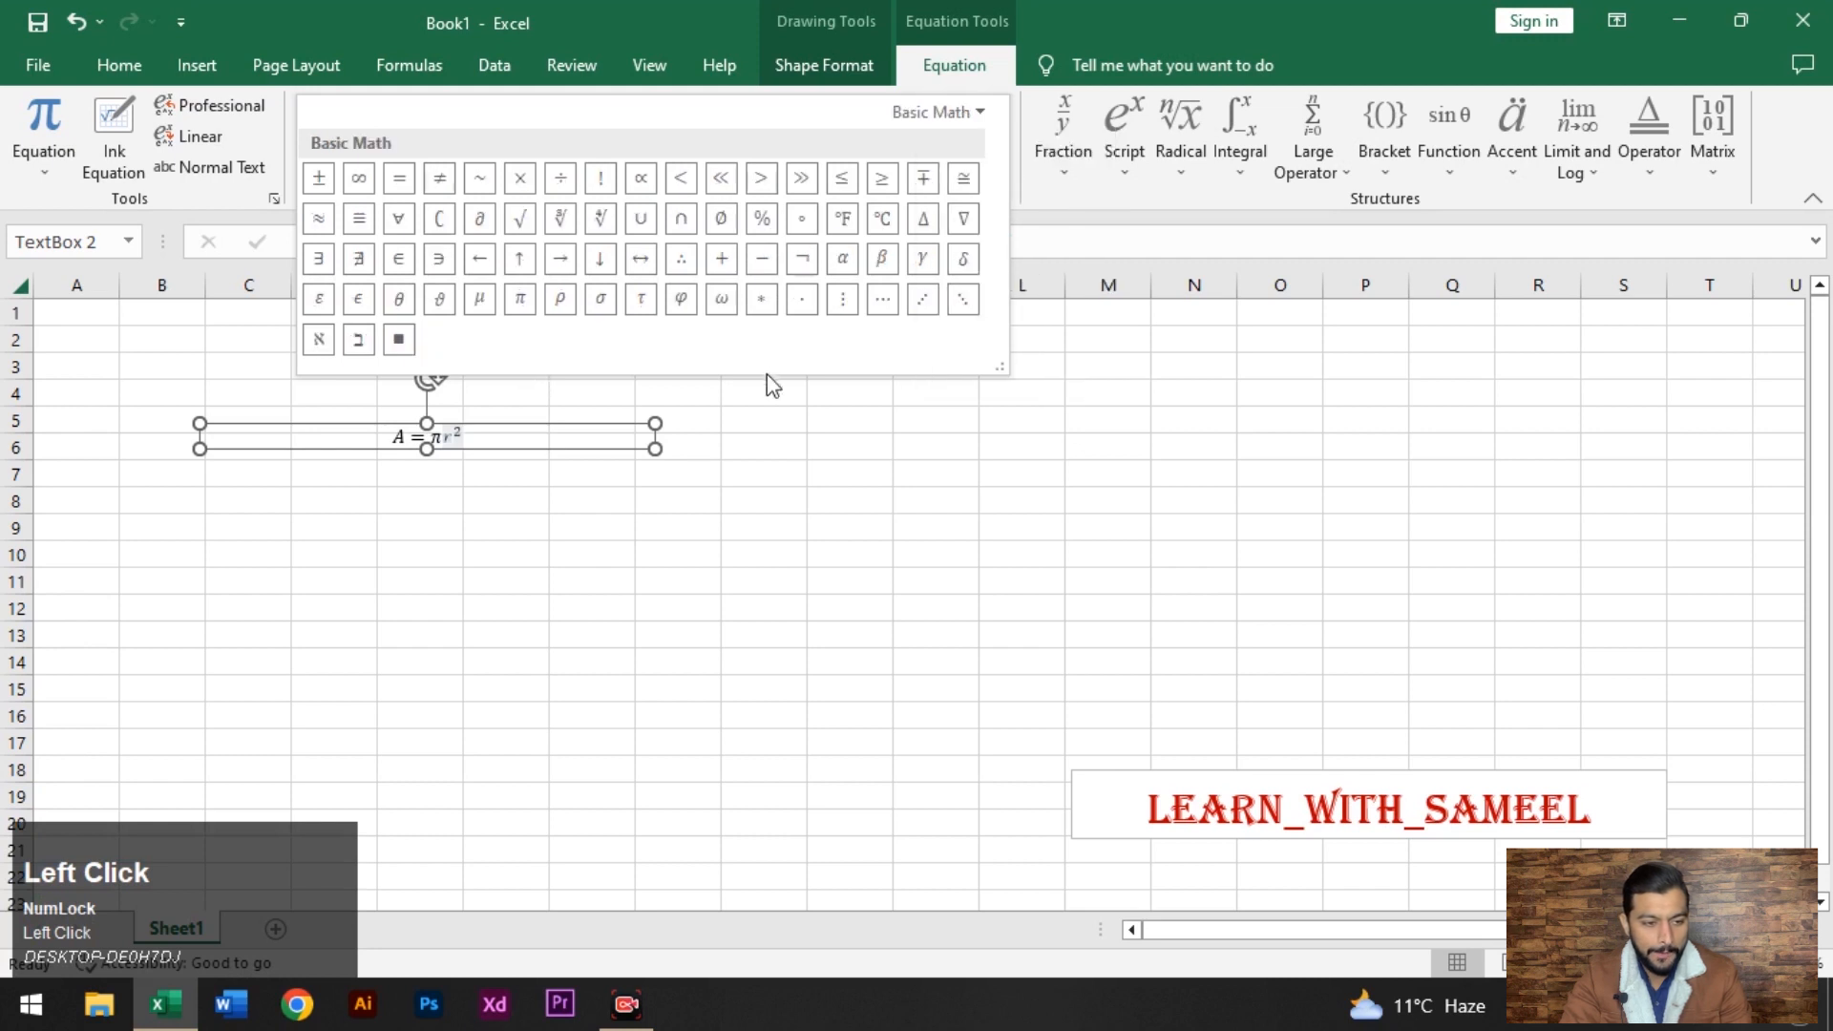
pyautogui.click(907, 296)
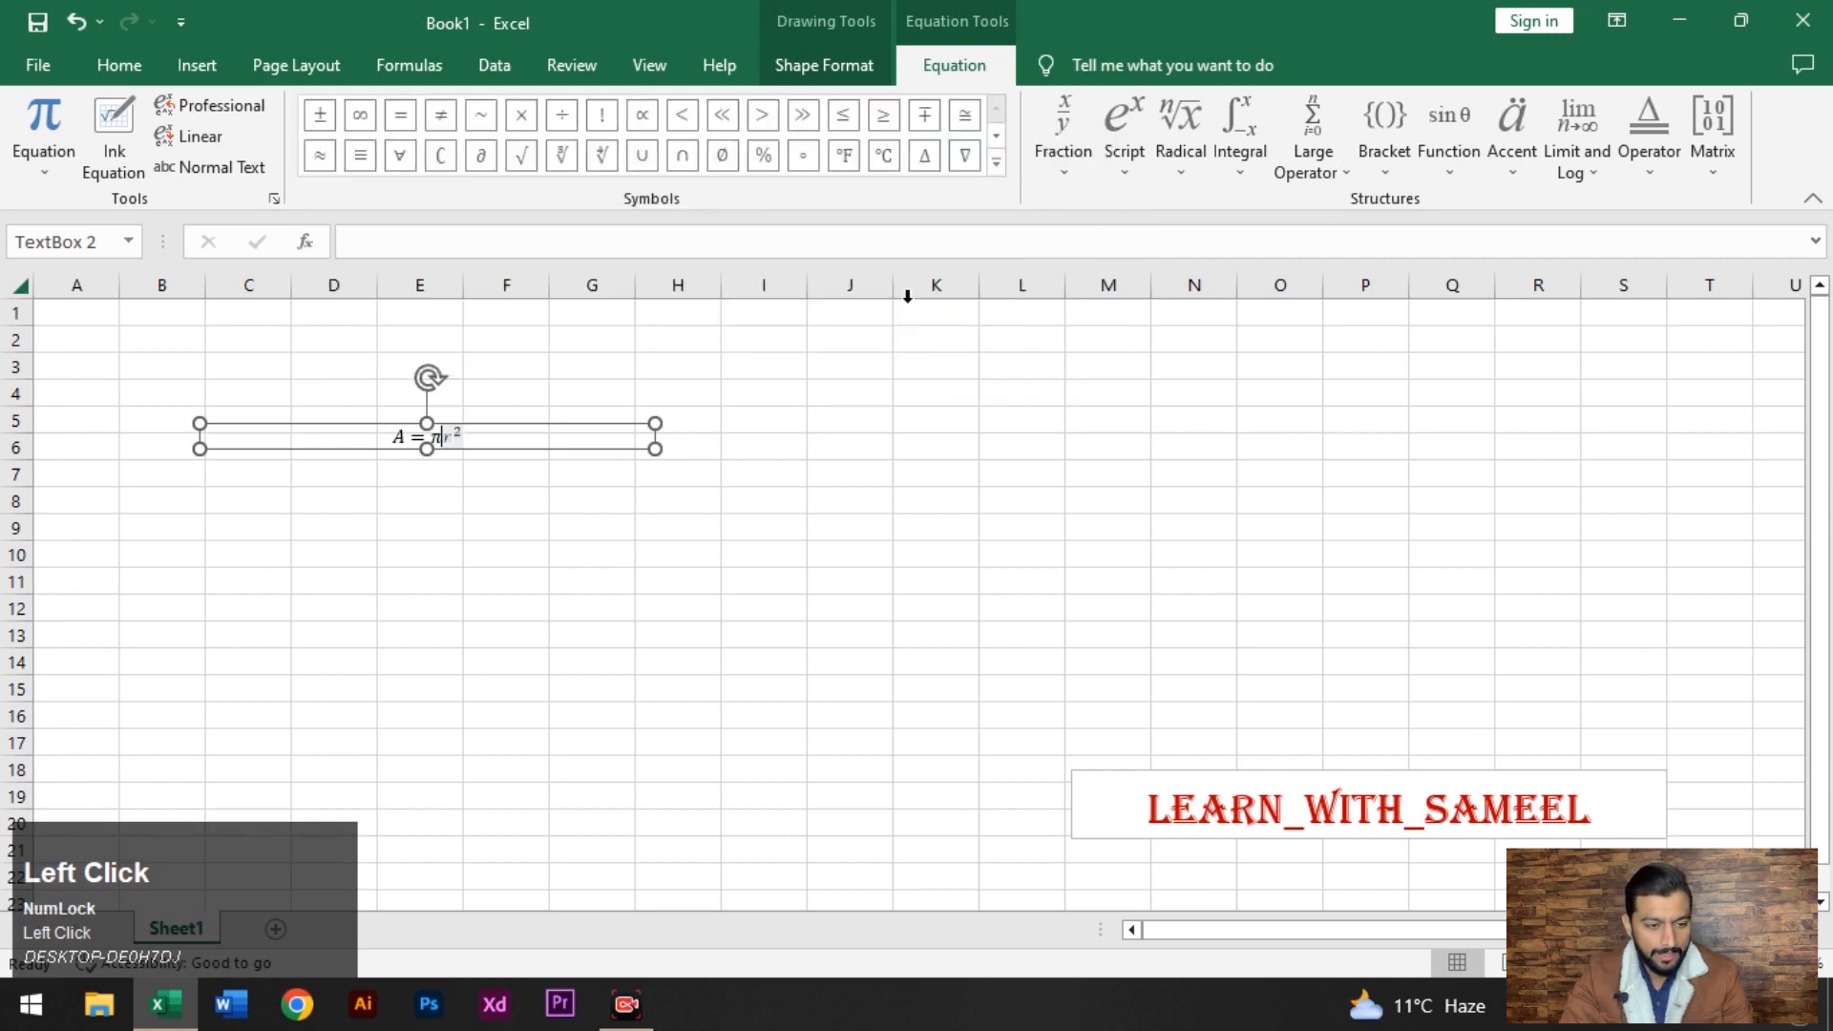
# Enlarge the whole Area of Circle equation to a font size of 36.
pyautogui.click(489, 445)
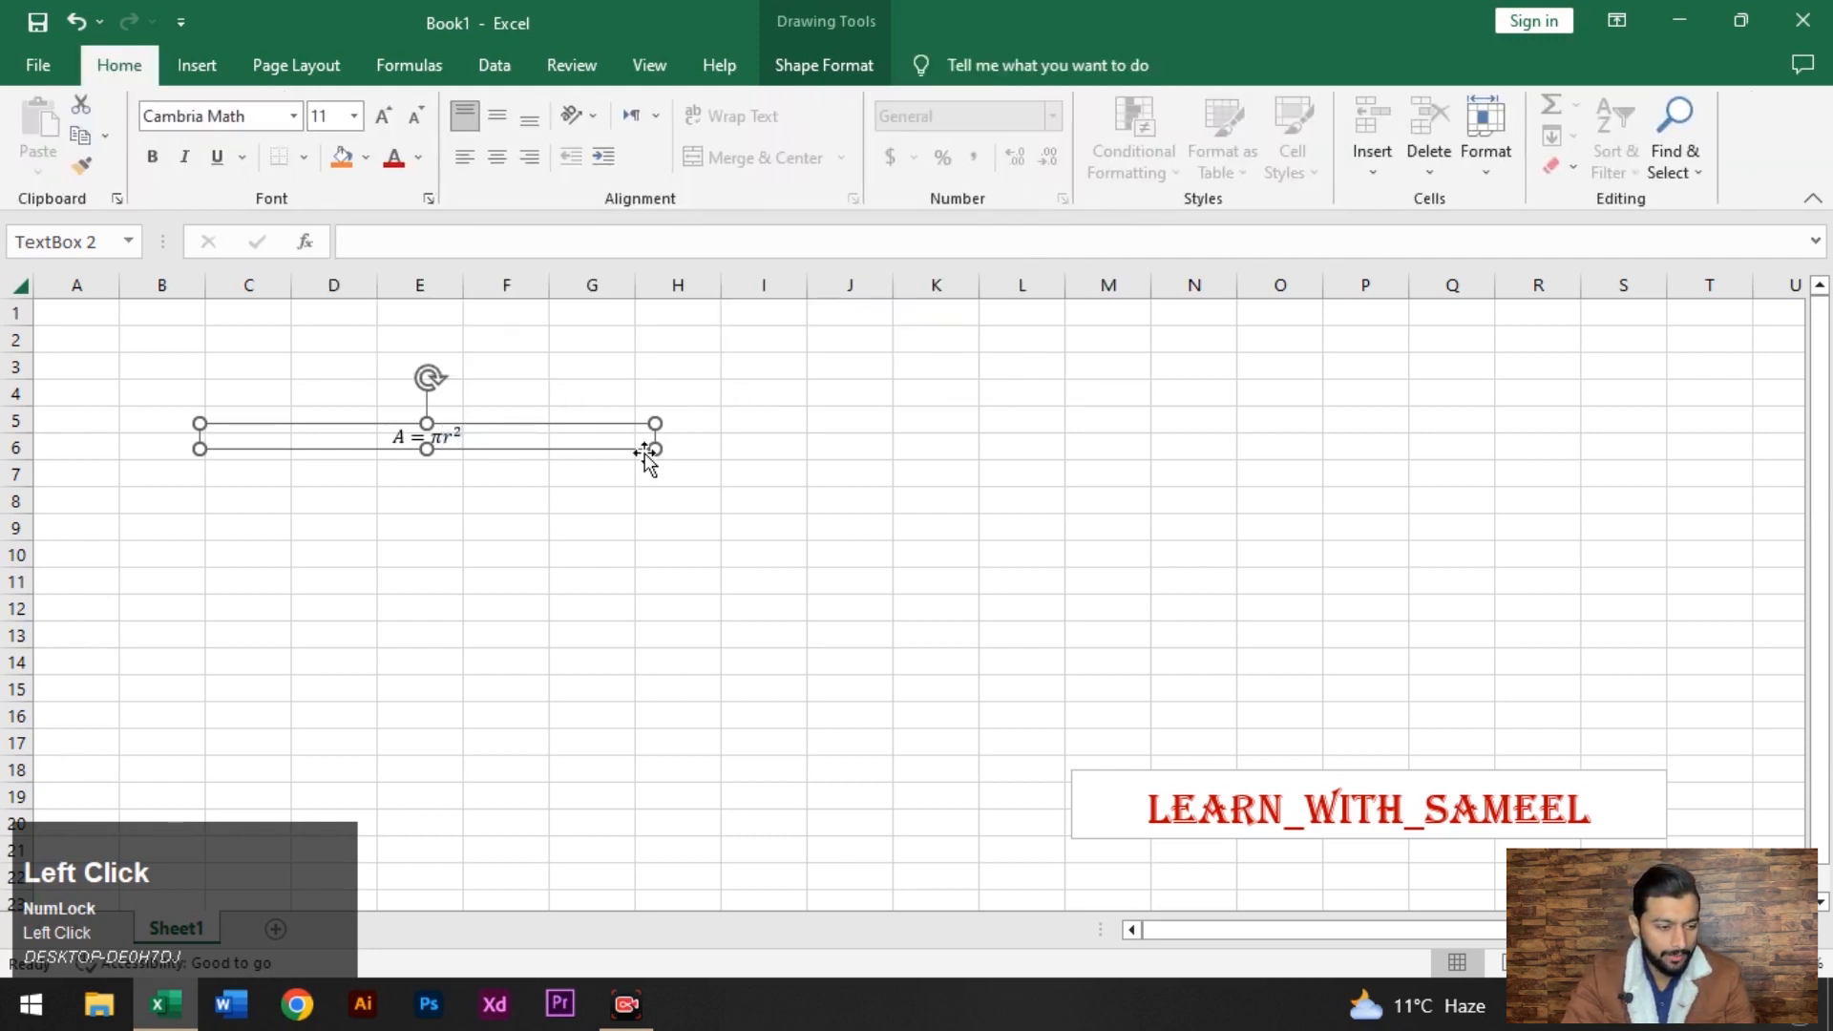
pyautogui.hotkey('ctrl', 'a')
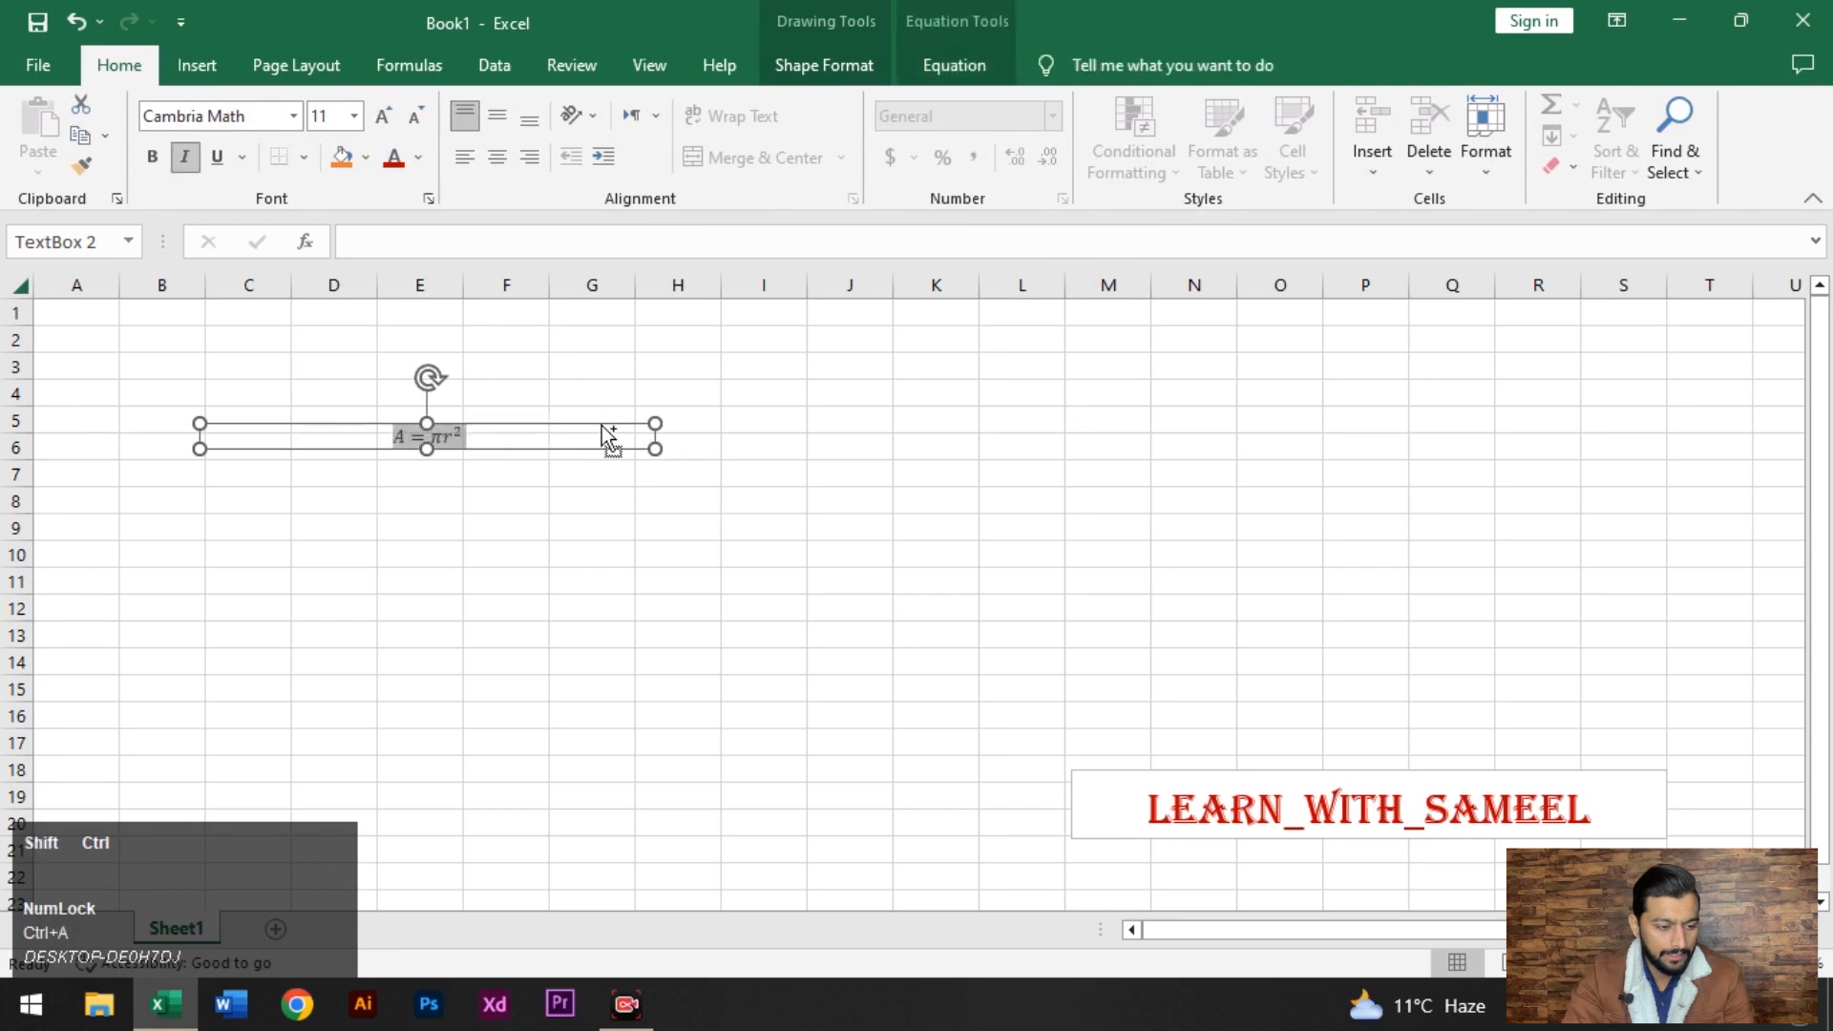
pyautogui.hotkey('ctrl', 'shift', '.')
pyautogui.hotkey('ctrl', 'shift', '.')
pyautogui.hotkey('ctrl', 'shift', '.')
pyautogui.hotkey('ctrl', 'shift', '.')
pyautogui.hotkey('ctrl', 'shift', '.')
pyautogui.hotkey('ctrl', 'shift', '.')
pyautogui.hotkey('ctrl', 'shift', '.')
pyautogui.hotkey('ctrl', 'shift', '.')
pyautogui.hotkey('ctrl', 'shift', '.')
pyautogui.hotkey('ctrl', 'shift', '.')
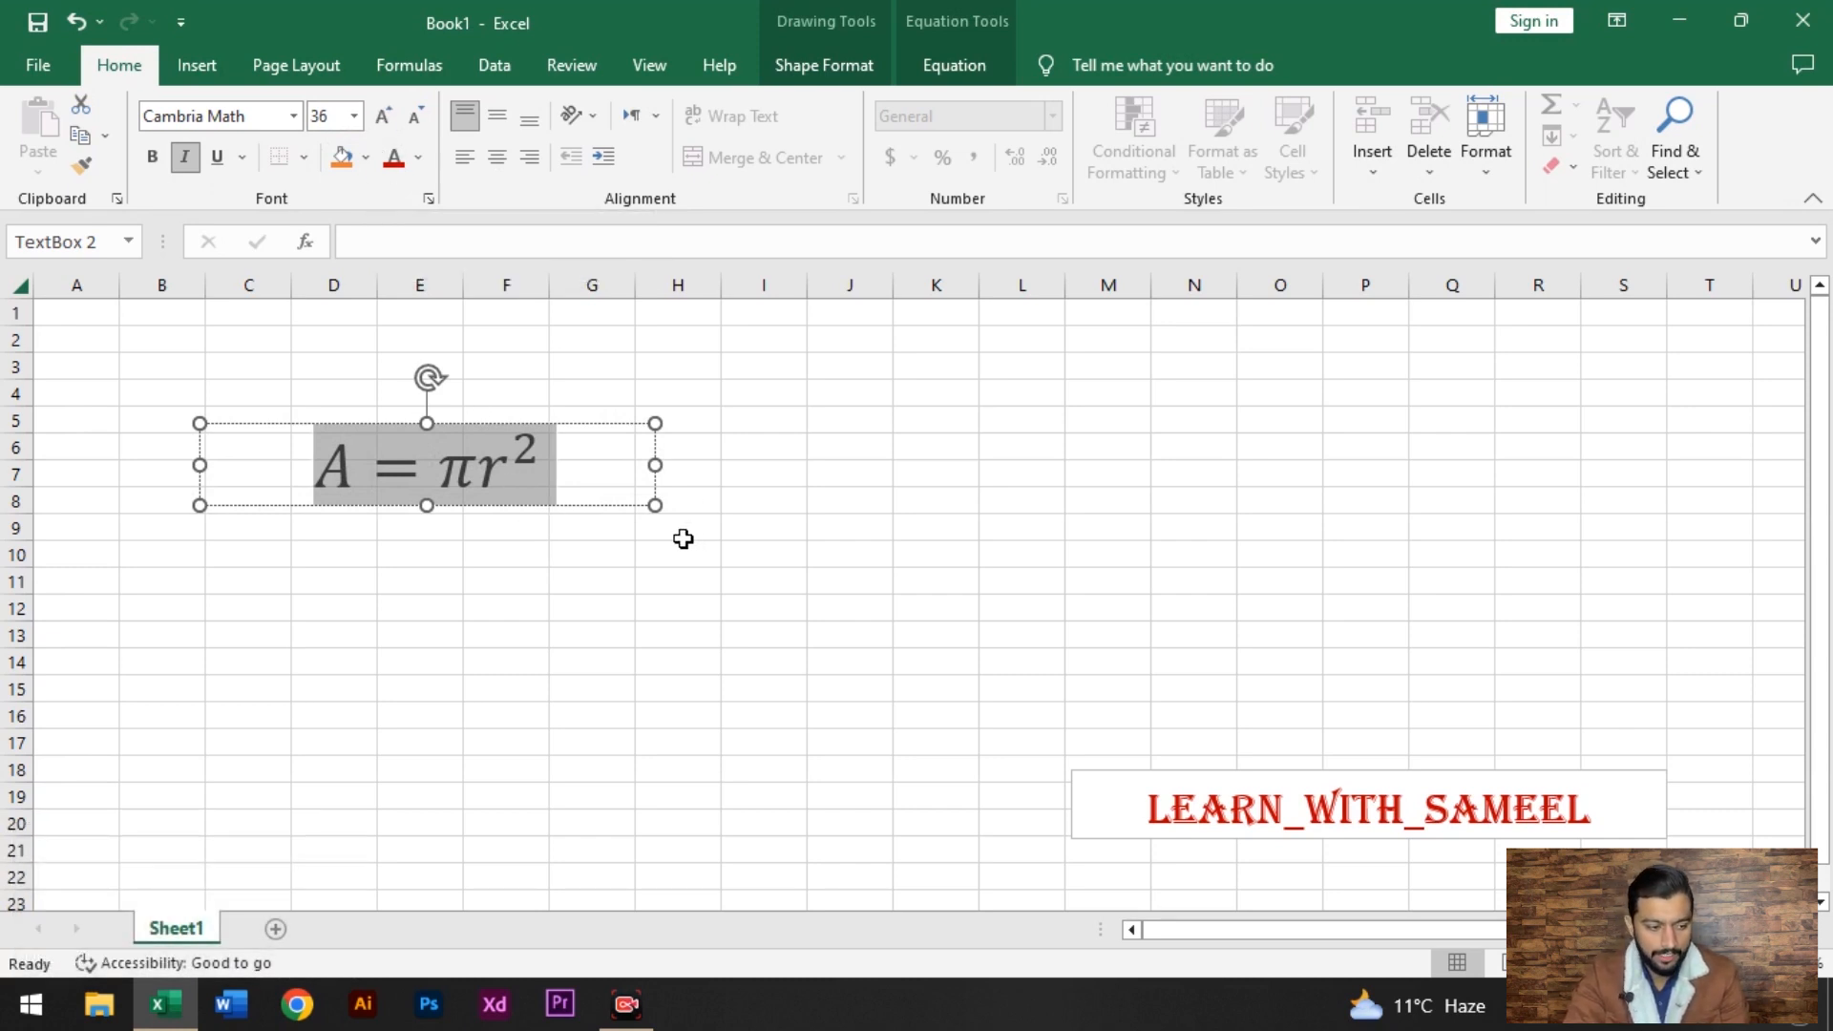
# Change the exponent of r in the circle equation to 3, and set it back to 2.
pyautogui.click(529, 484)
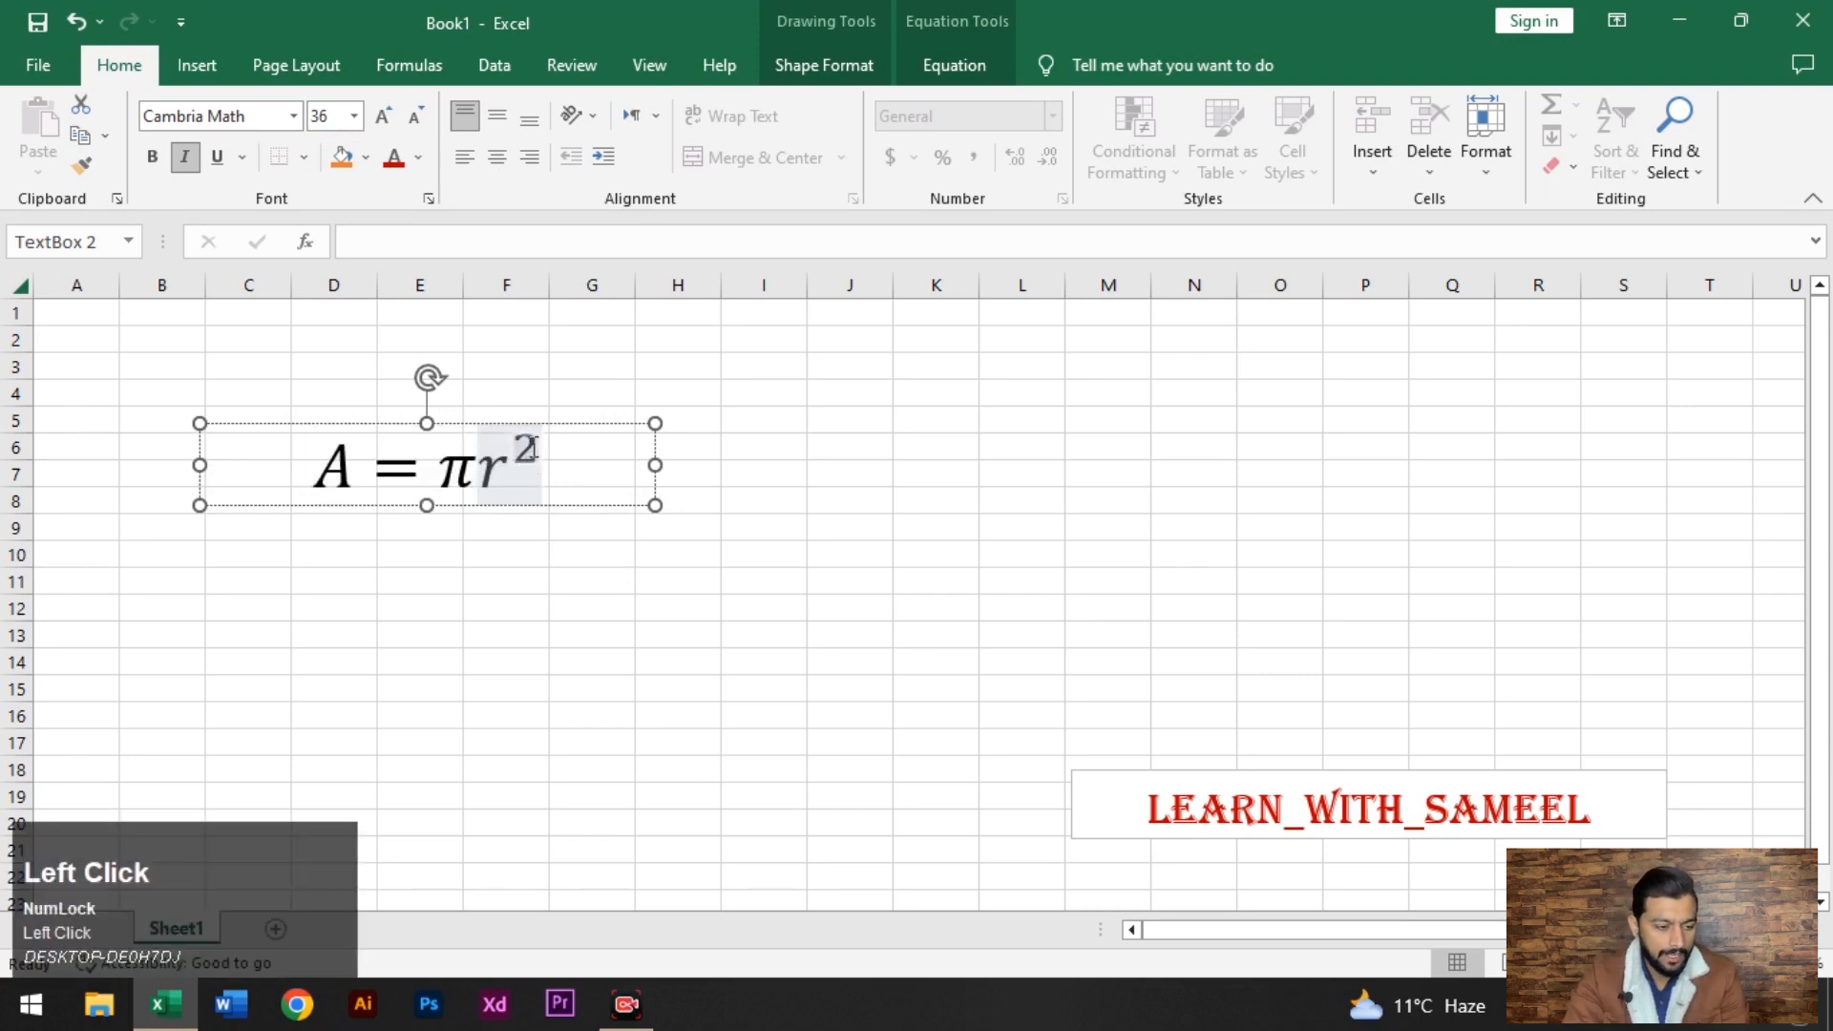
pyautogui.press('BackSpace')
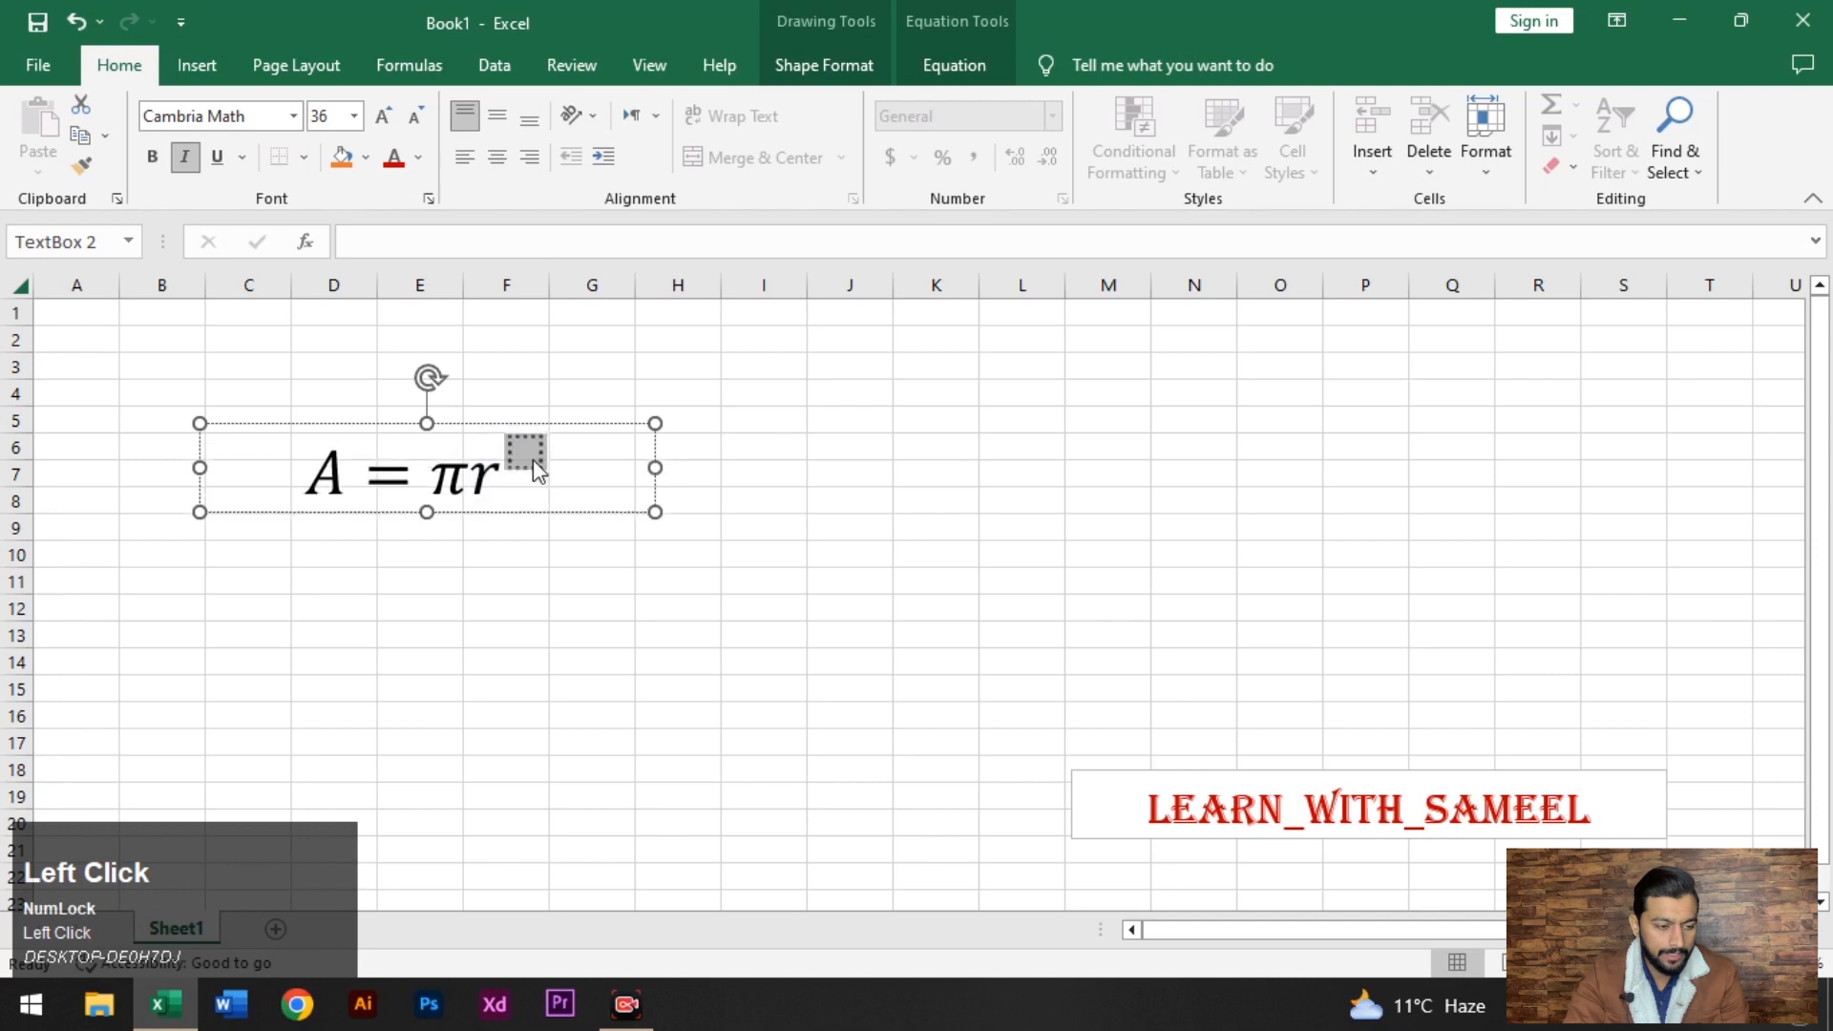
pyautogui.write('3')
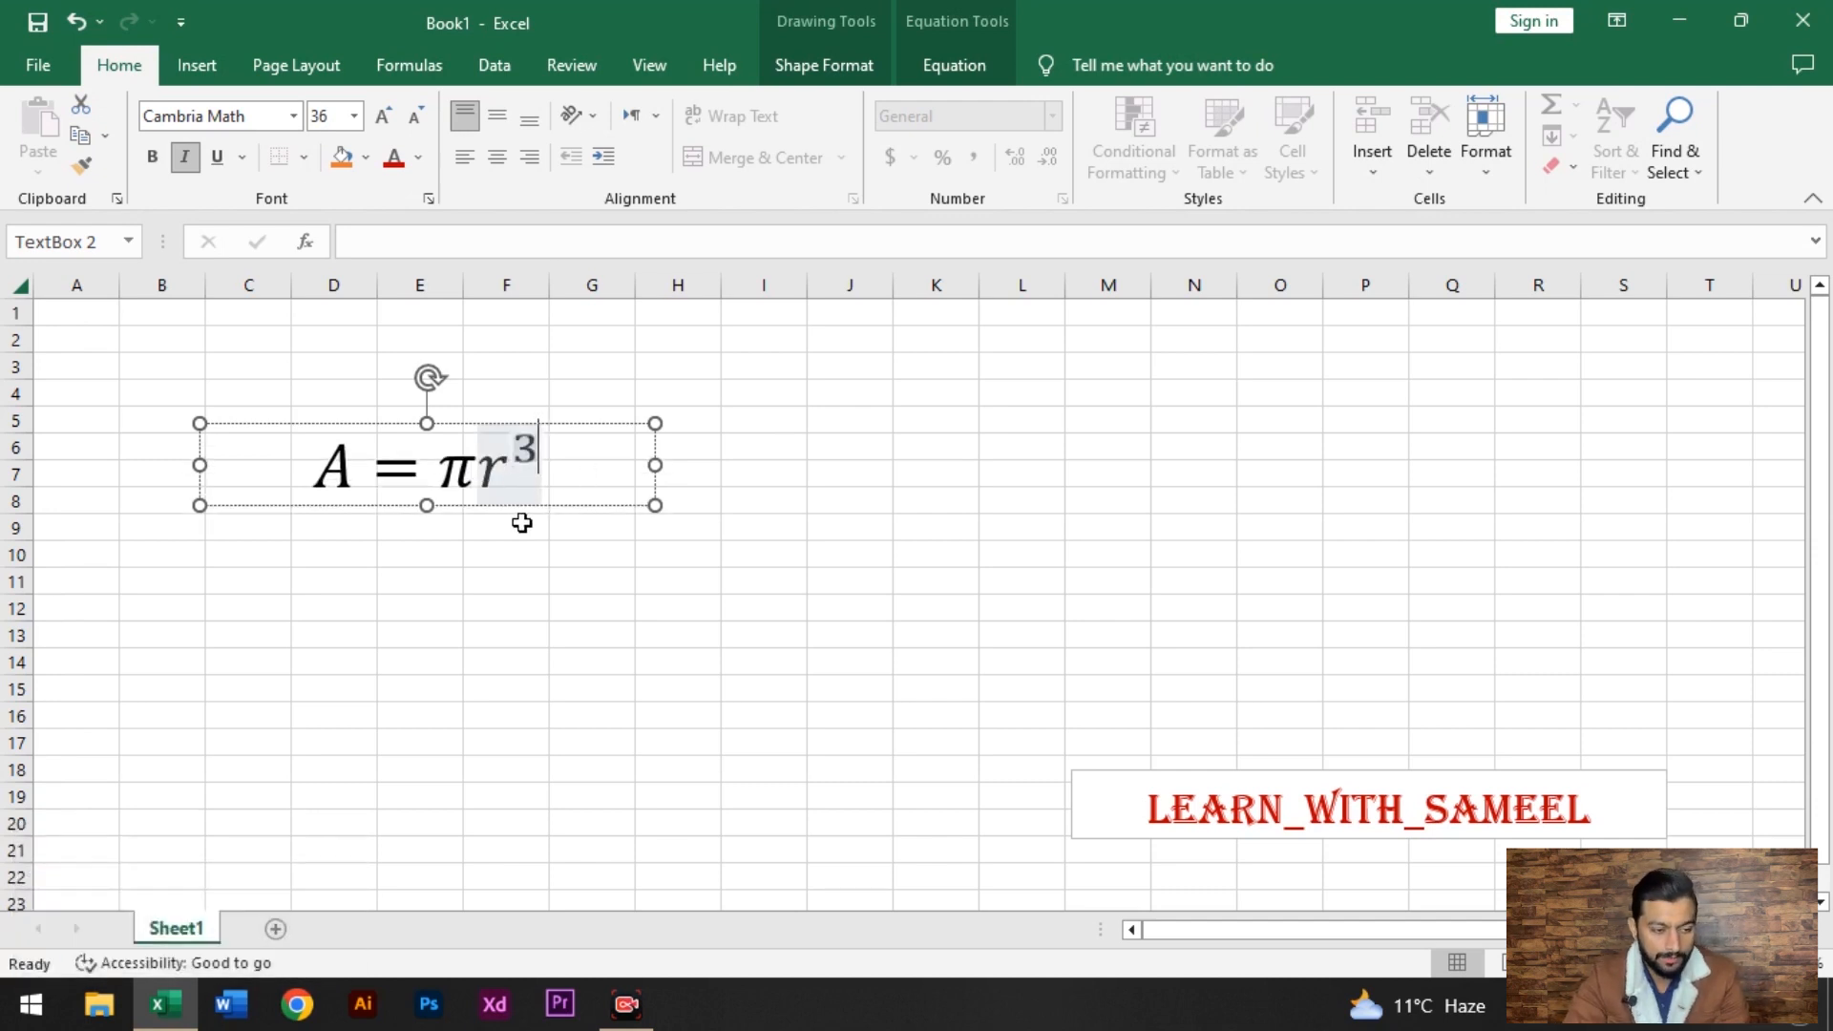
pyautogui.press('BackSpace')
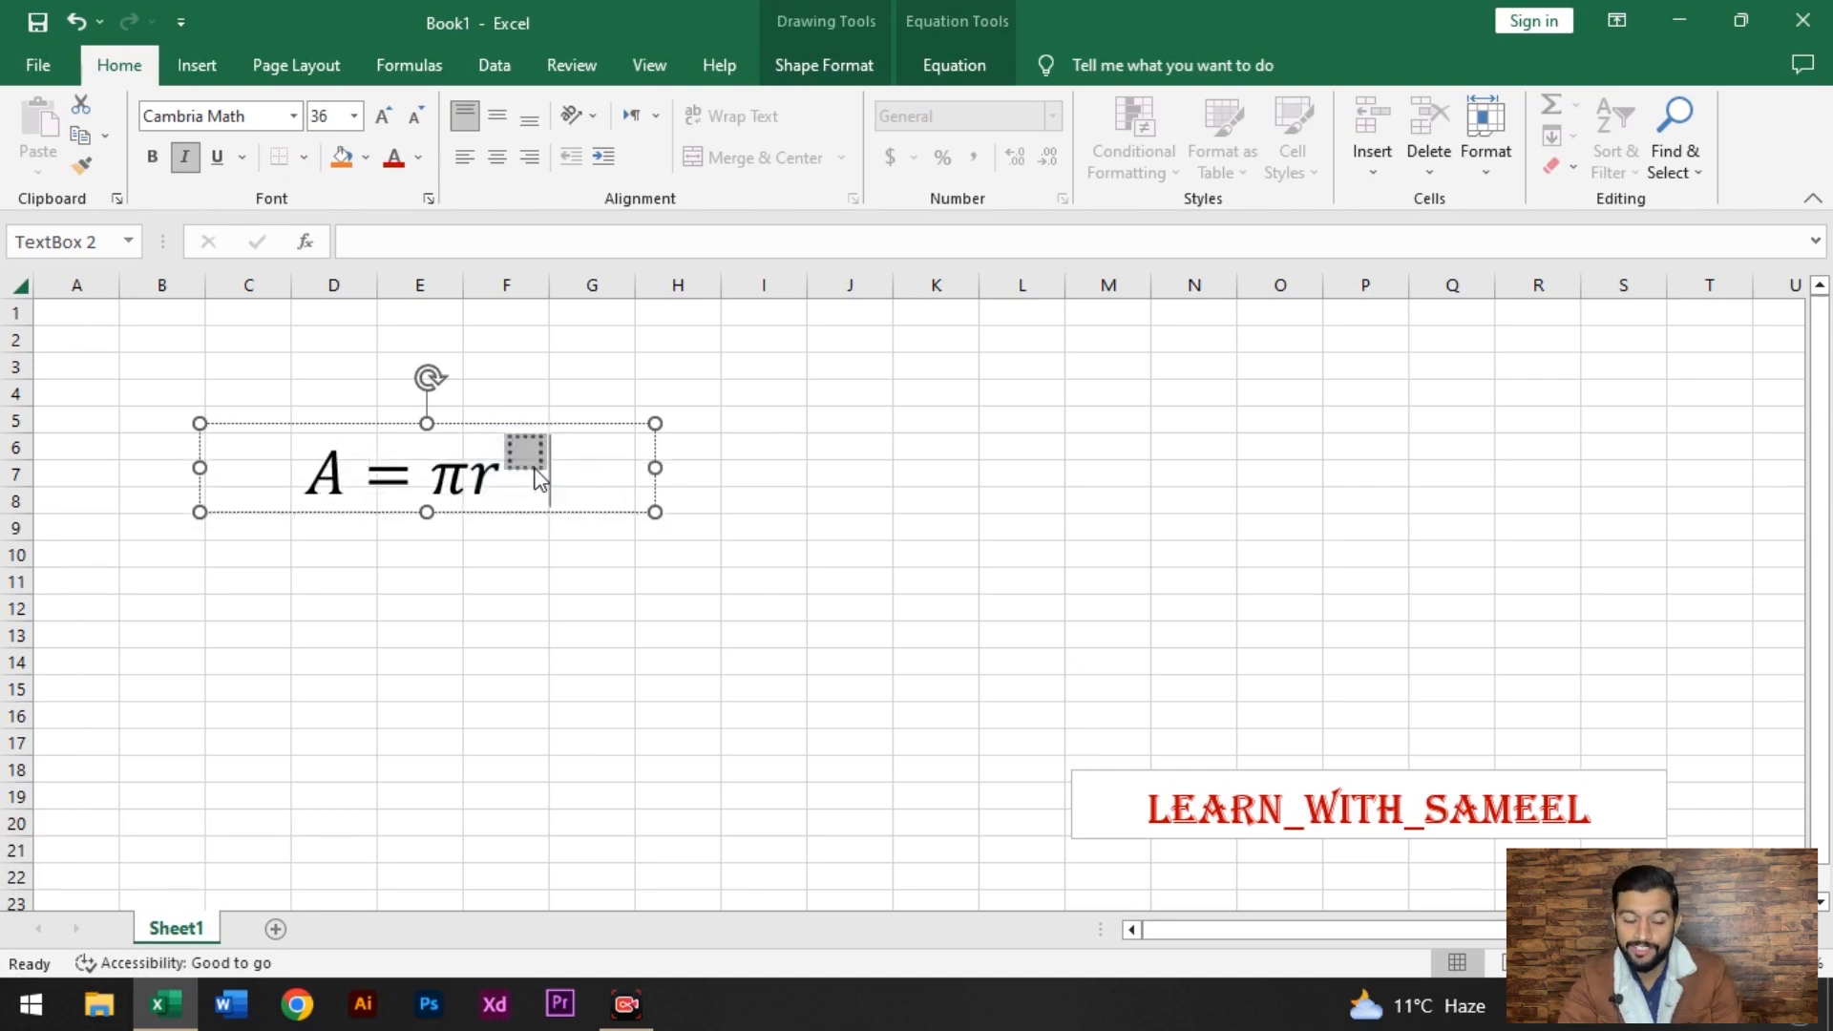
pyautogui.write('2')
# Replace r with a capital R in the right-aligned circle equation, and undo the replacement and alignment.
pyautogui.click(507, 480)
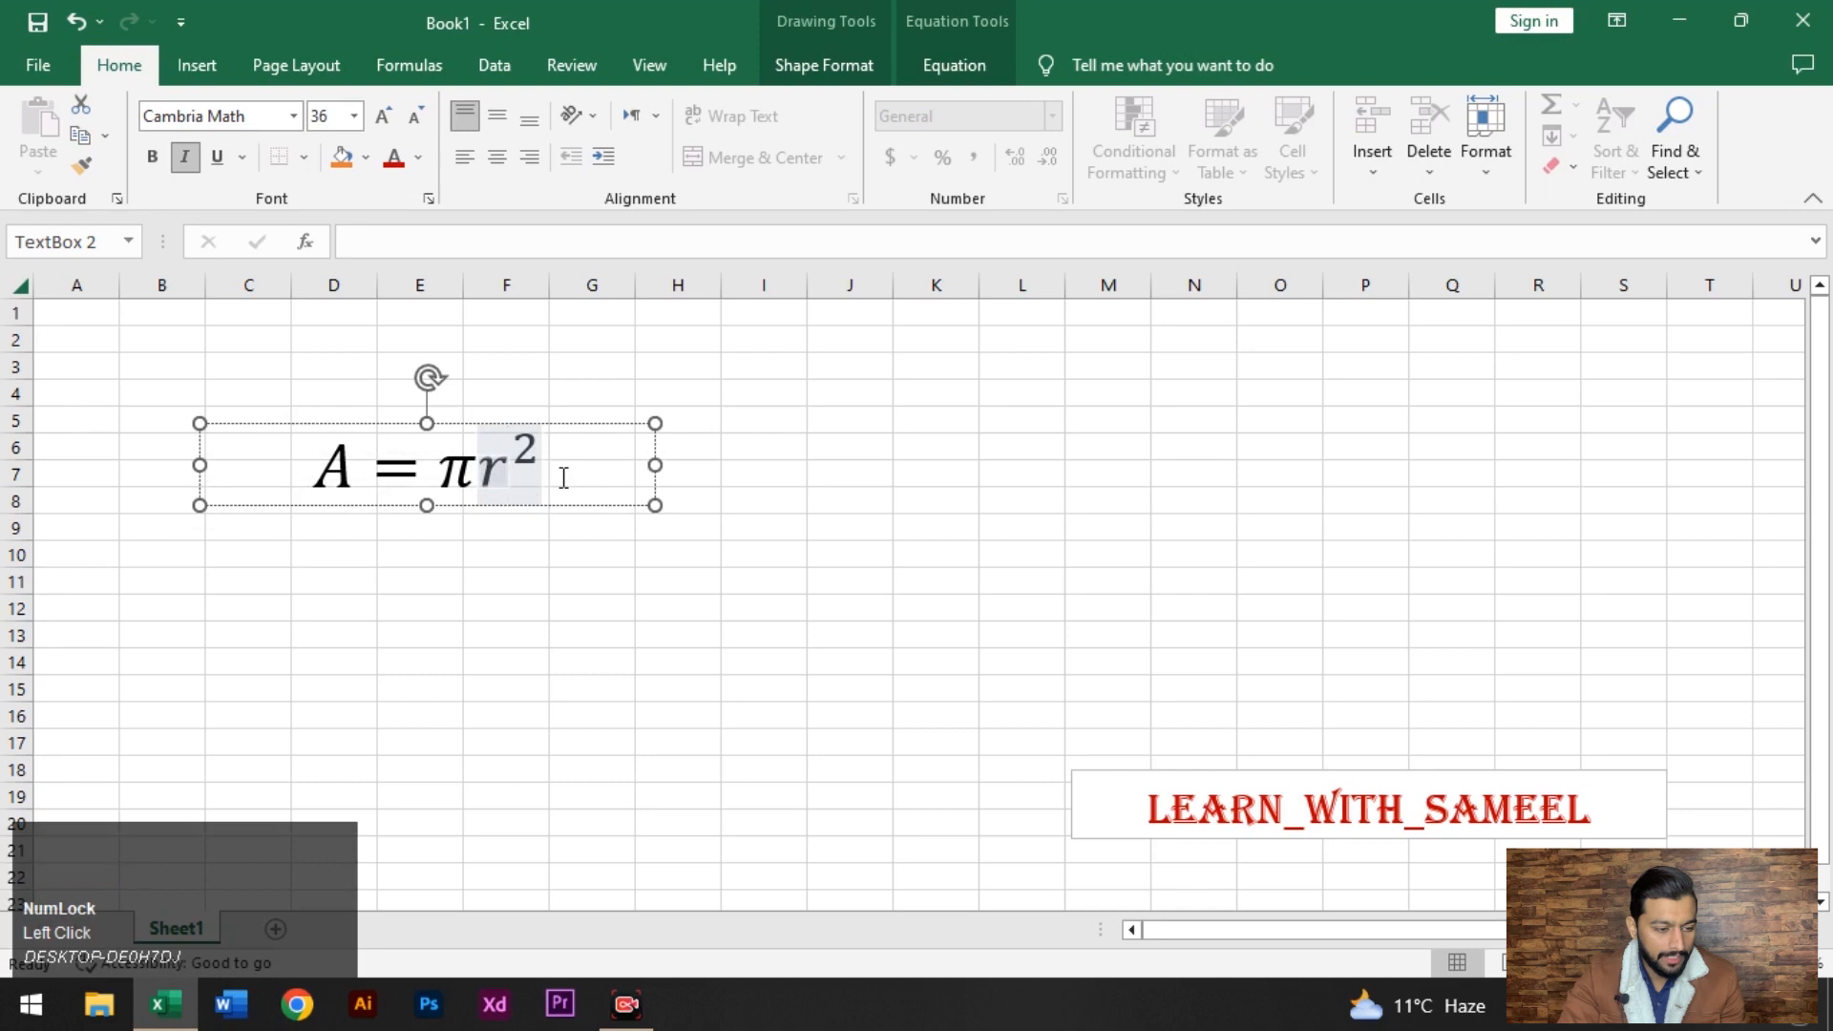
pyautogui.press('BackSpace')
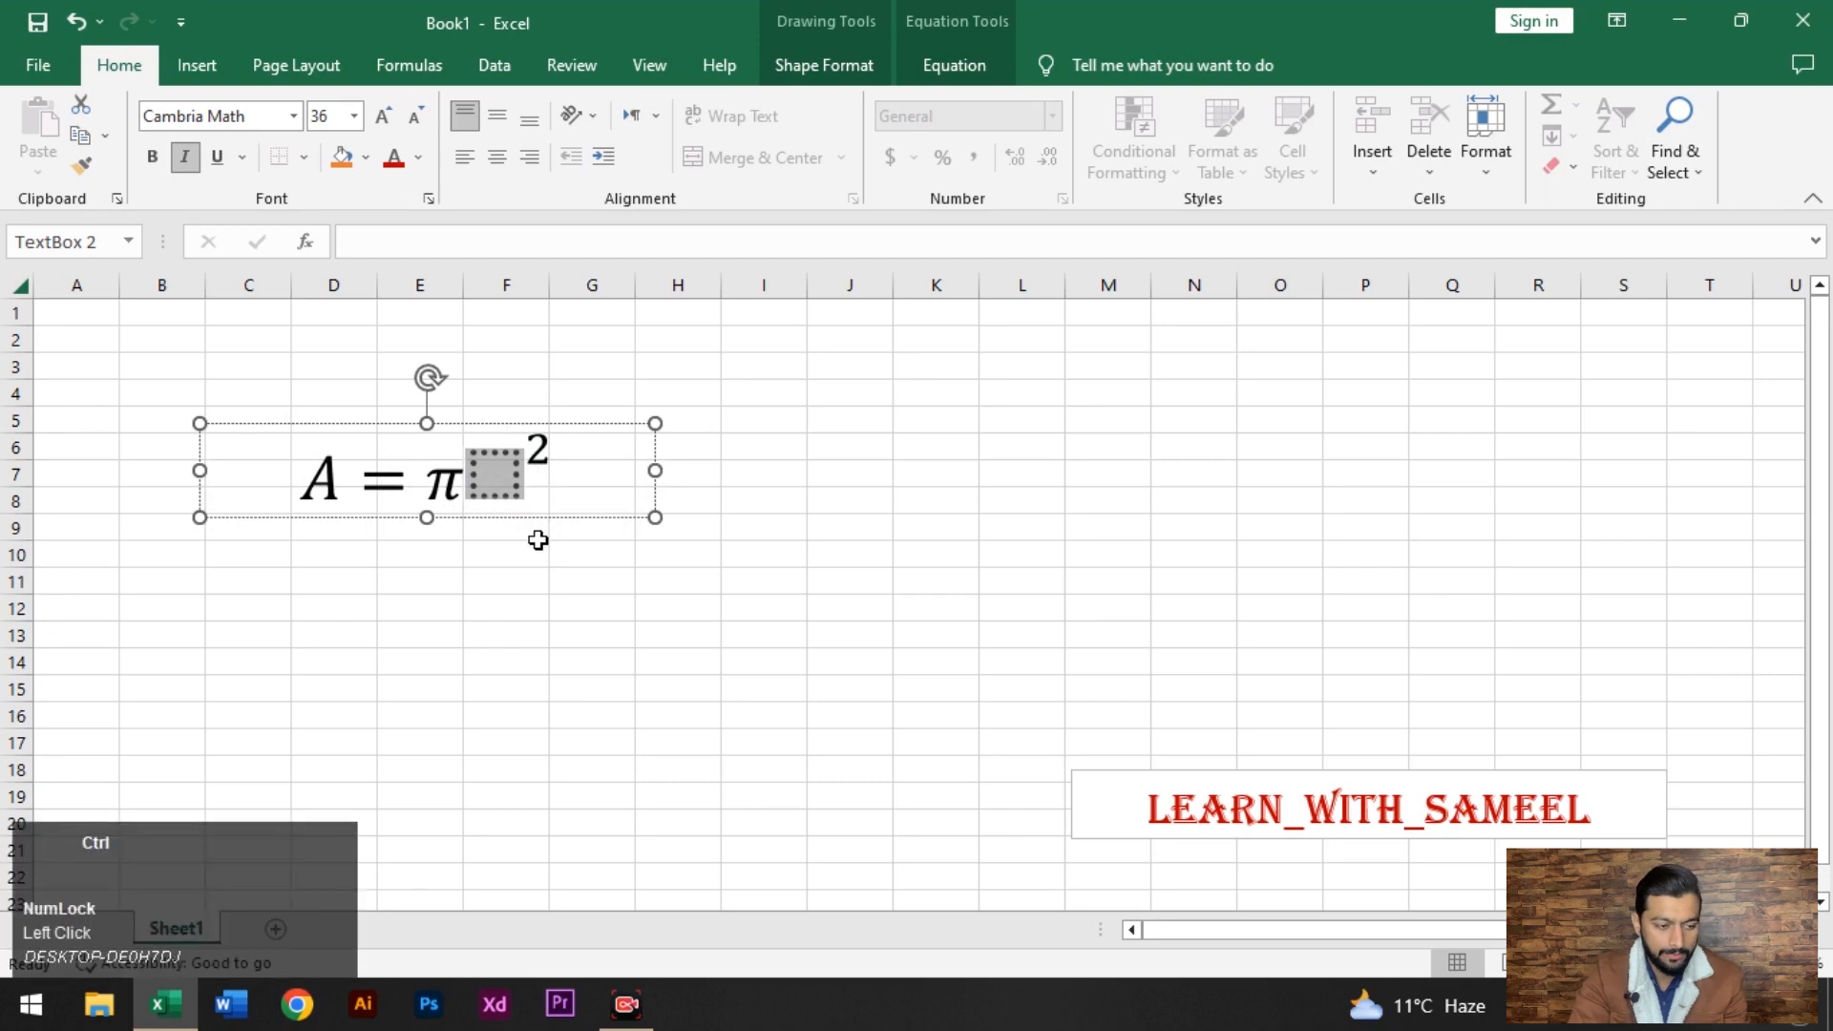
pyautogui.hotkey('ctrl', 'r')
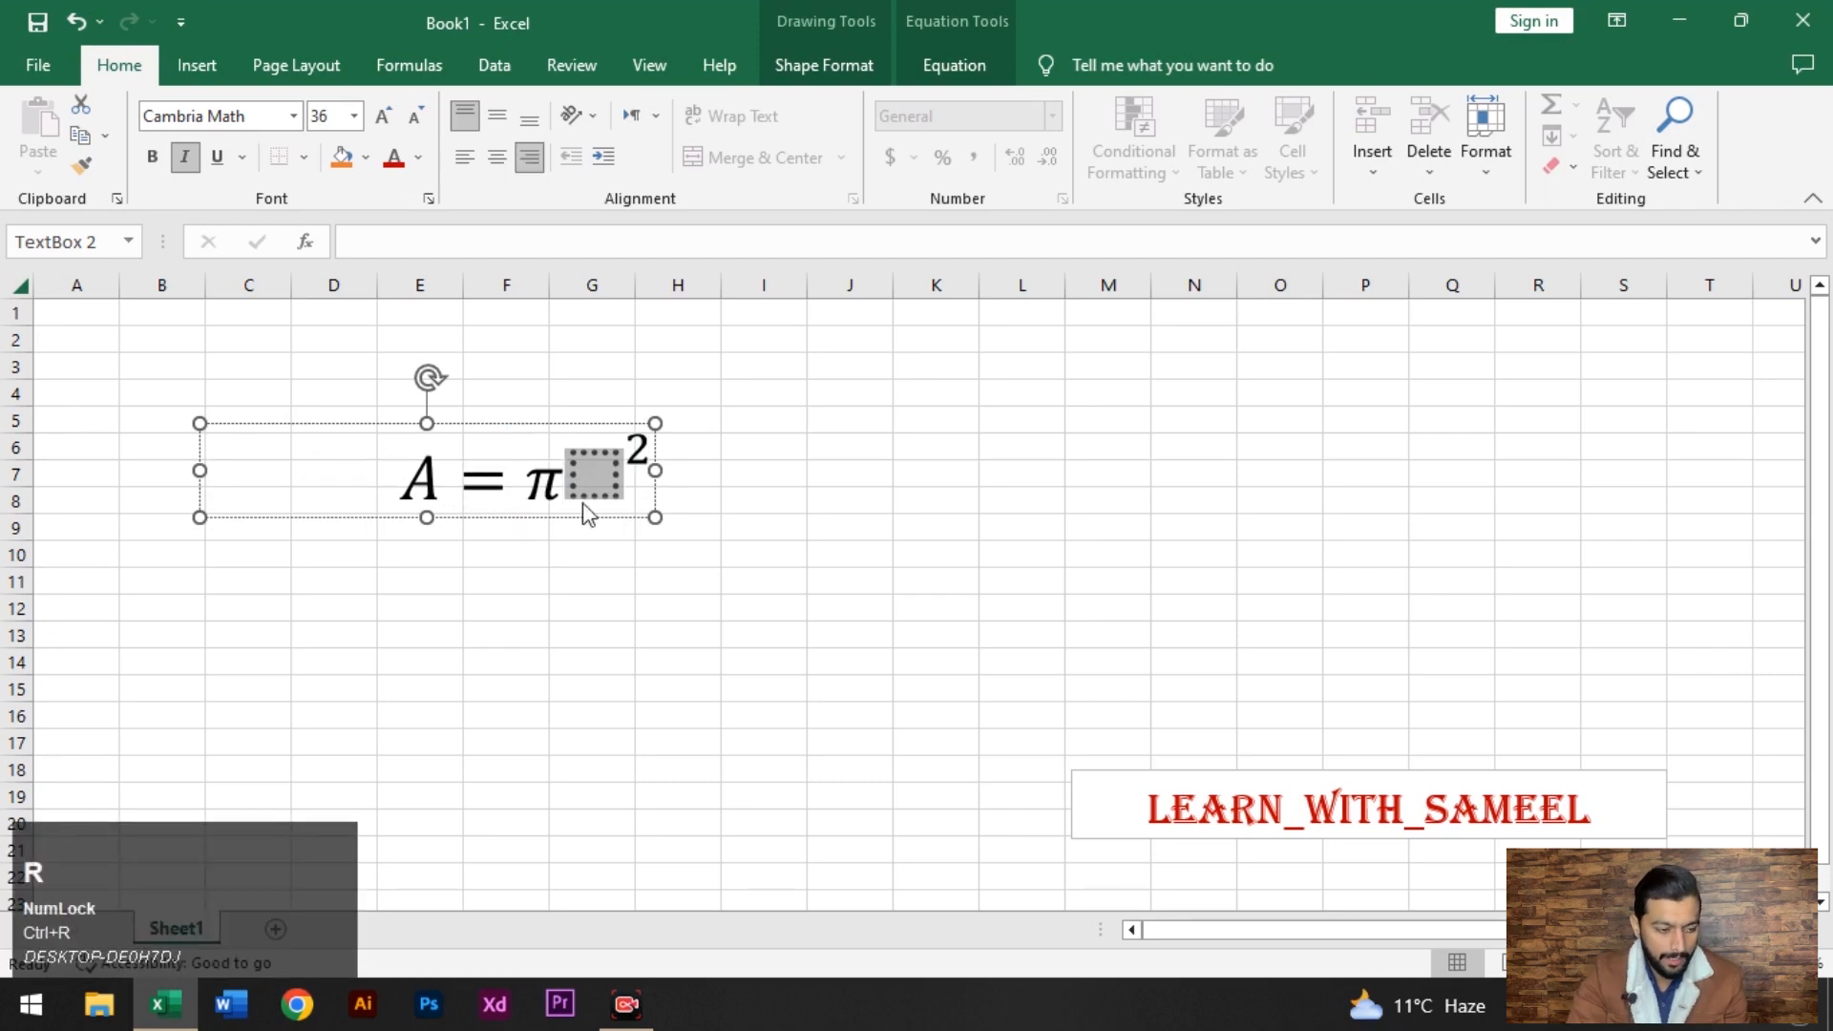
pyautogui.write('R')
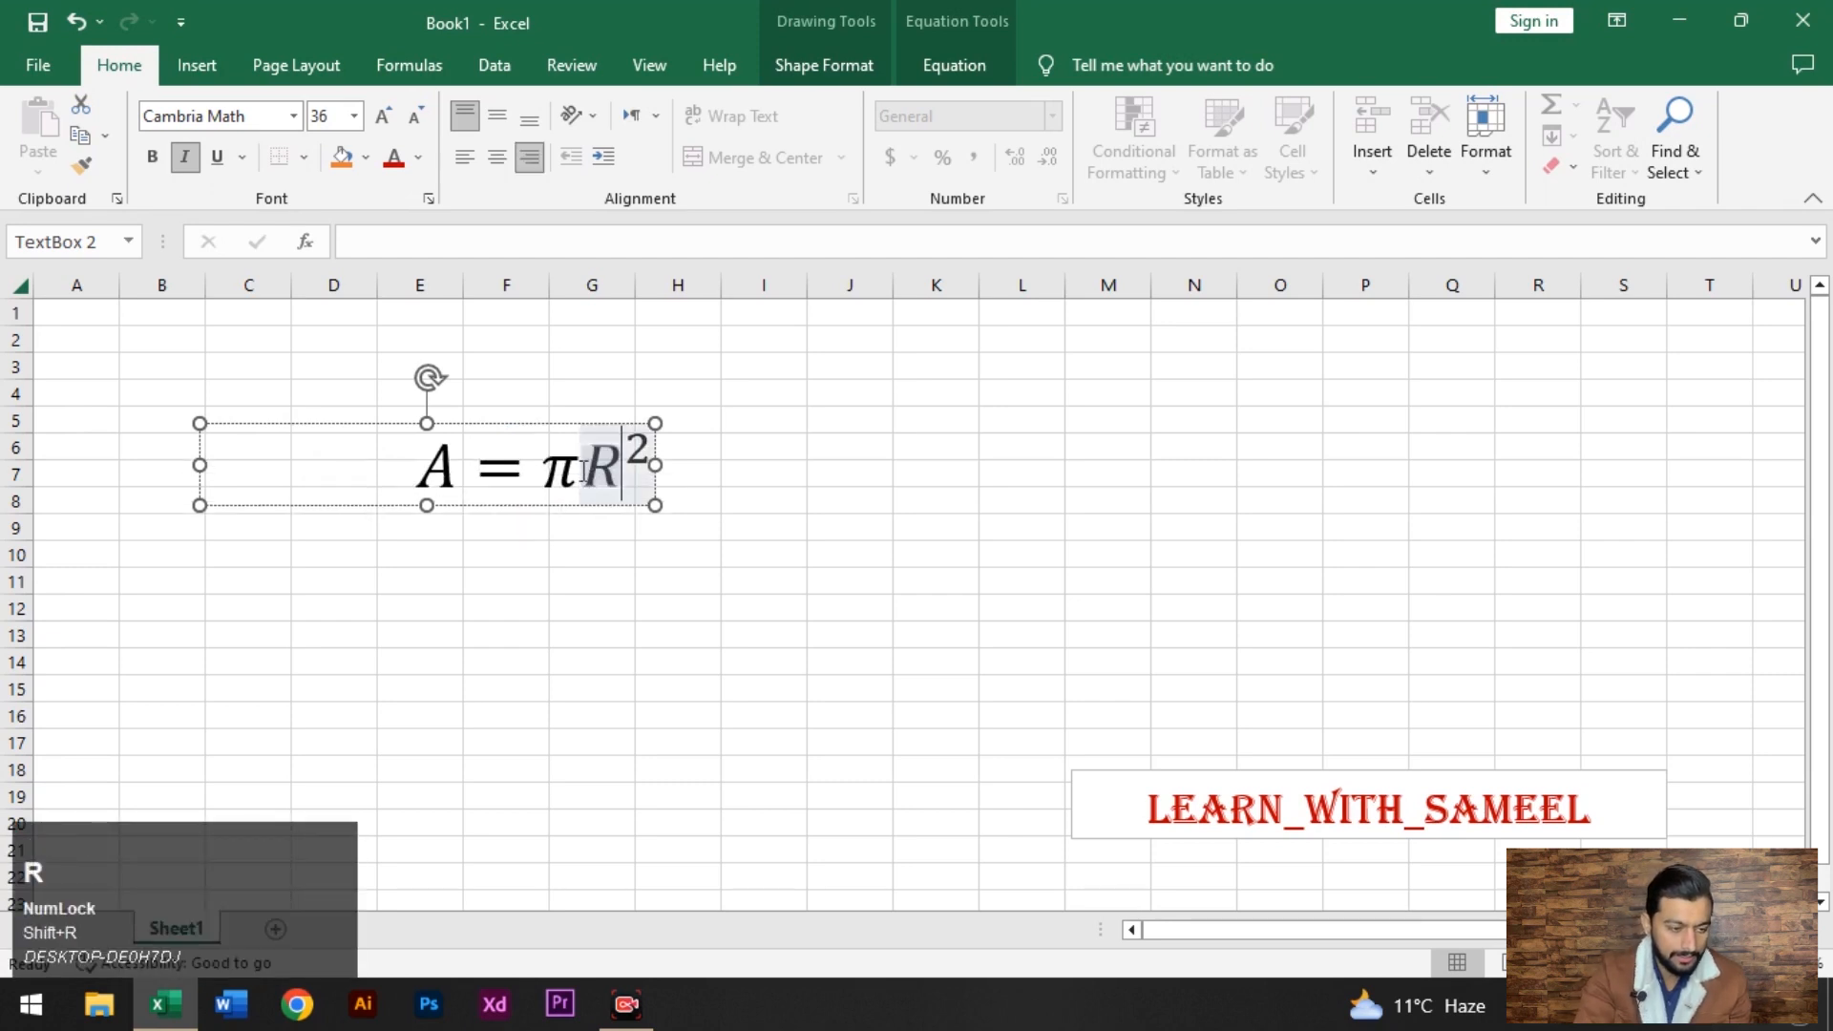
pyautogui.click(564, 486)
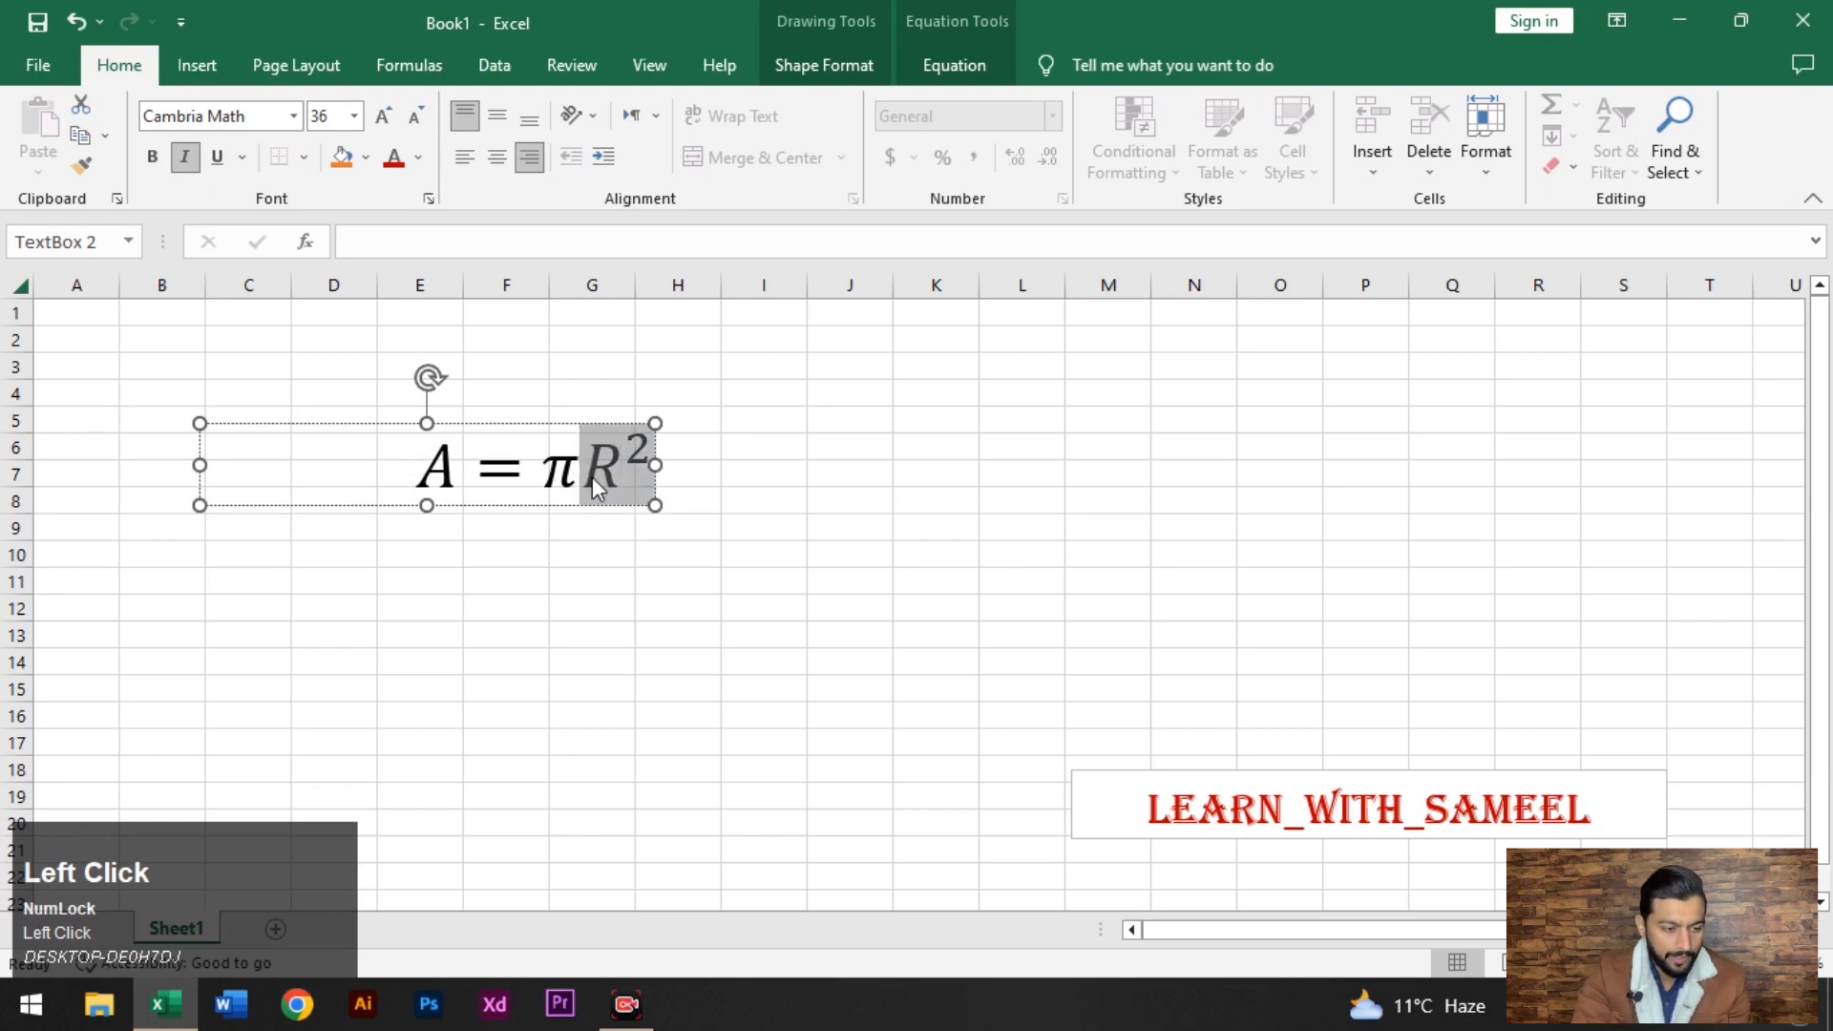
pyautogui.hotkey('ctrl', 'z')
pyautogui.hotkey('ctrl', 'z')
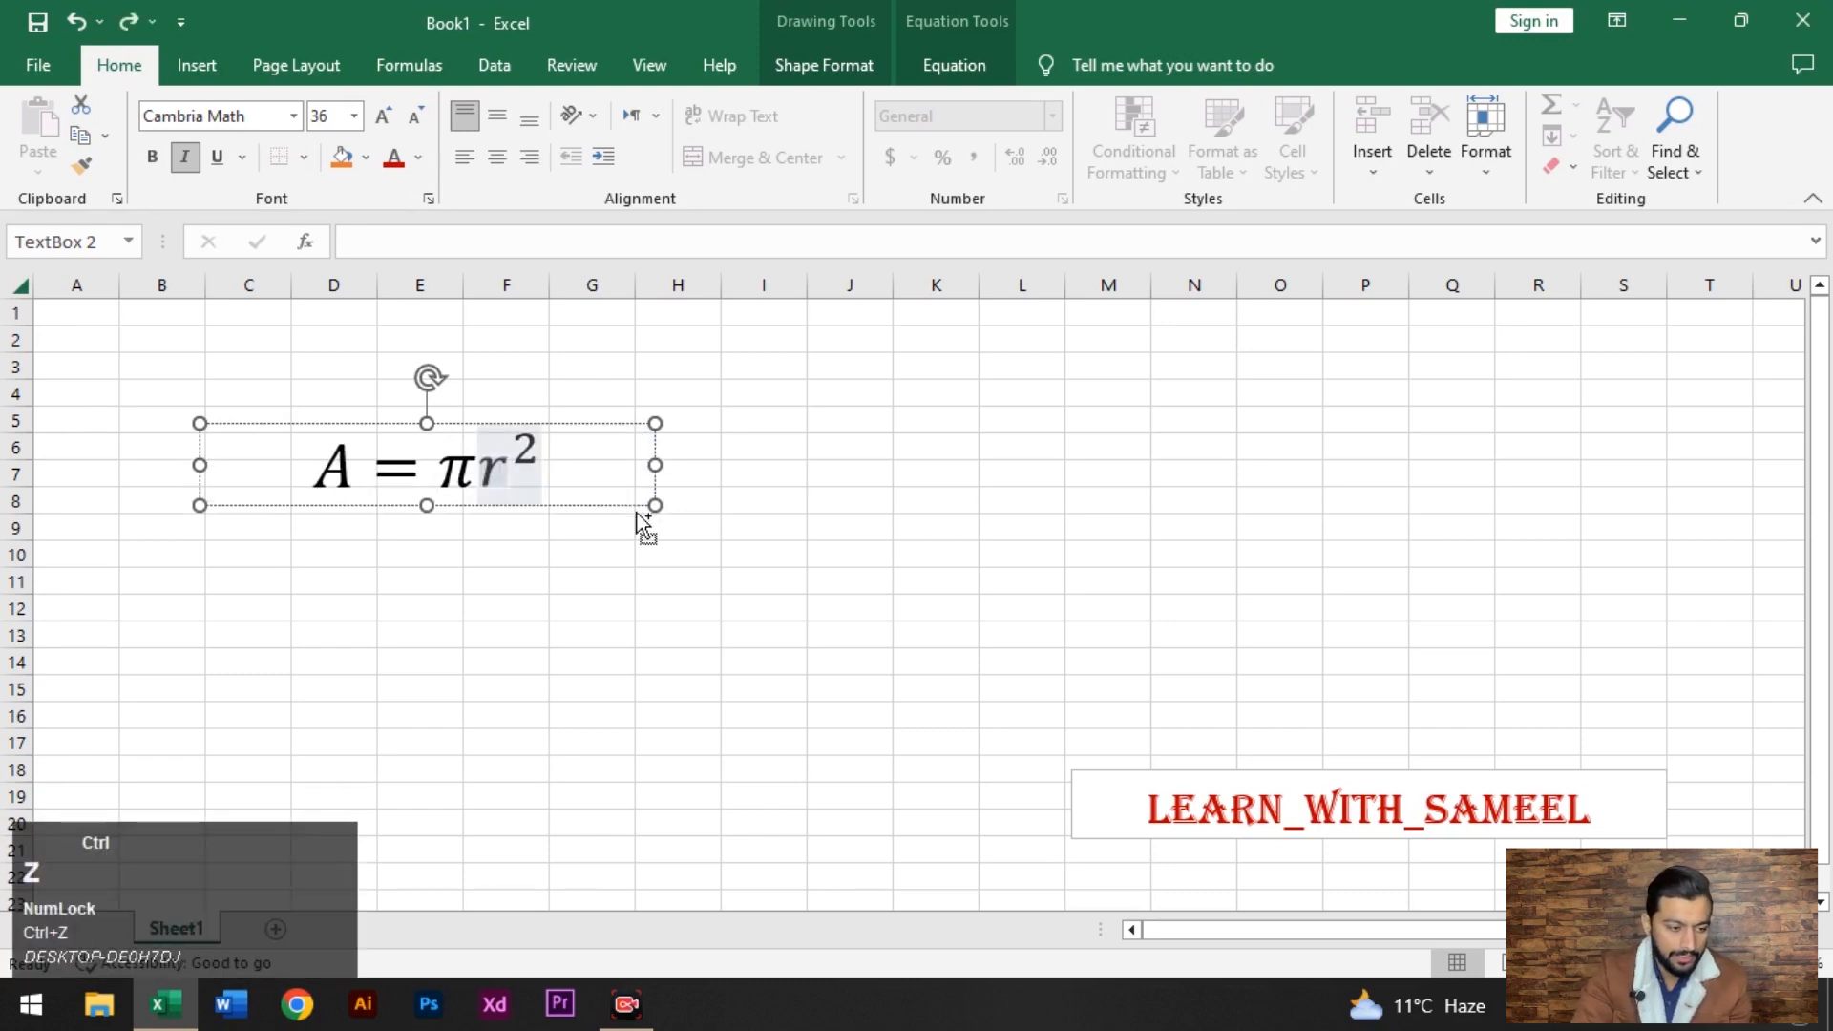
# Undo the entry of the exponent 2 and delete the Area of Circle equation from the sheet.
pyautogui.hotkey('ctrl', 'z')
pyautogui.hotkey('ctrl', 'shift', 'z')
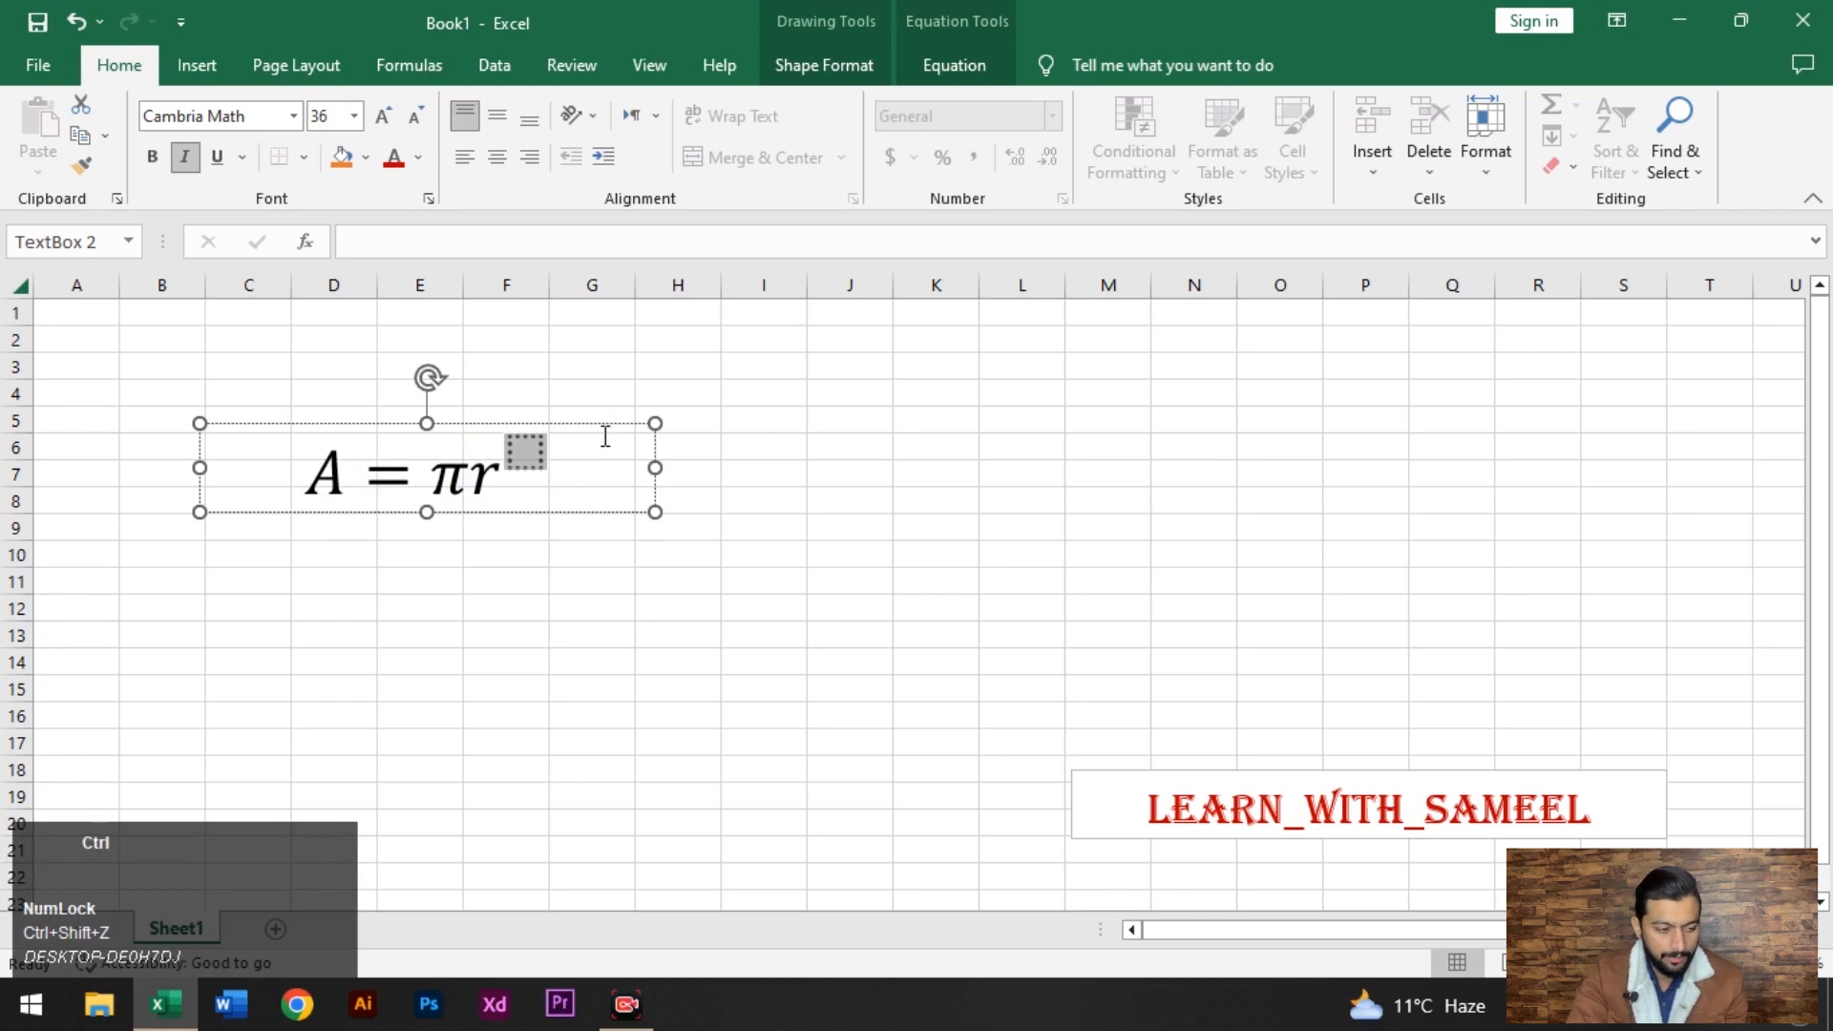
pyautogui.hotkey('ctrl', 'y')
pyautogui.click(669, 526)
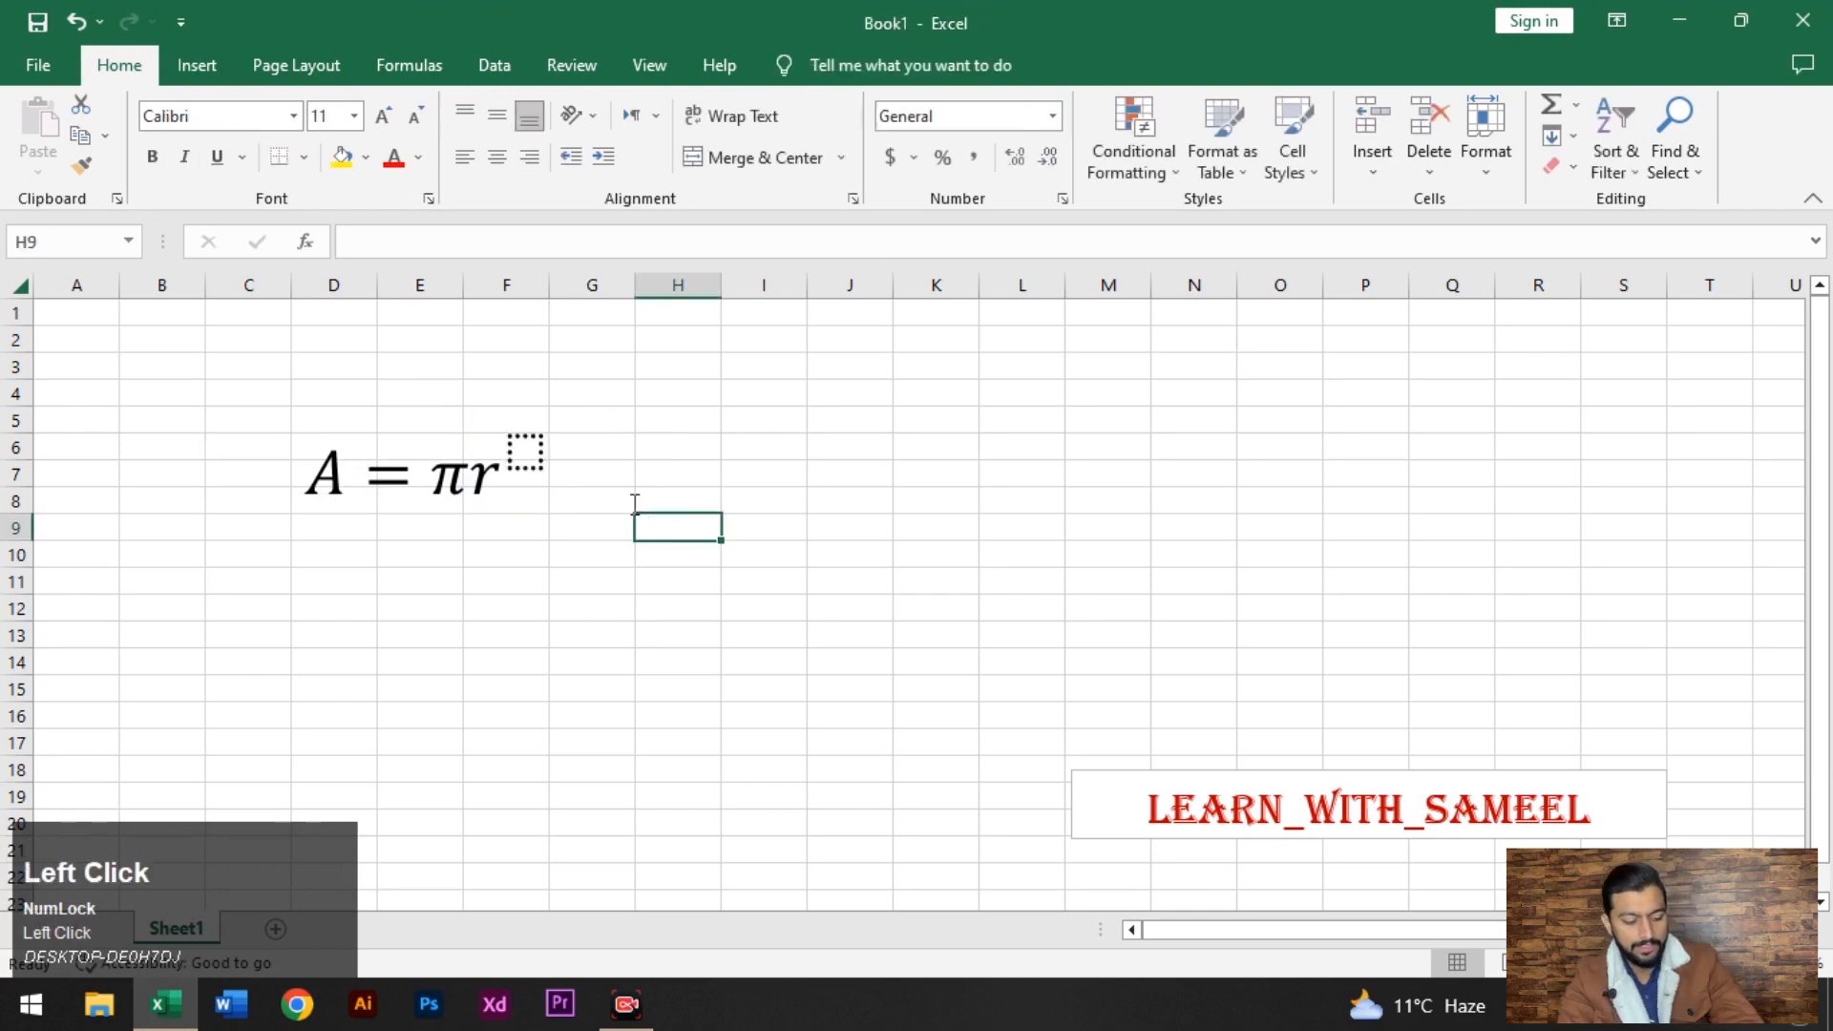
pyautogui.click(562, 449)
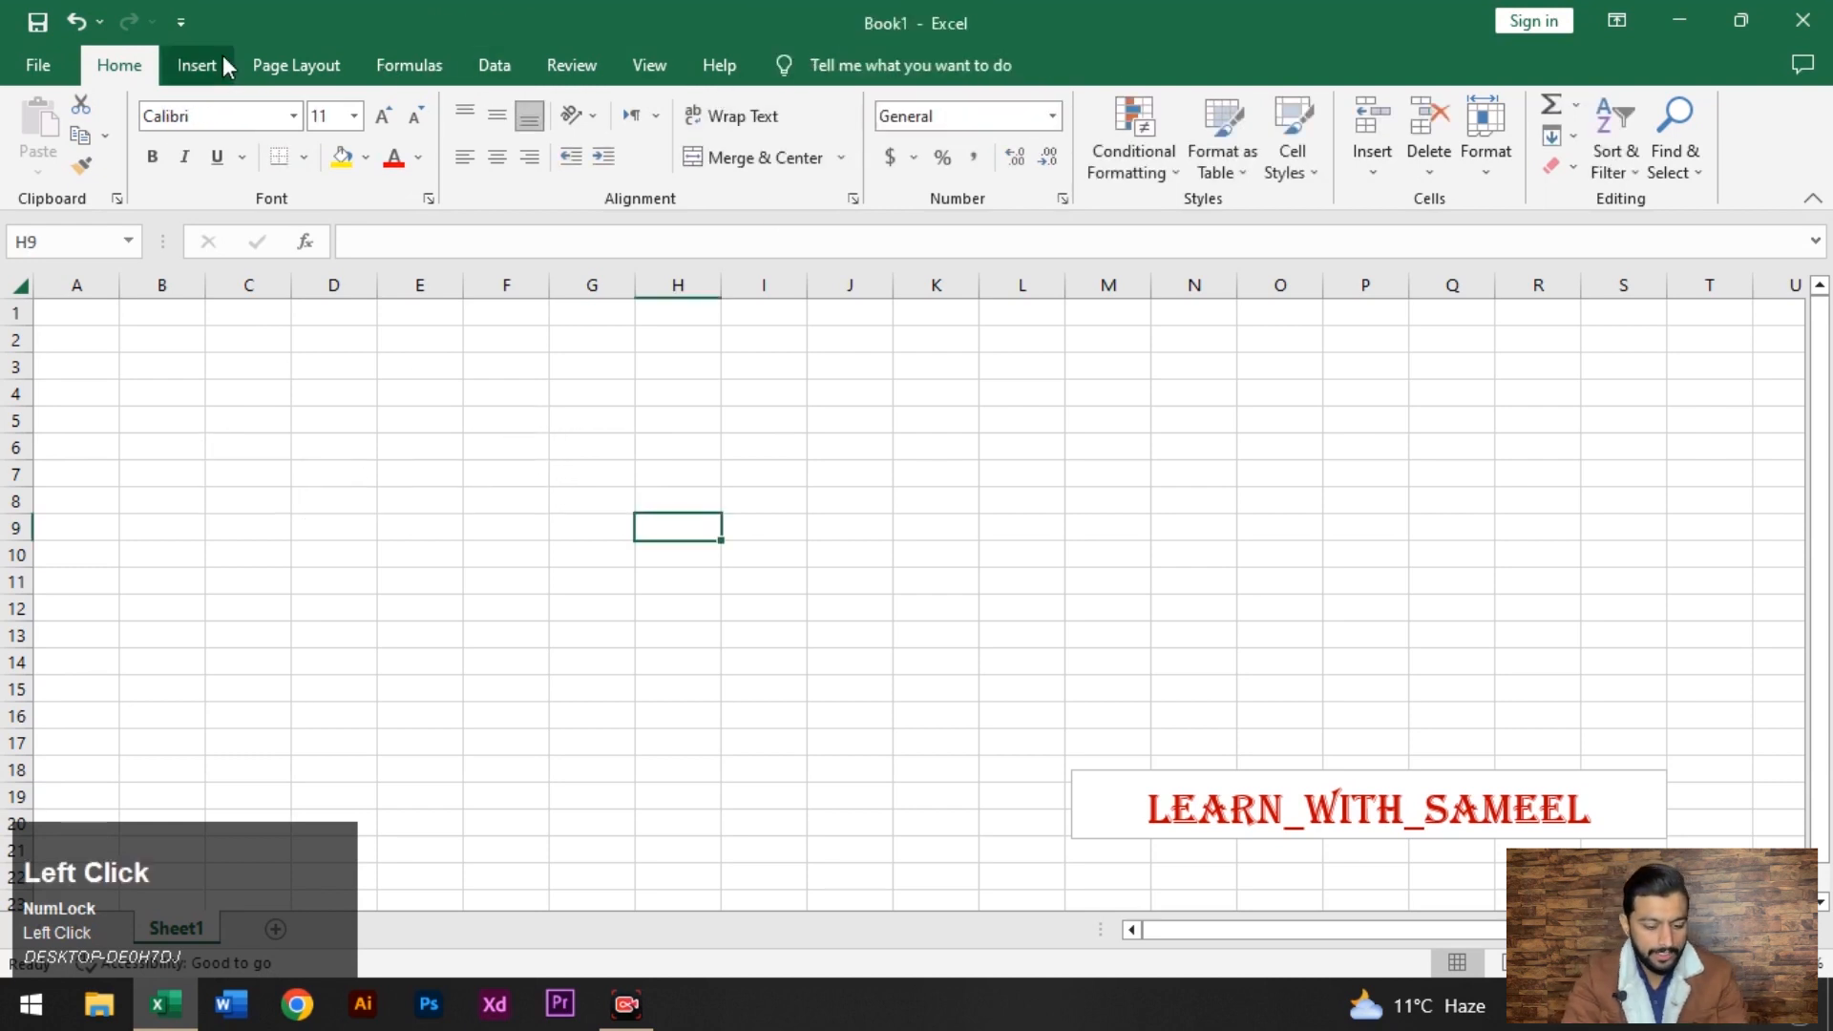
# Insert the built-in Quadratic Formula and widen its box to span roughly columns E to L, starting at row 5.
pyautogui.click(200, 65)
pyautogui.click(1713, 105)
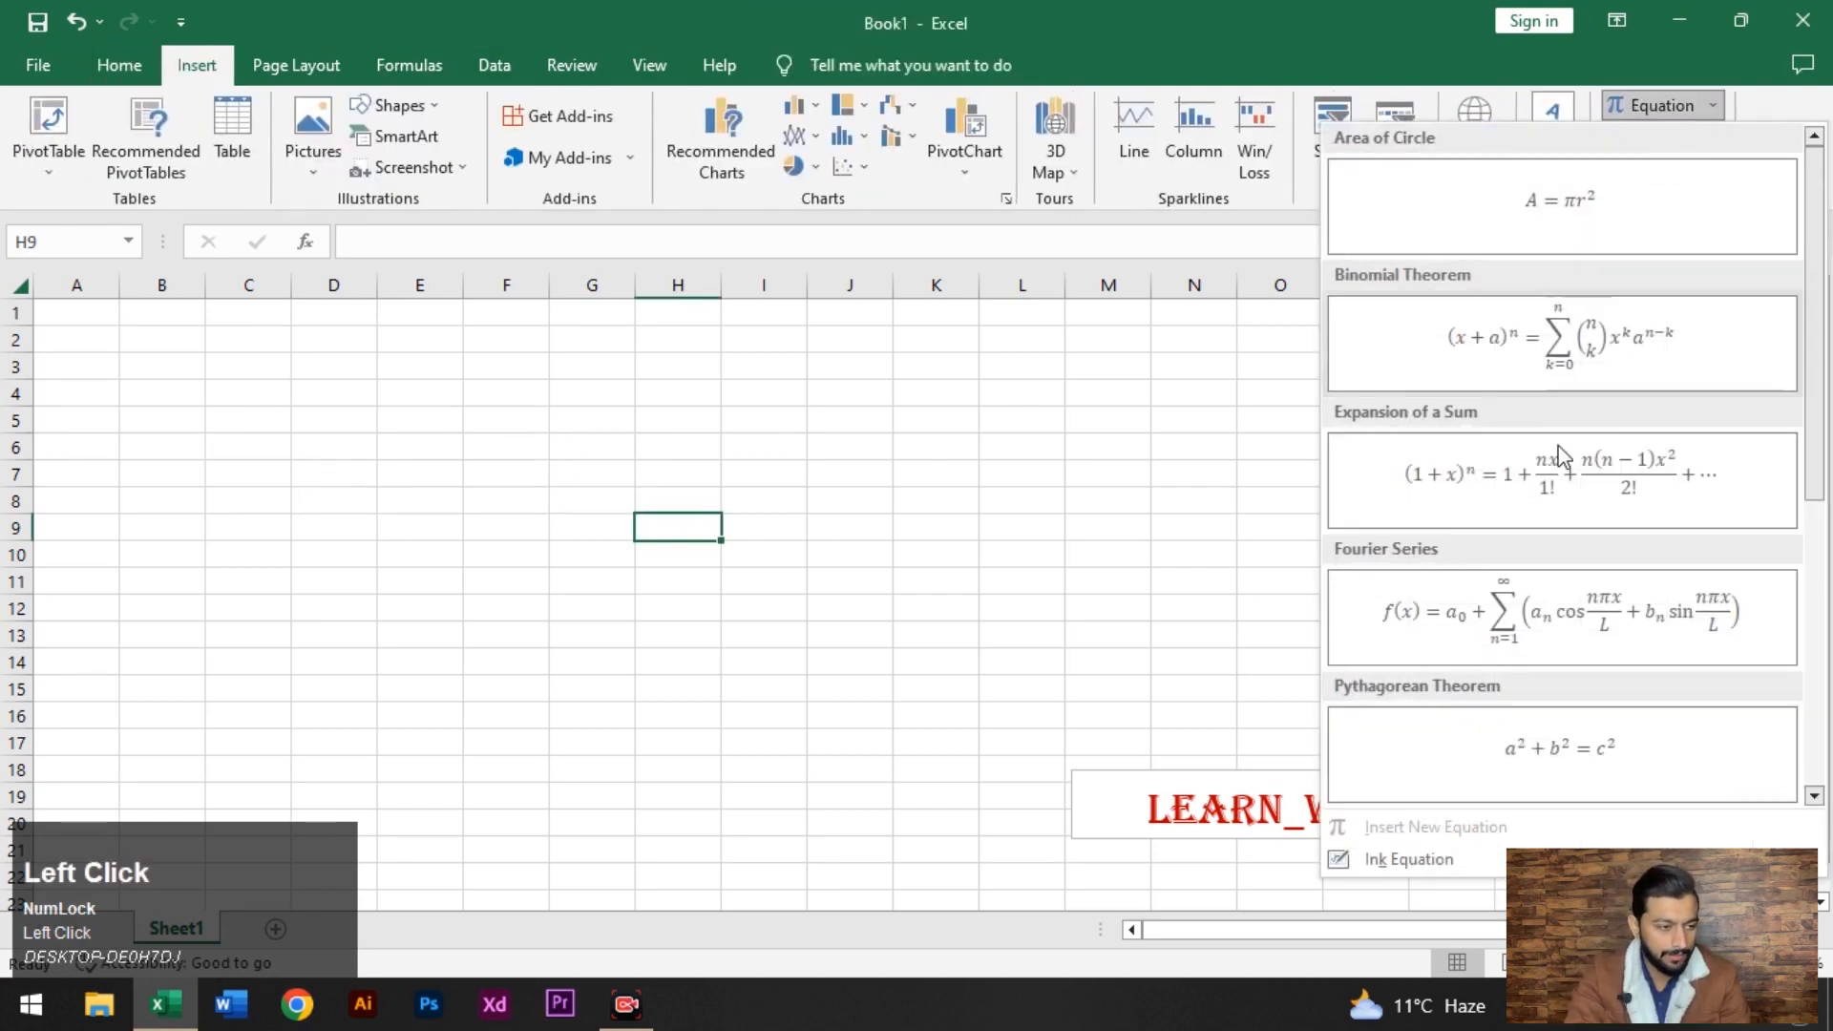
pyautogui.scroll(-3, 1558, 611)
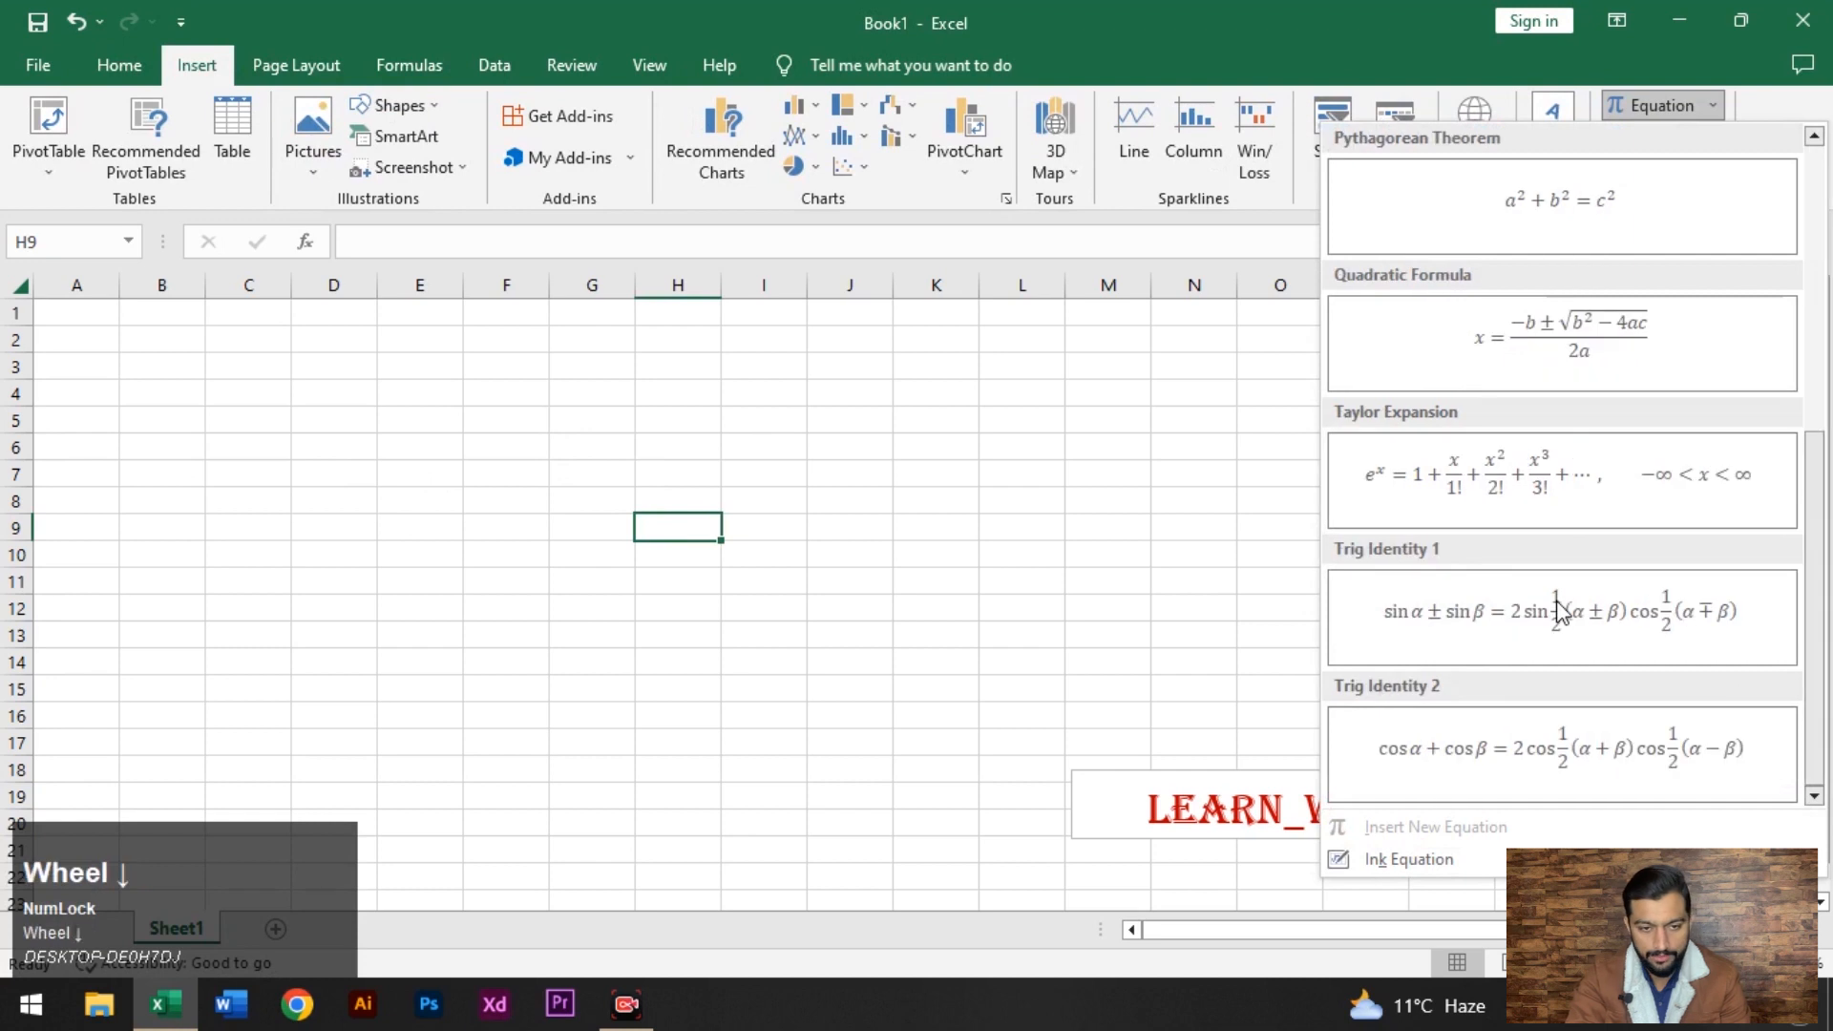
pyautogui.click(1511, 387)
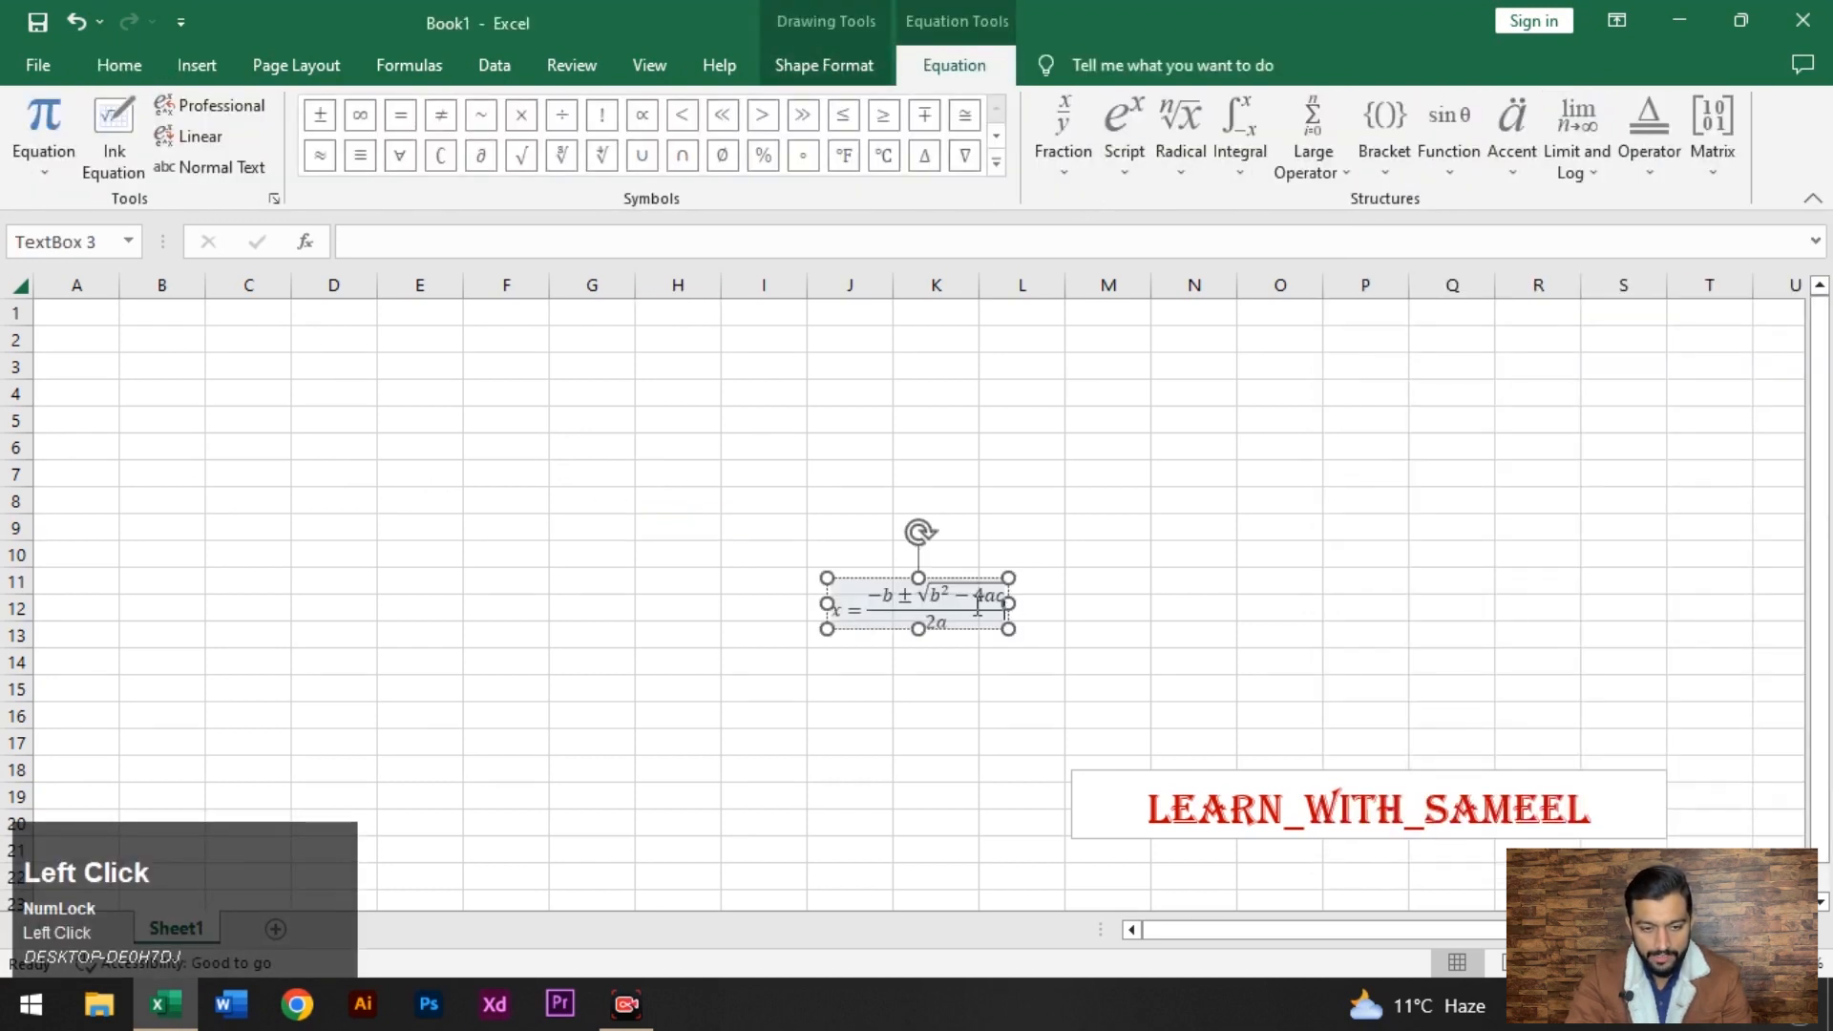
pyautogui.moveTo(827, 579); pyautogui.dragTo(387, 424)
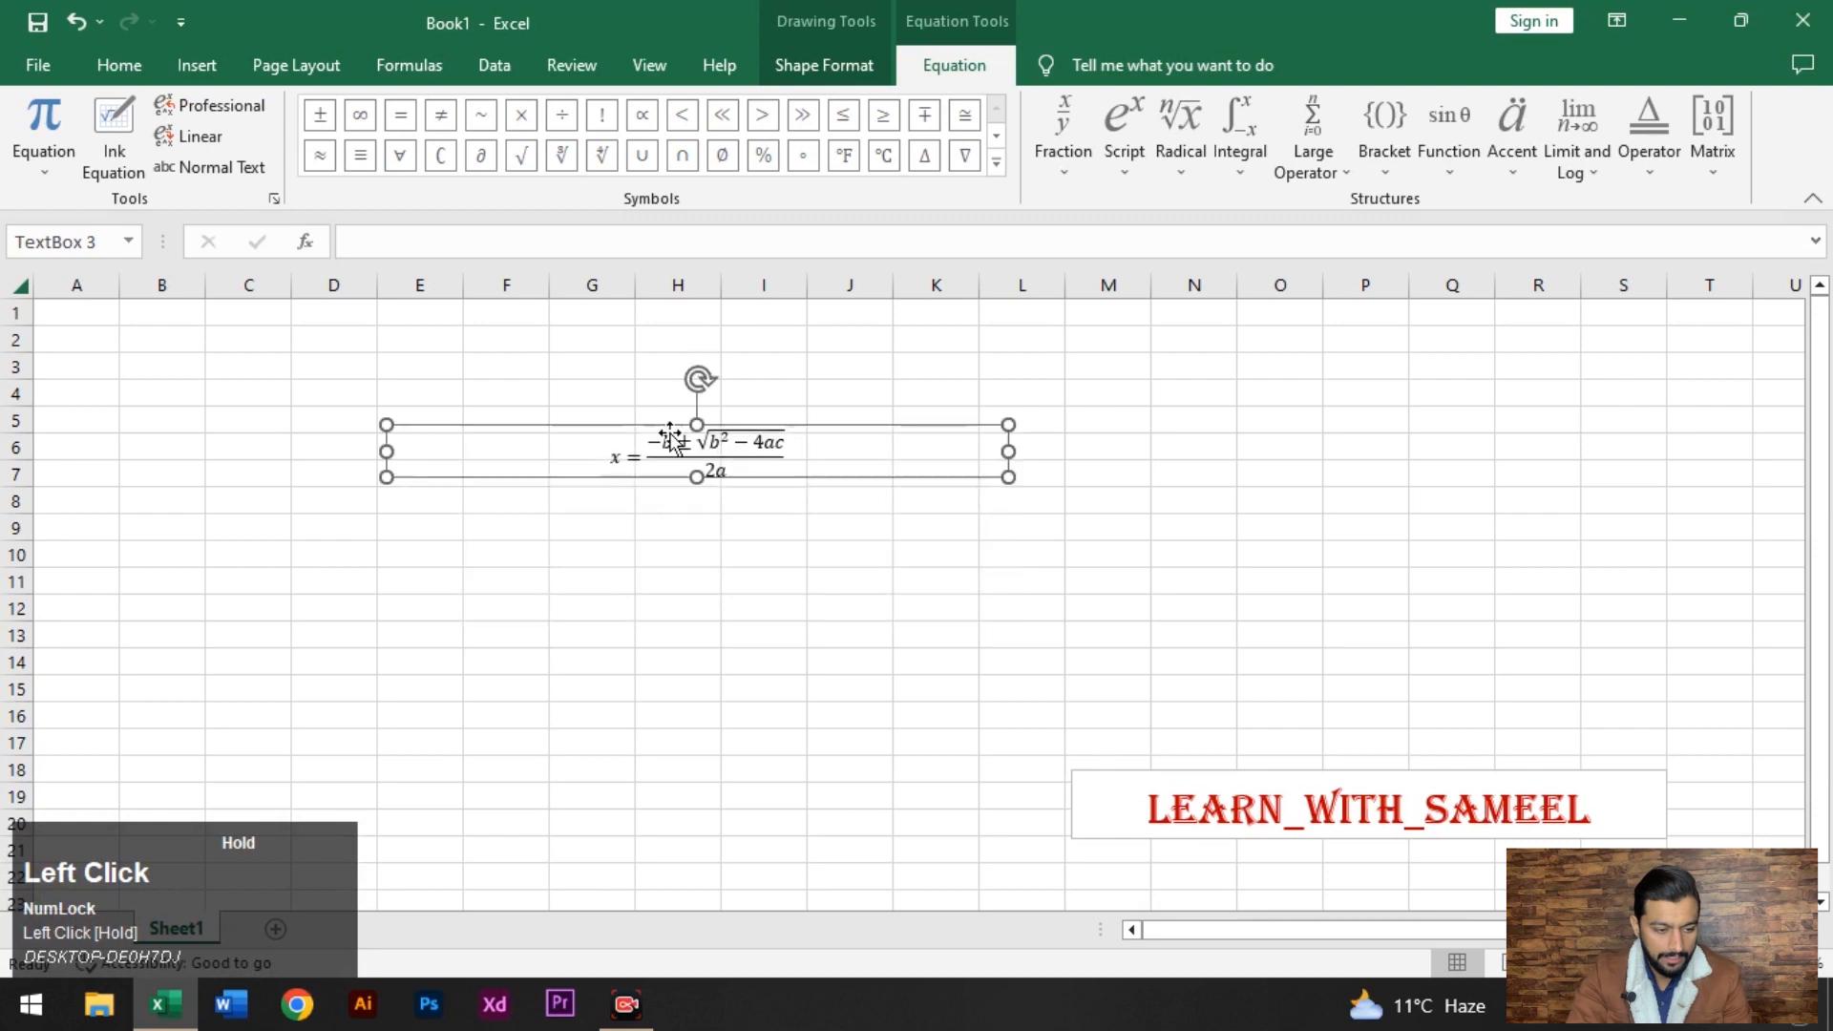
# Enlarge the text of the whole quadratic formula until it nearly fills the width of its box.
pyautogui.click(781, 451)
pyautogui.hotkey('ctrl', 'a')
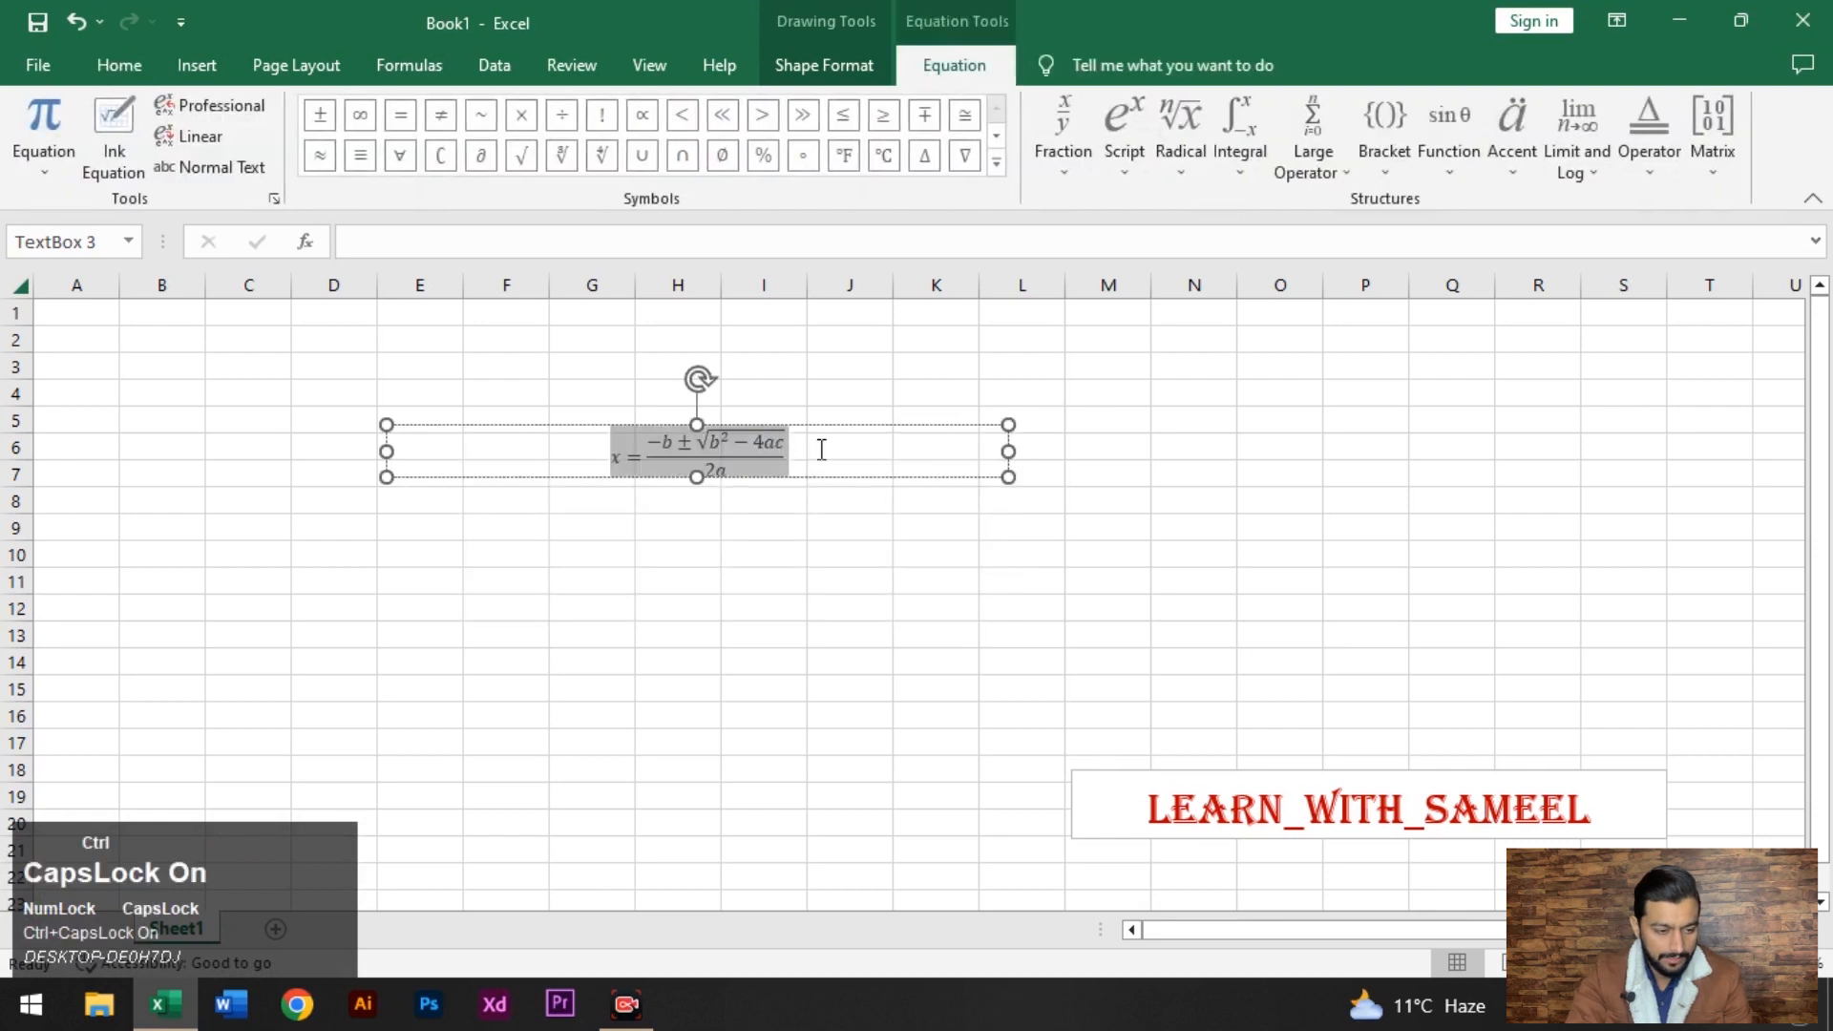
pyautogui.hotkey('ctrl', 'shift', '.')
pyautogui.hotkey('ctrl', 'shift', '.')
pyautogui.hotkey('ctrl', 'shift', '.')
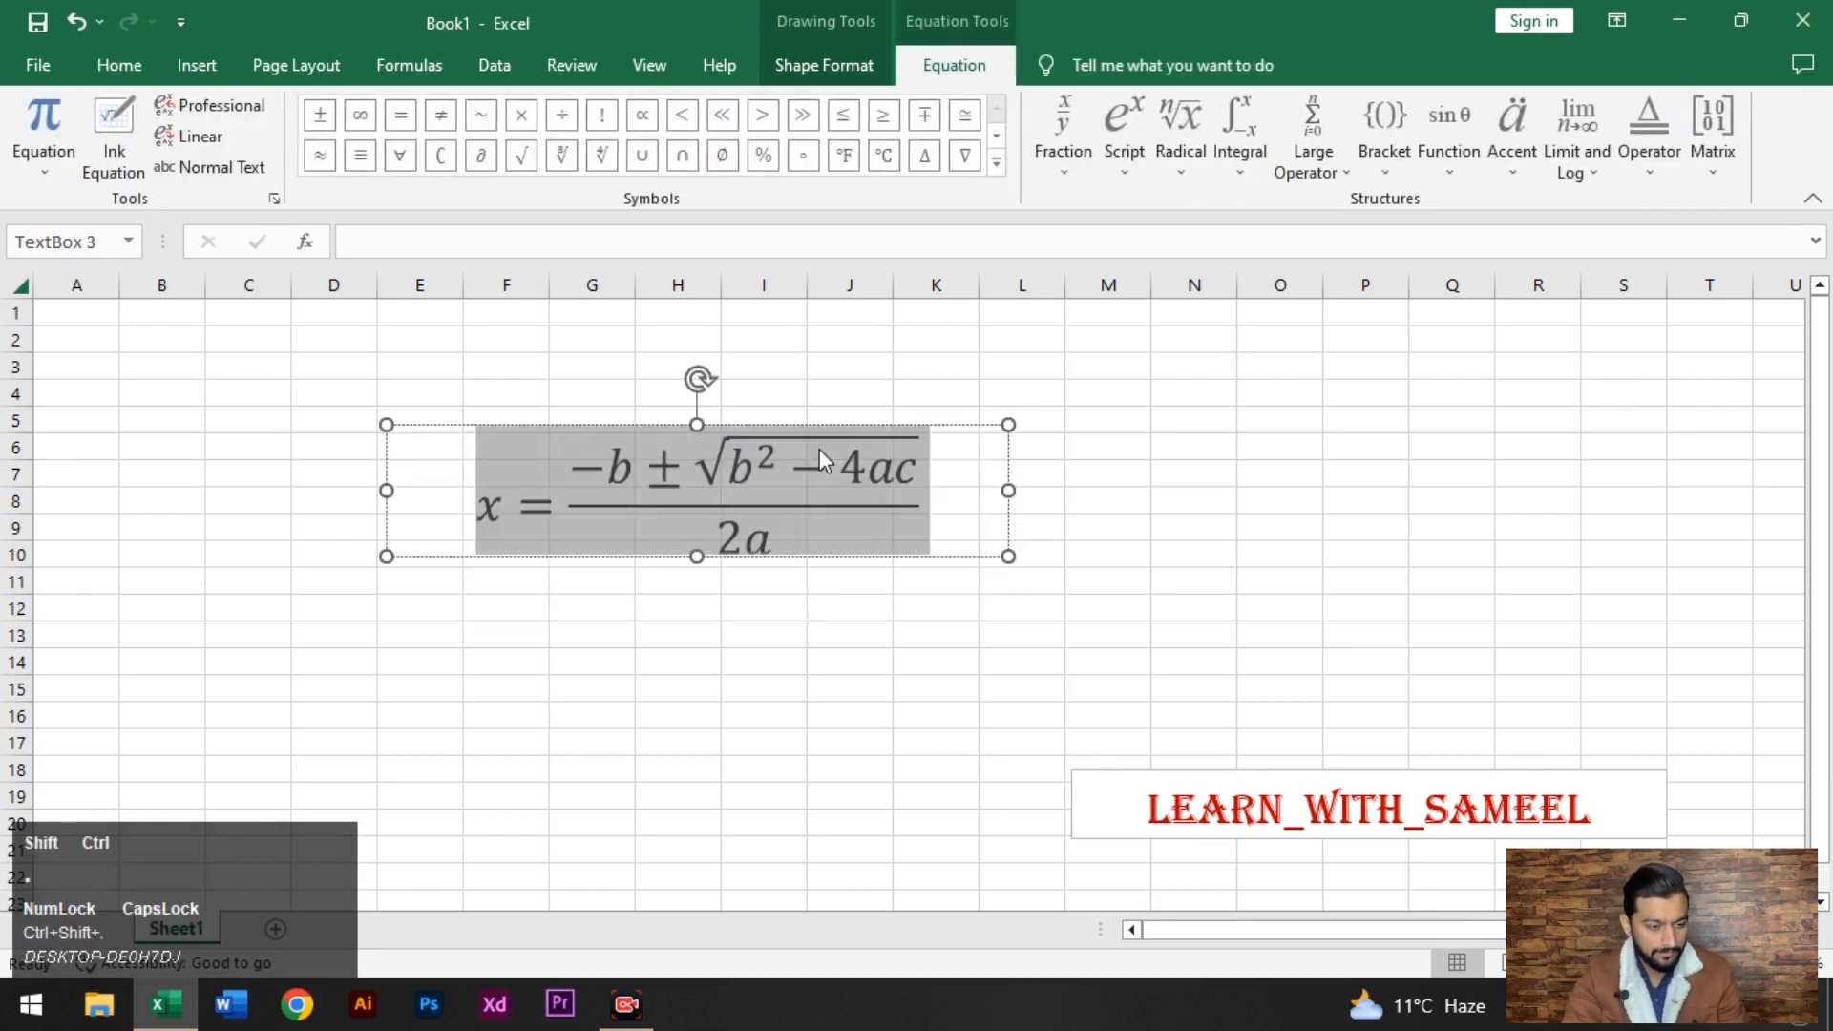
pyautogui.hotkey('ctrl', 'shift', '.')
pyautogui.hotkey('ctrl', 'shift', ',')
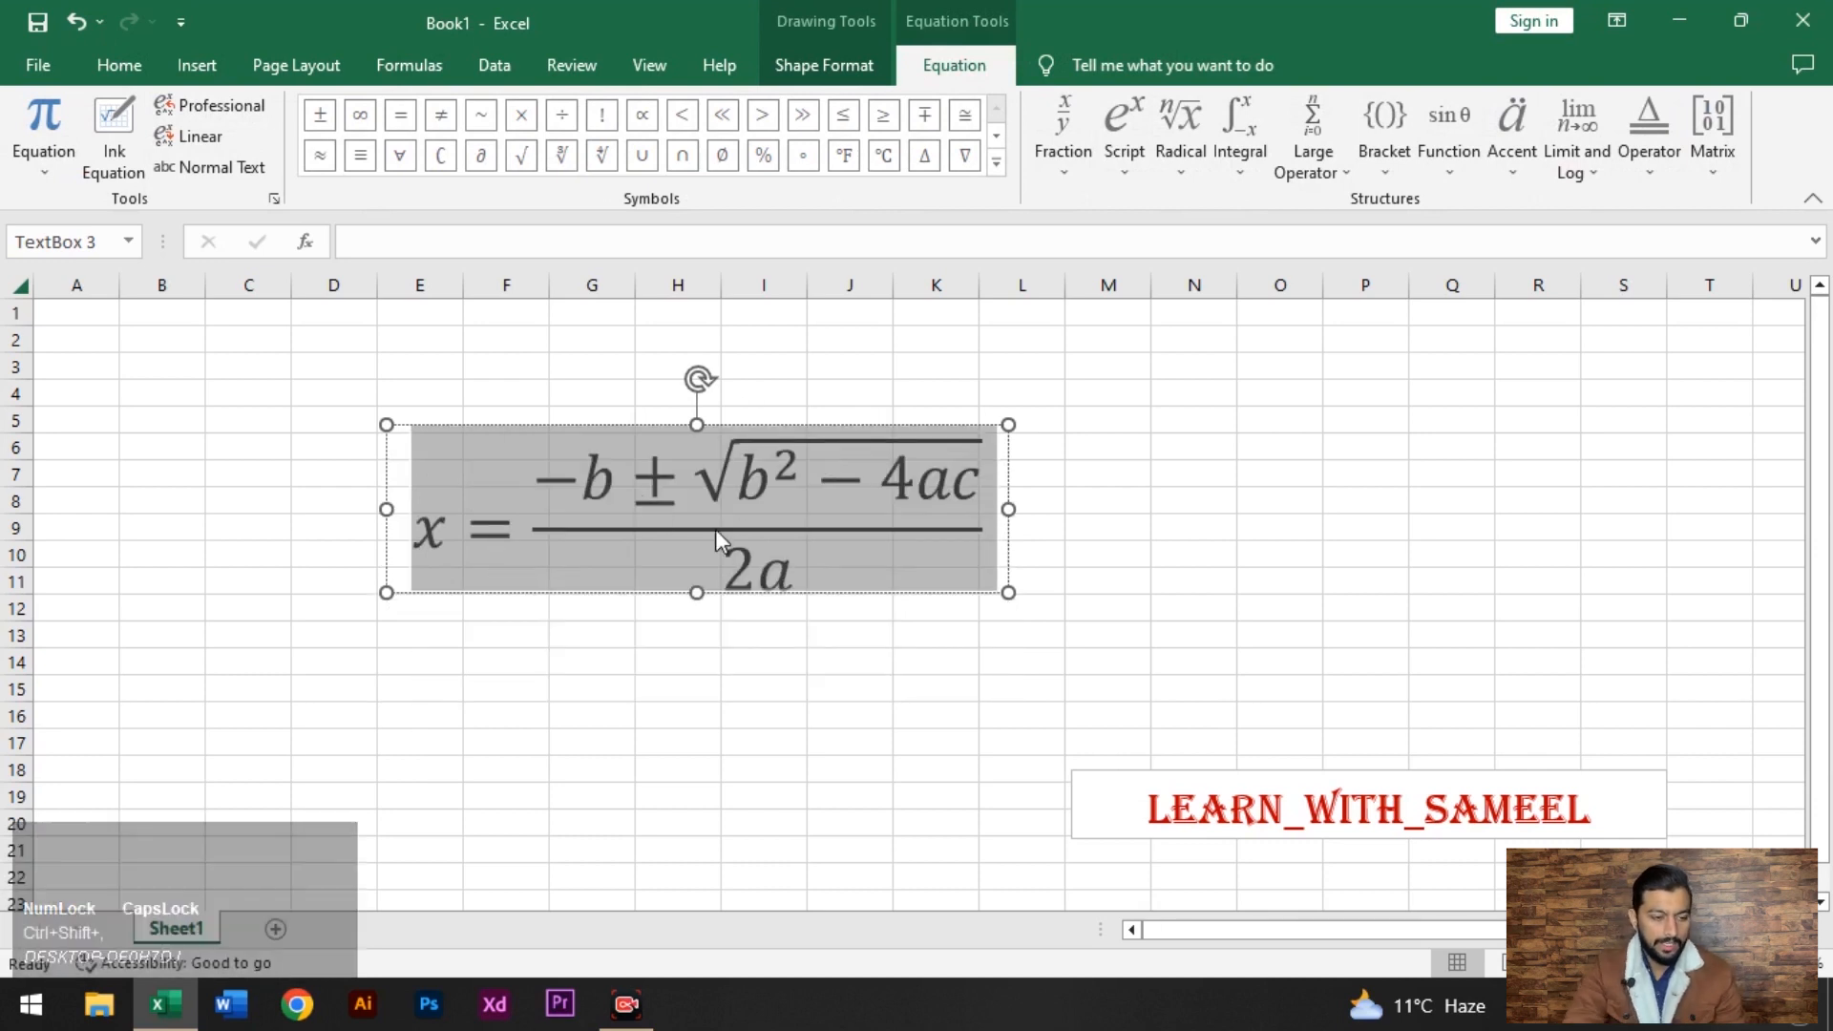
# Substitute 2 for b in the quadratic formula's numerator, both before the ± sign and under the square root.
pyautogui.click(608, 489)
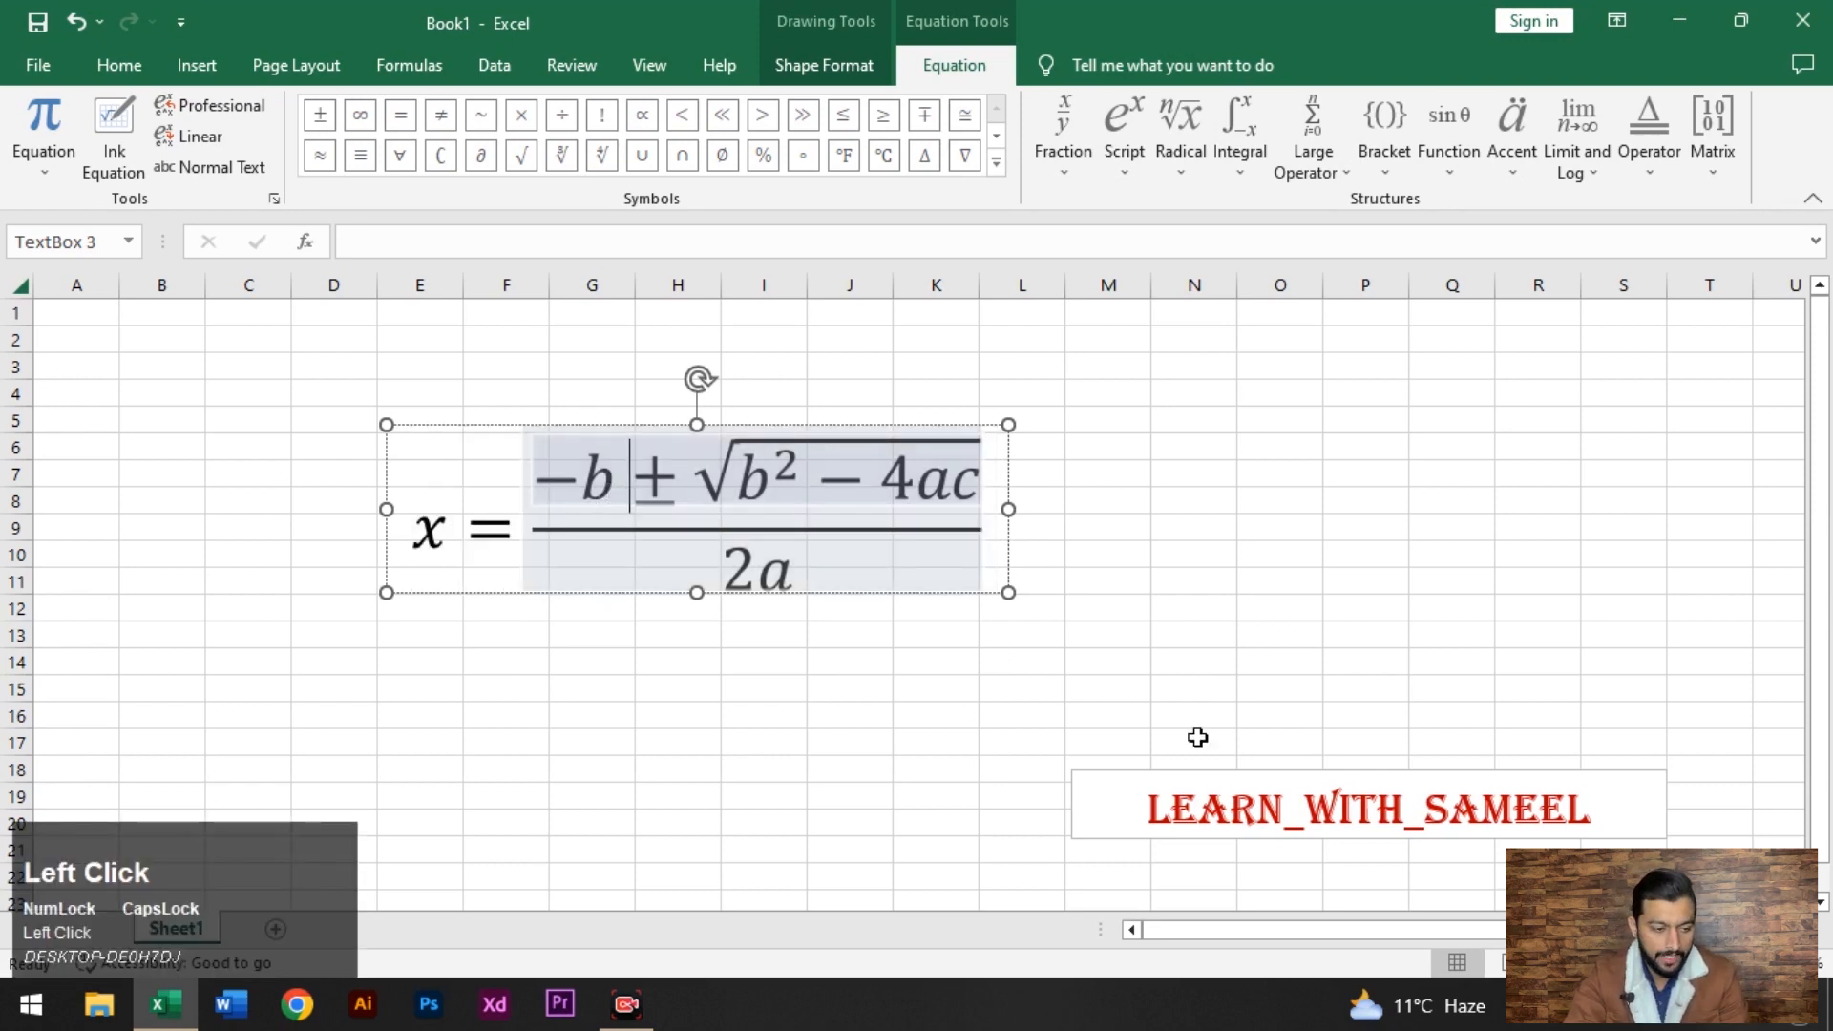
pyautogui.click(614, 488)
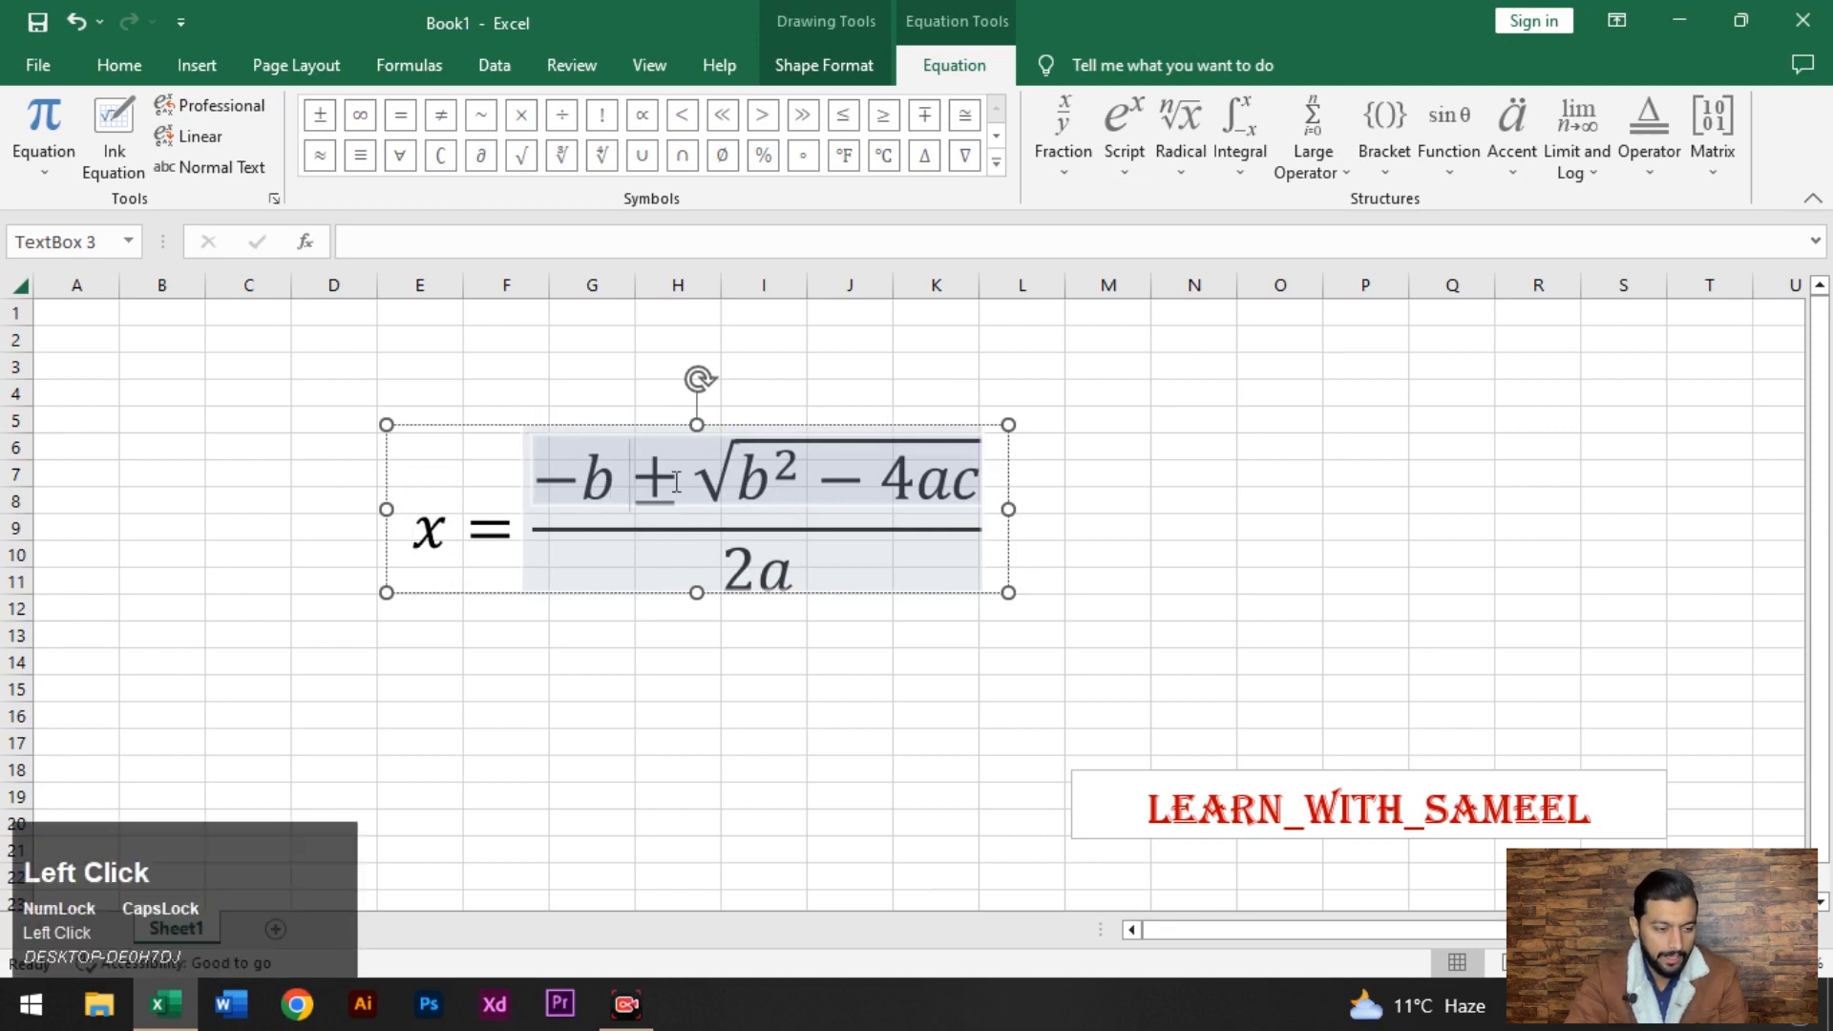
pyautogui.press('BackSpace')
pyautogui.write('2')
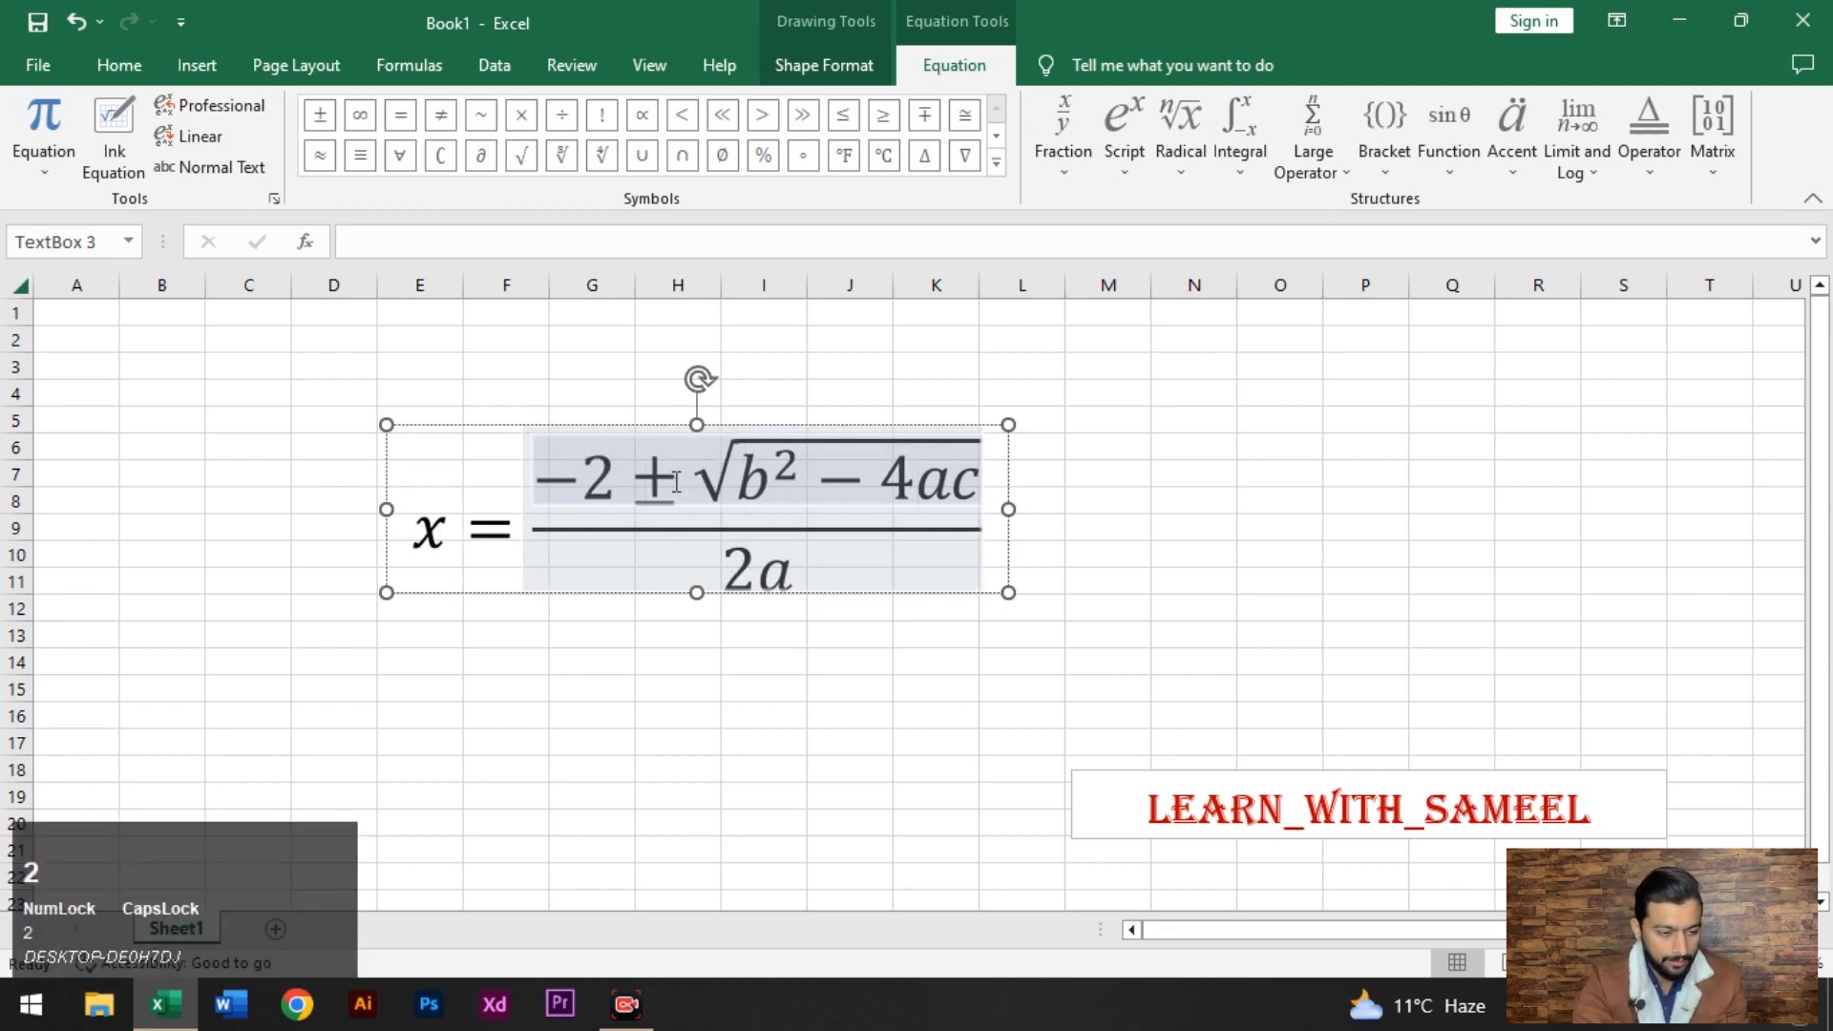
pyautogui.click(798, 473)
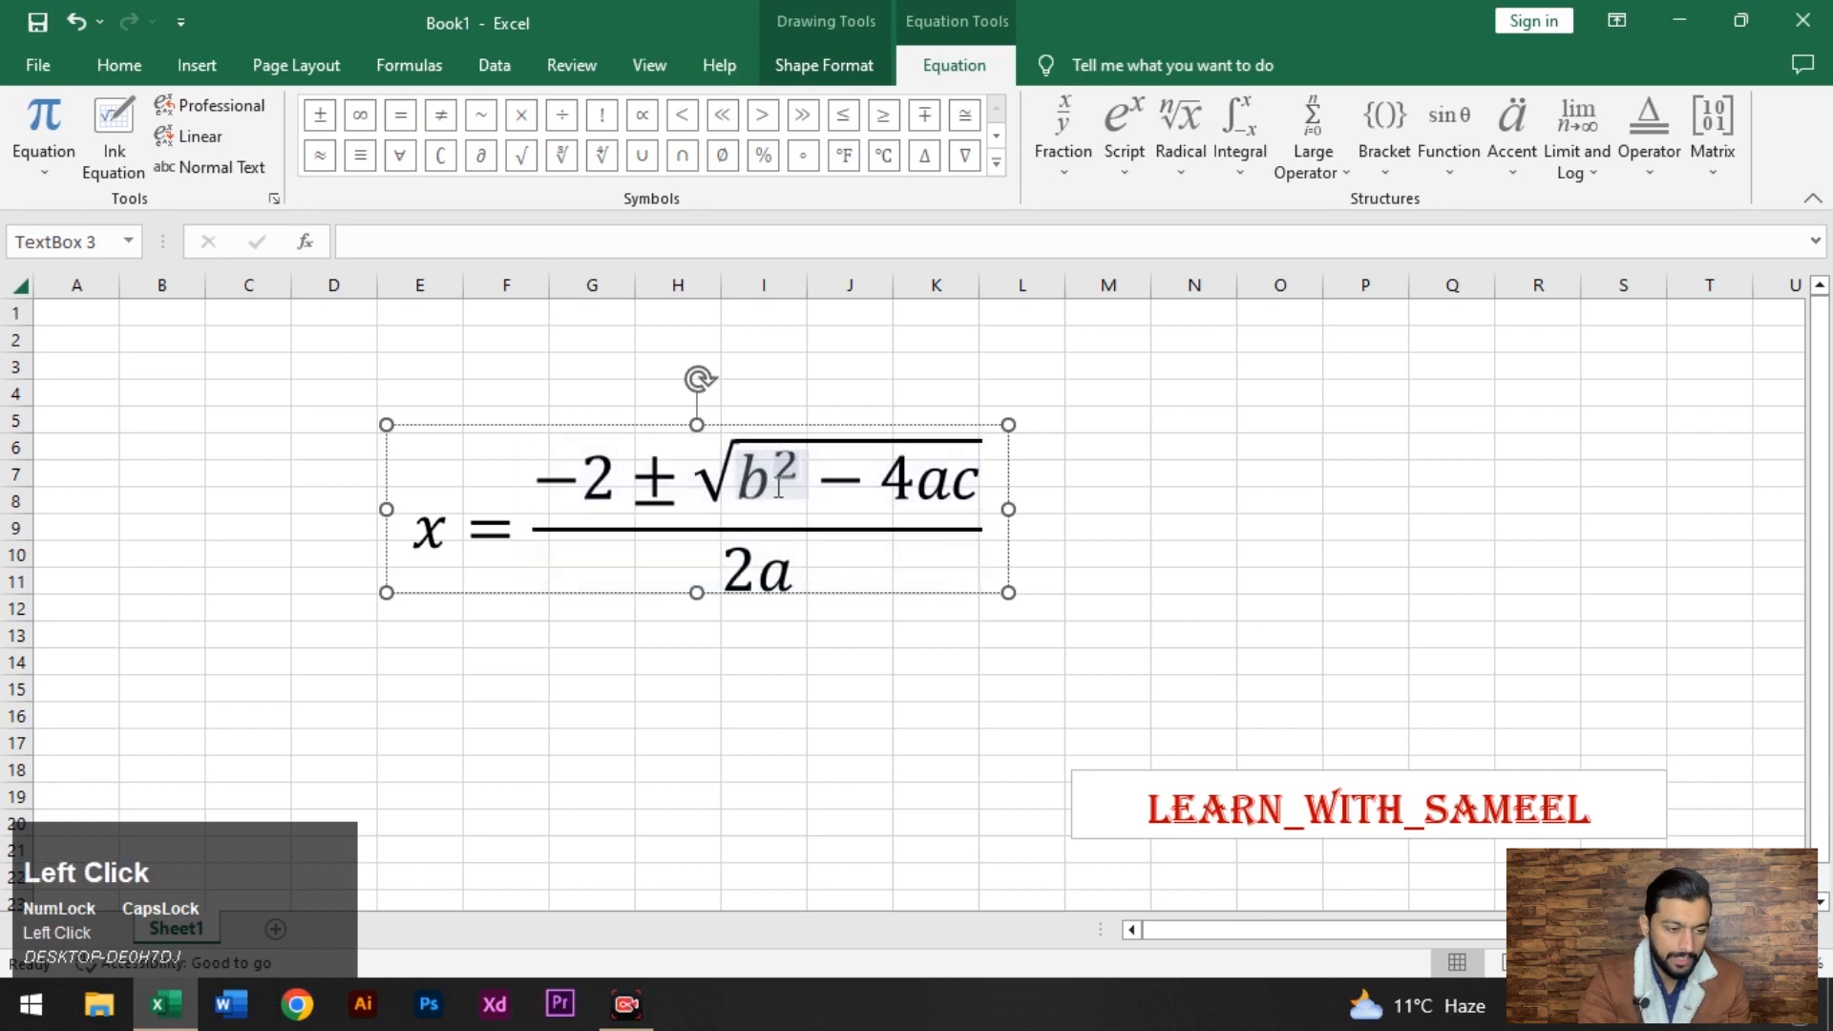
pyautogui.press('BackSpace')
pyautogui.write('2')
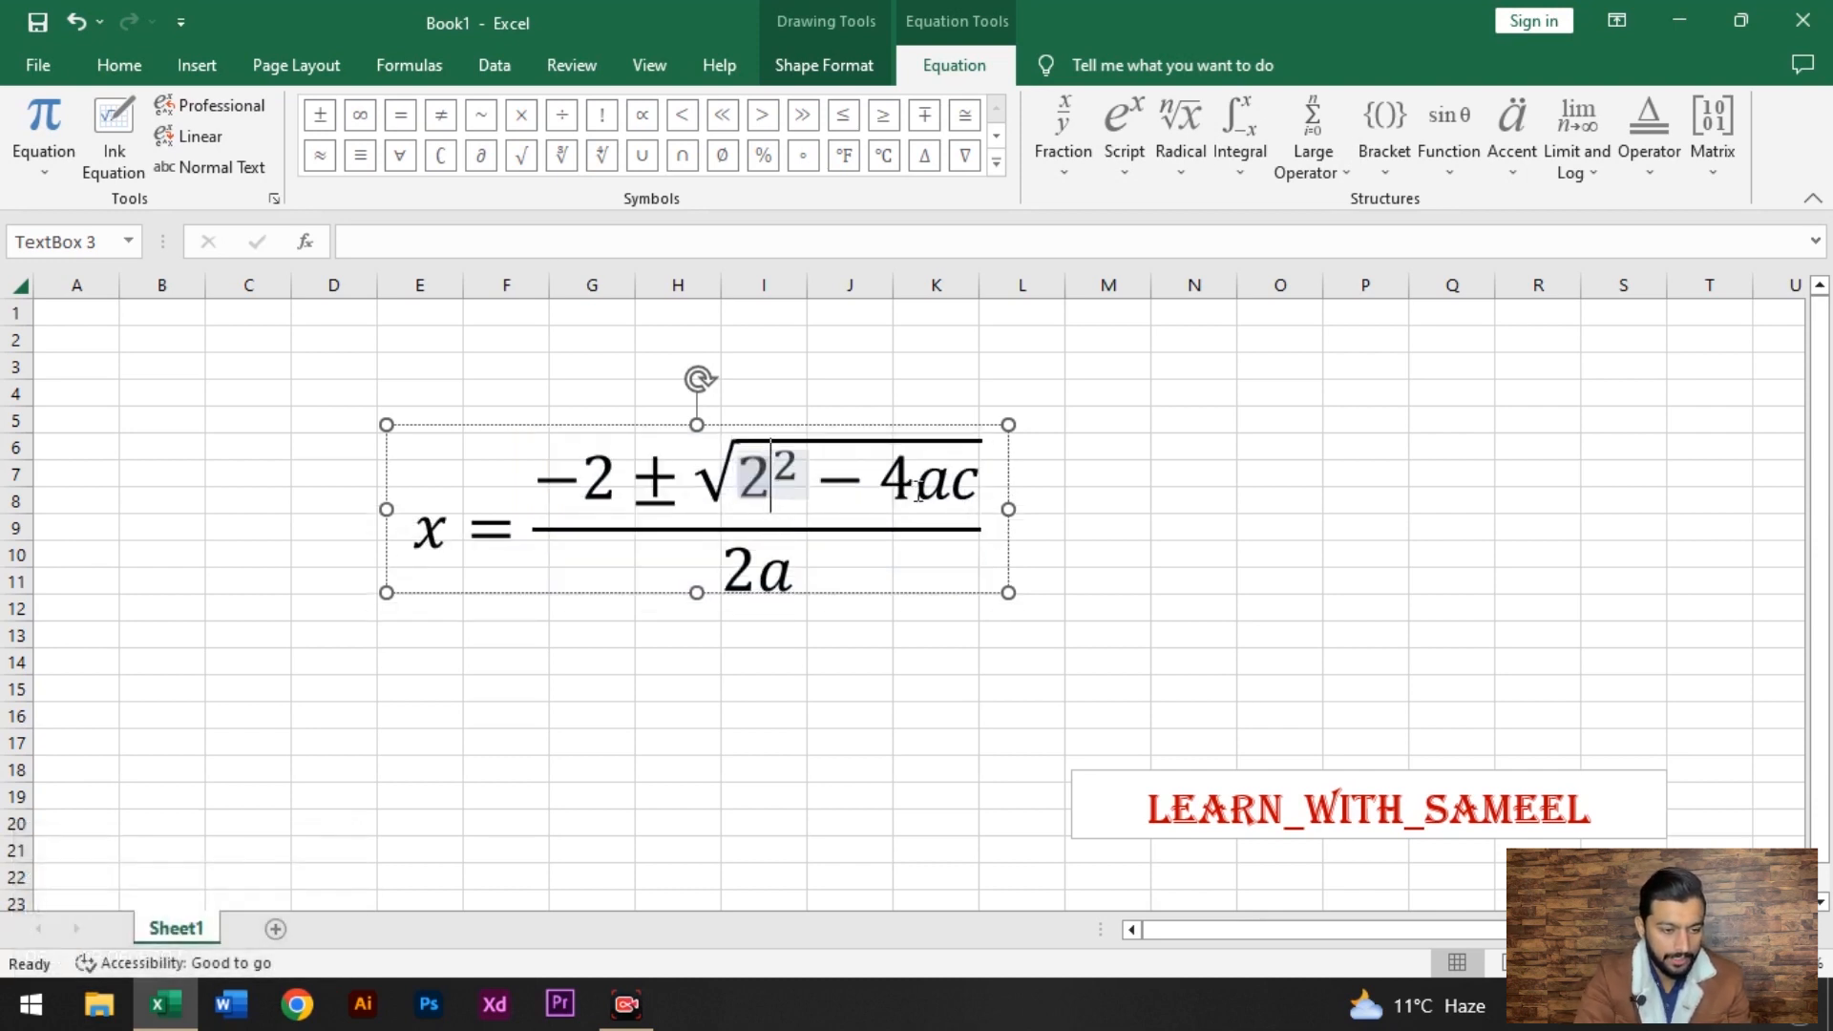
# Substitute (4) for a and (6) for c under the square root of the quadratic formula.
pyautogui.click(949, 507)
pyautogui.press('BackSpace')
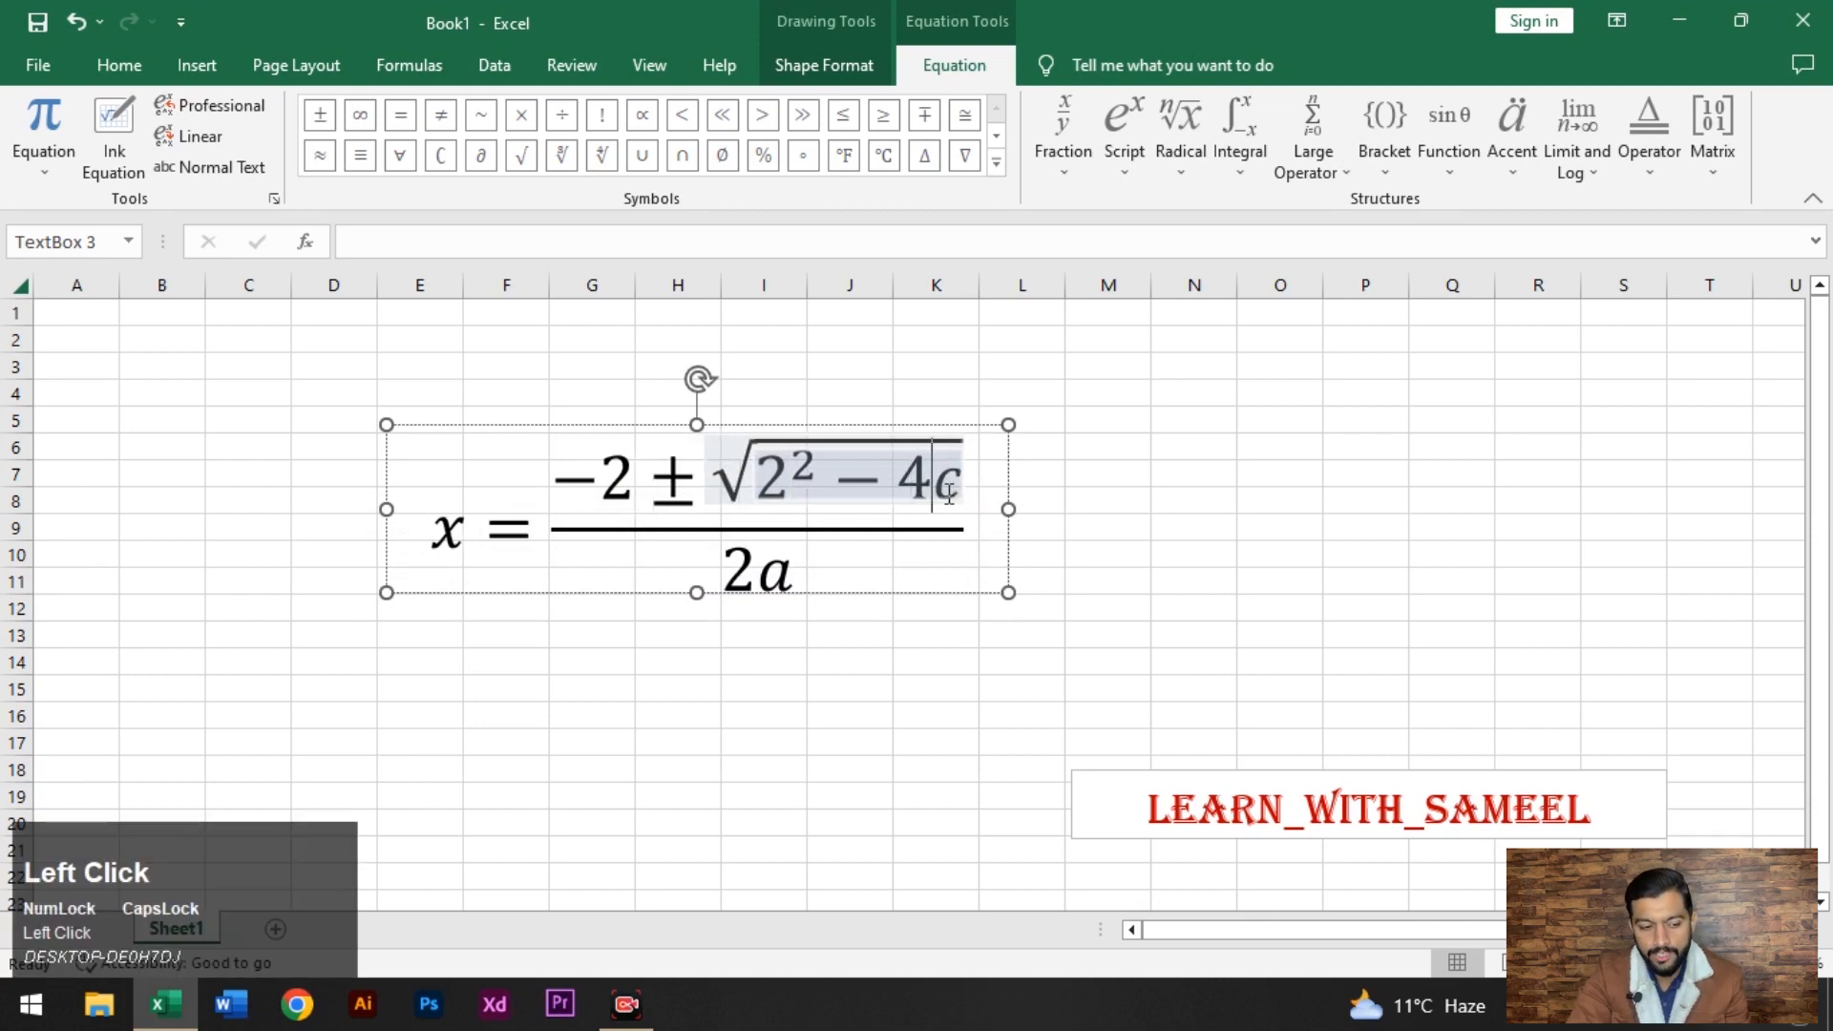
pyautogui.write('(4)')
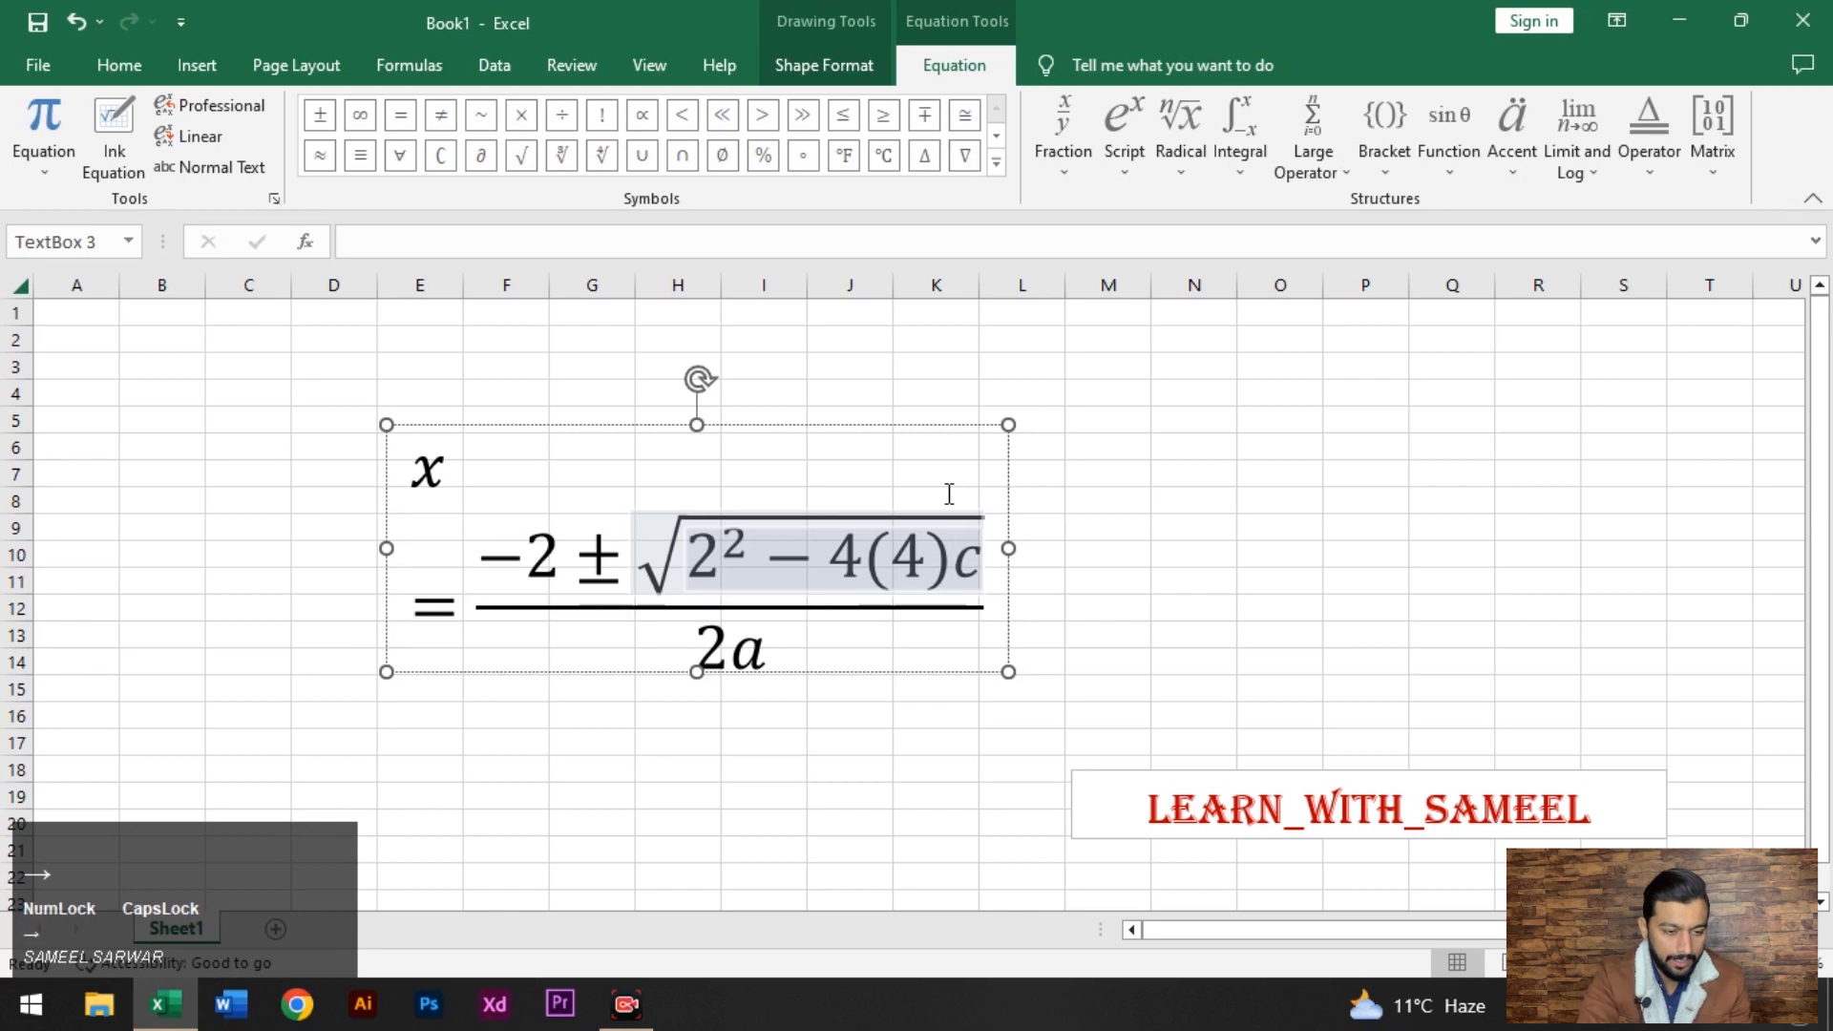
pyautogui.press('BackSpace')
pyautogui.write('6')
pyautogui.press('BackSpace')
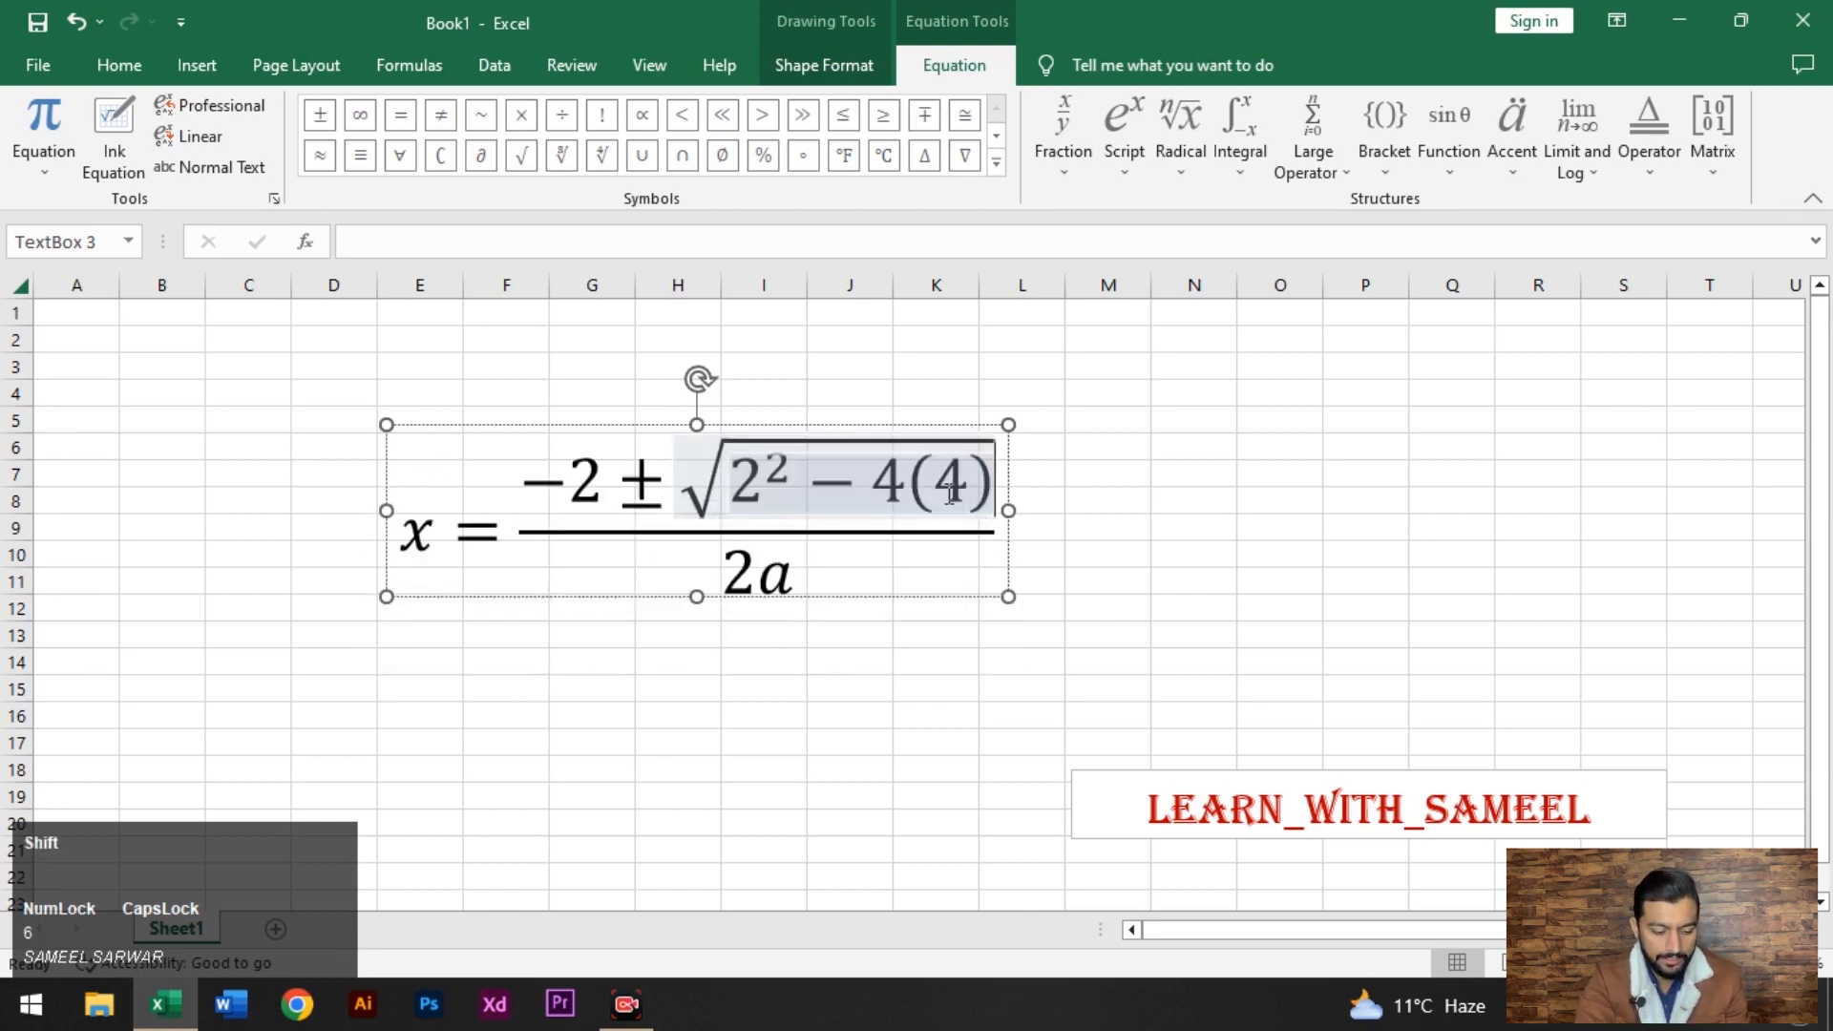
pyautogui.write('(6)')
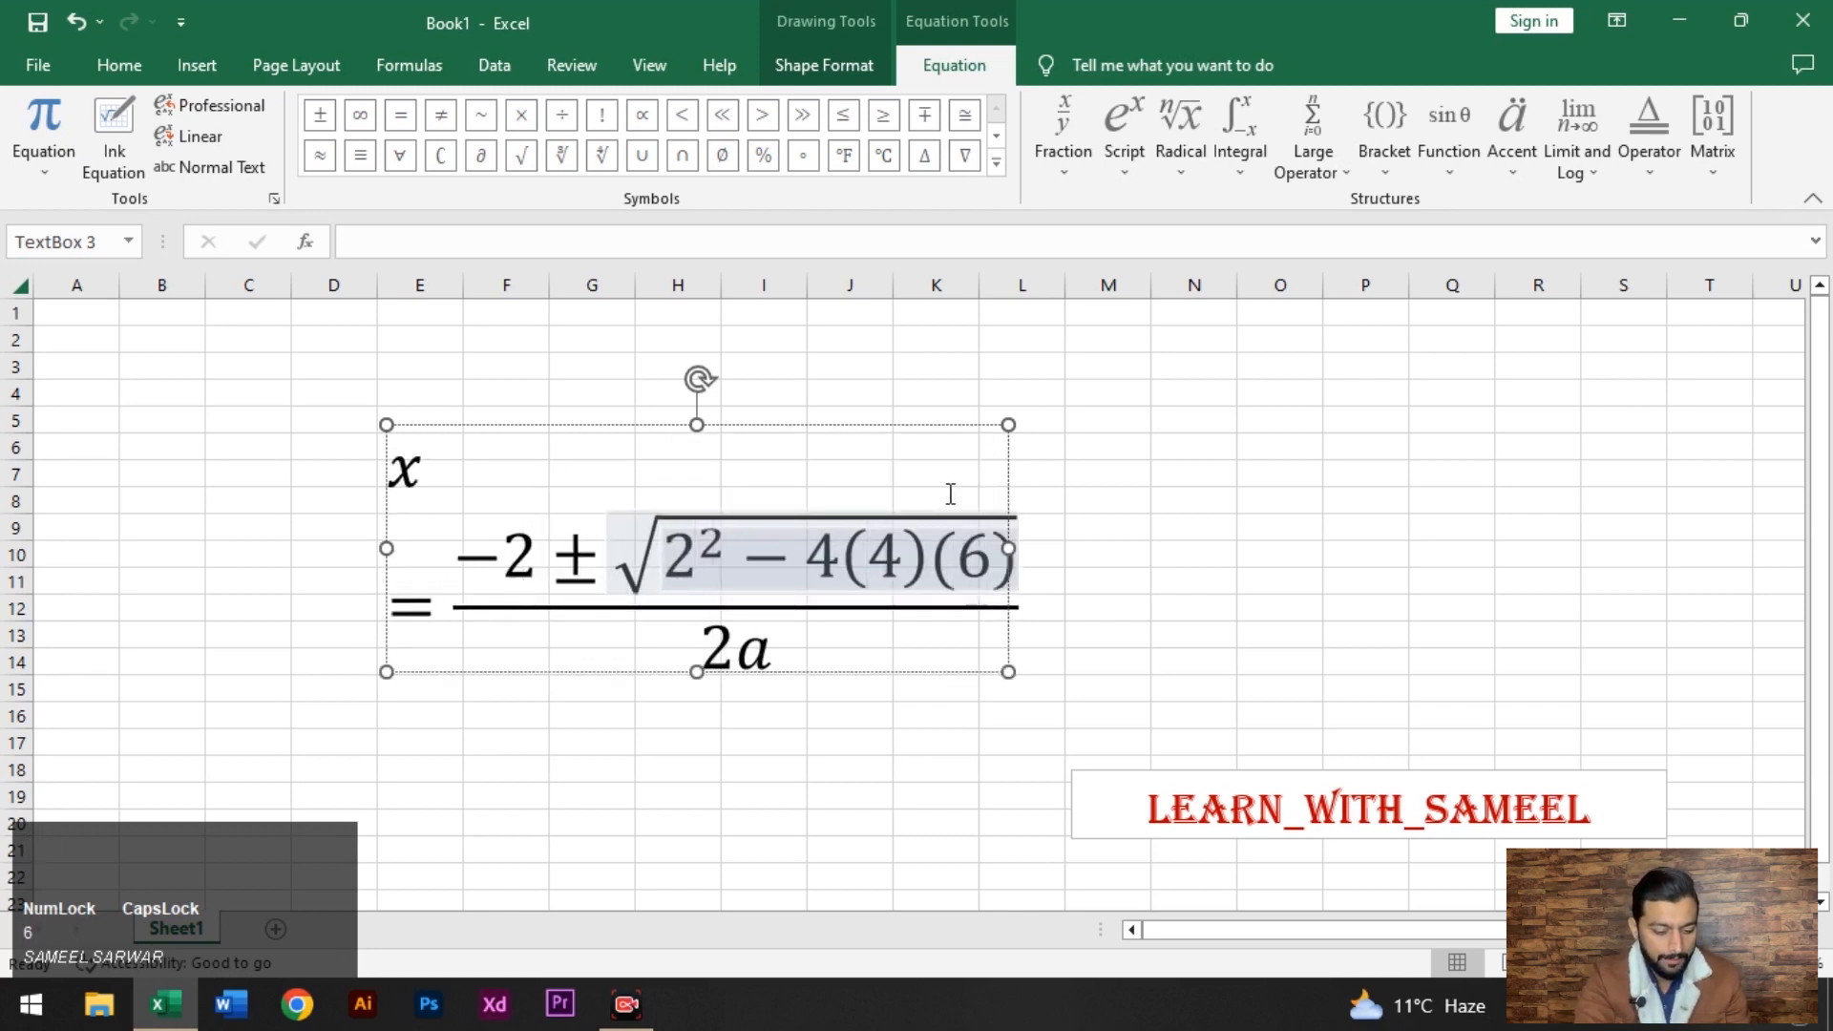
# Undo all number substitutions in the quadratic formula, back to the original letters a, b and c.
pyautogui.hotkey('ctrl', 'z')
pyautogui.hotkey('ctrl', 'z')
pyautogui.hotkey('ctrl', 'z')
pyautogui.hotkey('ctrl', 'z')
pyautogui.hotkey('ctrl', 'z')
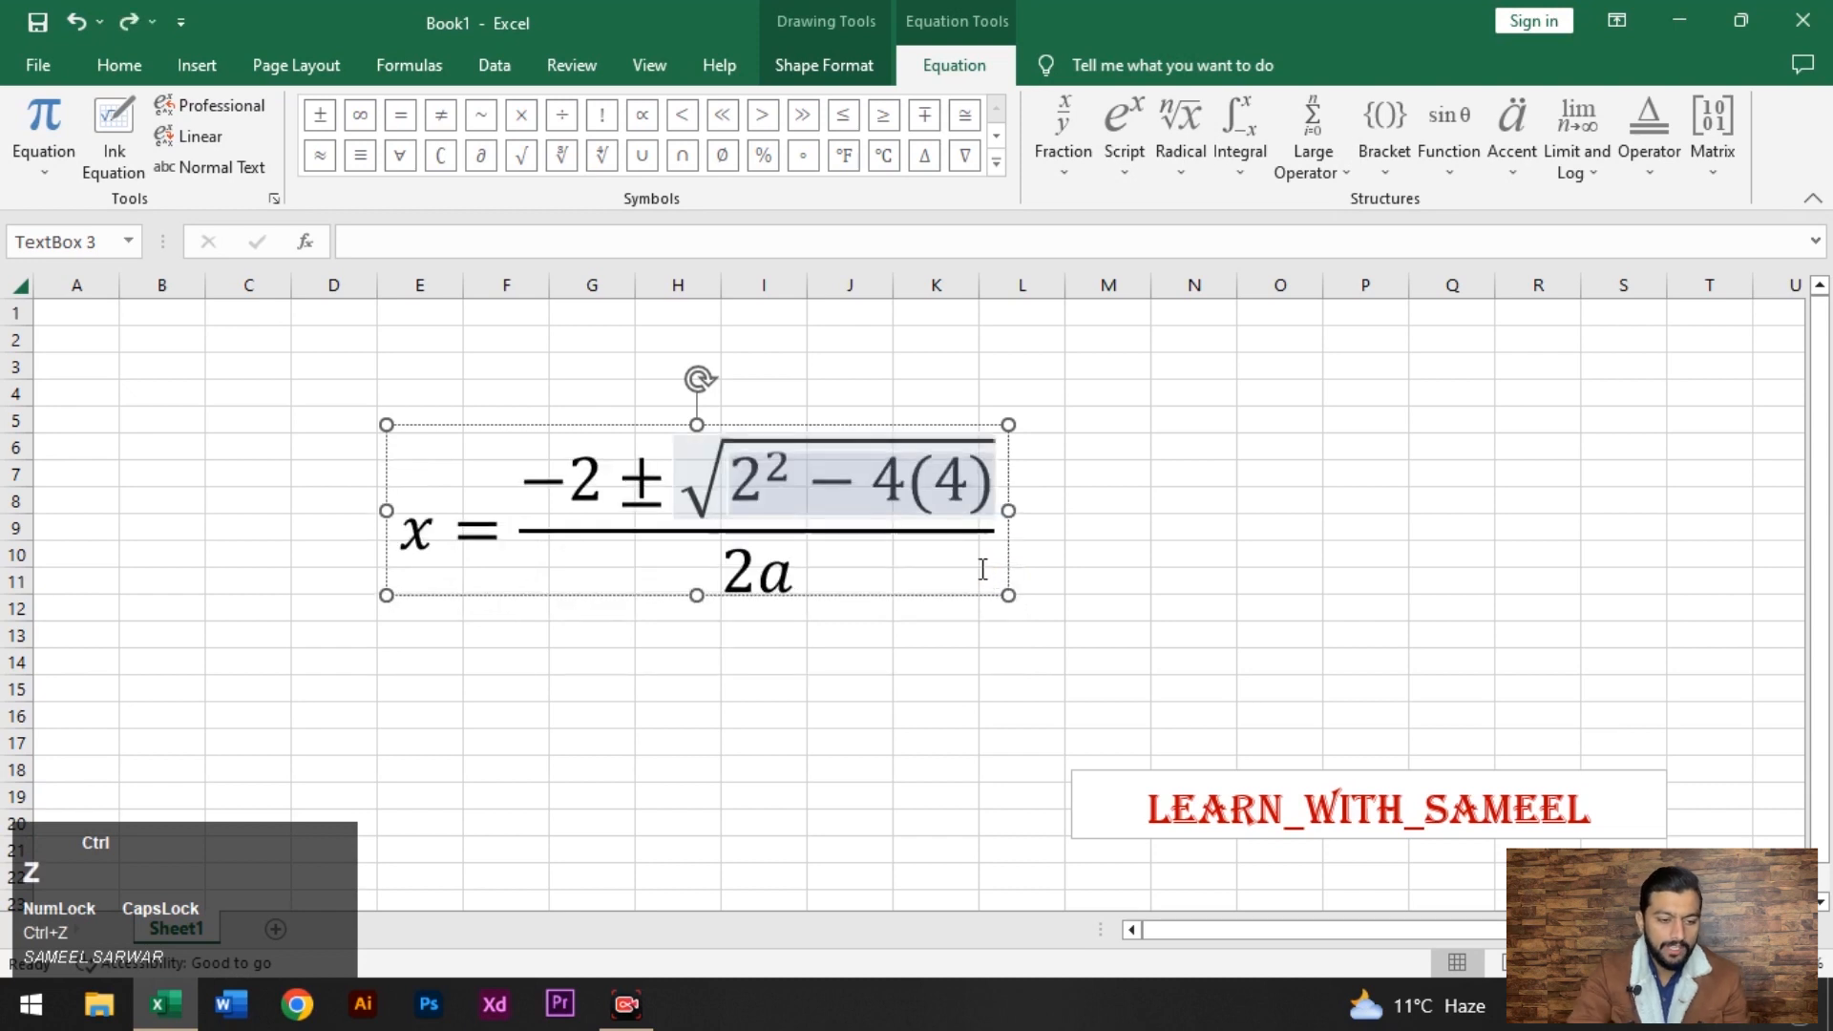
pyautogui.hotkey('ctrl', 'z')
pyautogui.hotkey('ctrl', 'z')
pyautogui.hotkey('ctrl', 'z')
pyautogui.hotkey('ctrl', 'z')
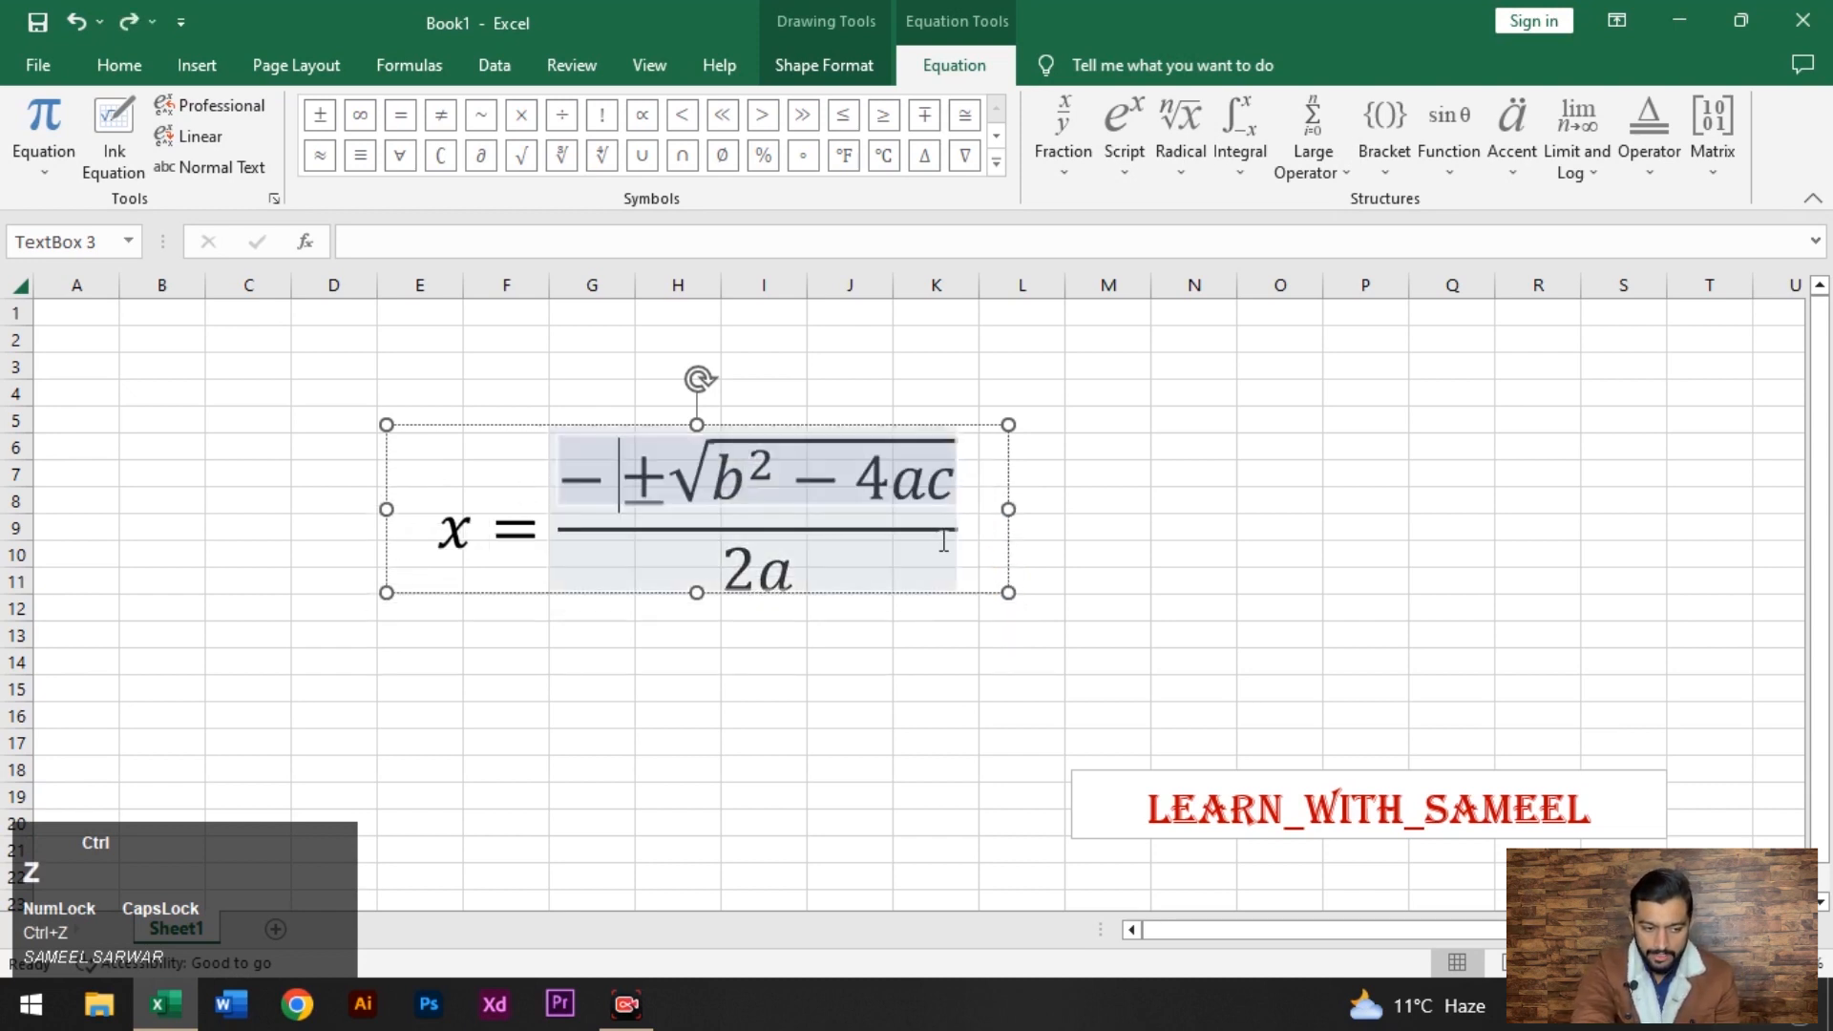
pyautogui.hotkey('ctrl', 'z')
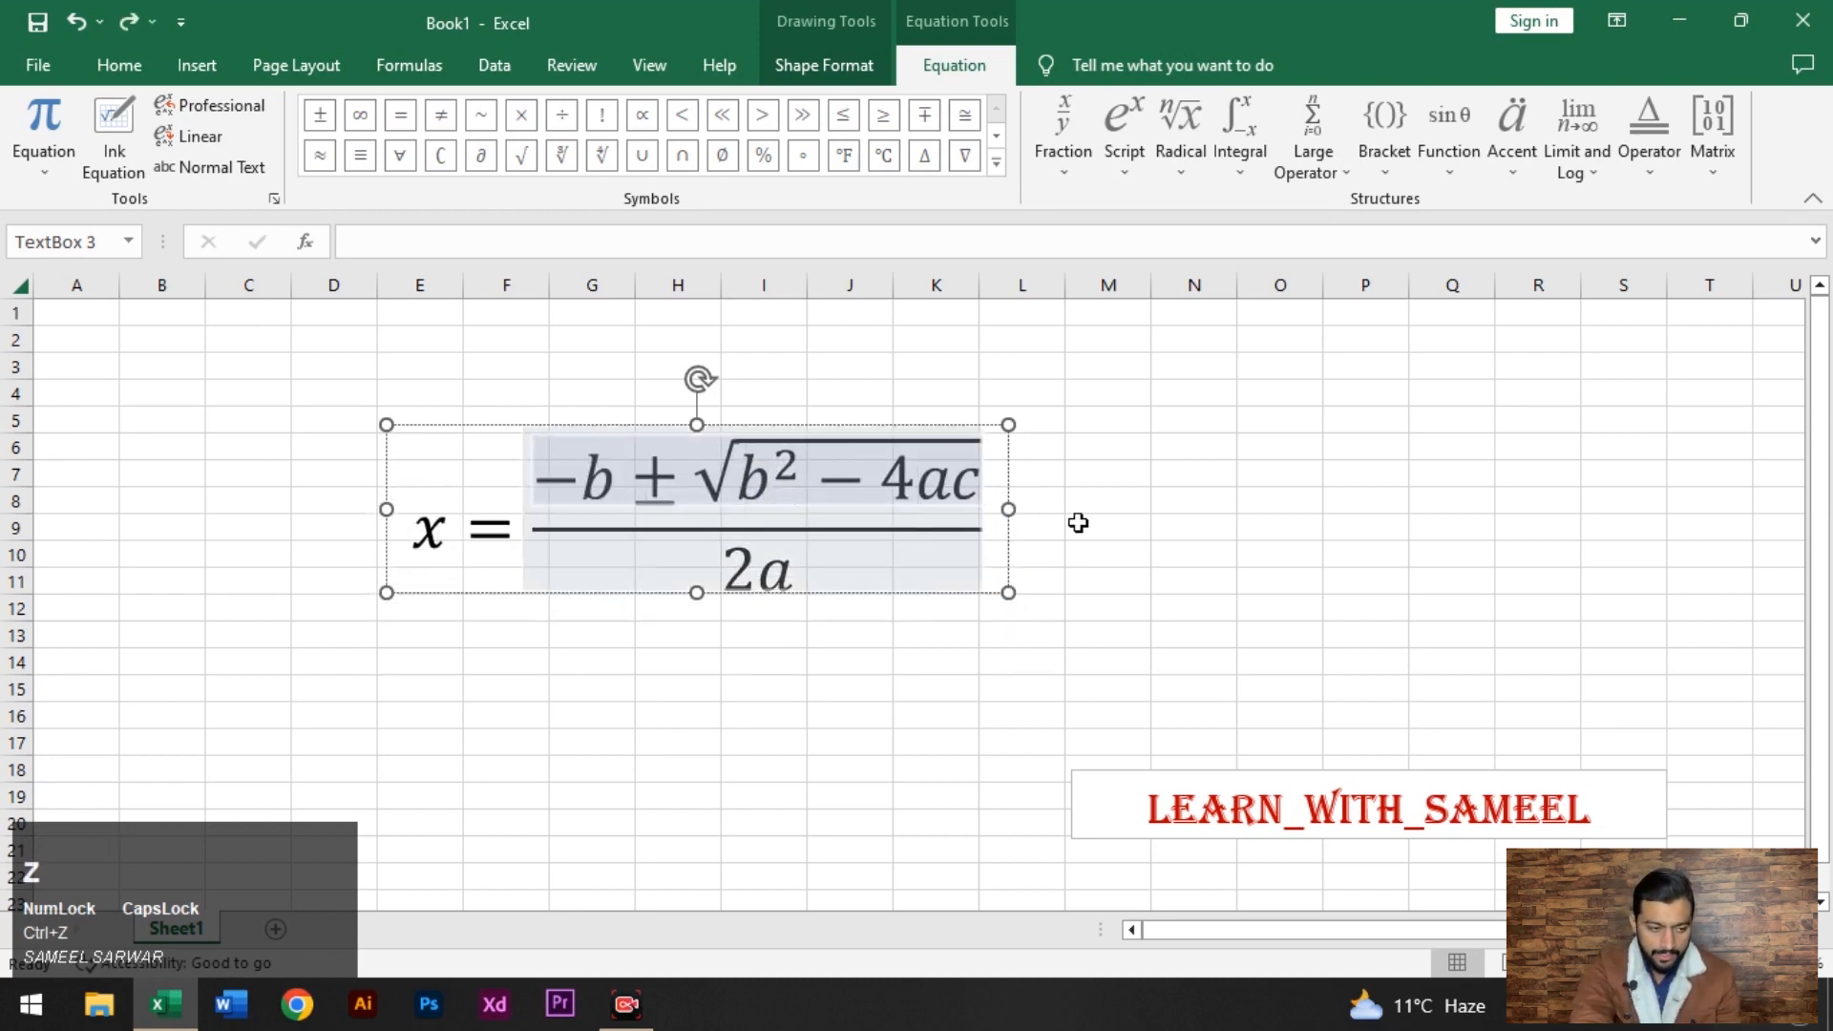
# Move the quadratic formula box so it spans columns B to H in rows 5 to 11, keeping it selected.
pyautogui.moveTo(892, 418); pyautogui.dragTo(626, 401)
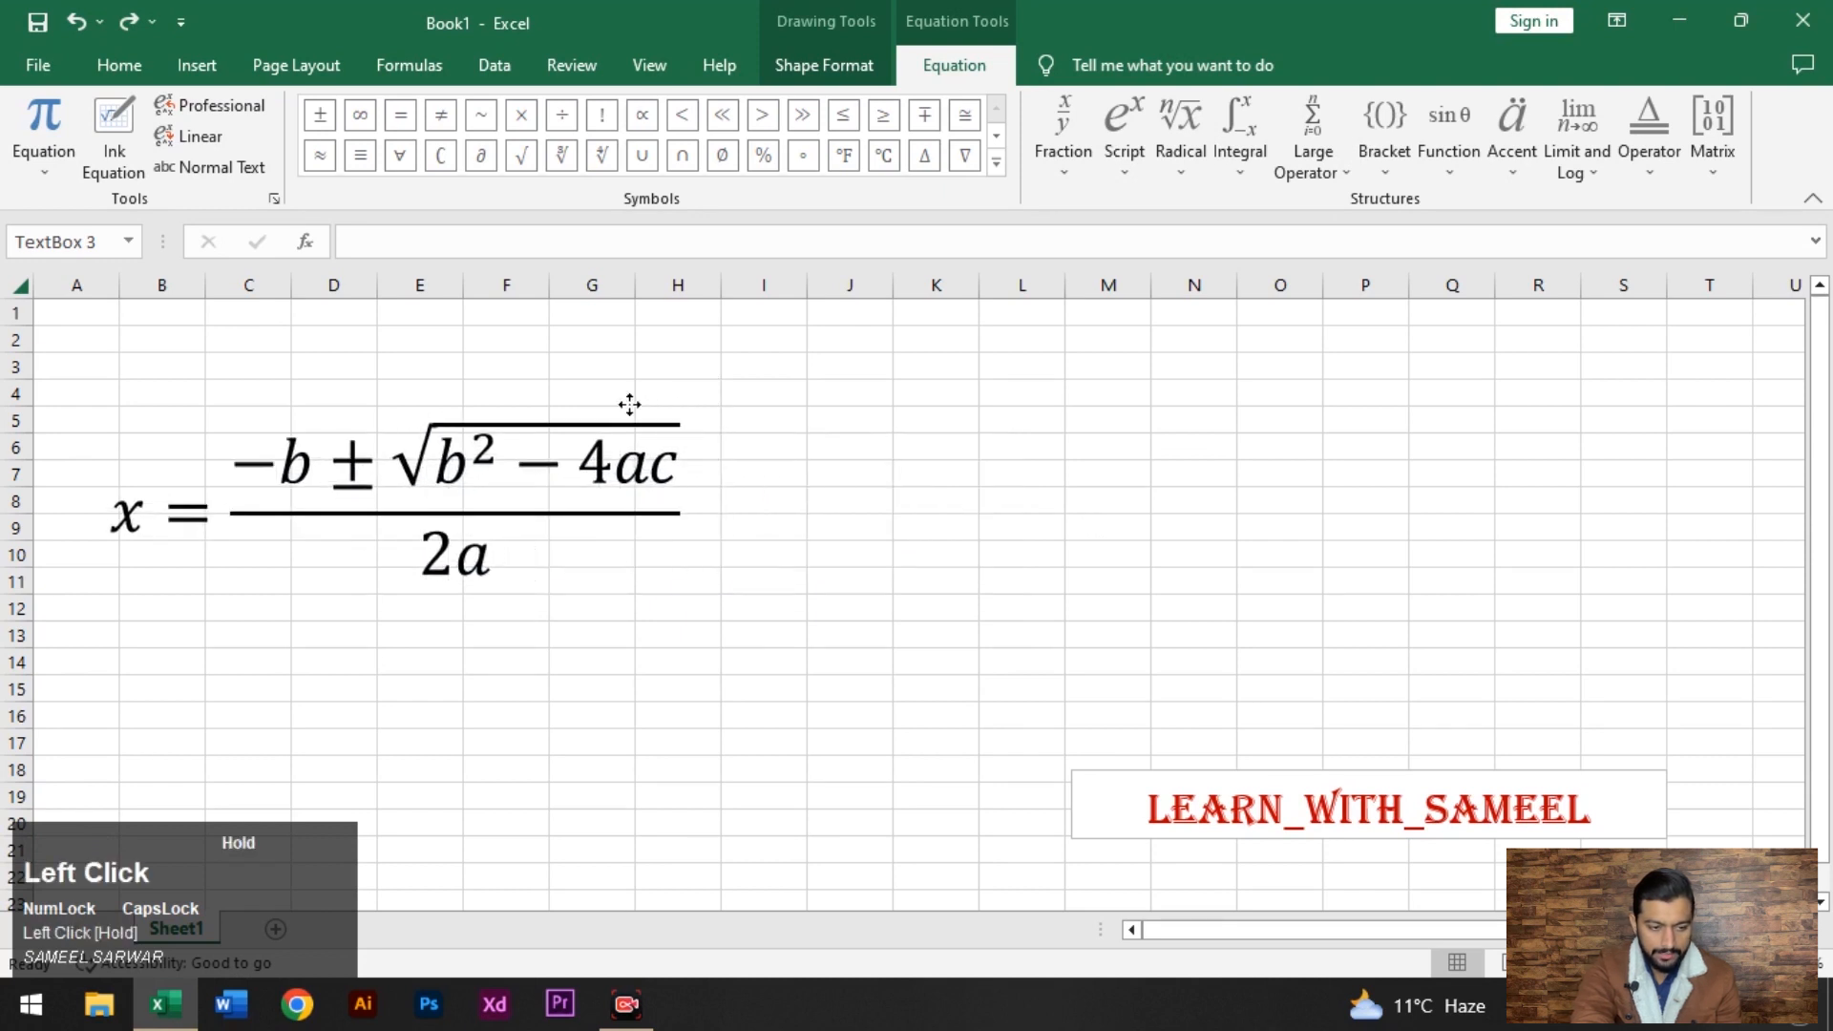
pyautogui.click(896, 507)
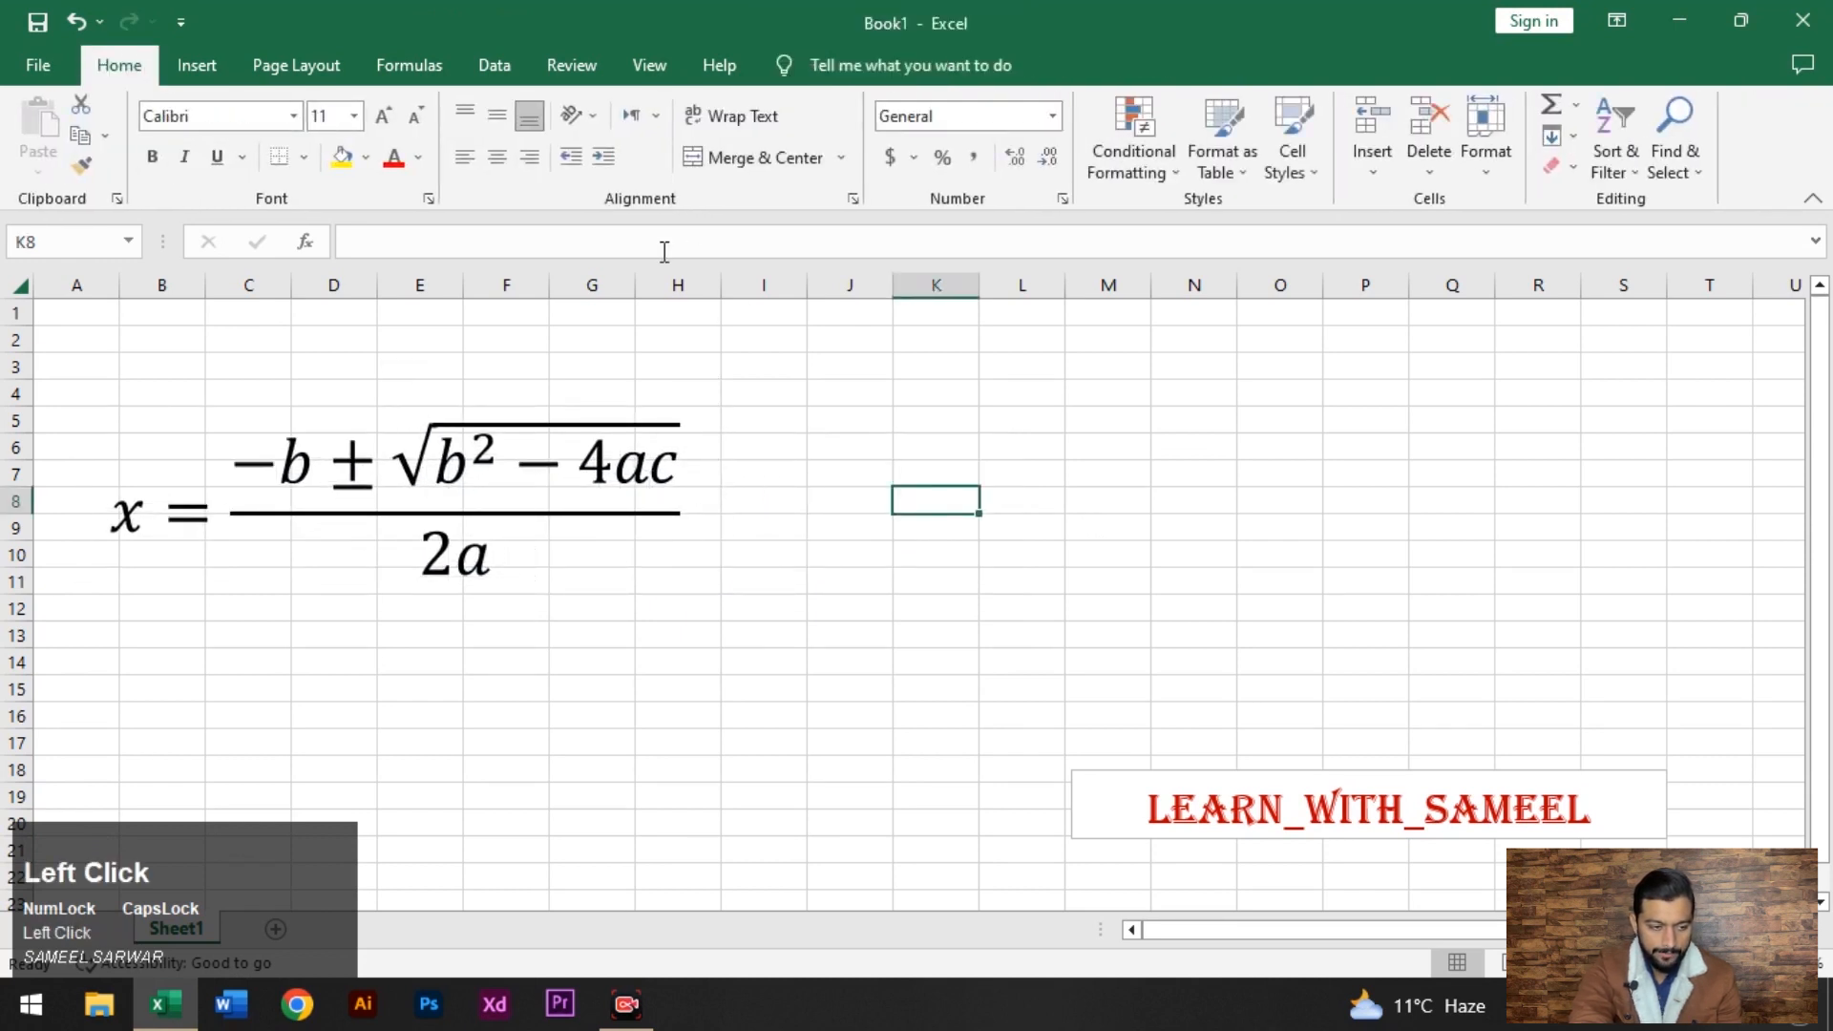
pyautogui.click(636, 421)
pyautogui.click(634, 409)
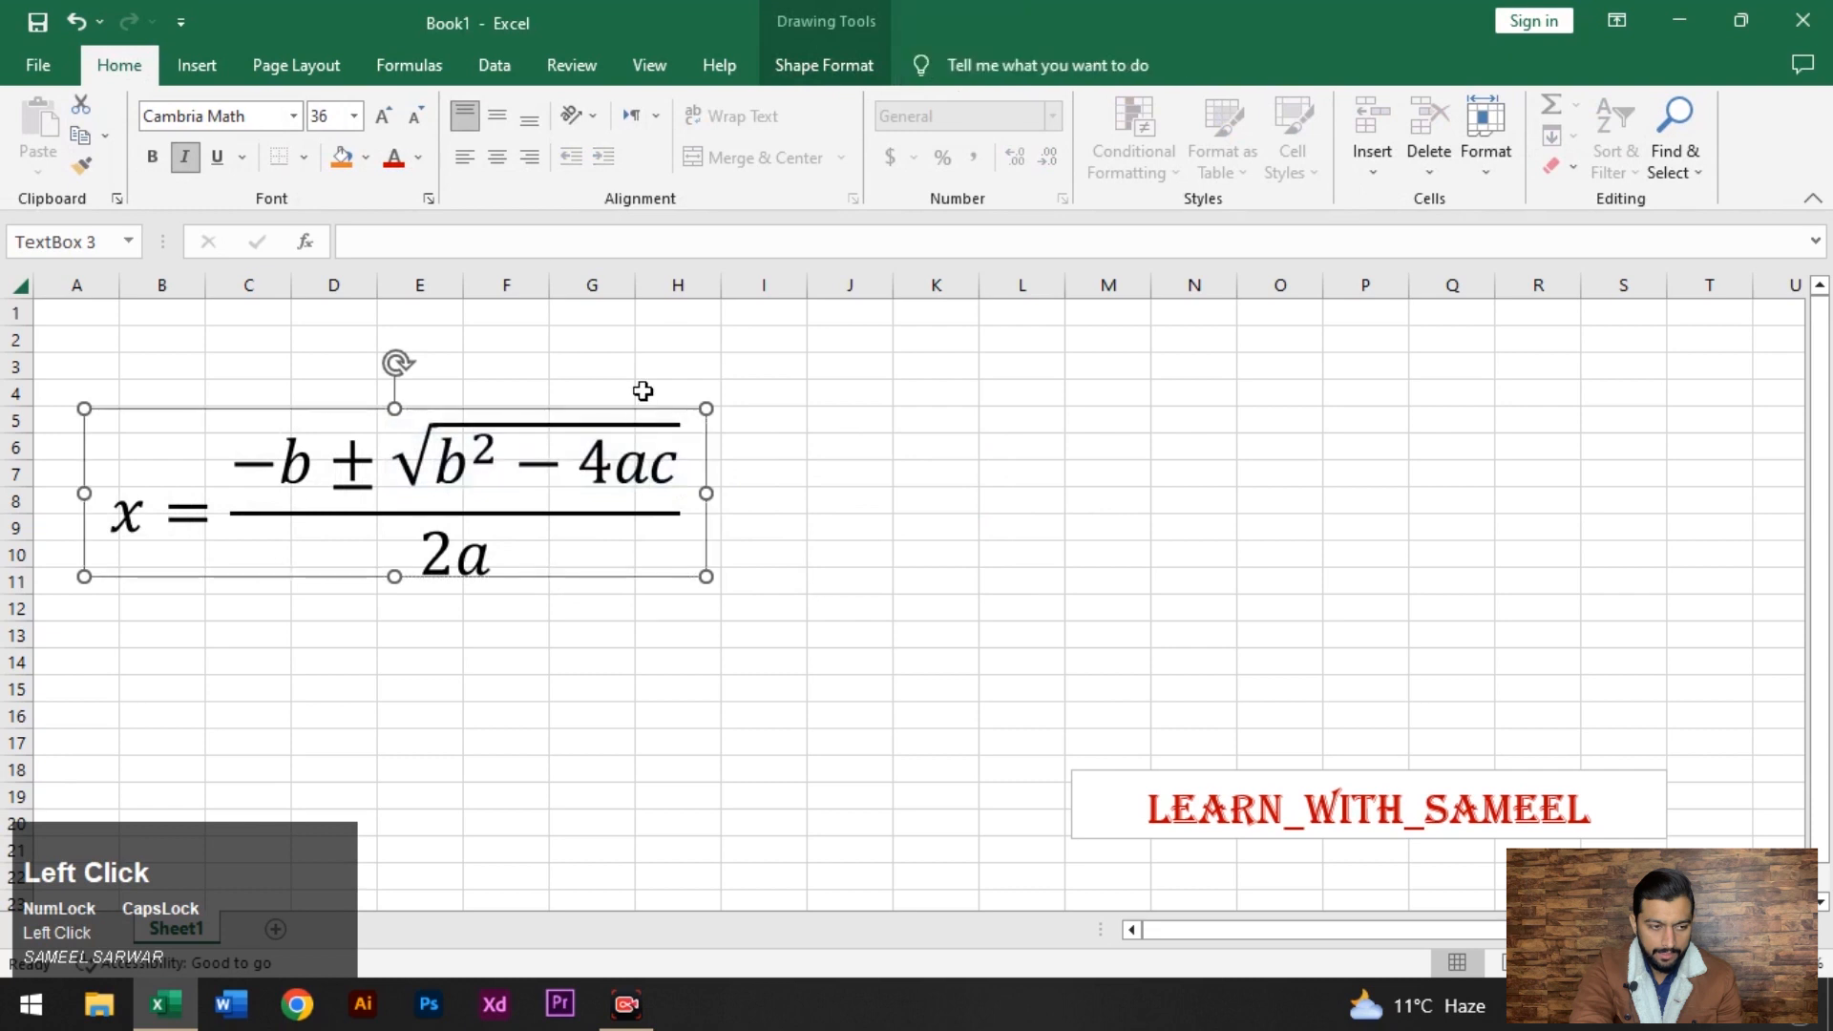
# Examine the shape formatting tools and the equation tools offered for the quadratic formula.
pyautogui.click(805, 76)
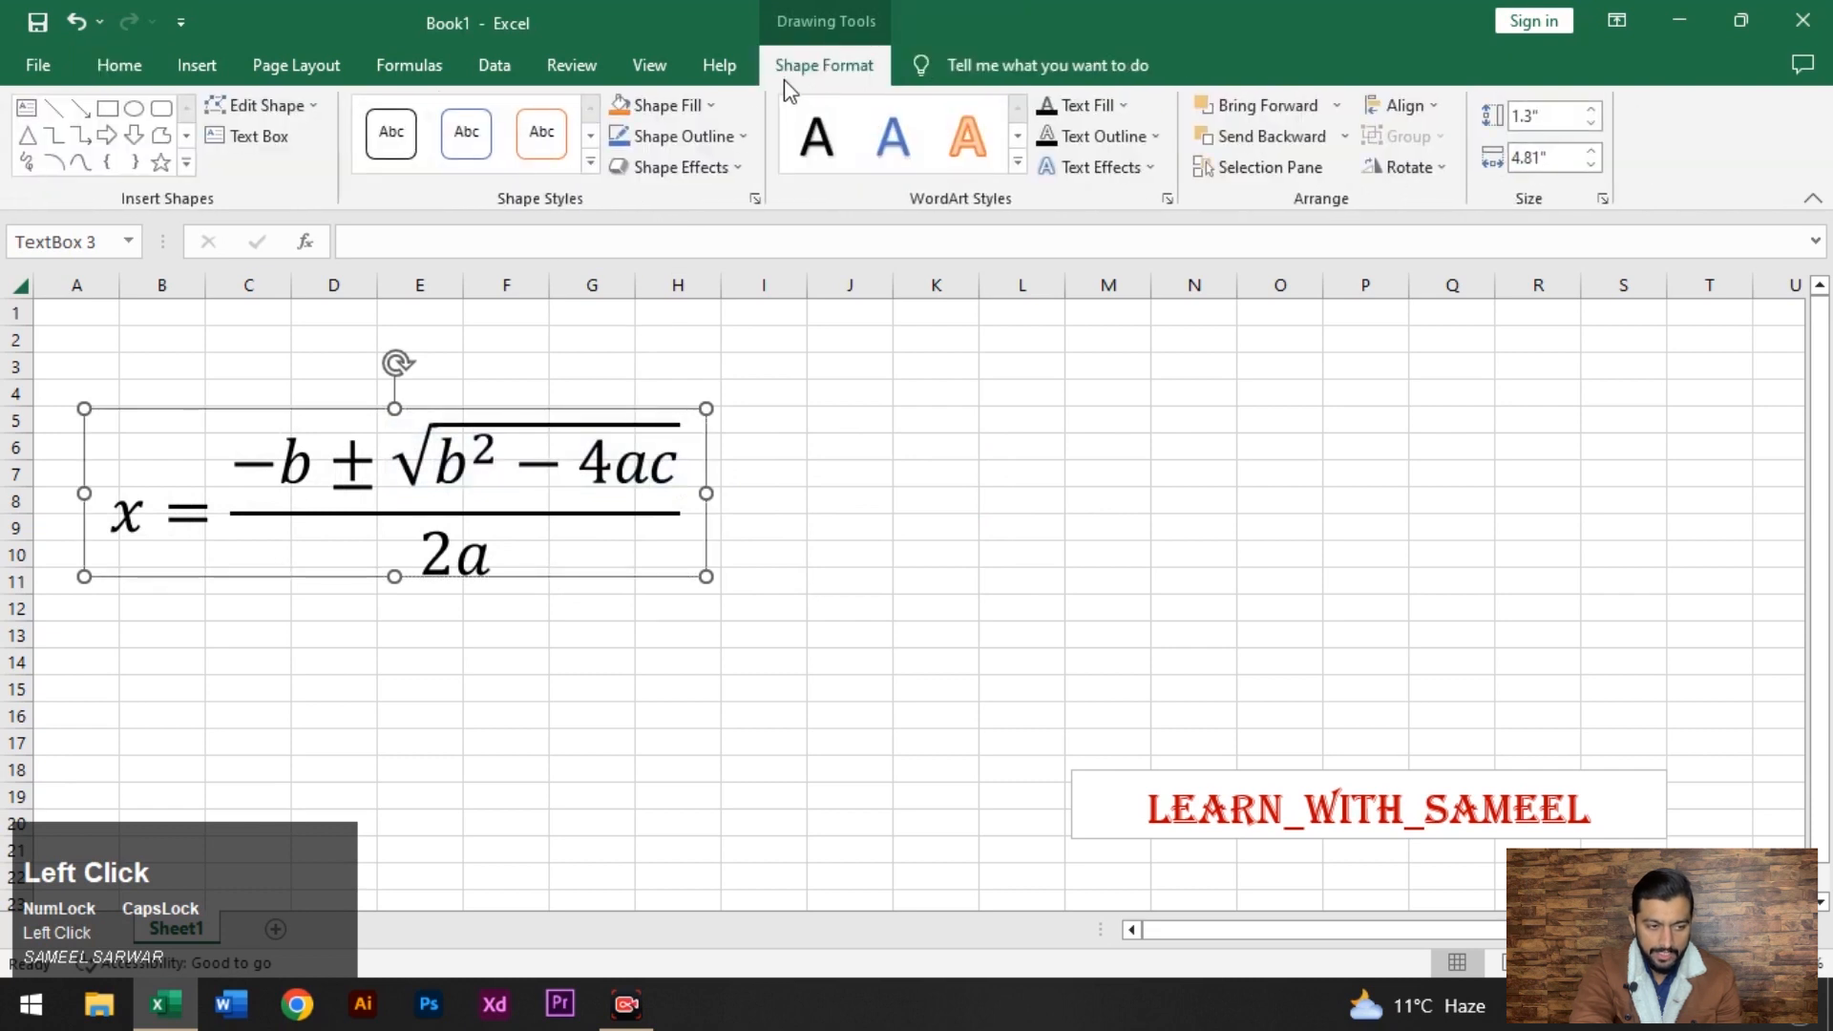
pyautogui.moveTo(570, 473); pyautogui.dragTo(595, 478)
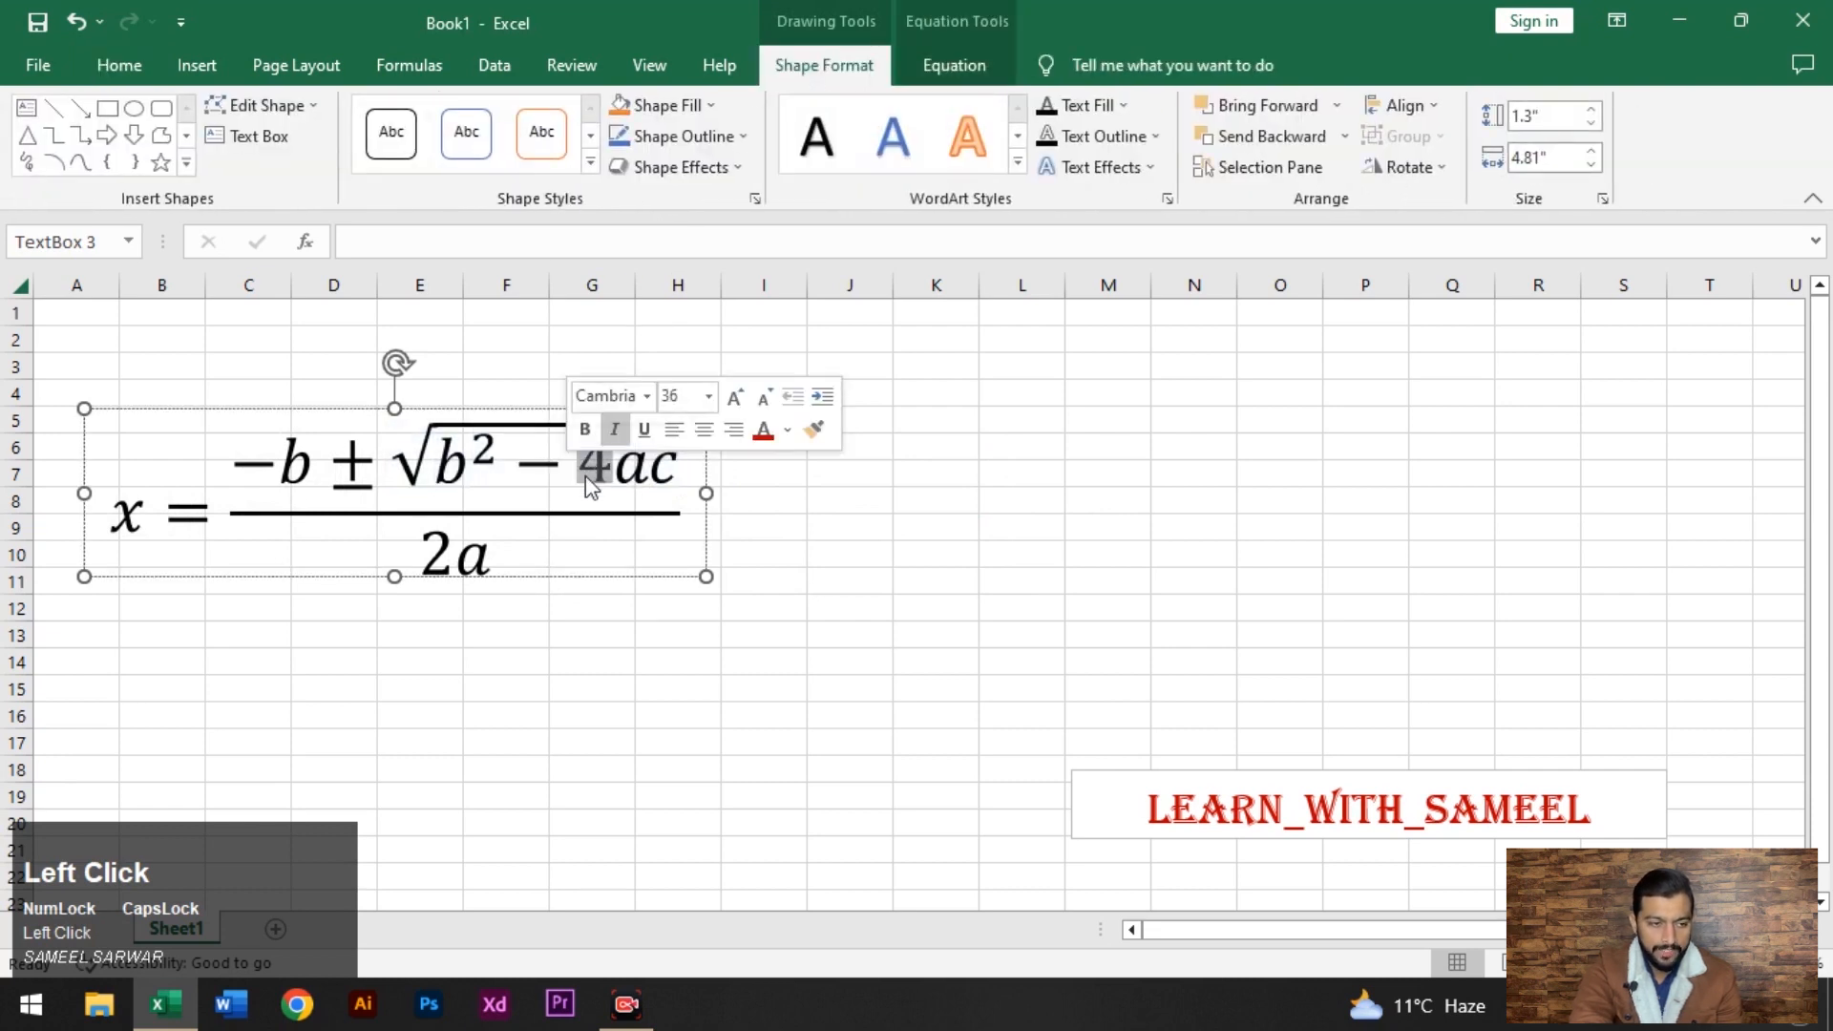
pyautogui.click(590, 485)
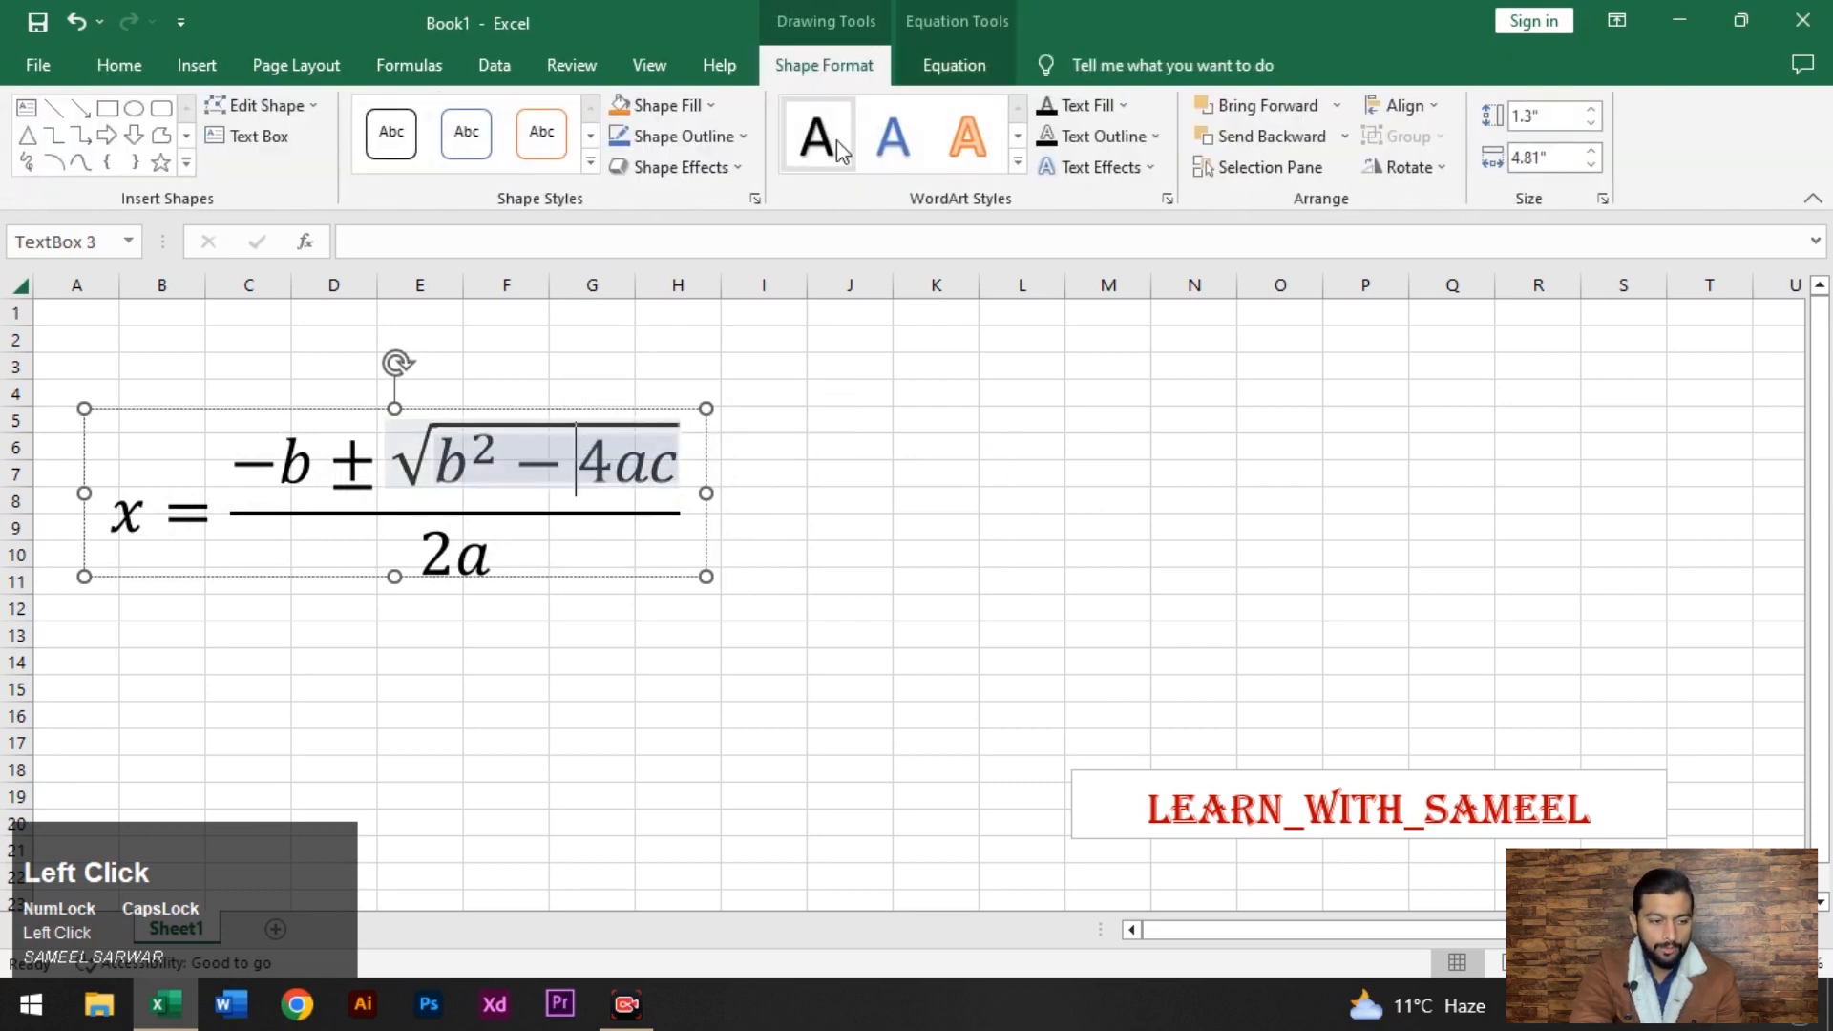
pyautogui.click(959, 63)
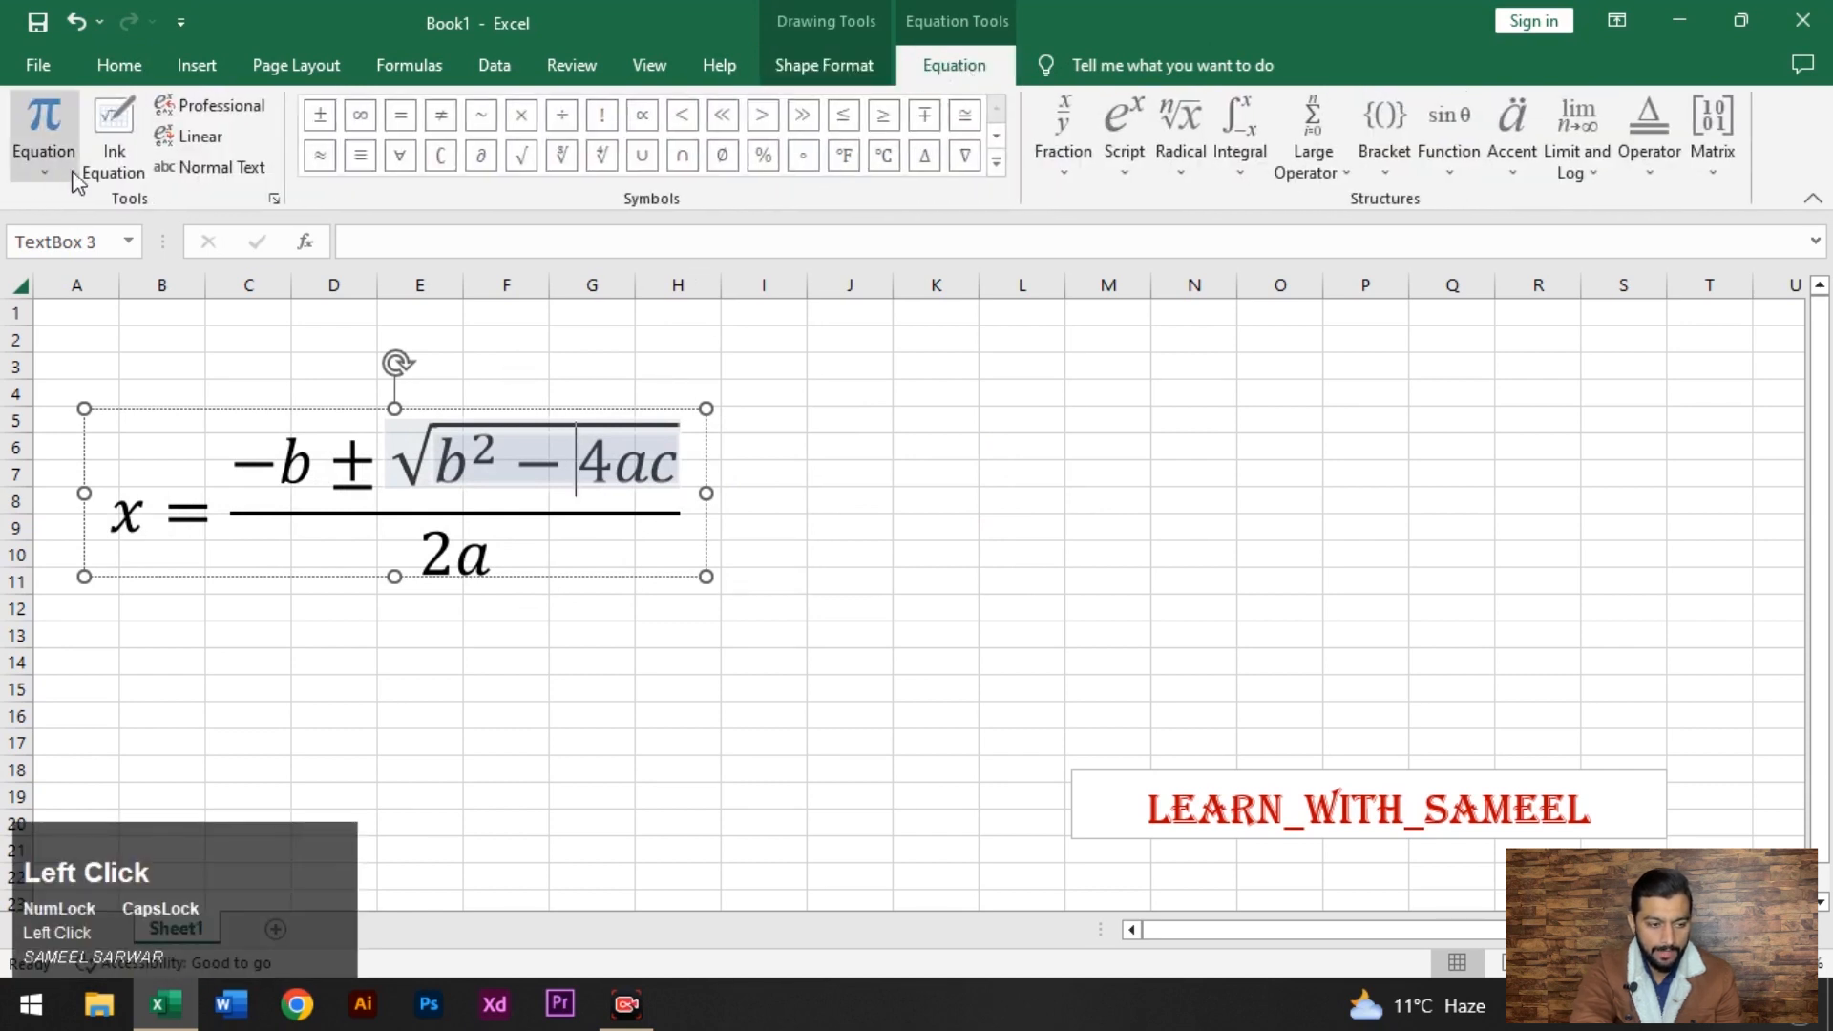
# Delete the quadratic formula box from the worksheet.
pyautogui.click(673, 413)
pyautogui.press('Delete')
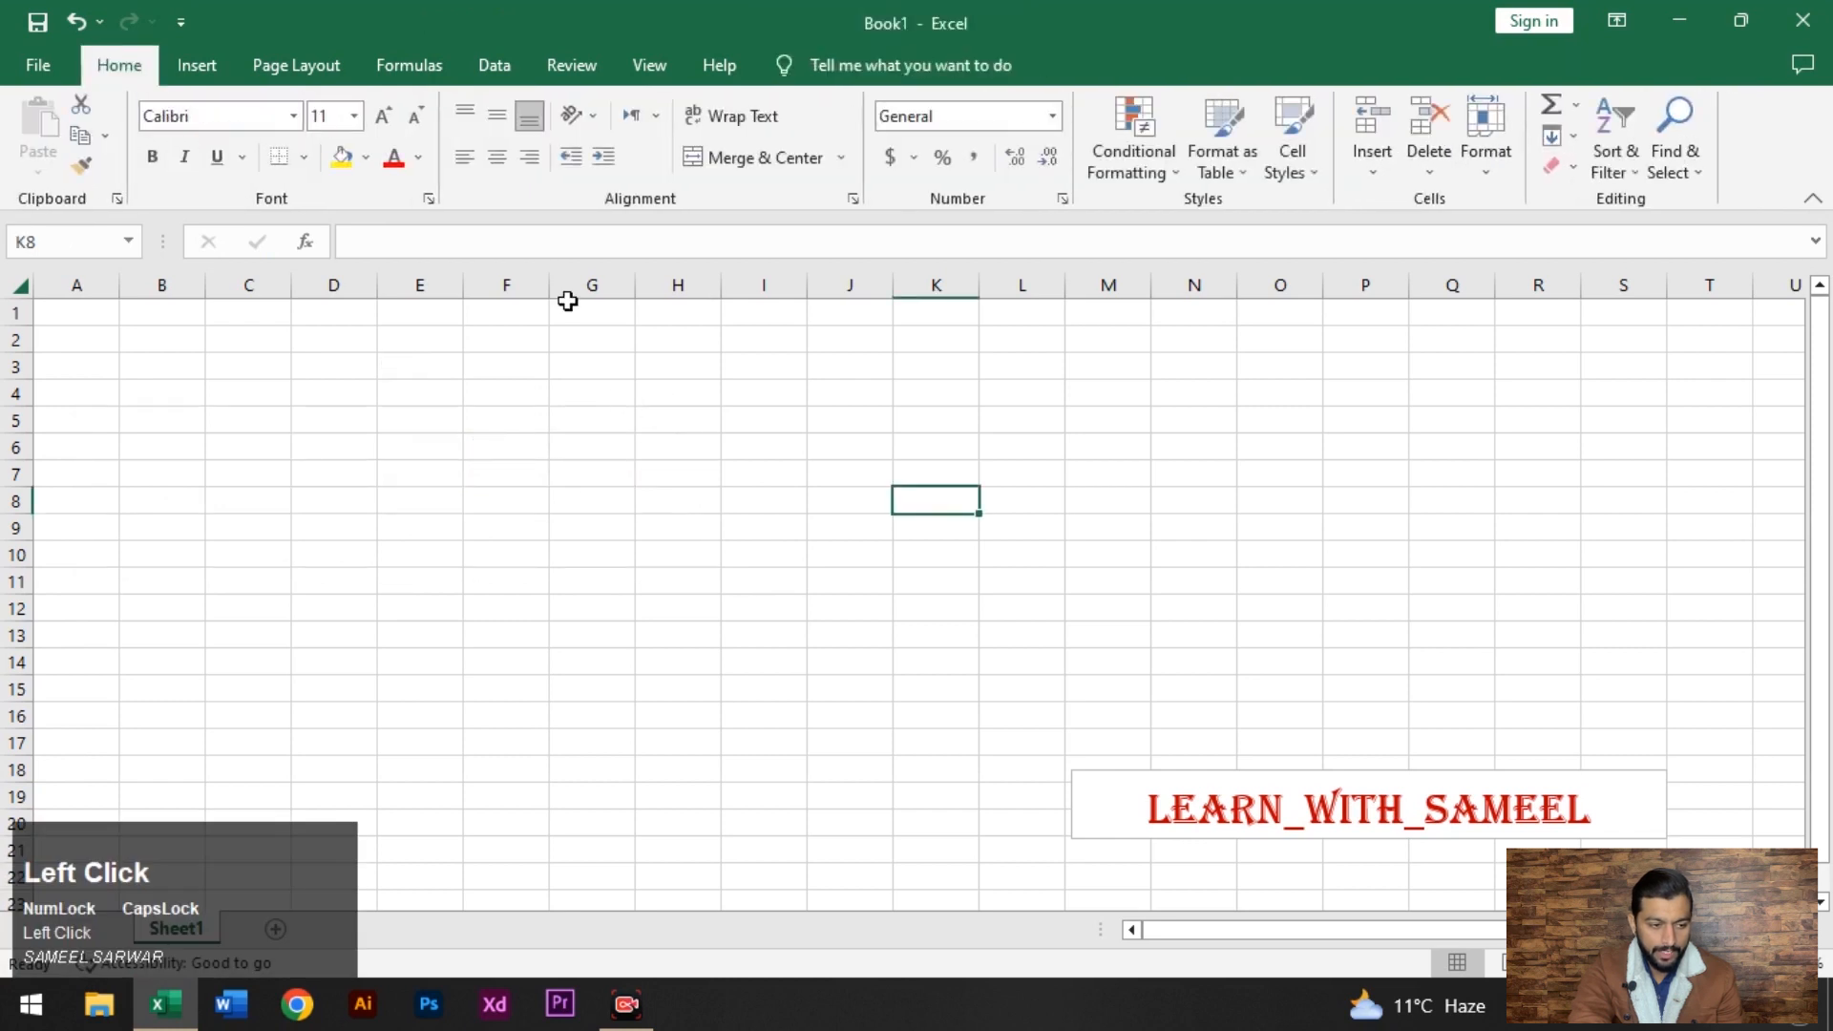
# Insert a handwritten x as an ink equation and place its box across columns F to J in row 6.
pyautogui.click(208, 67)
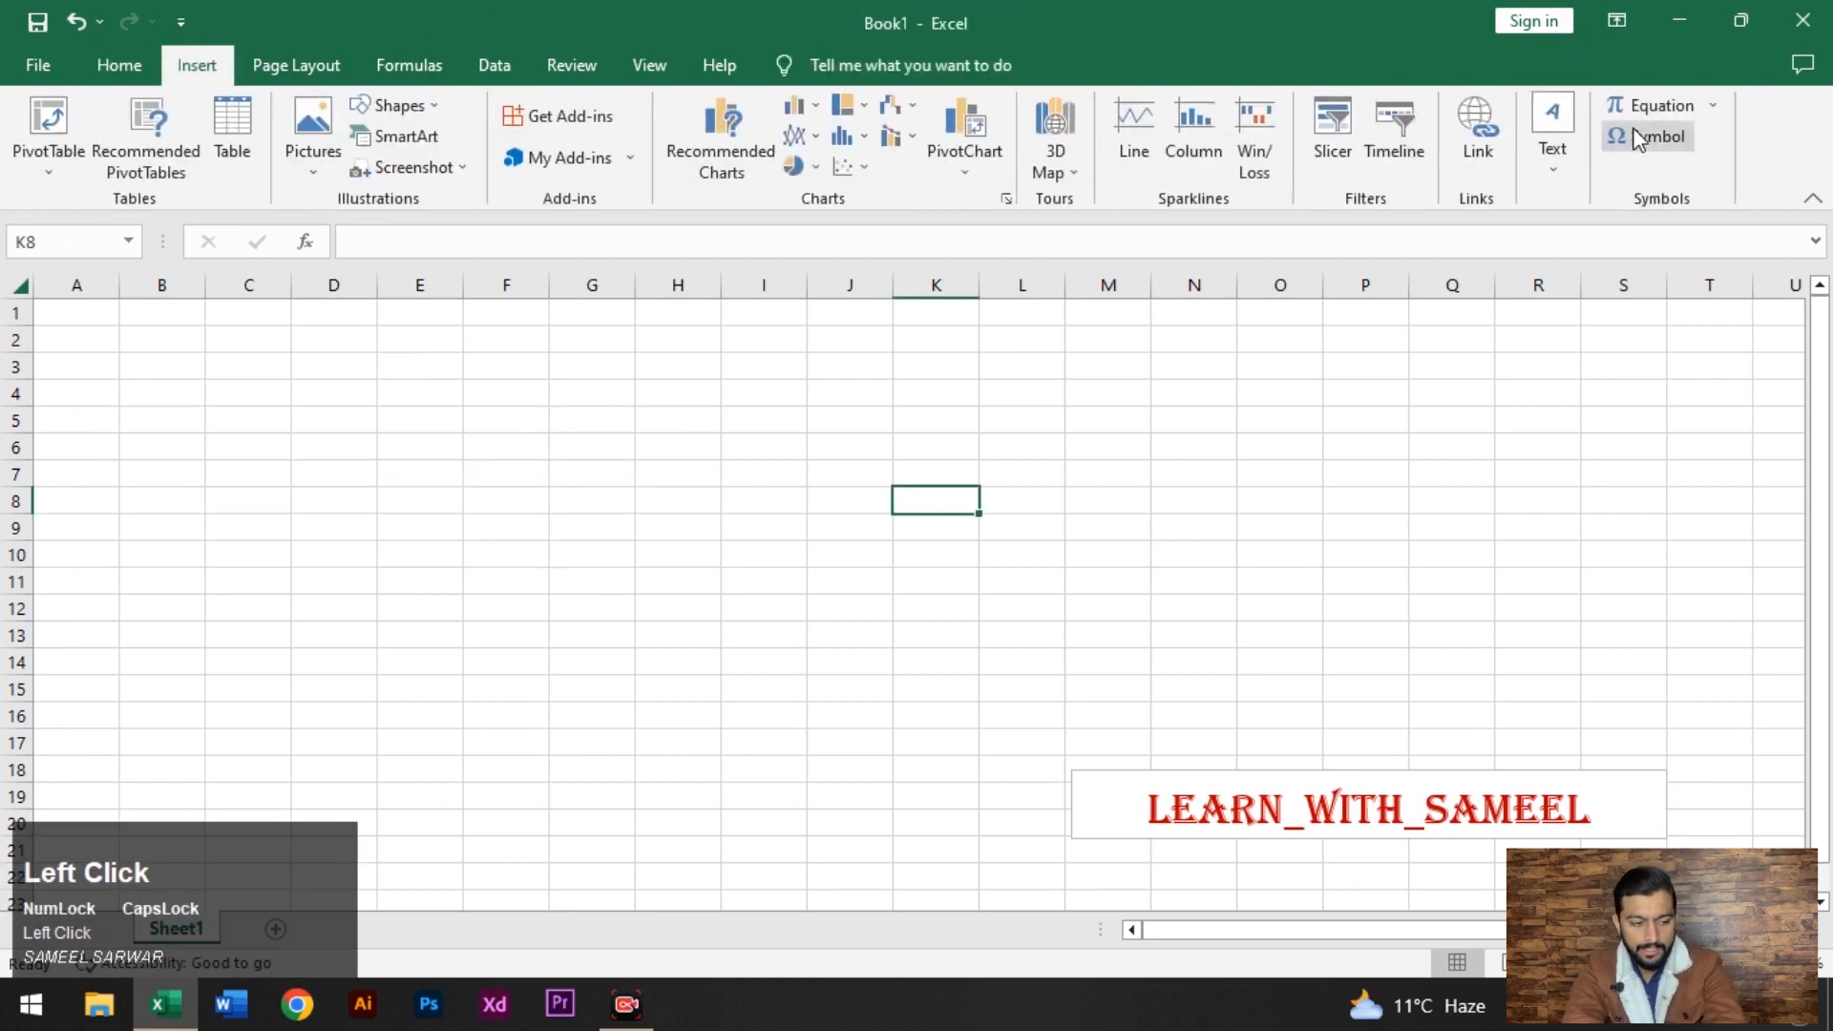
pyautogui.click(1716, 107)
pyautogui.click(1381, 863)
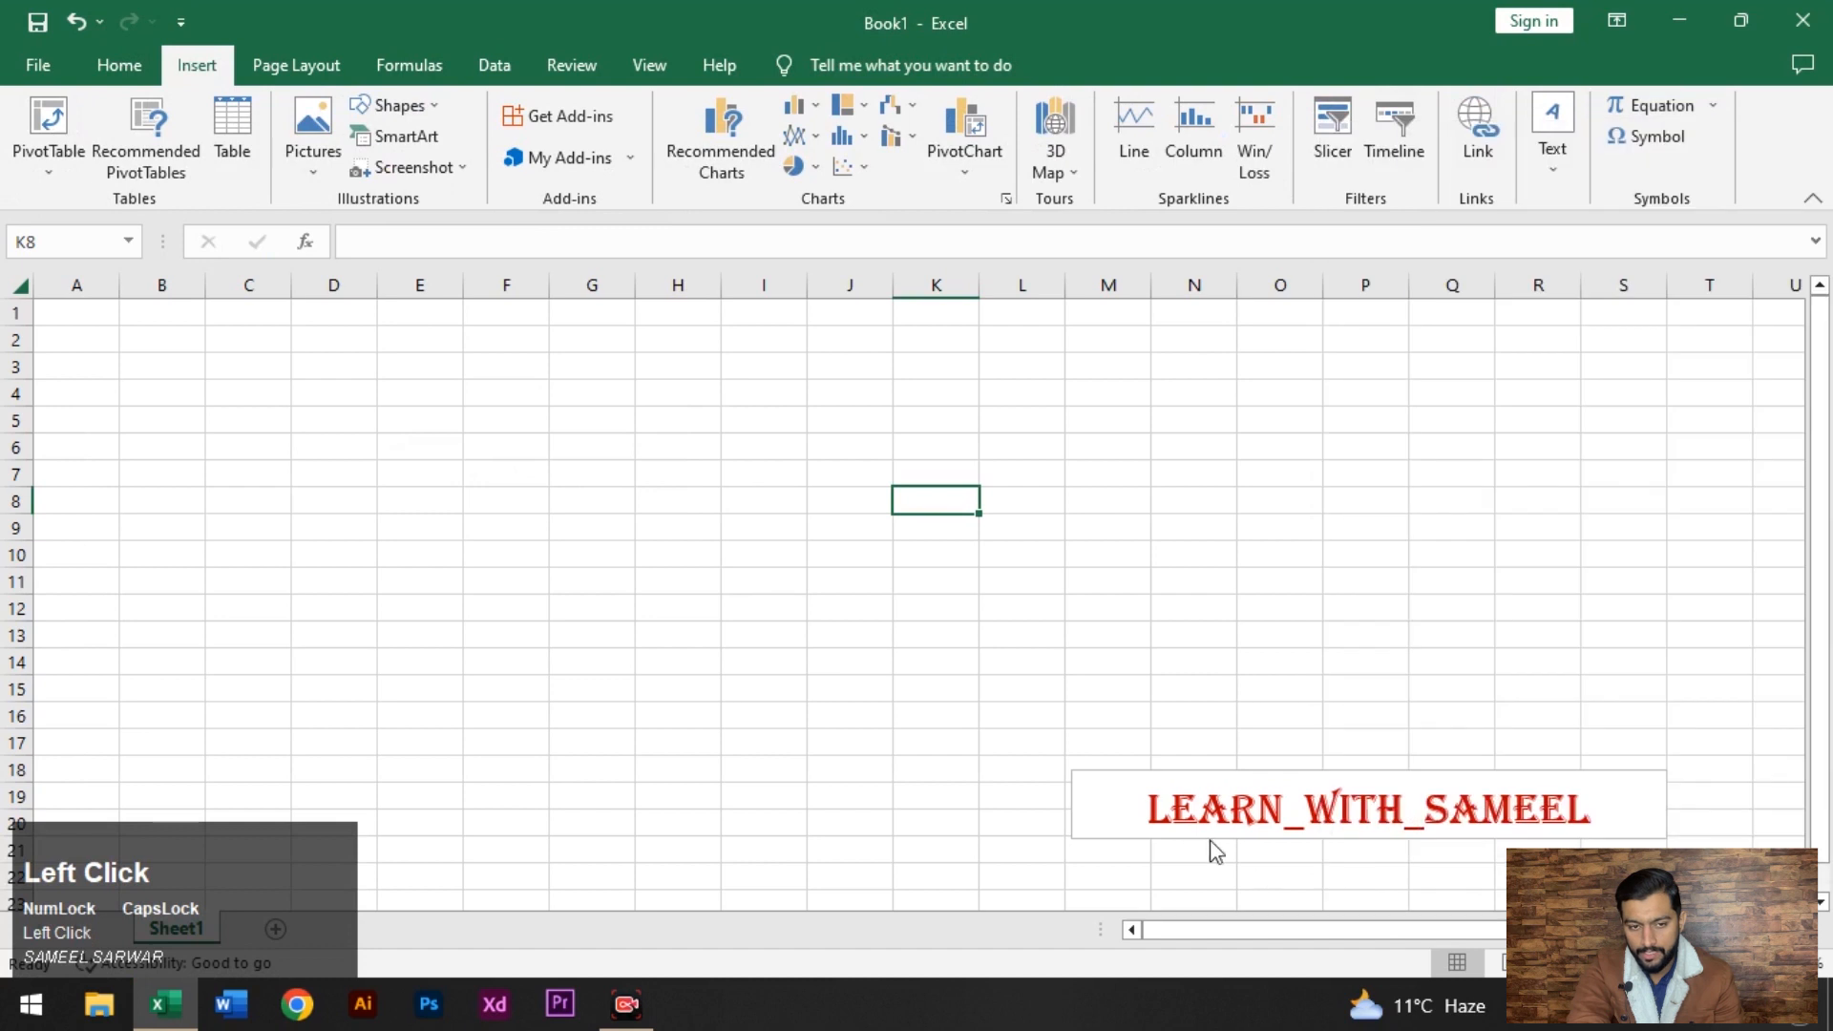
pyautogui.moveTo(1047, 363); pyautogui.dragTo(555, 300)
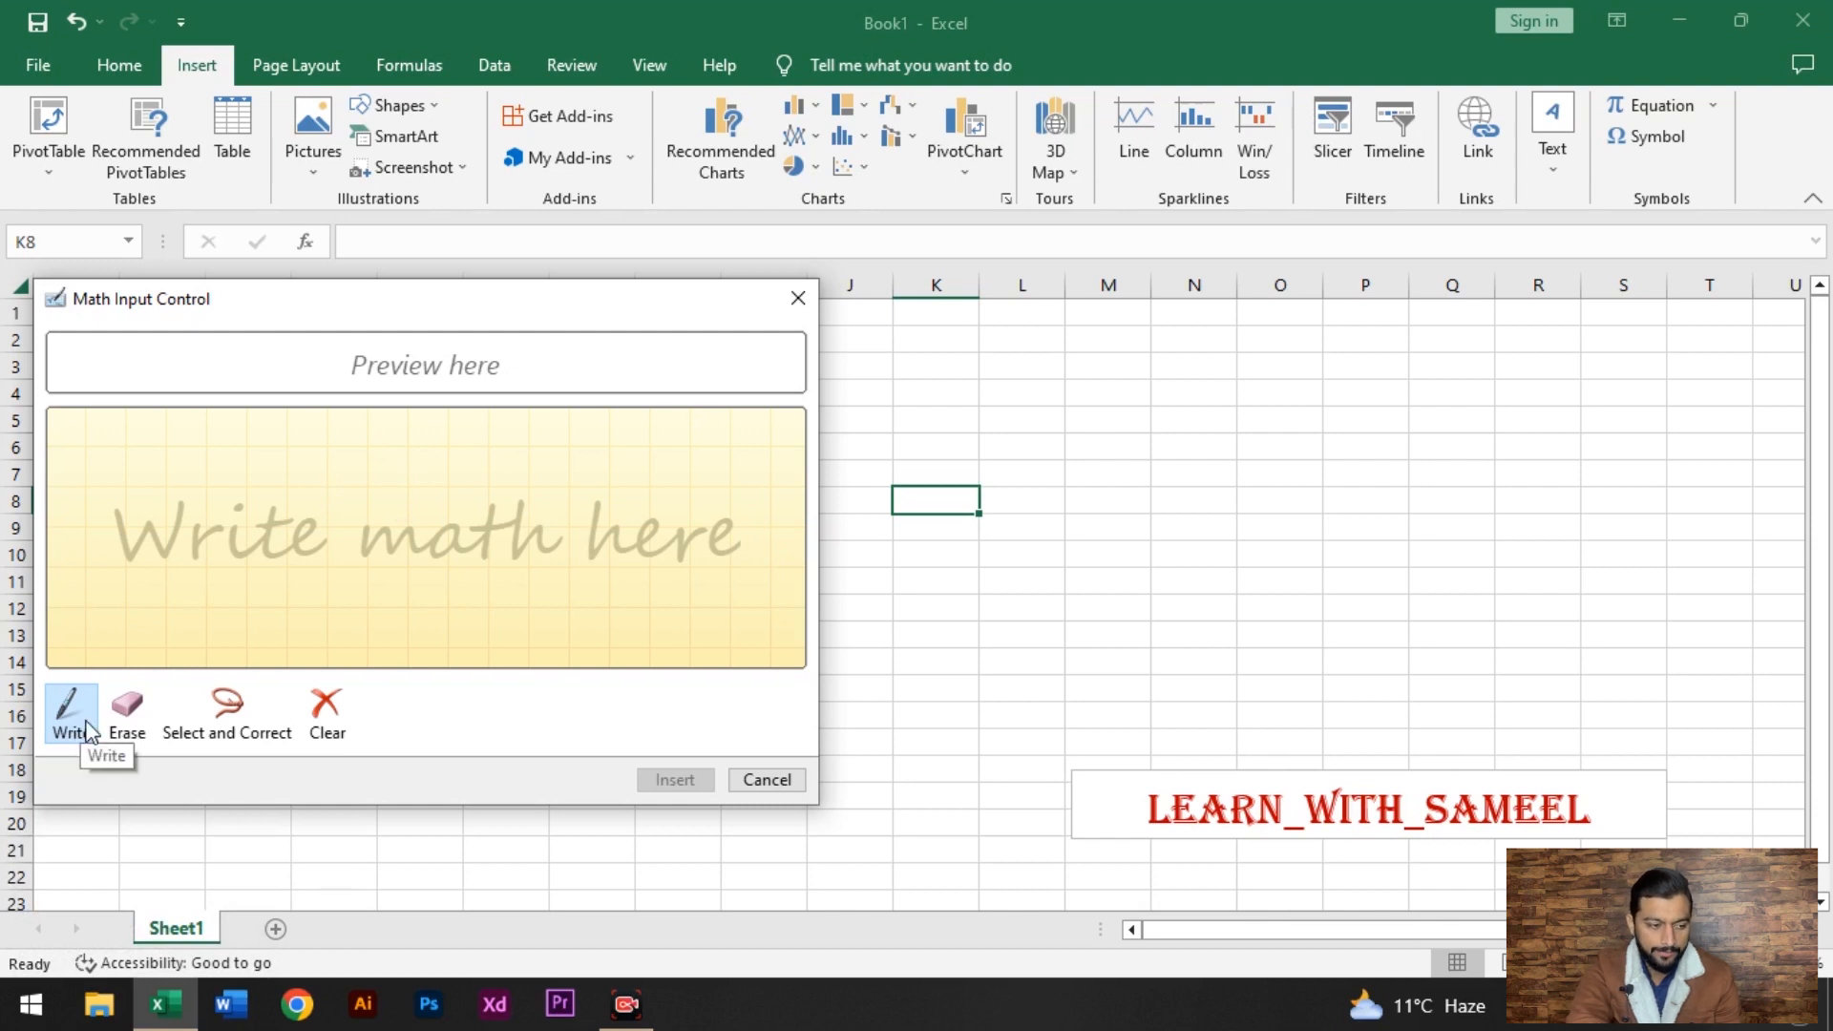
pyautogui.moveTo(410, 459); pyautogui.dragTo(305, 582)
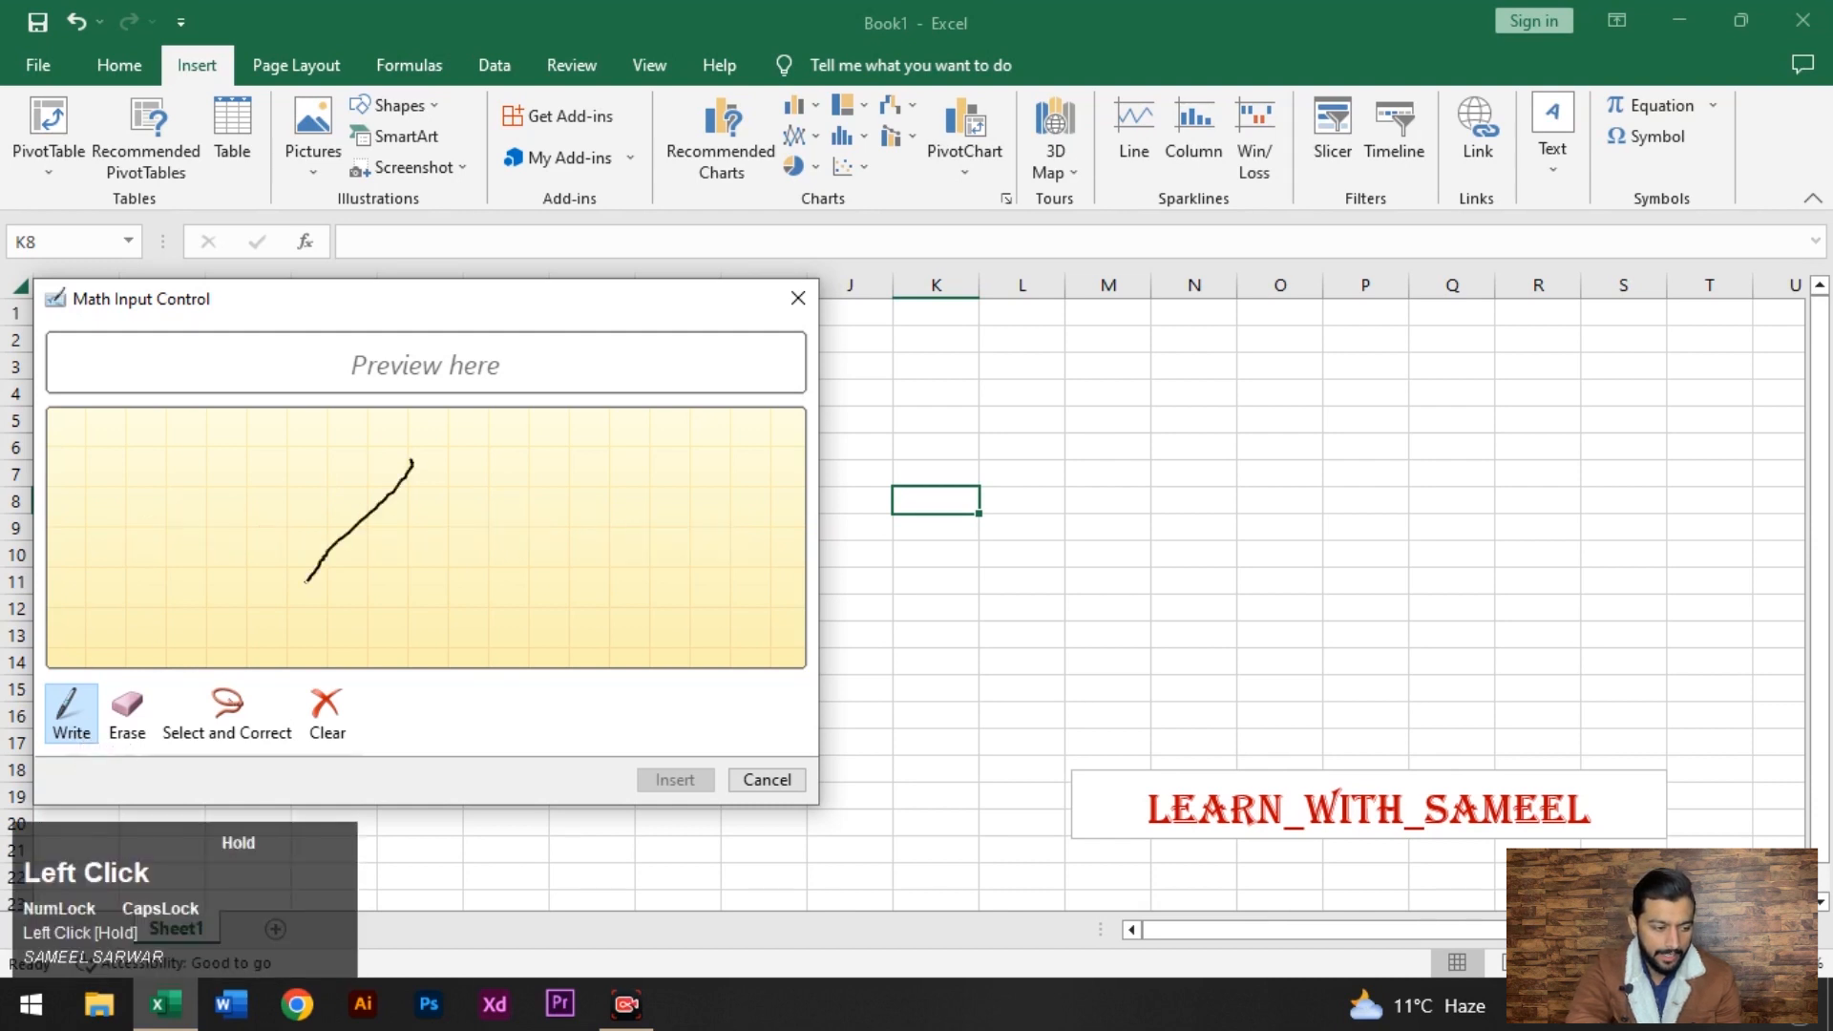
pyautogui.moveTo(317, 471); pyautogui.dragTo(405, 593)
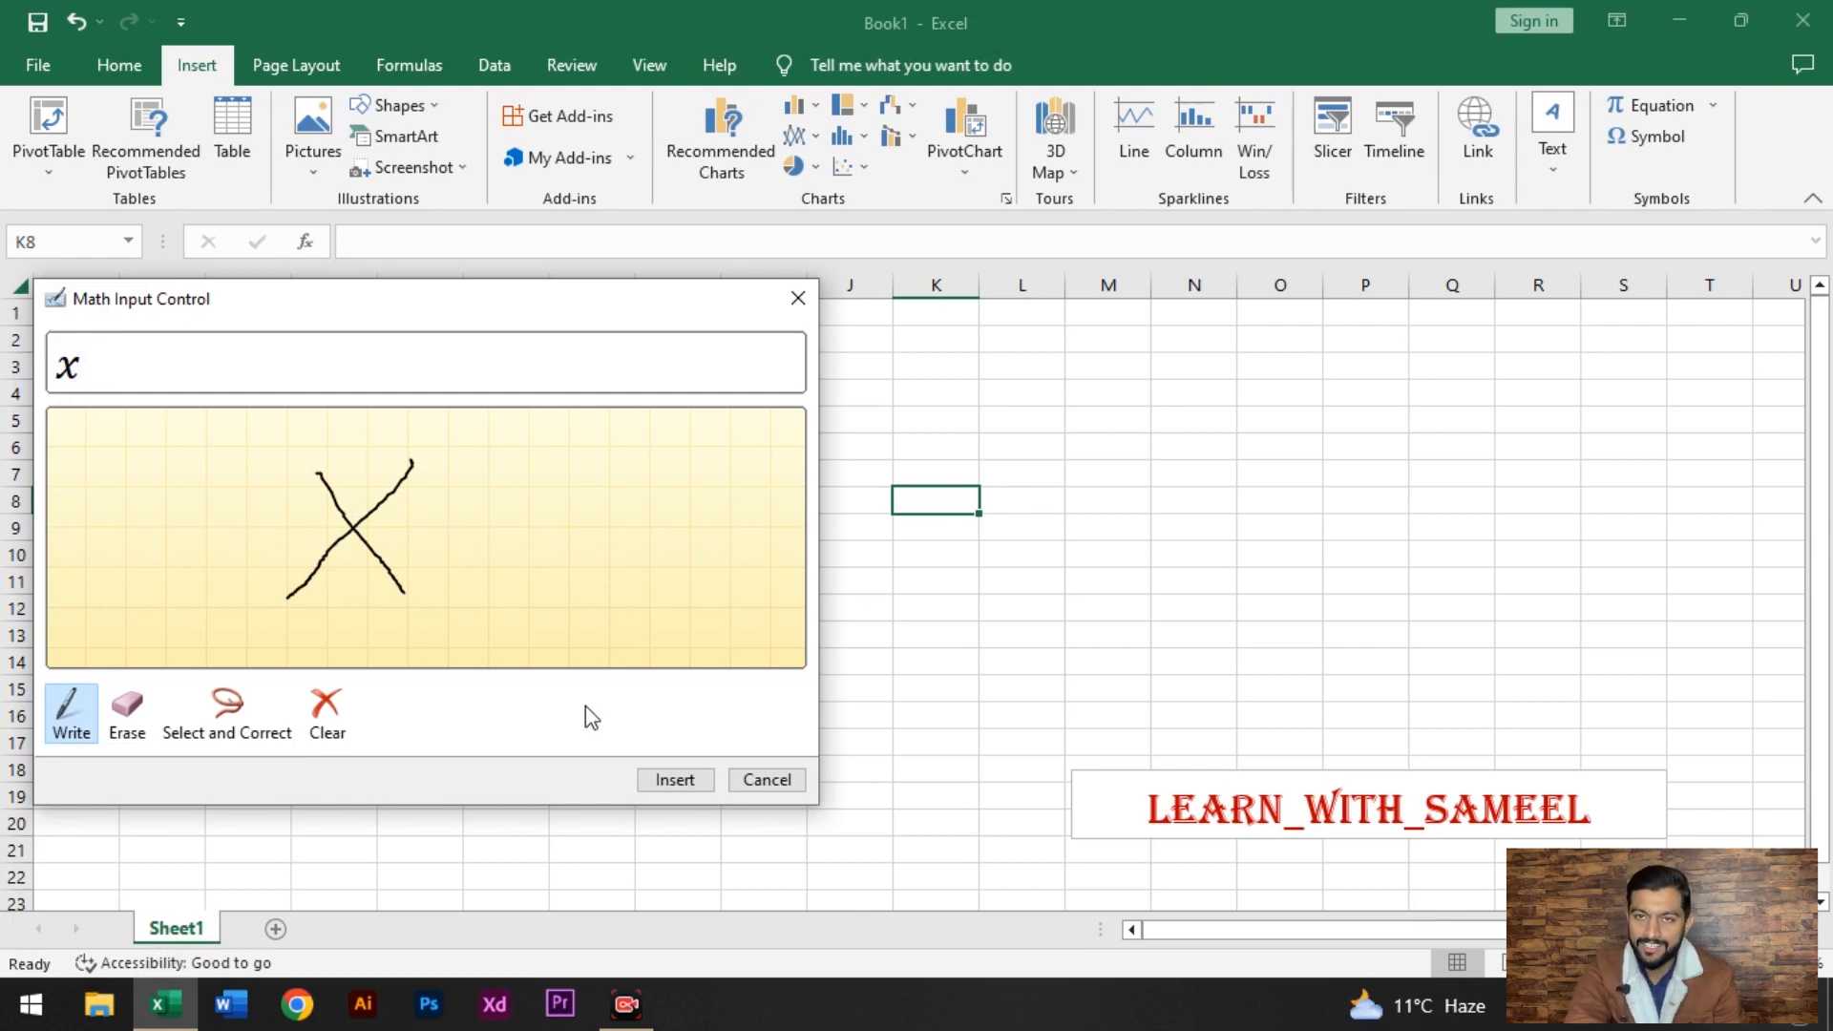
pyautogui.click(672, 780)
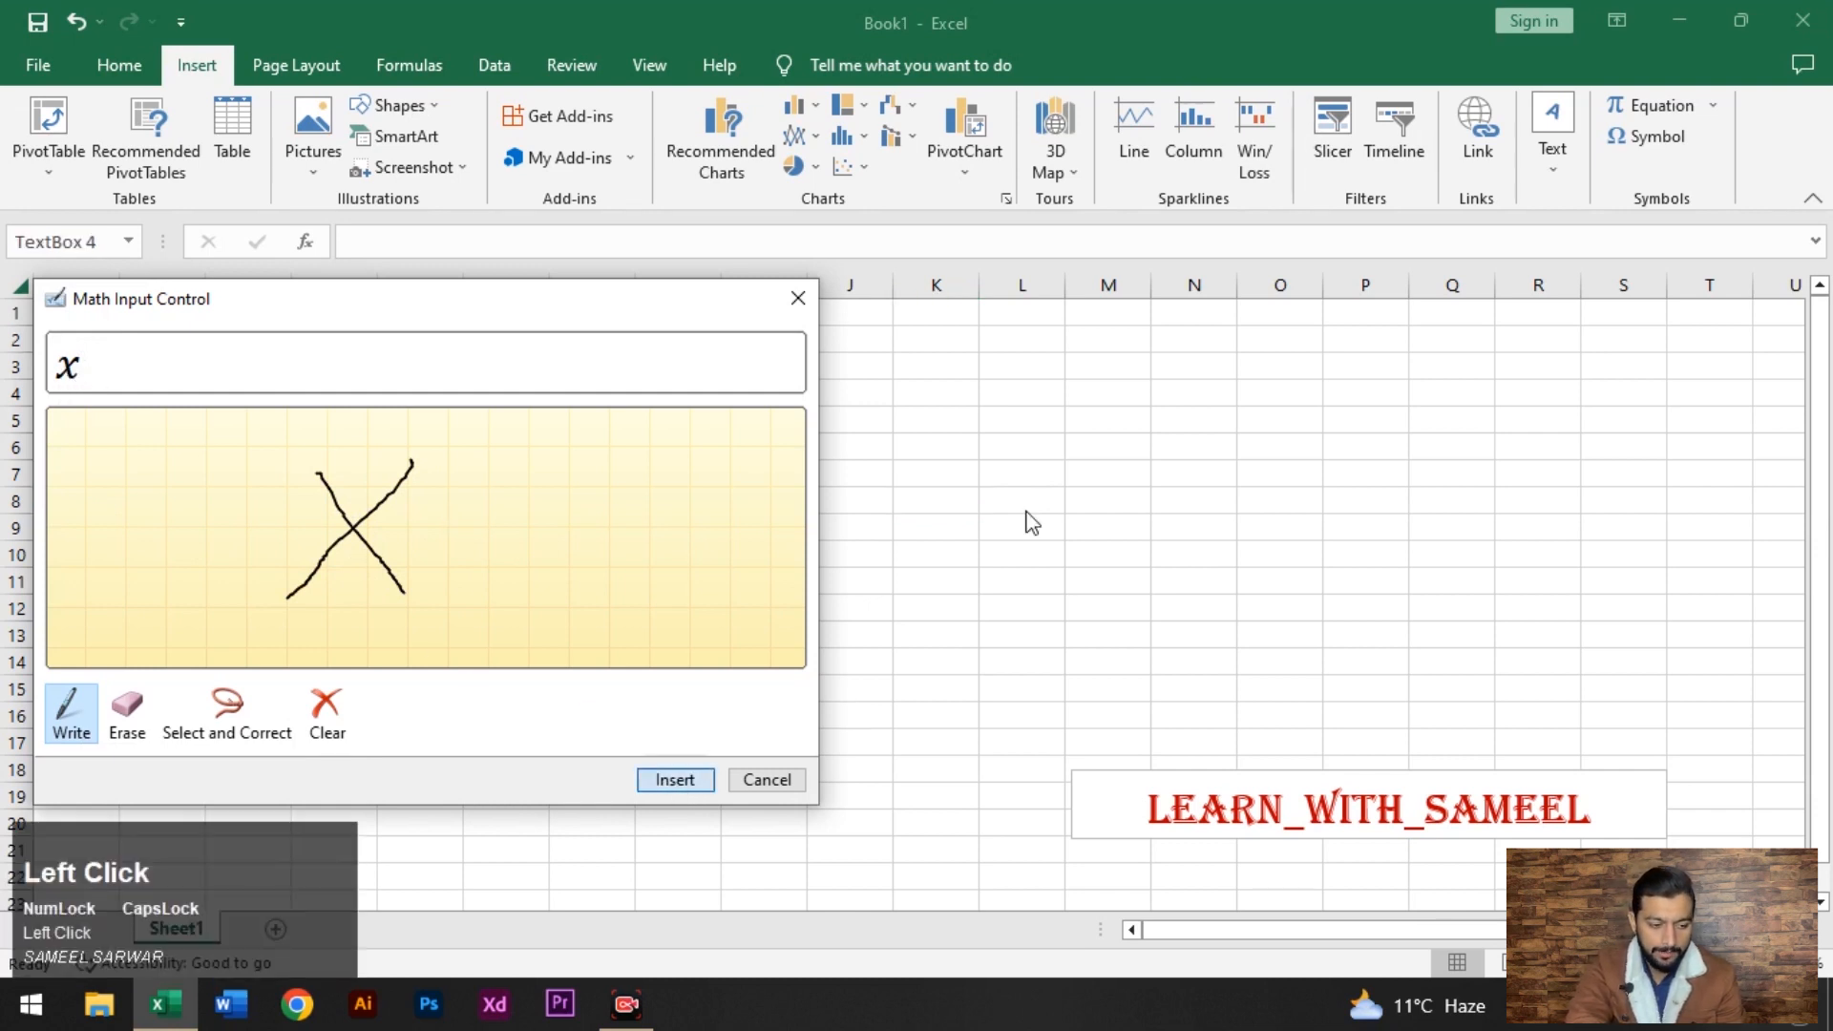
pyautogui.moveTo(849, 541); pyautogui.dragTo(480, 441)
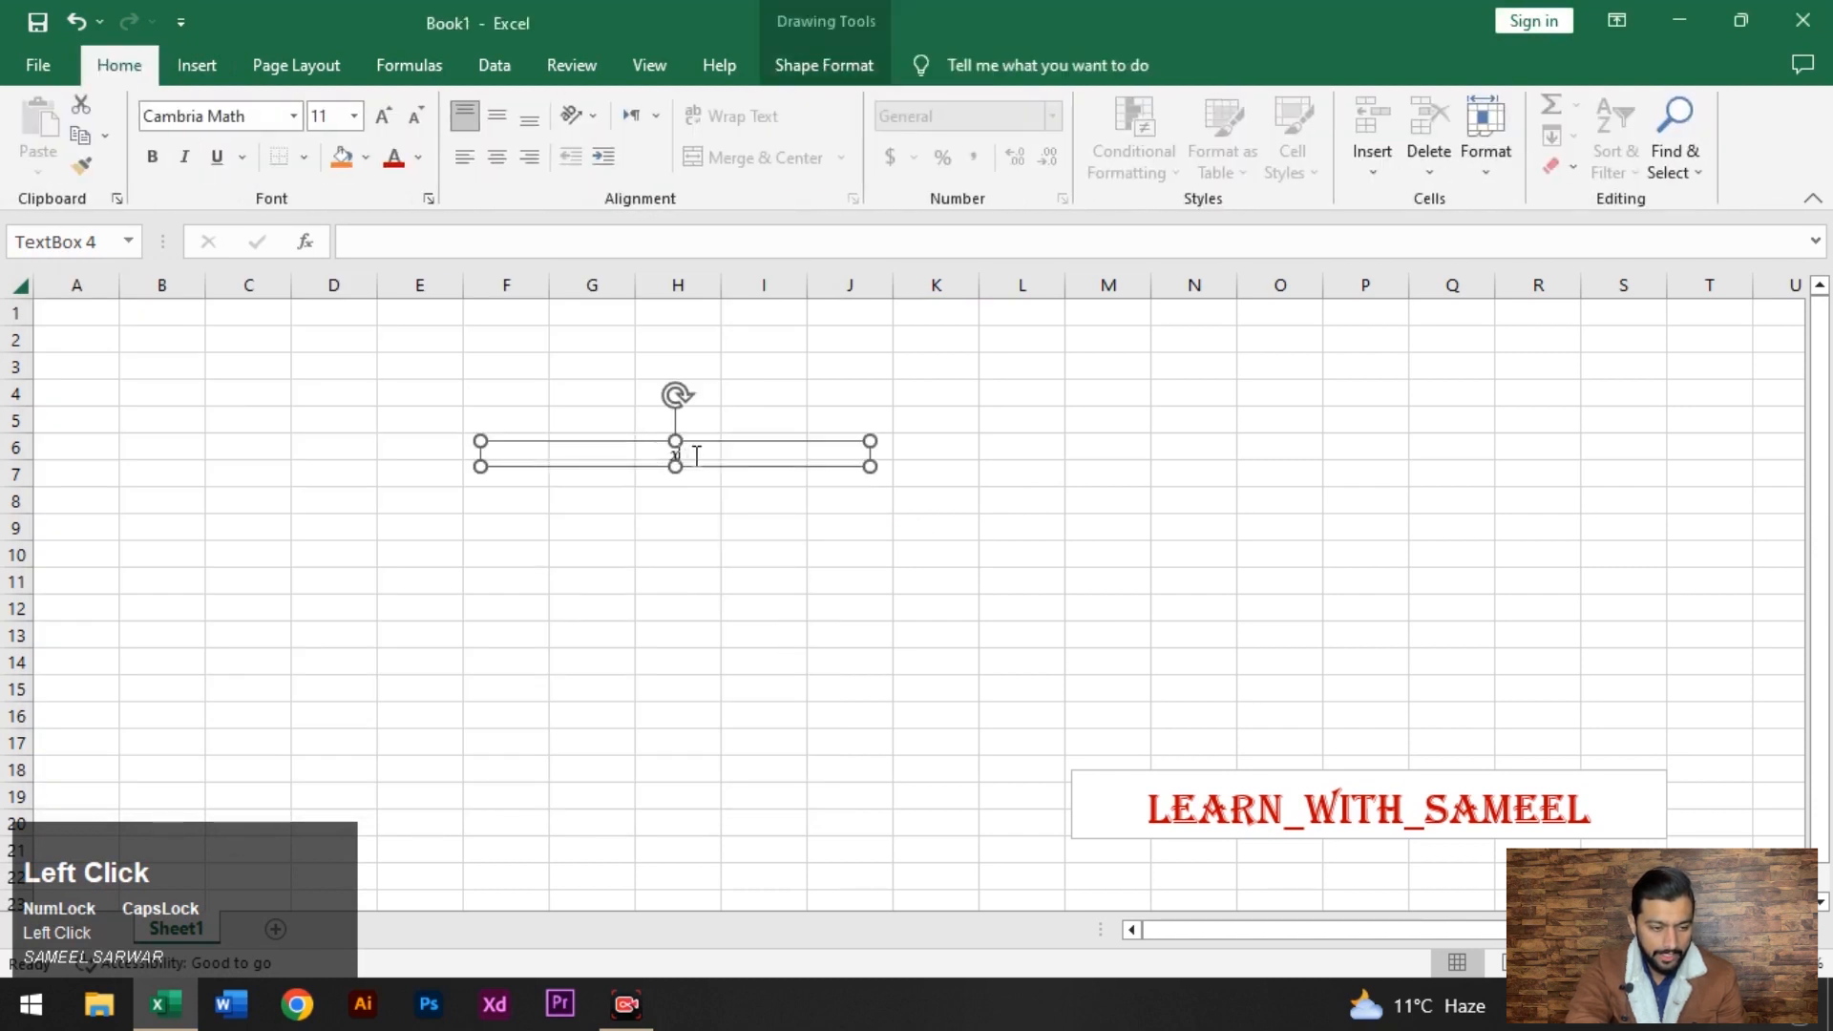
pyautogui.press('space')
pyautogui.click(197, 65)
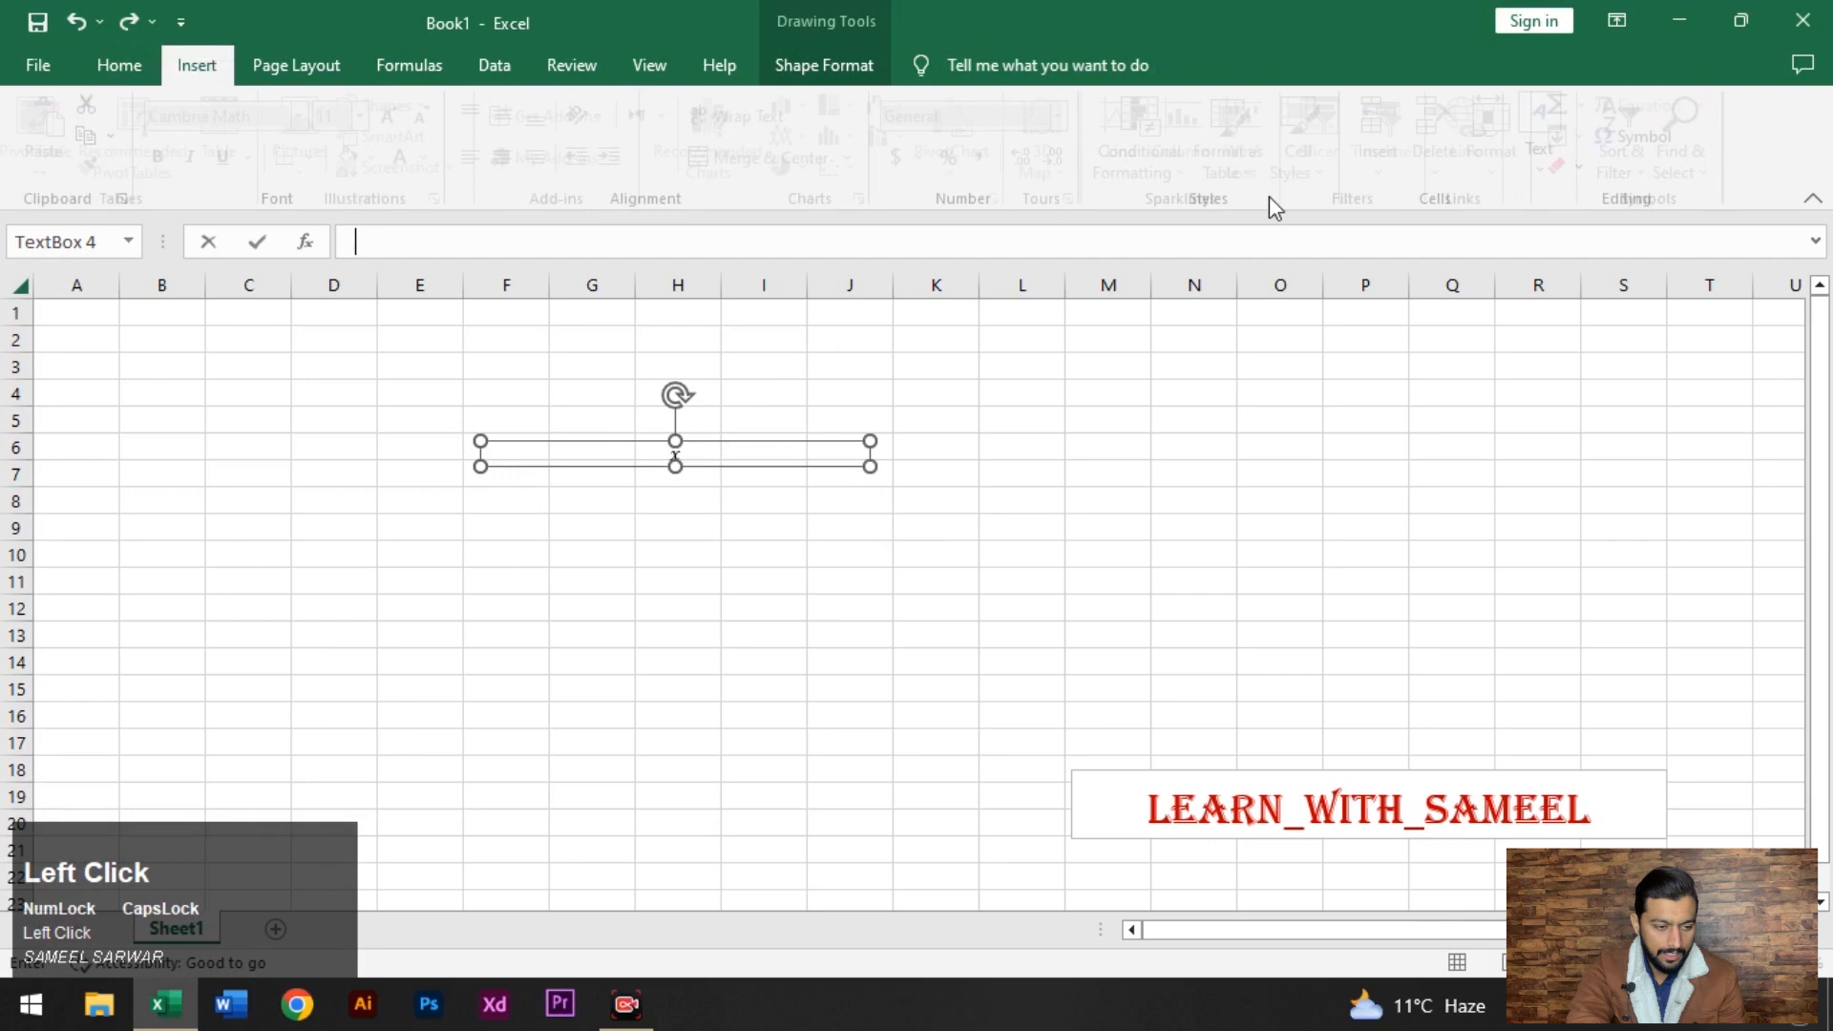
pyautogui.click(1652, 136)
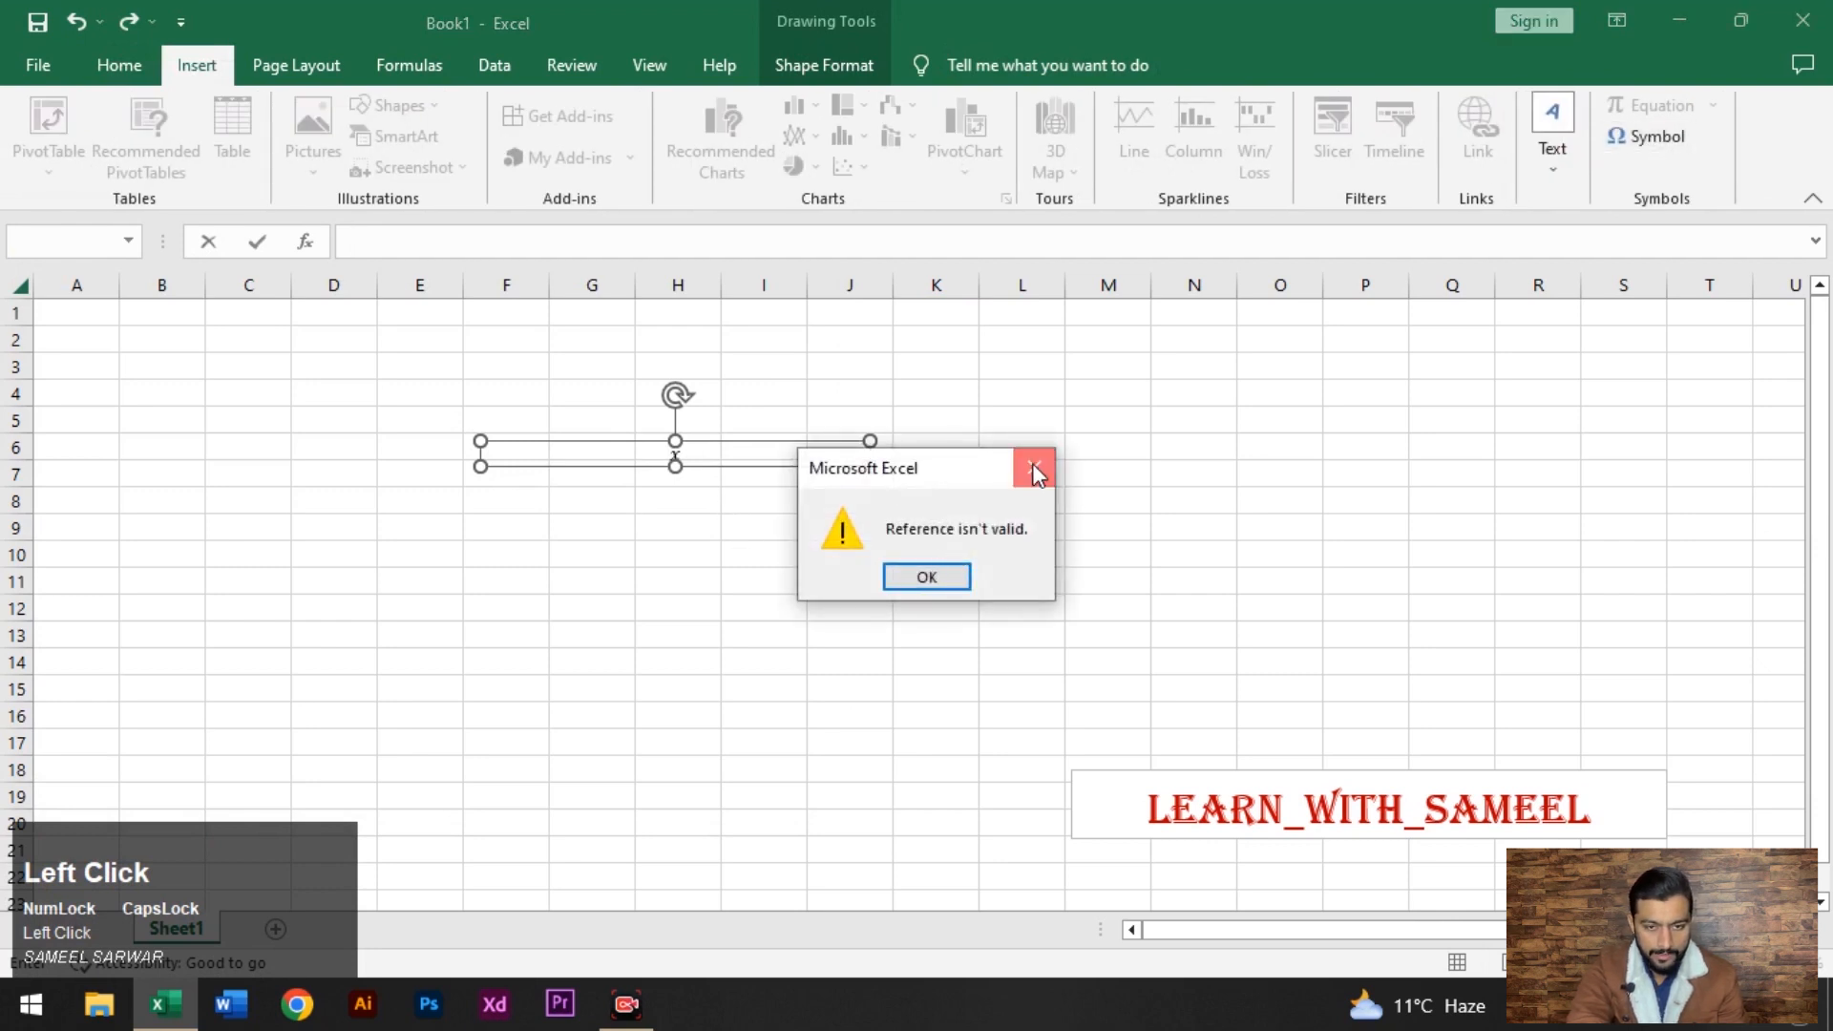
pyautogui.click(1035, 470)
pyautogui.click(965, 583)
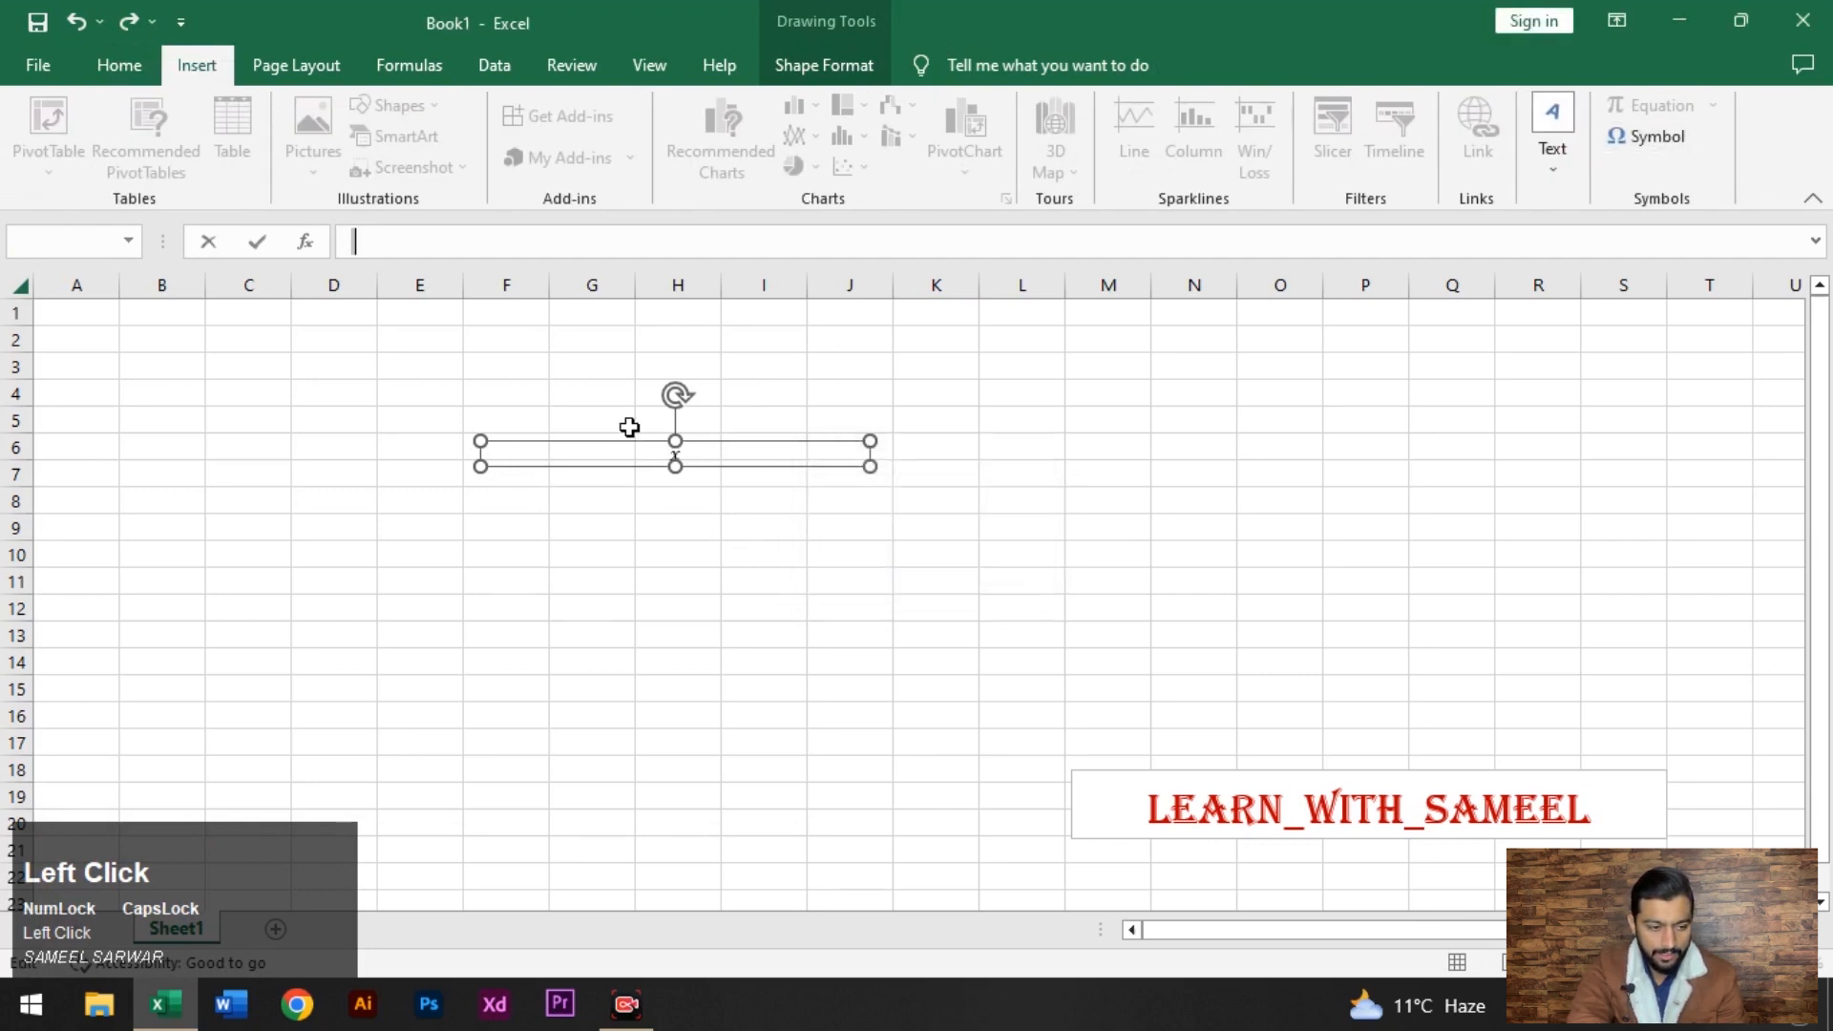
pyautogui.press('Return')
pyautogui.click(1035, 471)
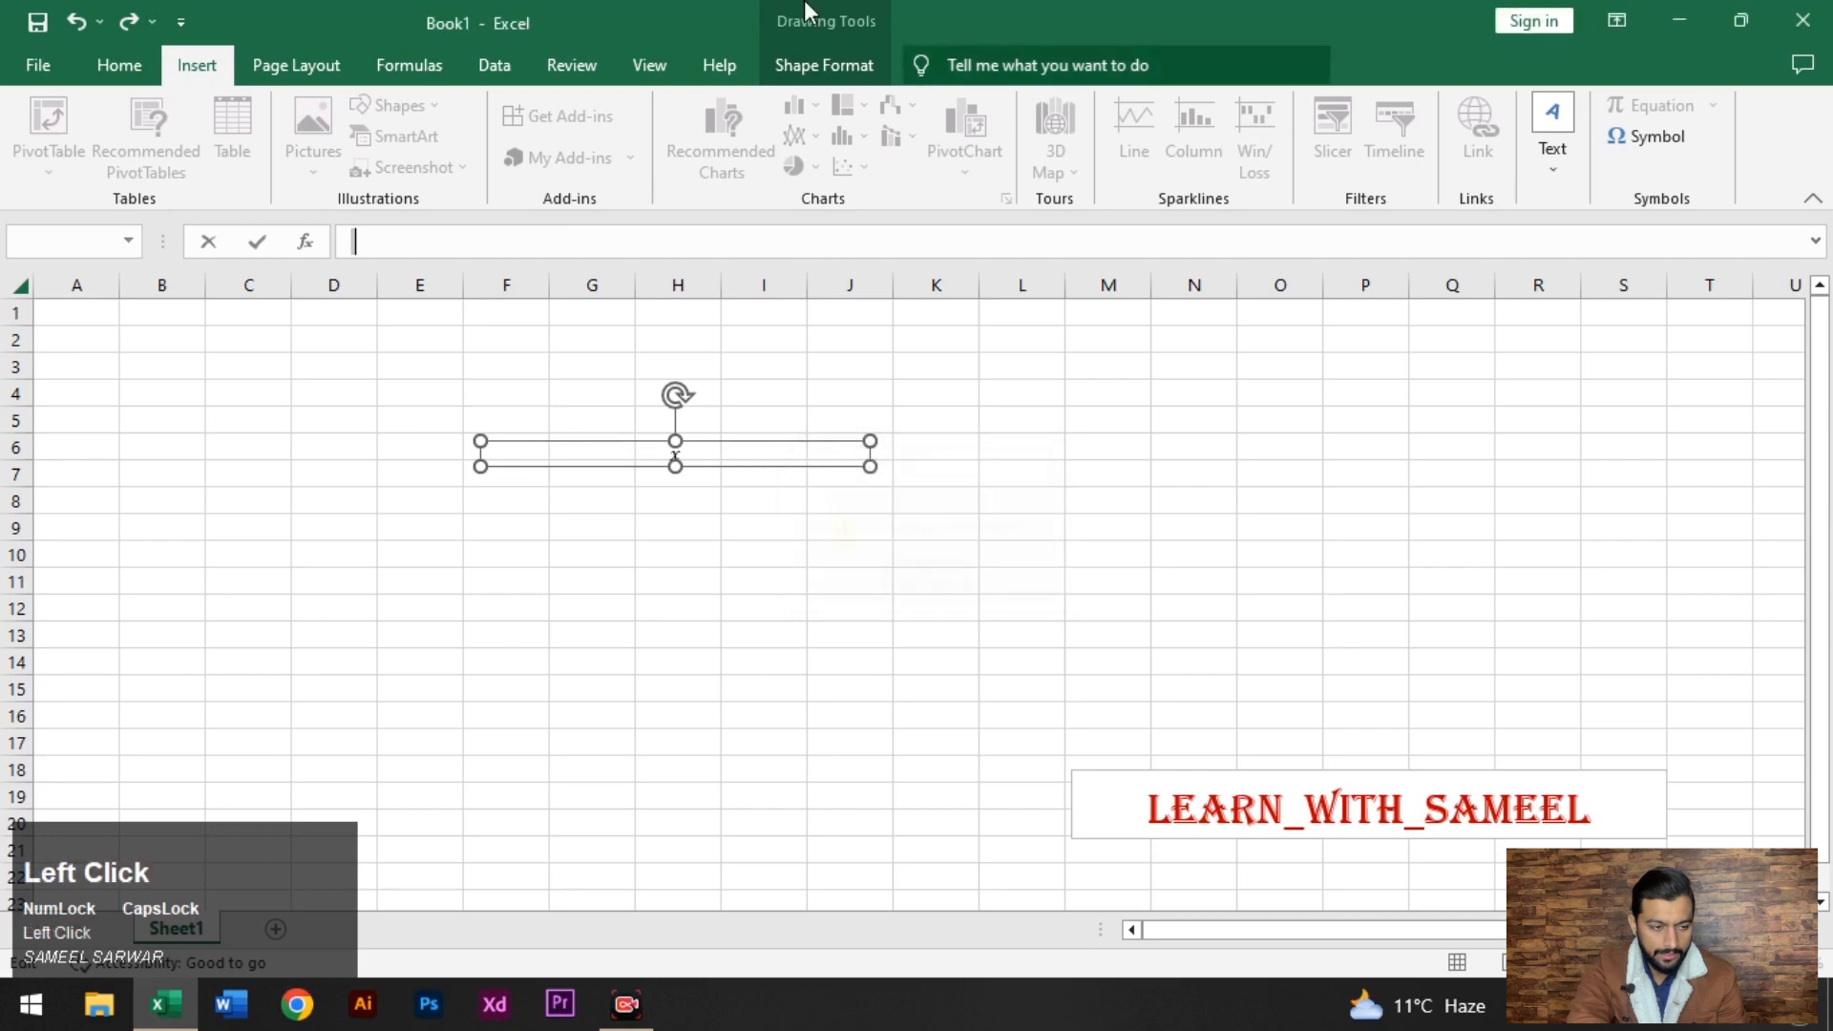
pyautogui.click(717, 64)
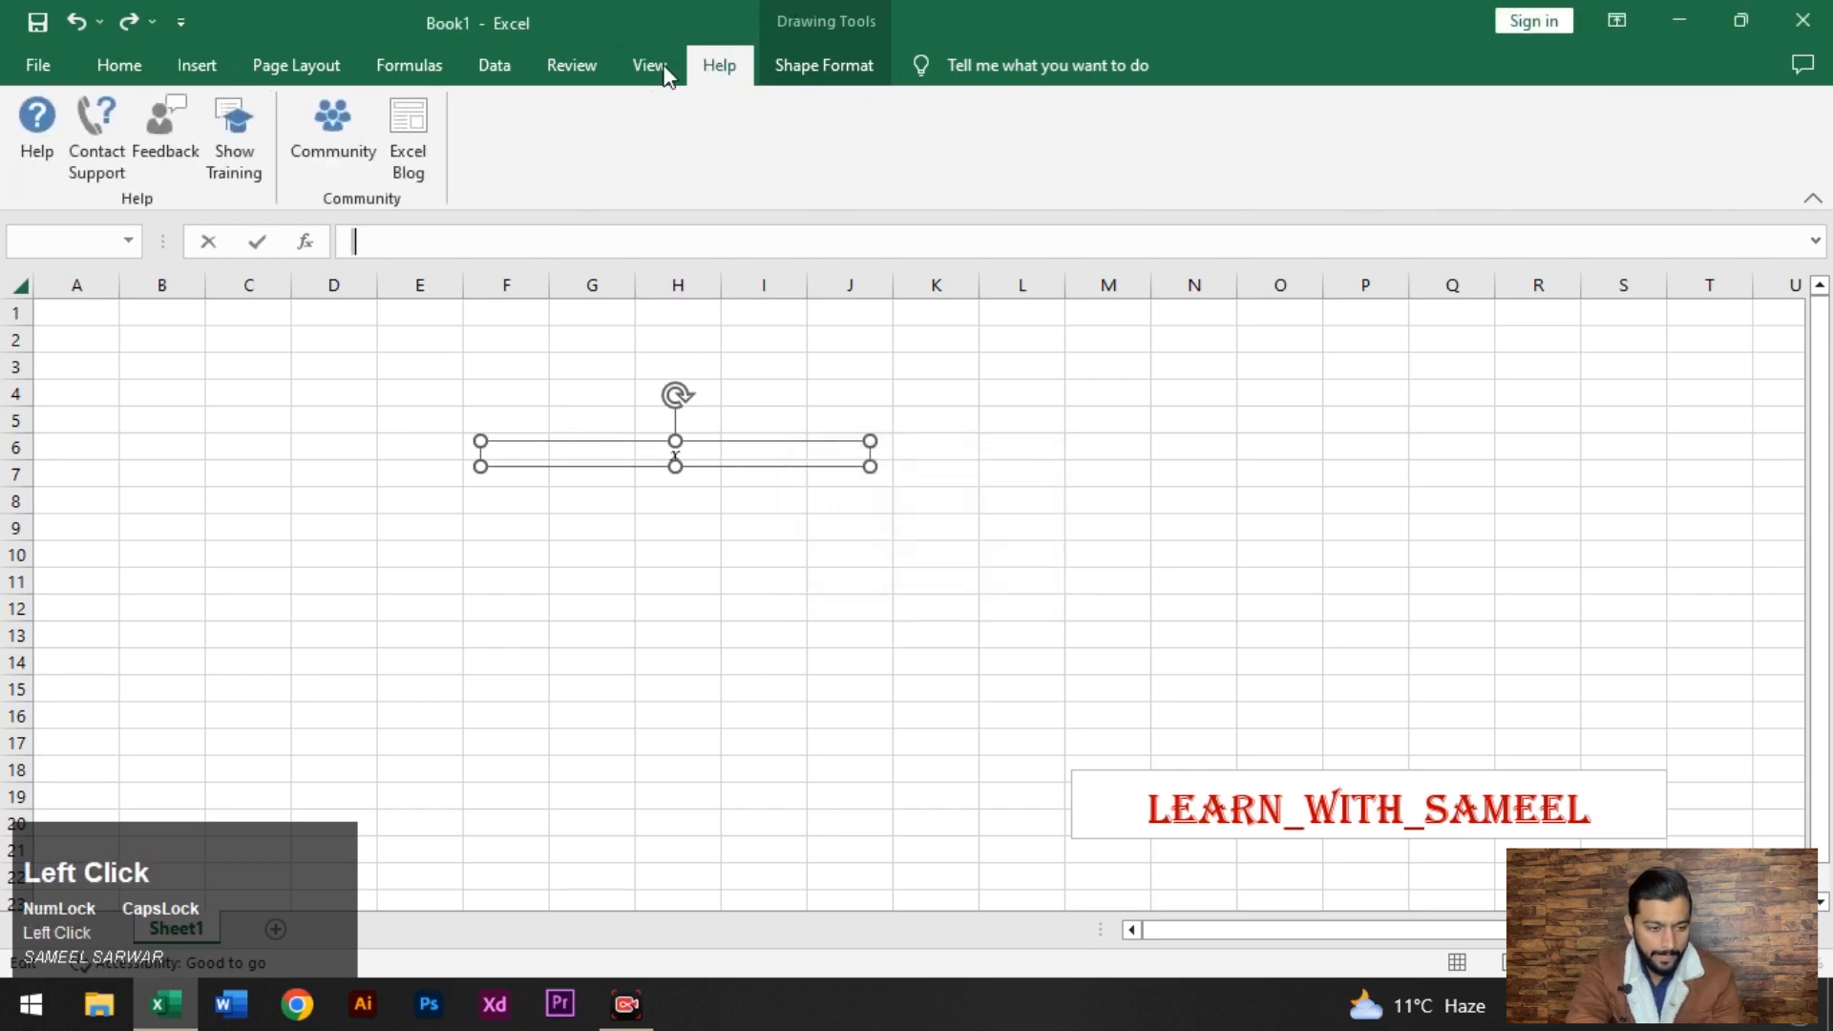
pyautogui.click(110, 75)
pyautogui.click(612, 451)
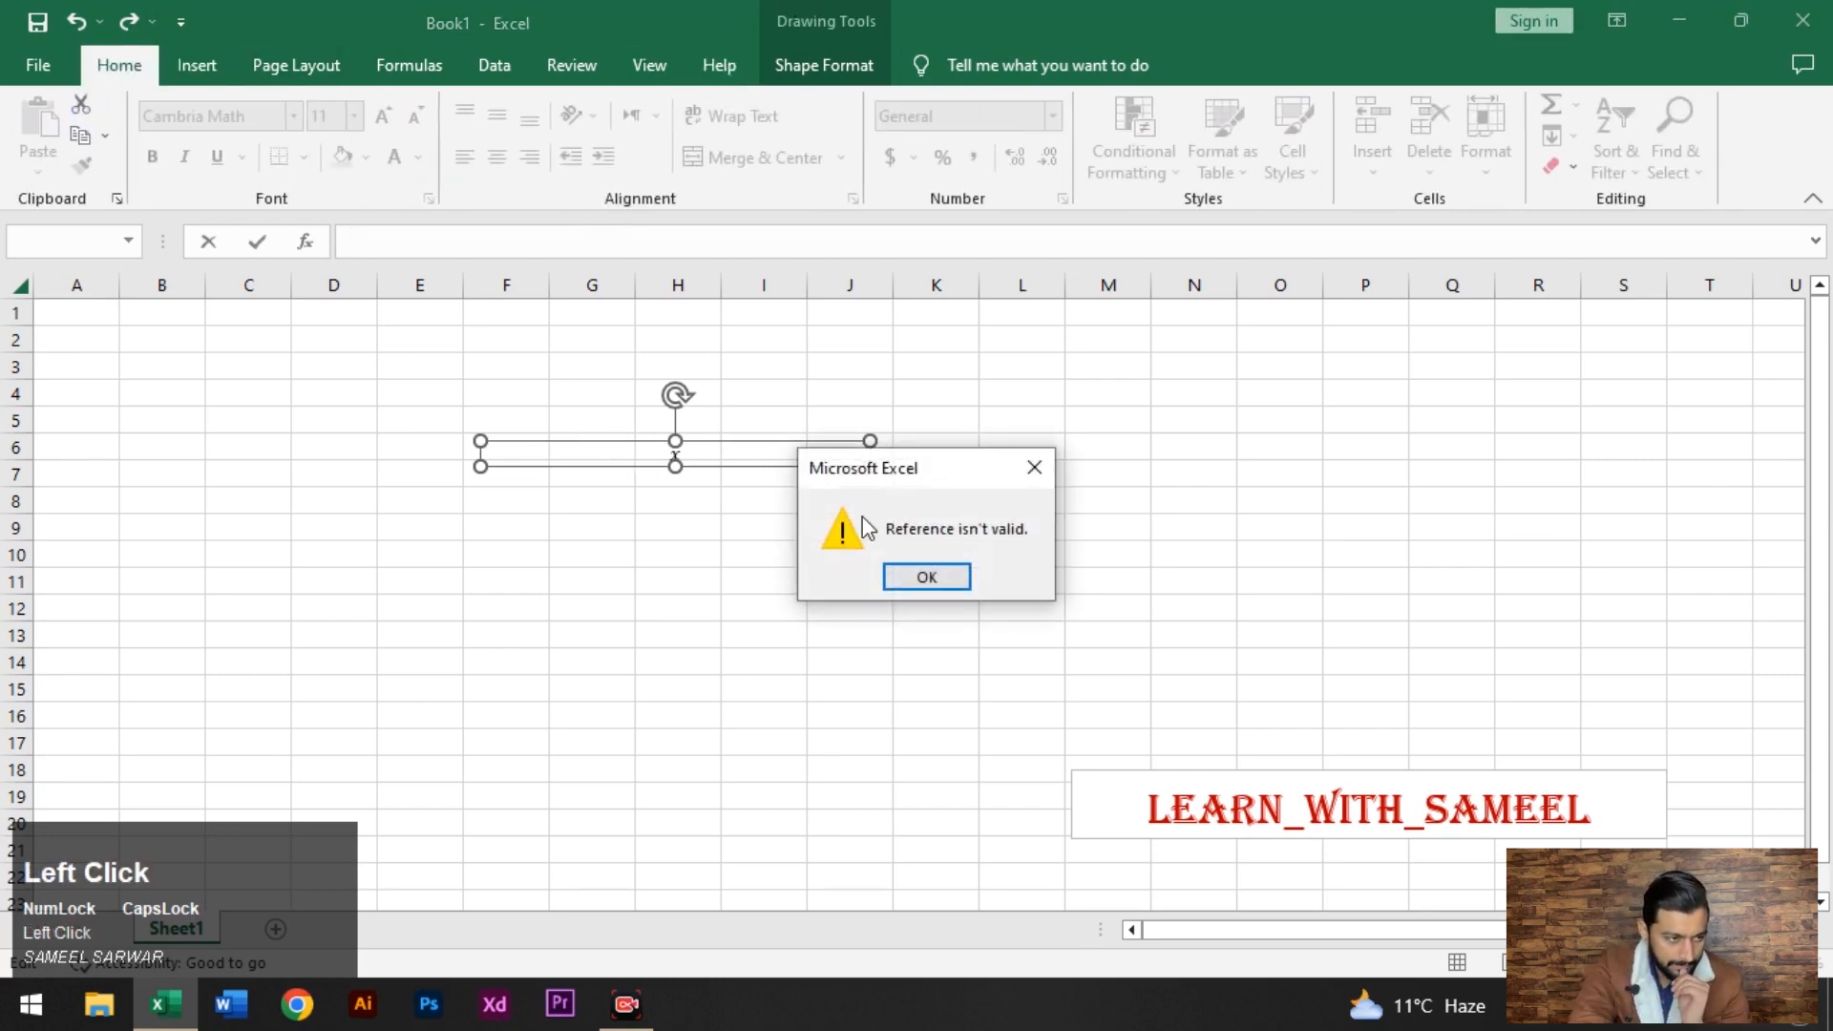
pyautogui.click(1034, 467)
pyautogui.hotkey('ctrl', 'z')
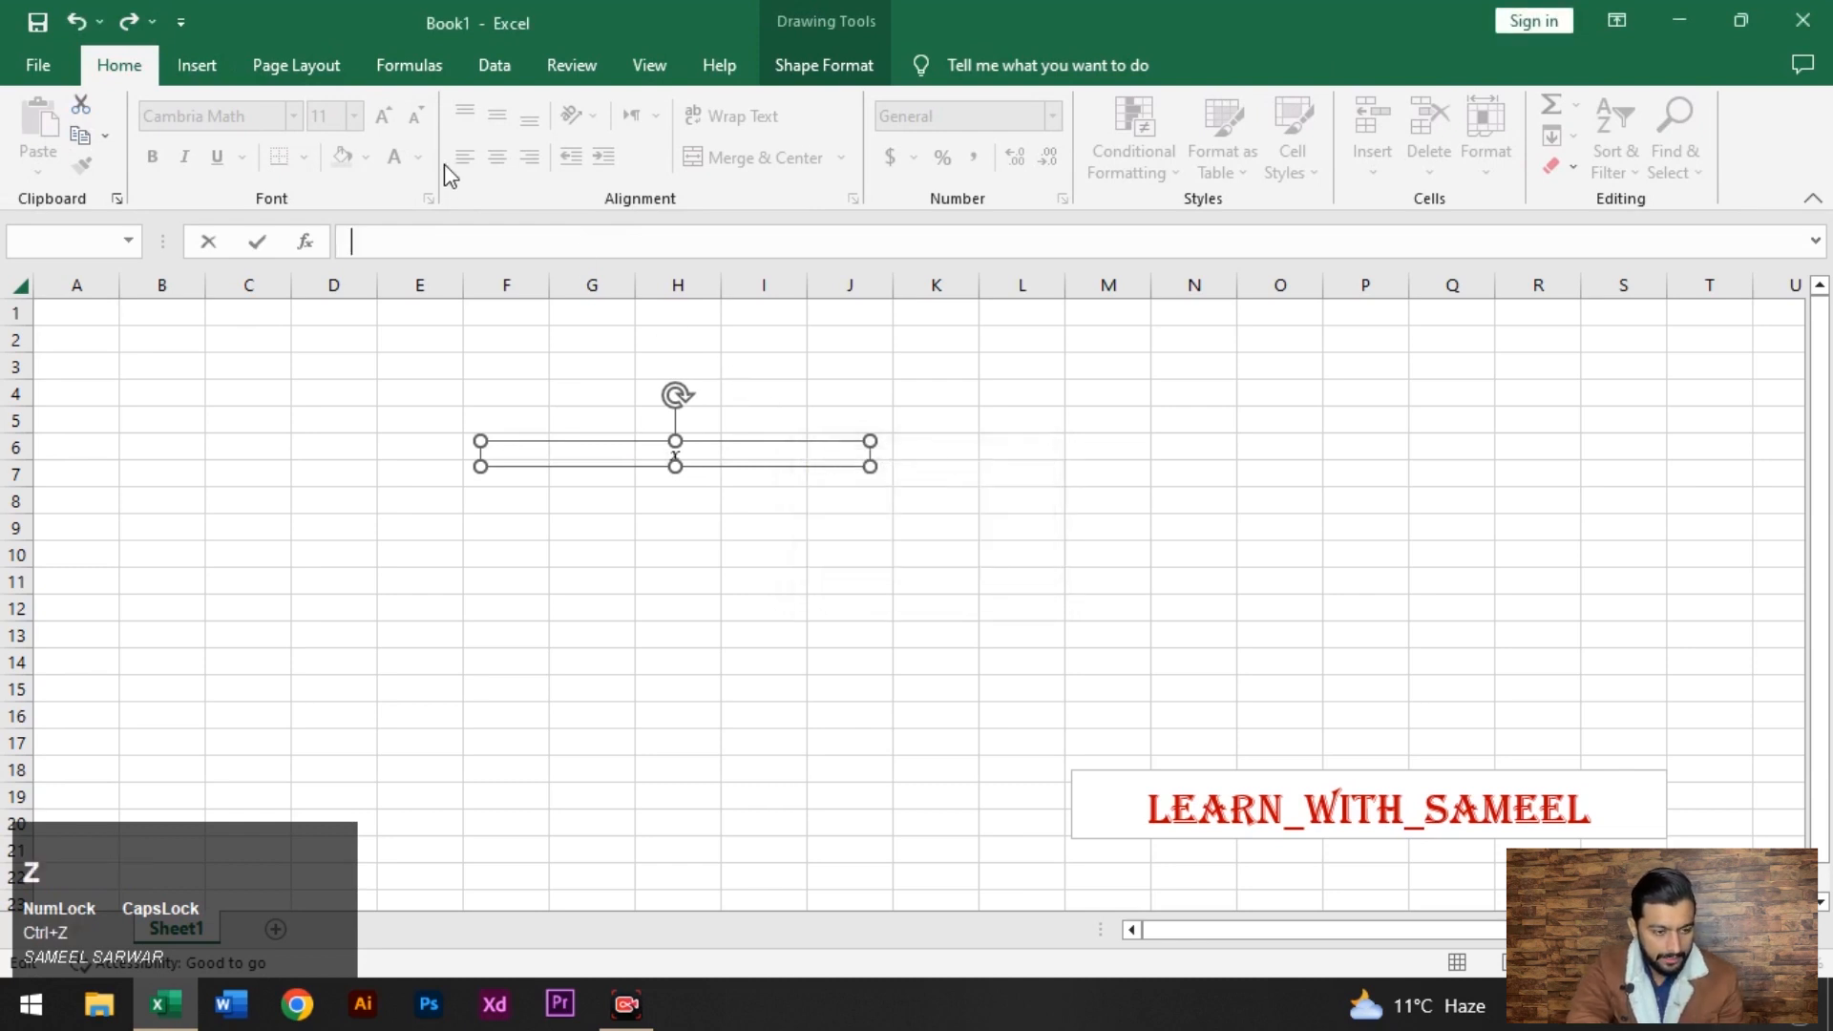
pyautogui.click(433, 191)
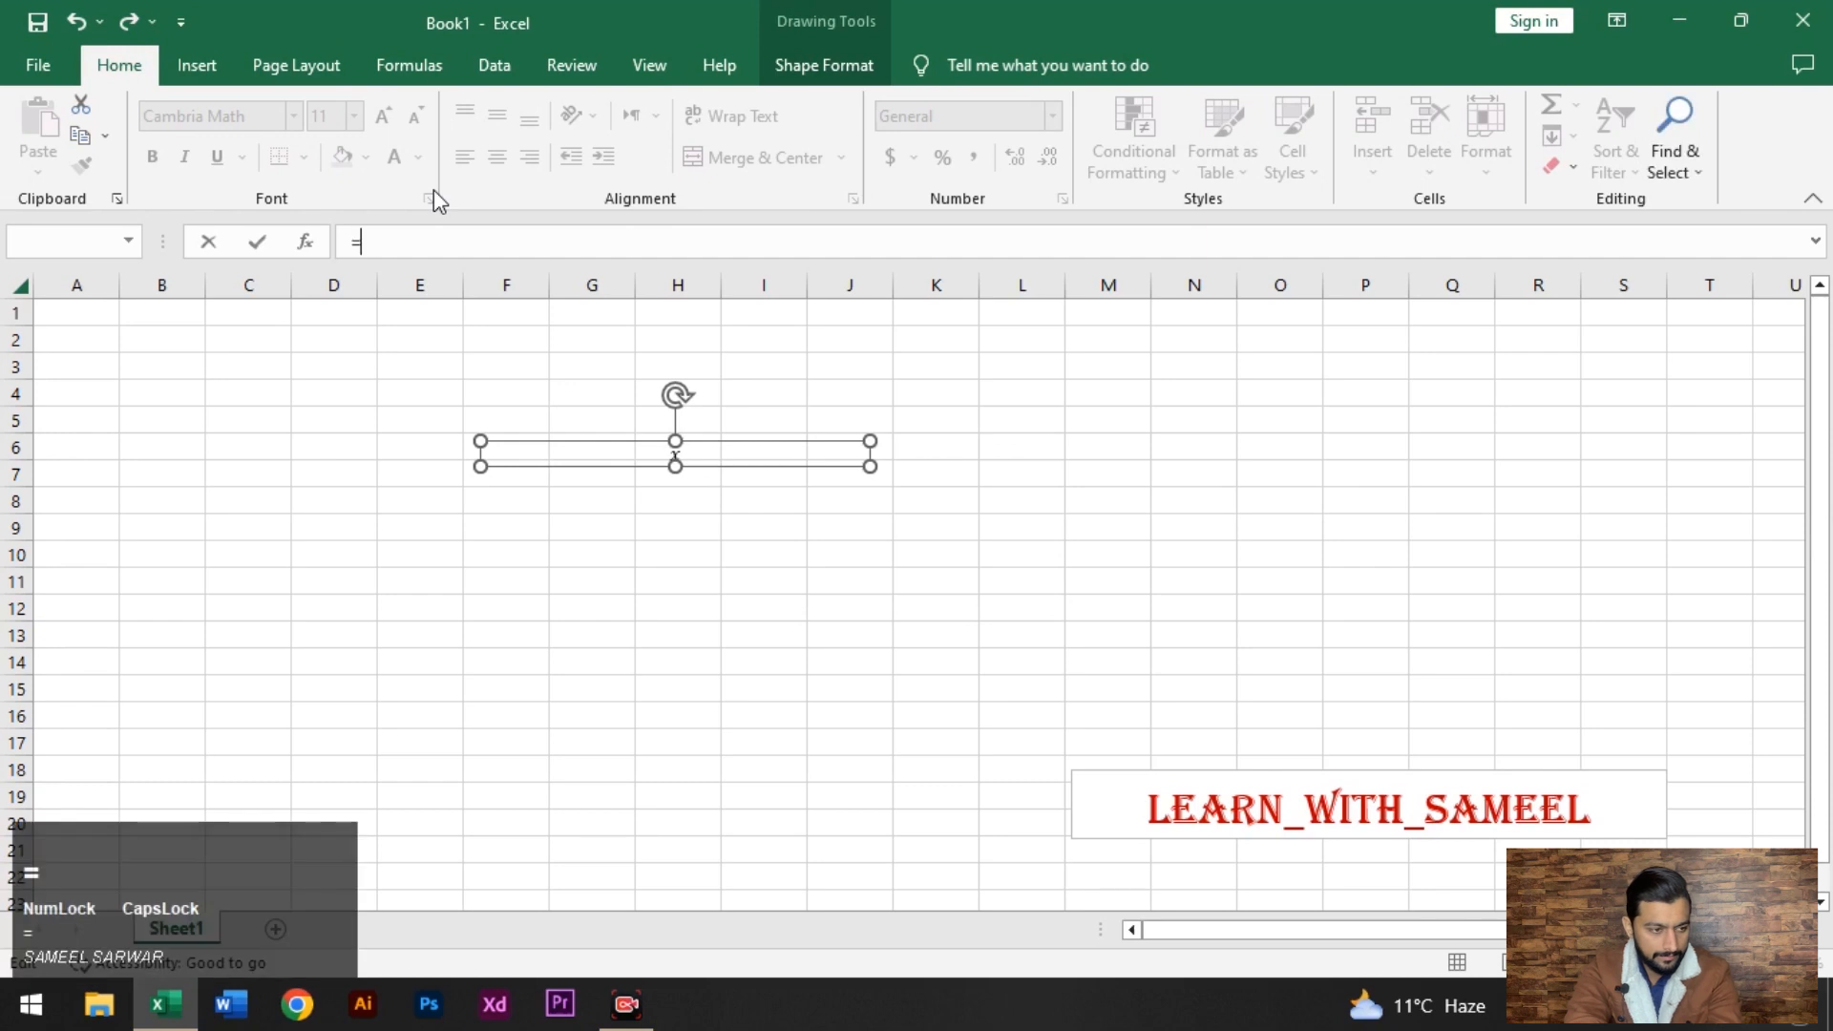
pyautogui.click(565, 466)
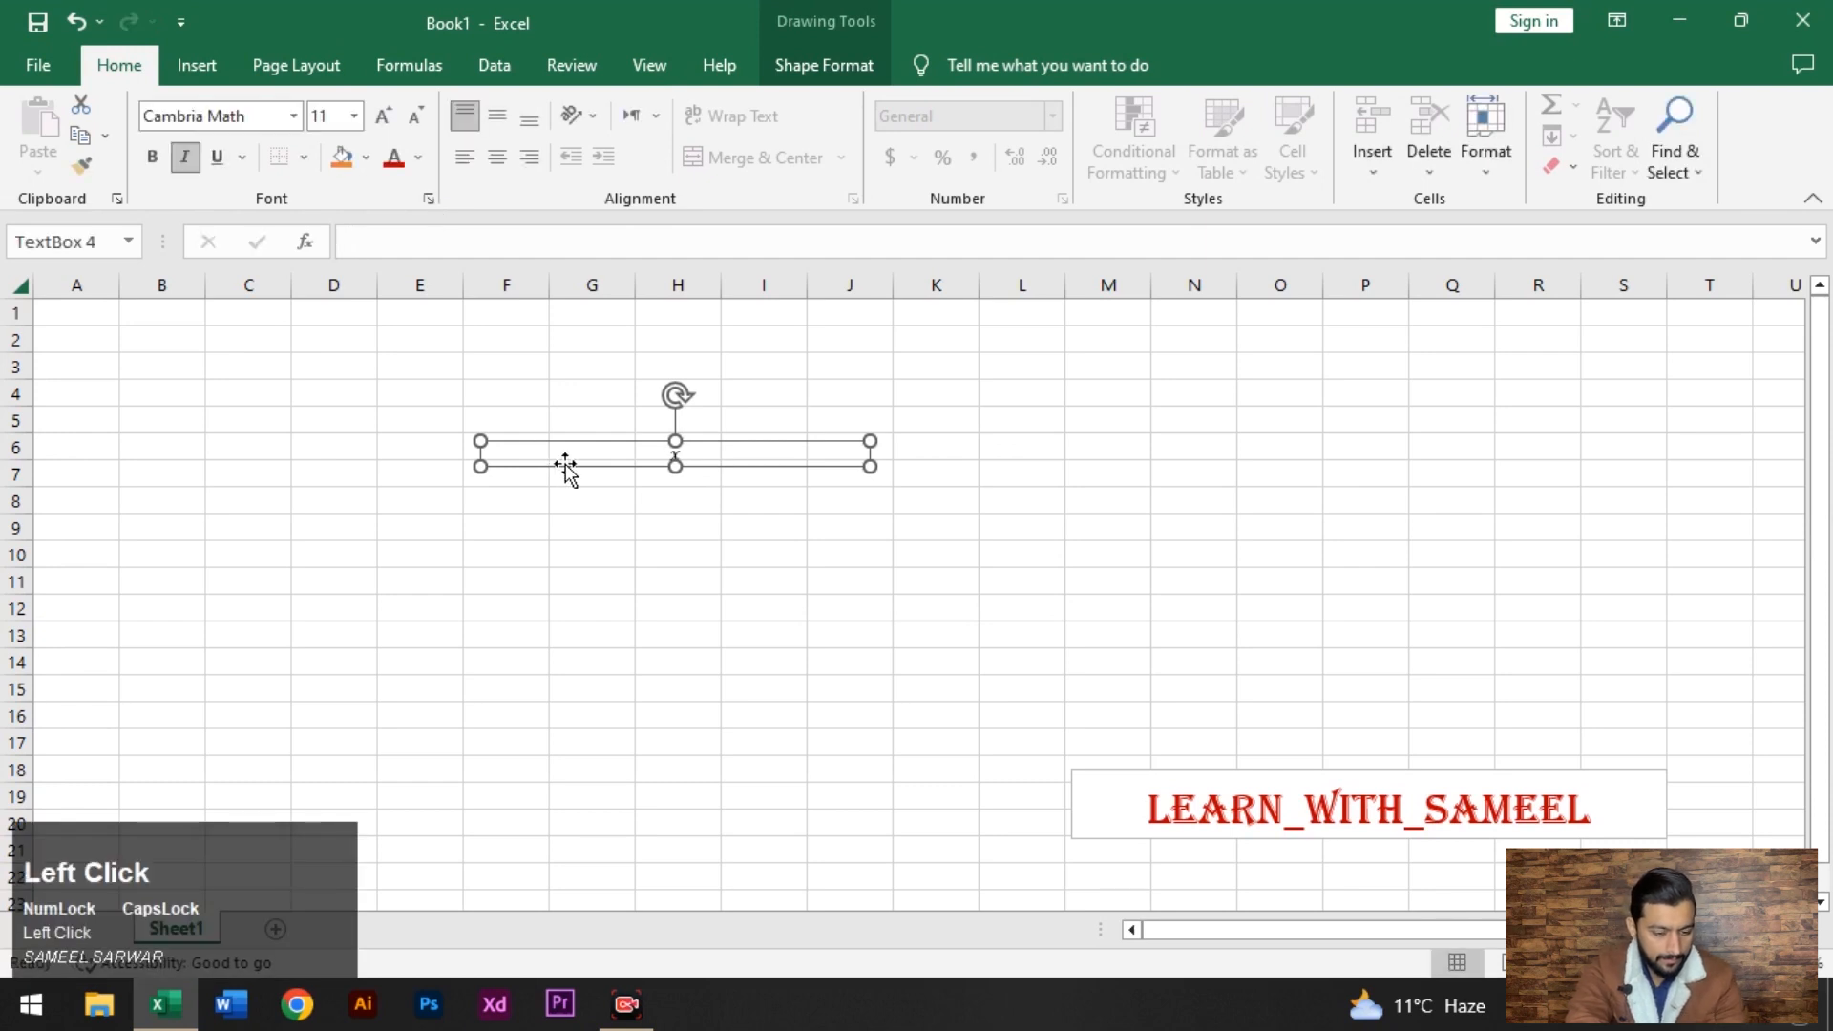
# Clear the x from the equation box and delete the empty box.
pyautogui.click(704, 496)
pyautogui.click(697, 451)
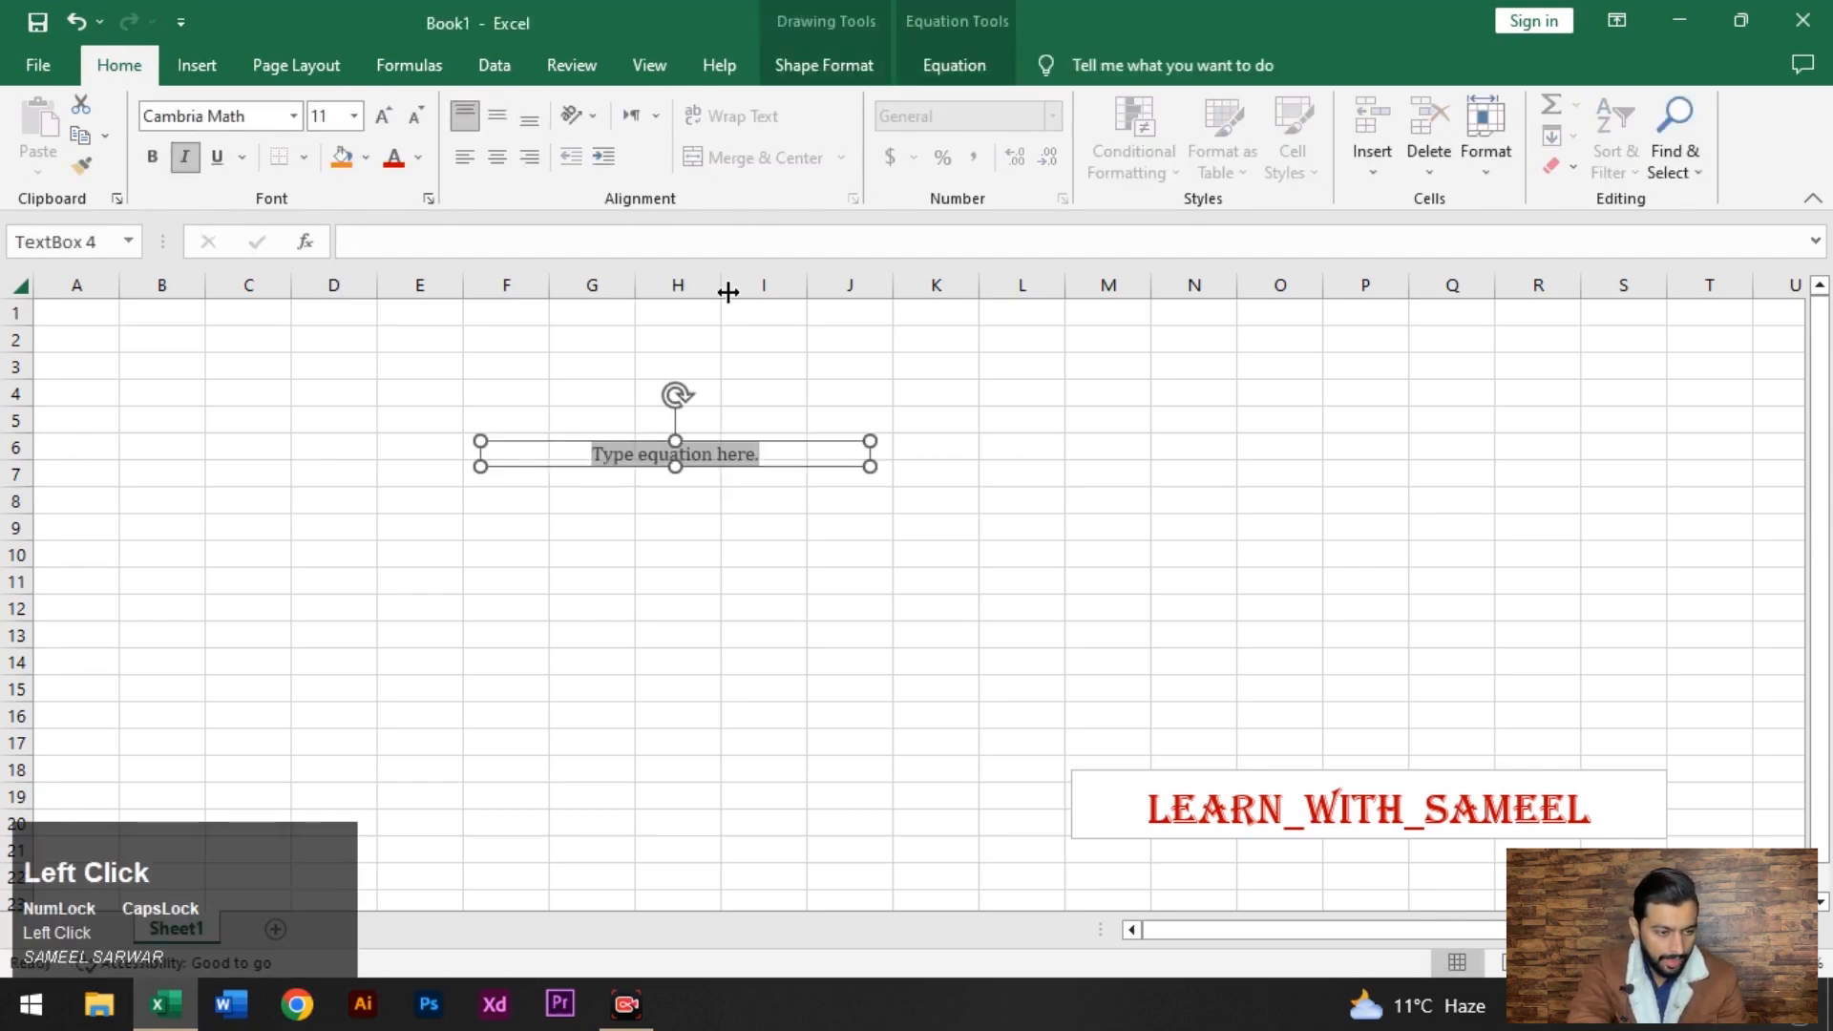
pyautogui.click(793, 432)
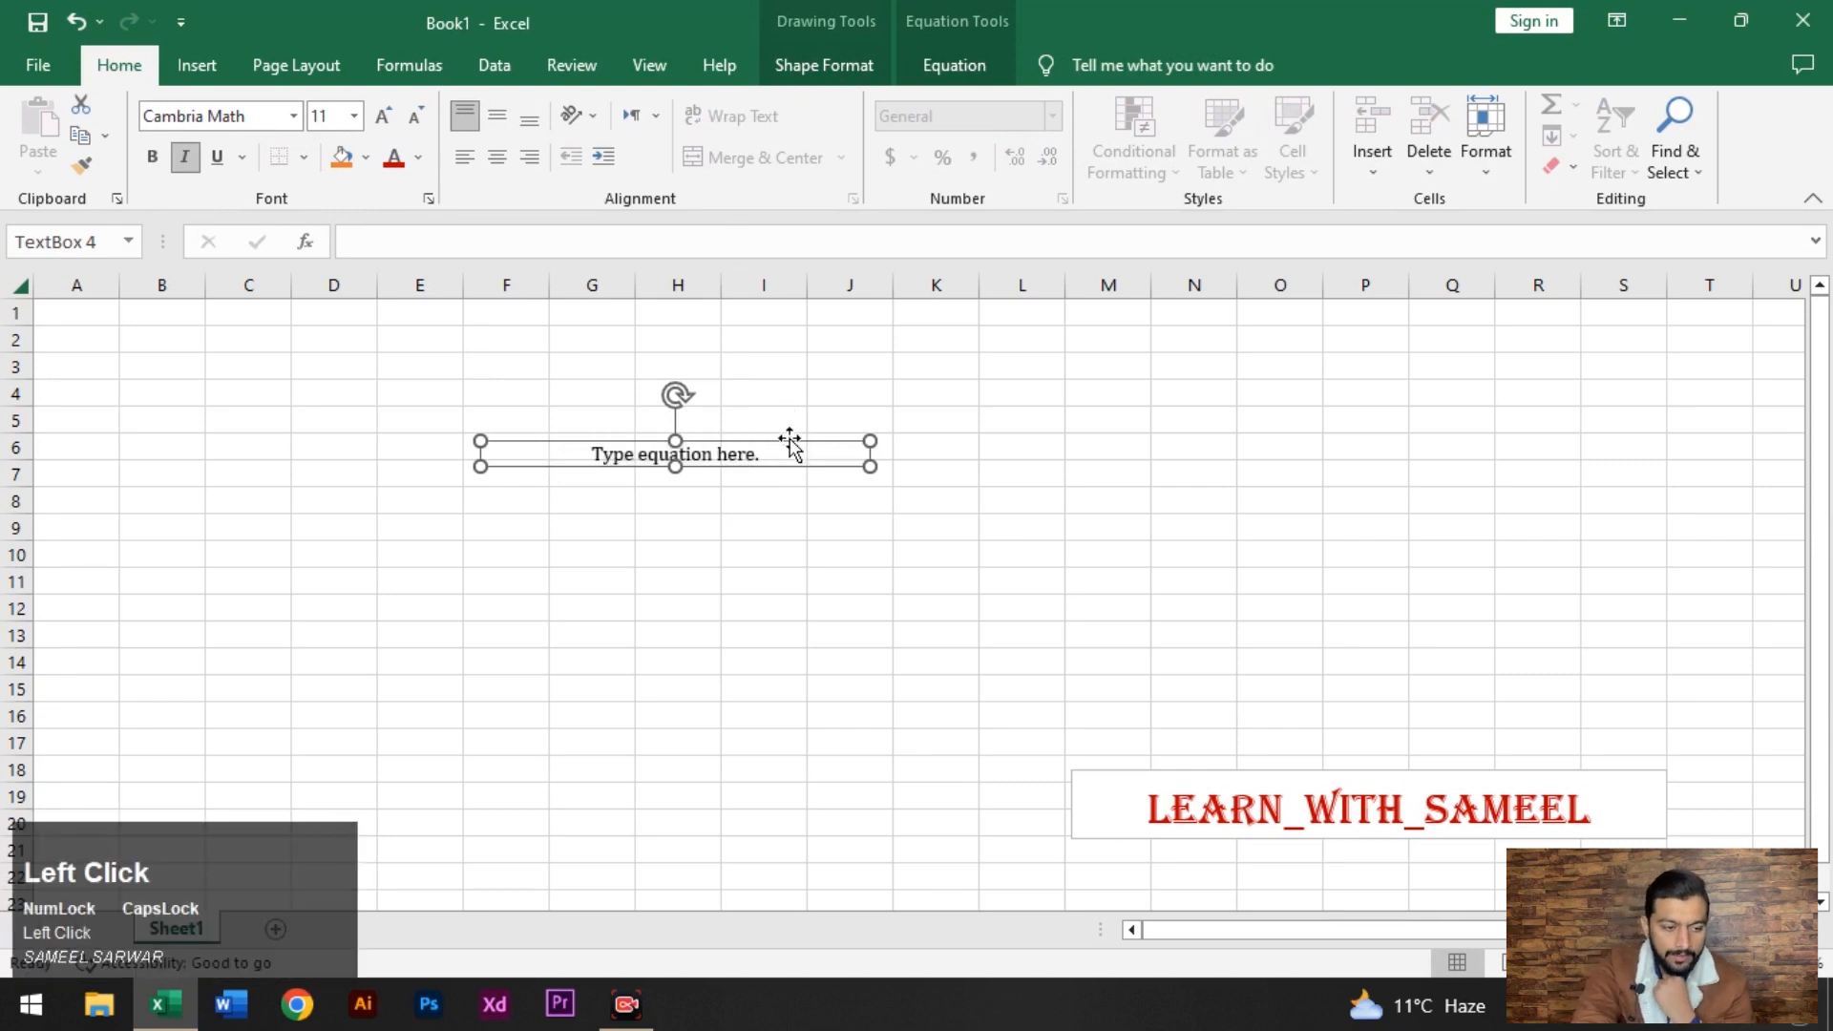
# Start a new ink equation and handwrite x² + y³ = in the writing area.
pyautogui.click(188, 62)
pyautogui.click(1708, 110)
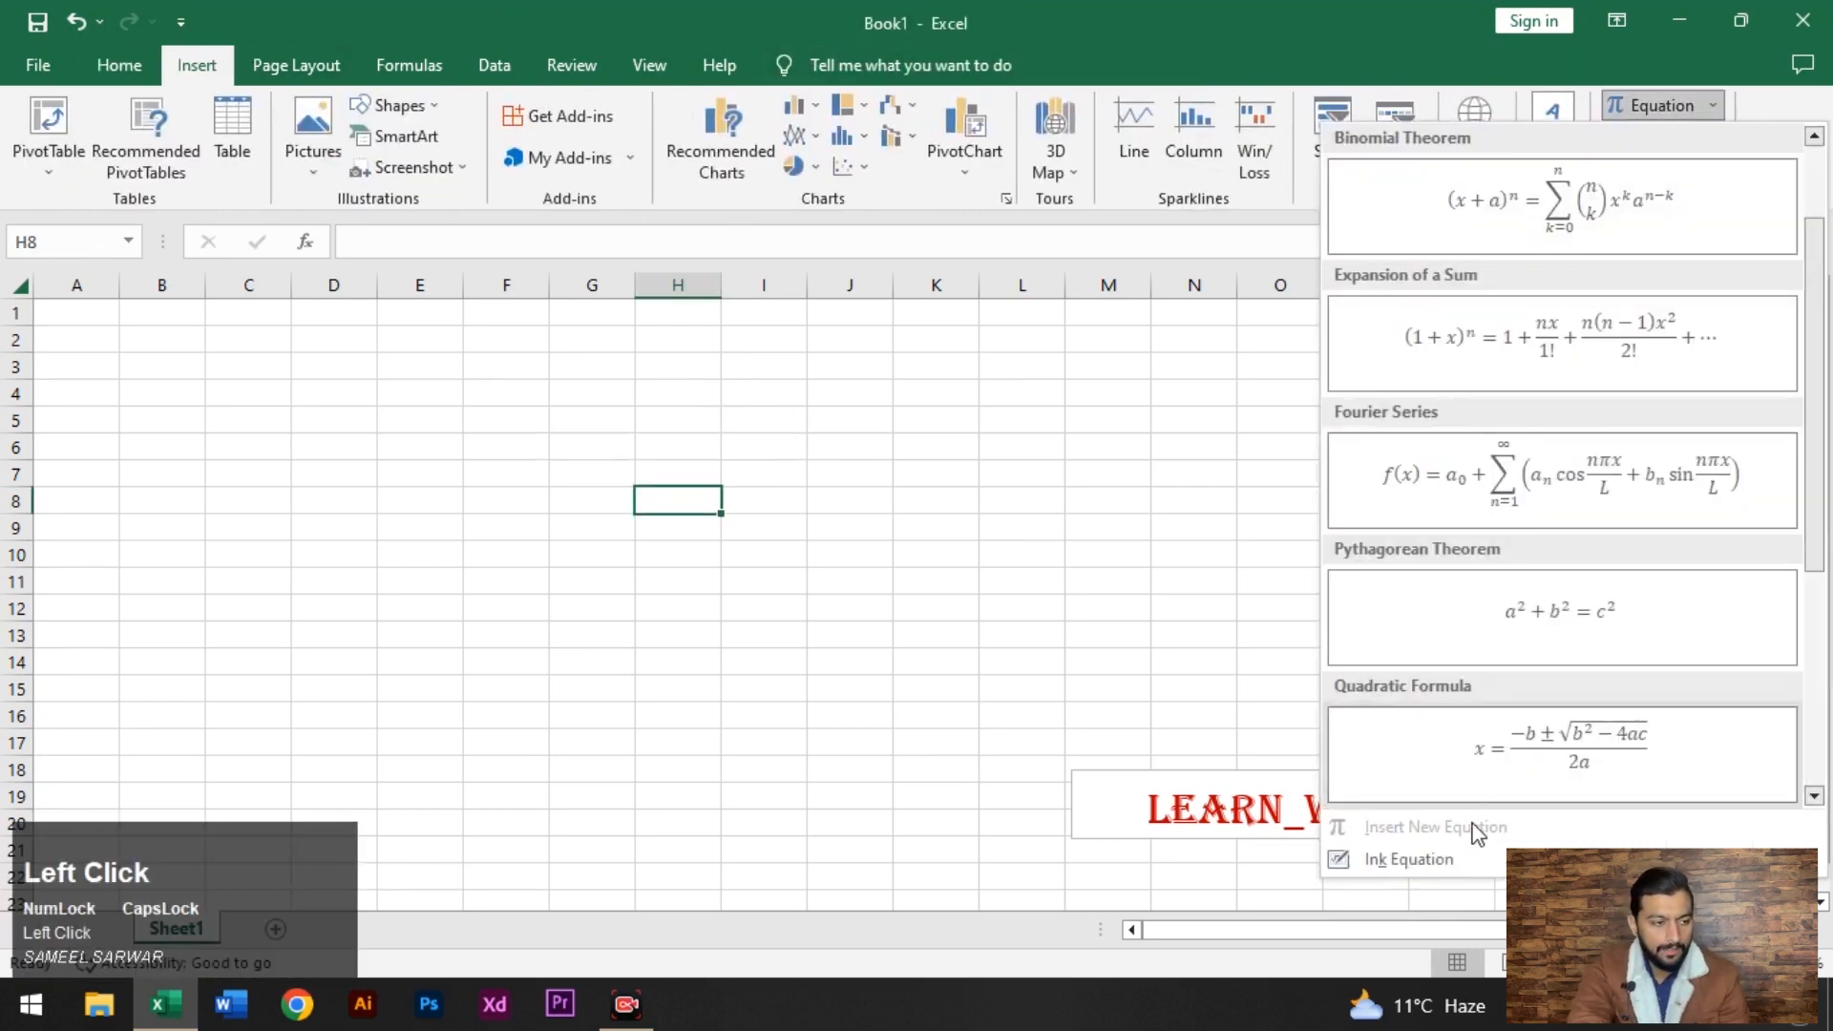
pyautogui.click(1475, 859)
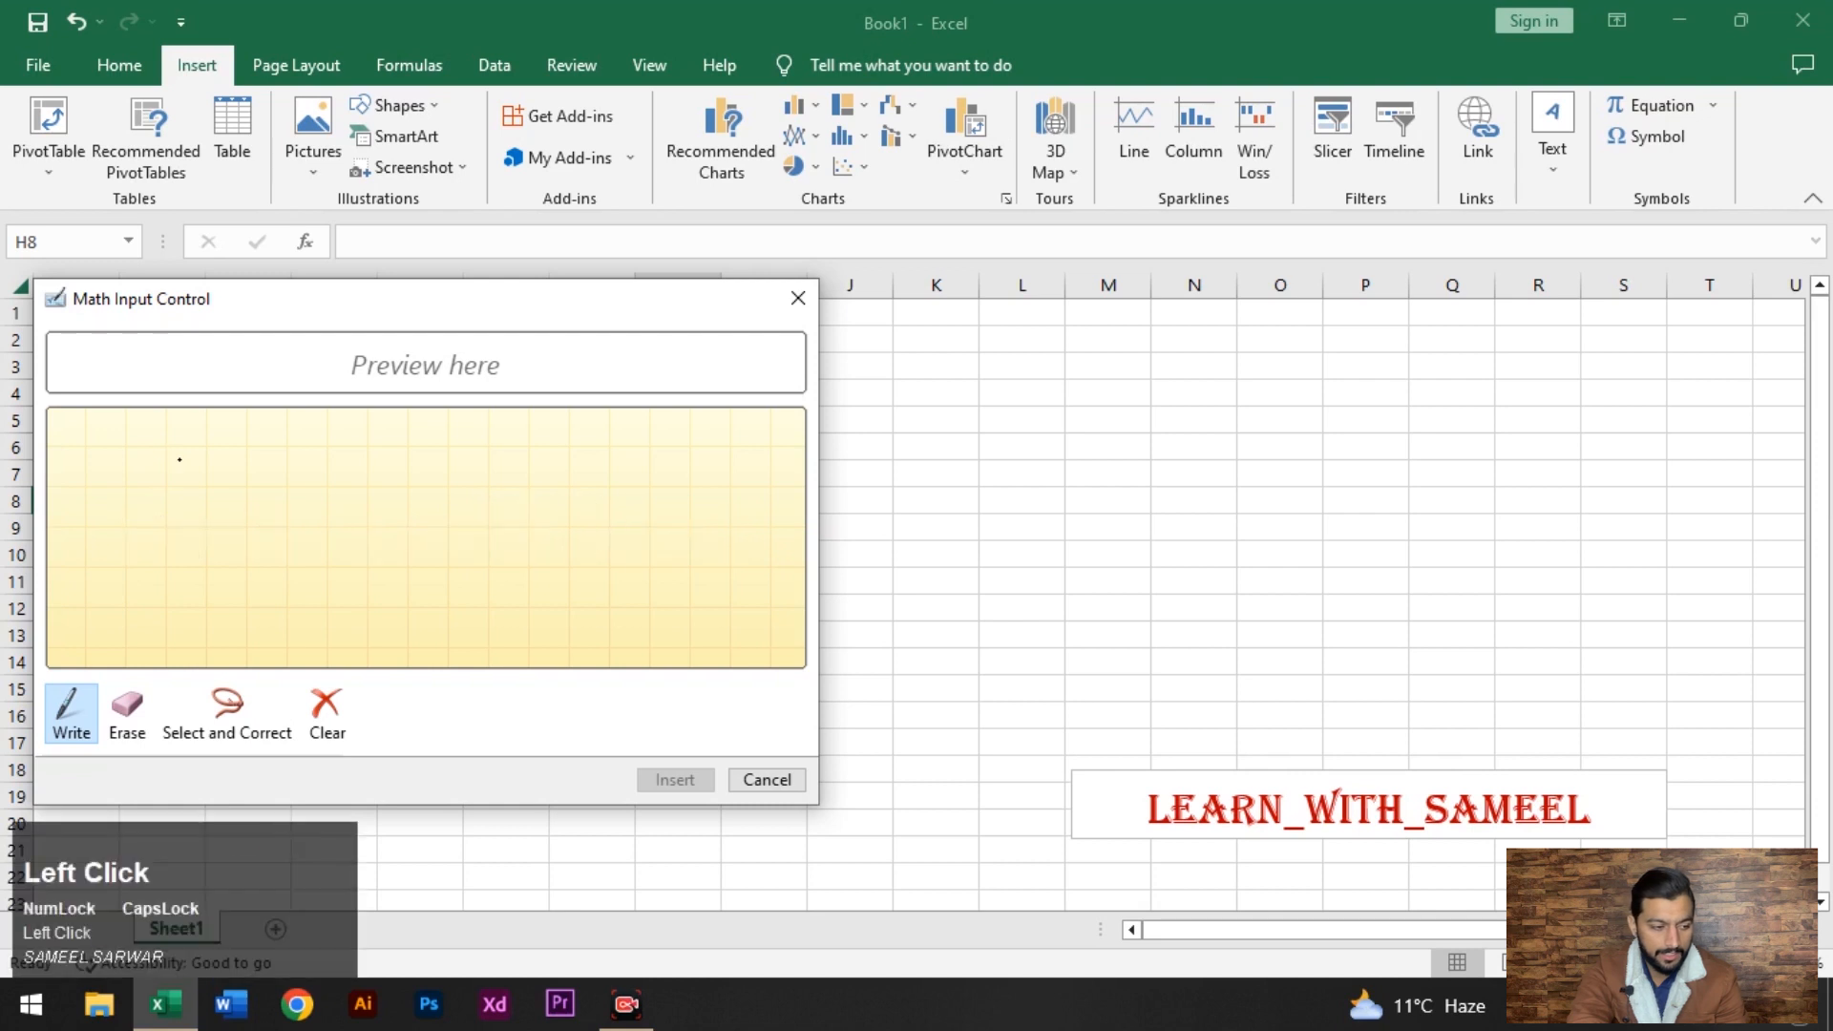
pyautogui.moveTo(179, 459); pyautogui.dragTo(122, 536)
pyautogui.moveTo(125, 467); pyautogui.dragTo(196, 536)
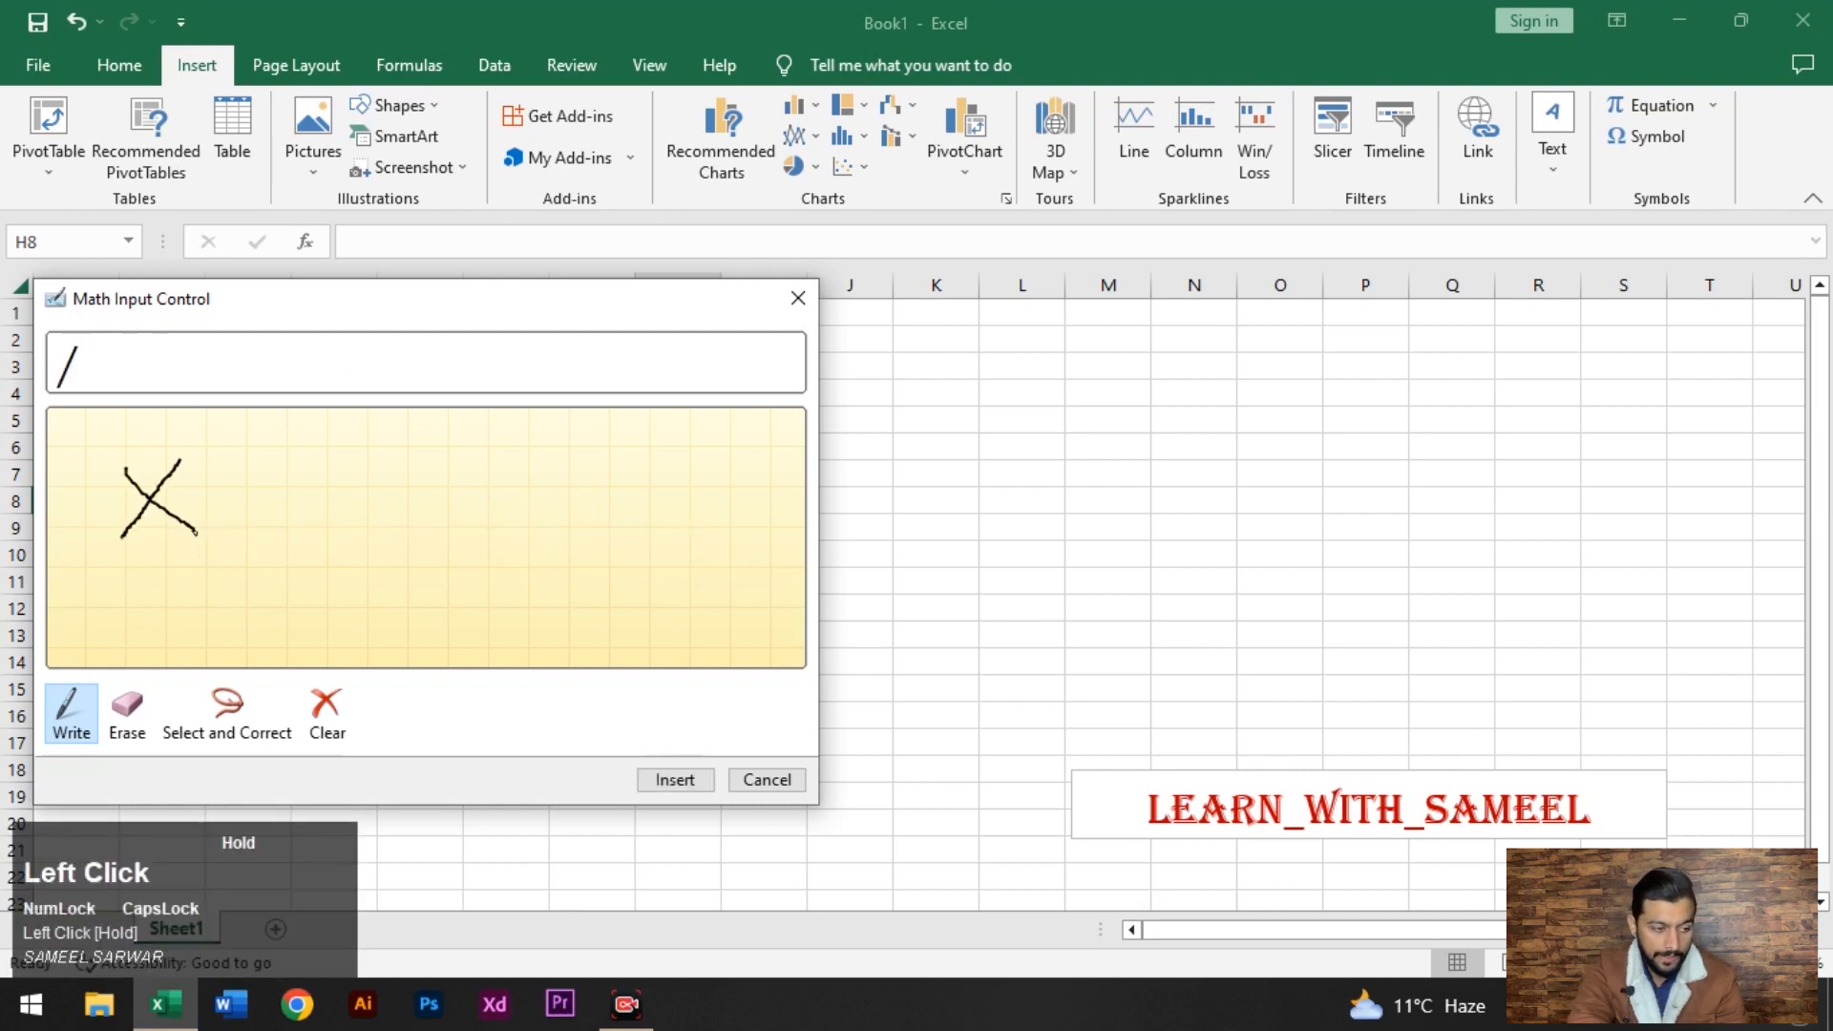
pyautogui.moveTo(193, 445)
pyautogui.mouseDown()
pyautogui.moveTo(199, 474)
pyautogui.moveTo(294, 518)
pyautogui.moveTo(262, 559)
pyautogui.mouseUp()
pyautogui.moveTo(393, 450)
pyautogui.mouseDown()
pyautogui.moveTo(320, 554)
pyautogui.moveTo(356, 498)
pyautogui.mouseUp()
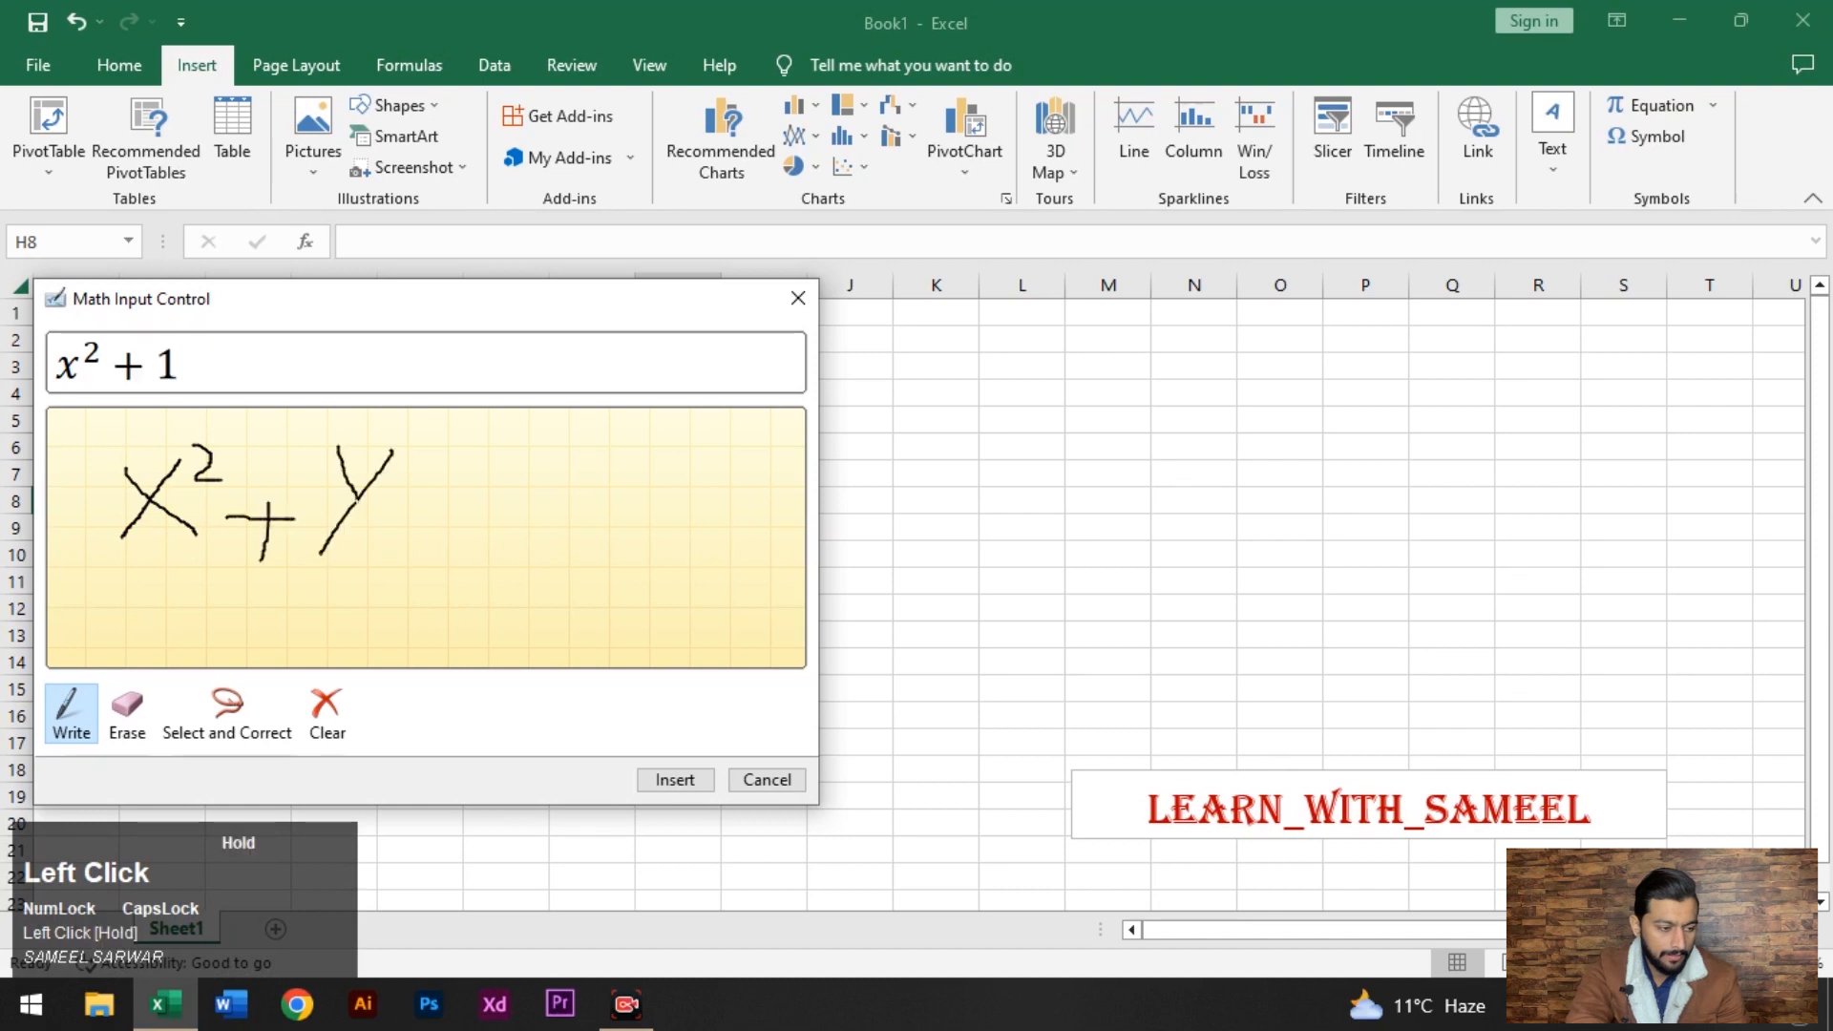
pyautogui.moveTo(421, 442); pyautogui.dragTo(442, 456)
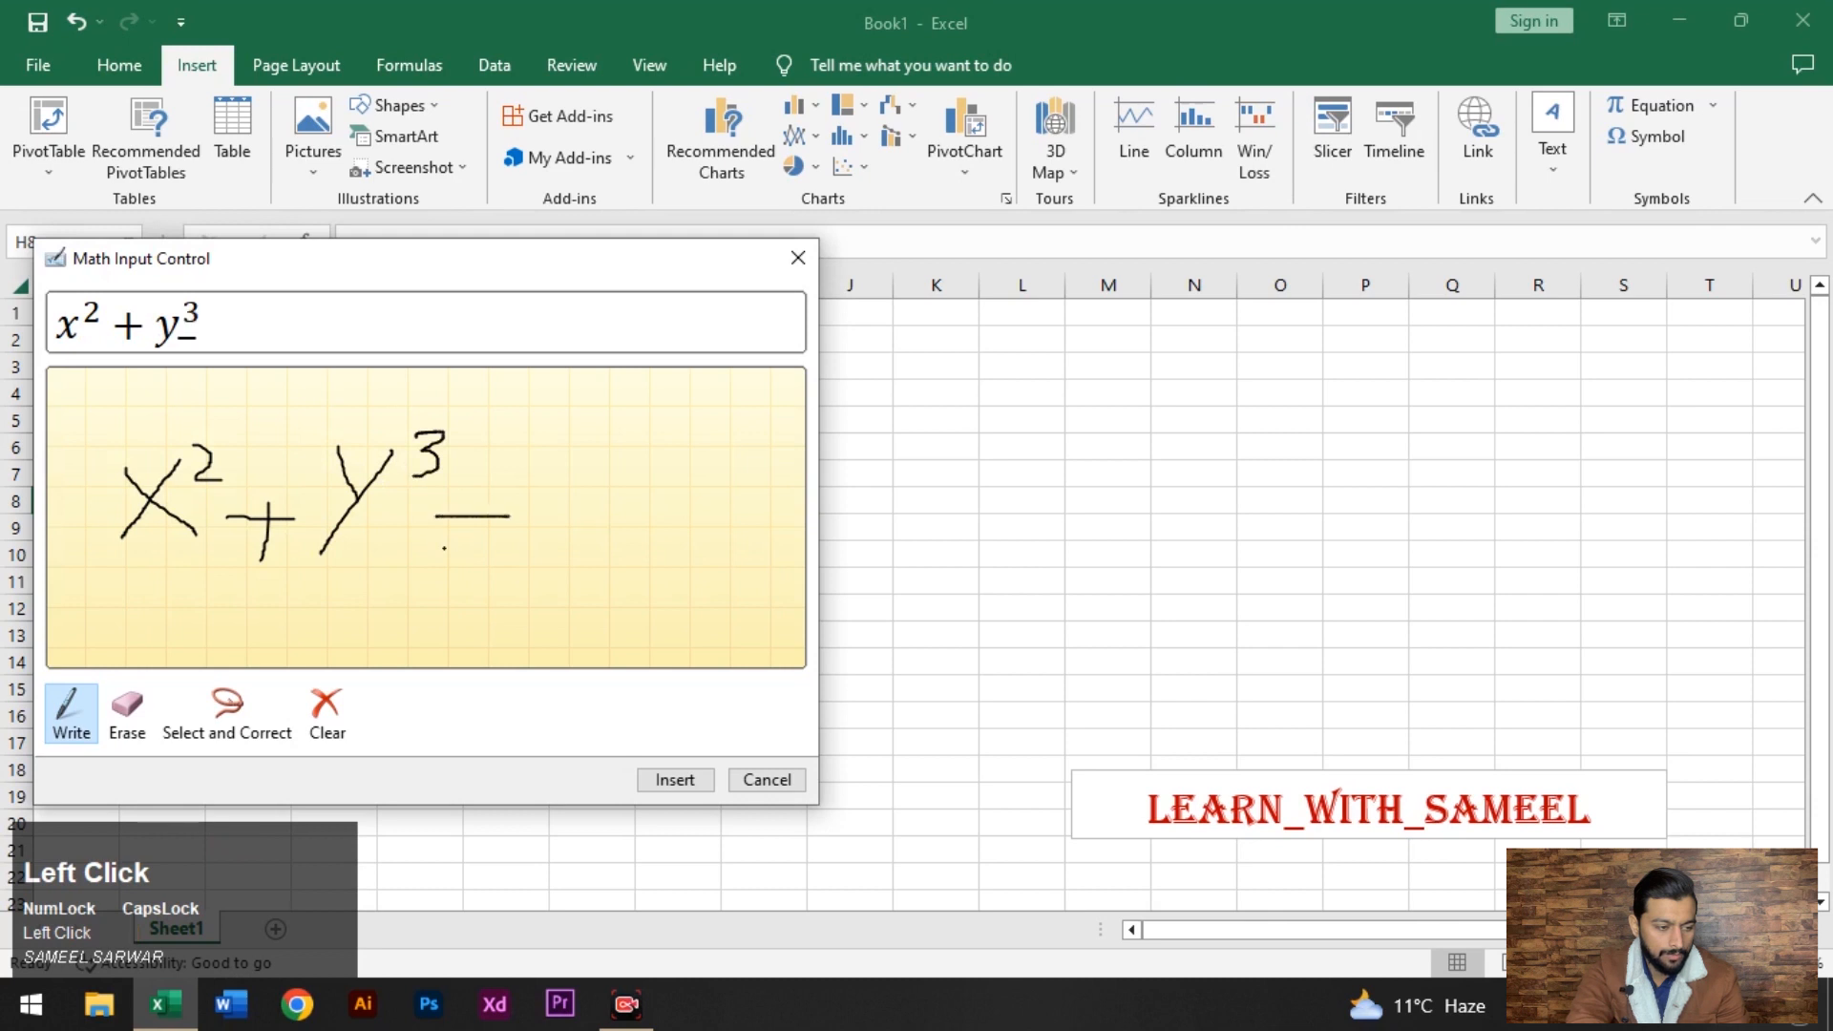
# Handwrite z⁴ after the equals sign of the ink equation.
pyautogui.moveTo(527, 536); pyautogui.dragTo(587, 556)
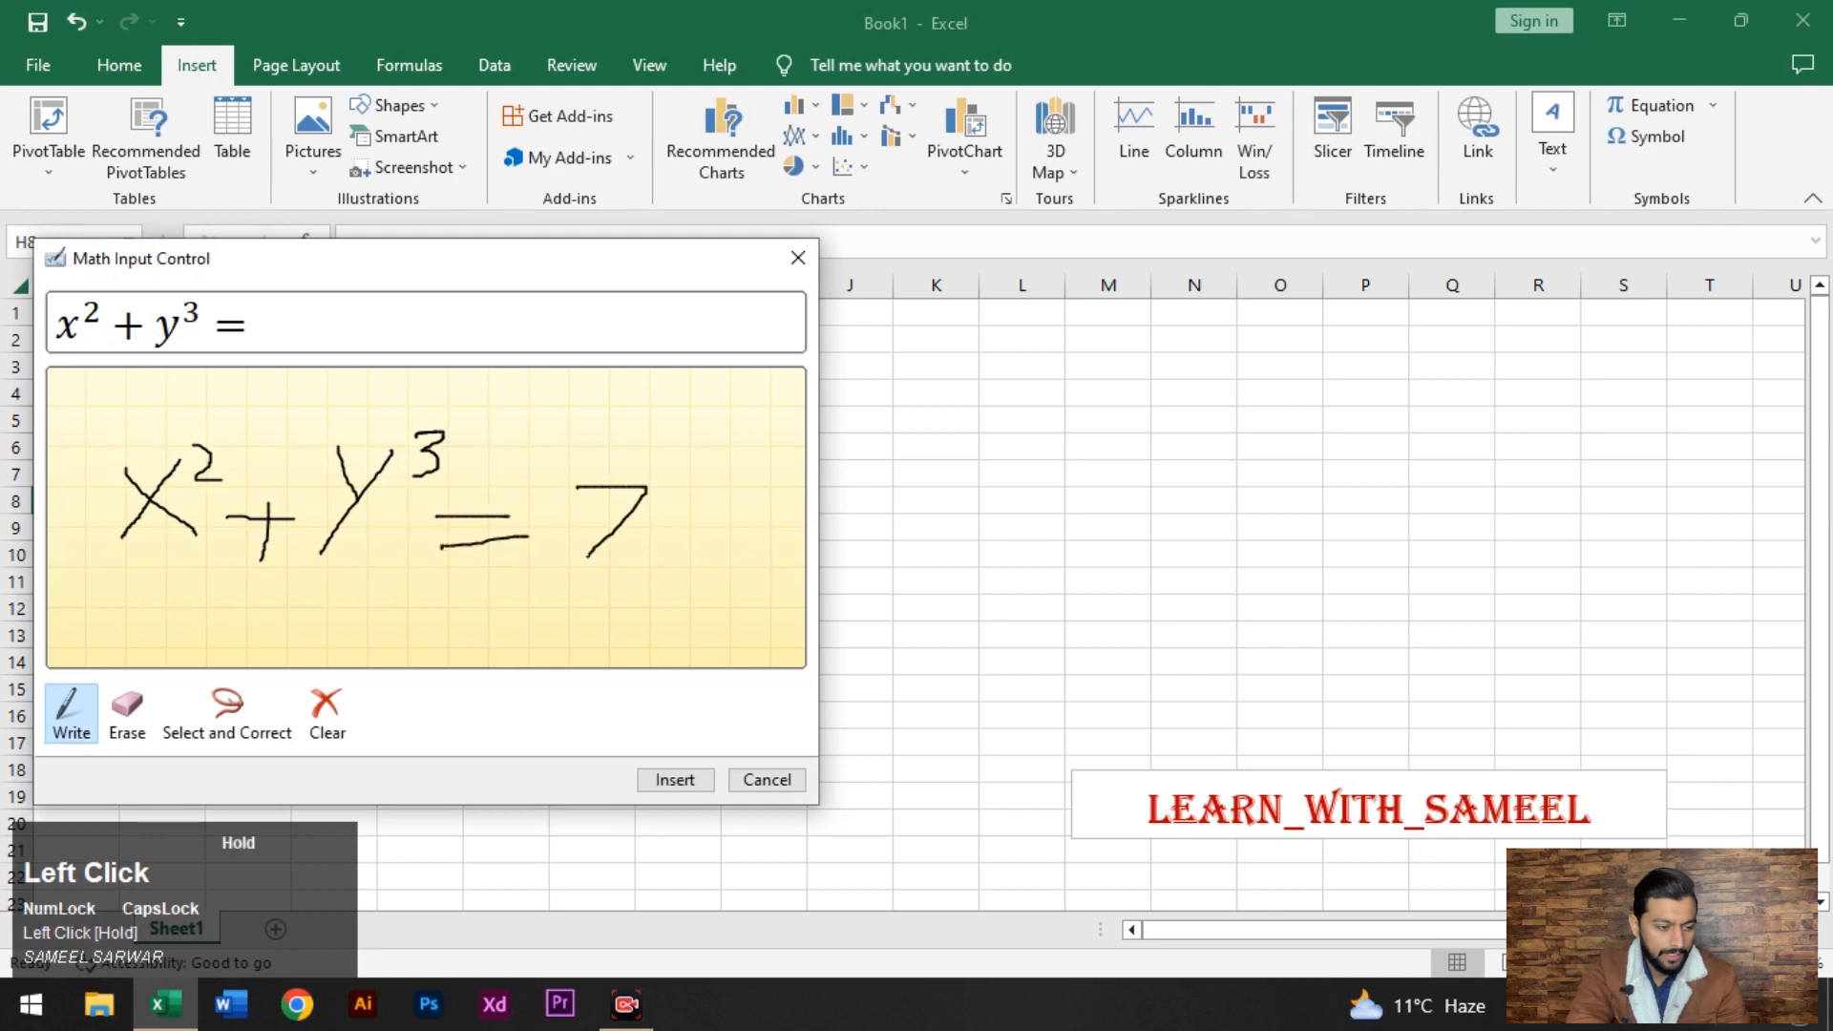
pyautogui.moveTo(665, 456)
pyautogui.mouseDown()
pyautogui.moveTo(666, 482)
pyautogui.moveTo(689, 480)
pyautogui.mouseUp()
pyautogui.moveTo(684, 460); pyautogui.dragTo(687, 502)
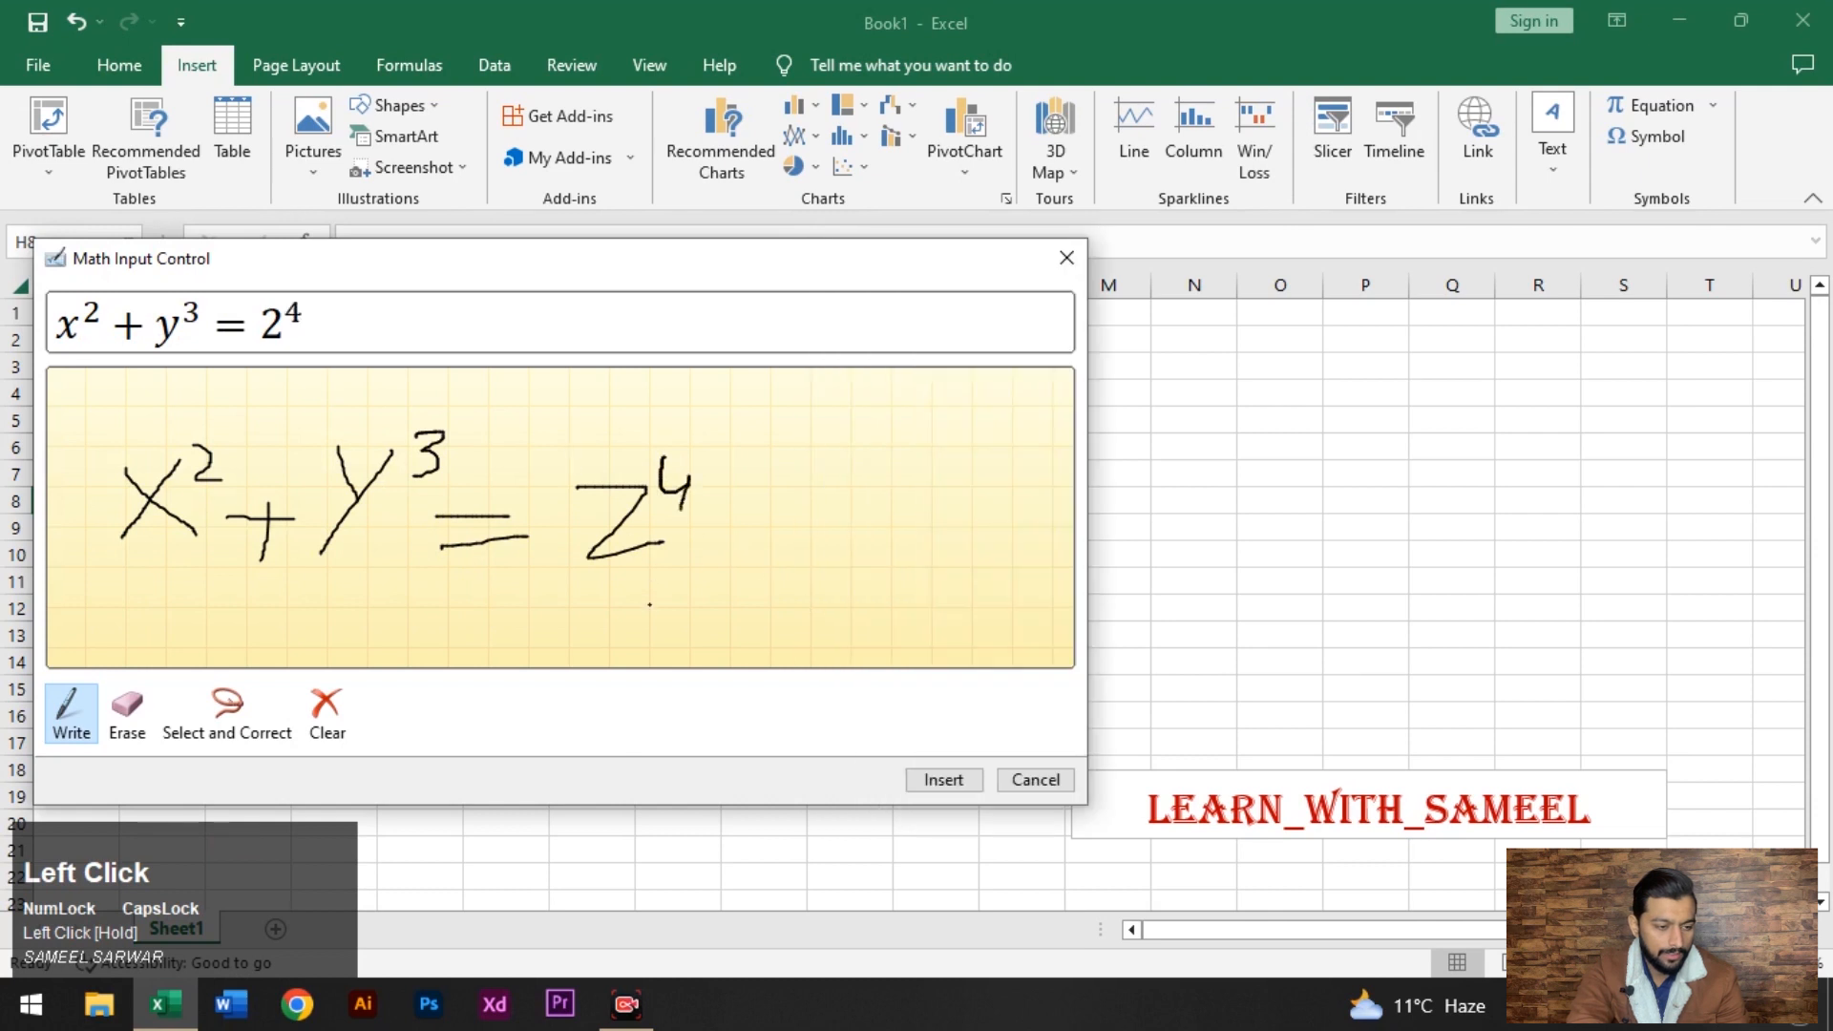
# Erase the handwritten z⁴ from the ink equation.
pyautogui.click(129, 731)
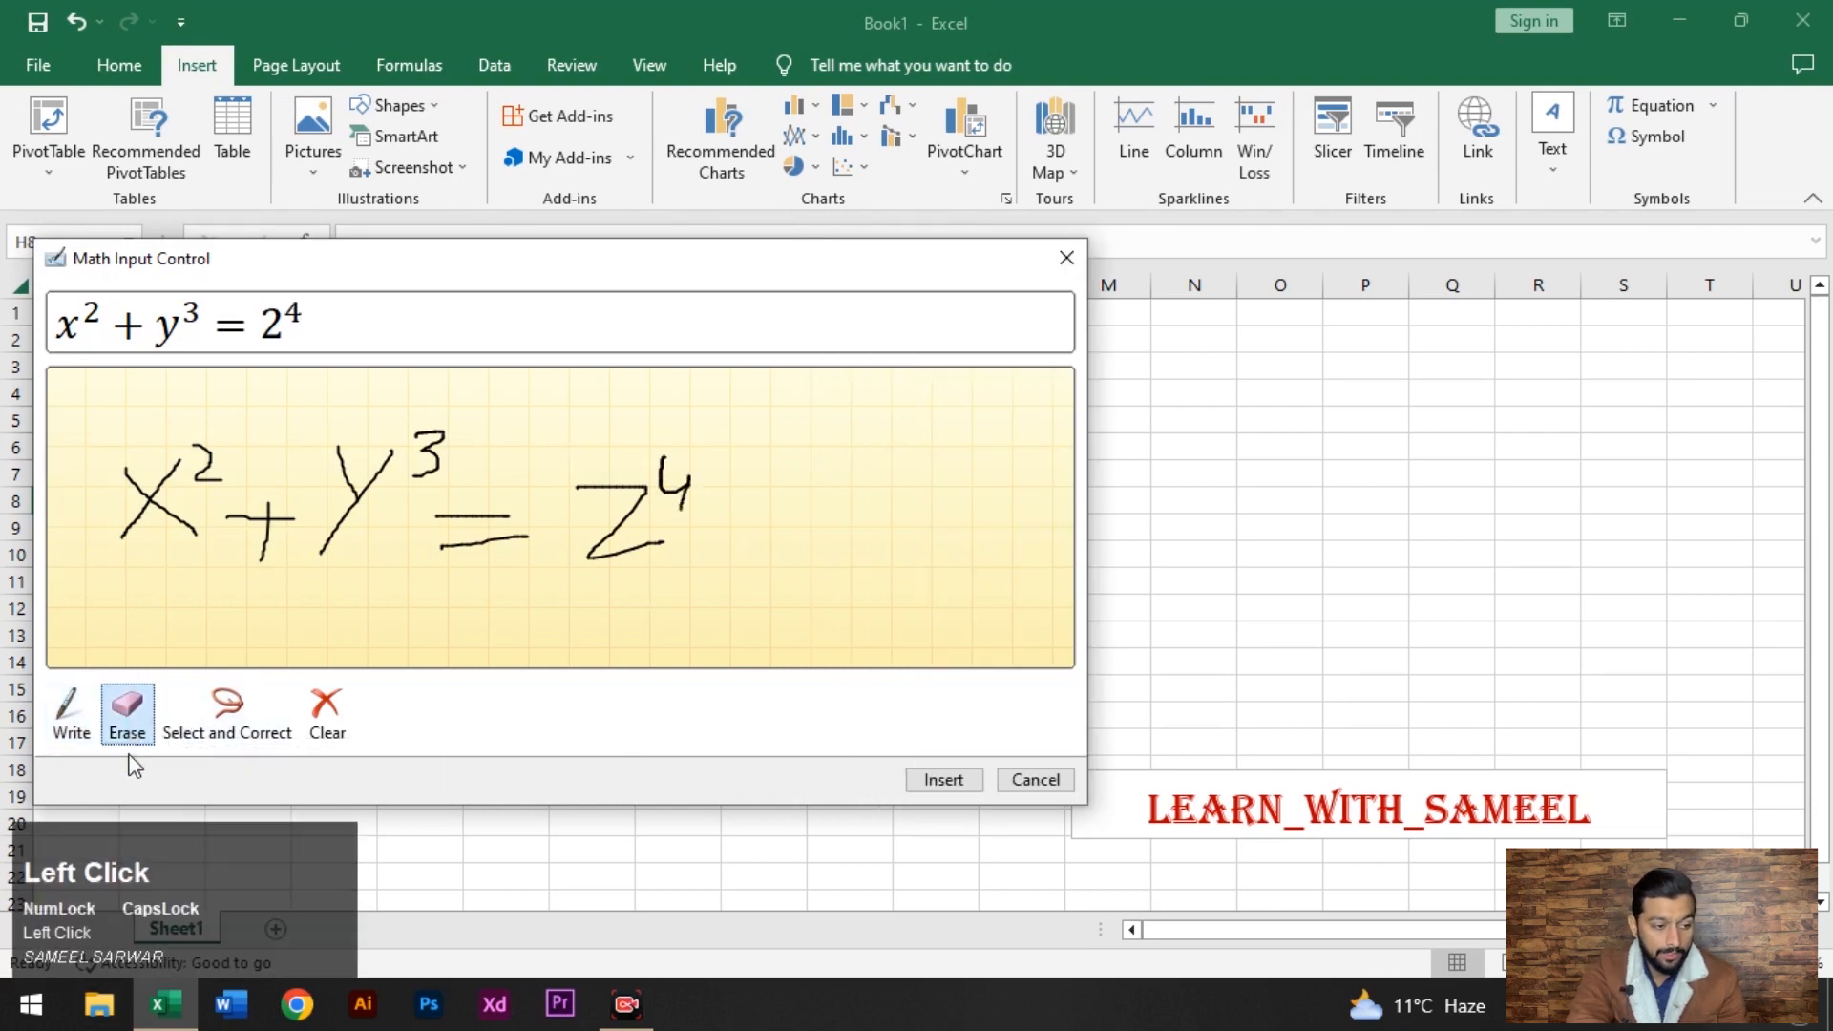
pyautogui.moveTo(659, 499)
pyautogui.mouseDown()
pyautogui.moveTo(634, 532)
pyautogui.moveTo(769, 492)
pyautogui.moveTo(676, 478)
pyautogui.moveTo(704, 483)
pyautogui.mouseUp()
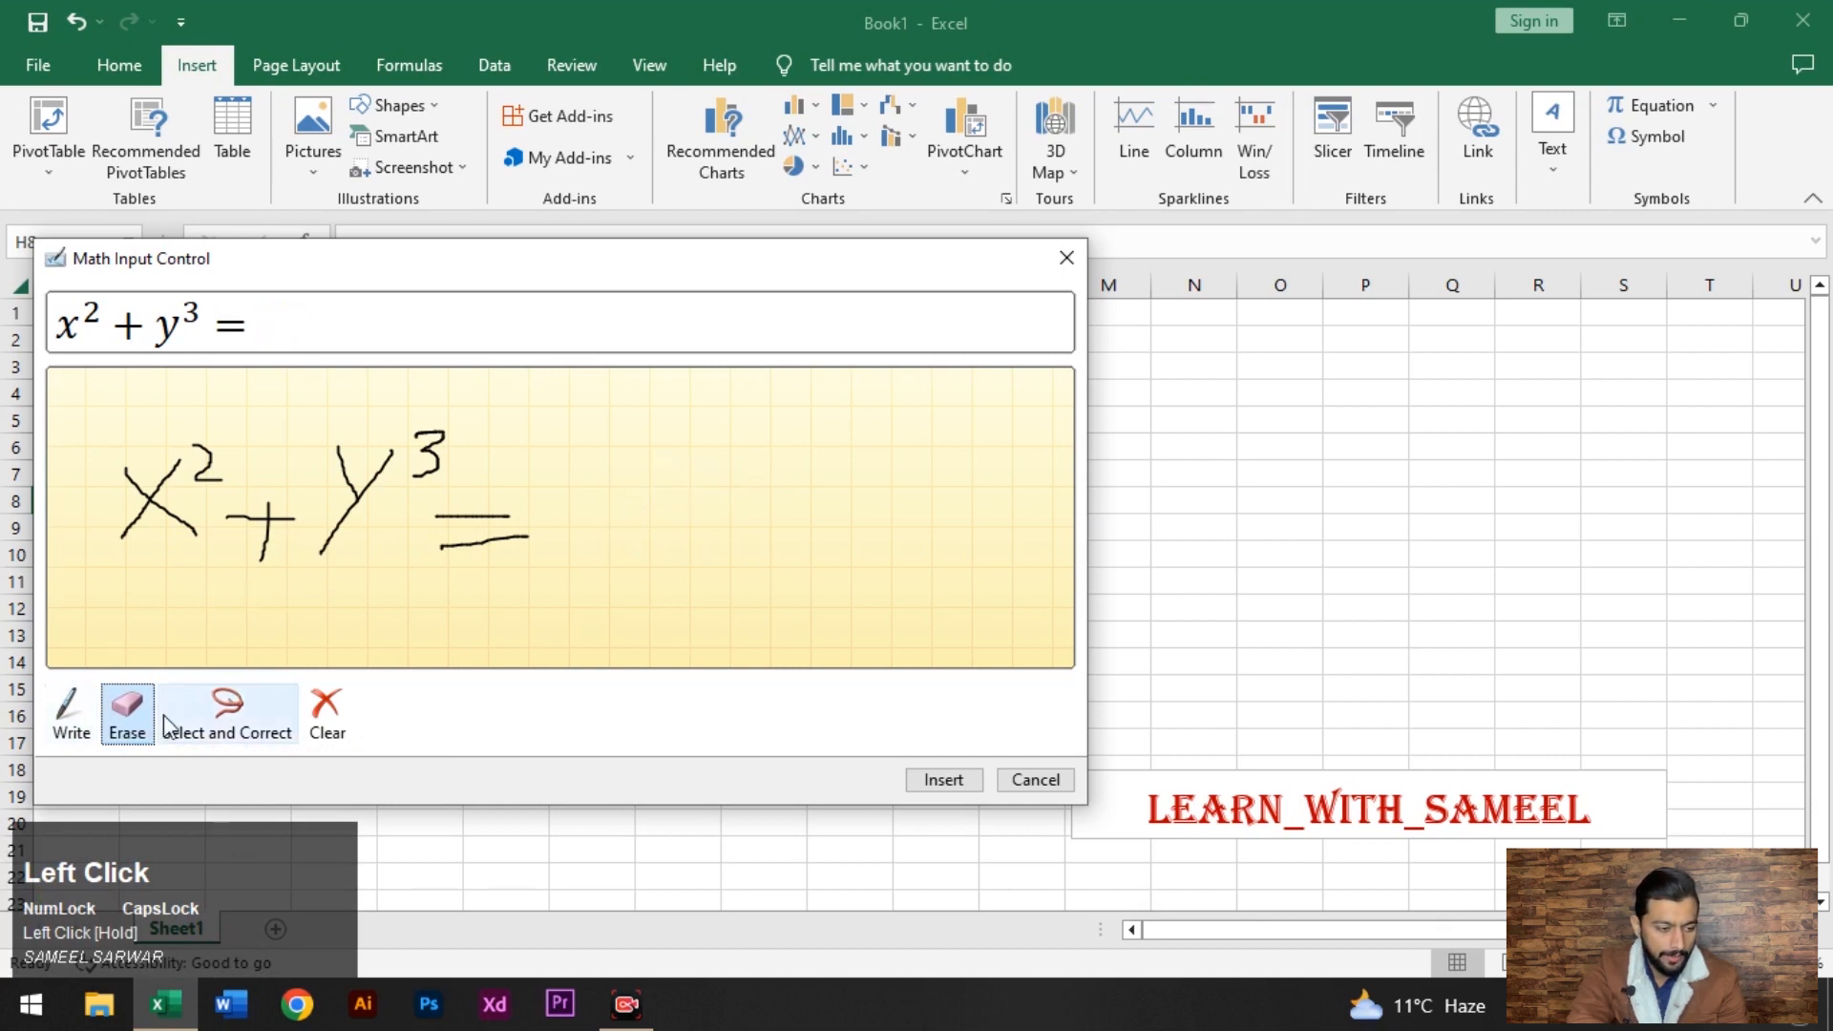
# Handwrite z⁴ after the equals sign and insert the ink equation x² + y³ = z⁴ into the worksheet.
pyautogui.click(71, 715)
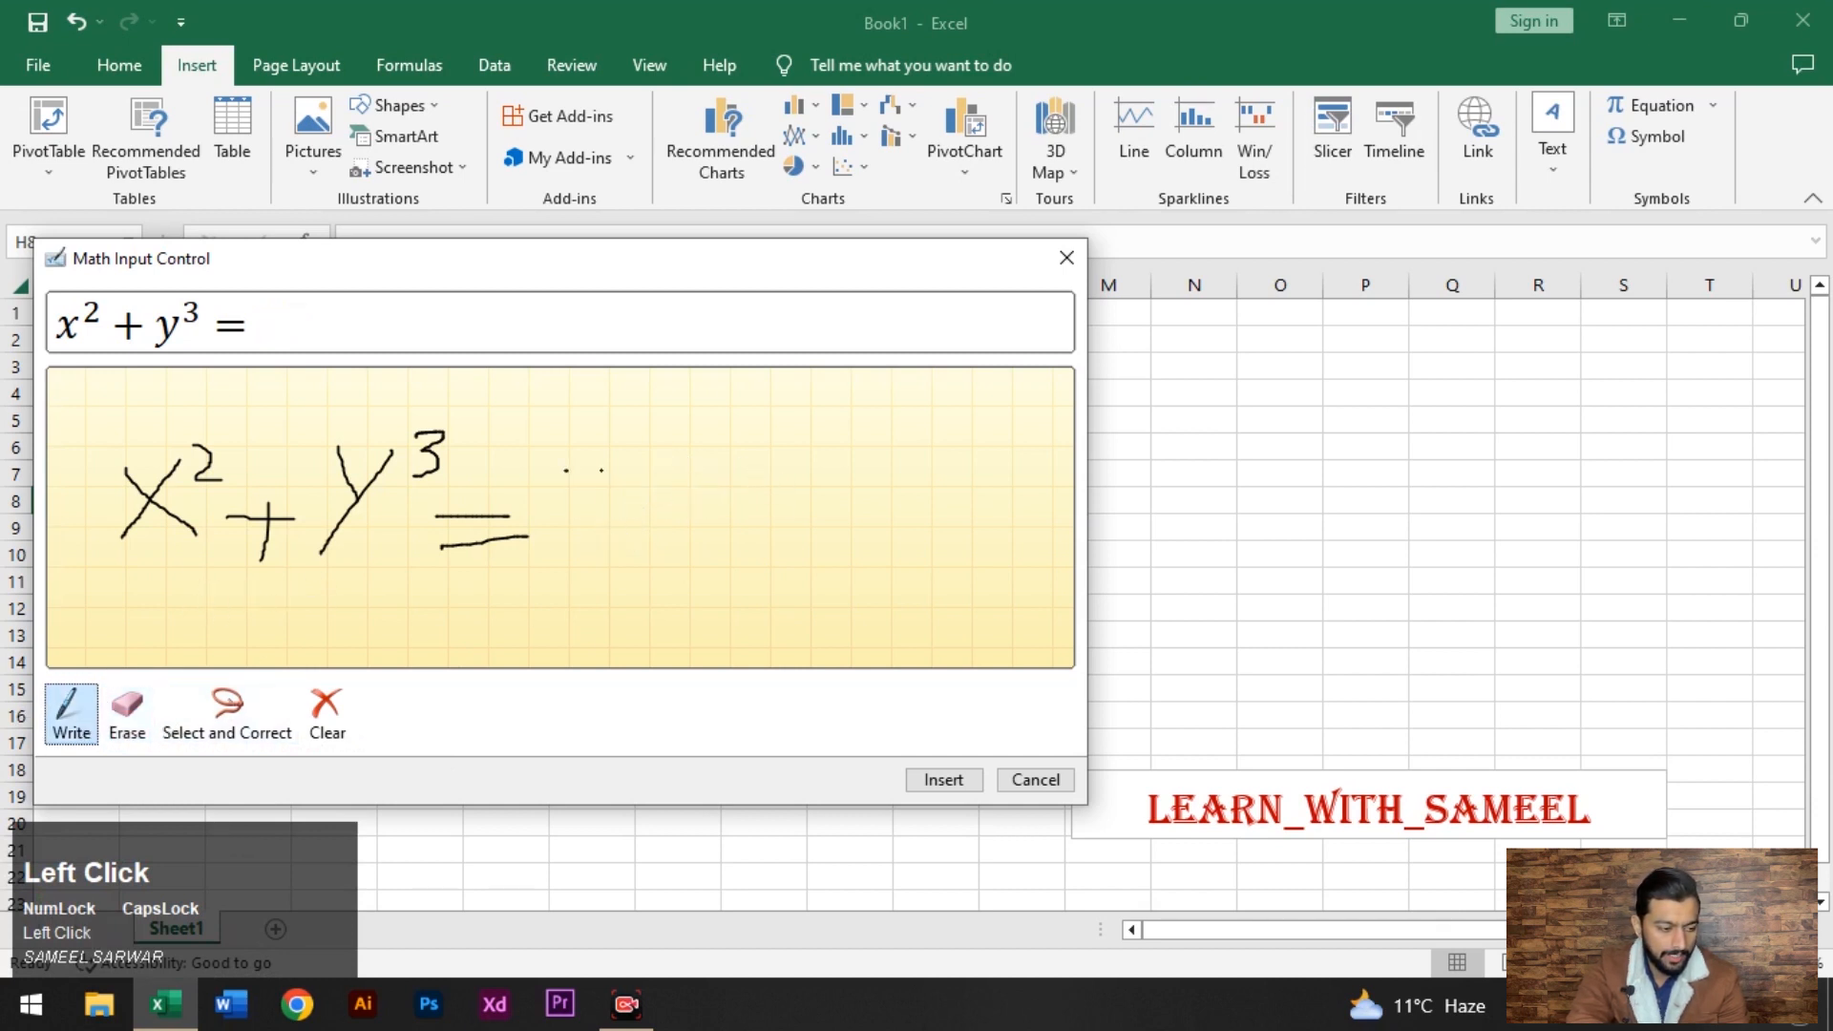
pyautogui.moveTo(567, 470); pyautogui.dragTo(712, 472)
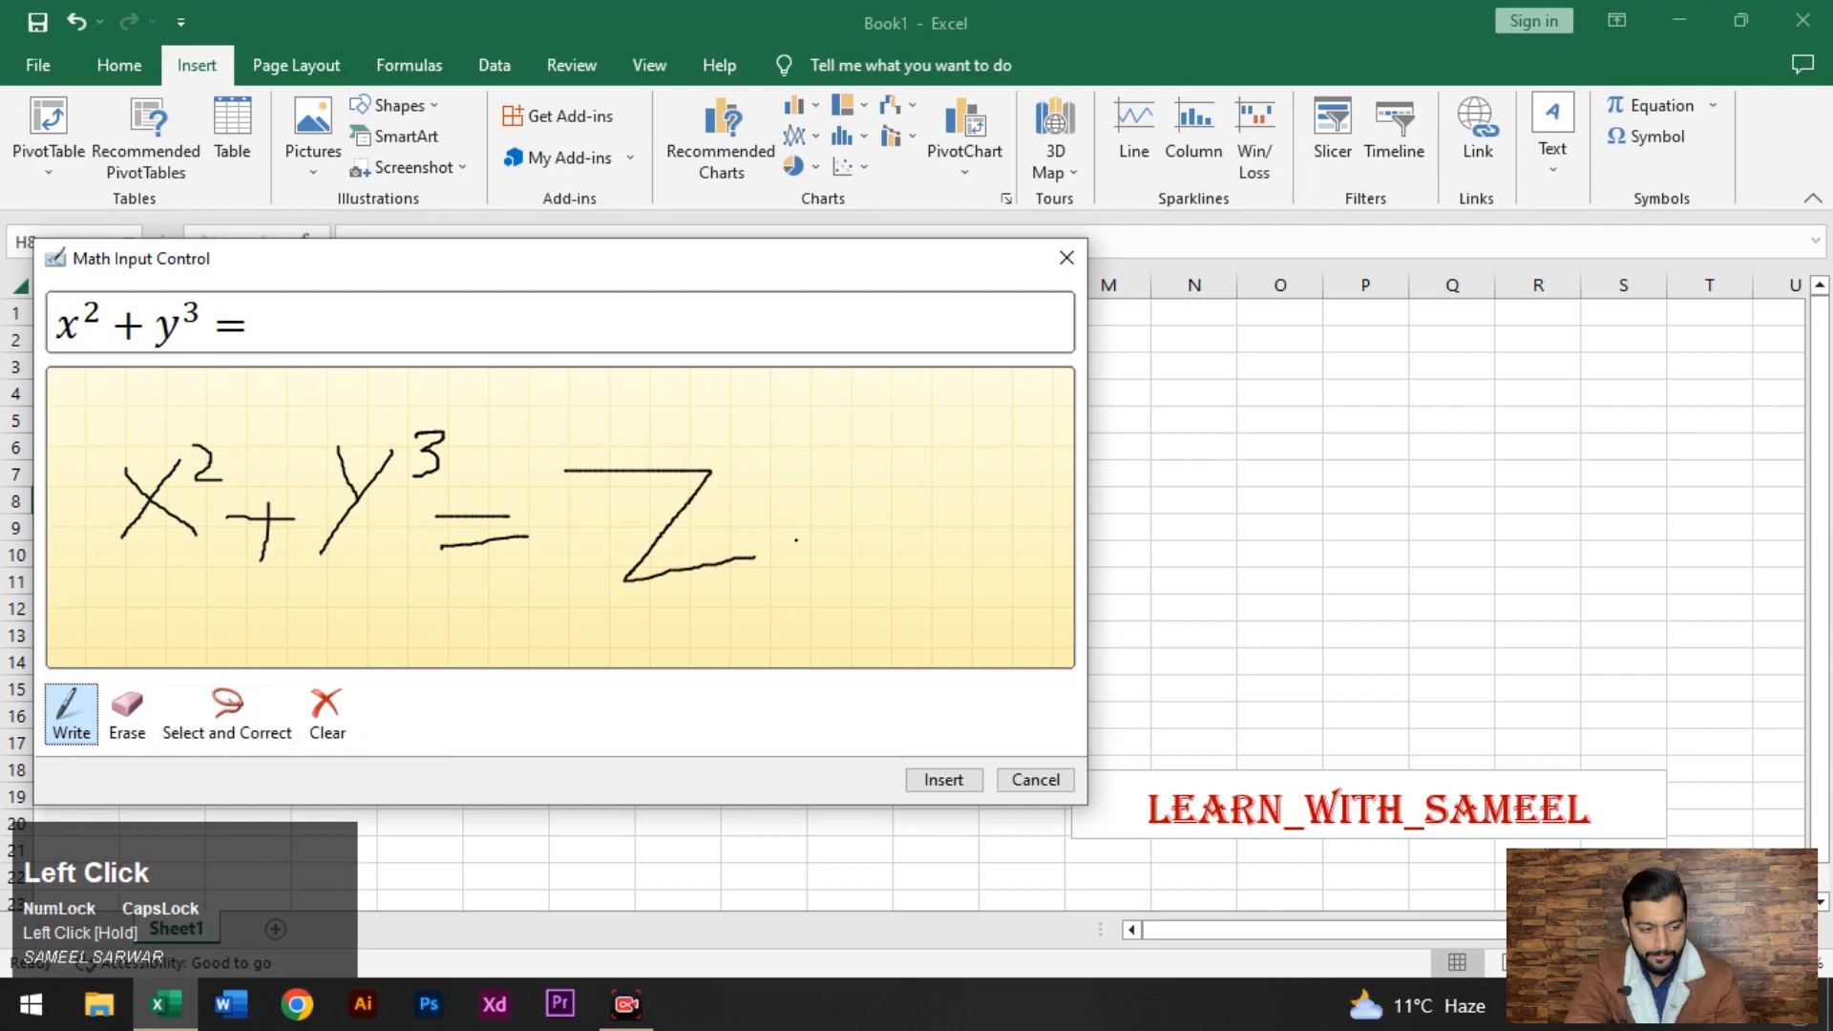
pyautogui.moveTo(730, 451)
pyautogui.mouseDown()
pyautogui.moveTo(731, 470)
pyautogui.moveTo(763, 458)
pyautogui.mouseUp()
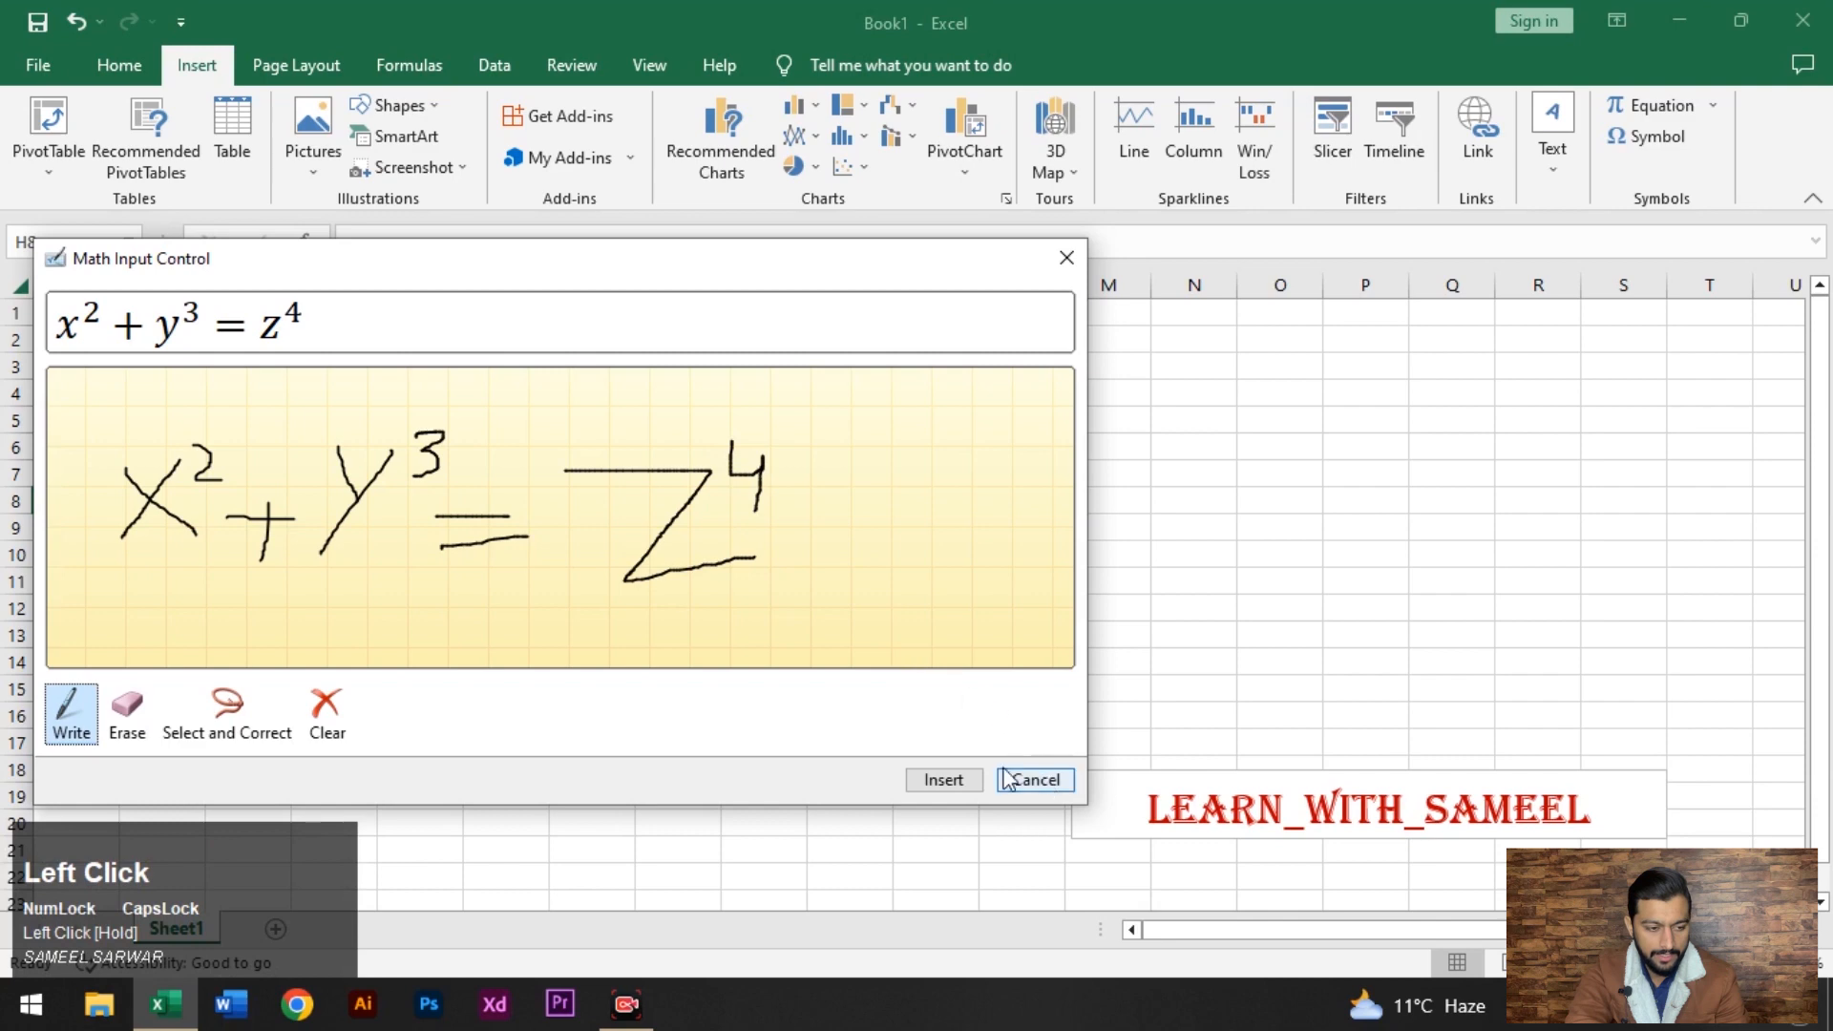
pyautogui.click(943, 781)
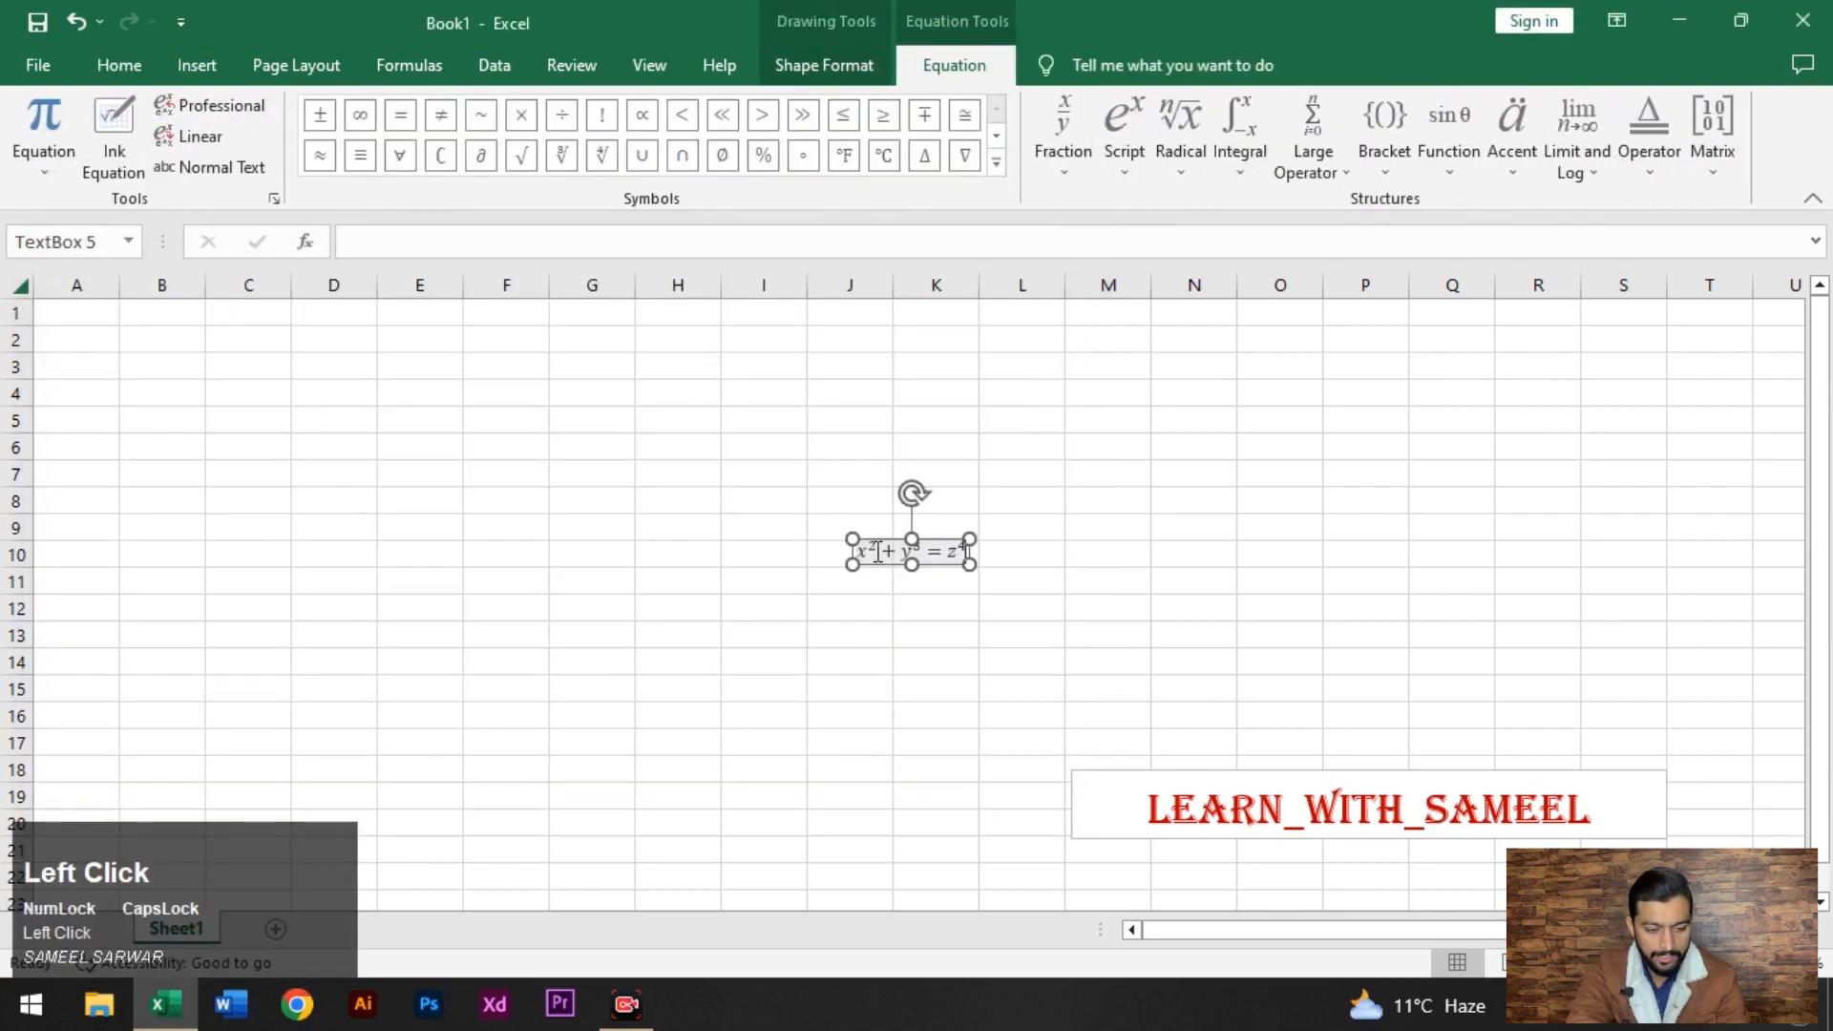
# Widen the box of the inserted x² + y³ = z⁴ equation toward column F and delete it.
pyautogui.moveTo(849, 537); pyautogui.dragTo(483, 423)
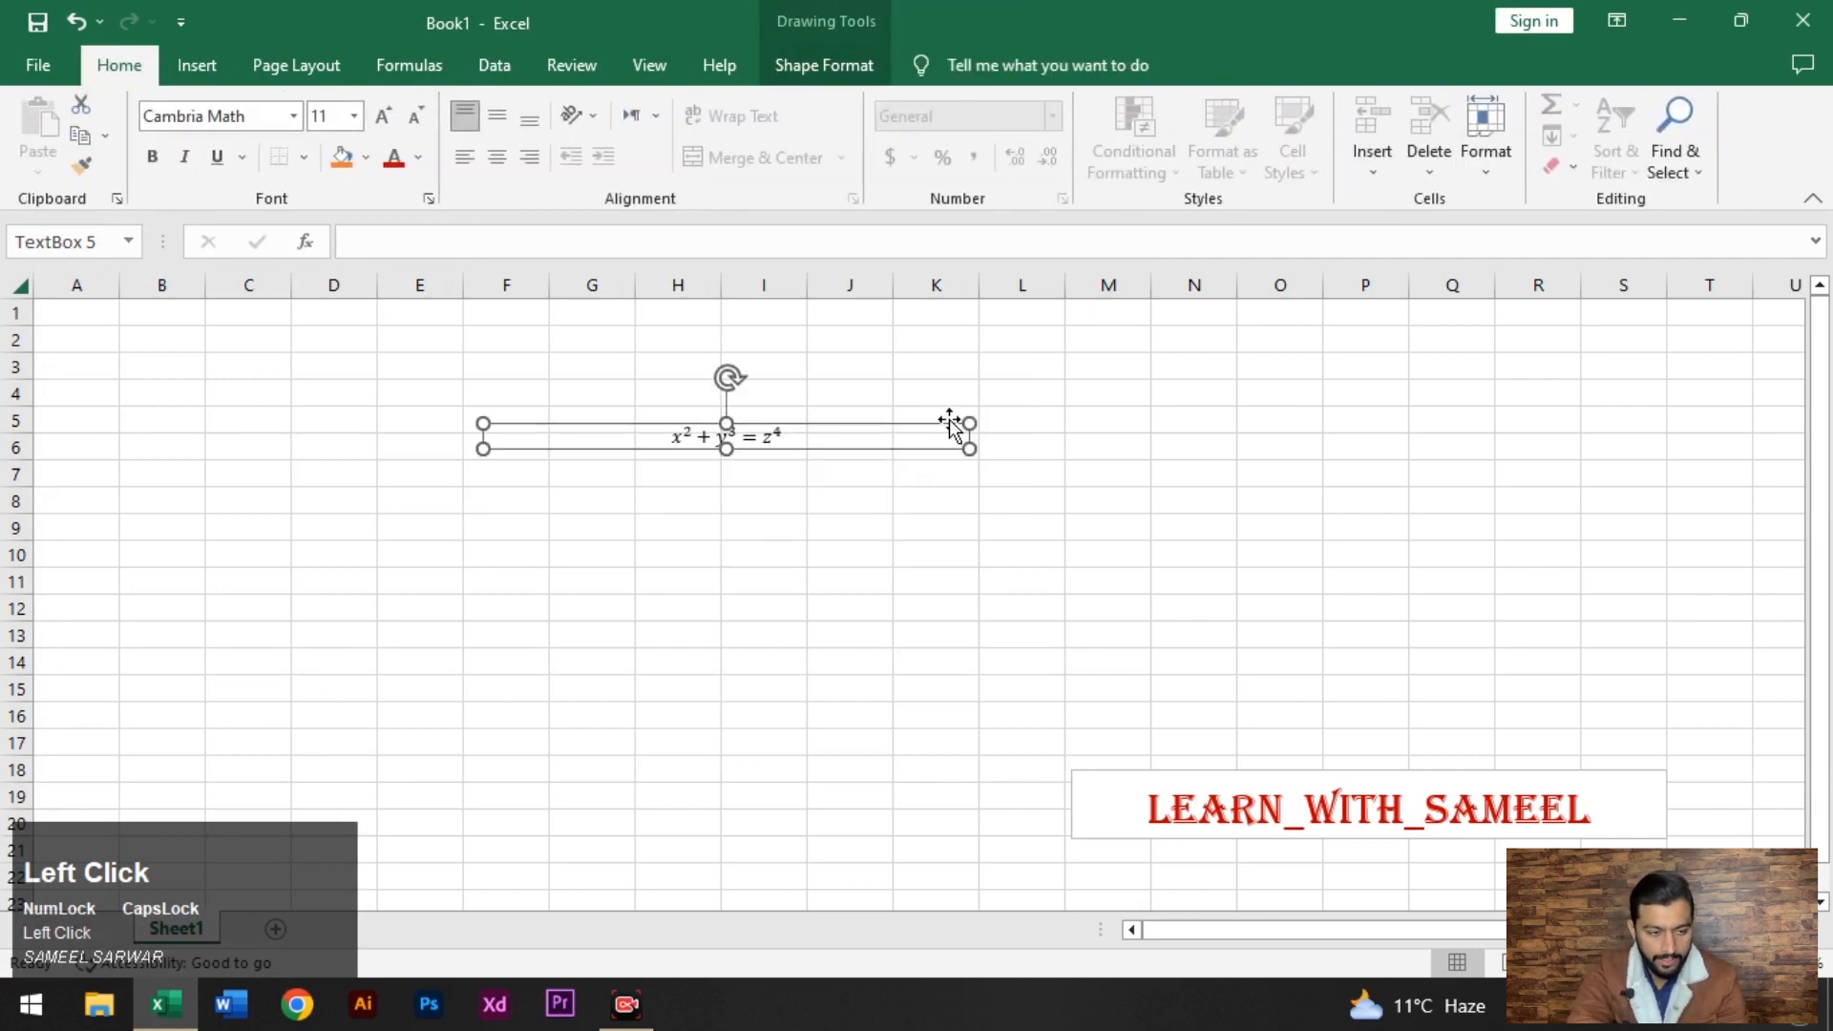
pyautogui.press('Delete')
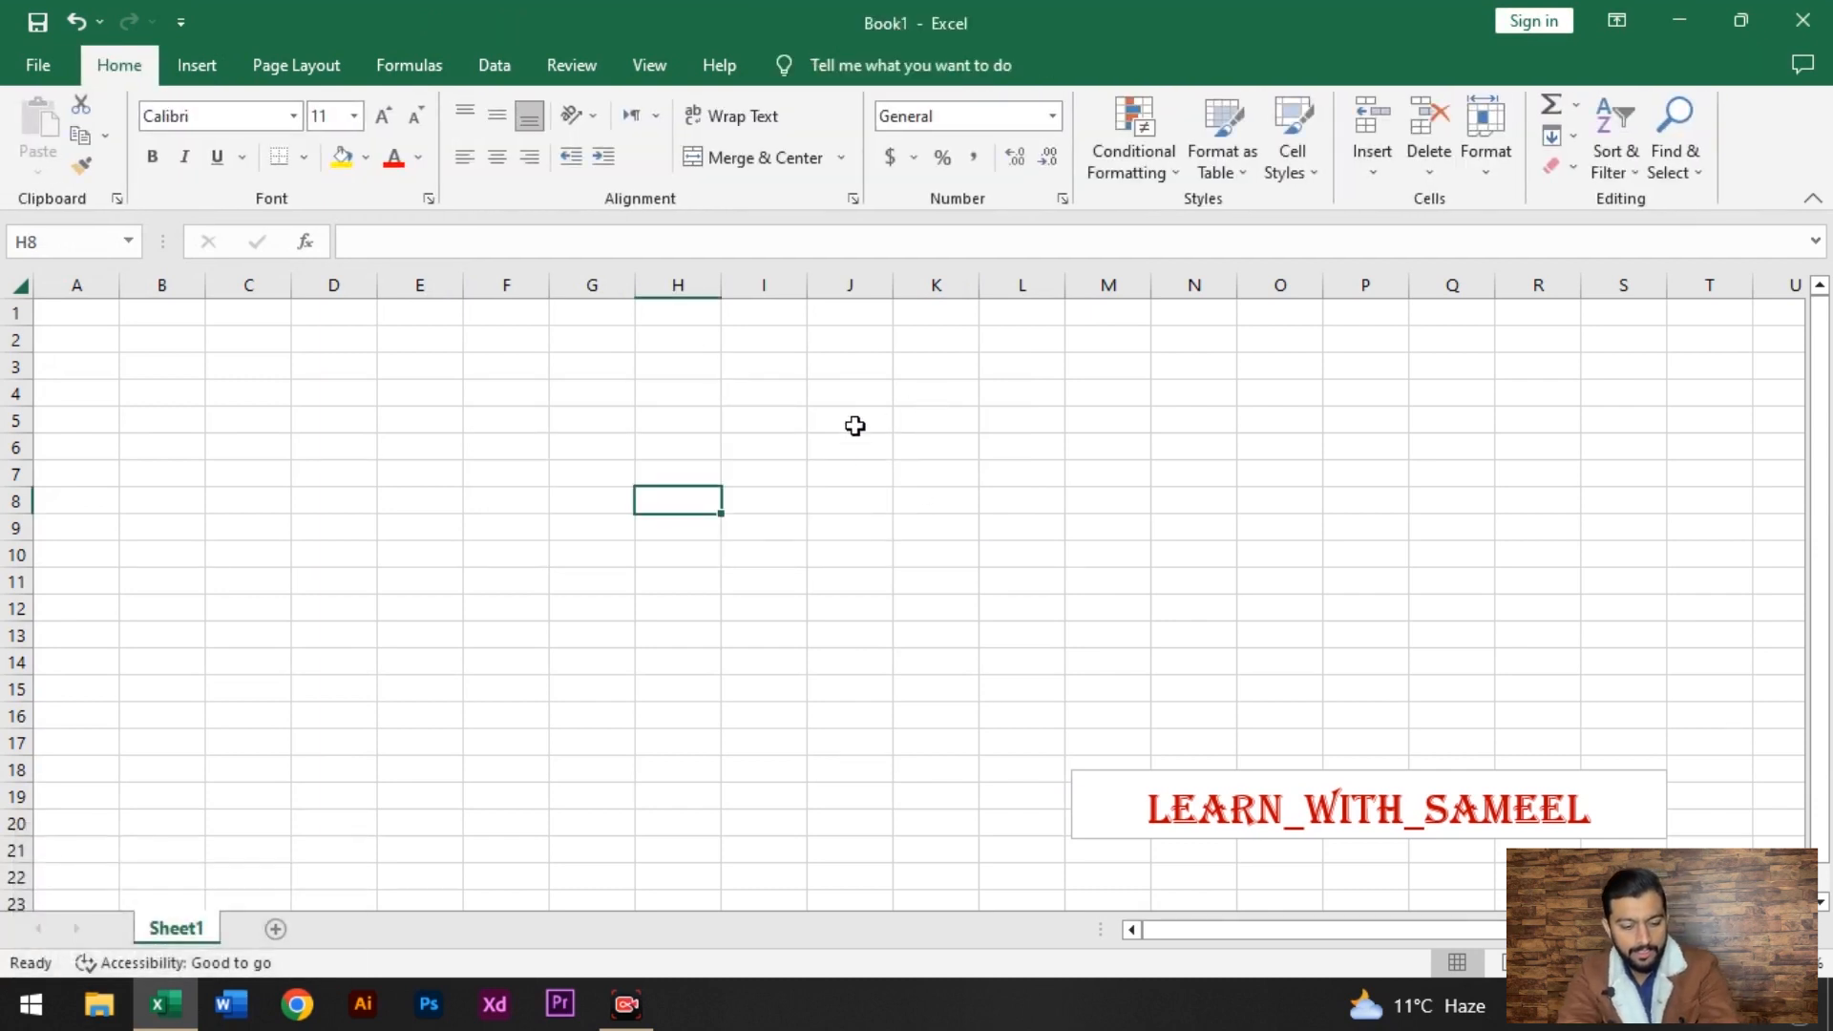
# Look through the character subsets offered for inserting symbols, and leave without inserting any.
pyautogui.click(221, 71)
pyautogui.click(1711, 112)
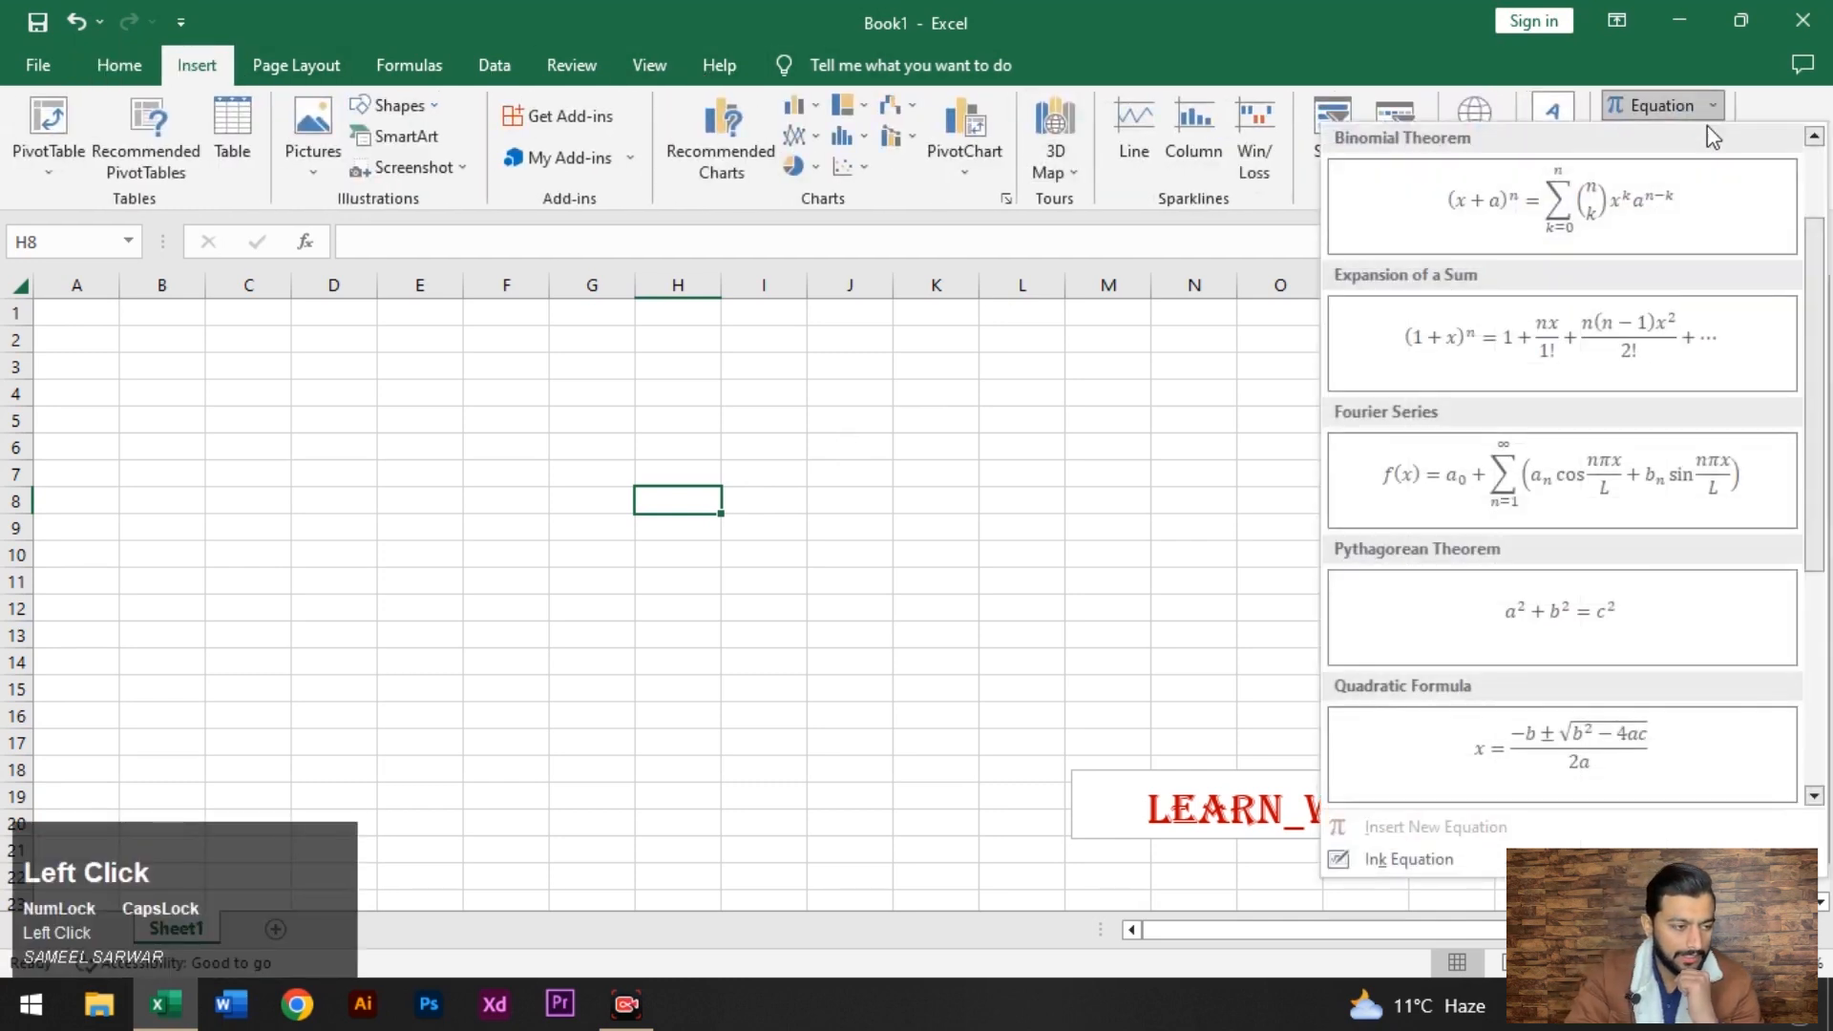
pyautogui.click(1773, 109)
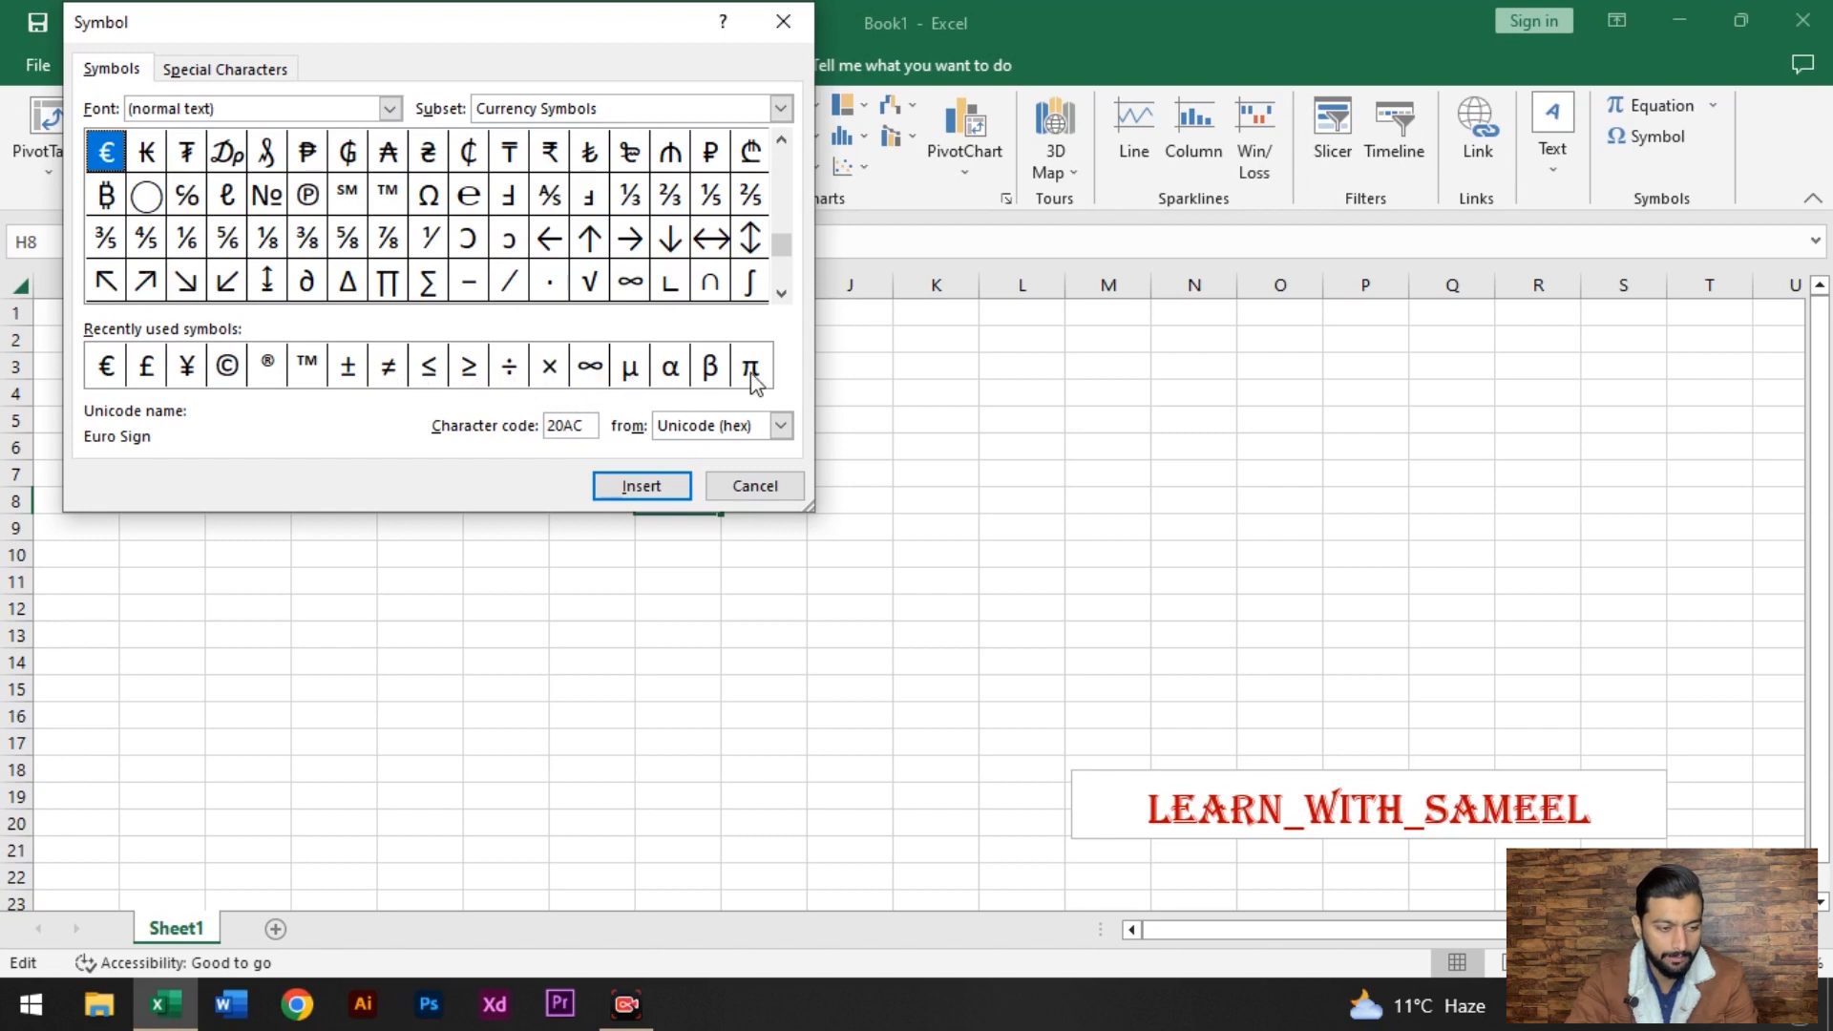
pyautogui.click(781, 108)
pyautogui.scroll(-2, 612, 207)
pyautogui.scroll(-3, 612, 207)
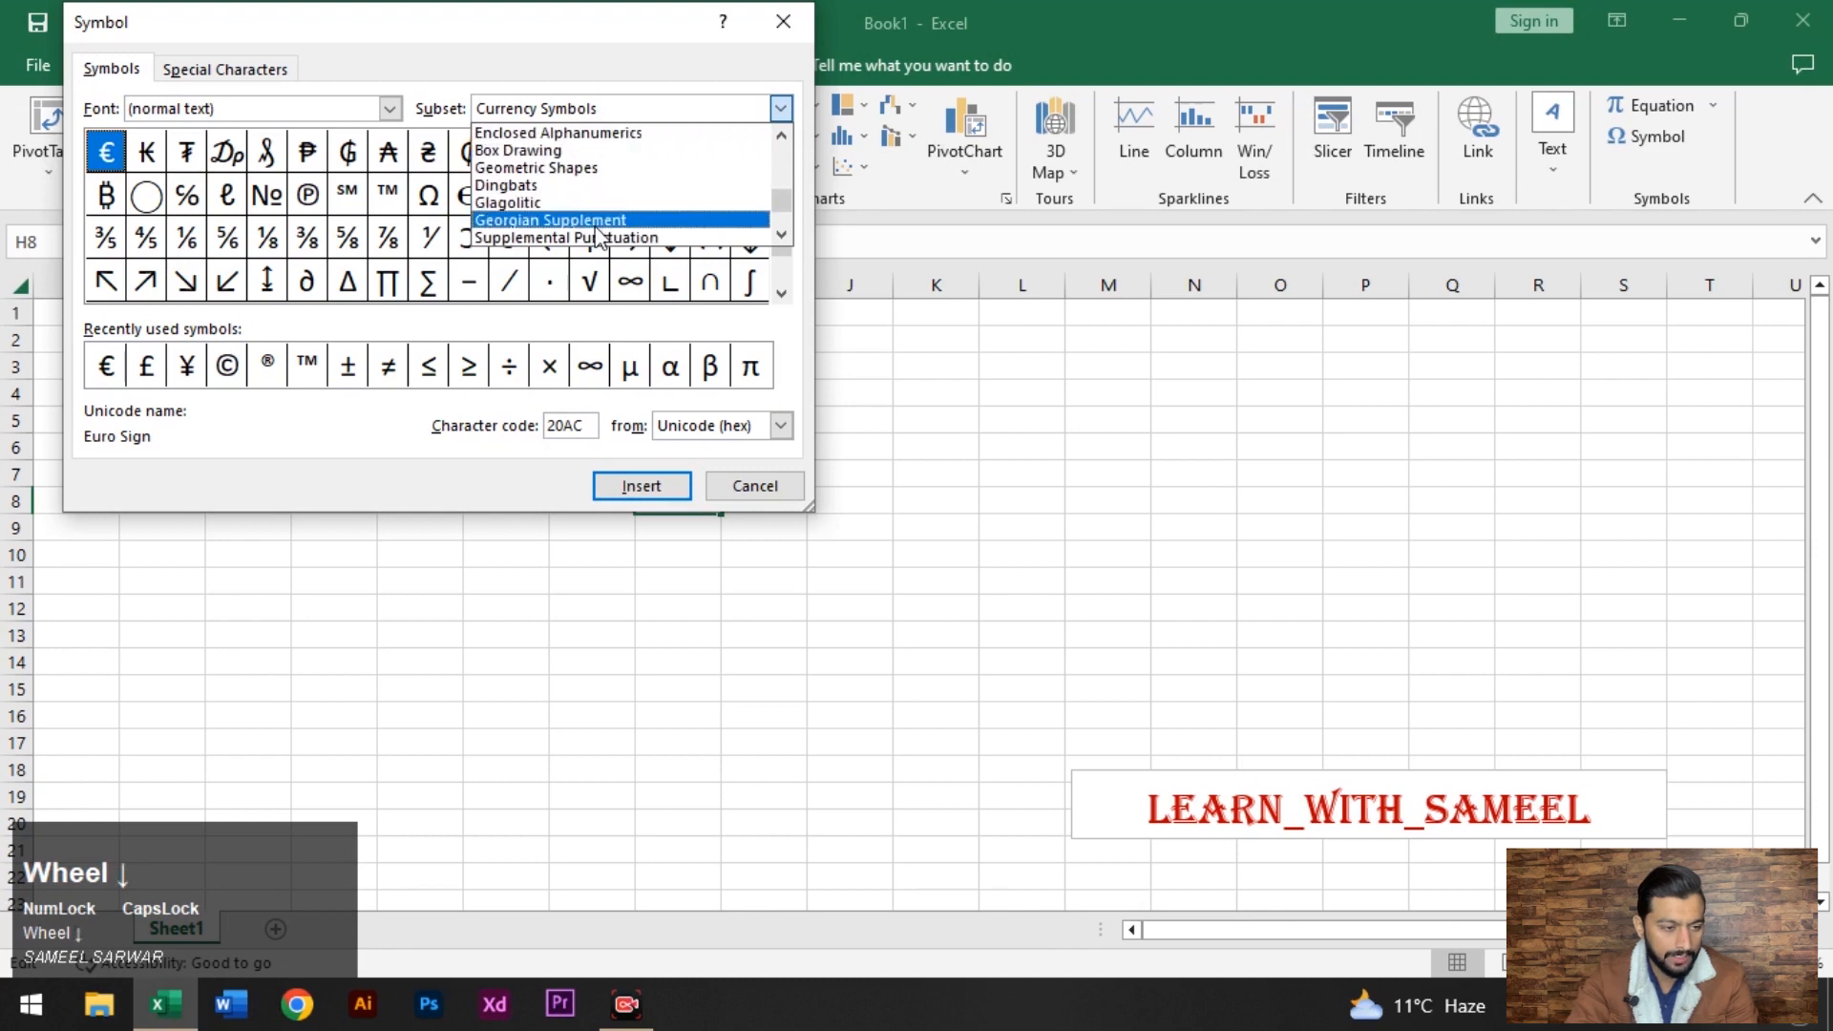
pyautogui.click(737, 467)
pyautogui.click(743, 483)
pyautogui.click(628, 466)
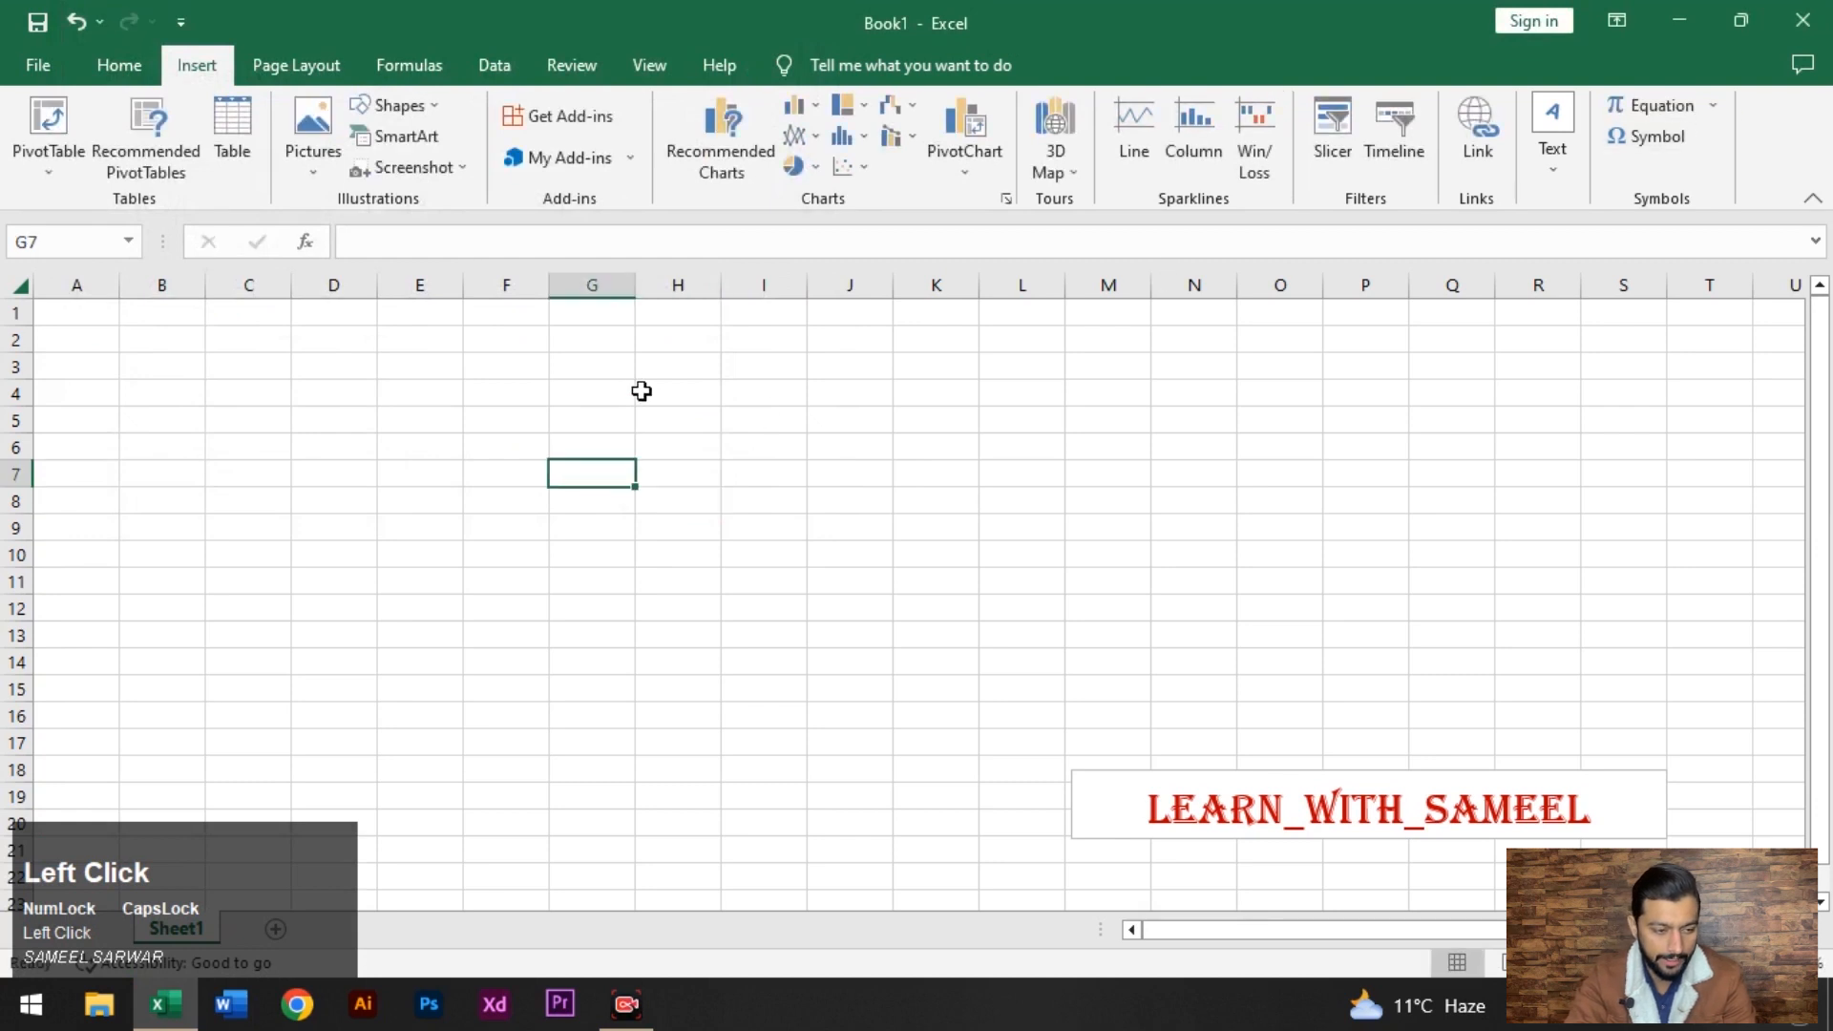
# Insert the built-in Area of Circle equation and move it to columns C and D around row 6.
pyautogui.click(1710, 107)
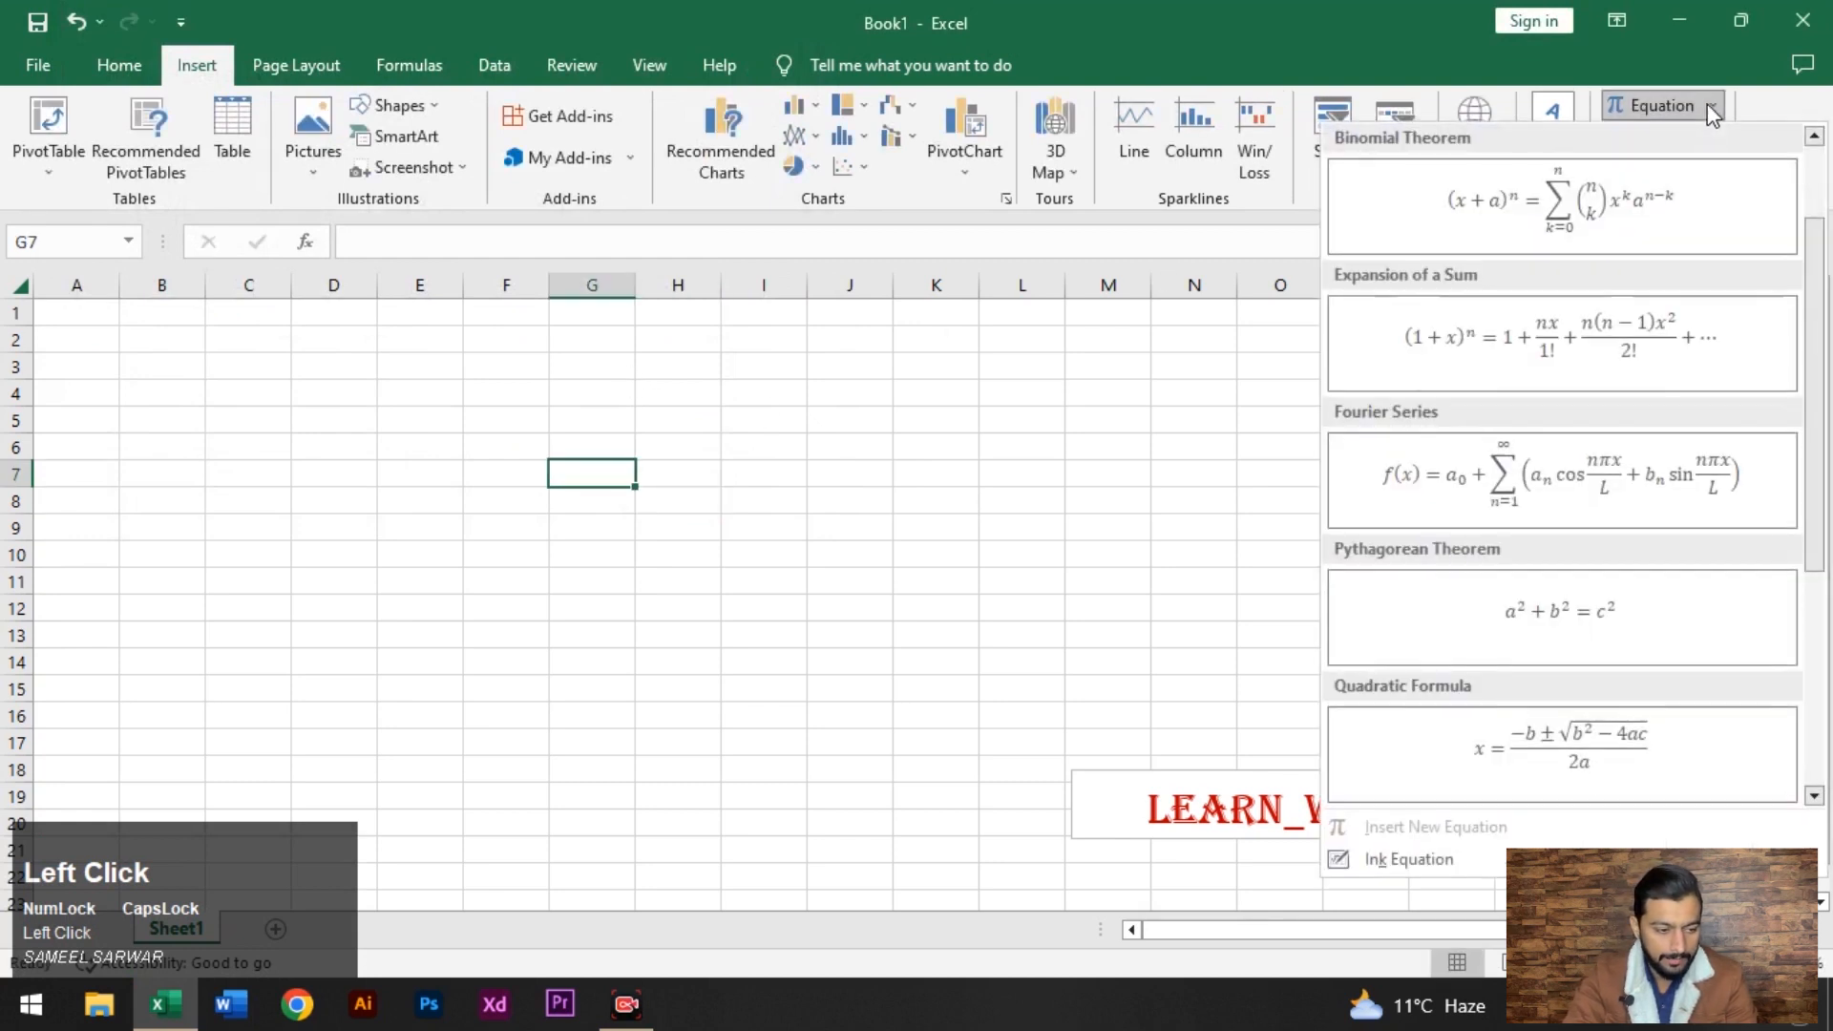
pyautogui.scroll(-3, 1526, 676)
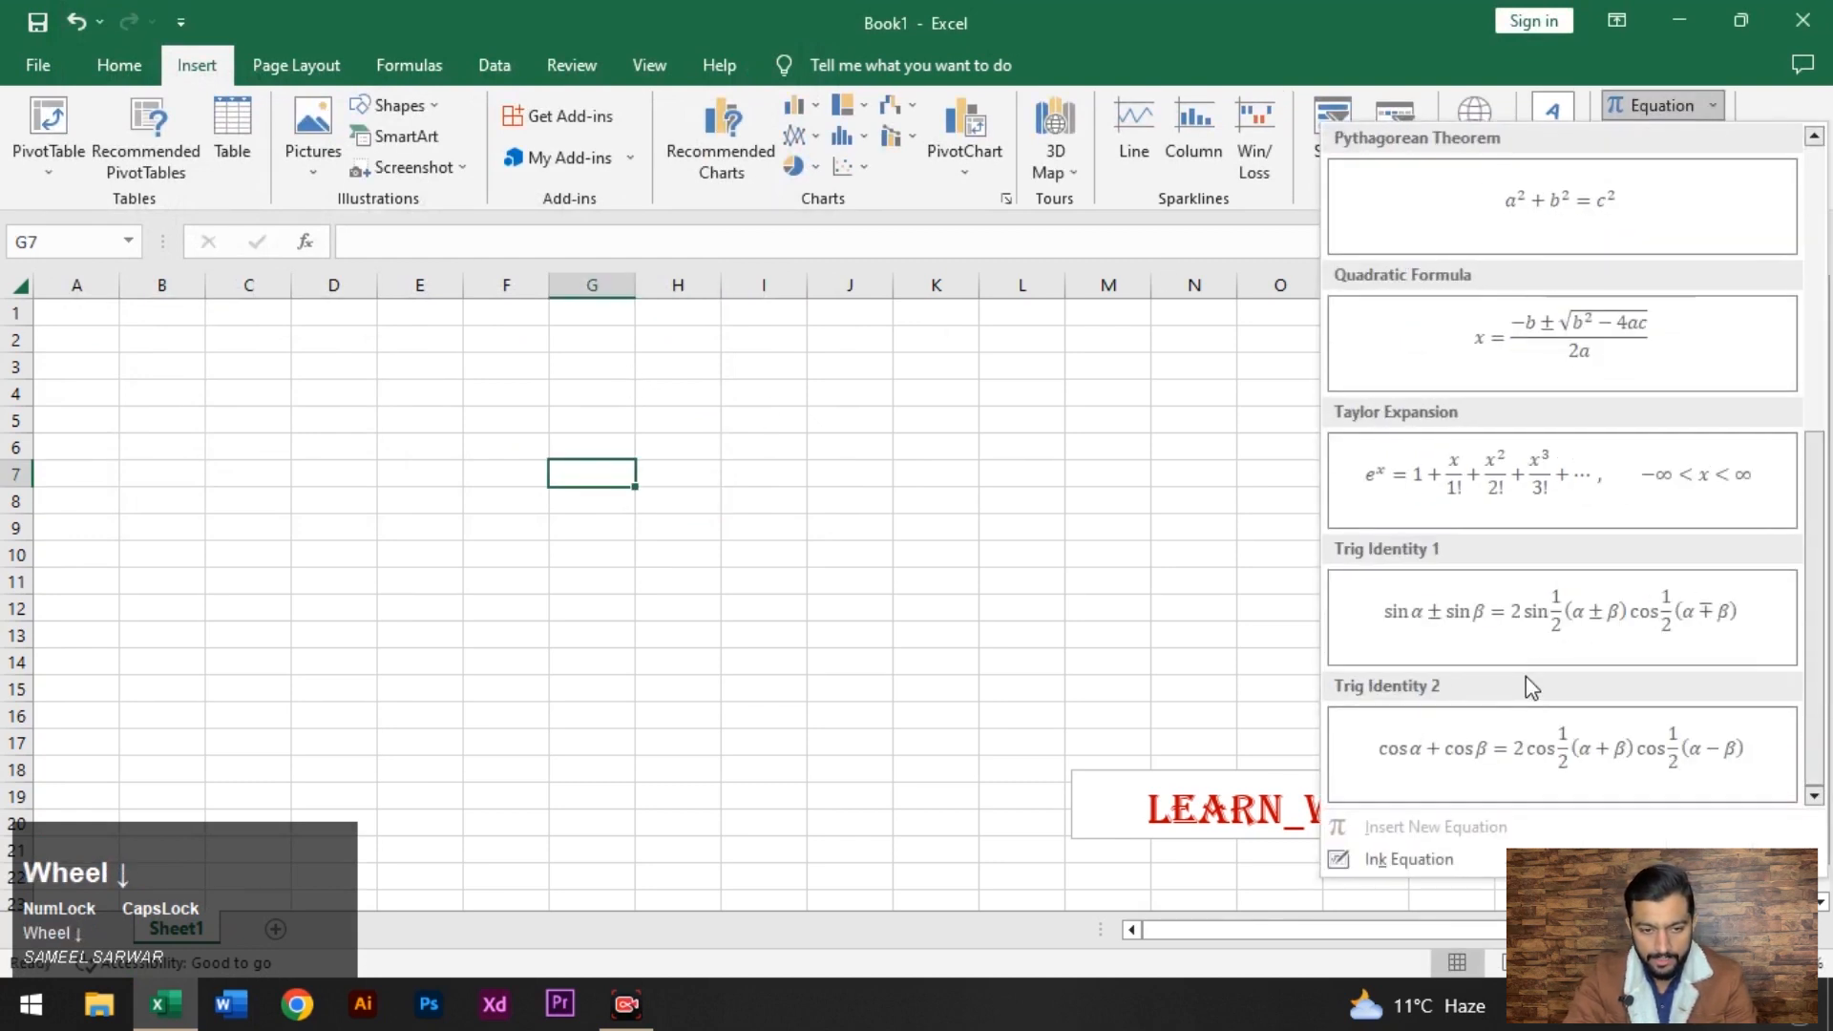
pyautogui.scroll(4, 1526, 676)
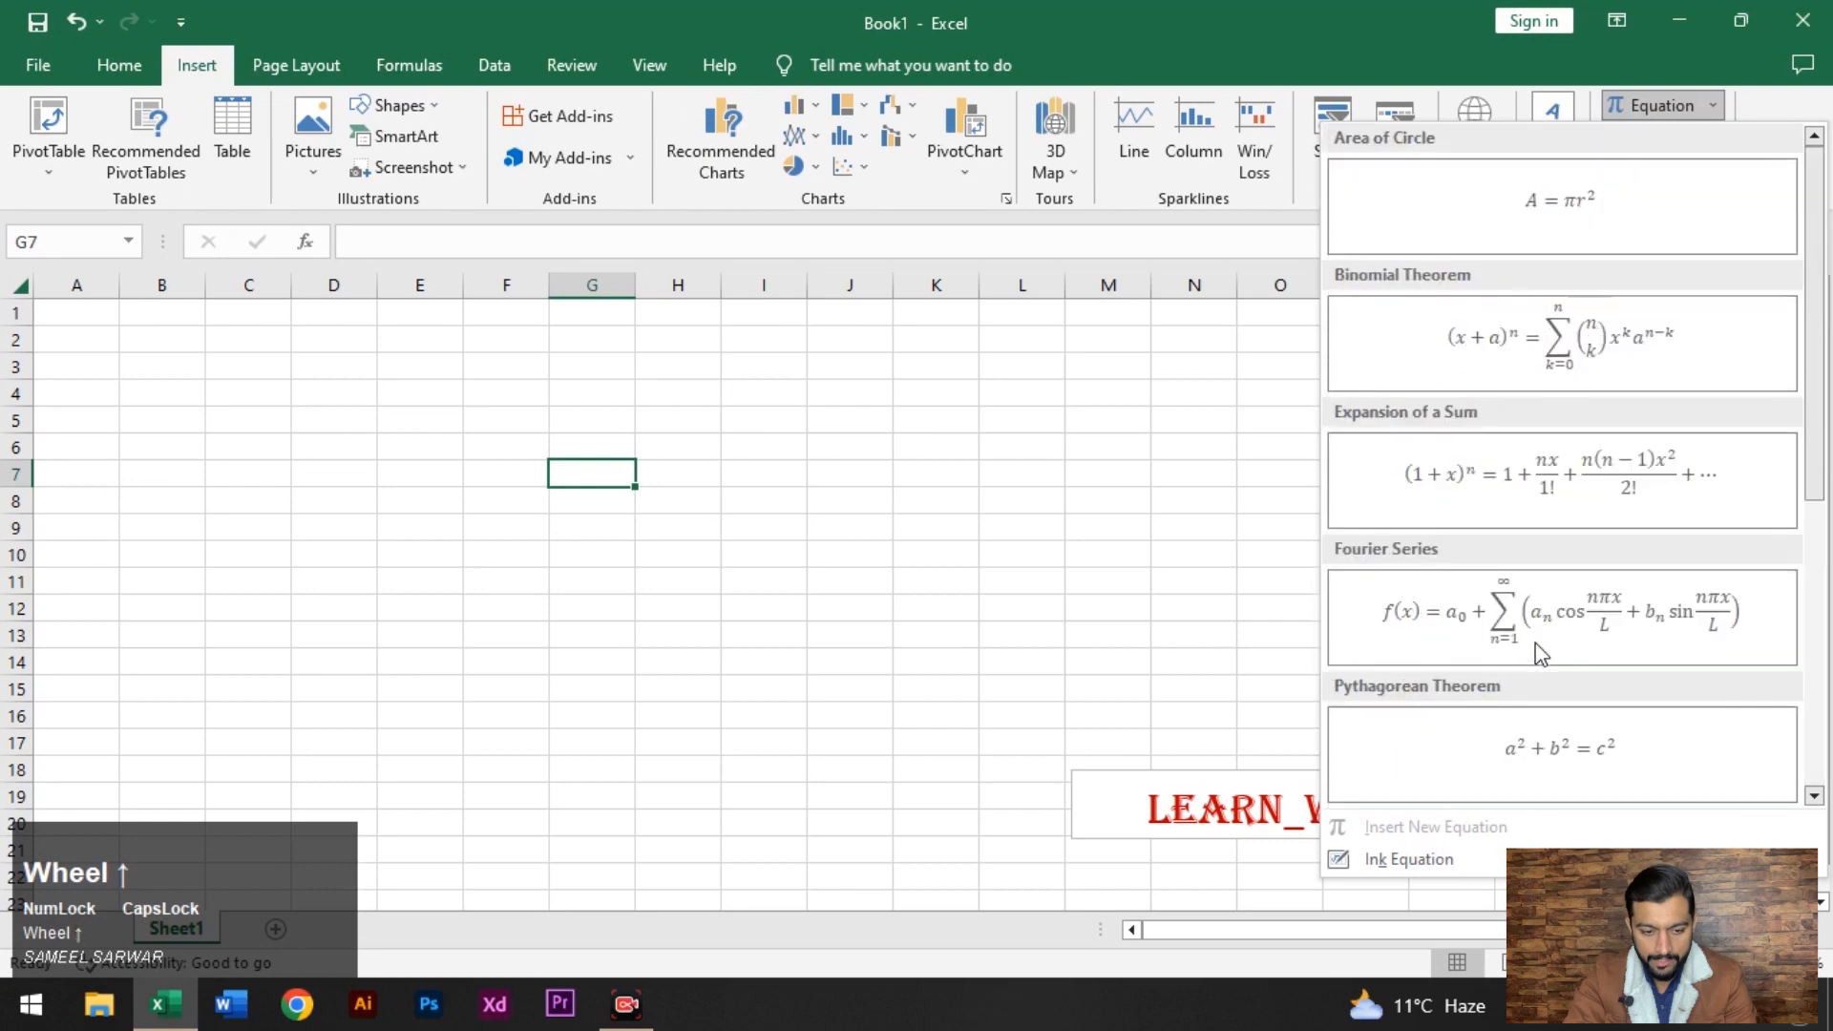
pyautogui.click(1591, 208)
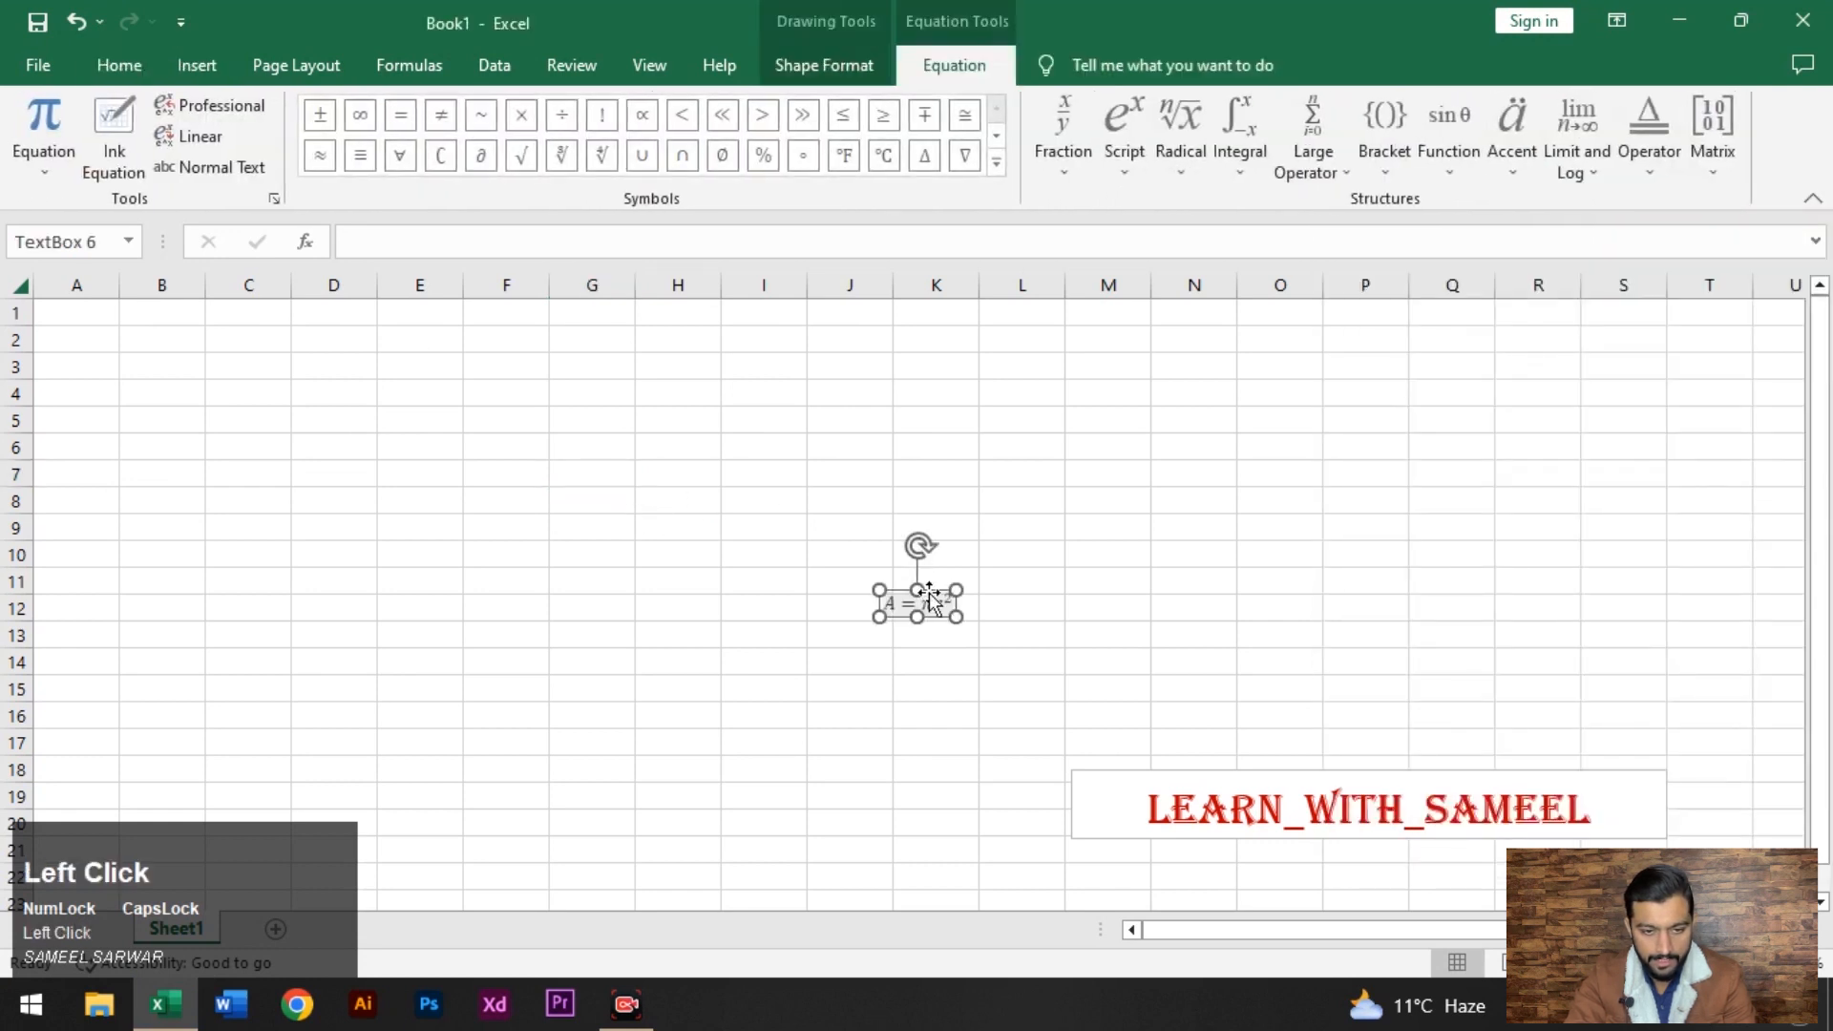
pyautogui.moveTo(929, 597); pyautogui.dragTo(315, 446)
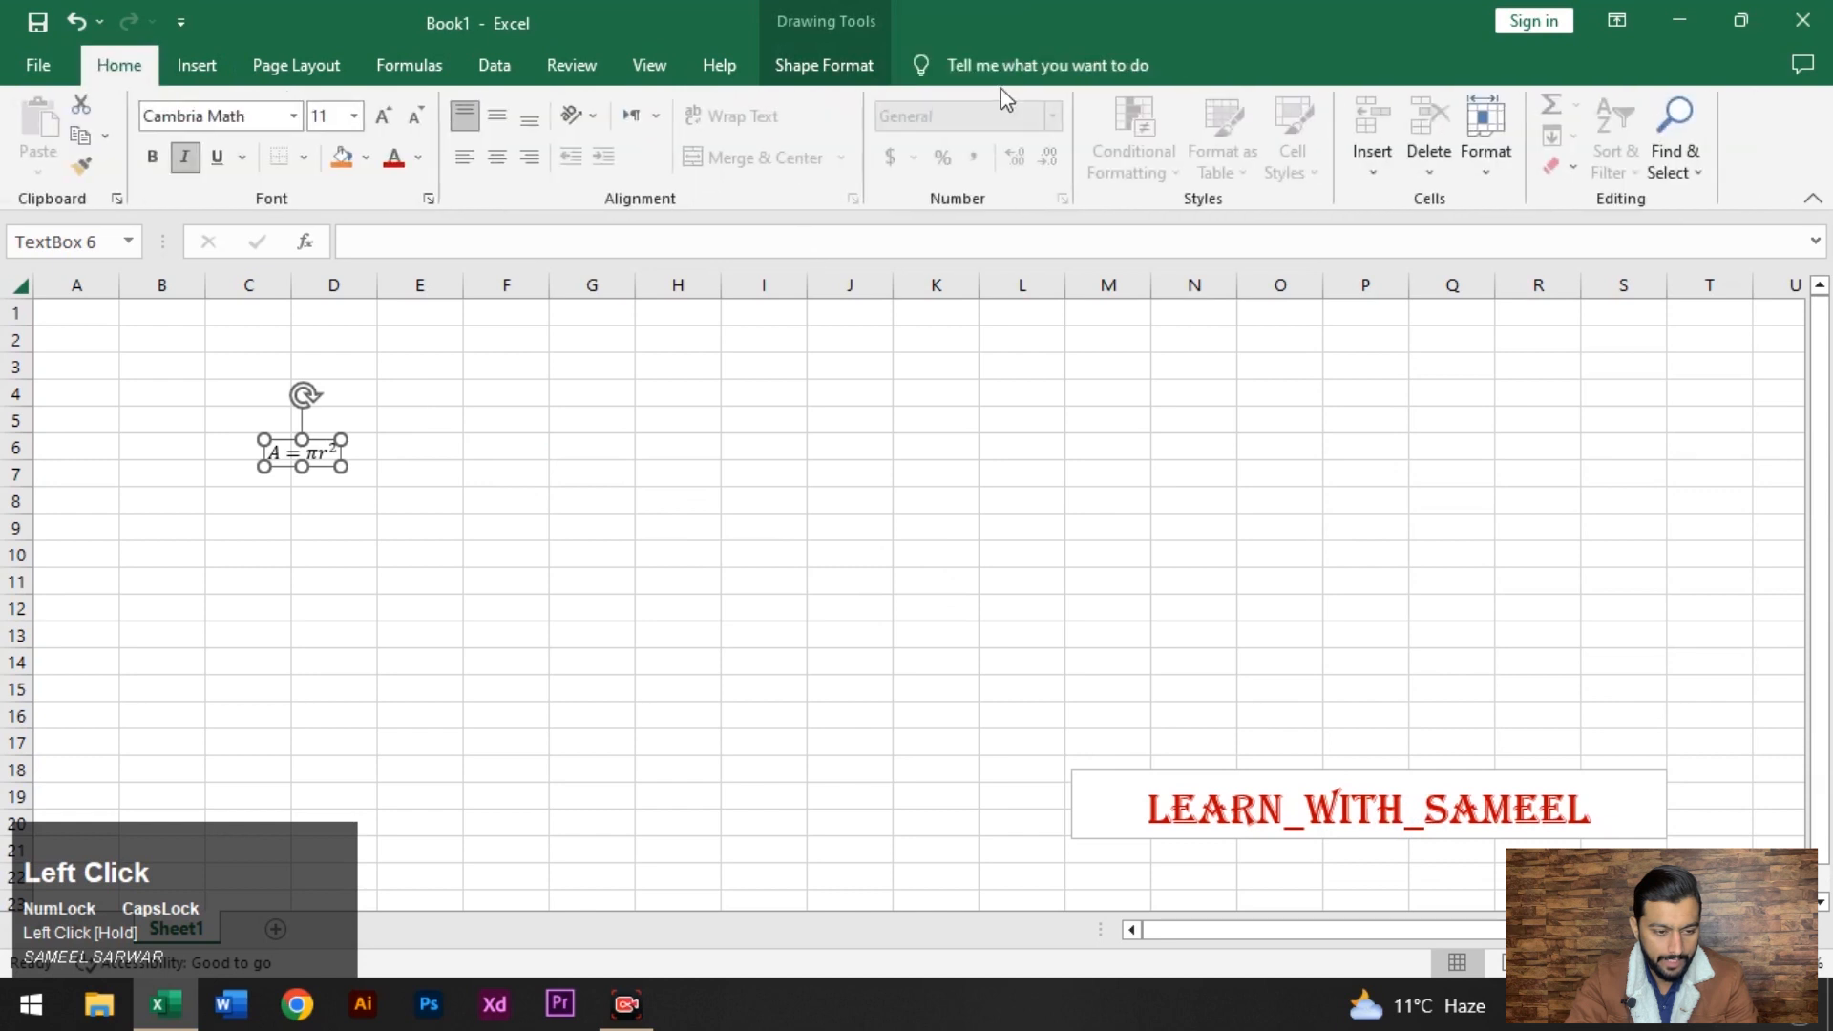
# Add an empty stacked fraction after r² at the end of the A = πr² equation.
pyautogui.click(326, 458)
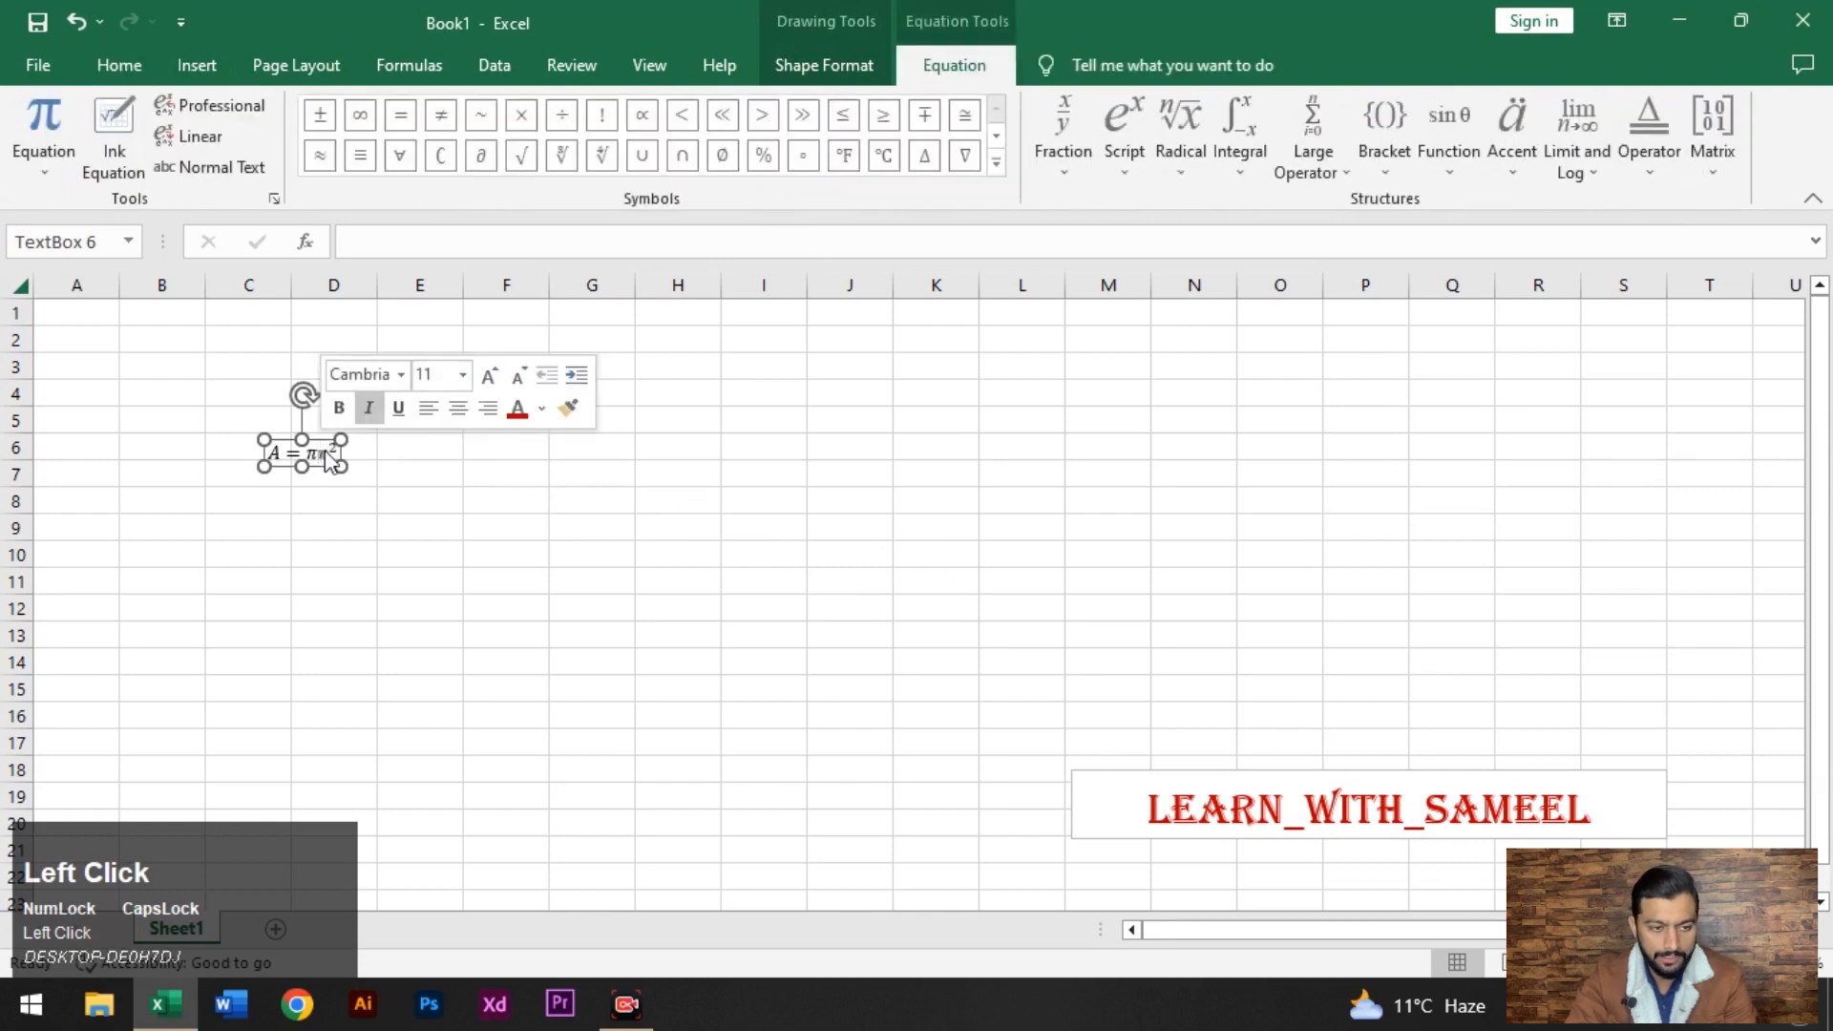
pyautogui.click(330, 447)
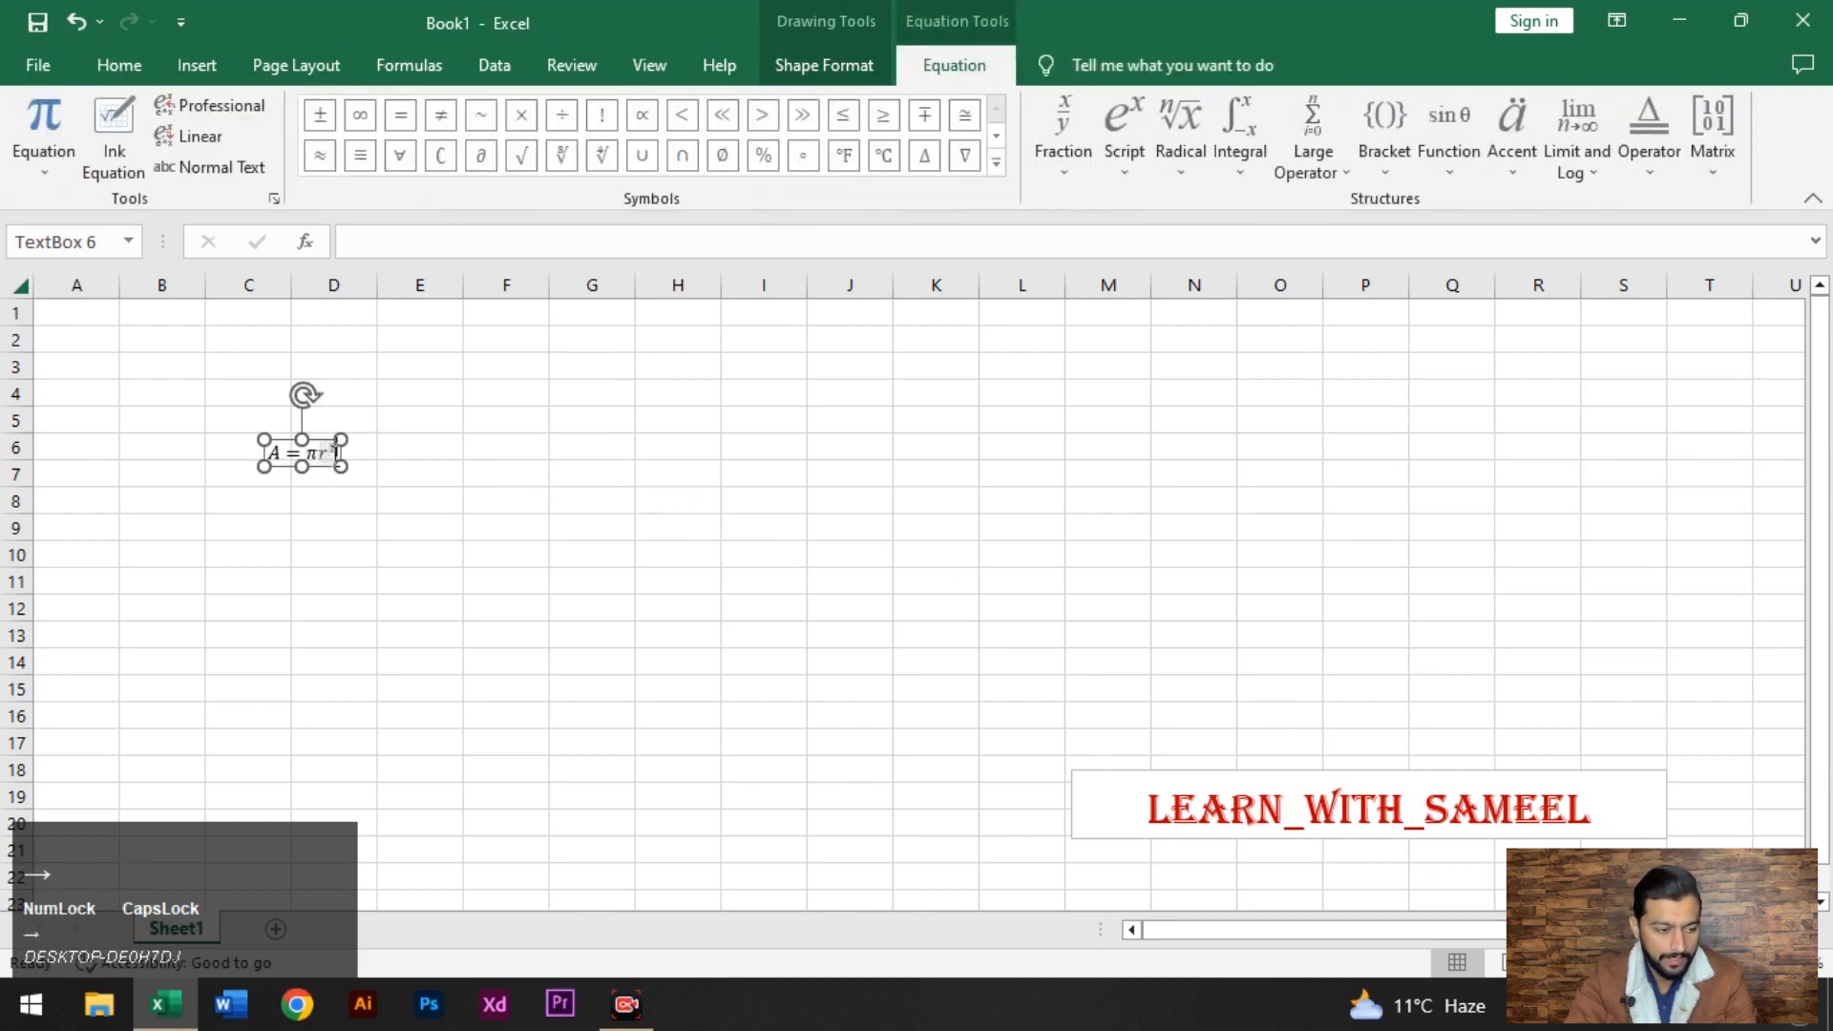
pyautogui.press('Right')
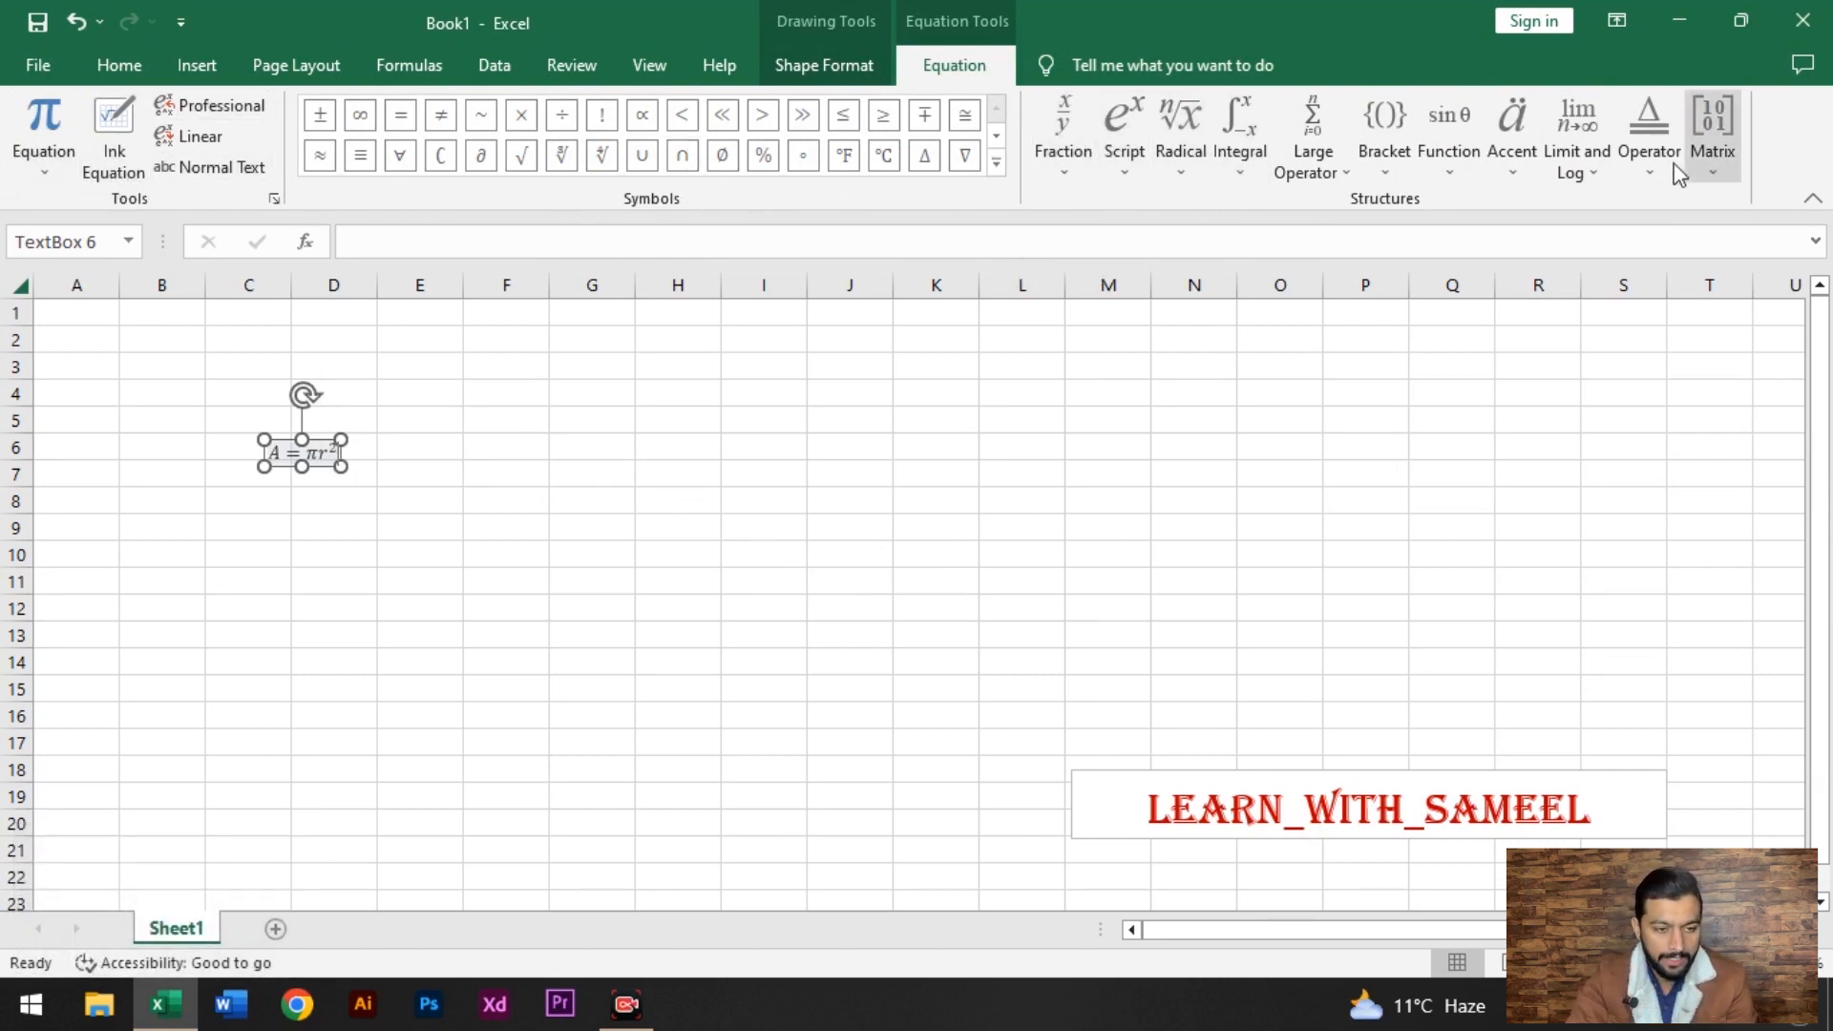
pyautogui.click(1074, 175)
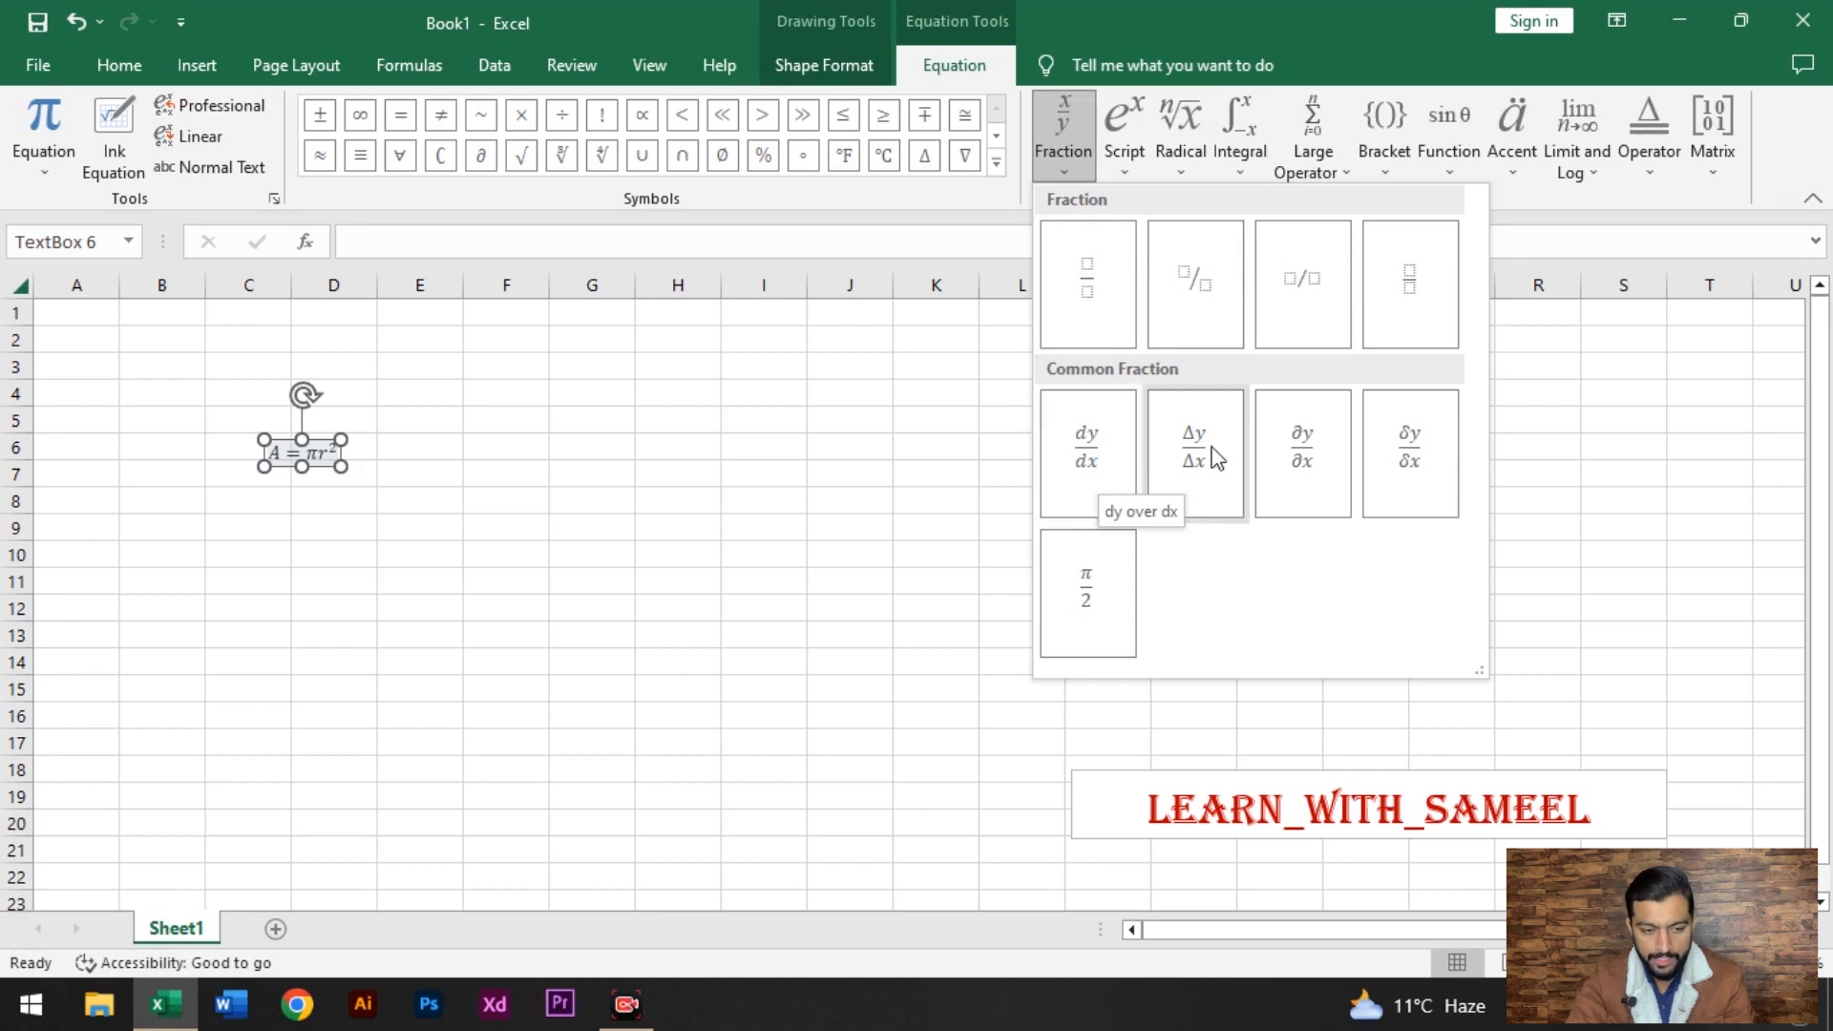
pyautogui.click(1104, 289)
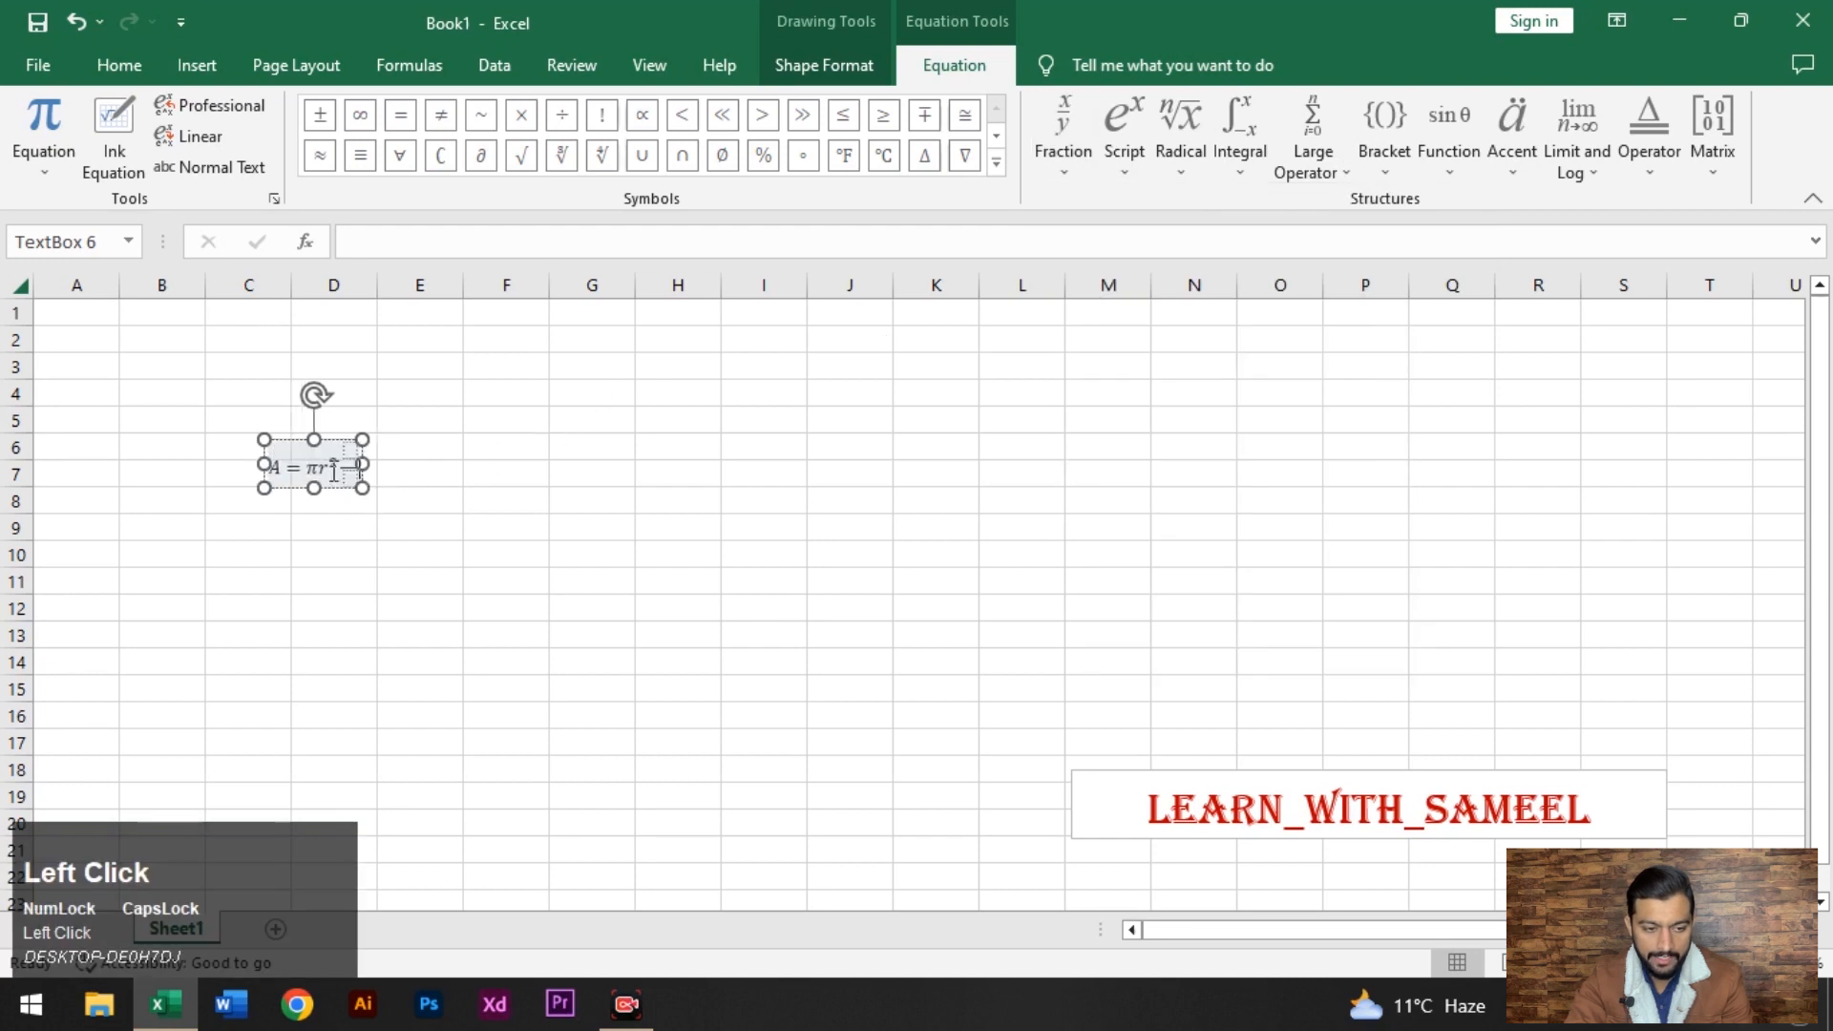
# Delete A = πr² in front of the fraction and enlarge the equation box to span about C6 to F12.
pyautogui.press('BackSpace')
pyautogui.press('BackSpace')
pyautogui.press('BackSpace')
pyautogui.press('BackSpace')
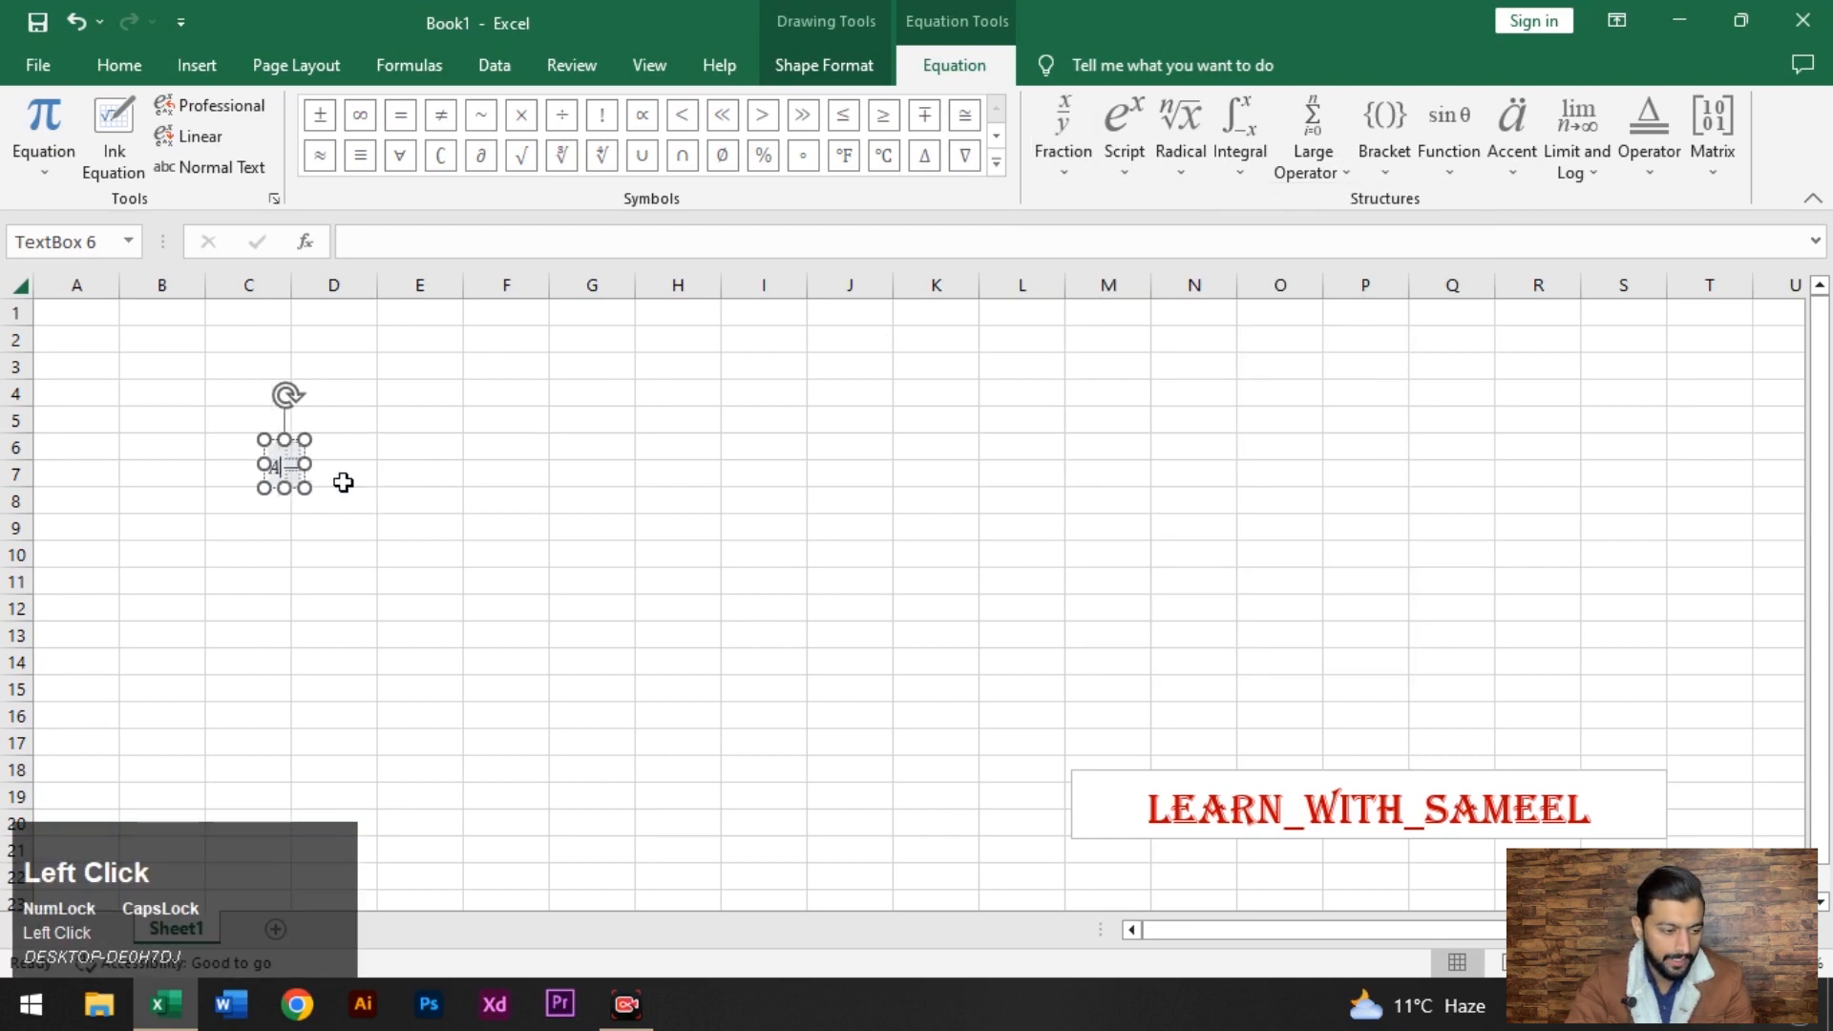
pyautogui.moveTo(290, 486); pyautogui.dragTo(487, 602)
pyautogui.moveTo(380, 488); pyautogui.dragTo(380, 607)
# Fill the empty fraction with a lowercase x as numerator and y as denominator.
pyautogui.click(390, 484)
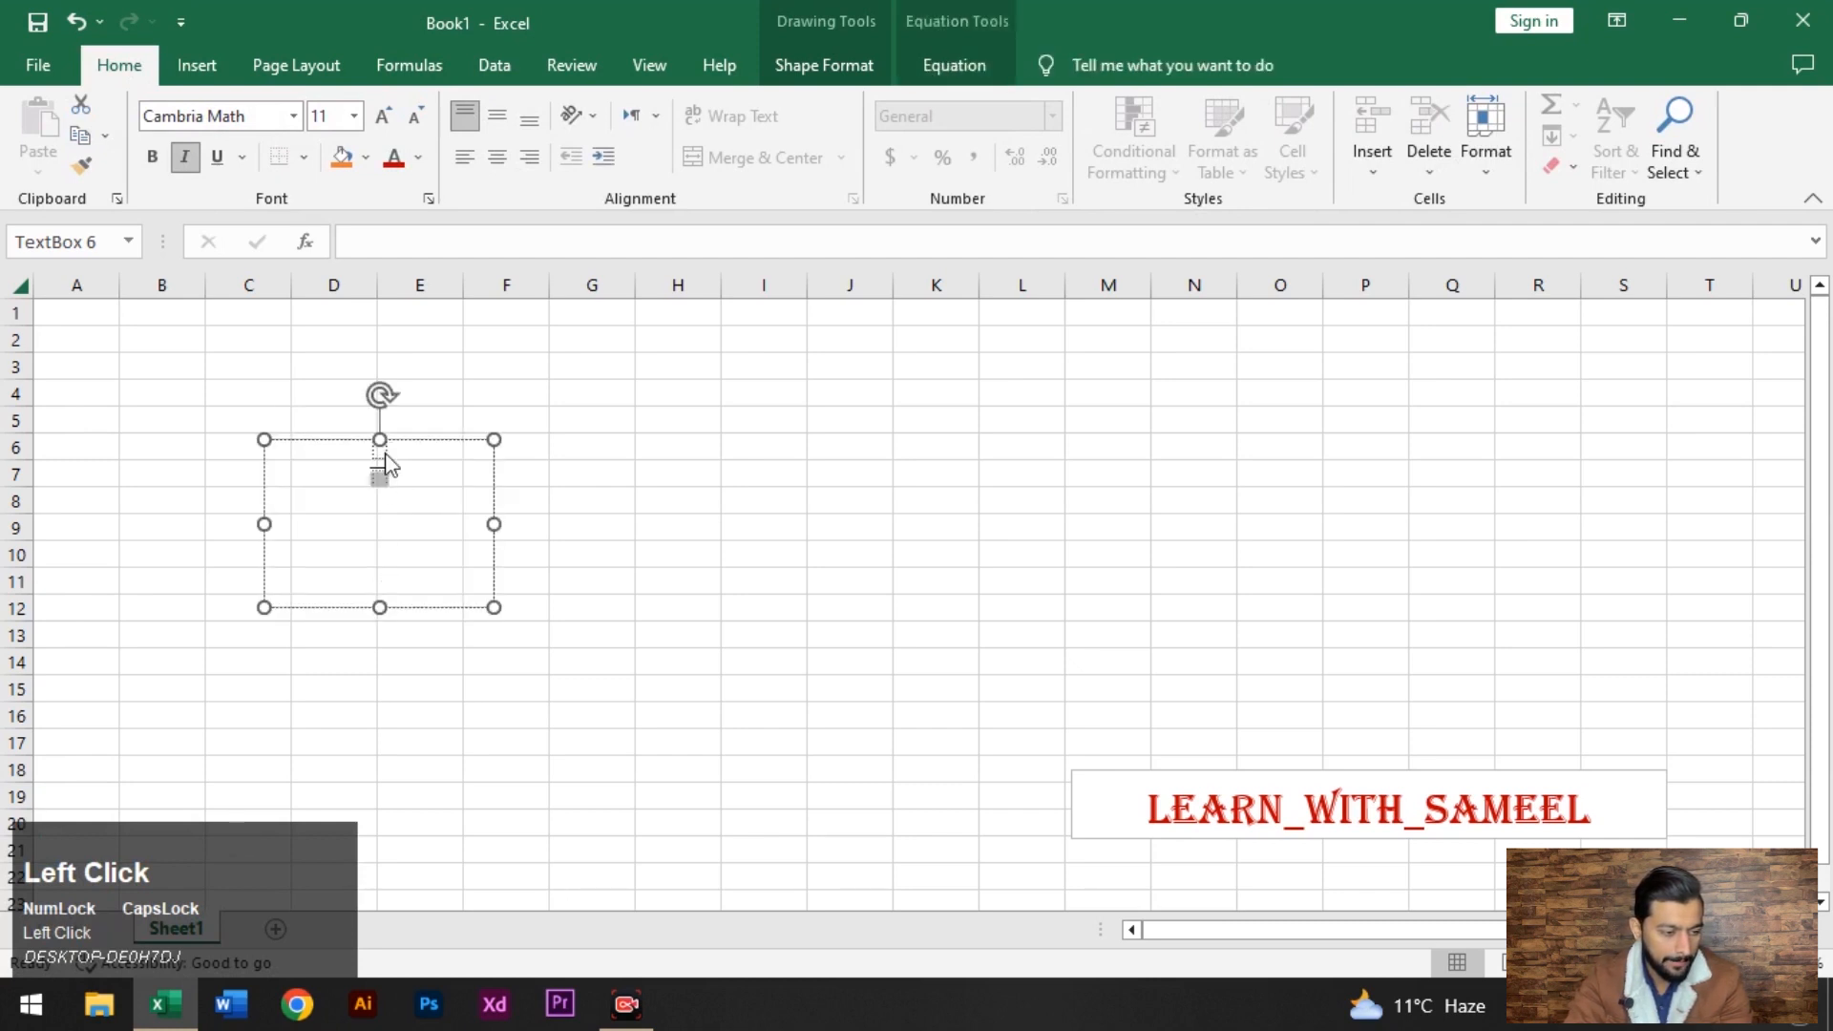
pyautogui.click(385, 454)
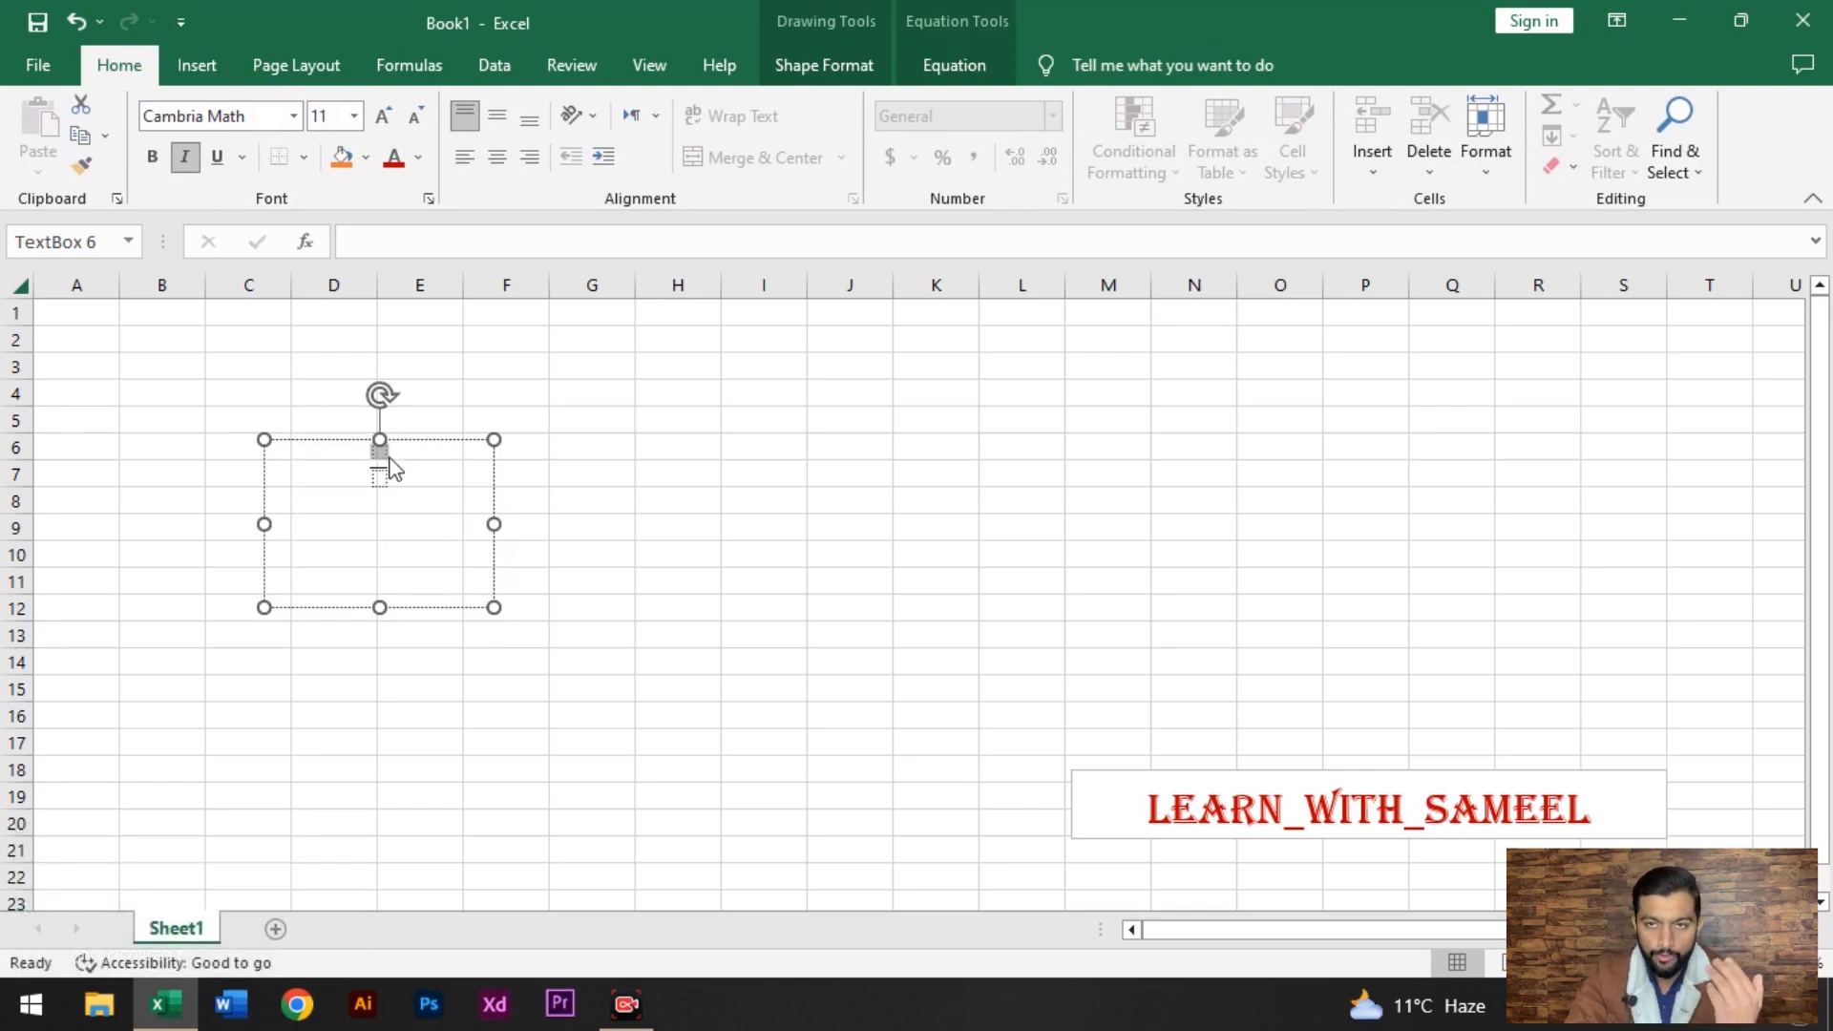
pyautogui.press('capslock')
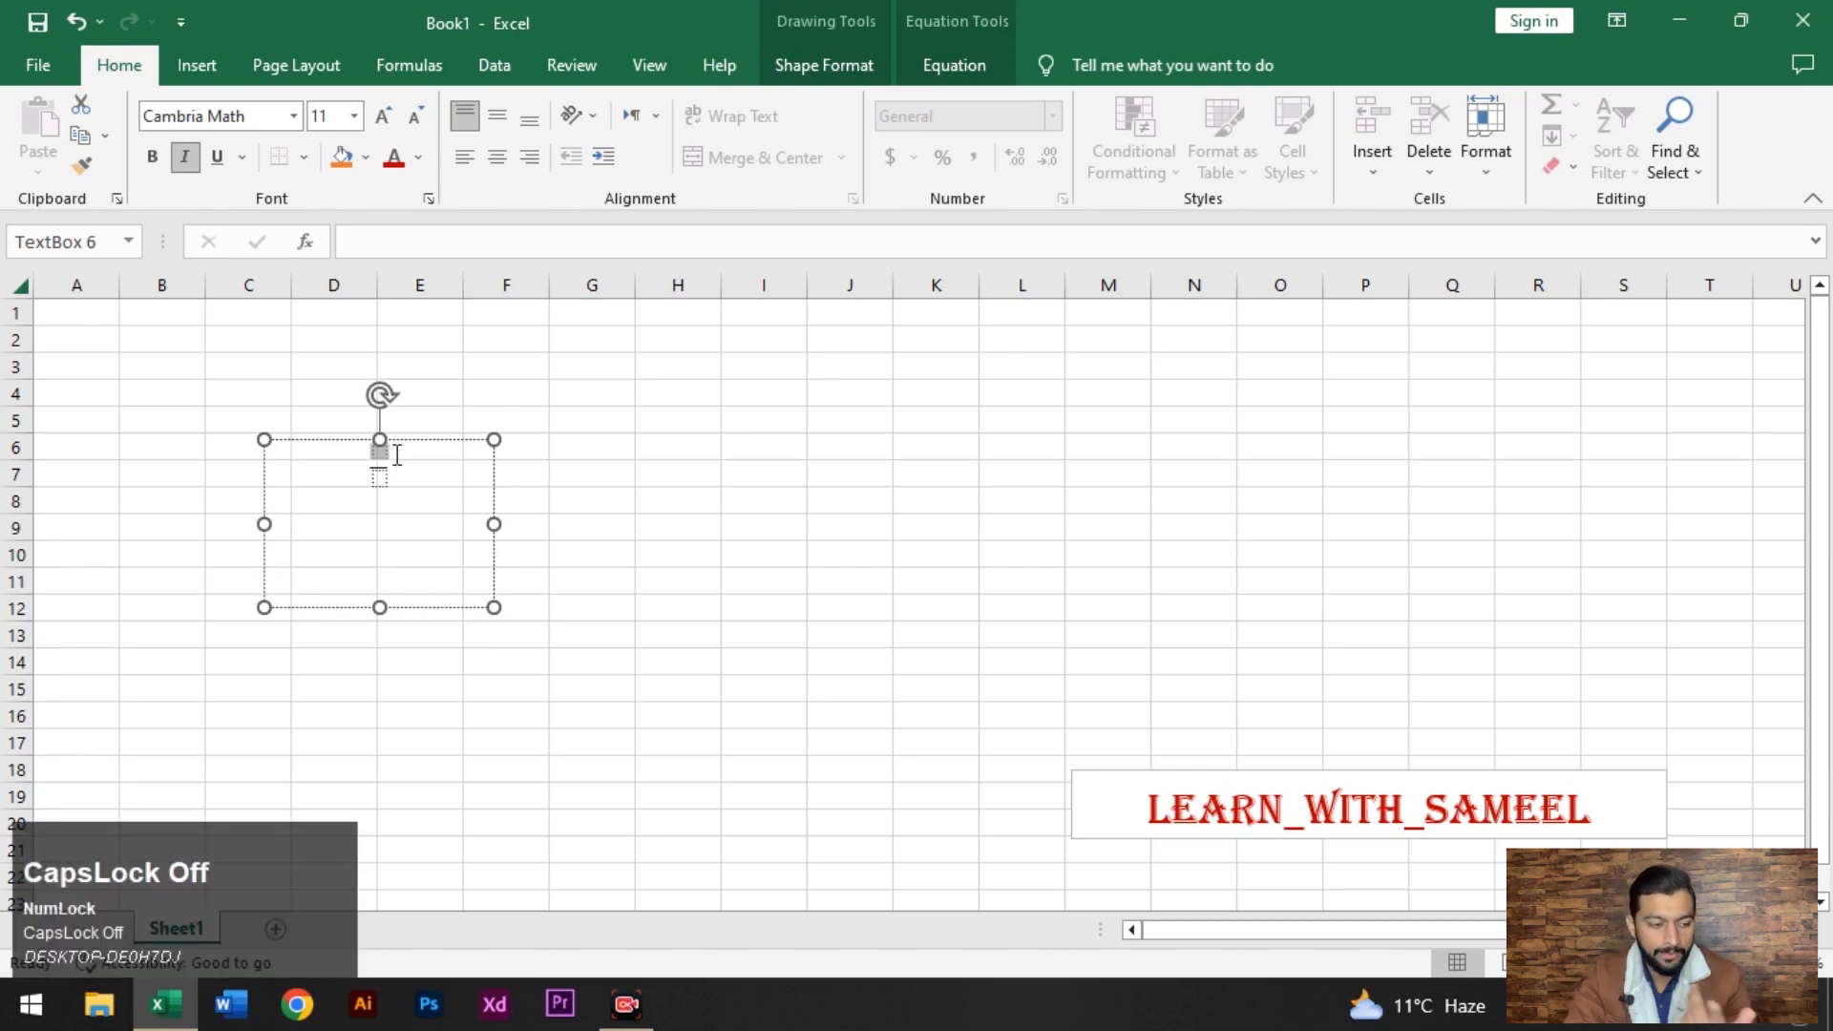
pyautogui.write('x')
pyautogui.click(383, 474)
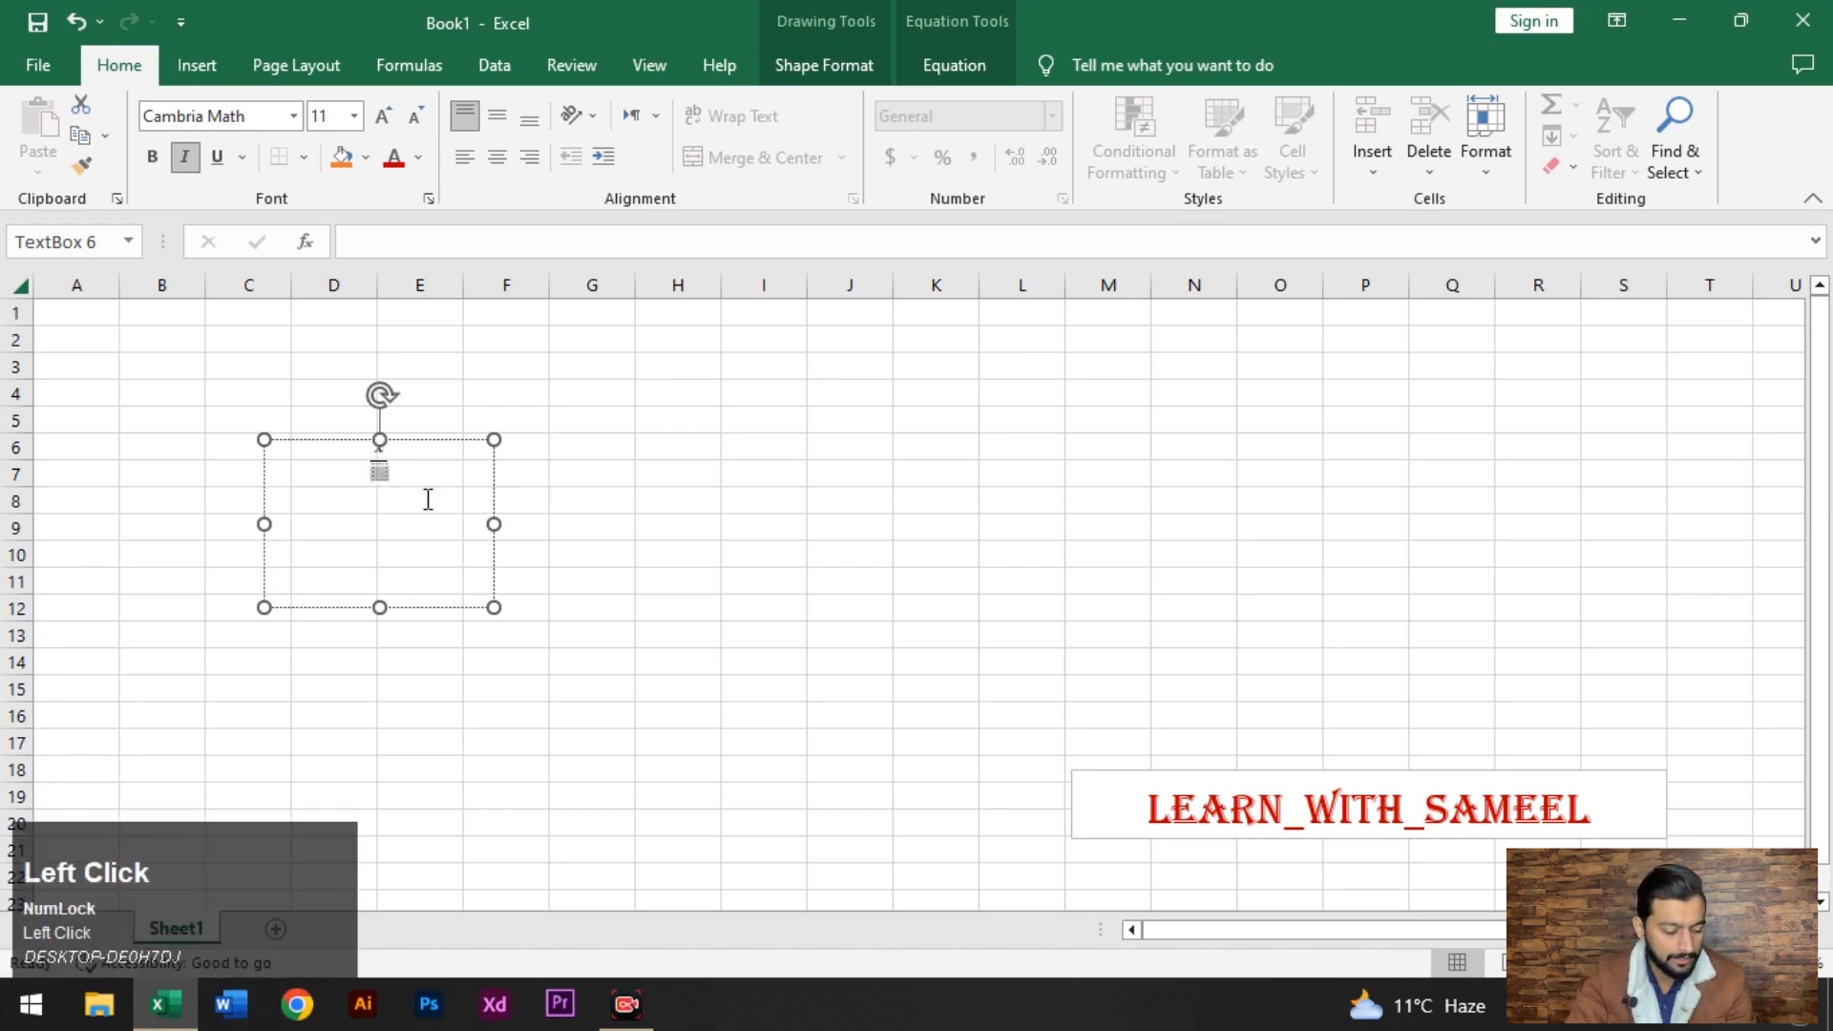
pyautogui.write('y')
# Increase the font size of the x over y fraction to 32.
pyautogui.click(368, 466)
pyautogui.moveTo(394, 466); pyautogui.dragTo(464, 471)
pyautogui.hotkey('ctrl', 'shift', '.')
pyautogui.hotkey('ctrl', 'shift', '.')
pyautogui.hotkey('ctrl', 'shift', '.')
pyautogui.hotkey('ctrl', 'shift', '.')
pyautogui.hotkey('ctrl', 'shift', '.')
pyautogui.hotkey('ctrl', 'shift', '.')
pyautogui.hotkey('ctrl', 'shift', '.')
pyautogui.hotkey('ctrl', 'shift', '.')
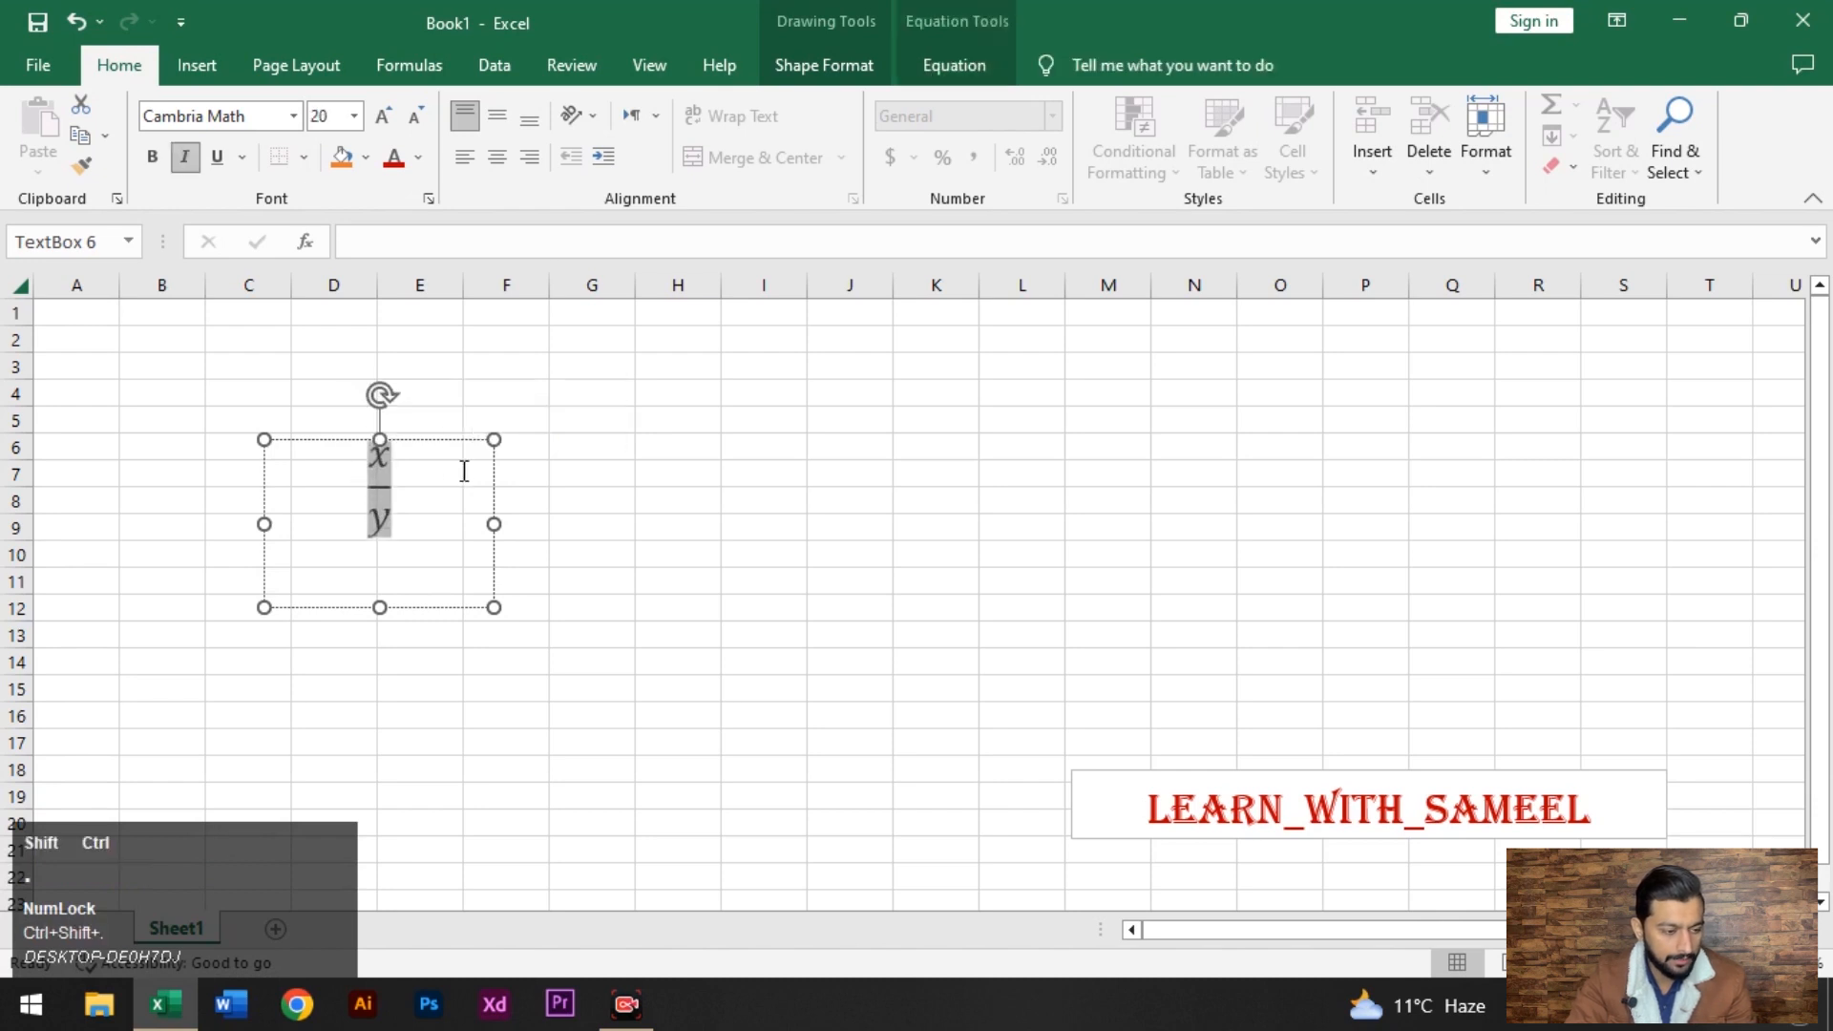
# Add a plus sign after the x over y fraction.
pyautogui.click(461, 517)
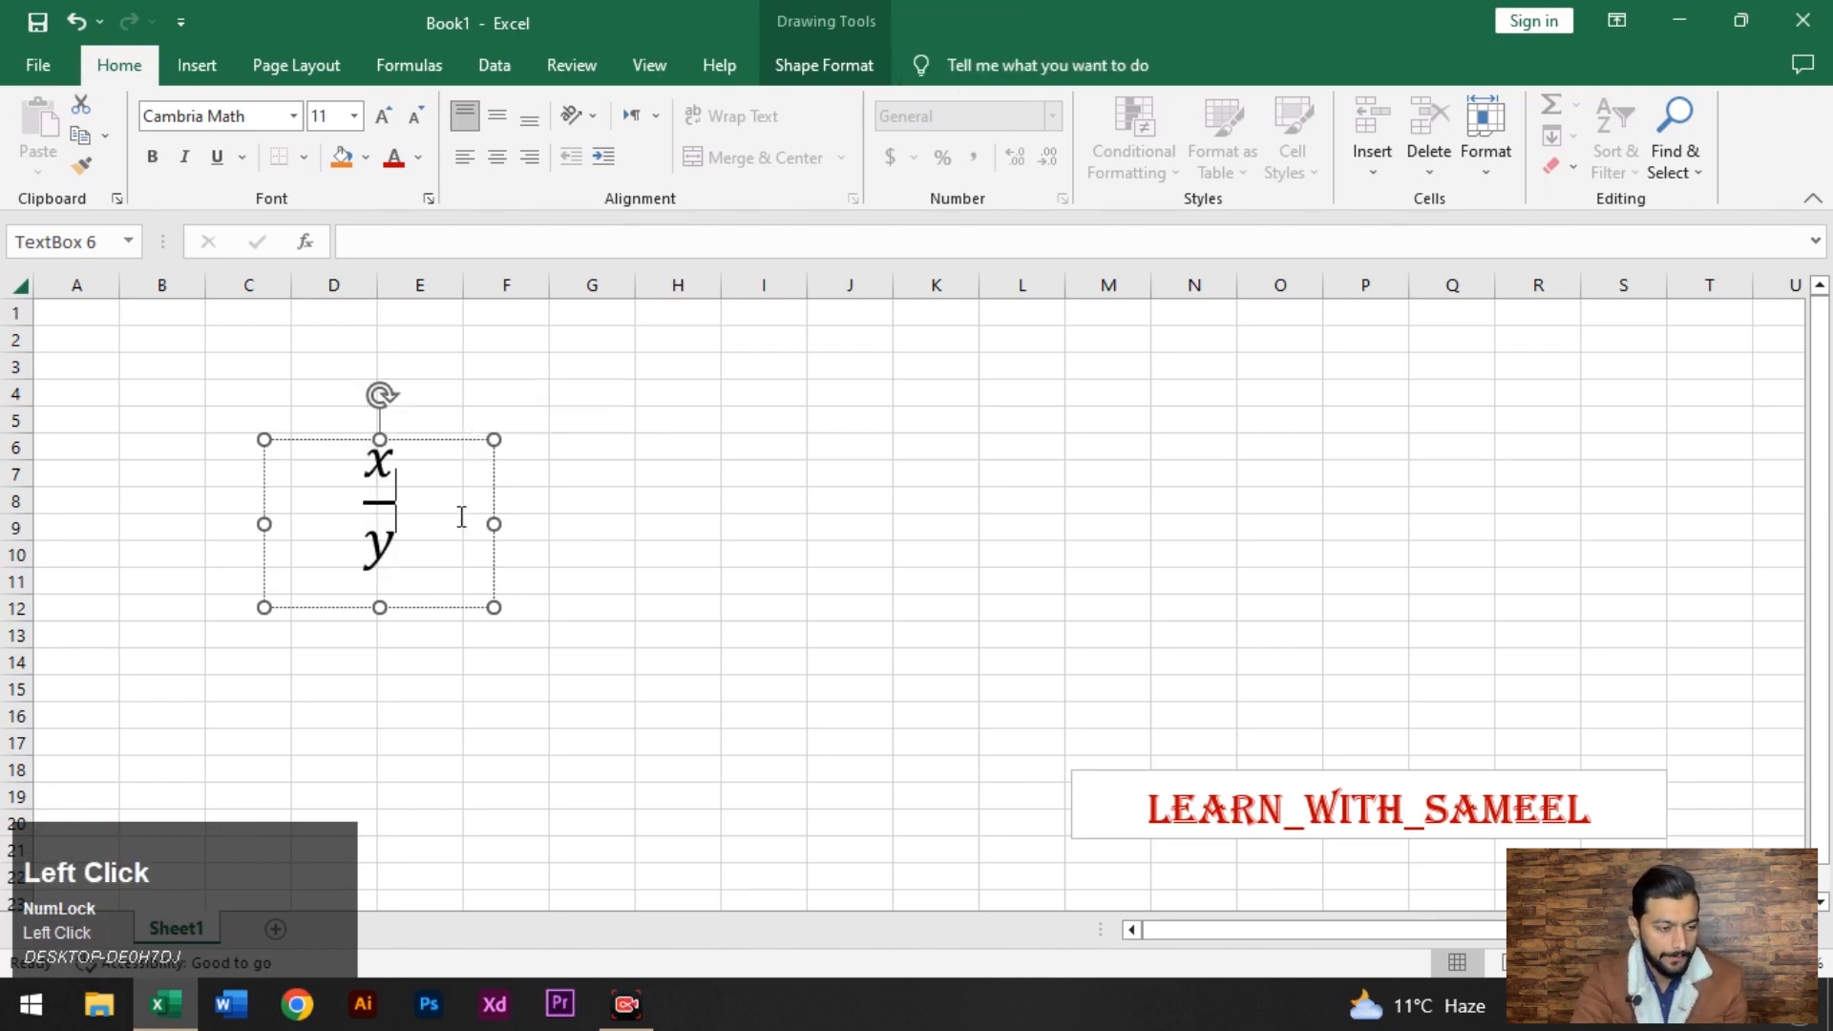
pyautogui.write('=')
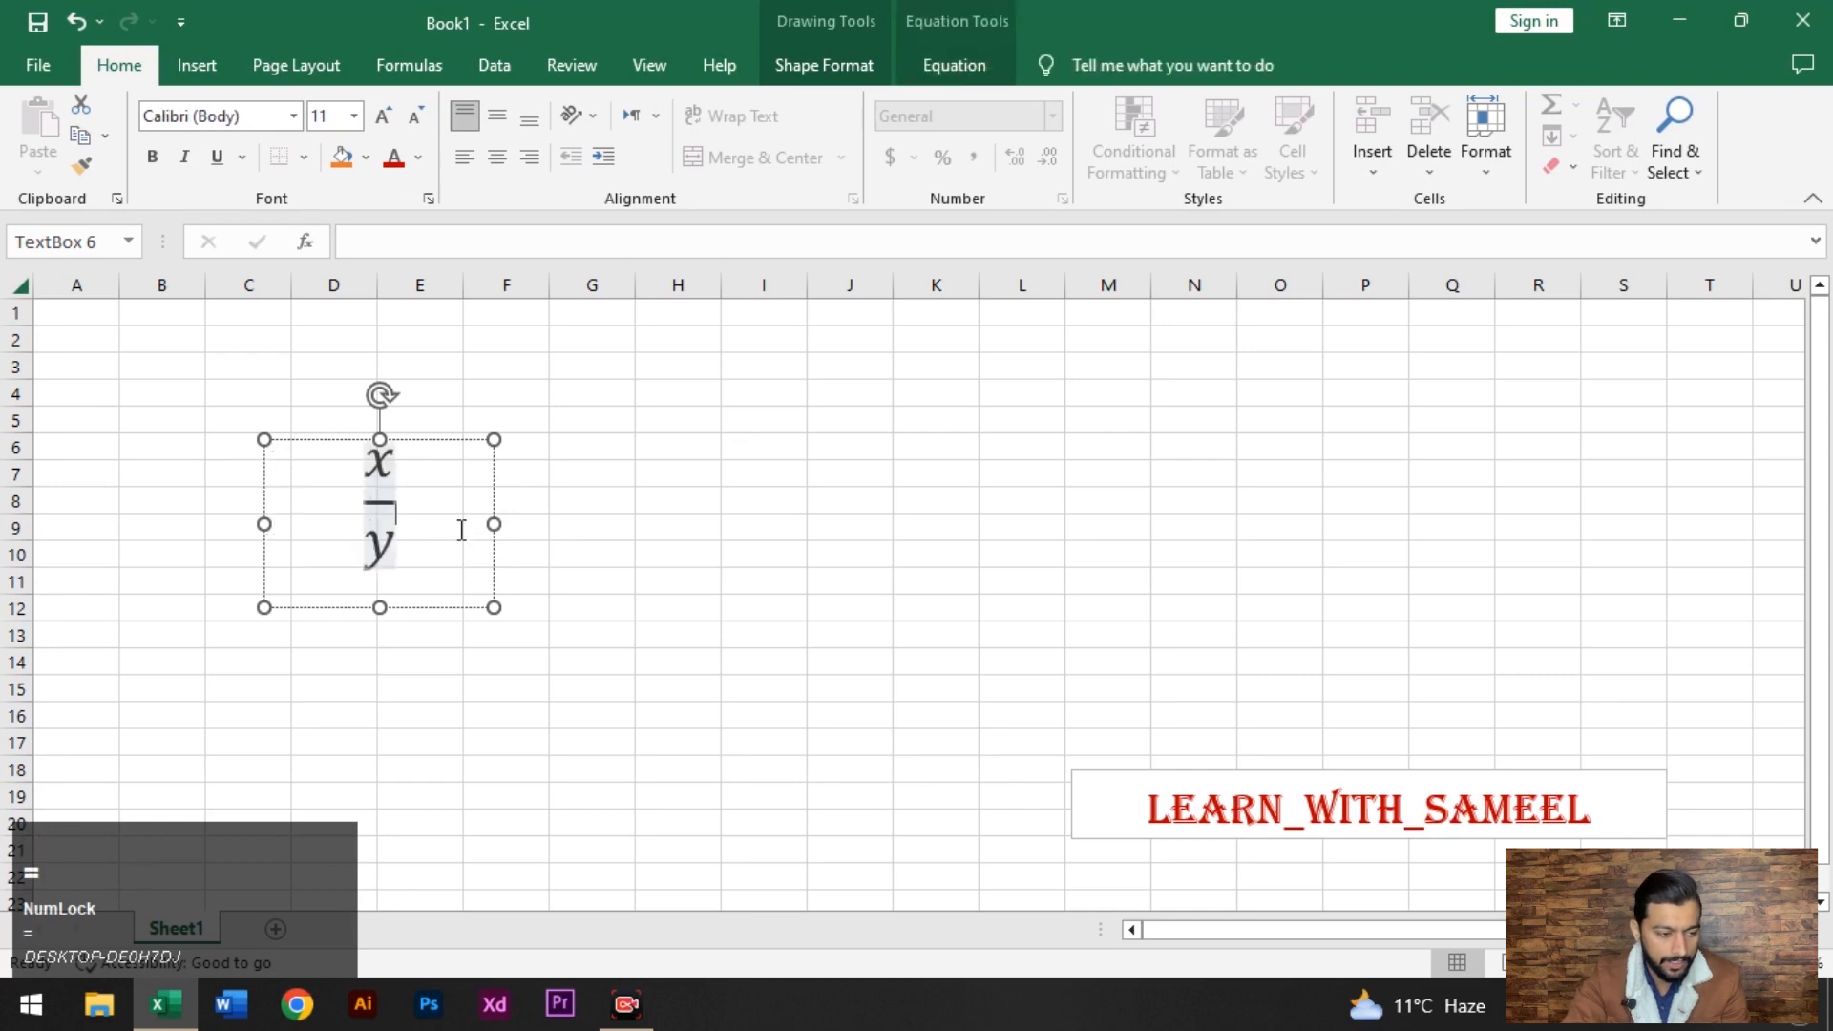
pyautogui.write('+')
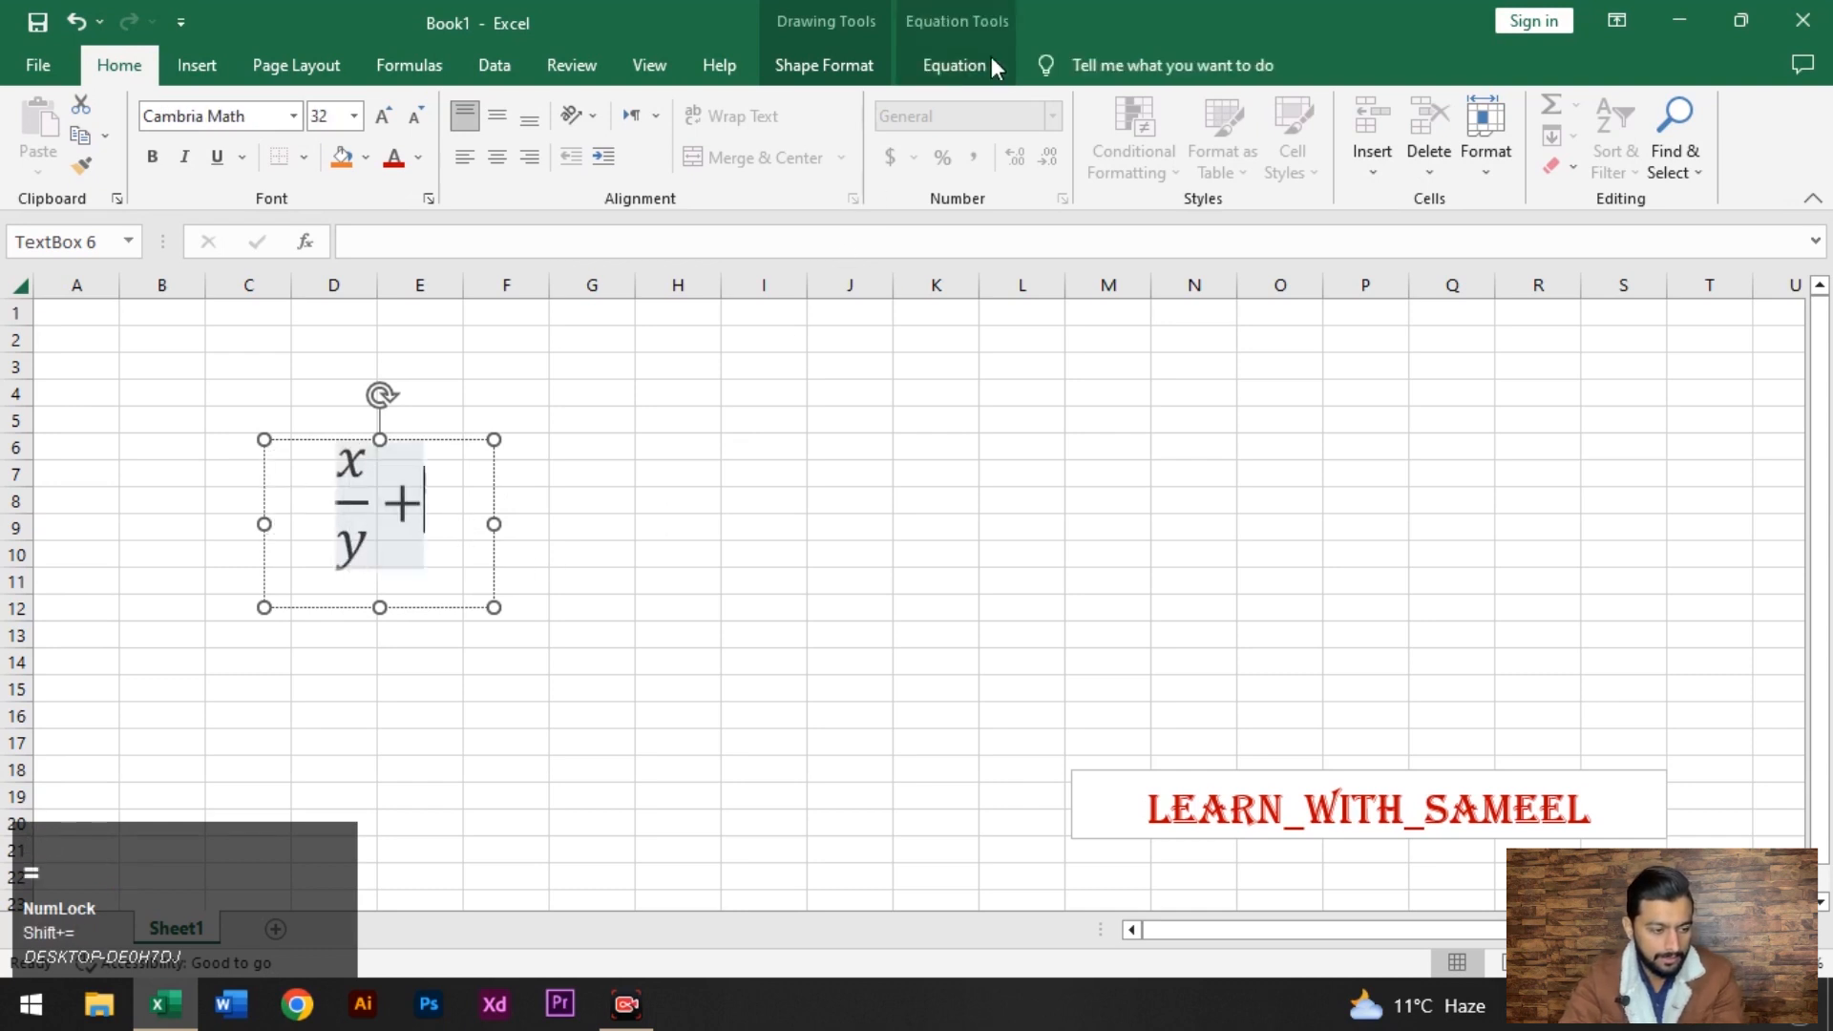
# Insert an empty superscript structure after the plus sign in the equation.
pyautogui.click(954, 65)
pyautogui.click(1077, 172)
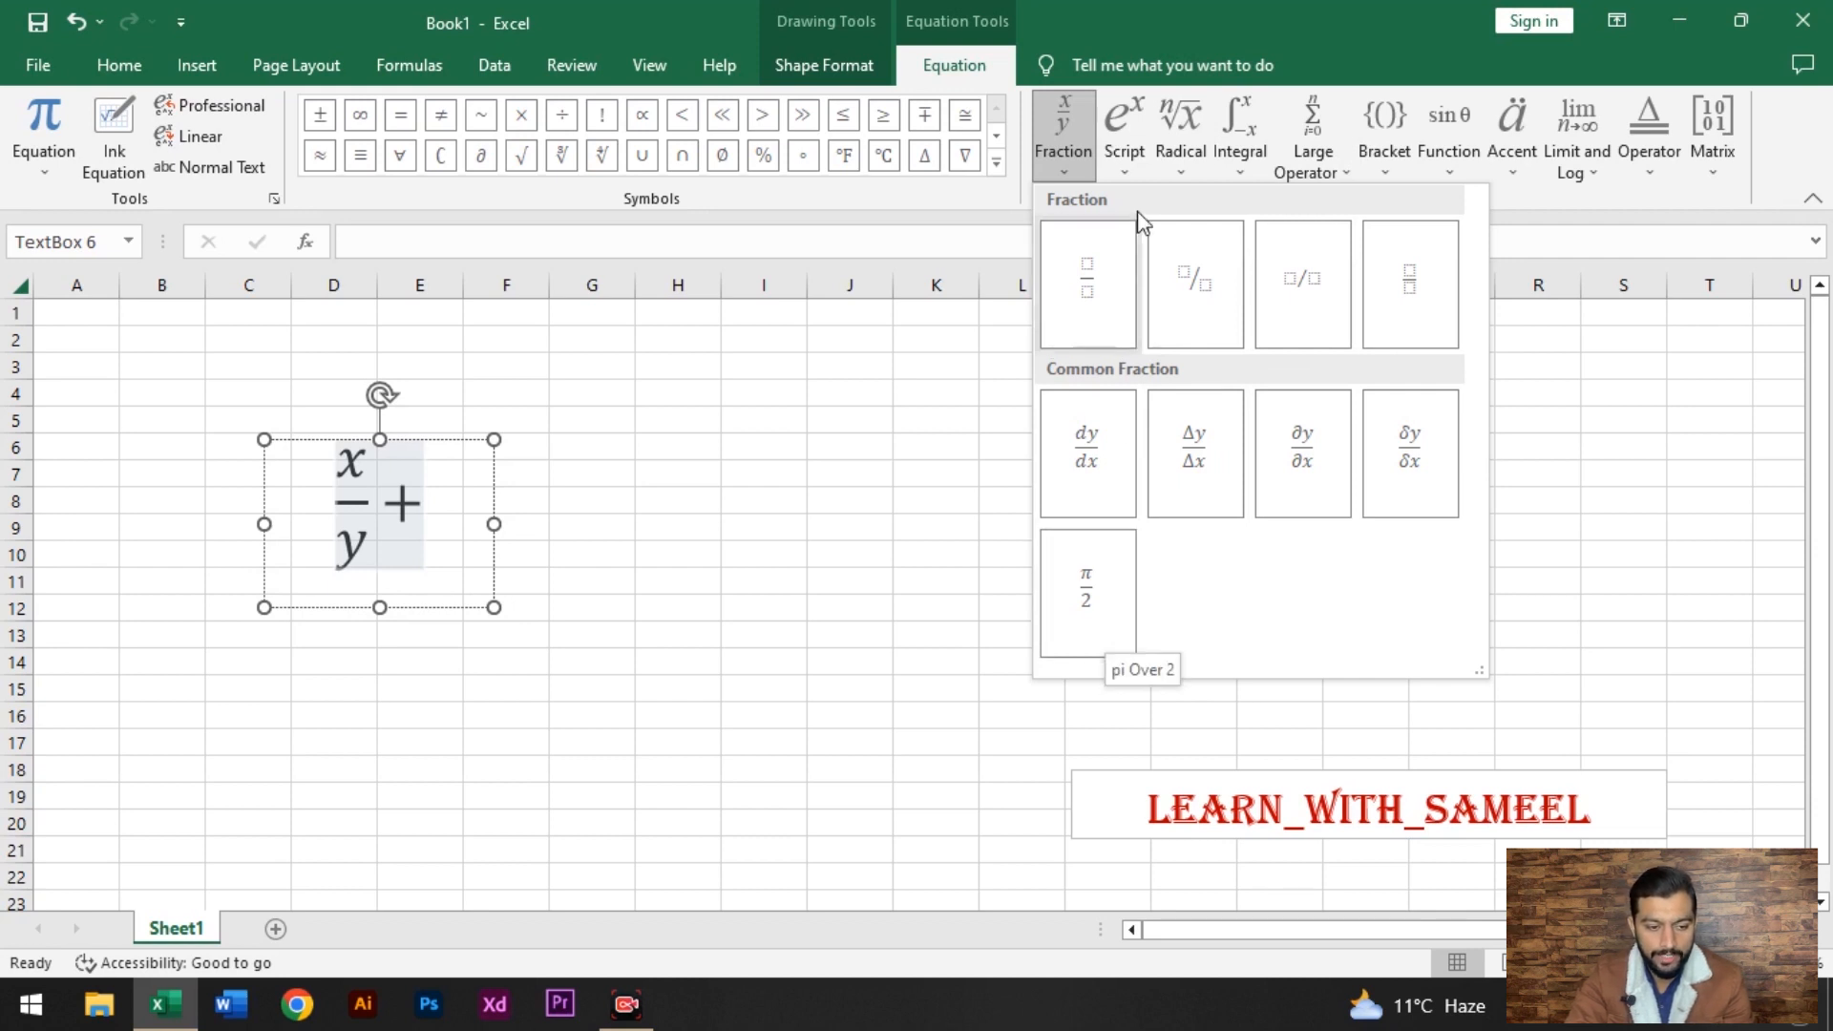
pyautogui.click(972, 206)
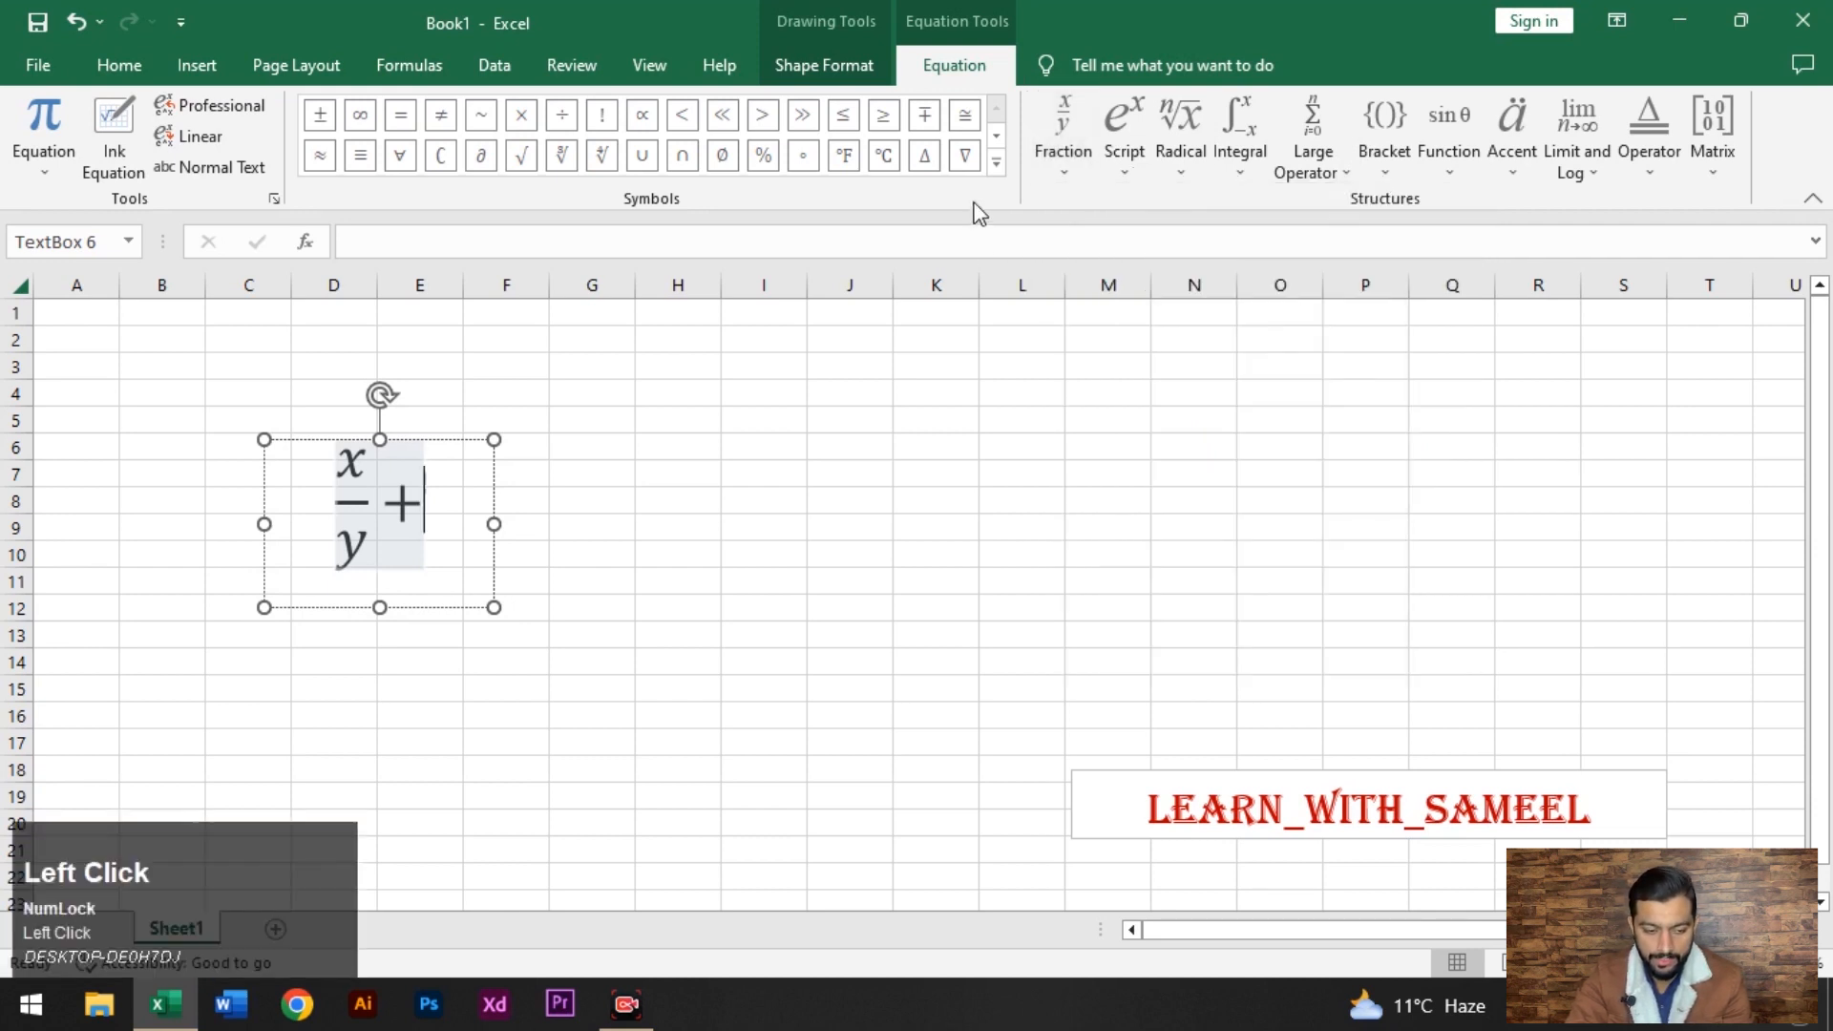
pyautogui.click(1126, 177)
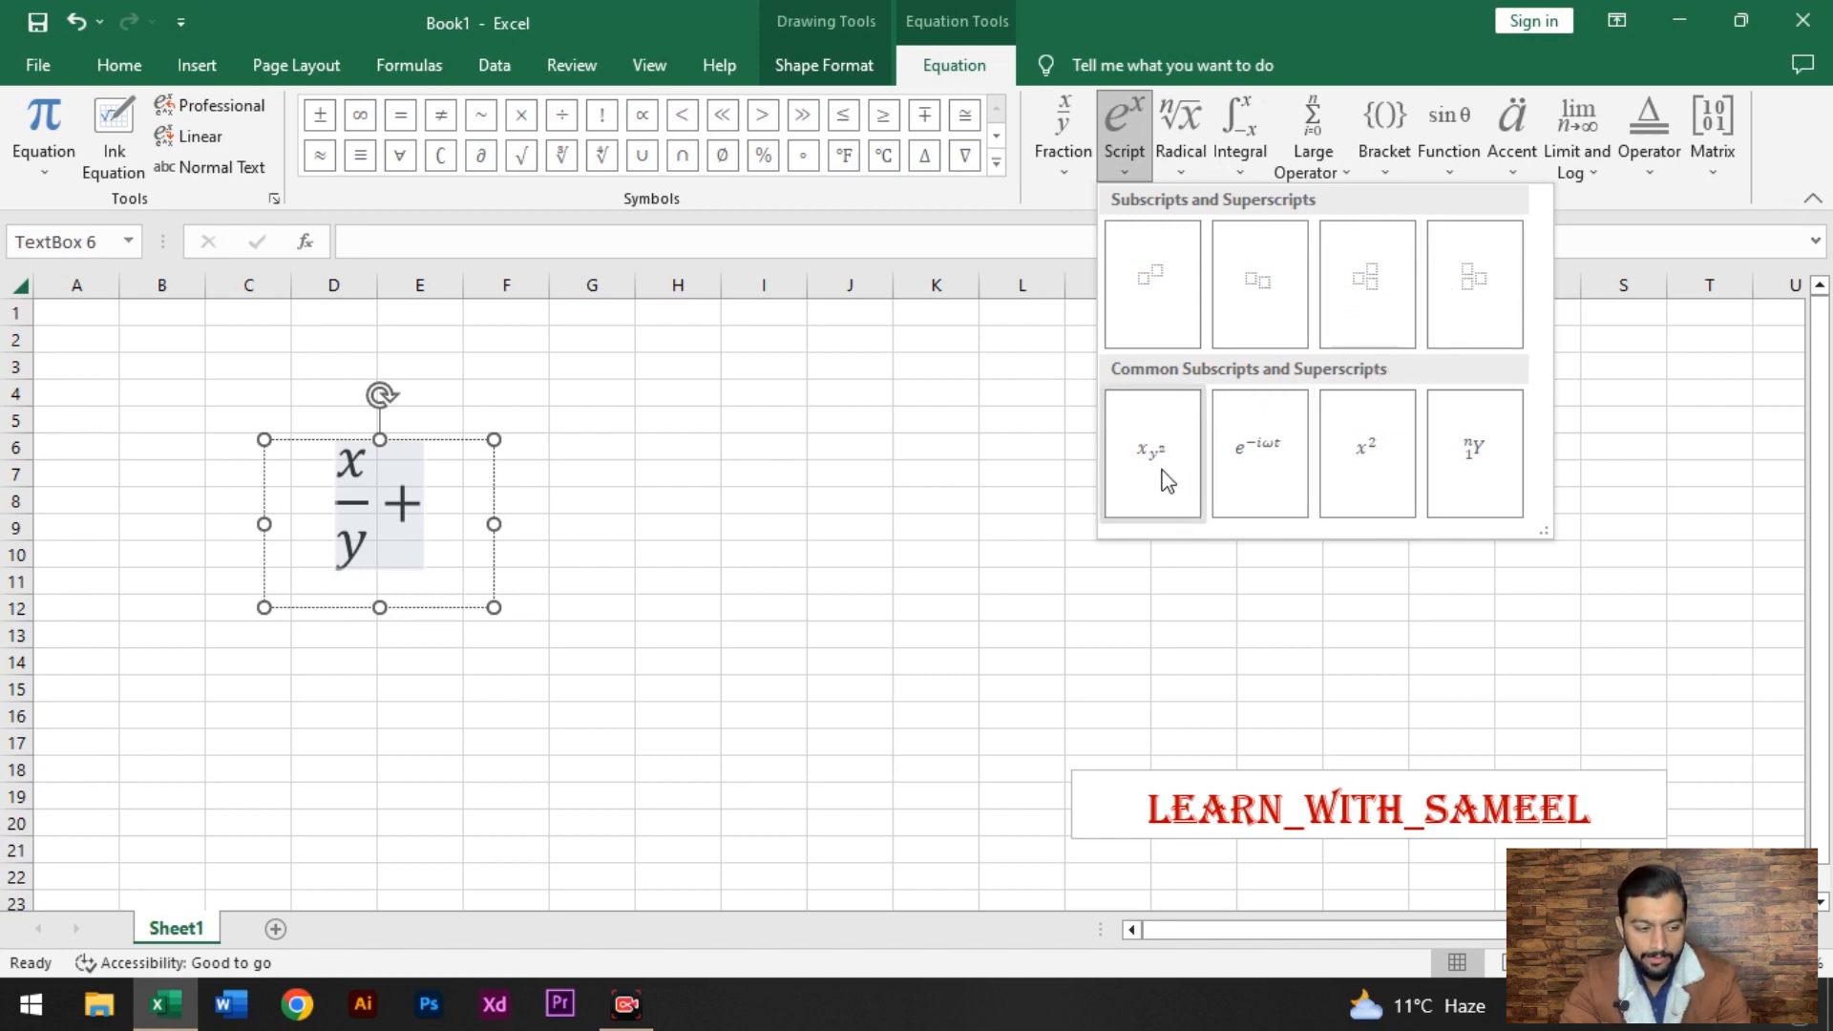
pyautogui.click(1158, 299)
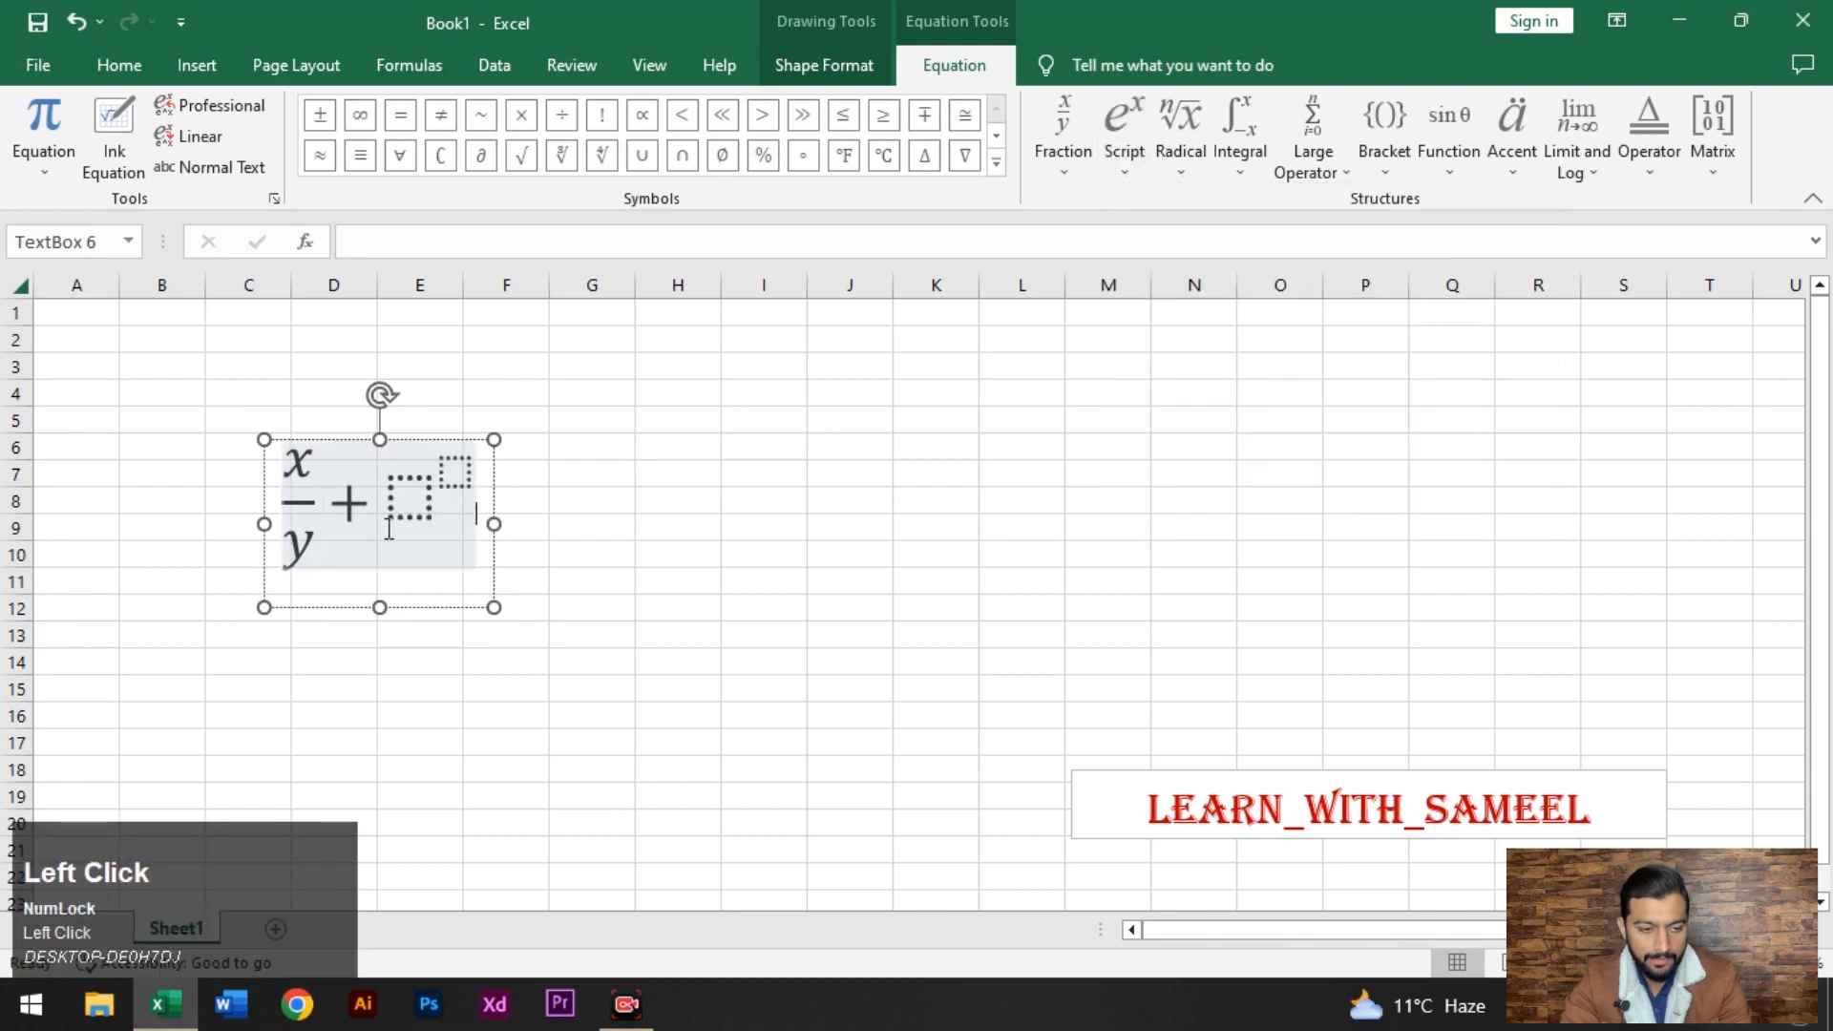
# Fill the superscript structure with base x and exponent 4.
pyautogui.click(409, 507)
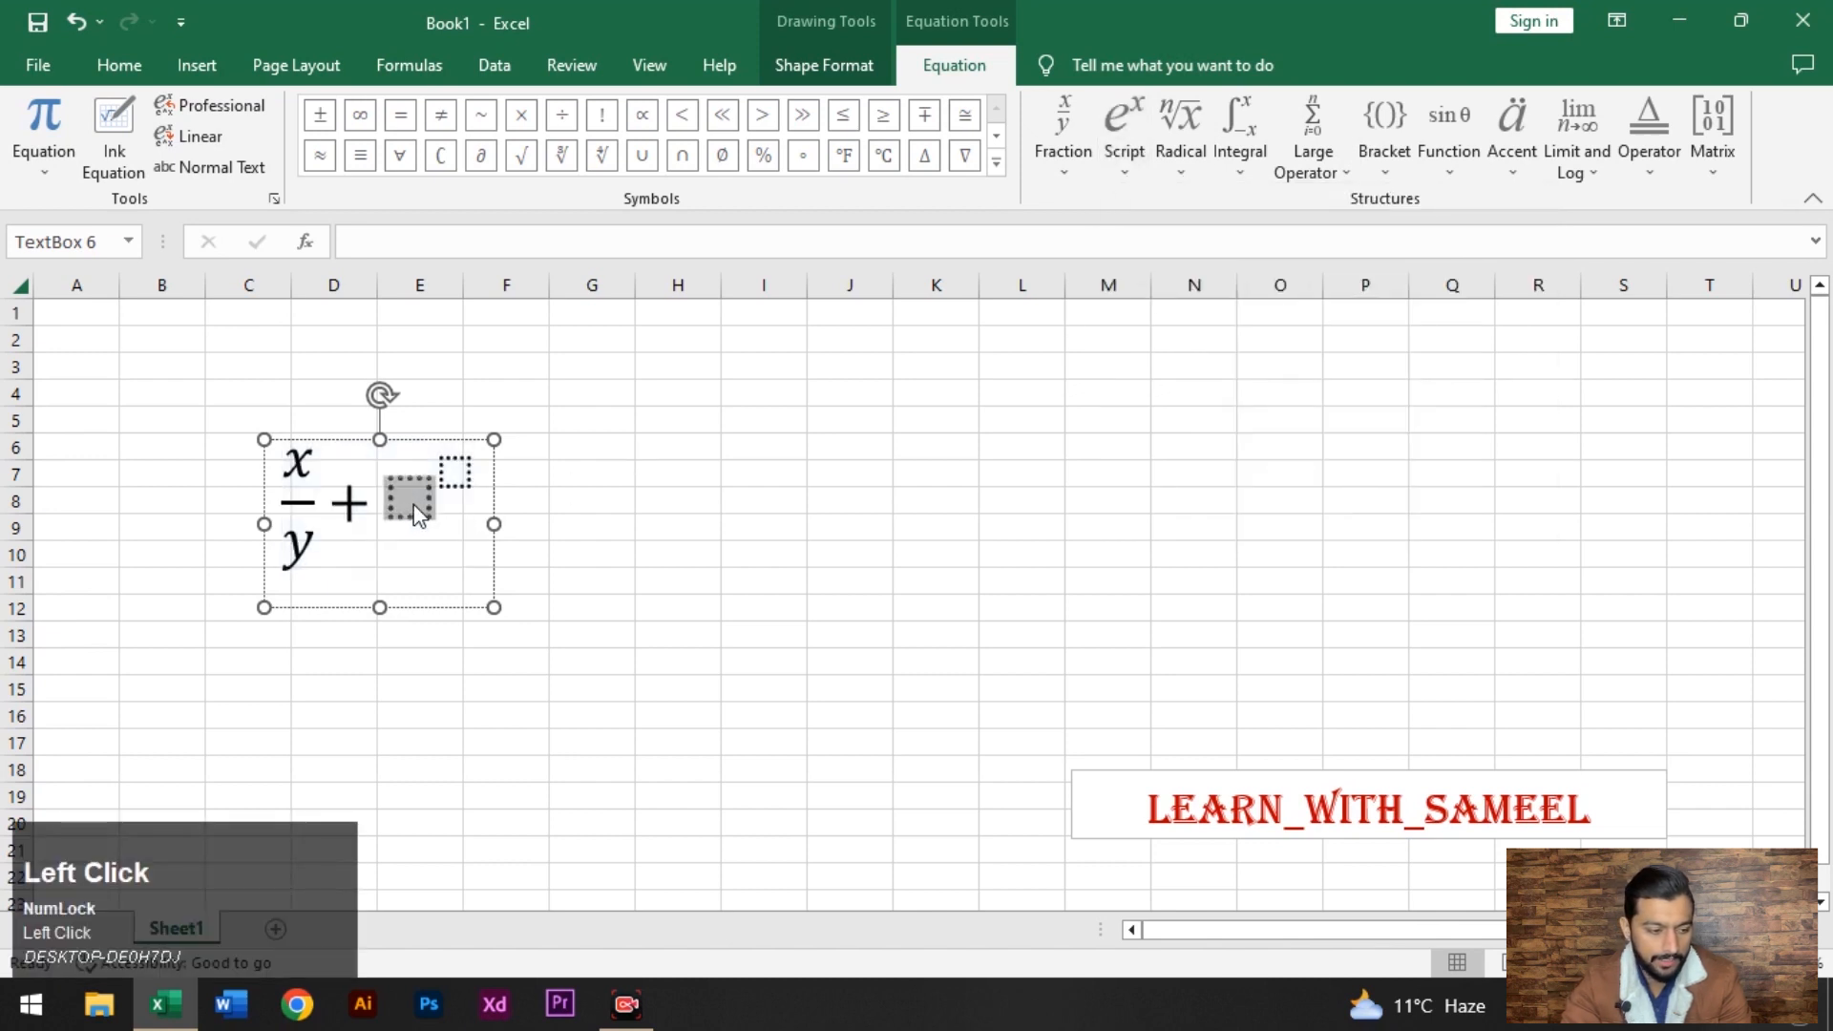
pyautogui.write('x')
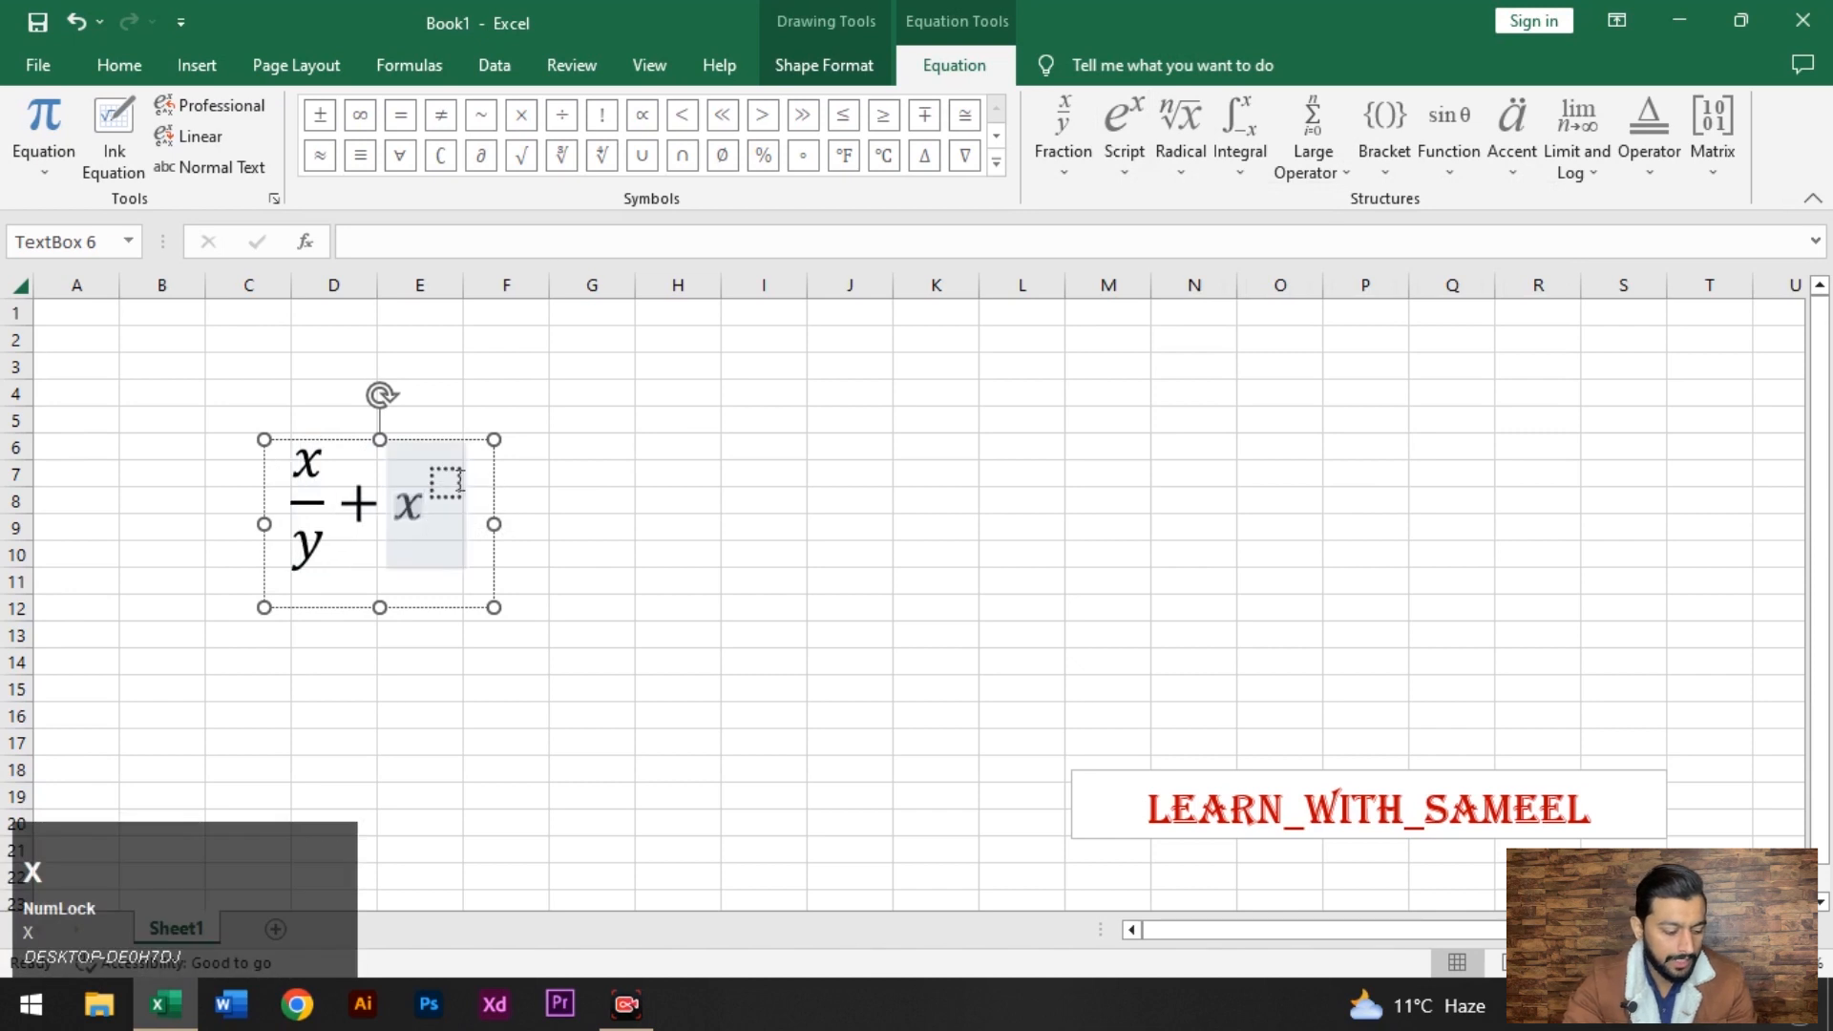
pyautogui.click(459, 487)
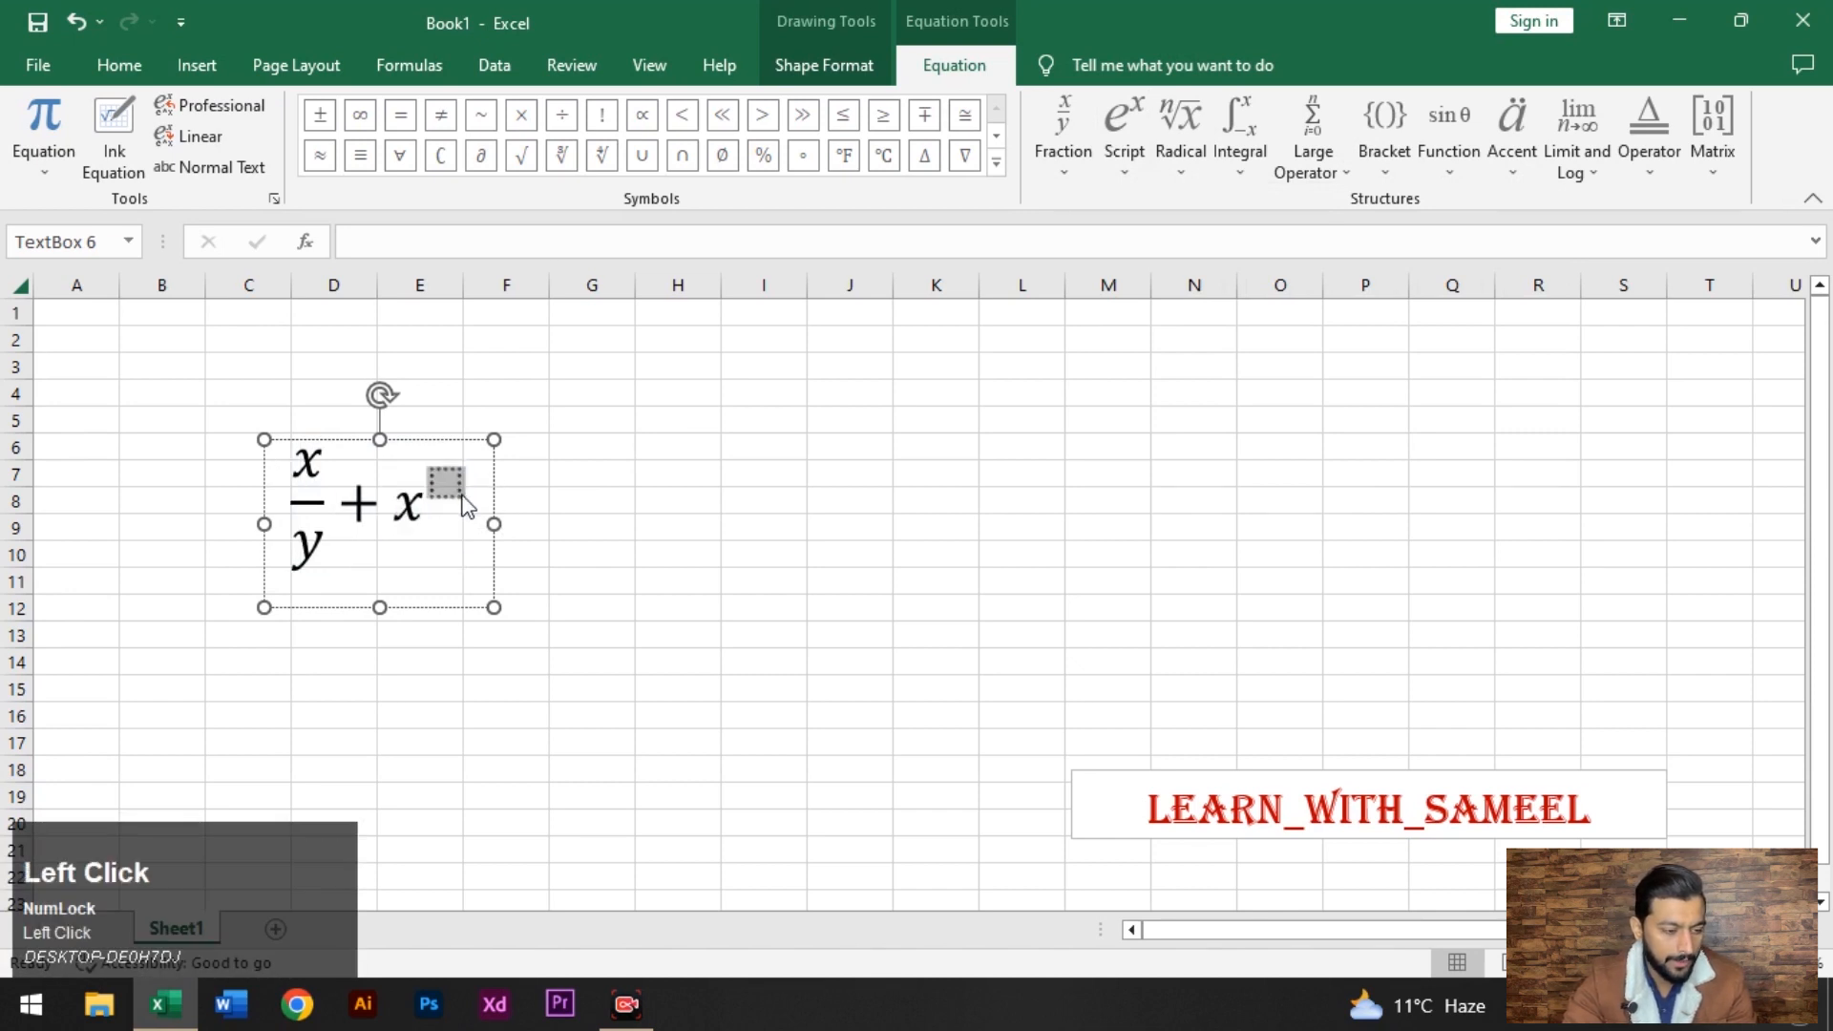
pyautogui.write('4')
pyautogui.click(609, 528)
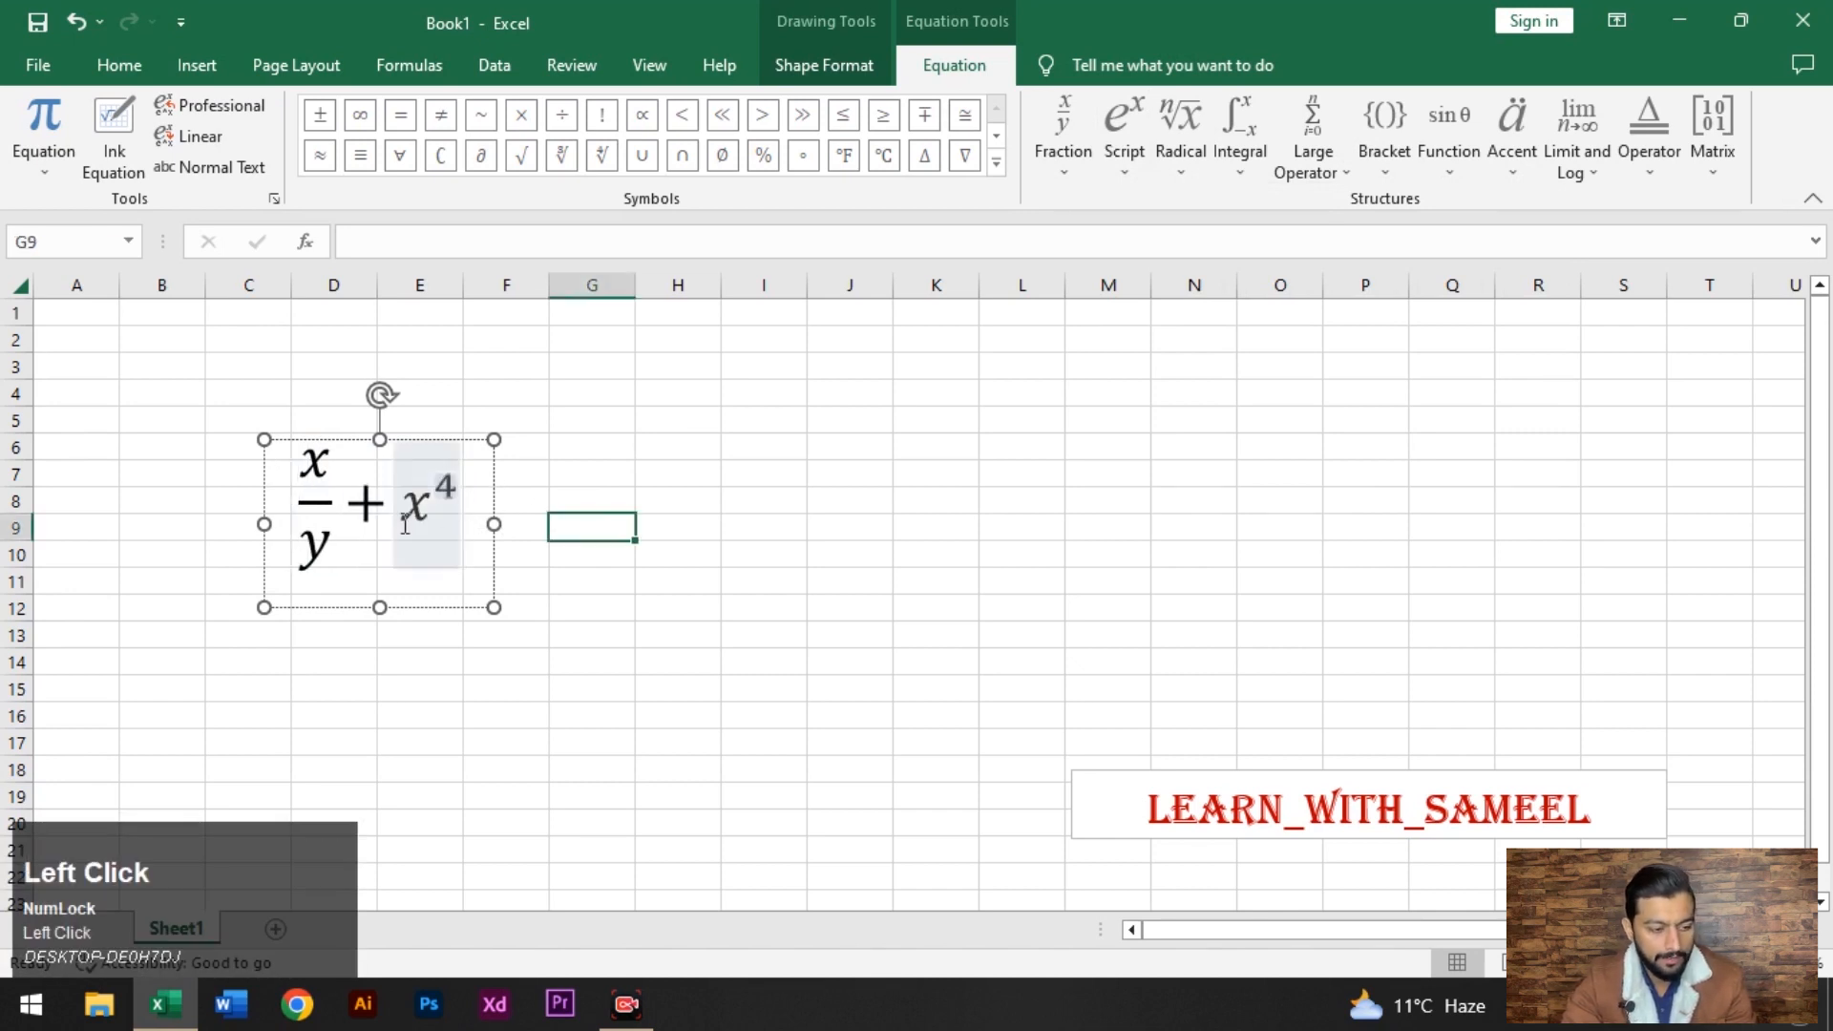
# Add a plus sign after x⁴ in the equation.
pyautogui.click(461, 507)
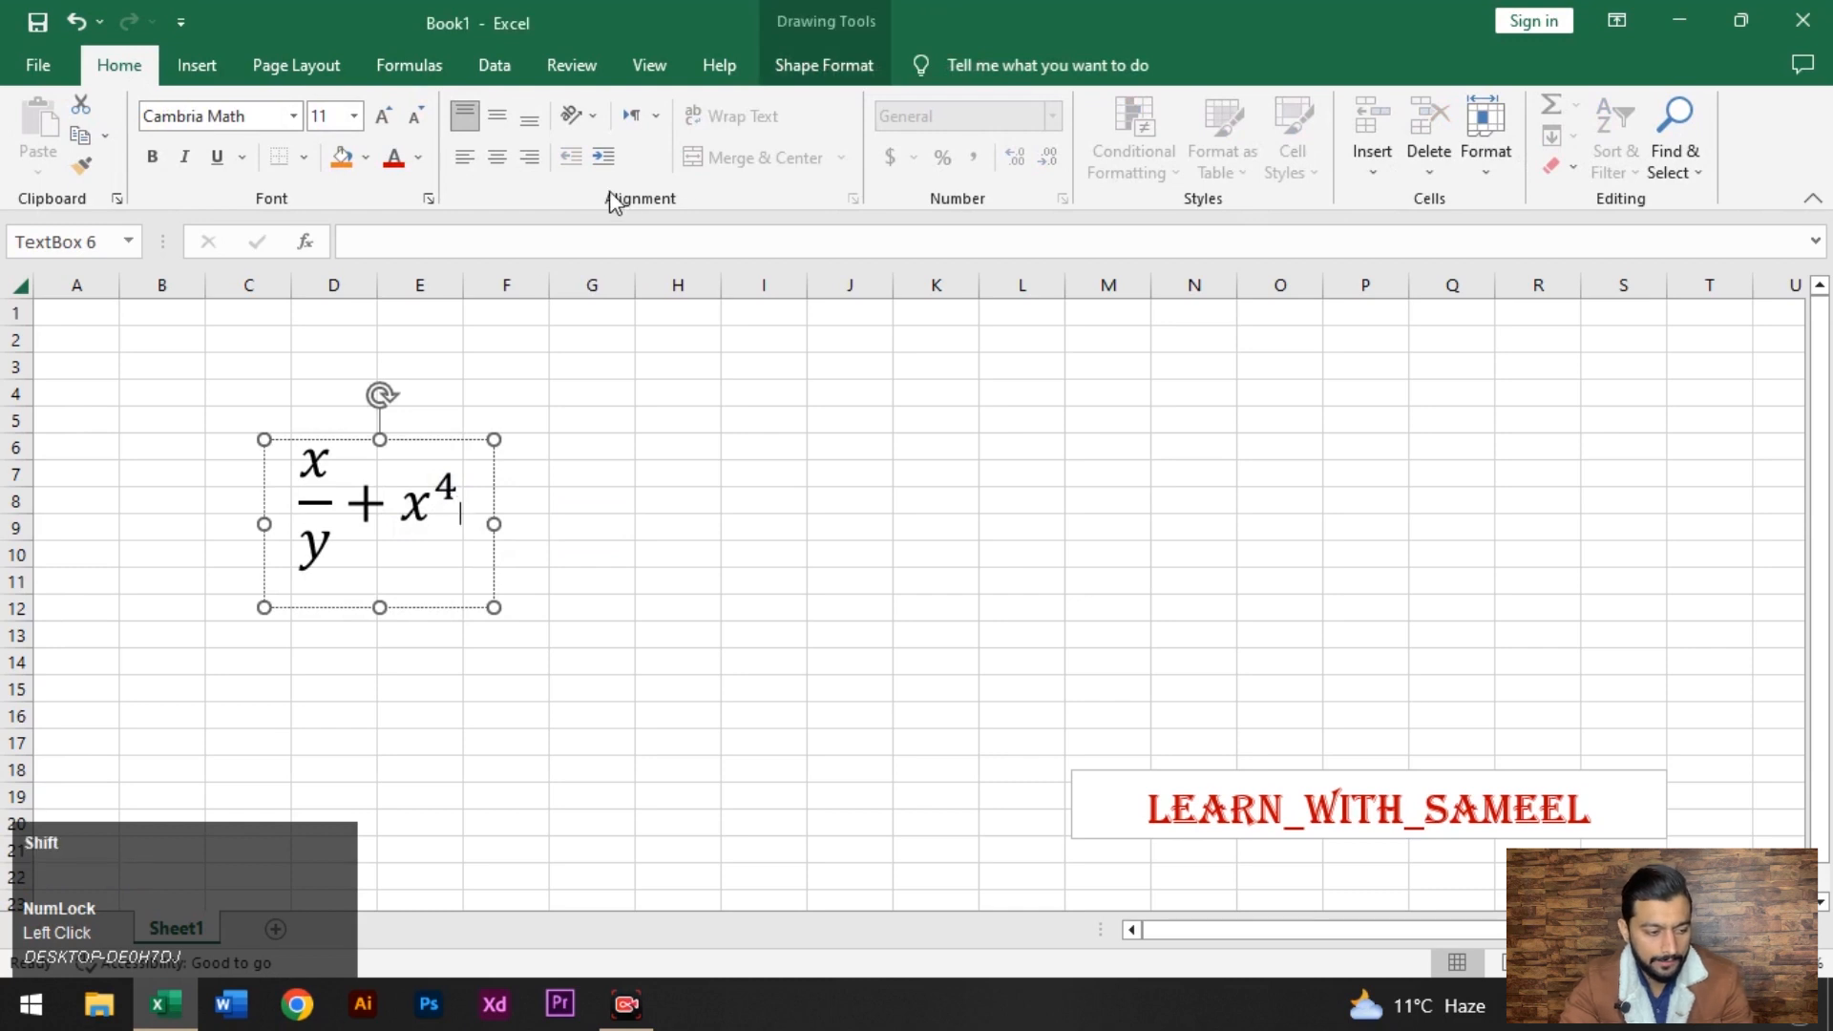
pyautogui.write('+')
pyautogui.press('BackSpace')
pyautogui.press('BackSpace')
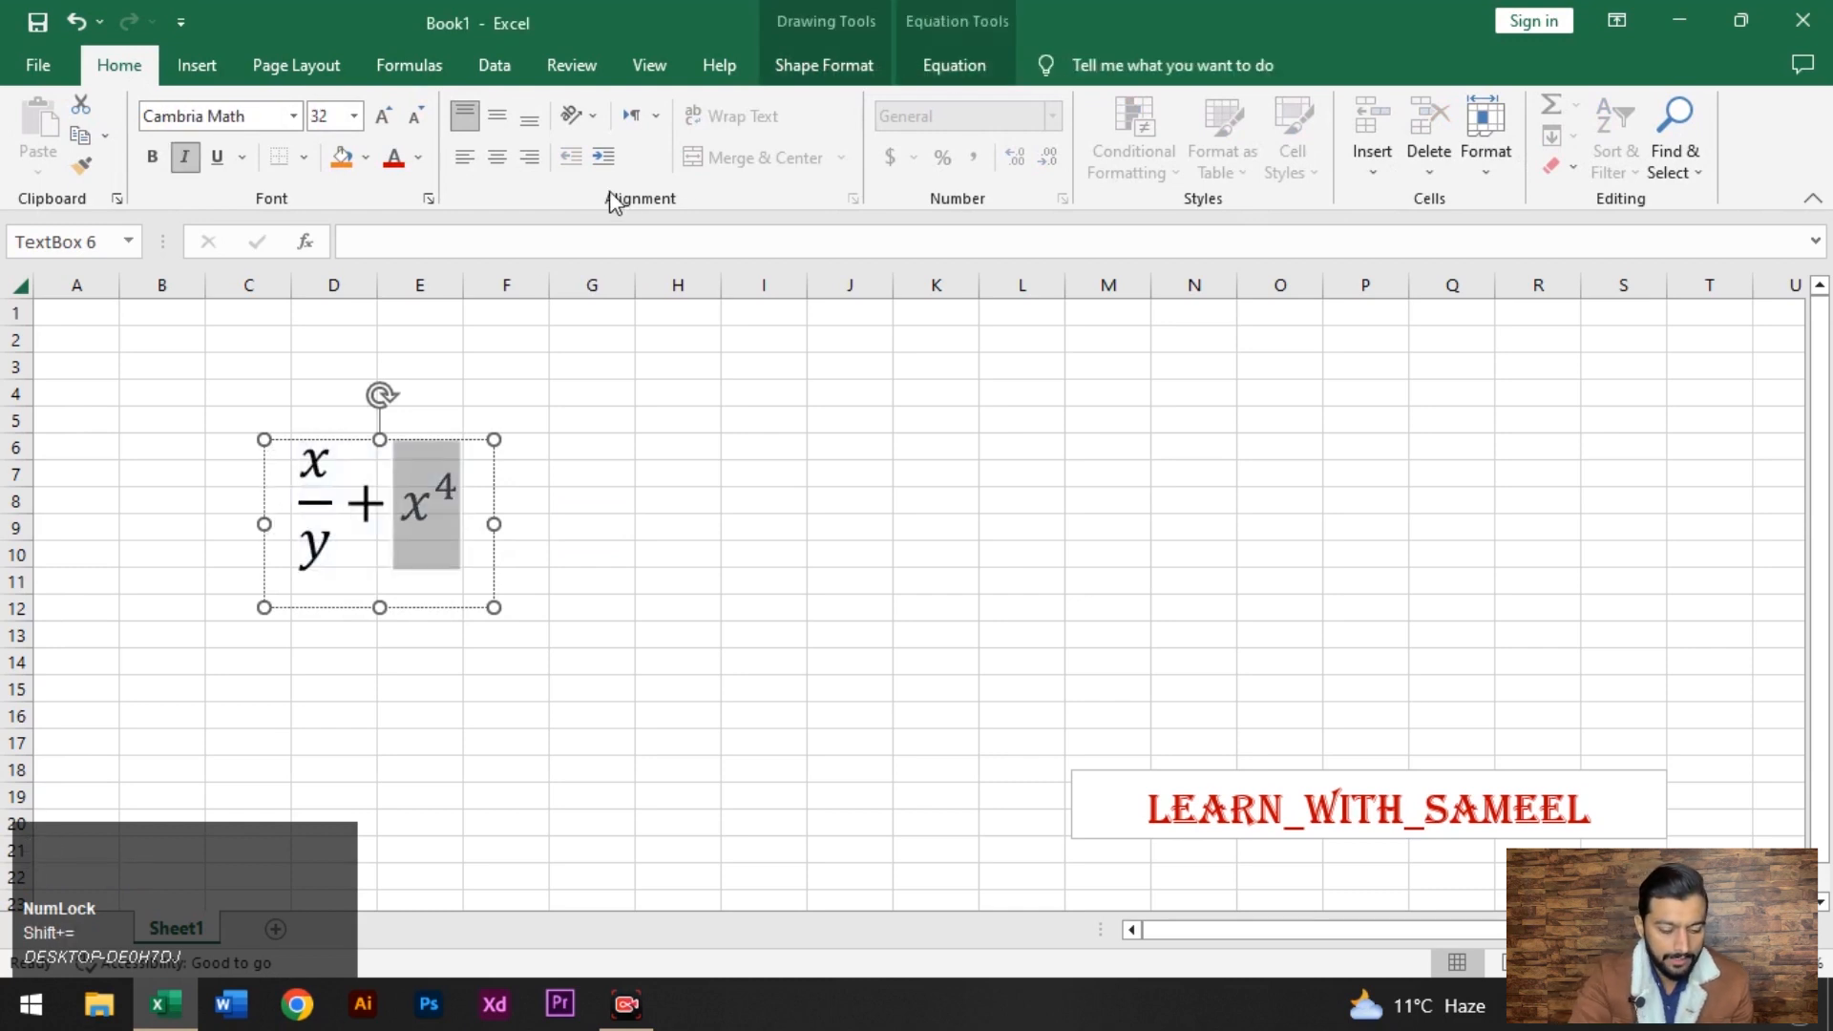
pyautogui.press('Right')
pyautogui.write('+')
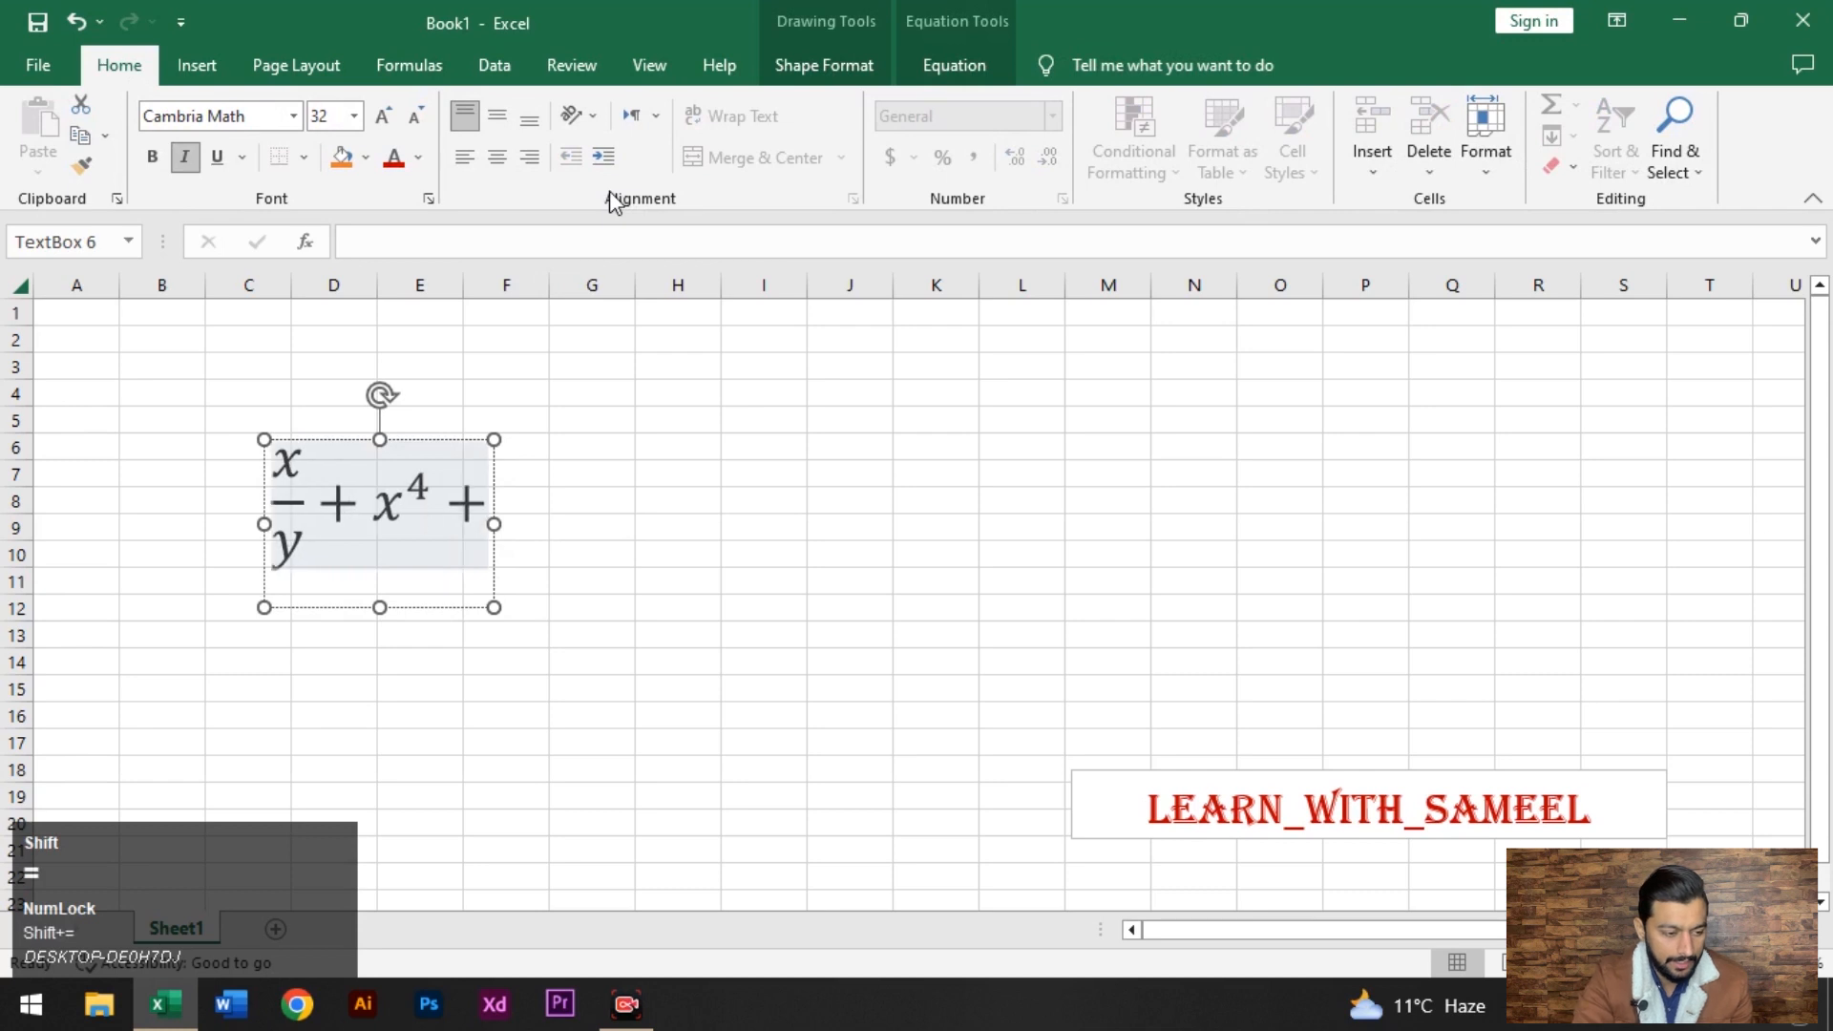
# Insert an empty square root after the second plus sign and widen the equation box to about column I.
pyautogui.click(976, 67)
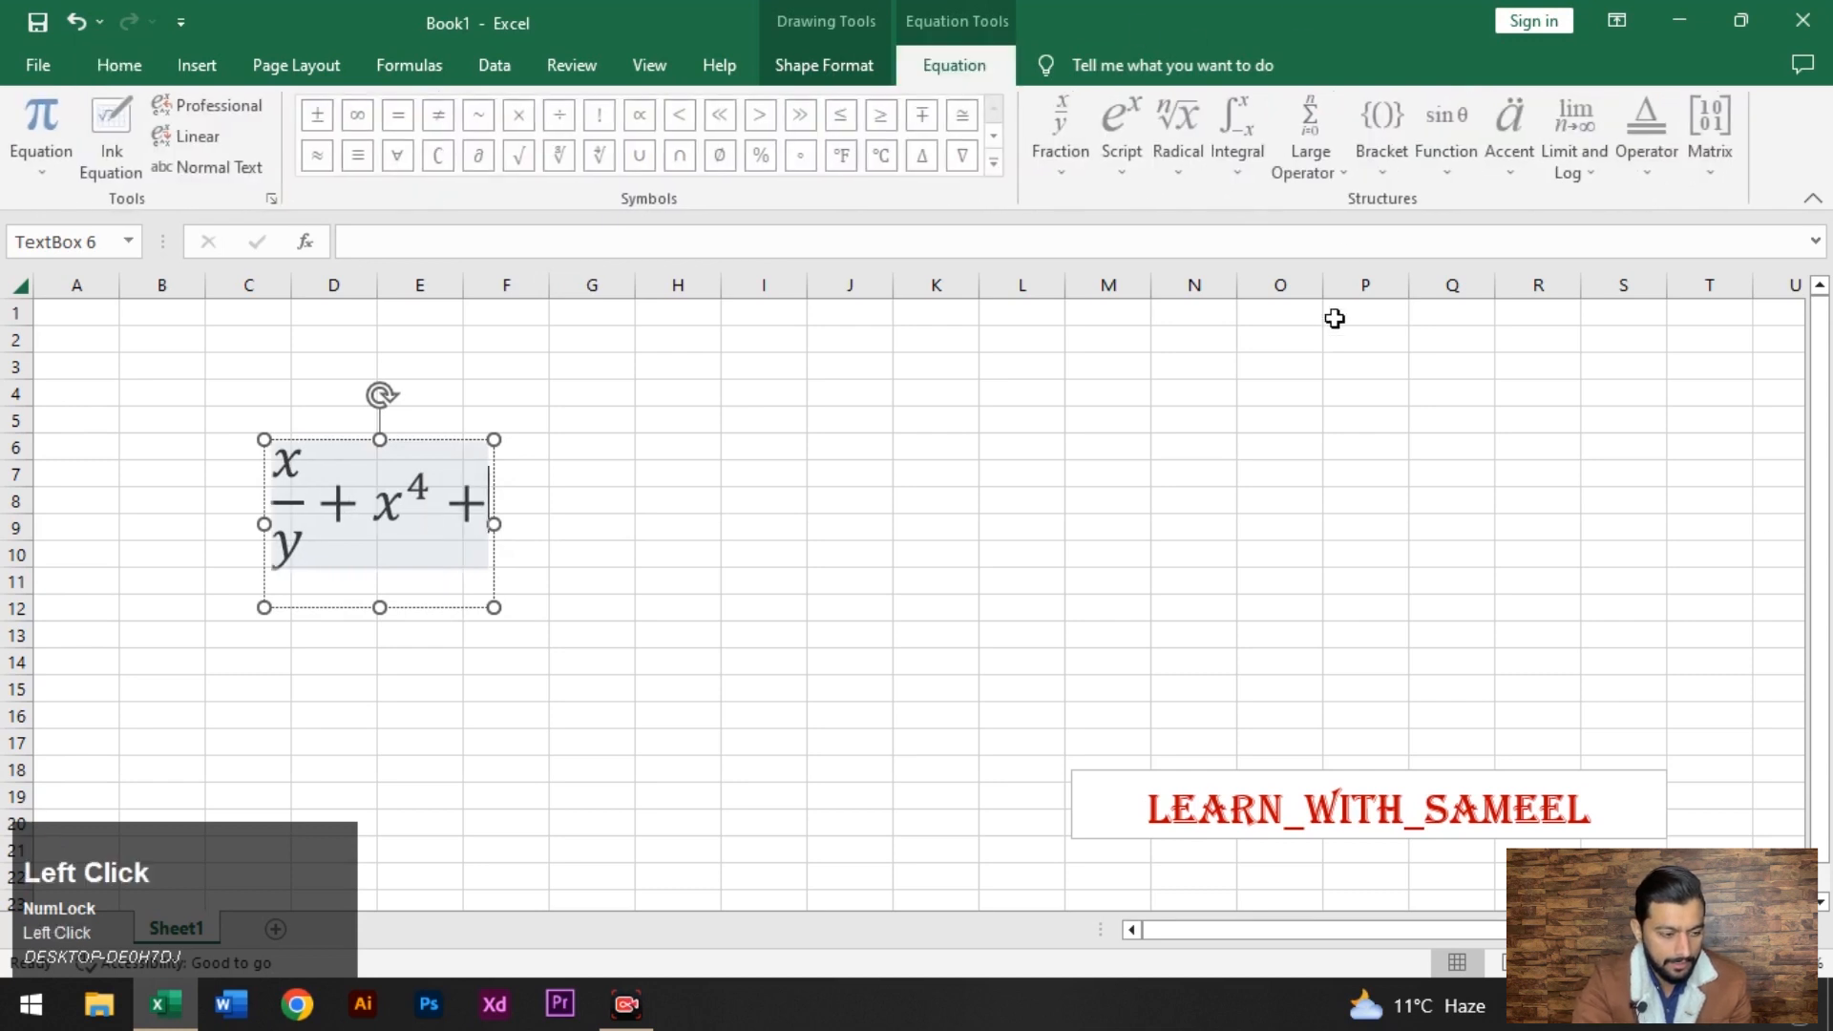
pyautogui.click(1200, 179)
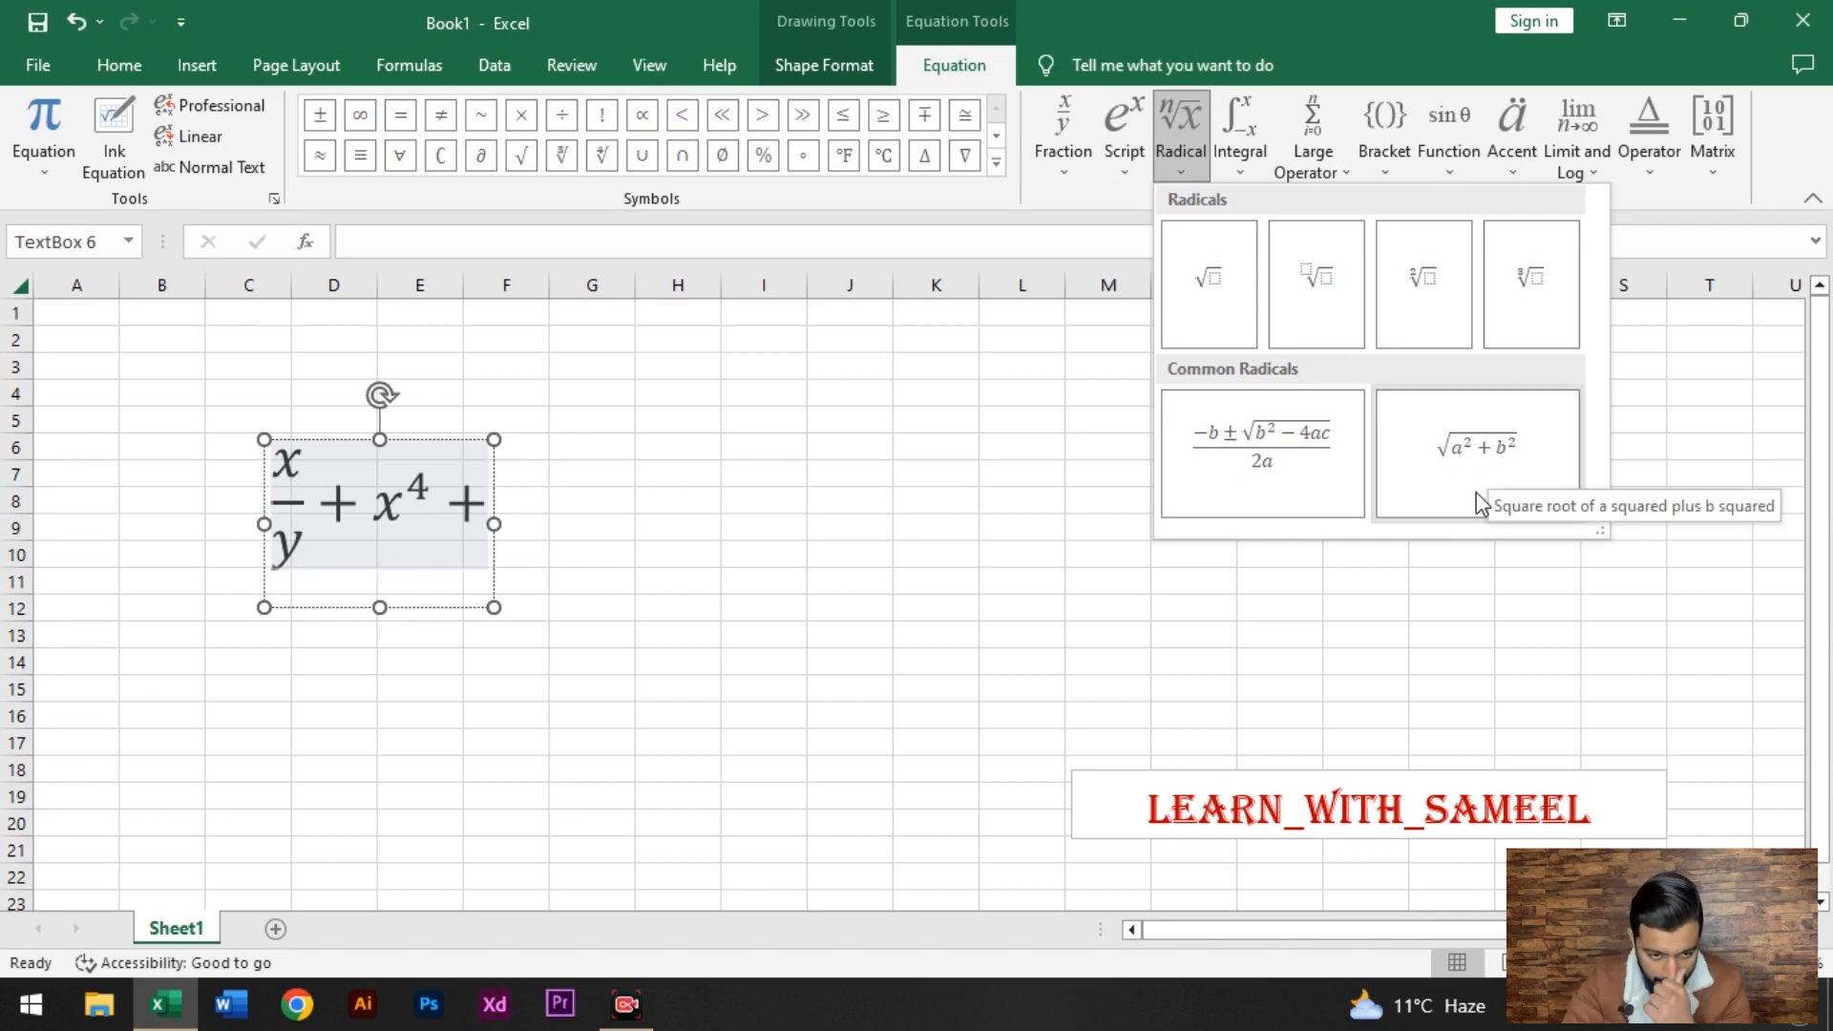
pyautogui.click(1211, 280)
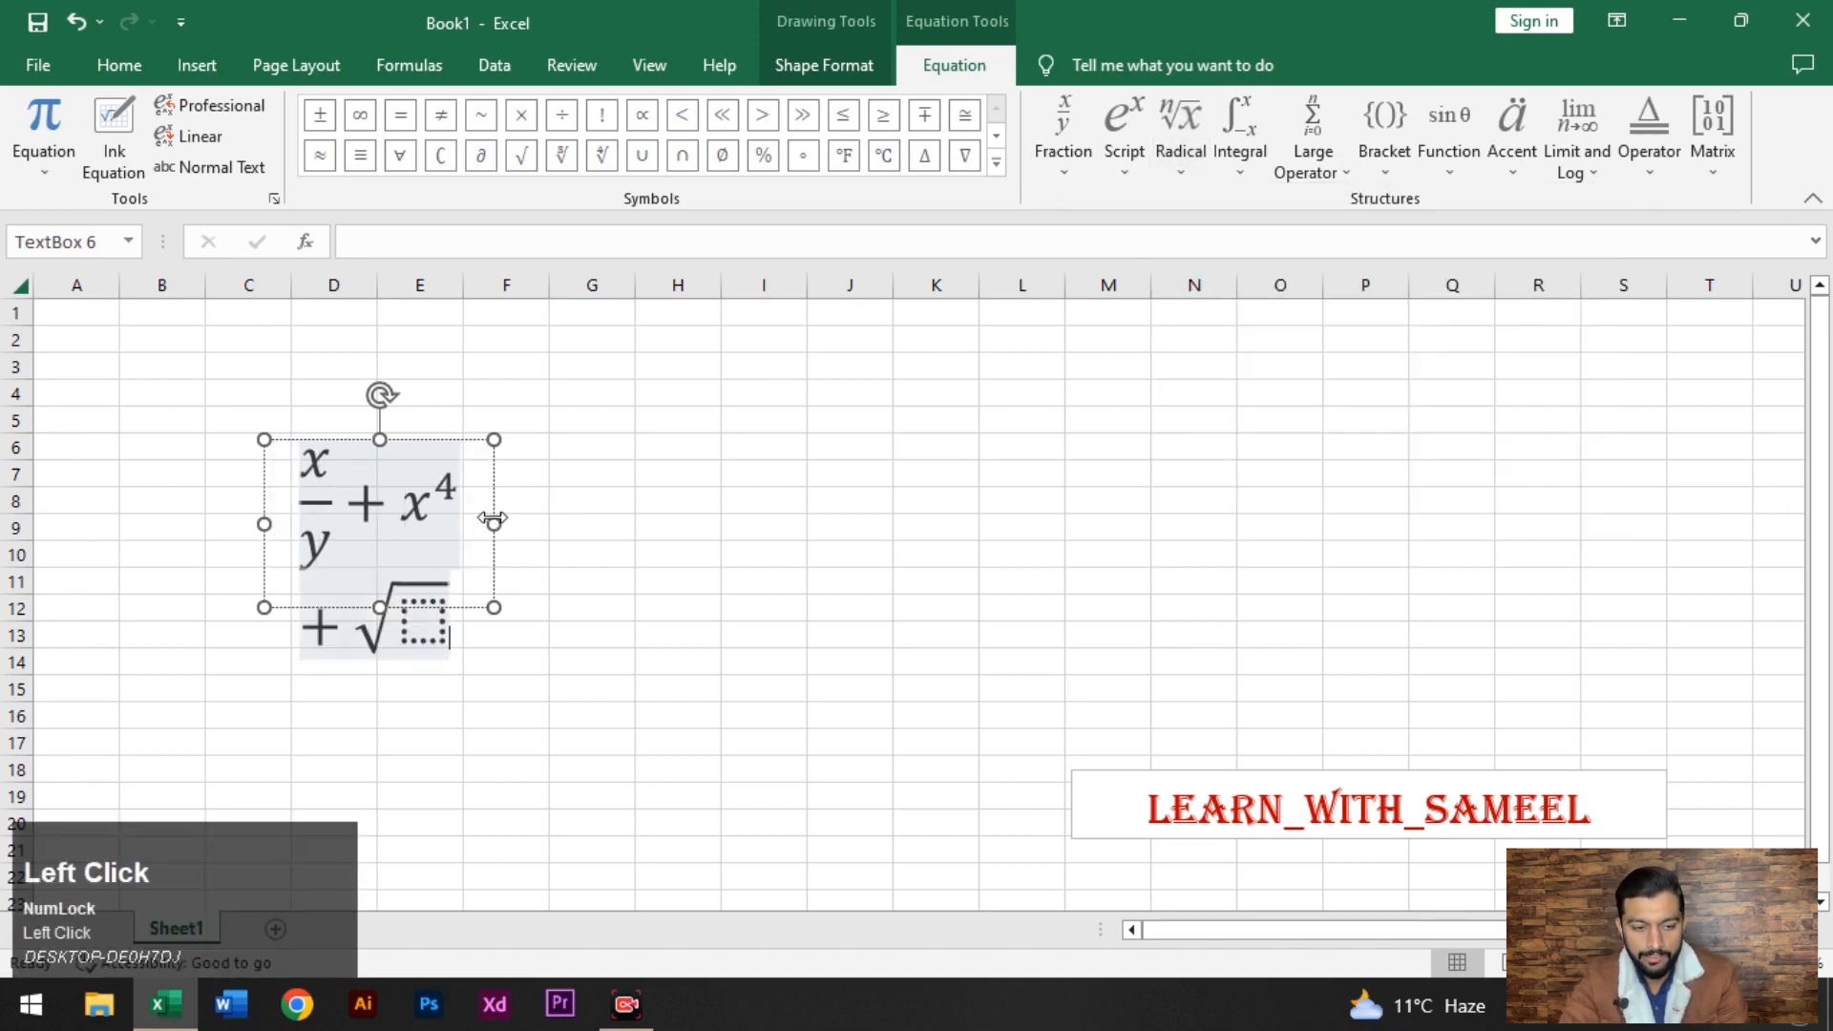
pyautogui.moveTo(494, 524); pyautogui.dragTo(772, 524)
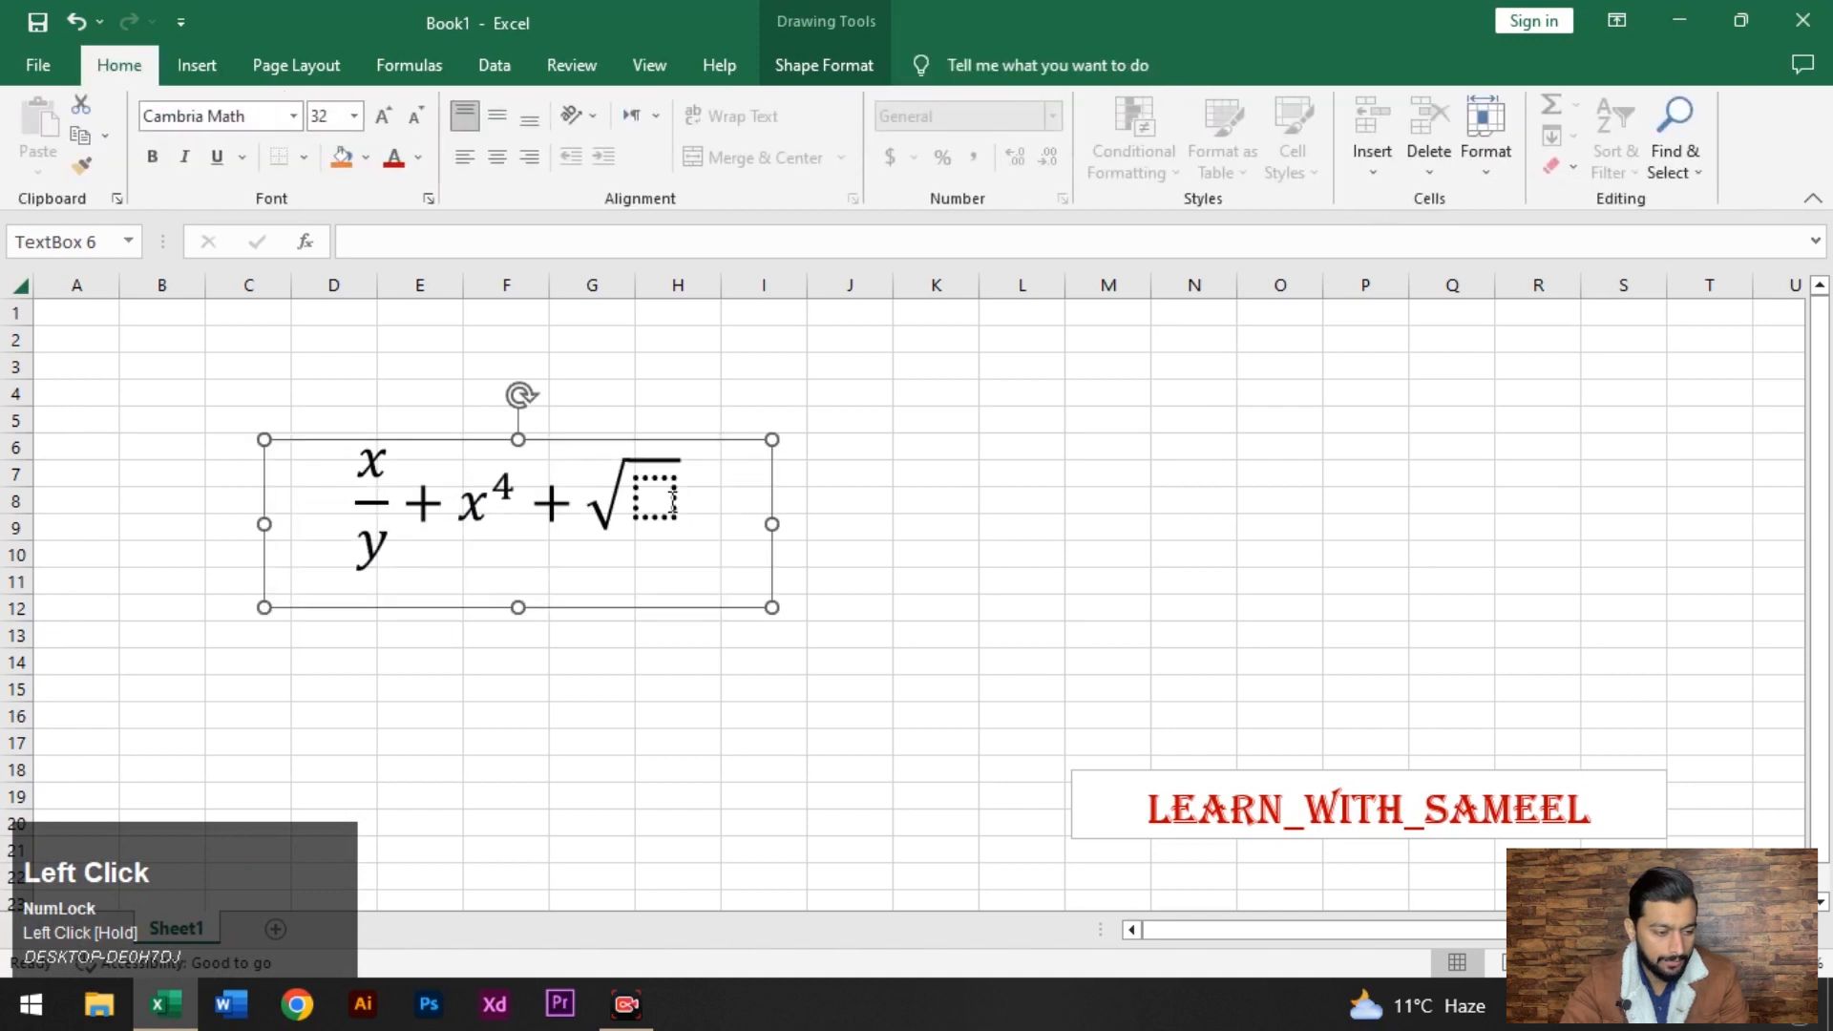
# Enter xy under the square root and add a minus sign after it.
pyautogui.click(671, 511)
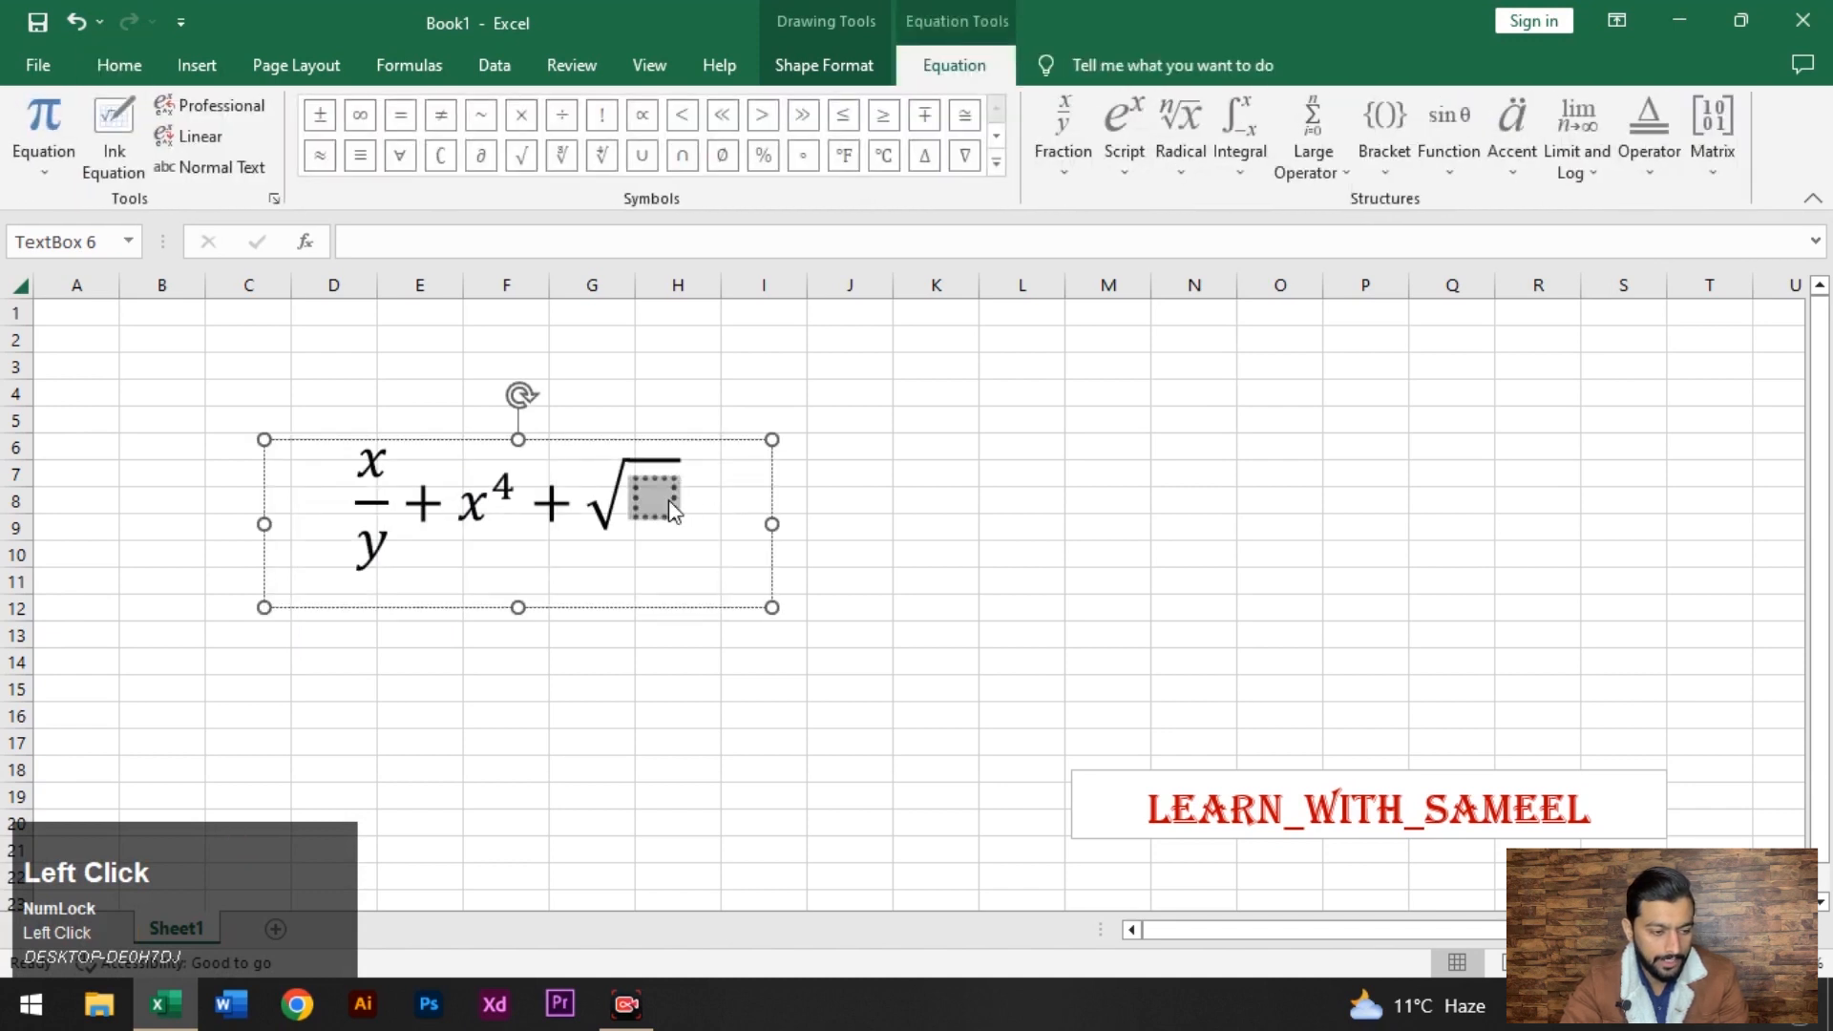
pyautogui.write('xy')
pyautogui.click(716, 506)
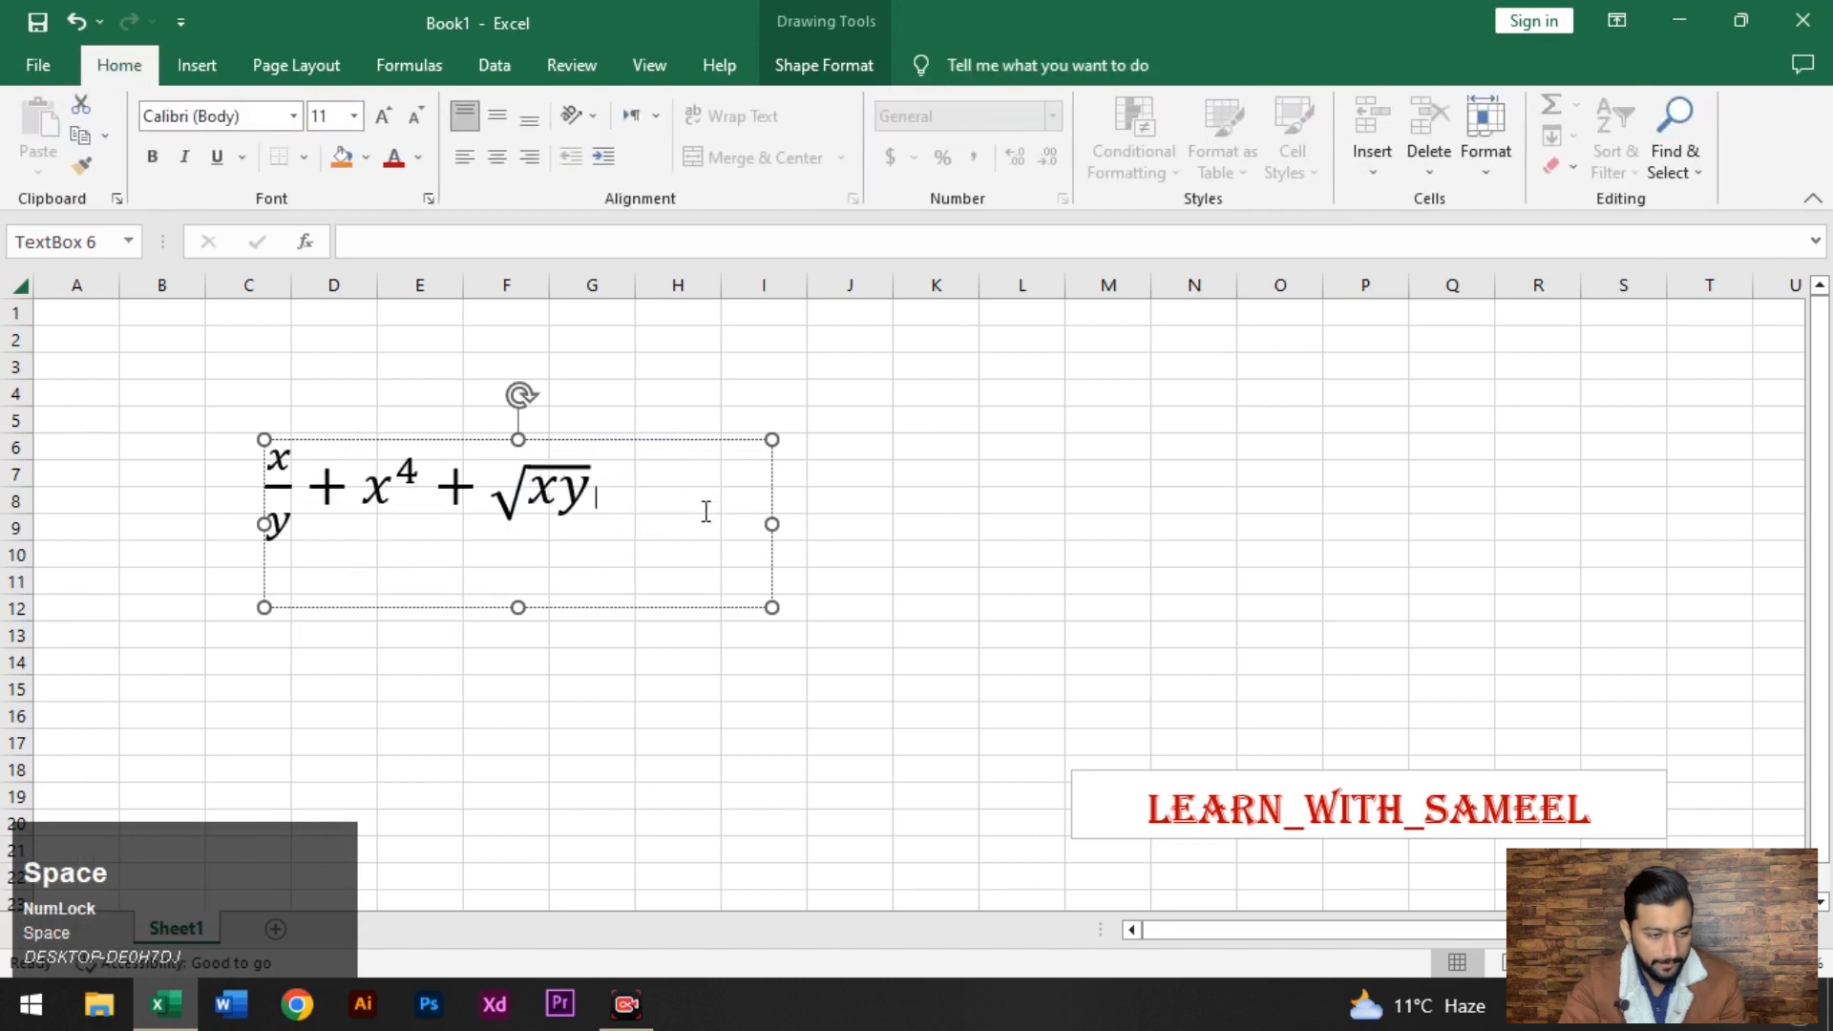
pyautogui.write('+')
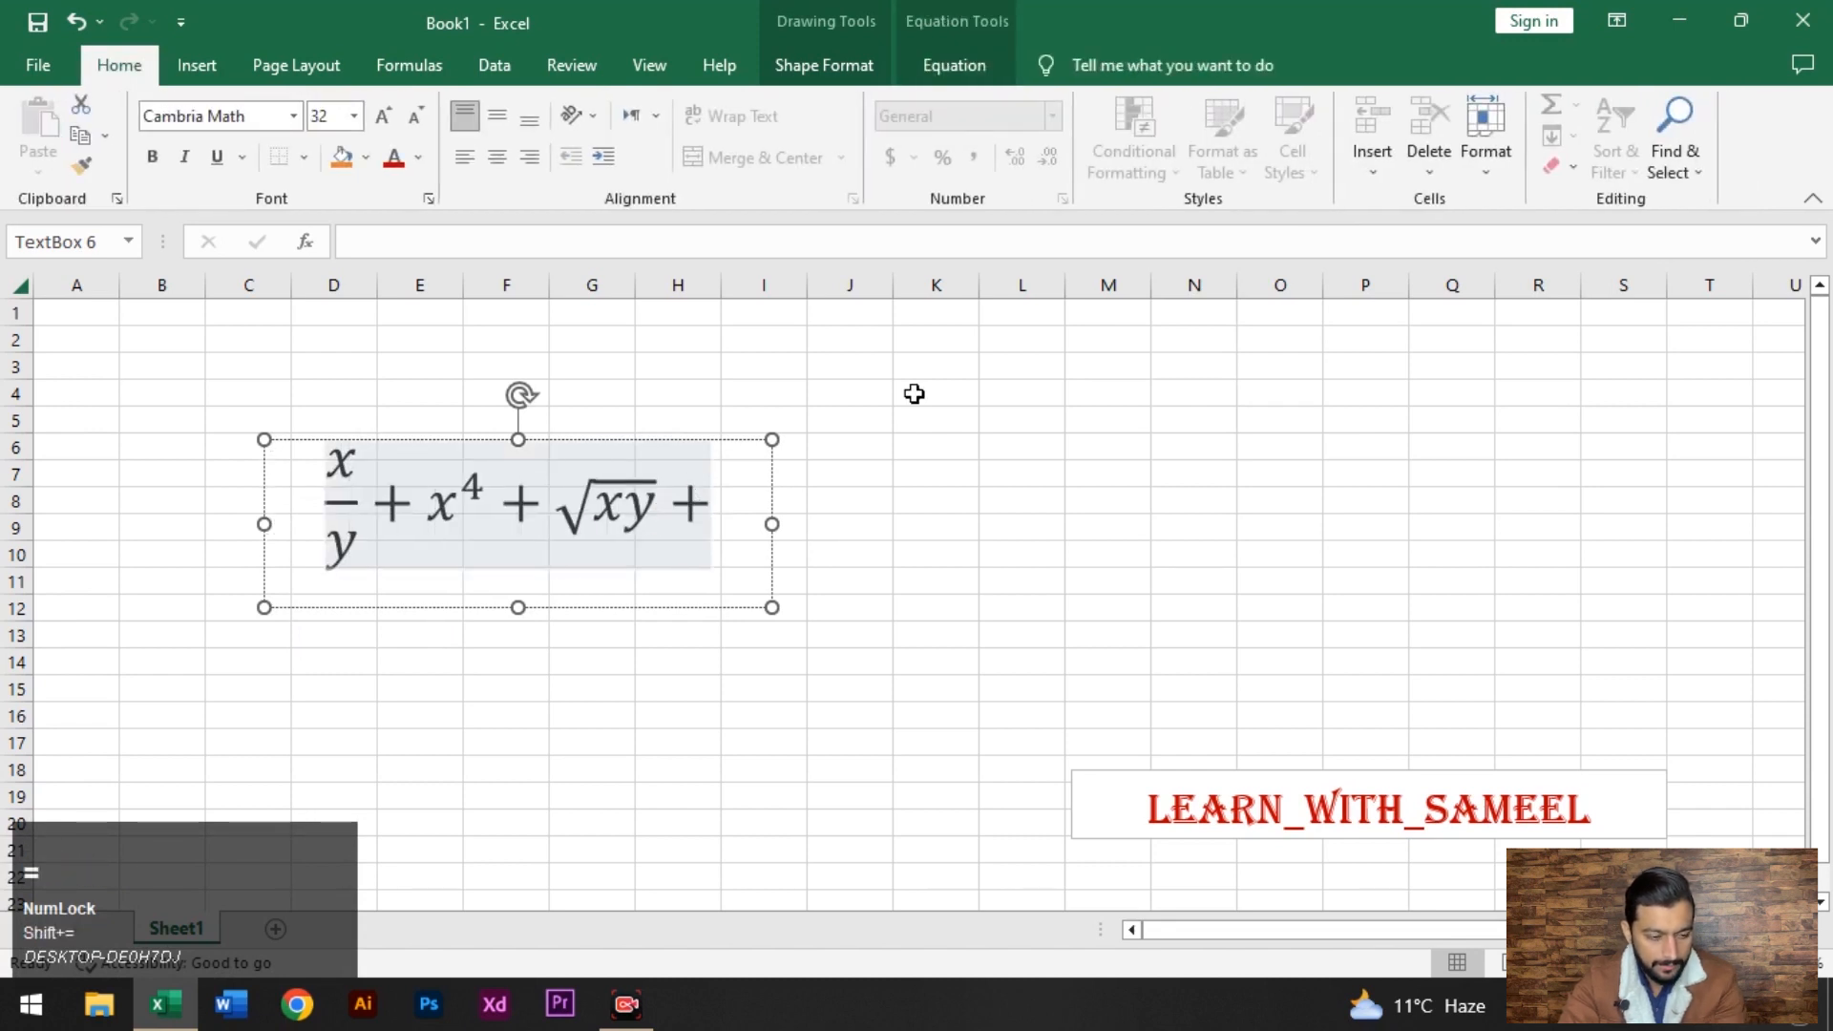
pyautogui.press('BackSpace')
pyautogui.write('-')
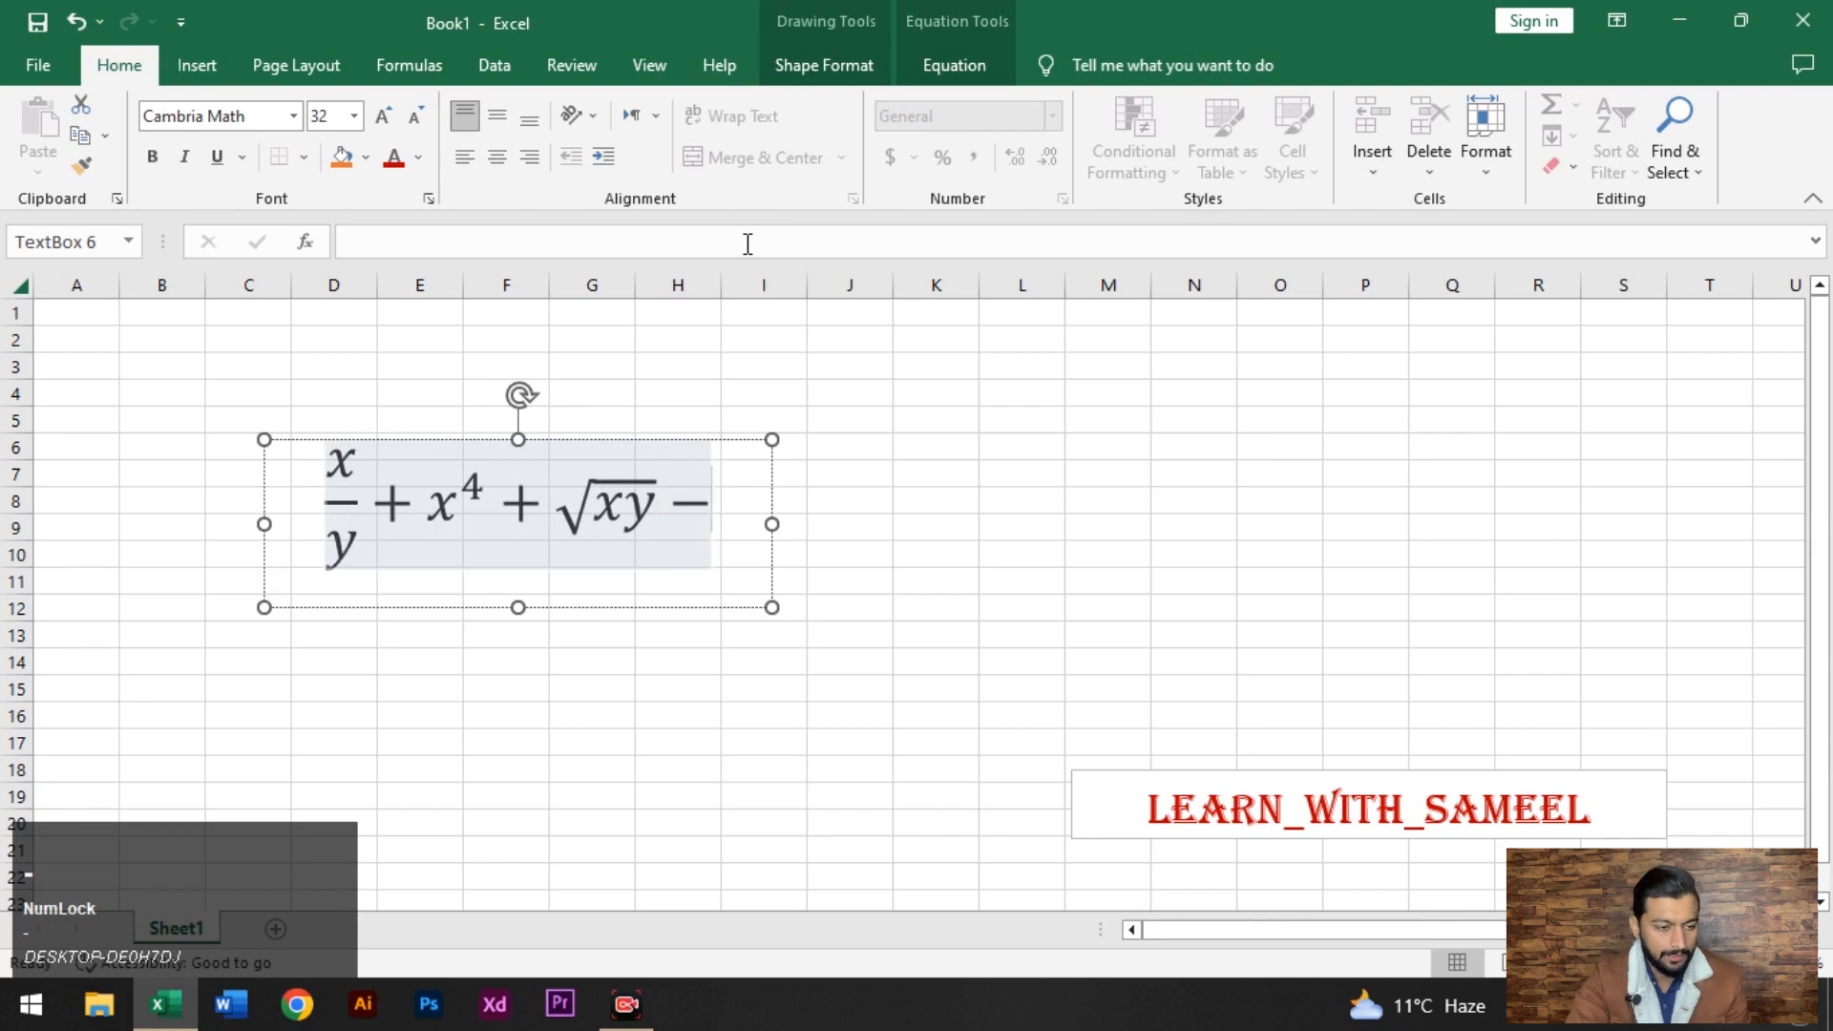
# Insert a single integral with limits after the minus sign and widen the equation box to about the end of column N.
pyautogui.click(955, 65)
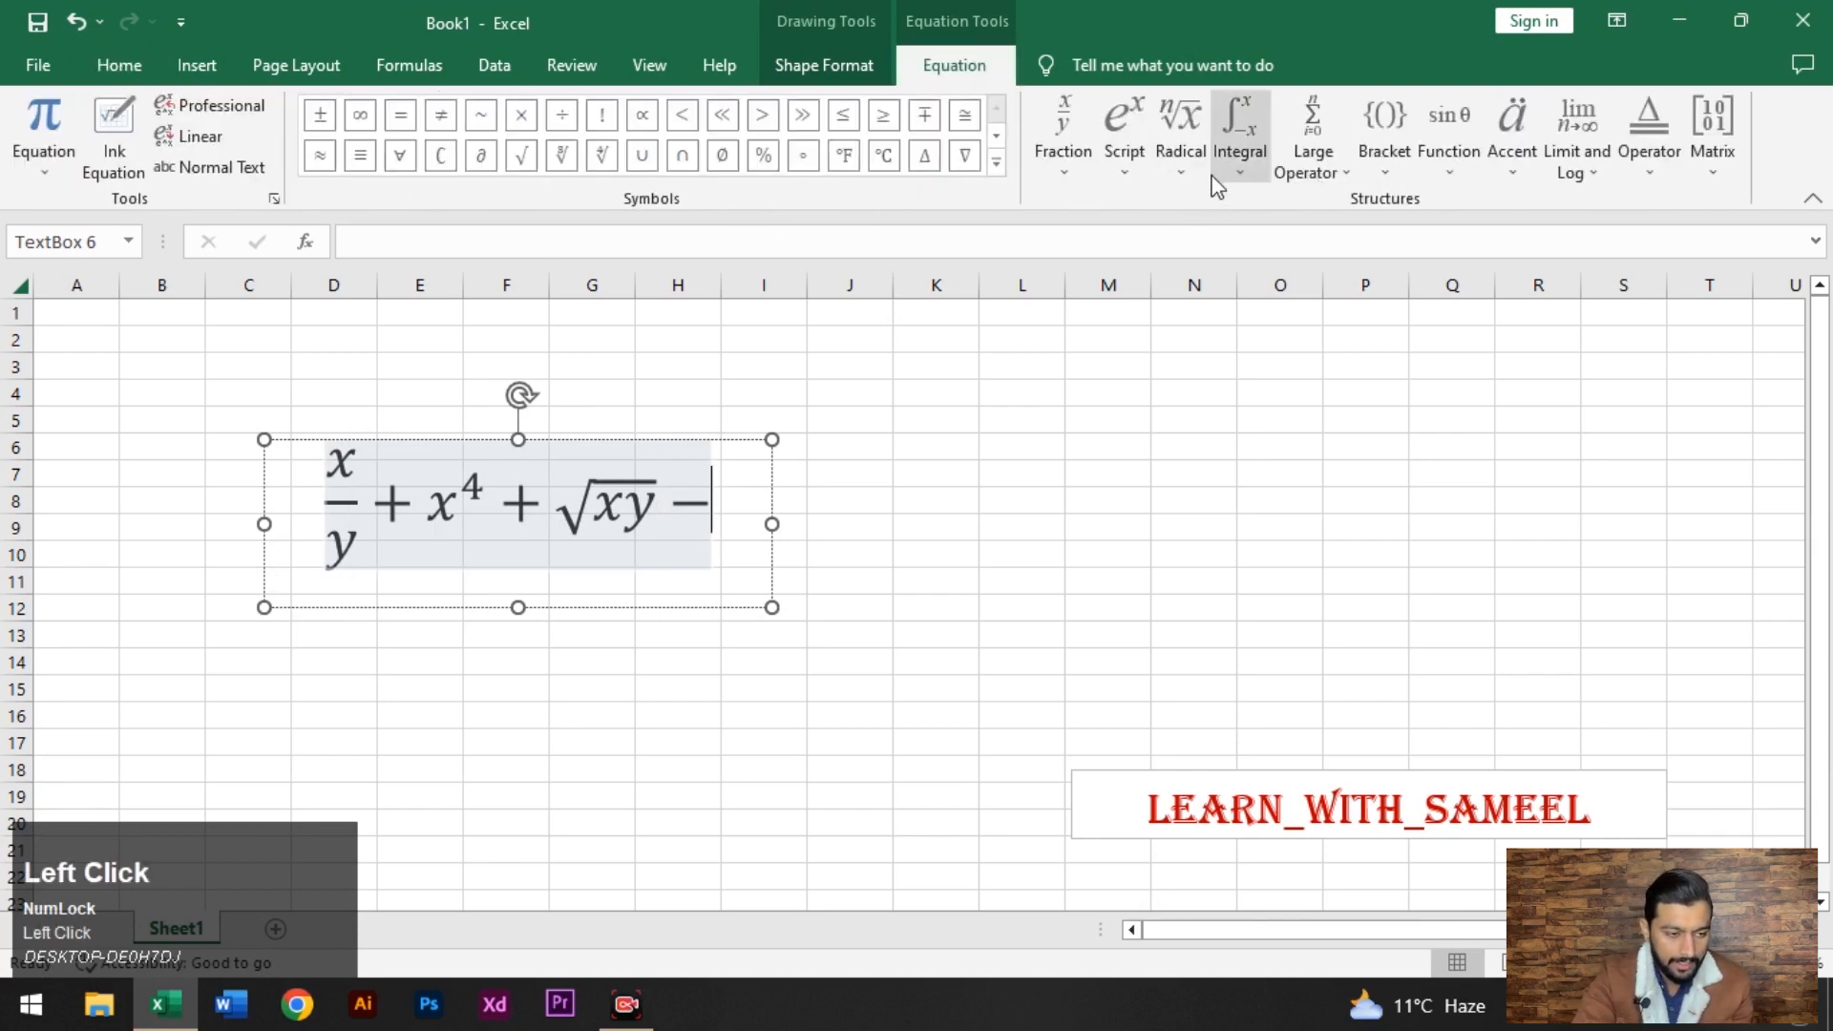
pyautogui.click(1181, 134)
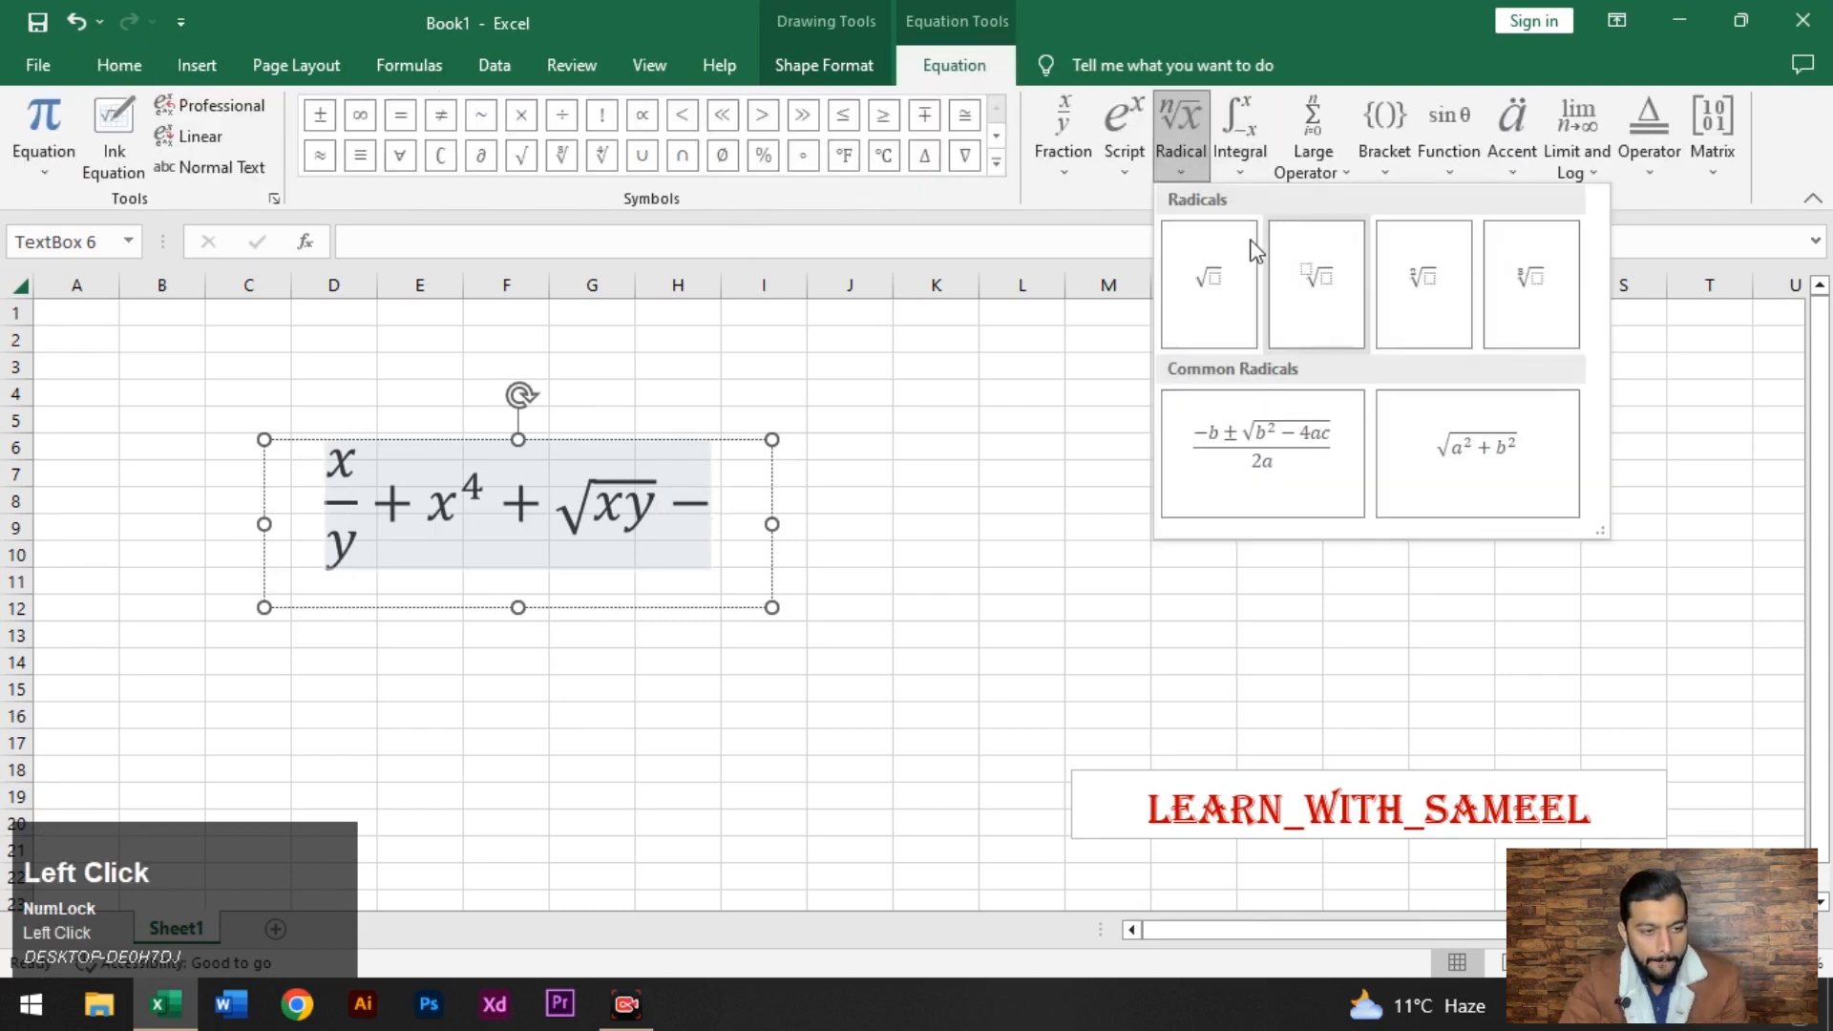
pyautogui.click(1243, 170)
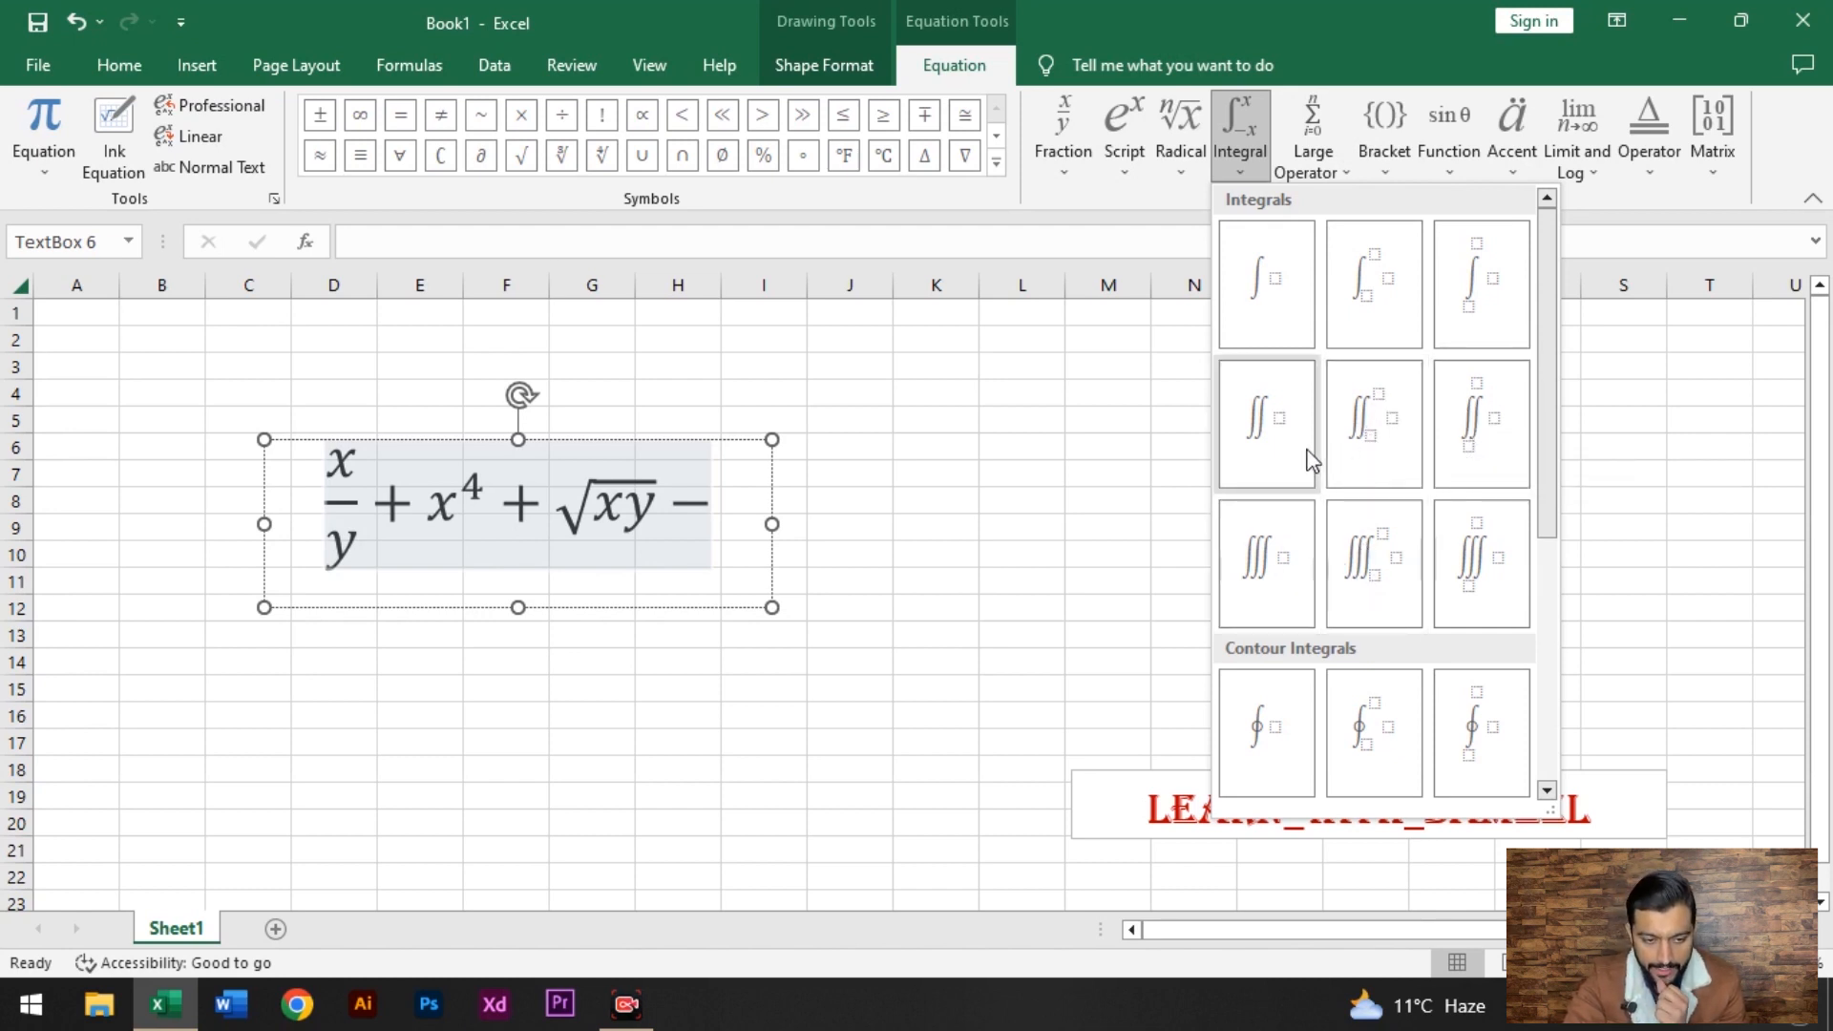
pyautogui.click(1378, 315)
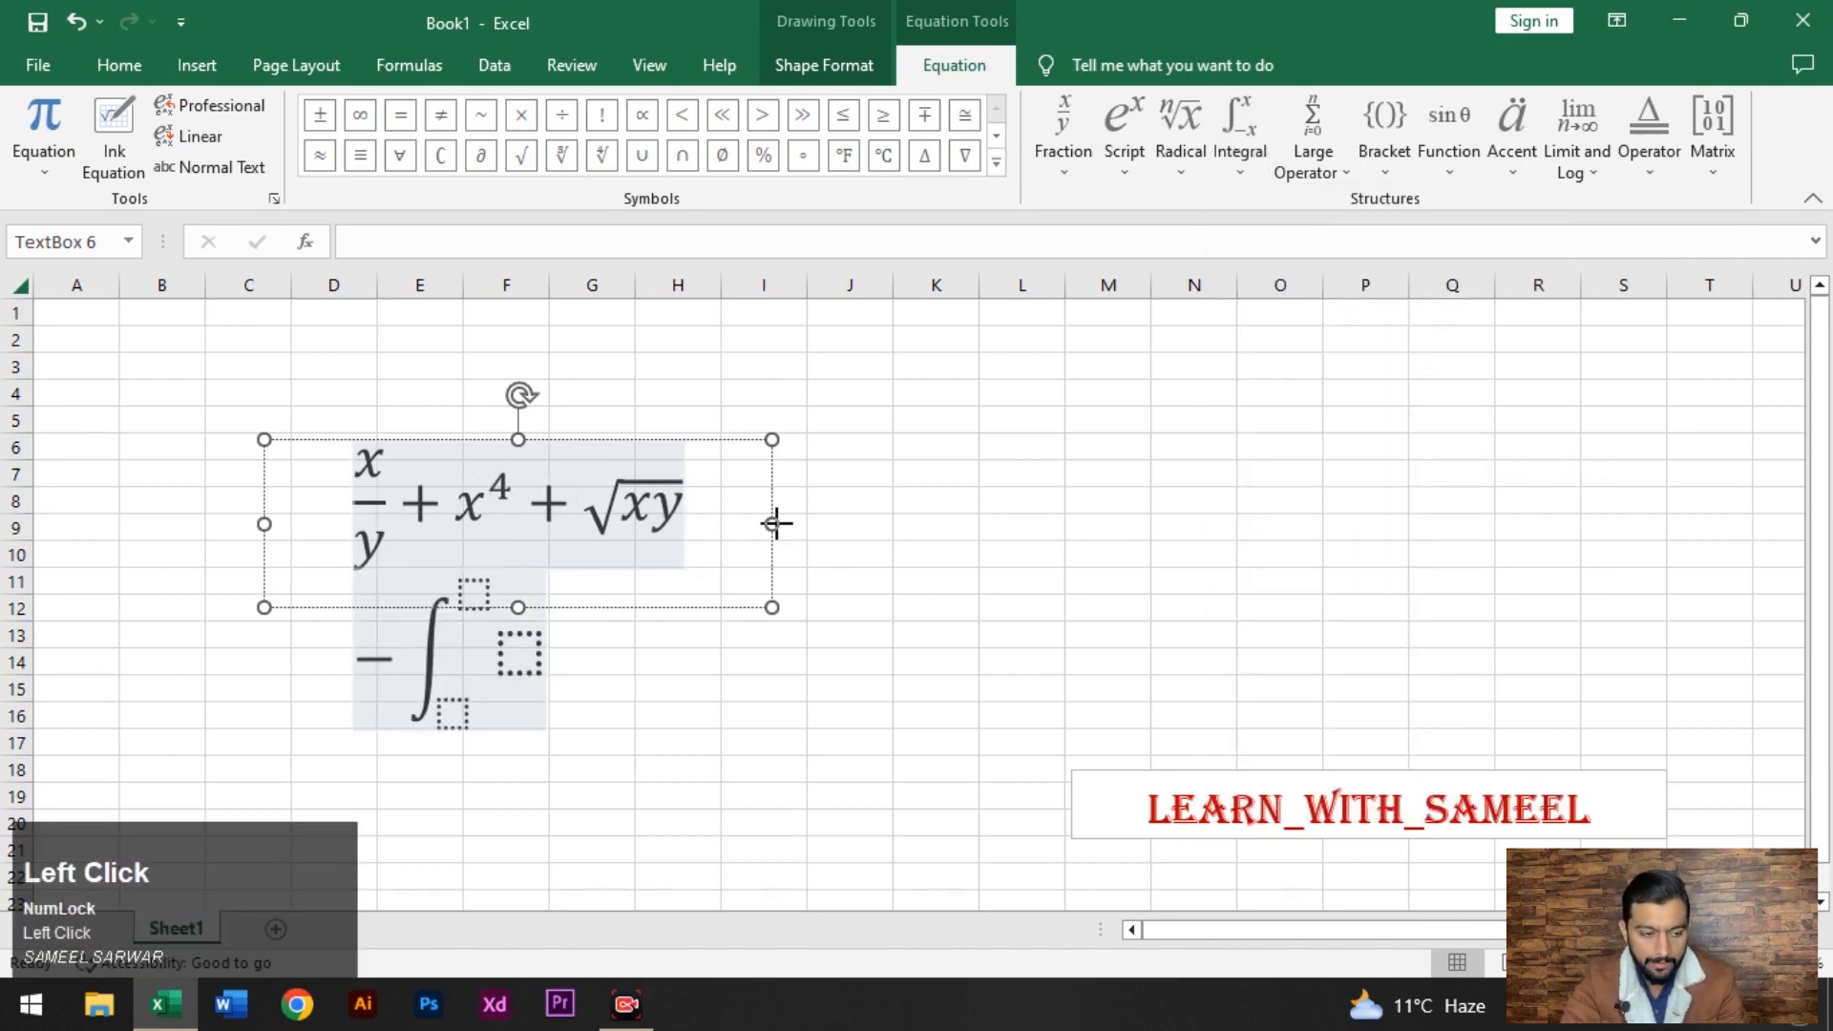
pyautogui.moveTo(773, 524); pyautogui.dragTo(1233, 524)
# Fill the integral with lower limit 0, upper limit 2 and integrand xdx.
pyautogui.click(926, 581)
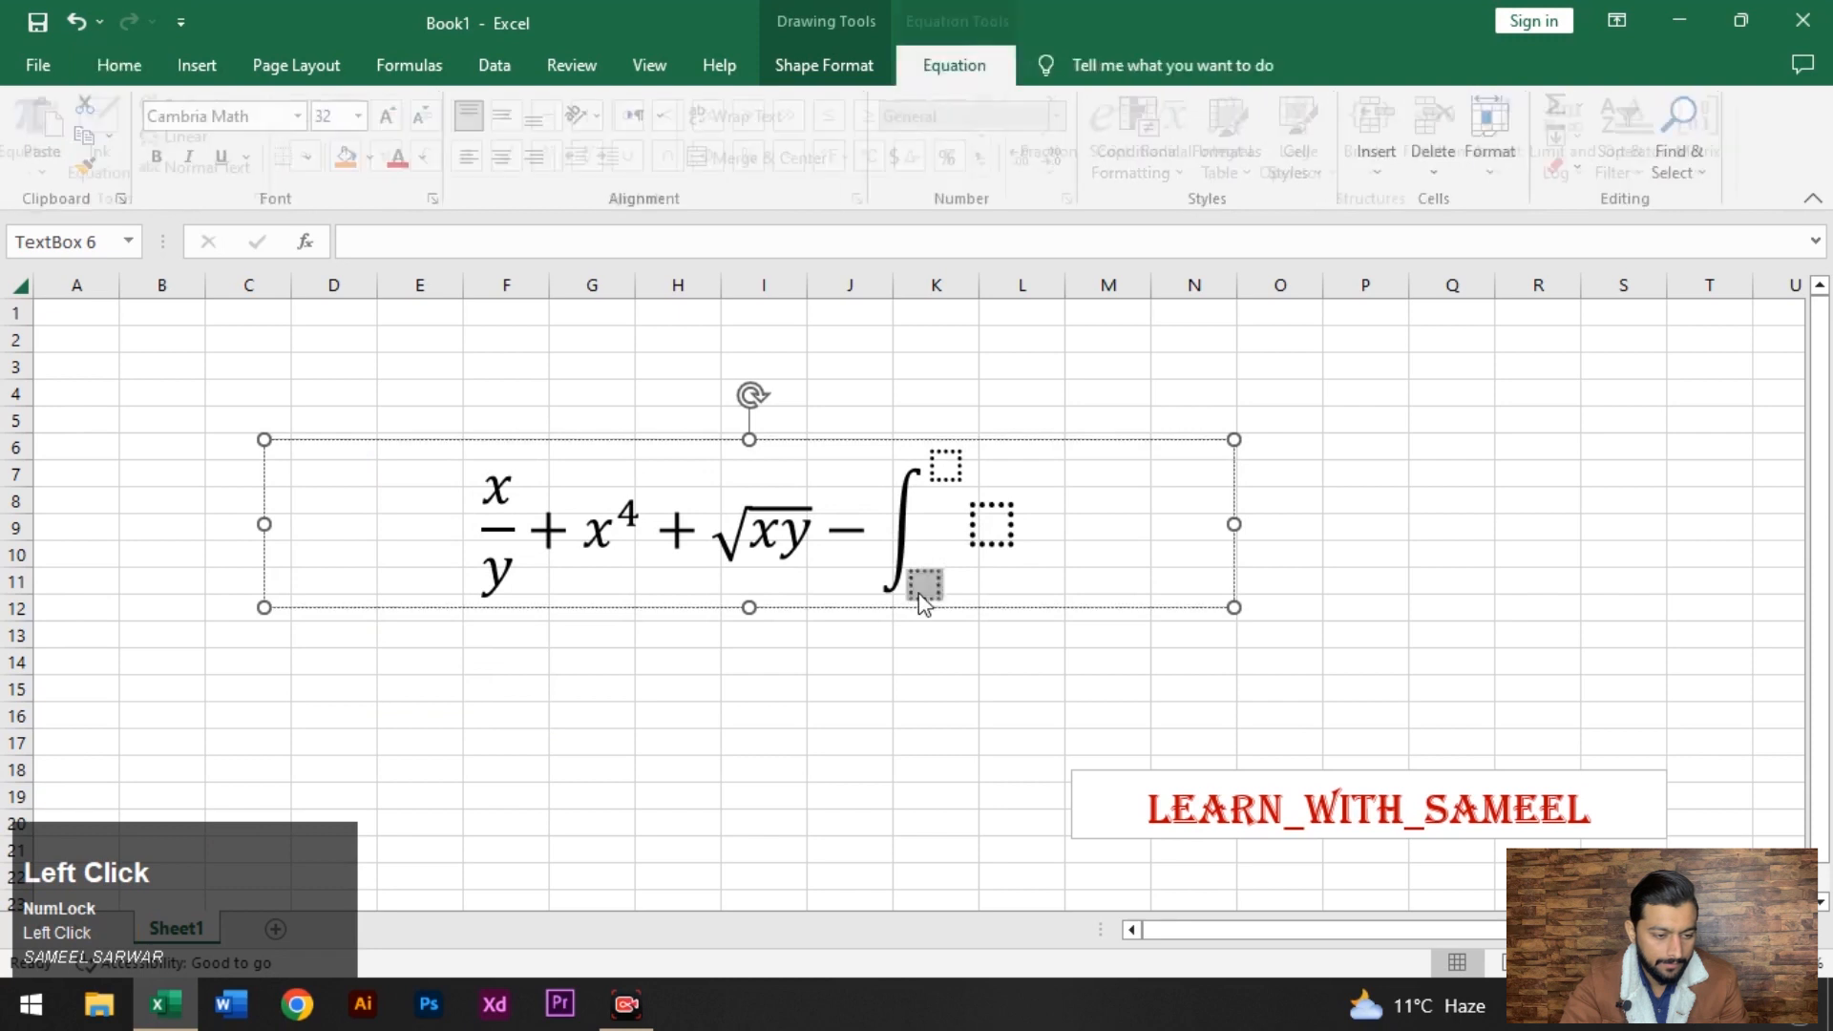
pyautogui.write('0')
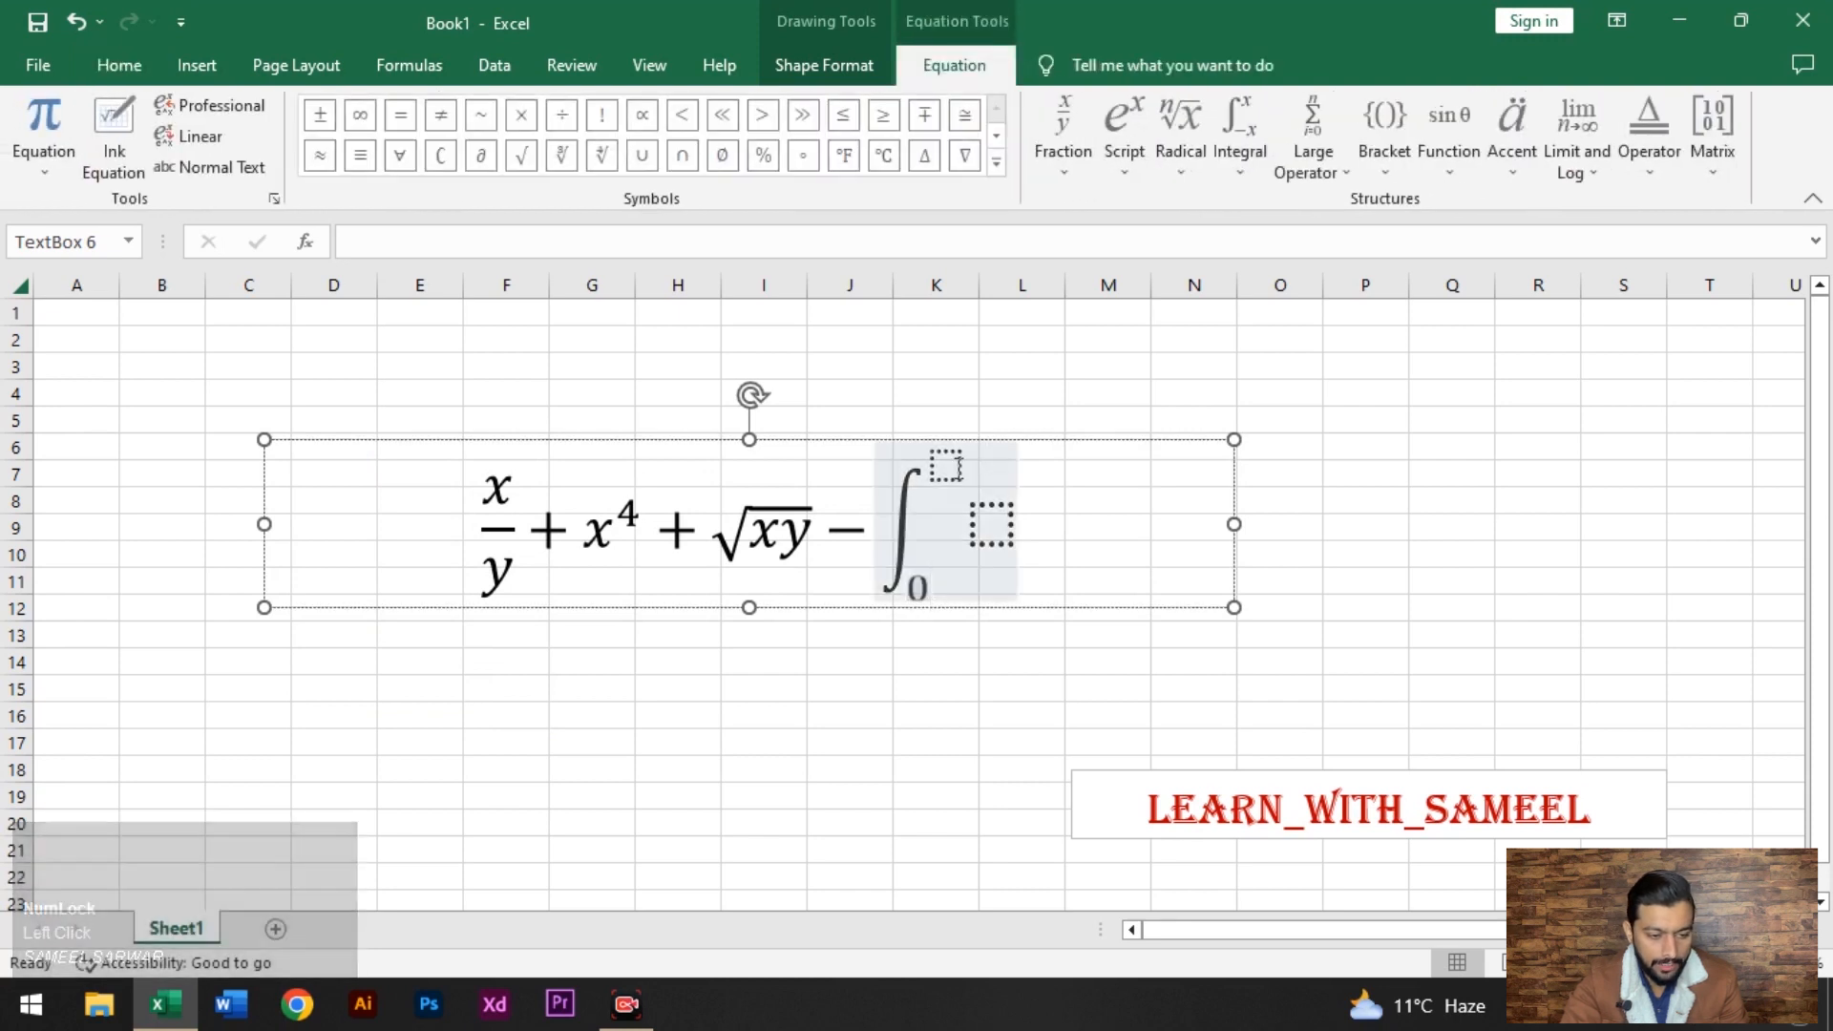
pyautogui.click(950, 467)
pyautogui.write('2')
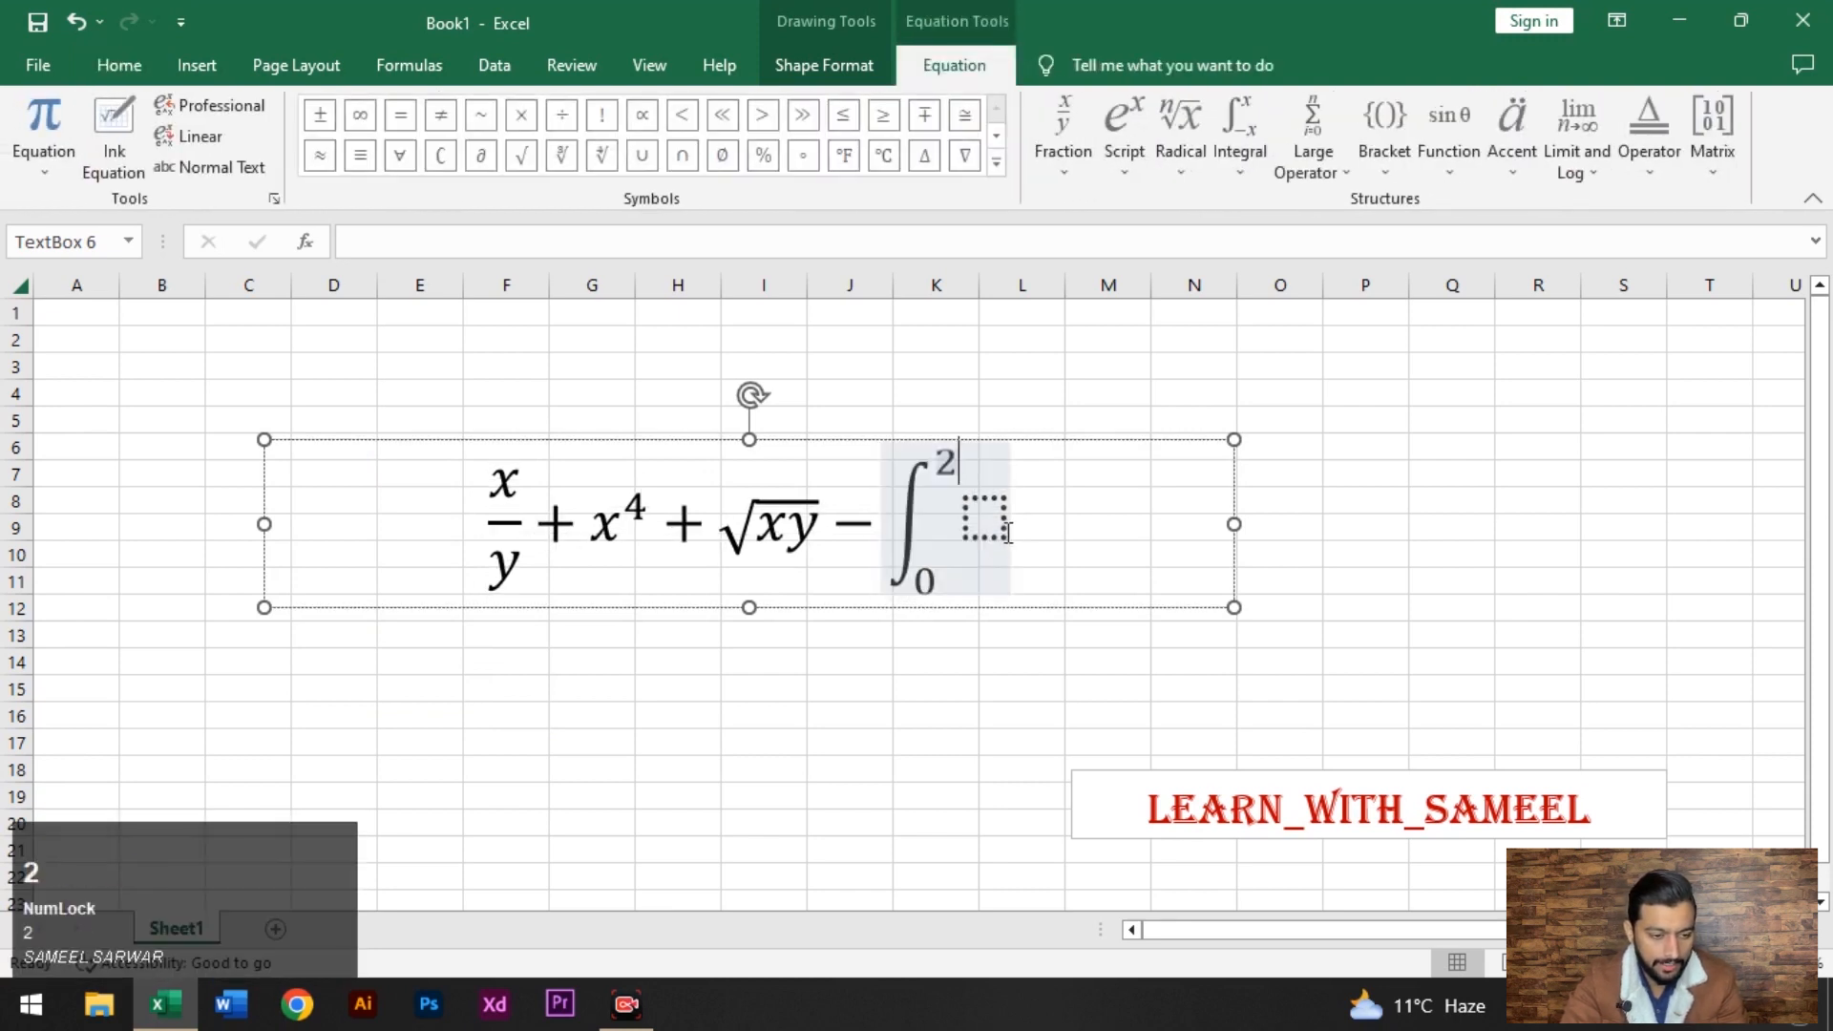
pyautogui.click(996, 532)
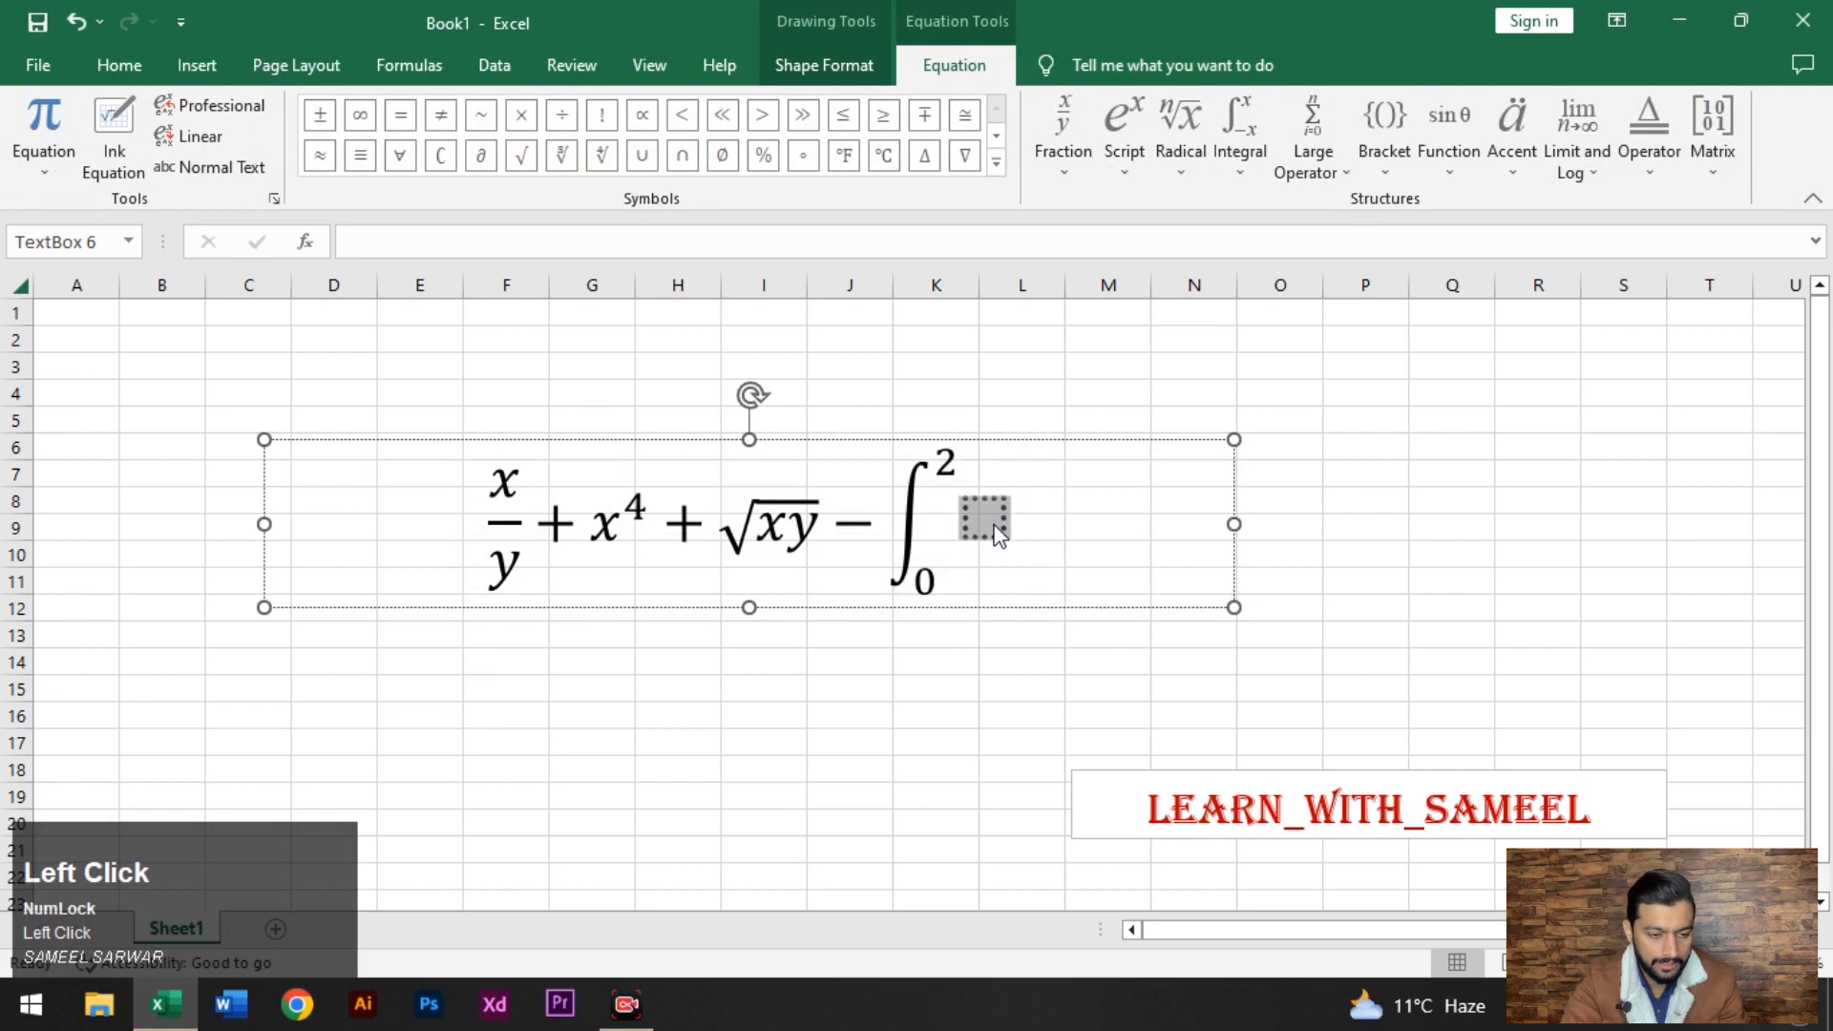
pyautogui.write('xdy')
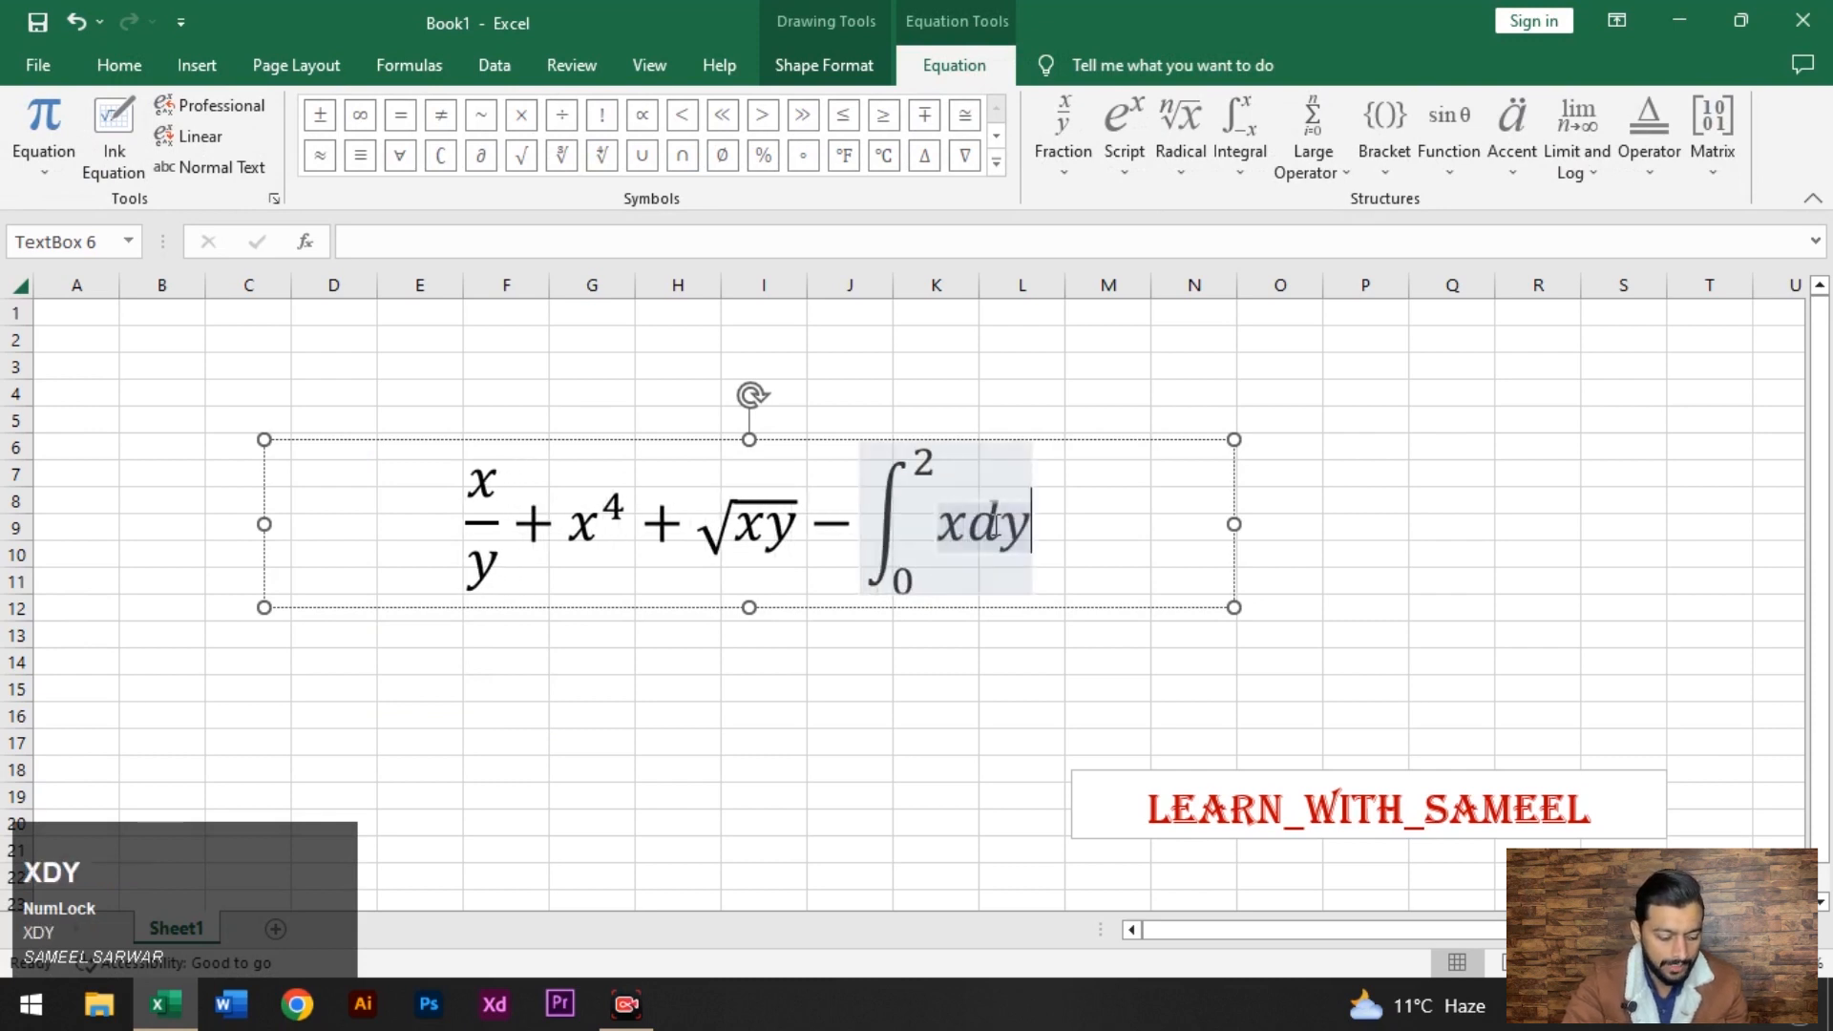
pyautogui.press('BackSpace')
pyautogui.write('x')
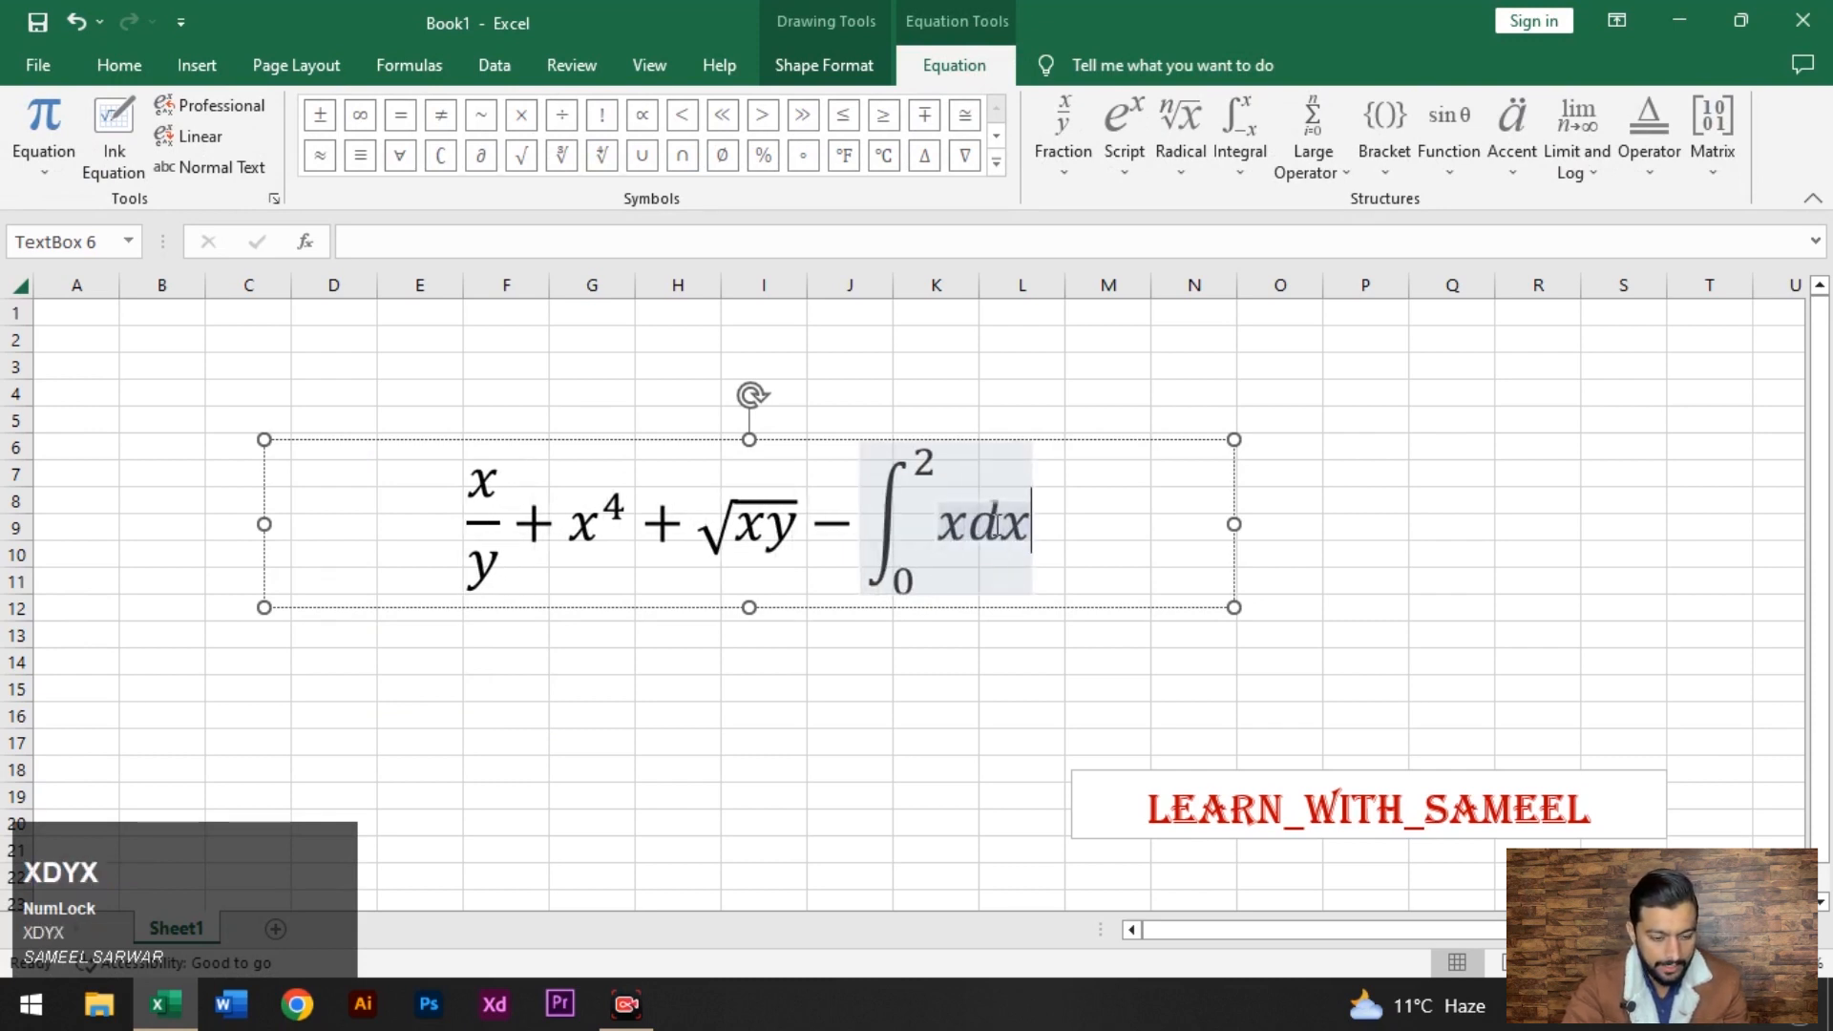
pyautogui.click(1071, 535)
pyautogui.write('=')
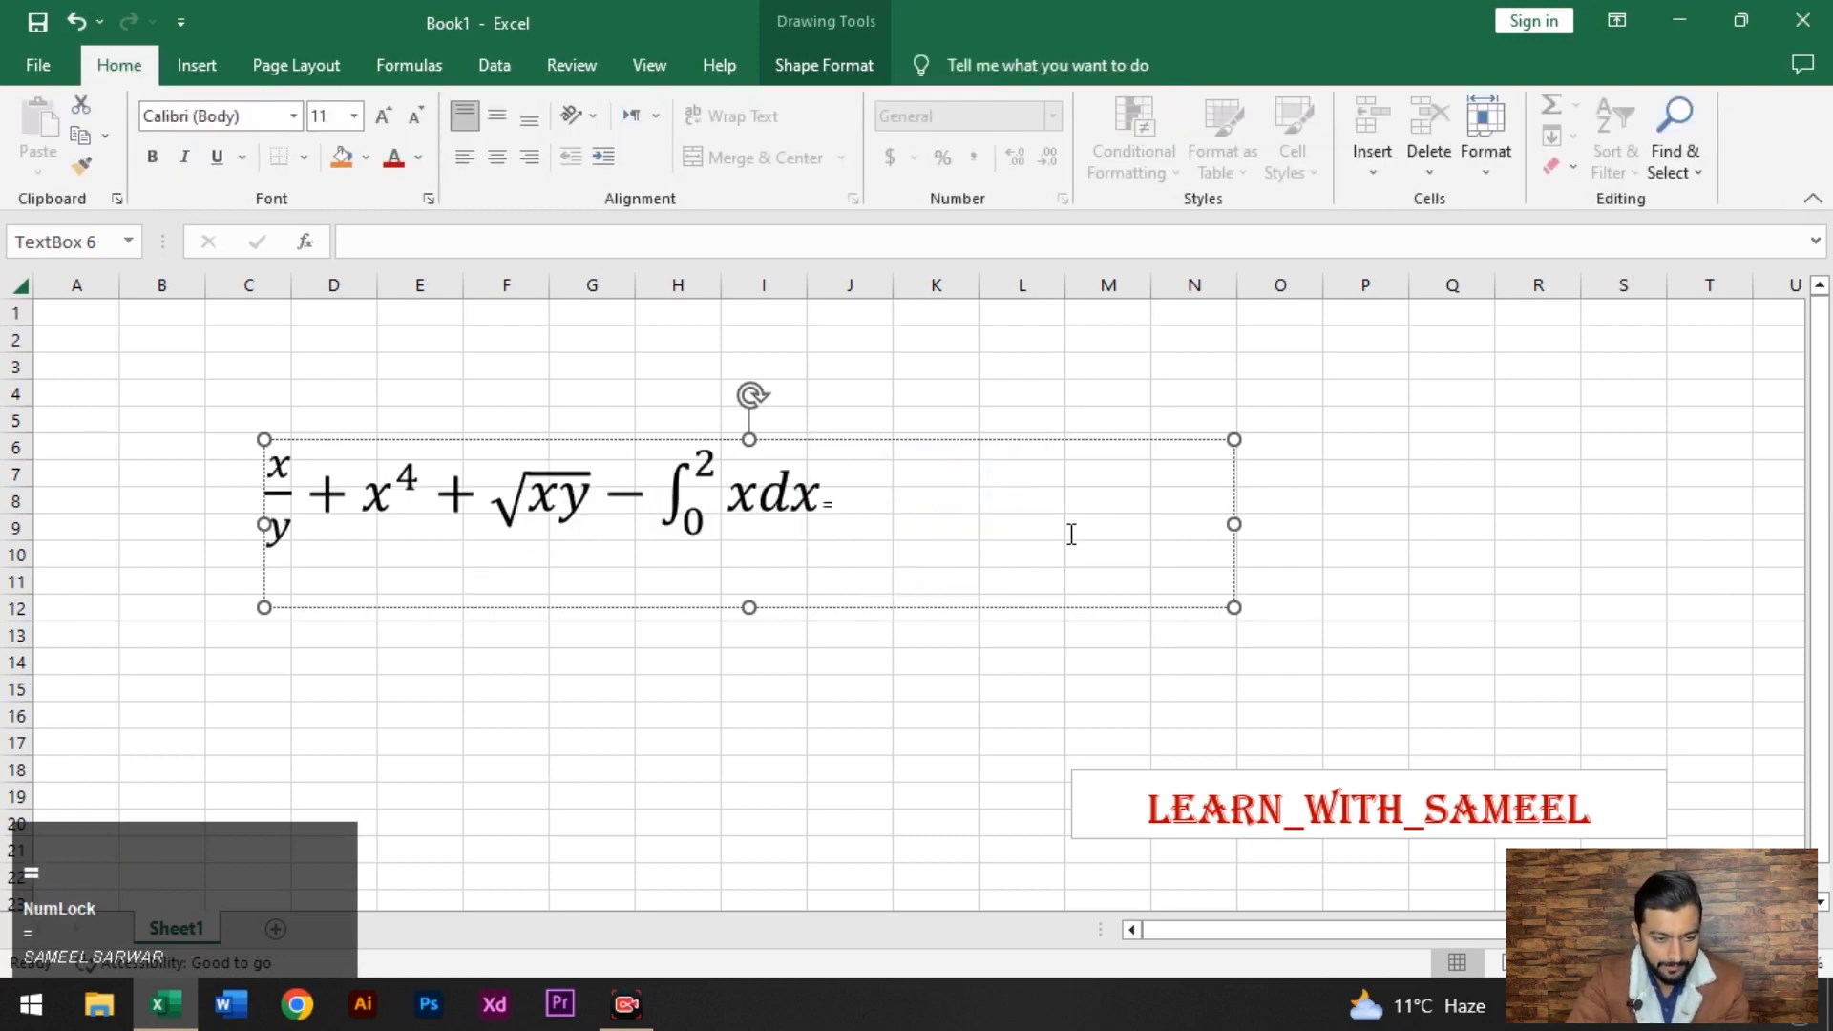
pyautogui.press('BackSpace')
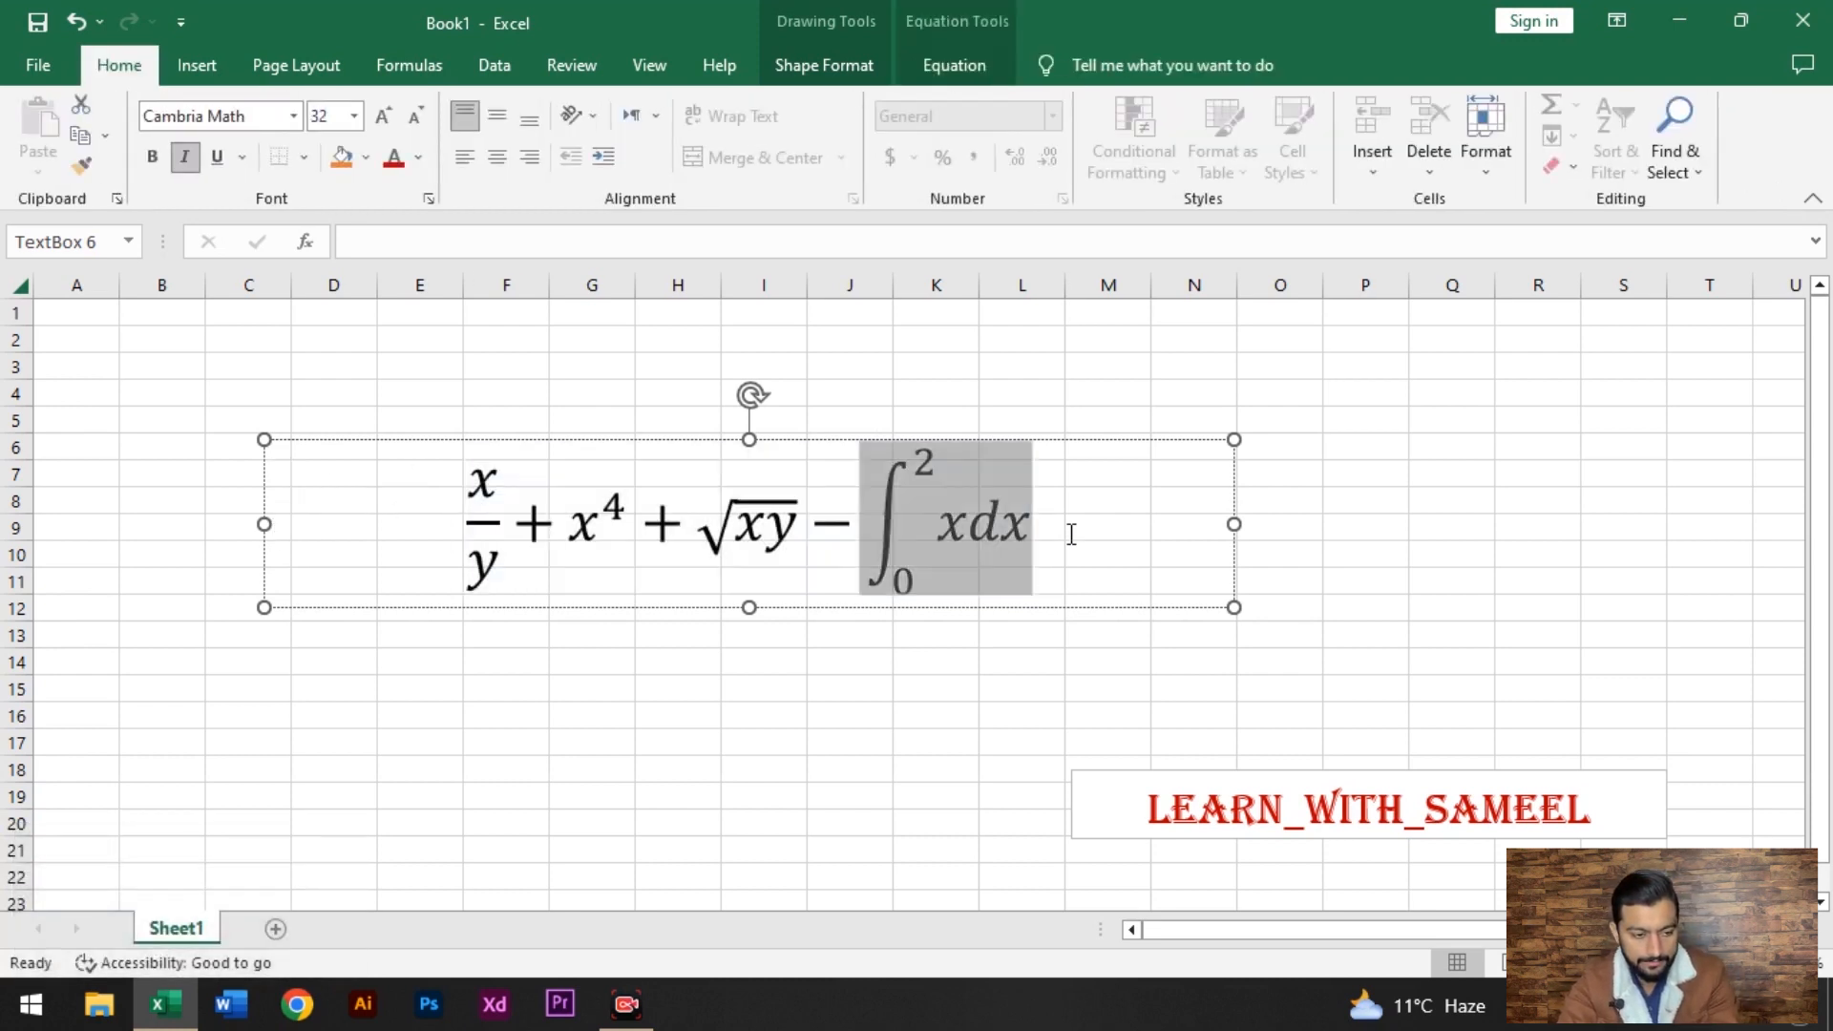
pyautogui.write('+')
pyautogui.press('BackSpace')
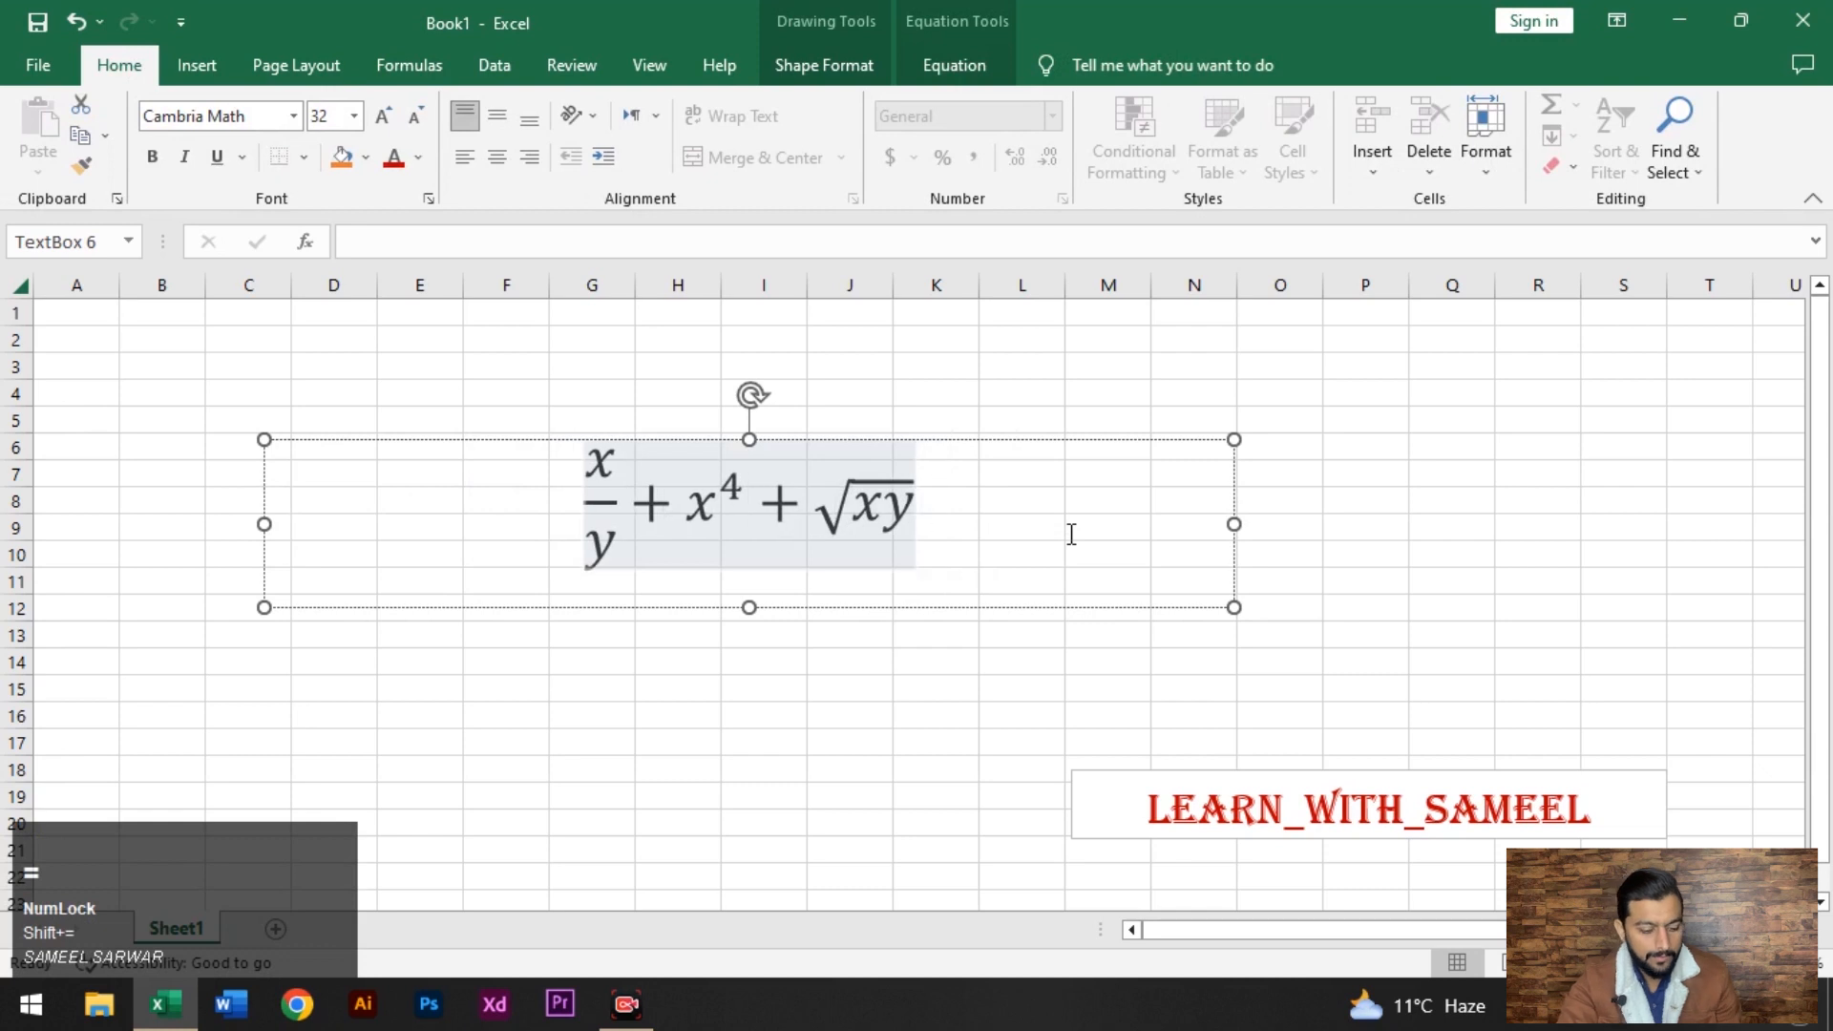
pyautogui.hotkey('ctrl', 'z')
pyautogui.hotkey('ctrl', 'z')
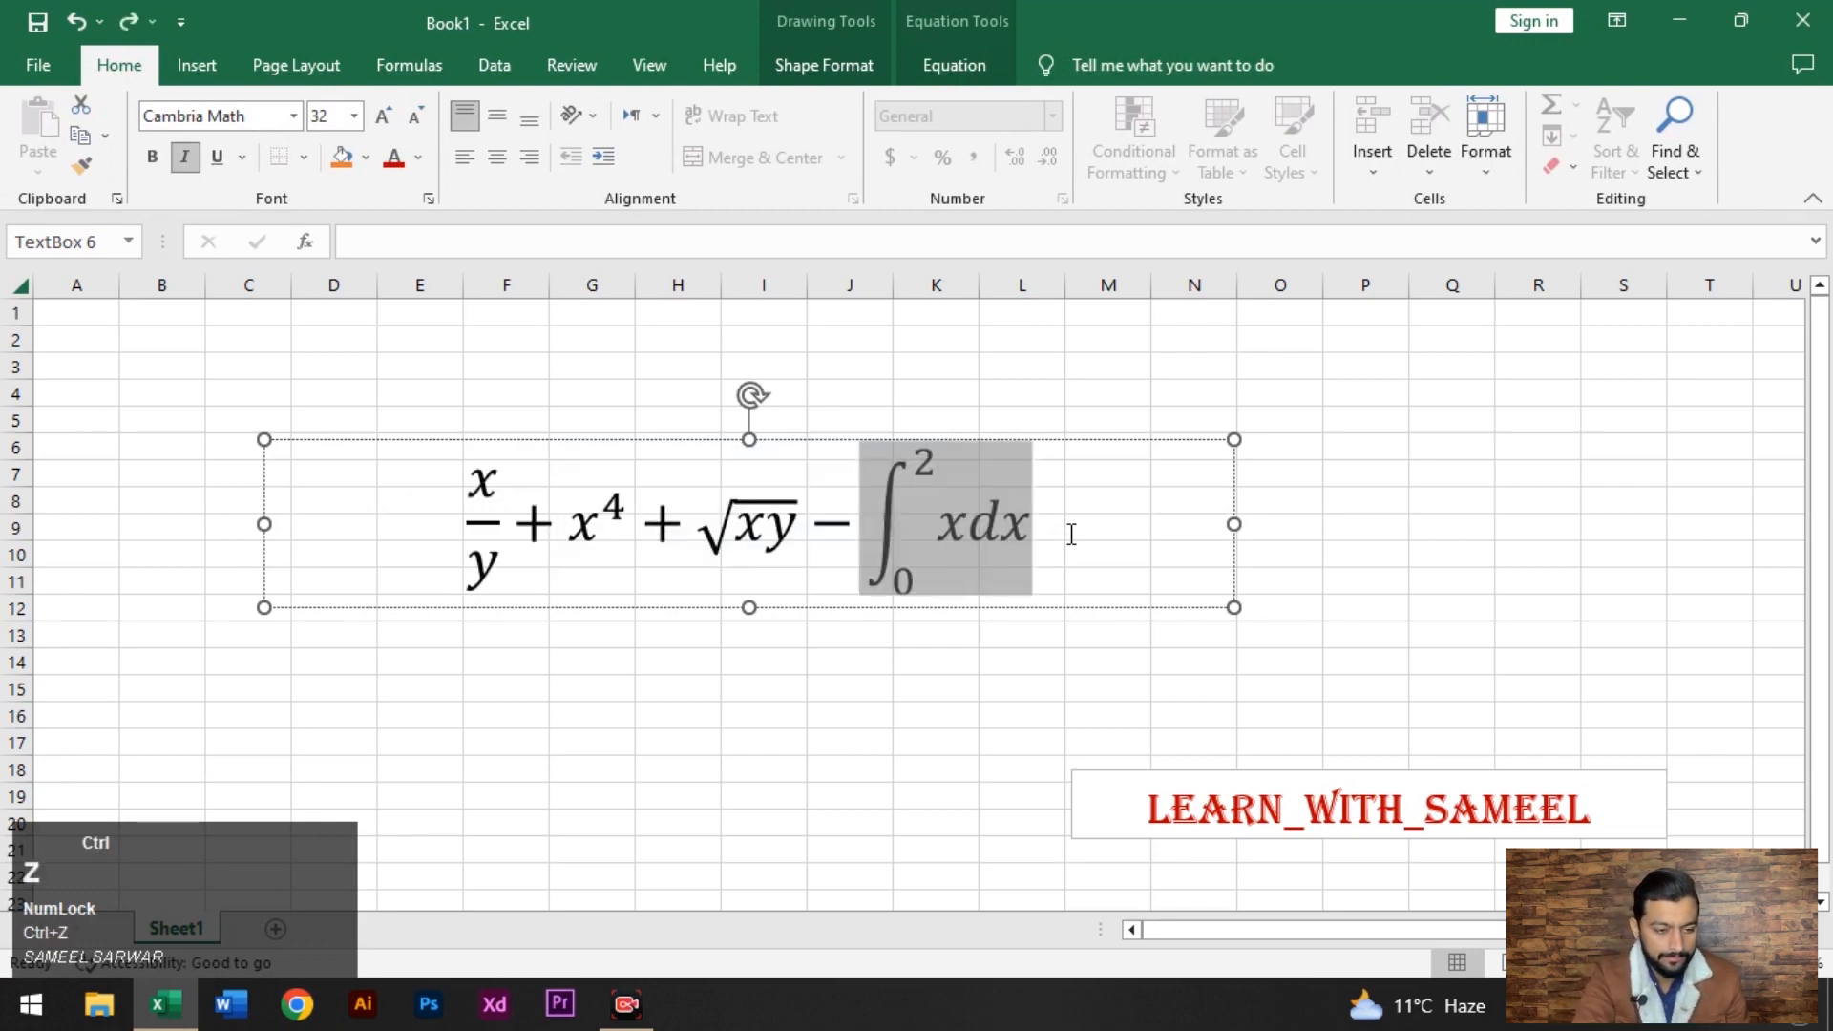
# Add a plus sign after the integral in the equation.
pyautogui.press('Right')
pyautogui.write('+')
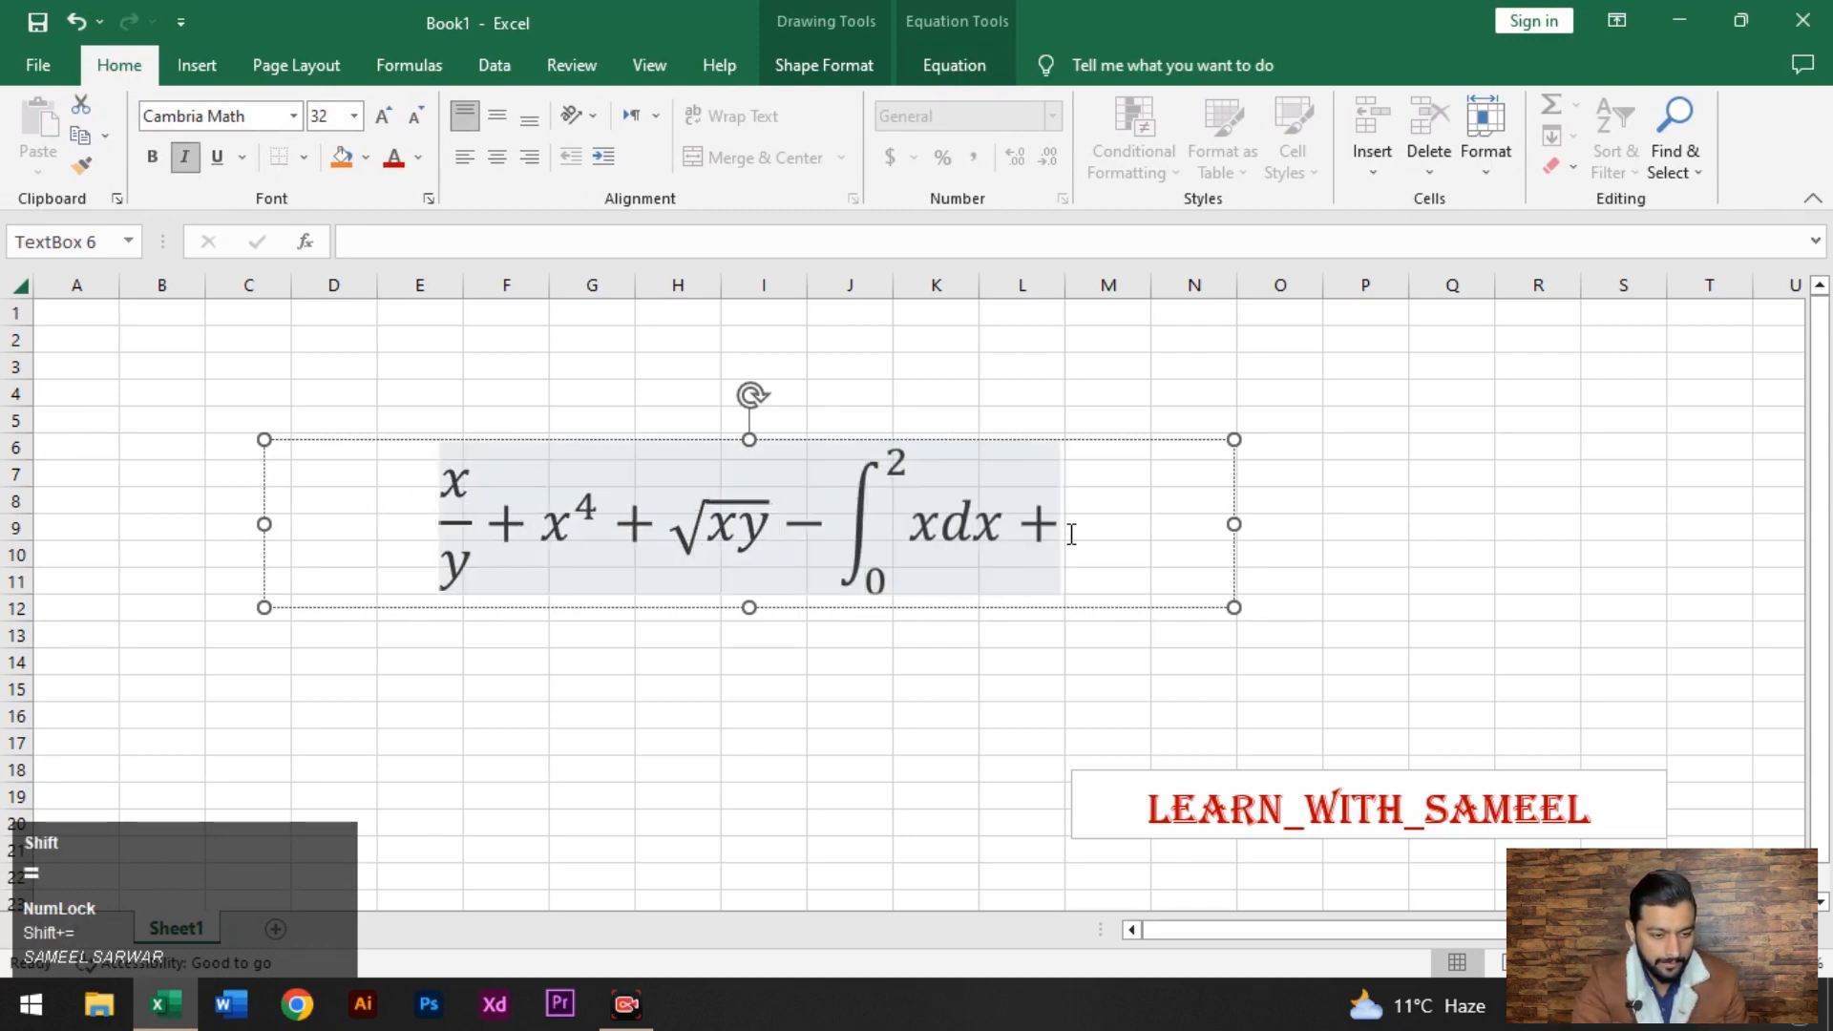
pyautogui.click(932, 61)
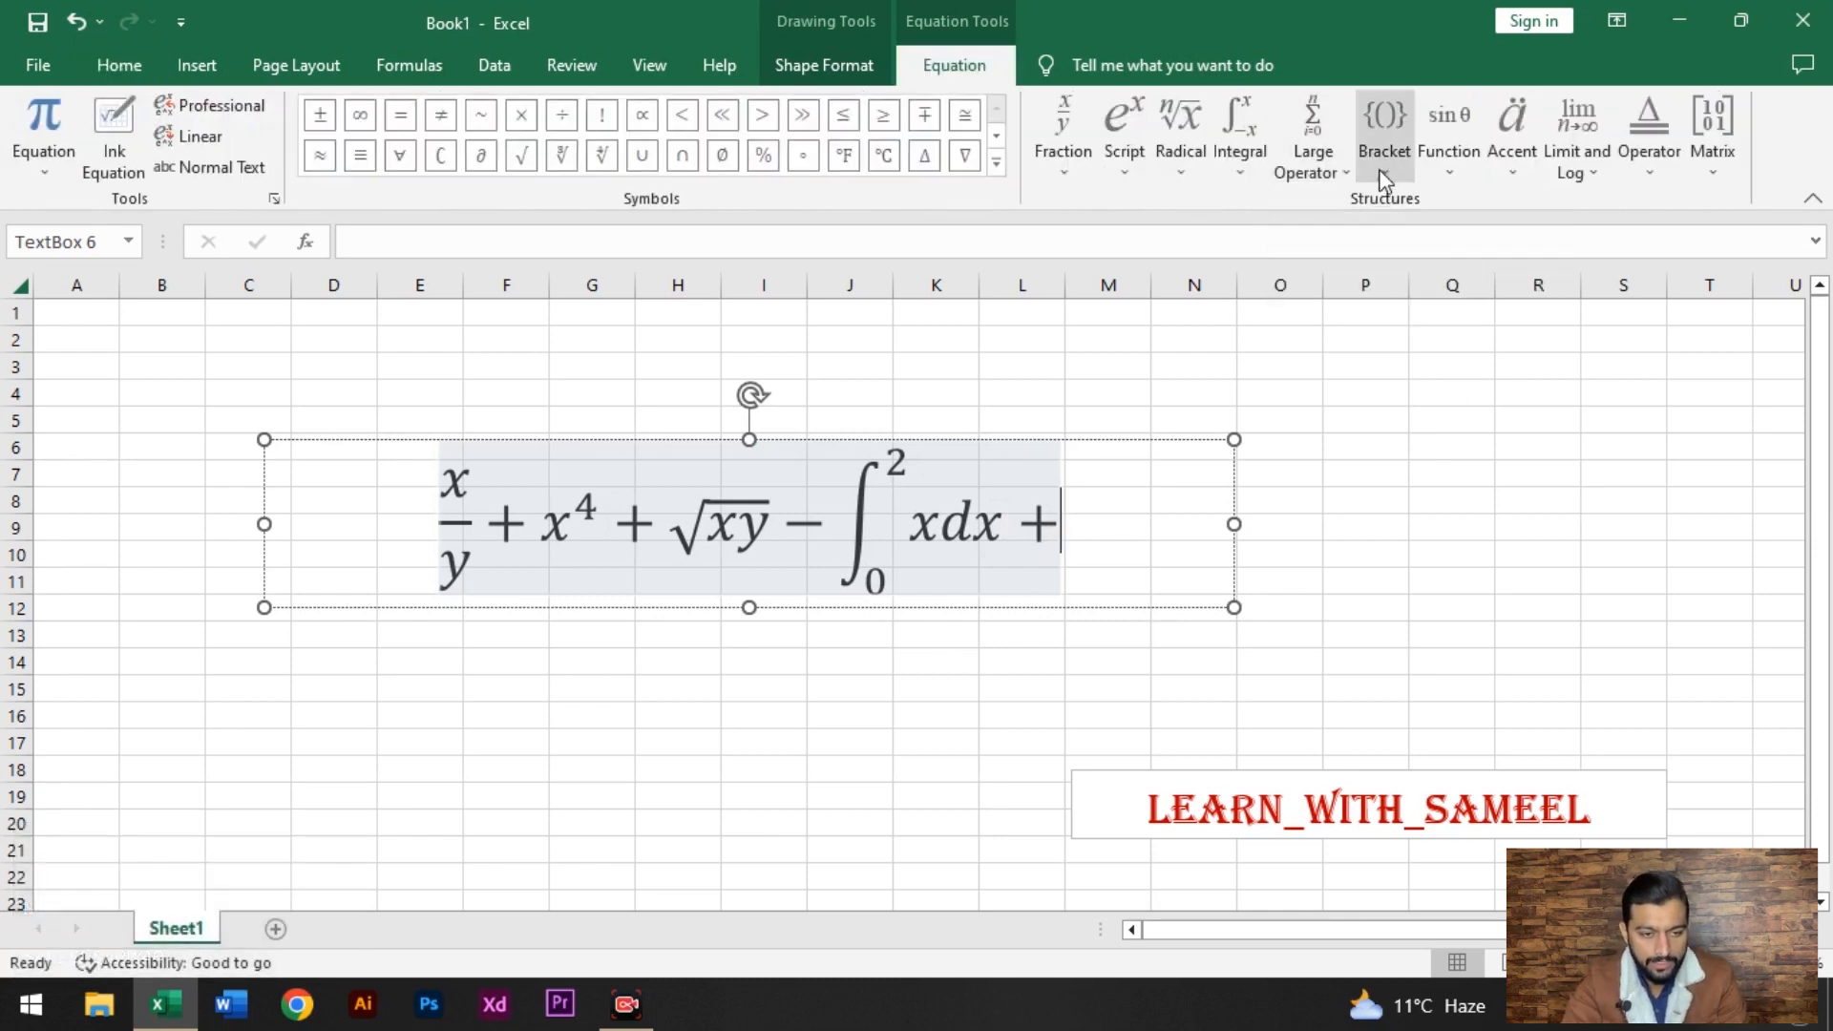
# Examine the available large operator structures and the bracket structures for the equation.
pyautogui.click(1339, 170)
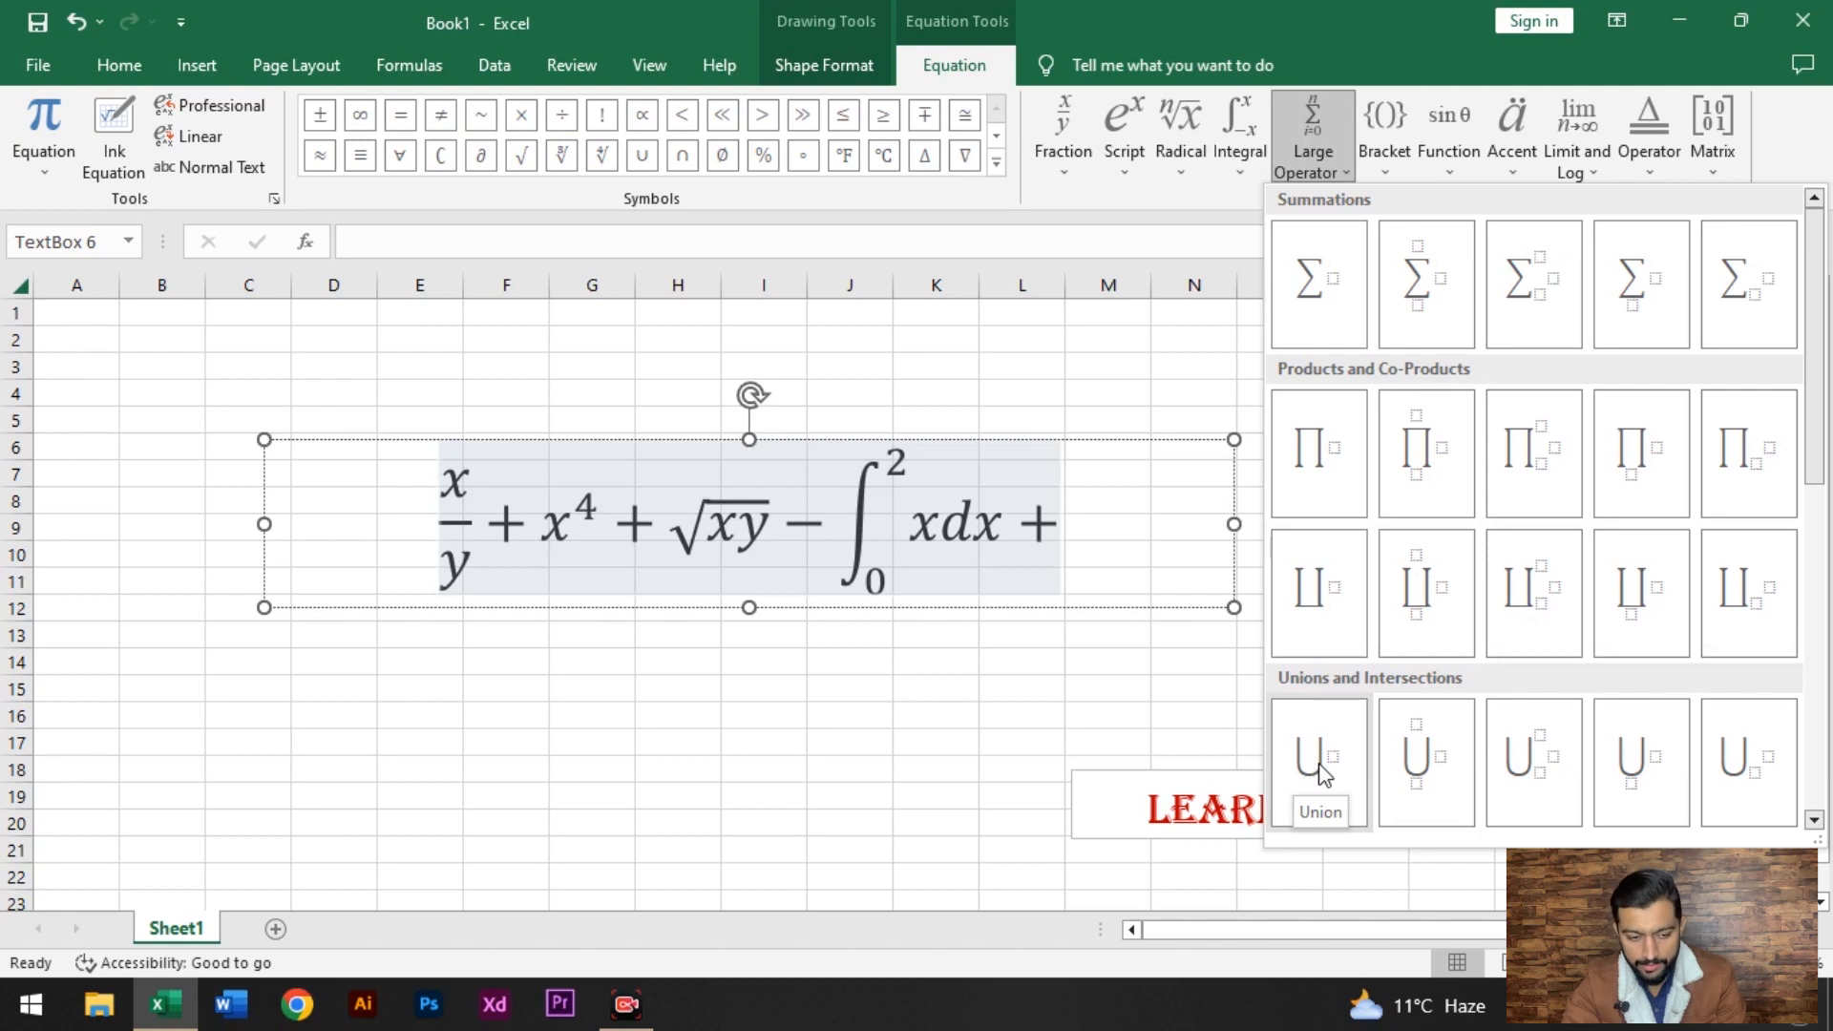
pyautogui.scroll(-5, 1506, 764)
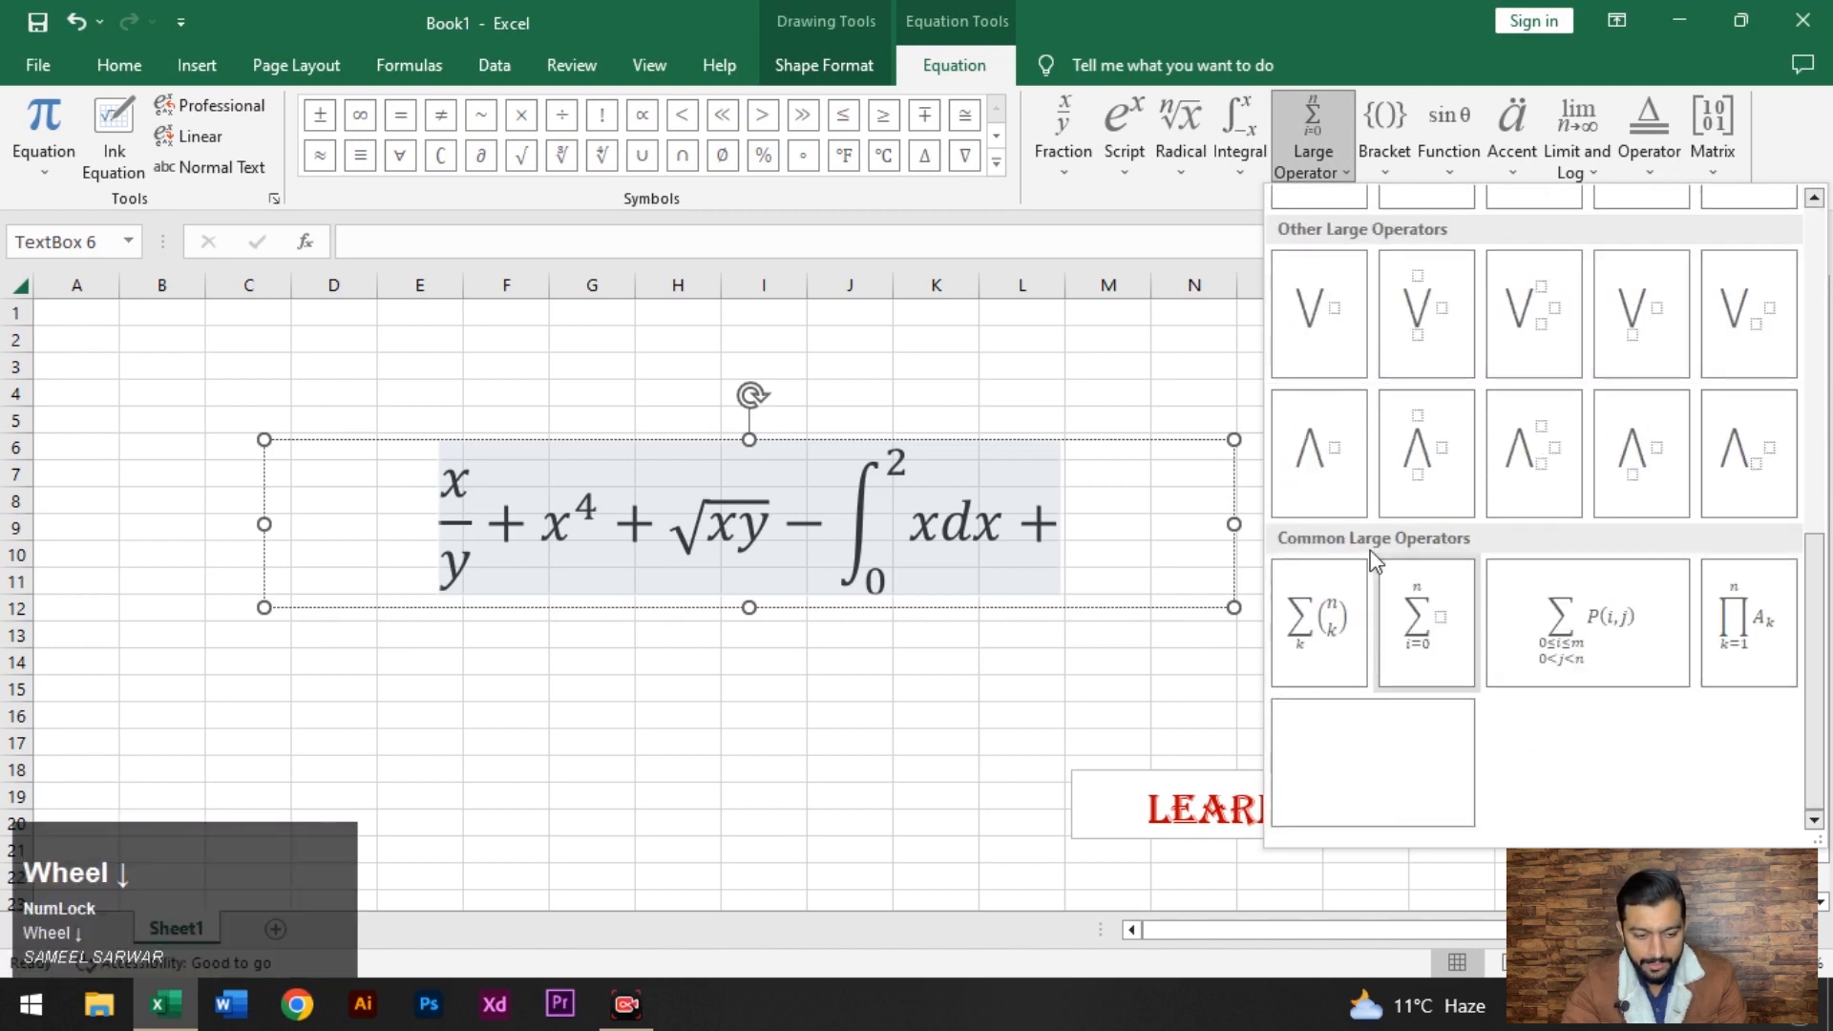
pyautogui.scroll(3, 1602, 592)
pyautogui.scroll(3, 1602, 582)
pyautogui.scroll(-4, 1603, 582)
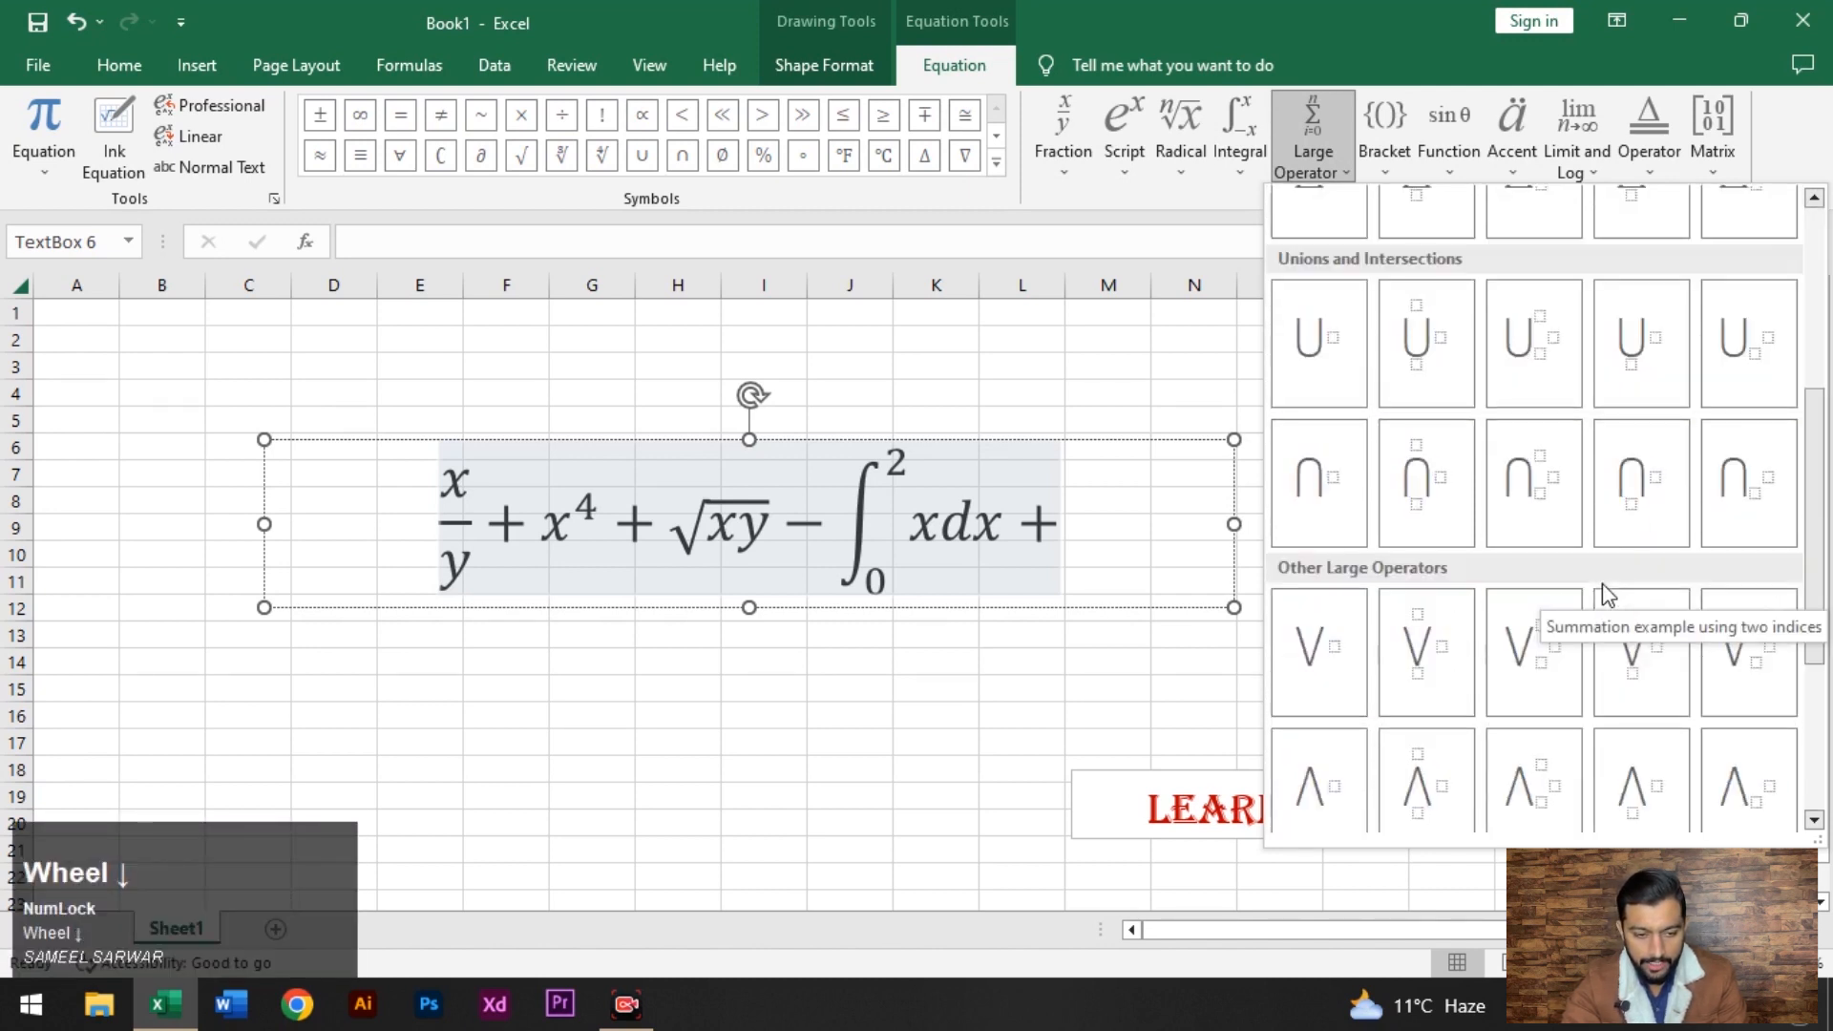
pyautogui.moveTo(1817, 458); pyautogui.dragTo(1822, 488)
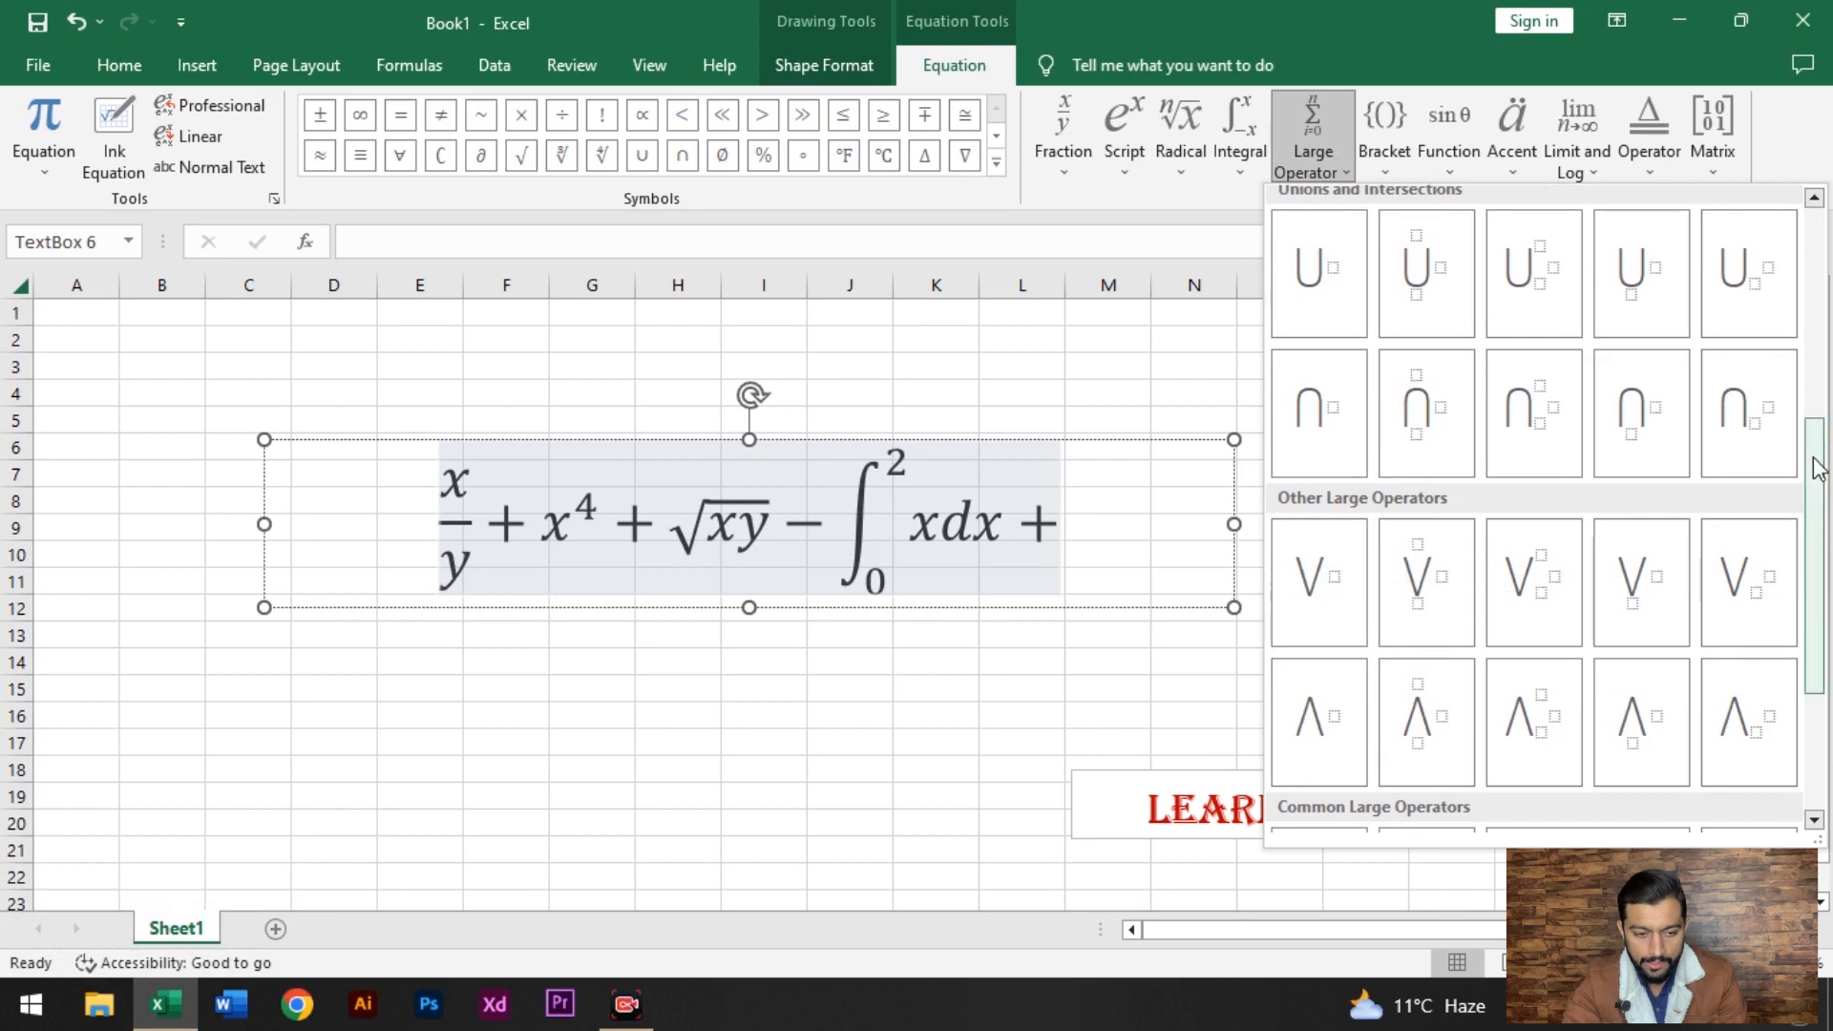
pyautogui.moveTo(1817, 468); pyautogui.dragTo(1820, 561)
pyautogui.scroll(-1, 1470, 437)
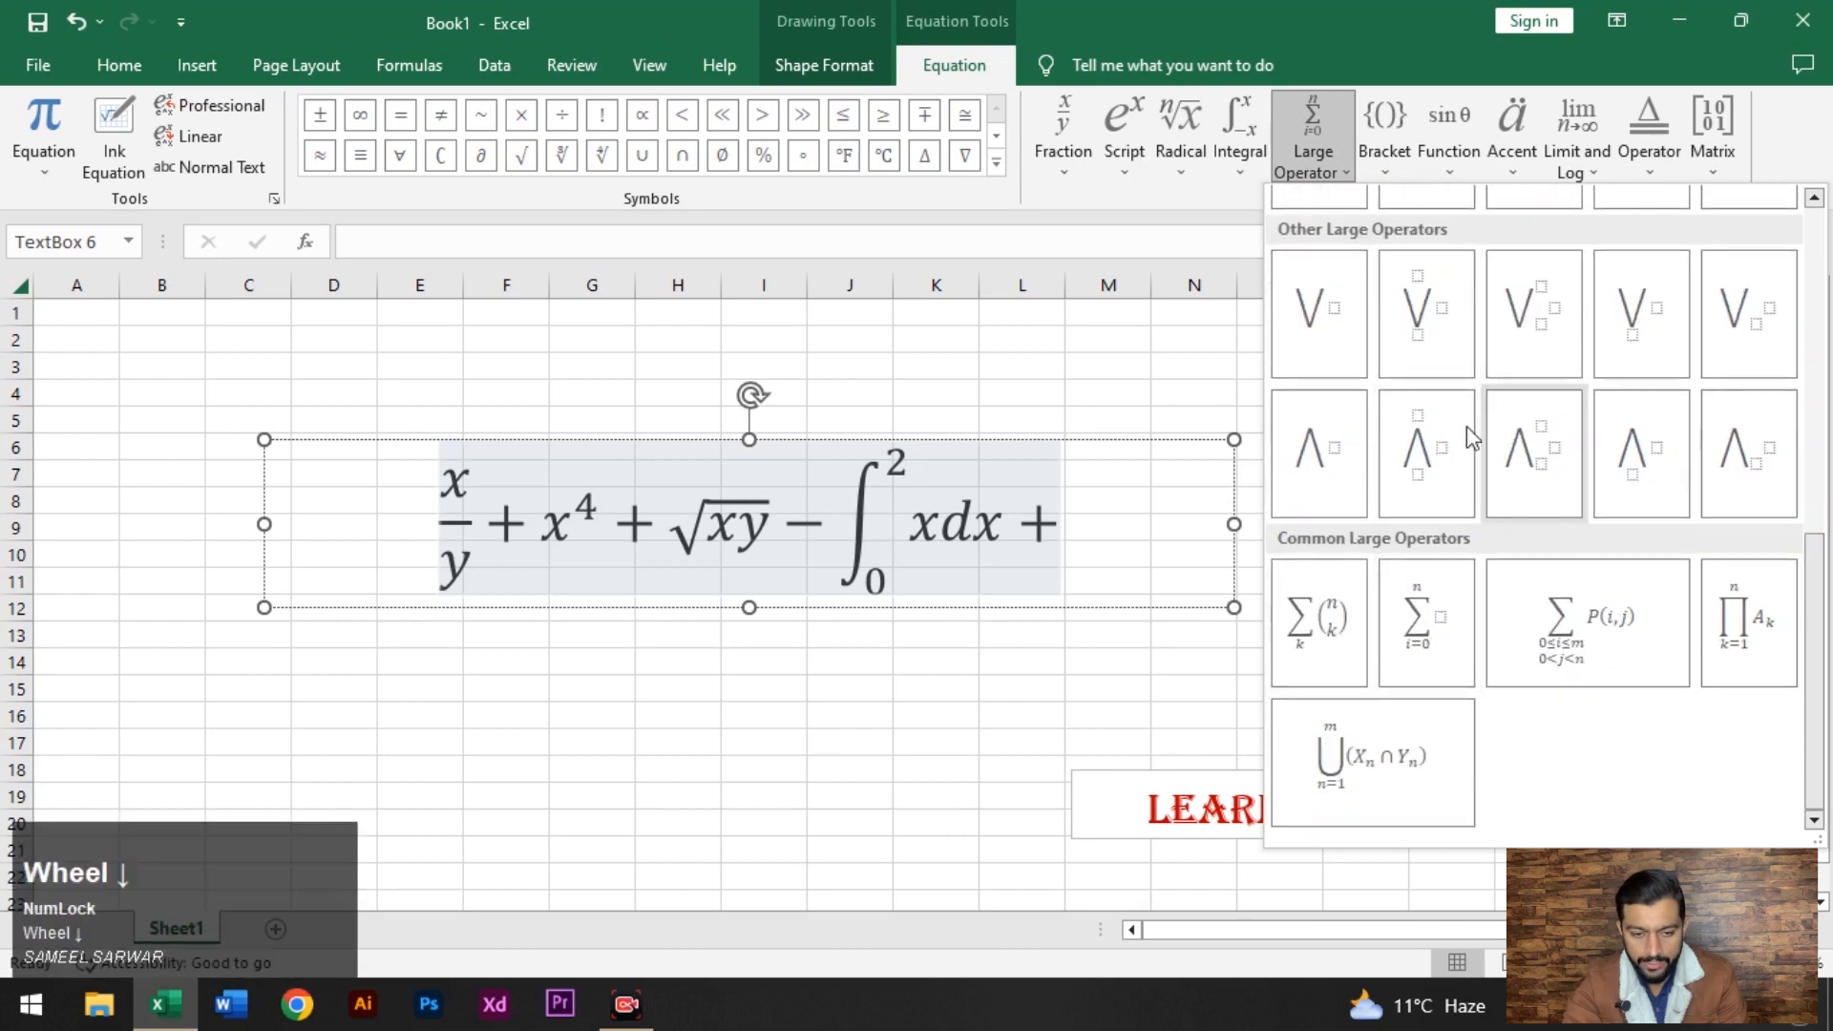
pyautogui.scroll(3, 1470, 437)
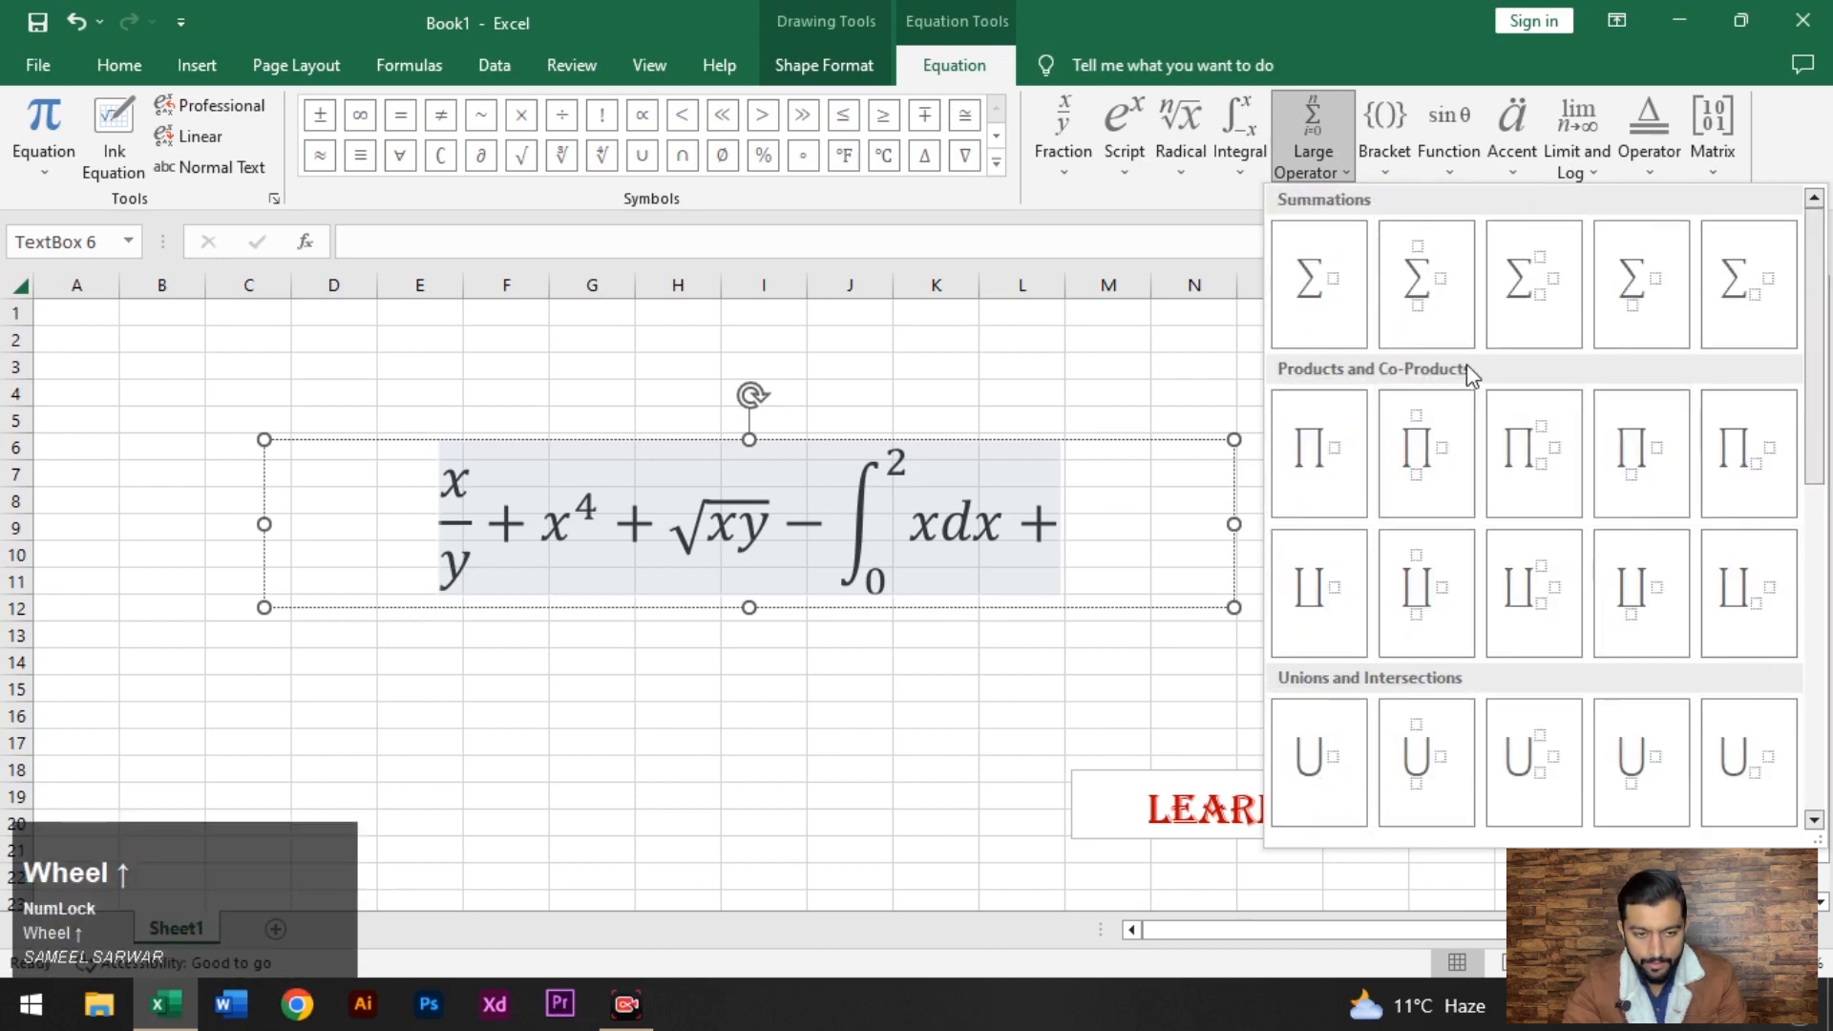
pyautogui.click(1394, 170)
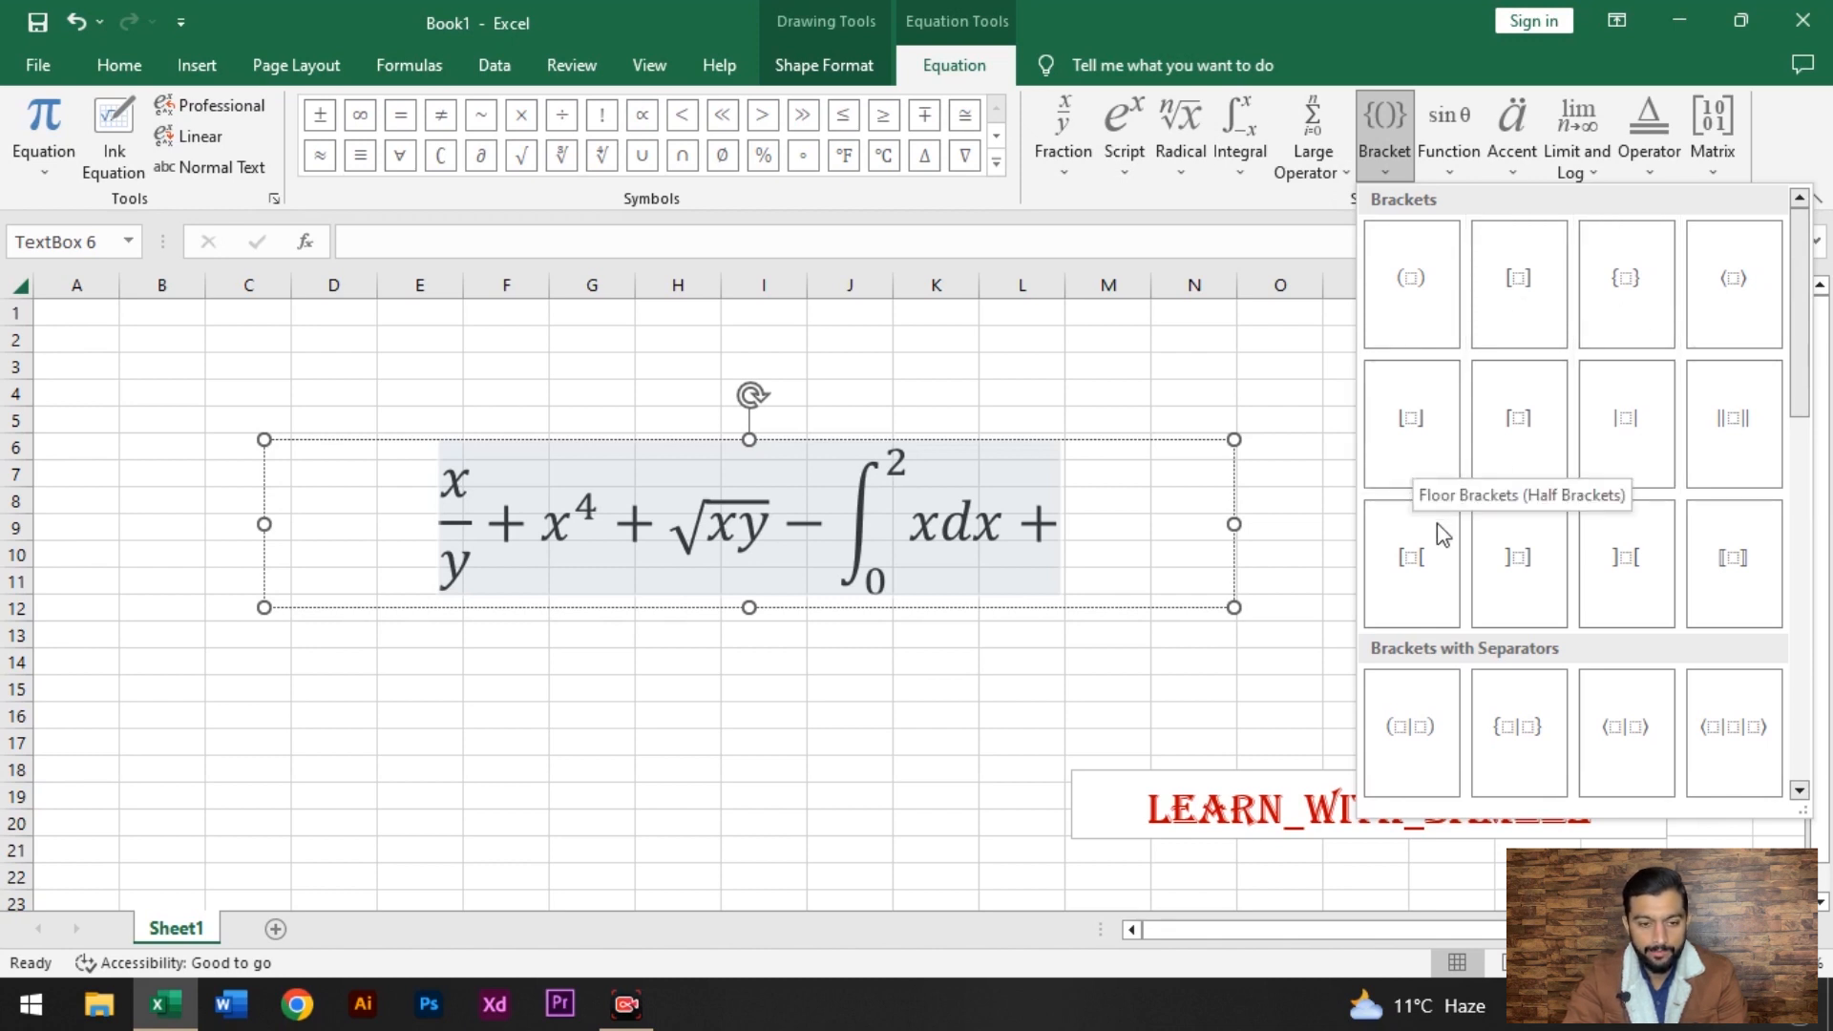
pyautogui.scroll(-3, 1438, 526)
pyautogui.scroll(3, 1471, 541)
pyautogui.scroll(-5, 1479, 543)
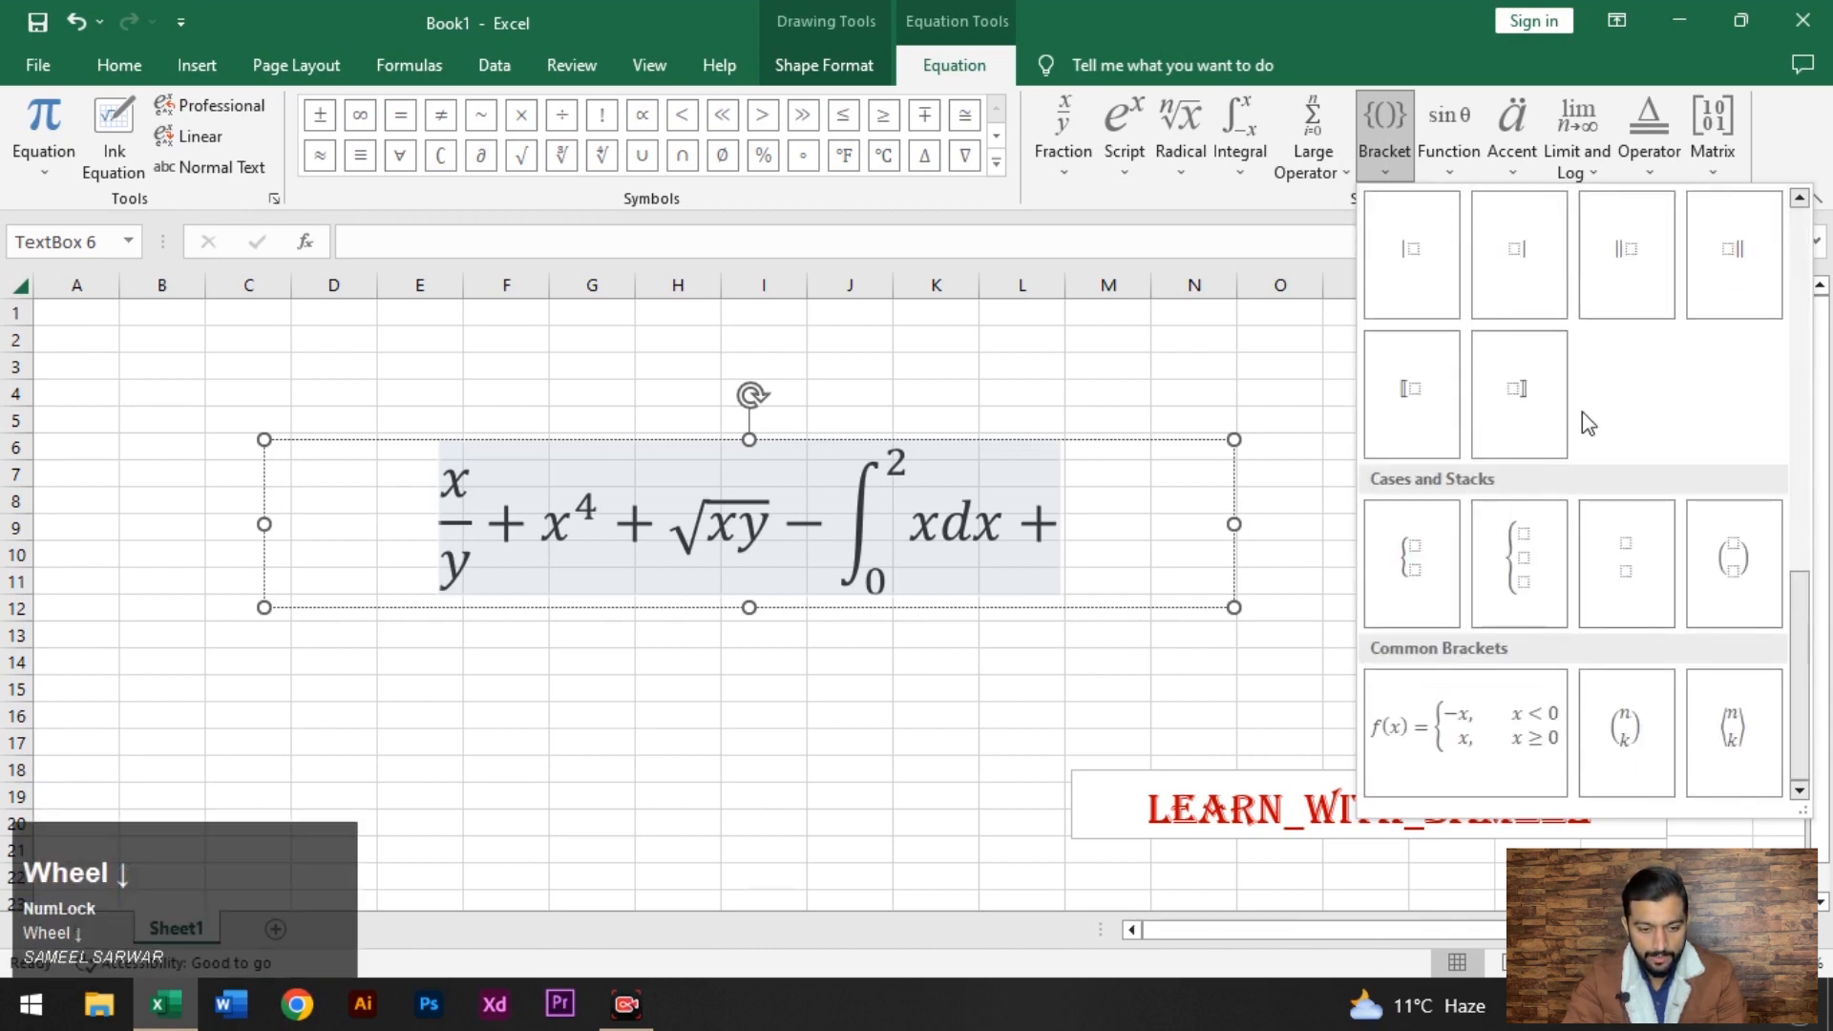
pyautogui.scroll(3, 1585, 422)
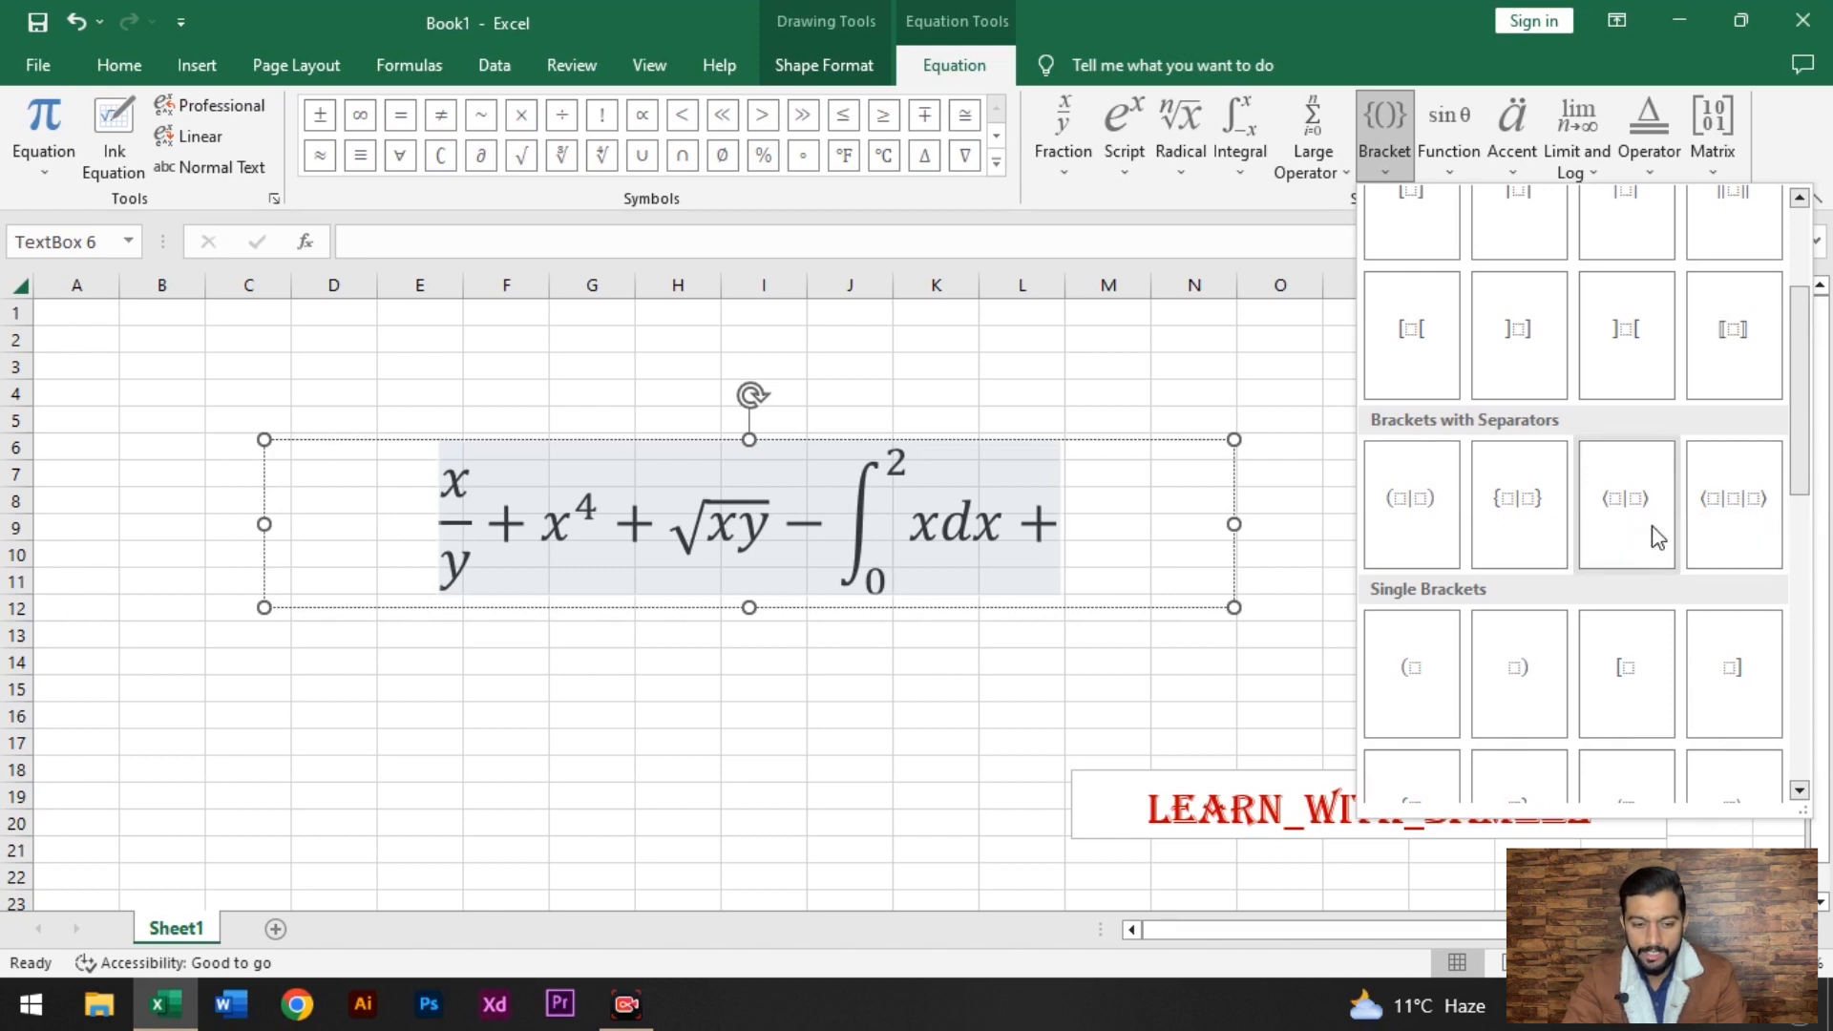
# Insert the hyperbolic cosine function (cosh) with an empty argument after the last plus sign.
pyautogui.click(1451, 170)
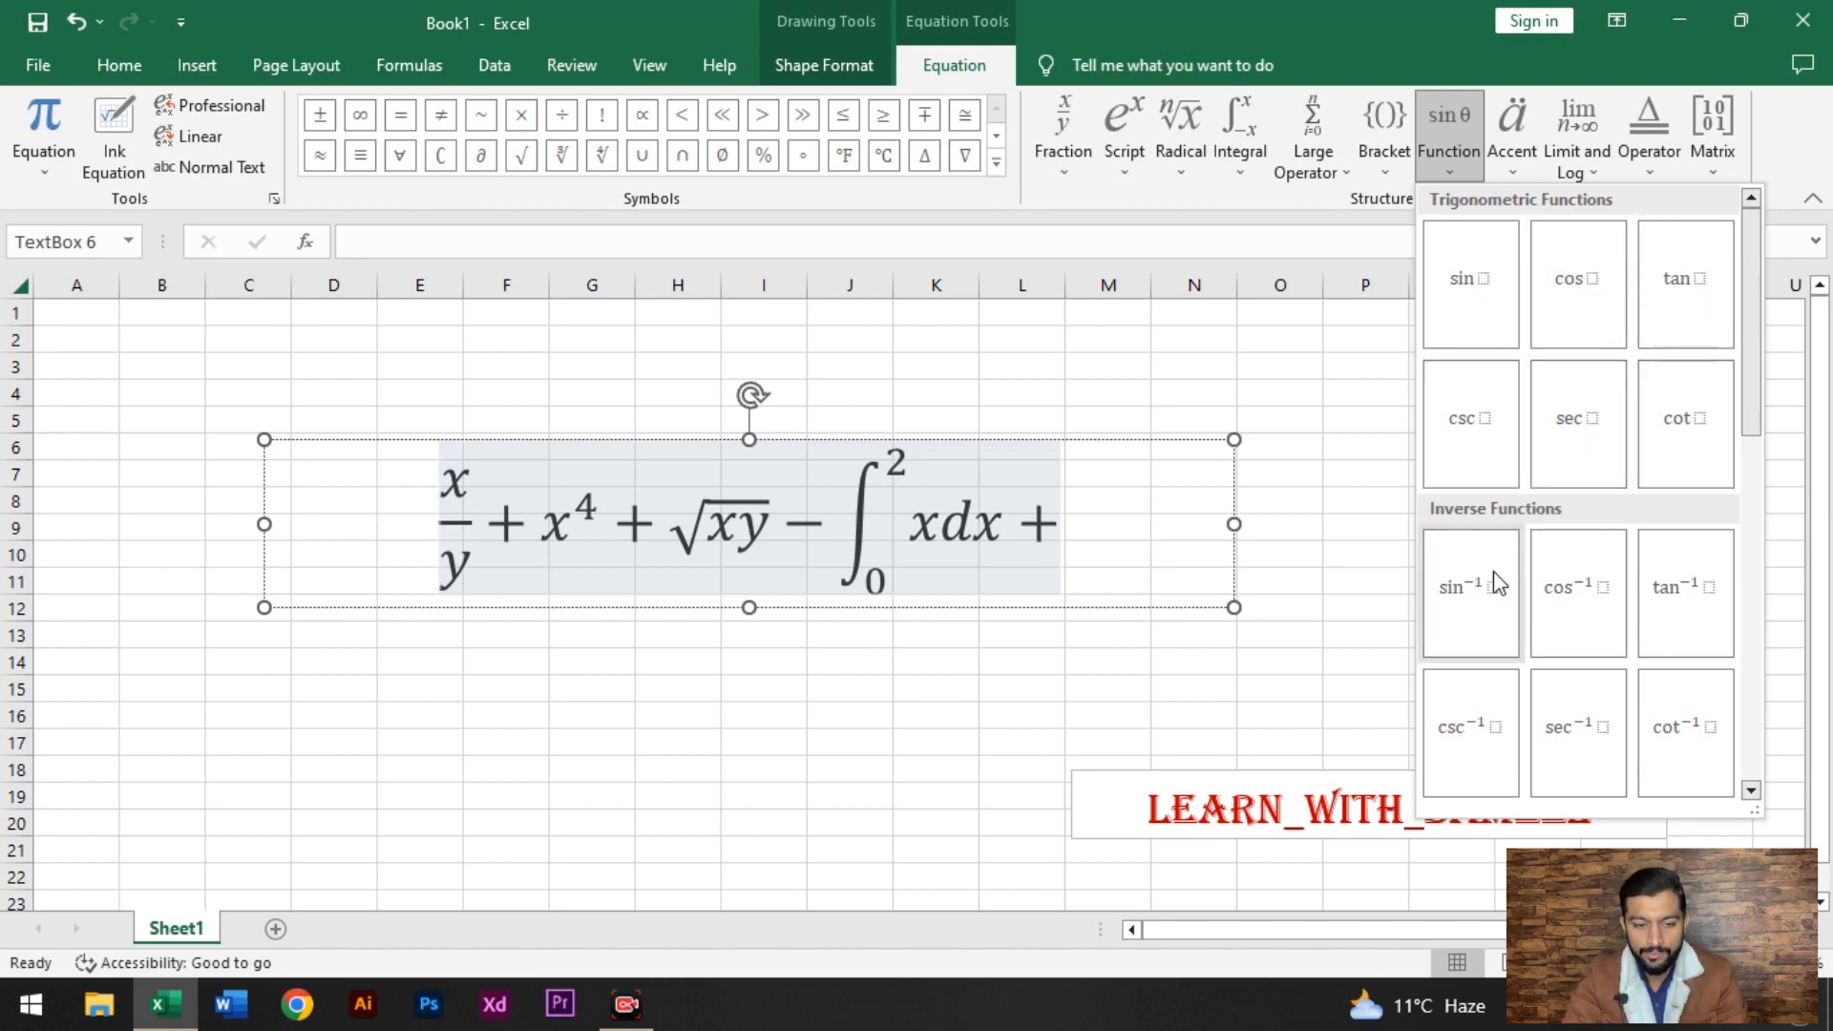
pyautogui.scroll(-1, 1493, 571)
pyautogui.scroll(1, 1494, 571)
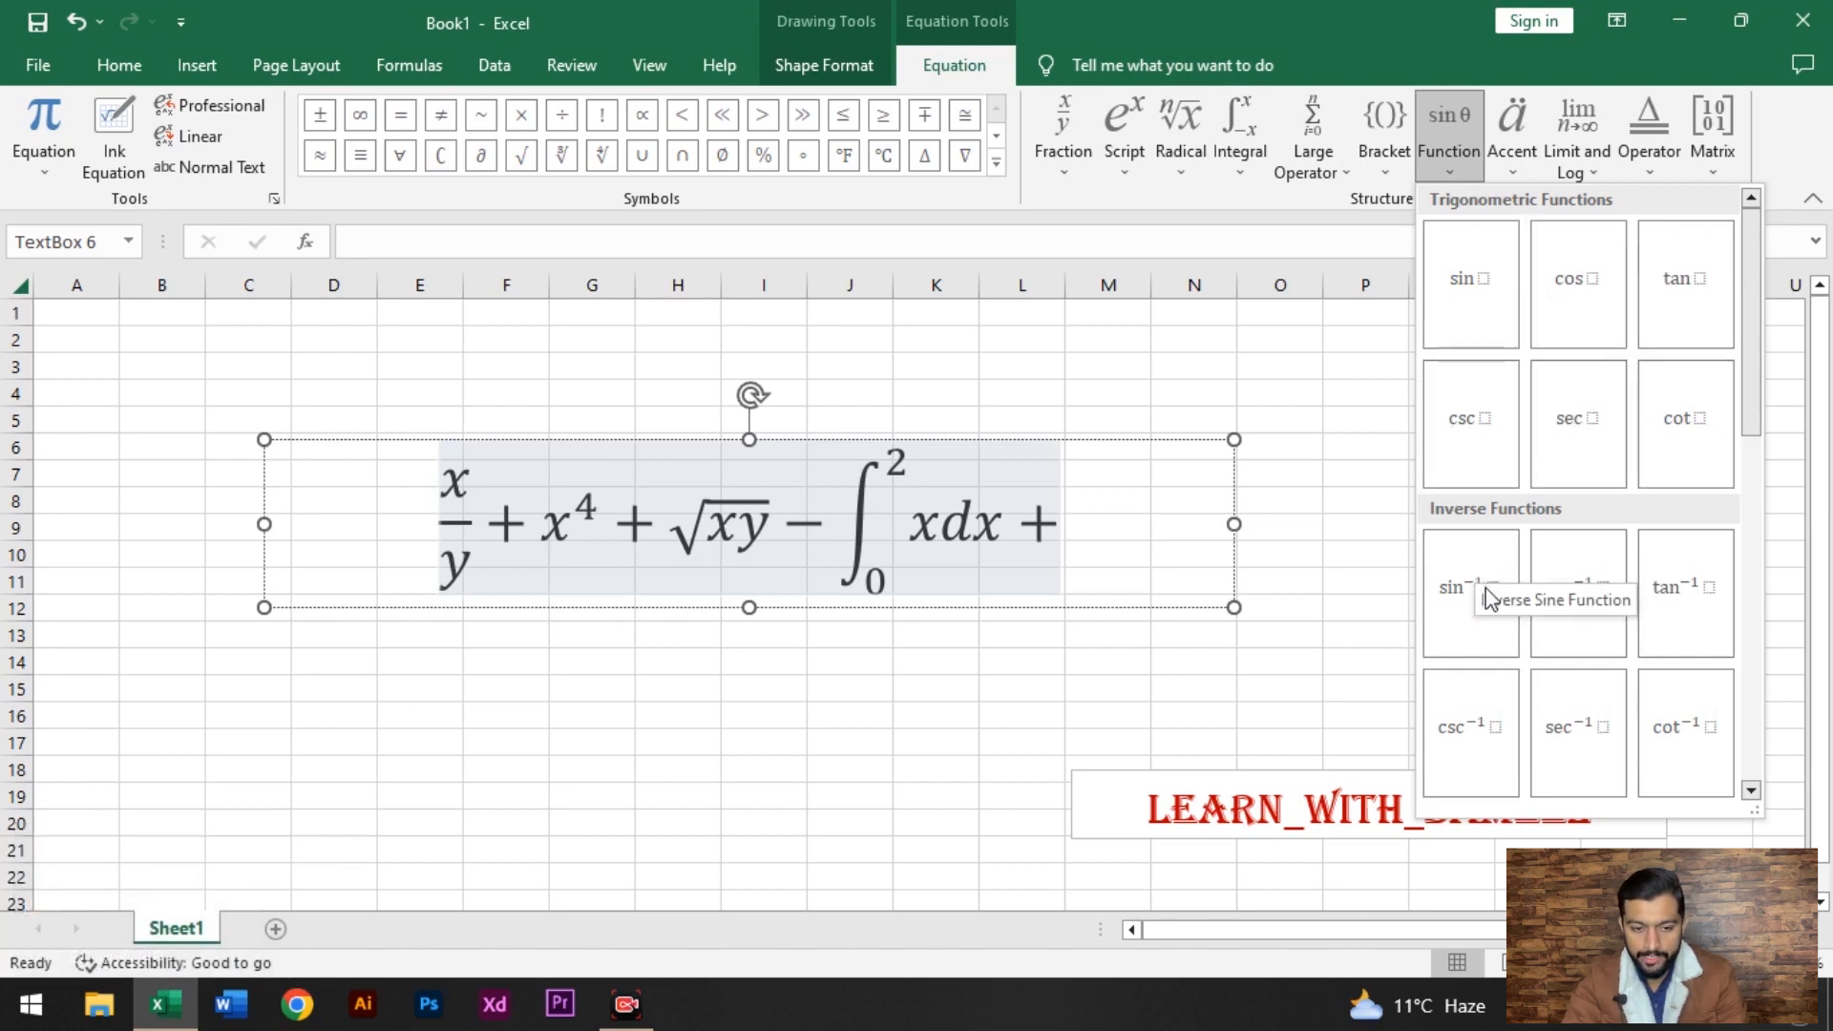
pyautogui.scroll(-6, 1531, 733)
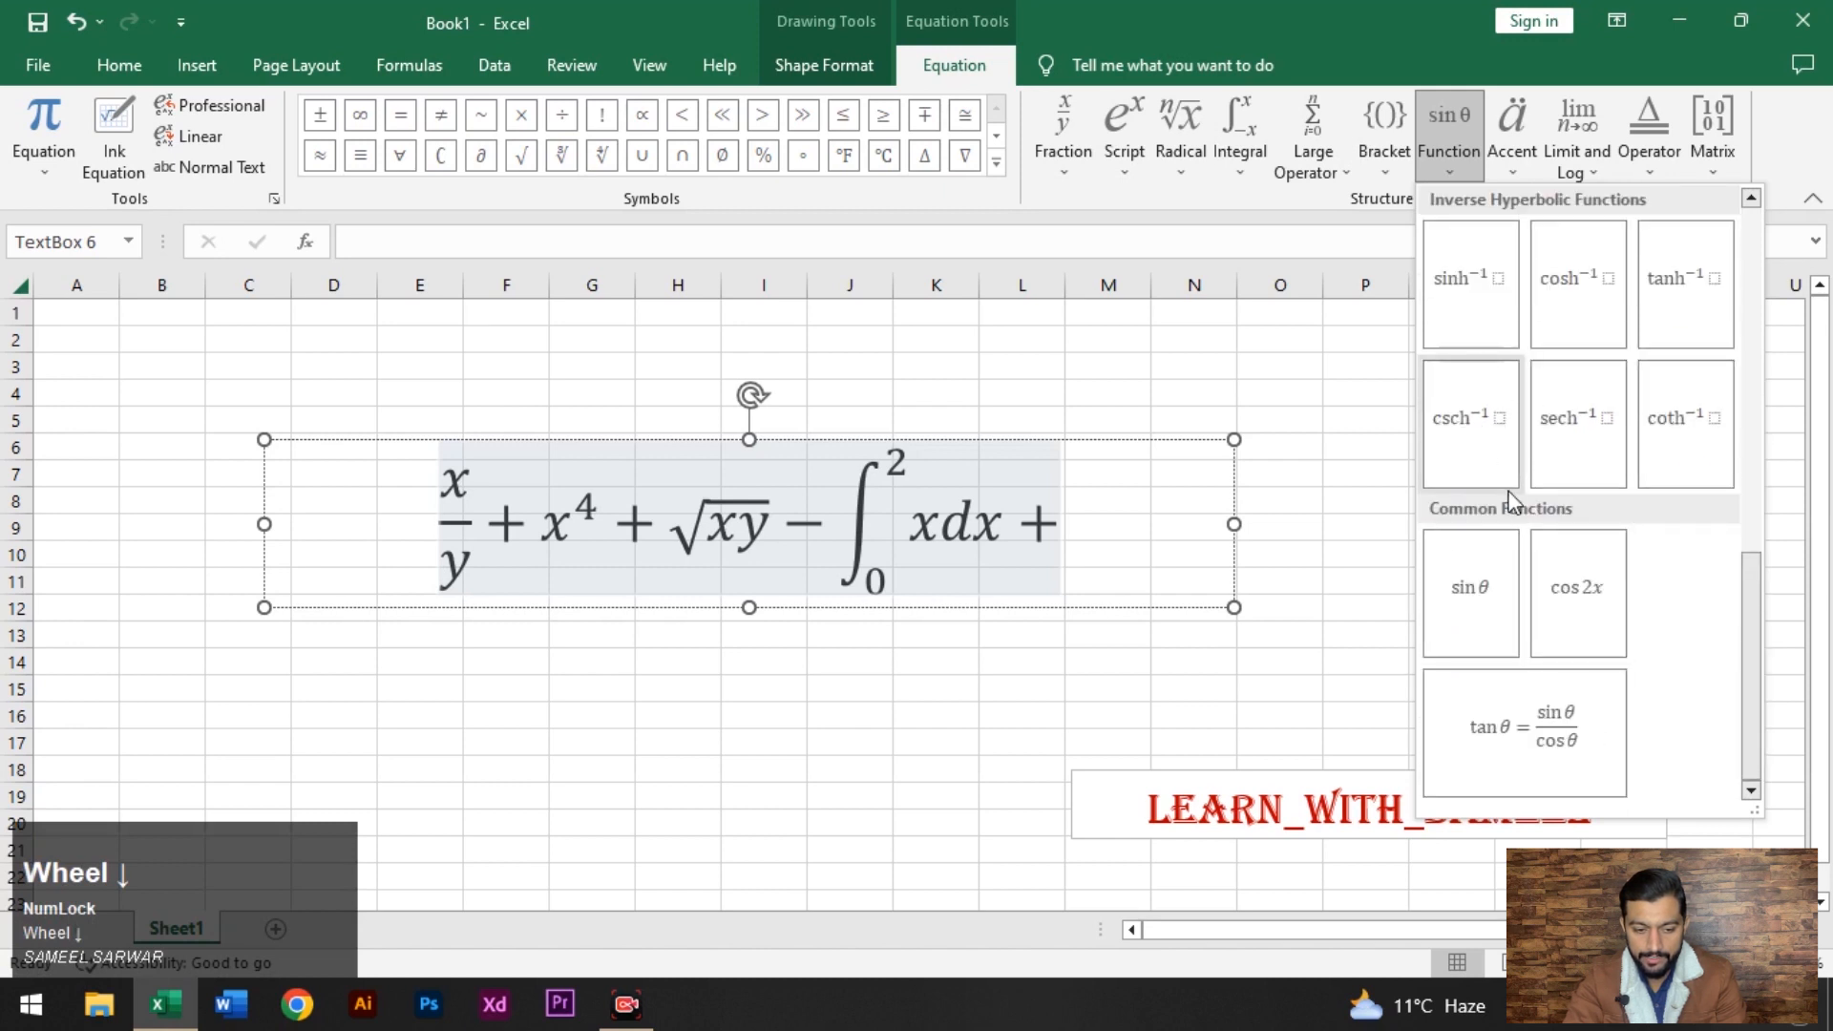
pyautogui.scroll(3, 1475, 444)
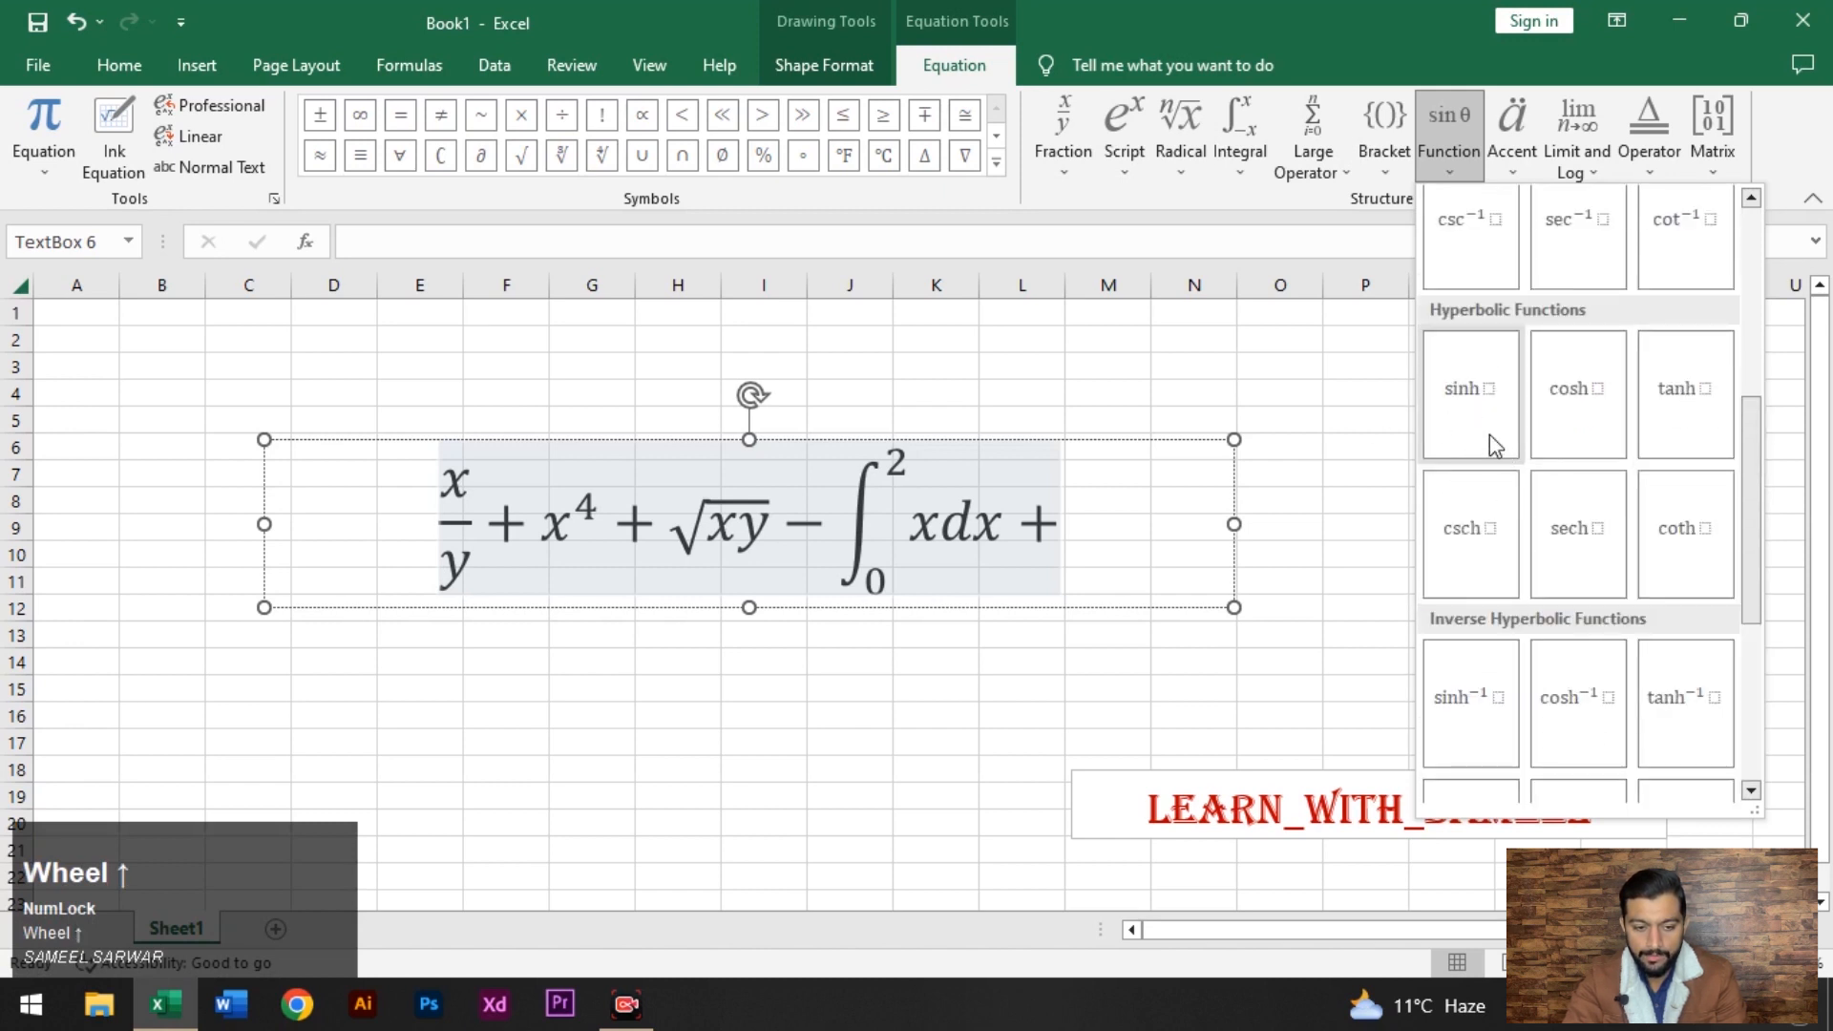
pyautogui.click(1565, 391)
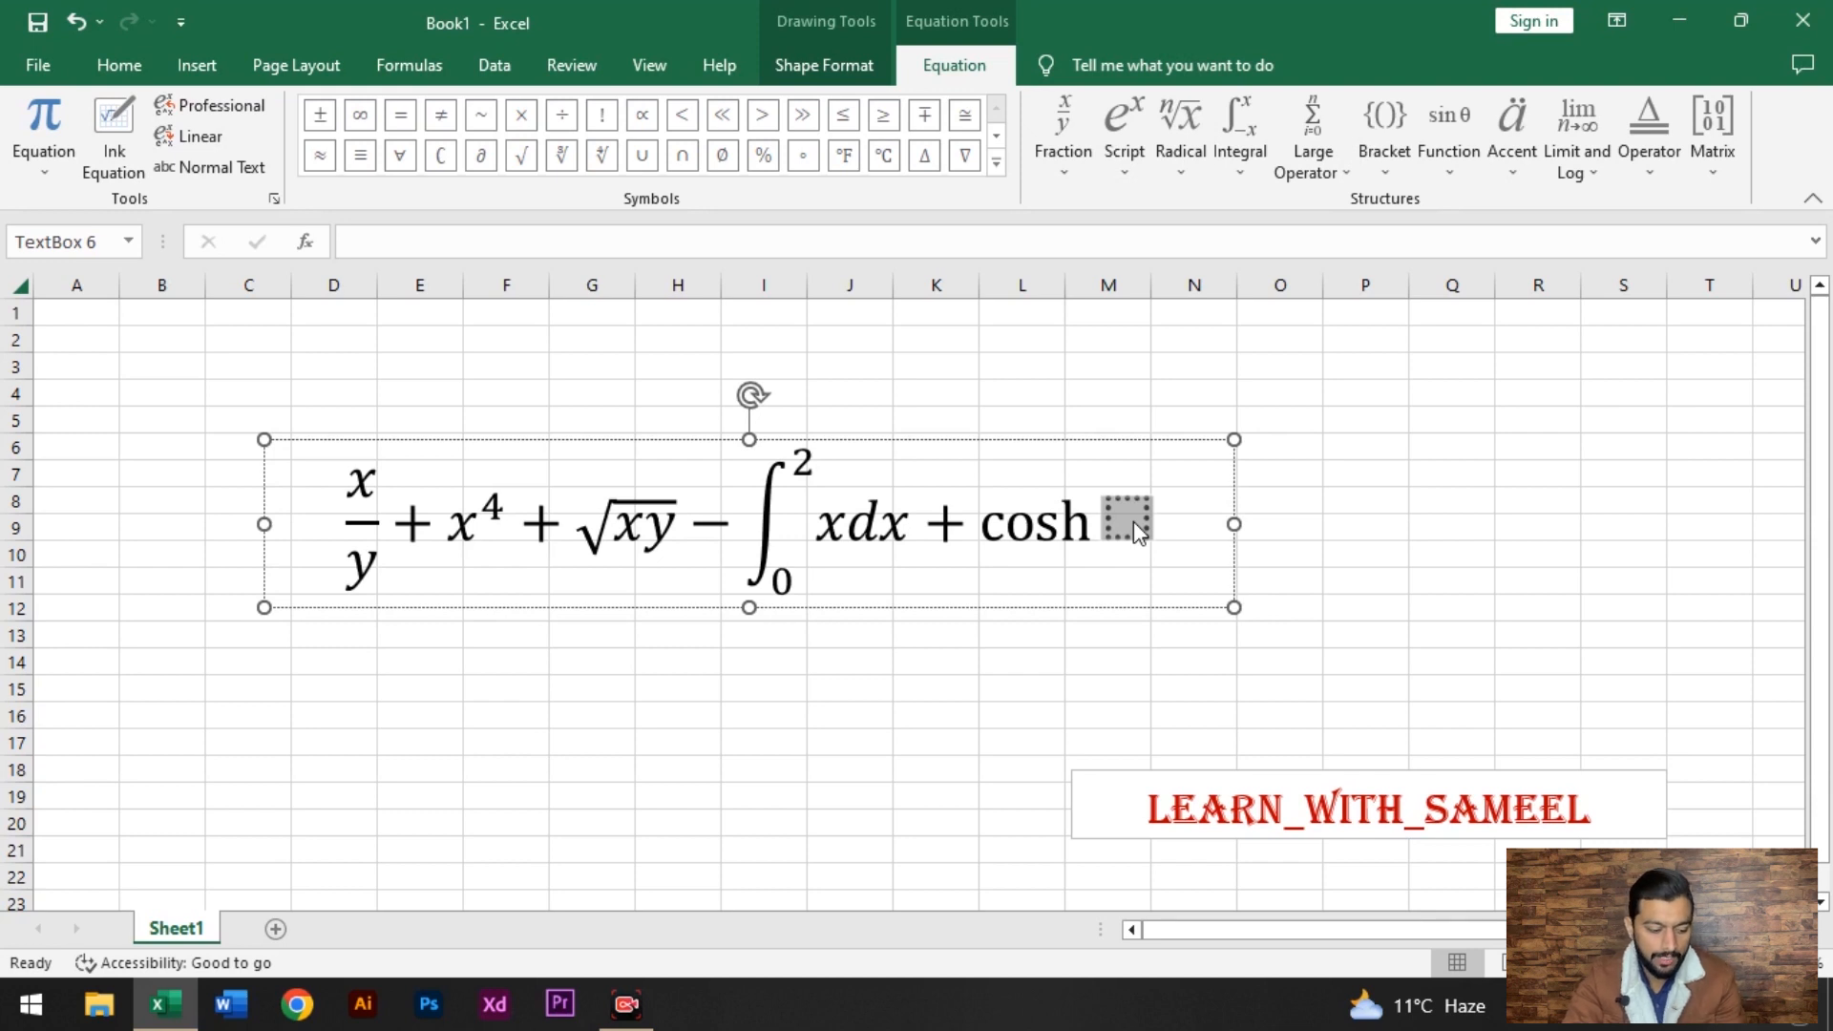
# Enter xy as the argument of cosh and add a minus sign after the function.
pyautogui.write('xy')
pyautogui.click(1169, 524)
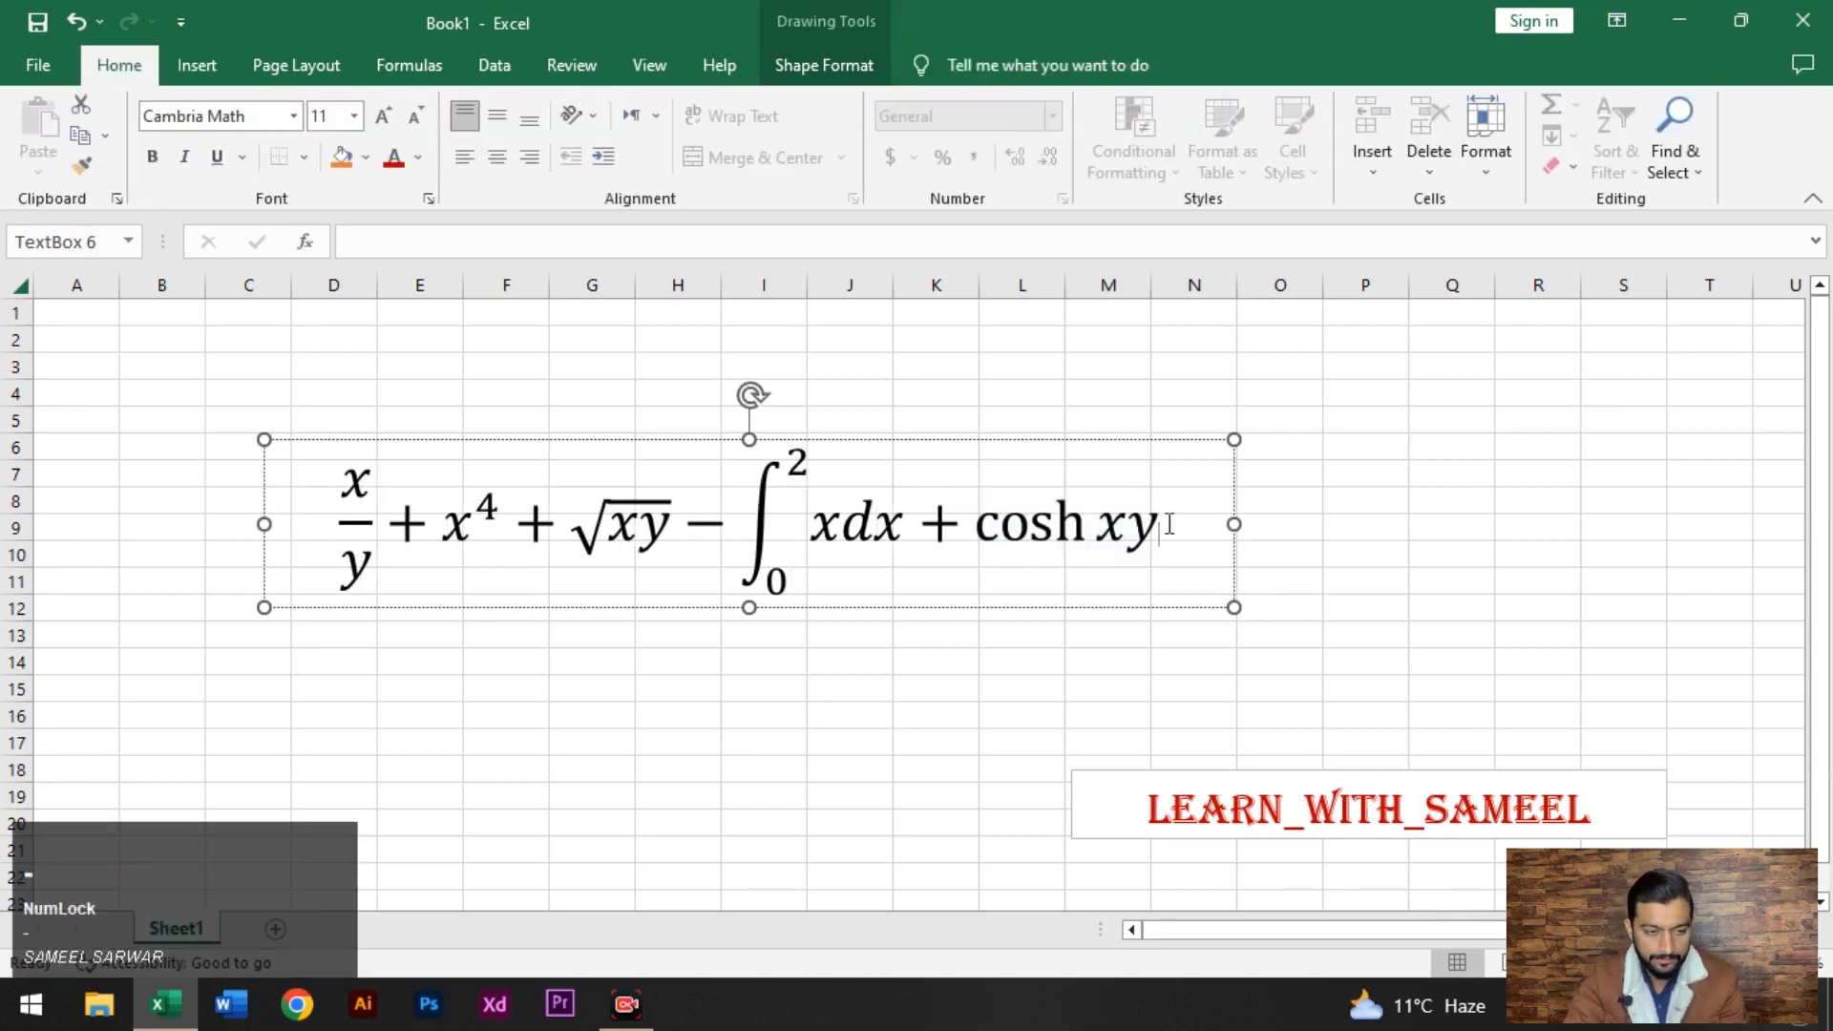
pyautogui.click(1169, 524)
pyautogui.press('Right')
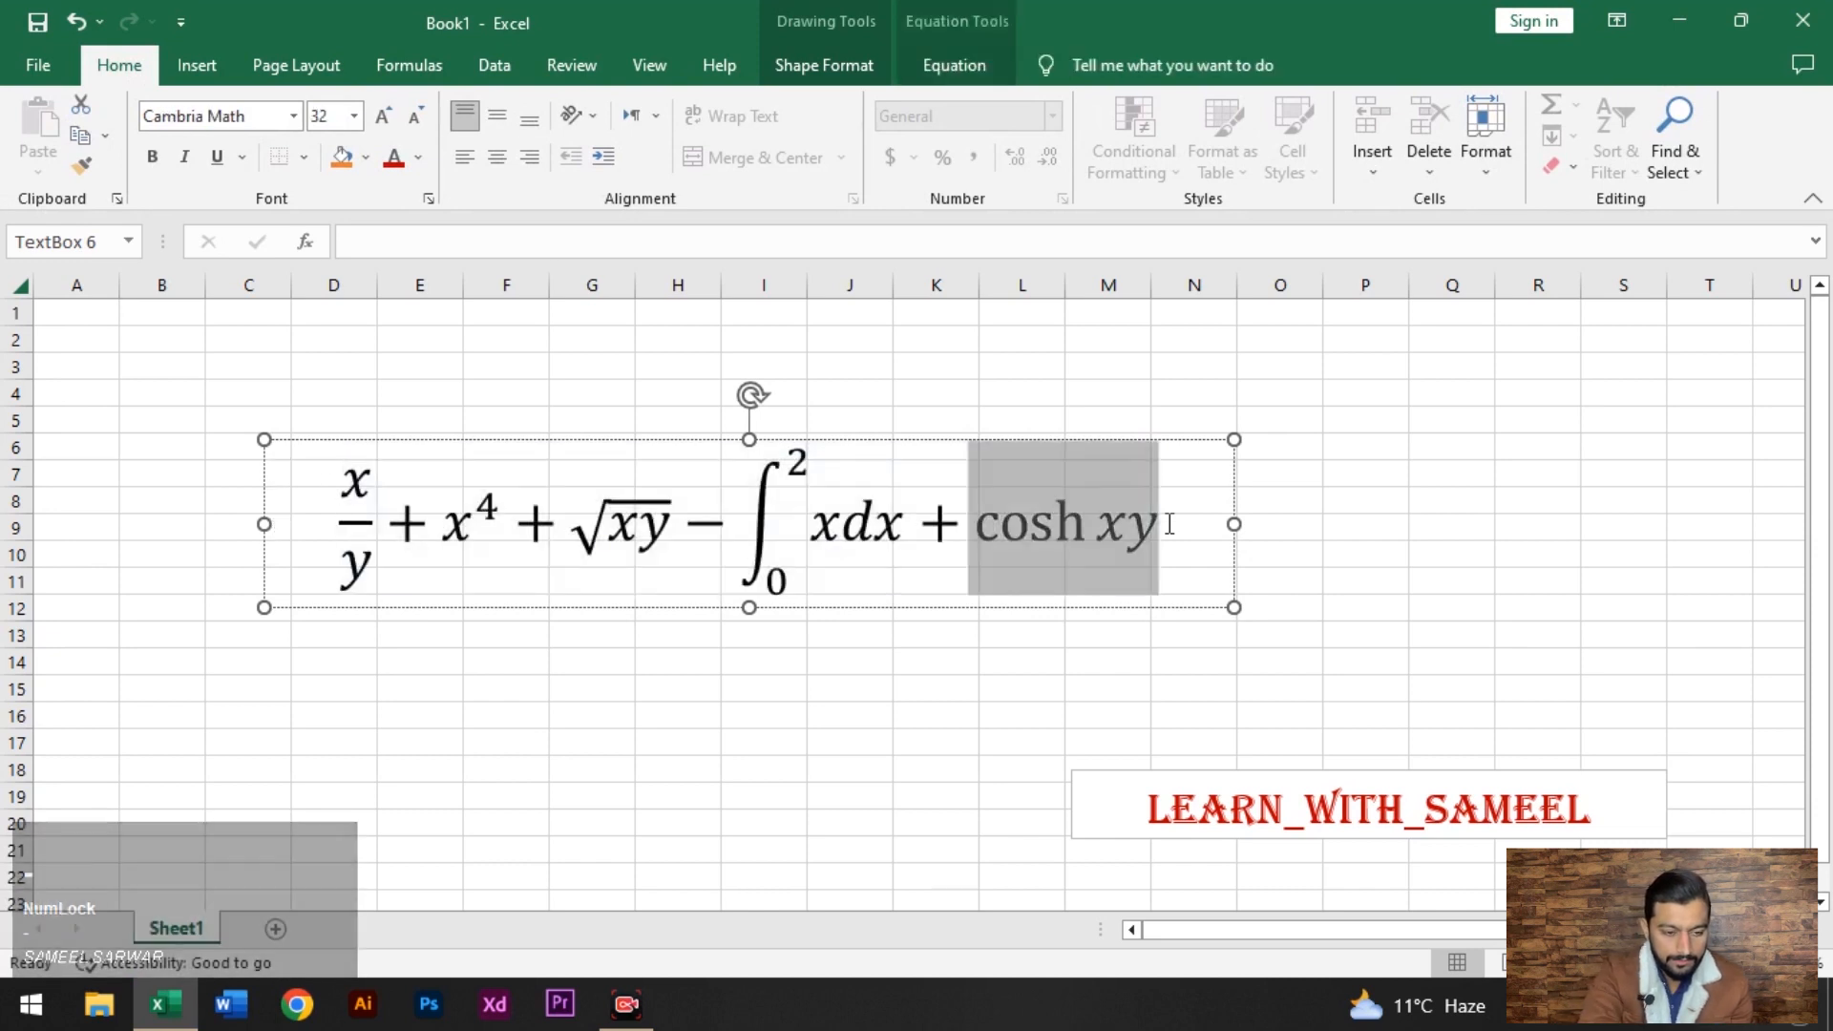
pyautogui.press('Right')
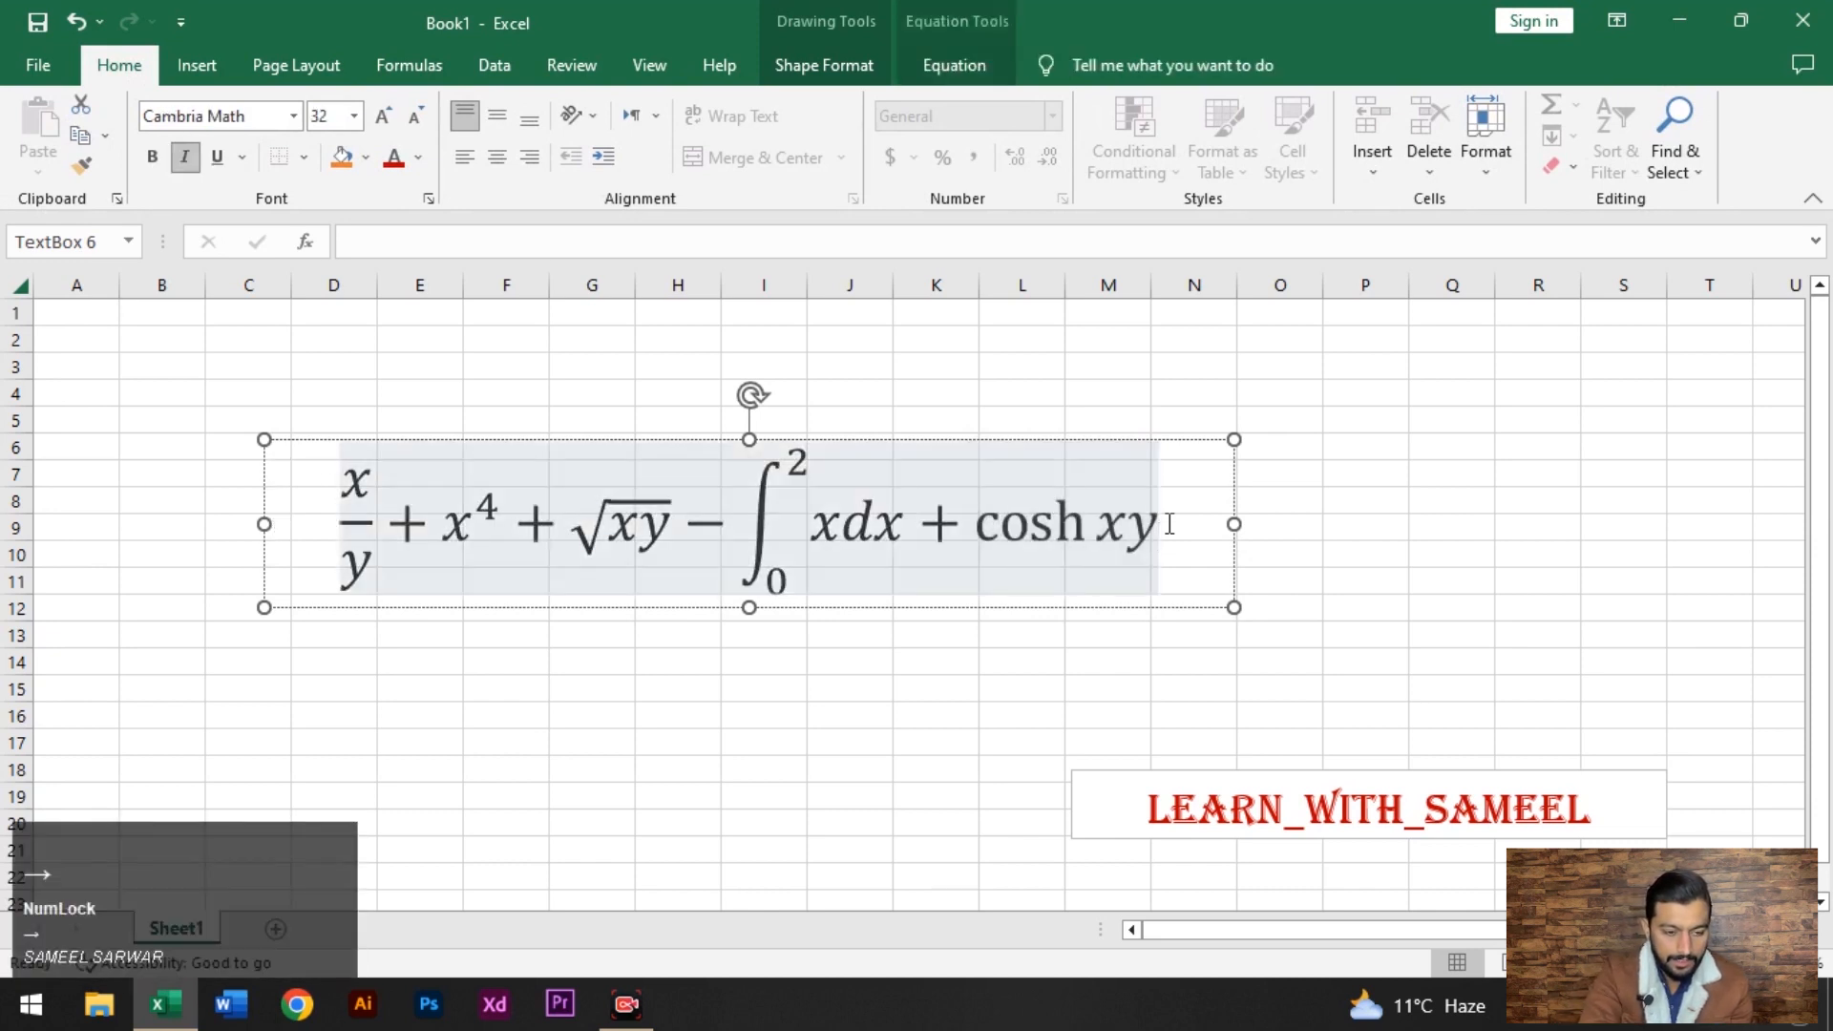
pyautogui.write('-')
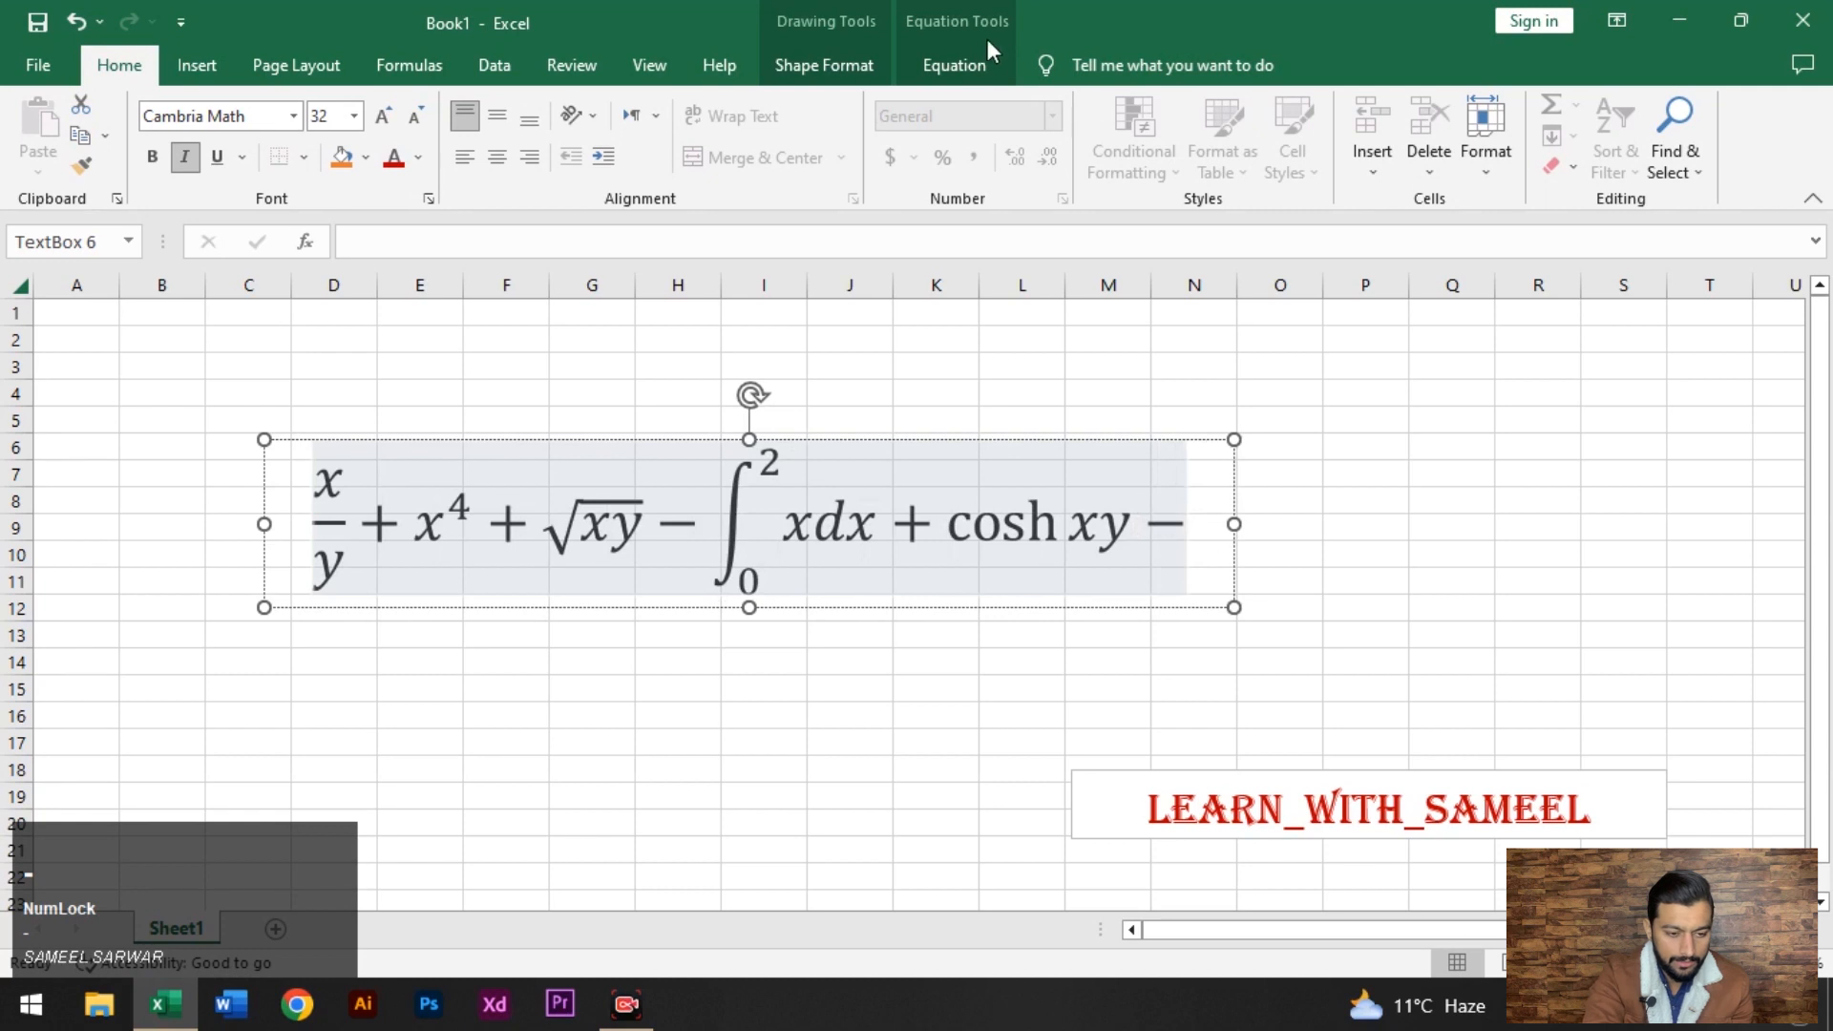
# Examine the accent, limit and log, and operator structures available for the equation.
pyautogui.click(984, 63)
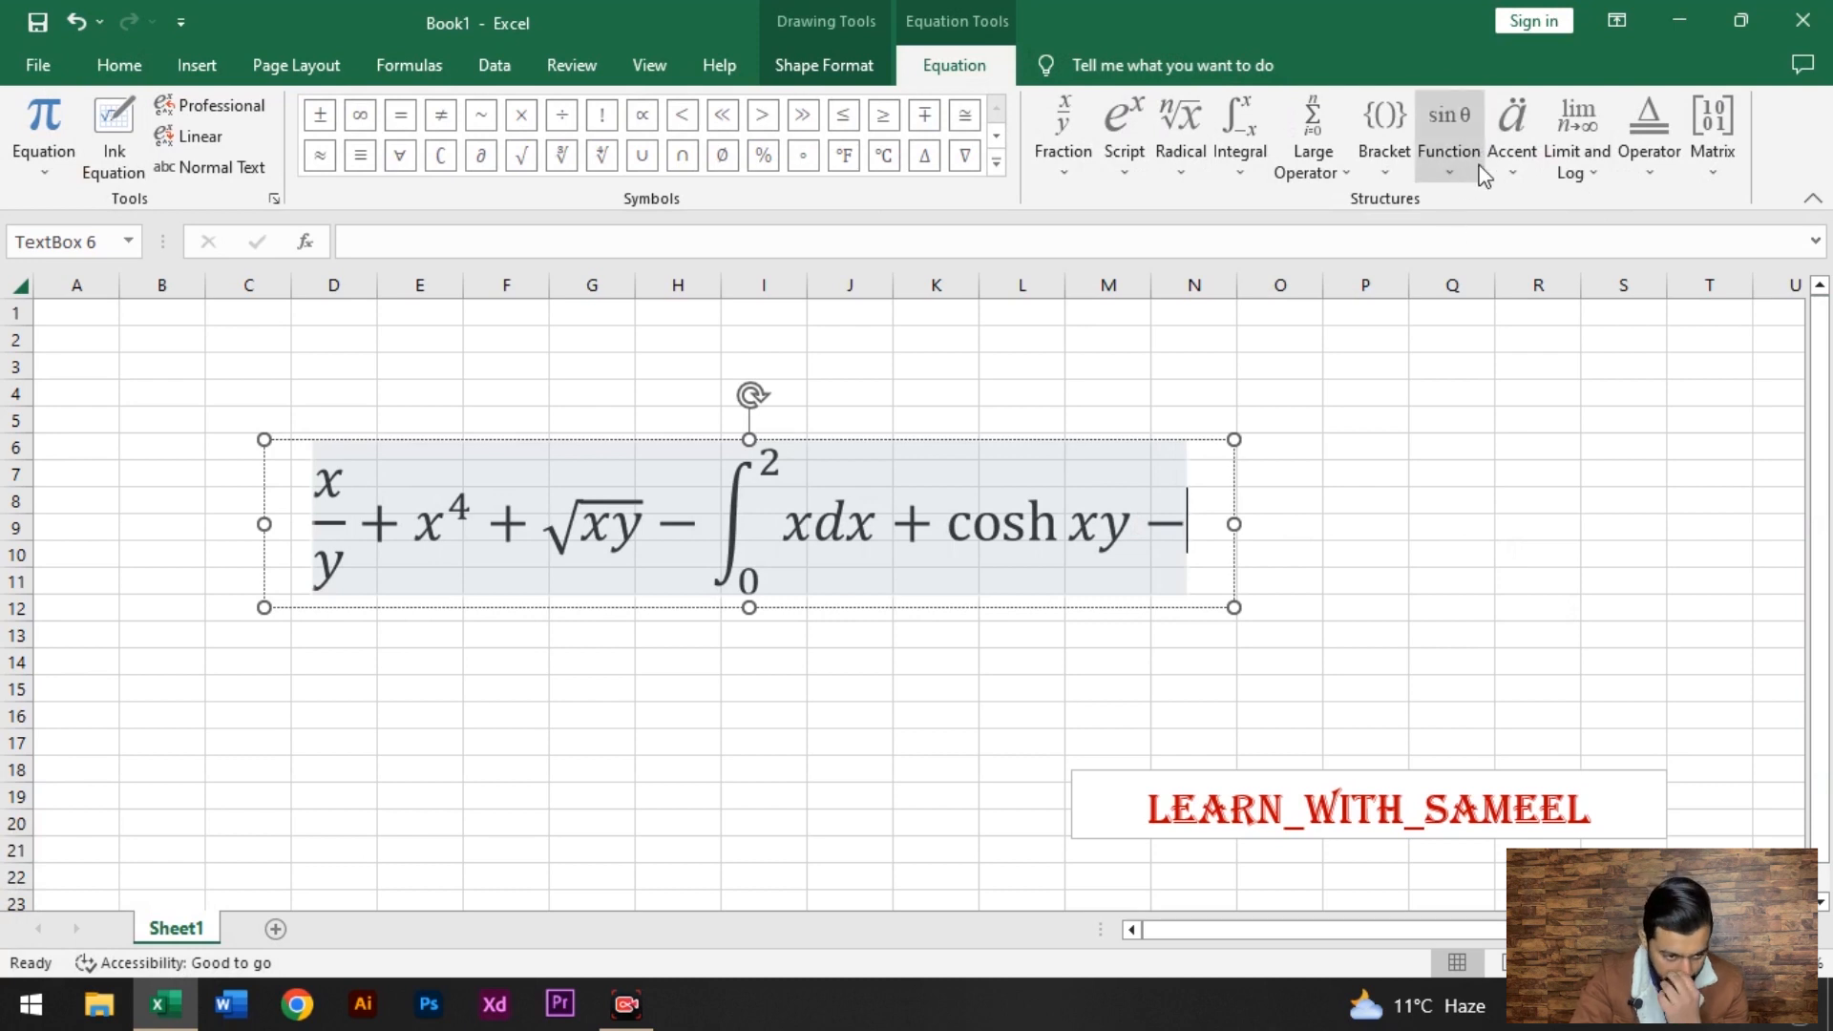
pyautogui.click(1507, 164)
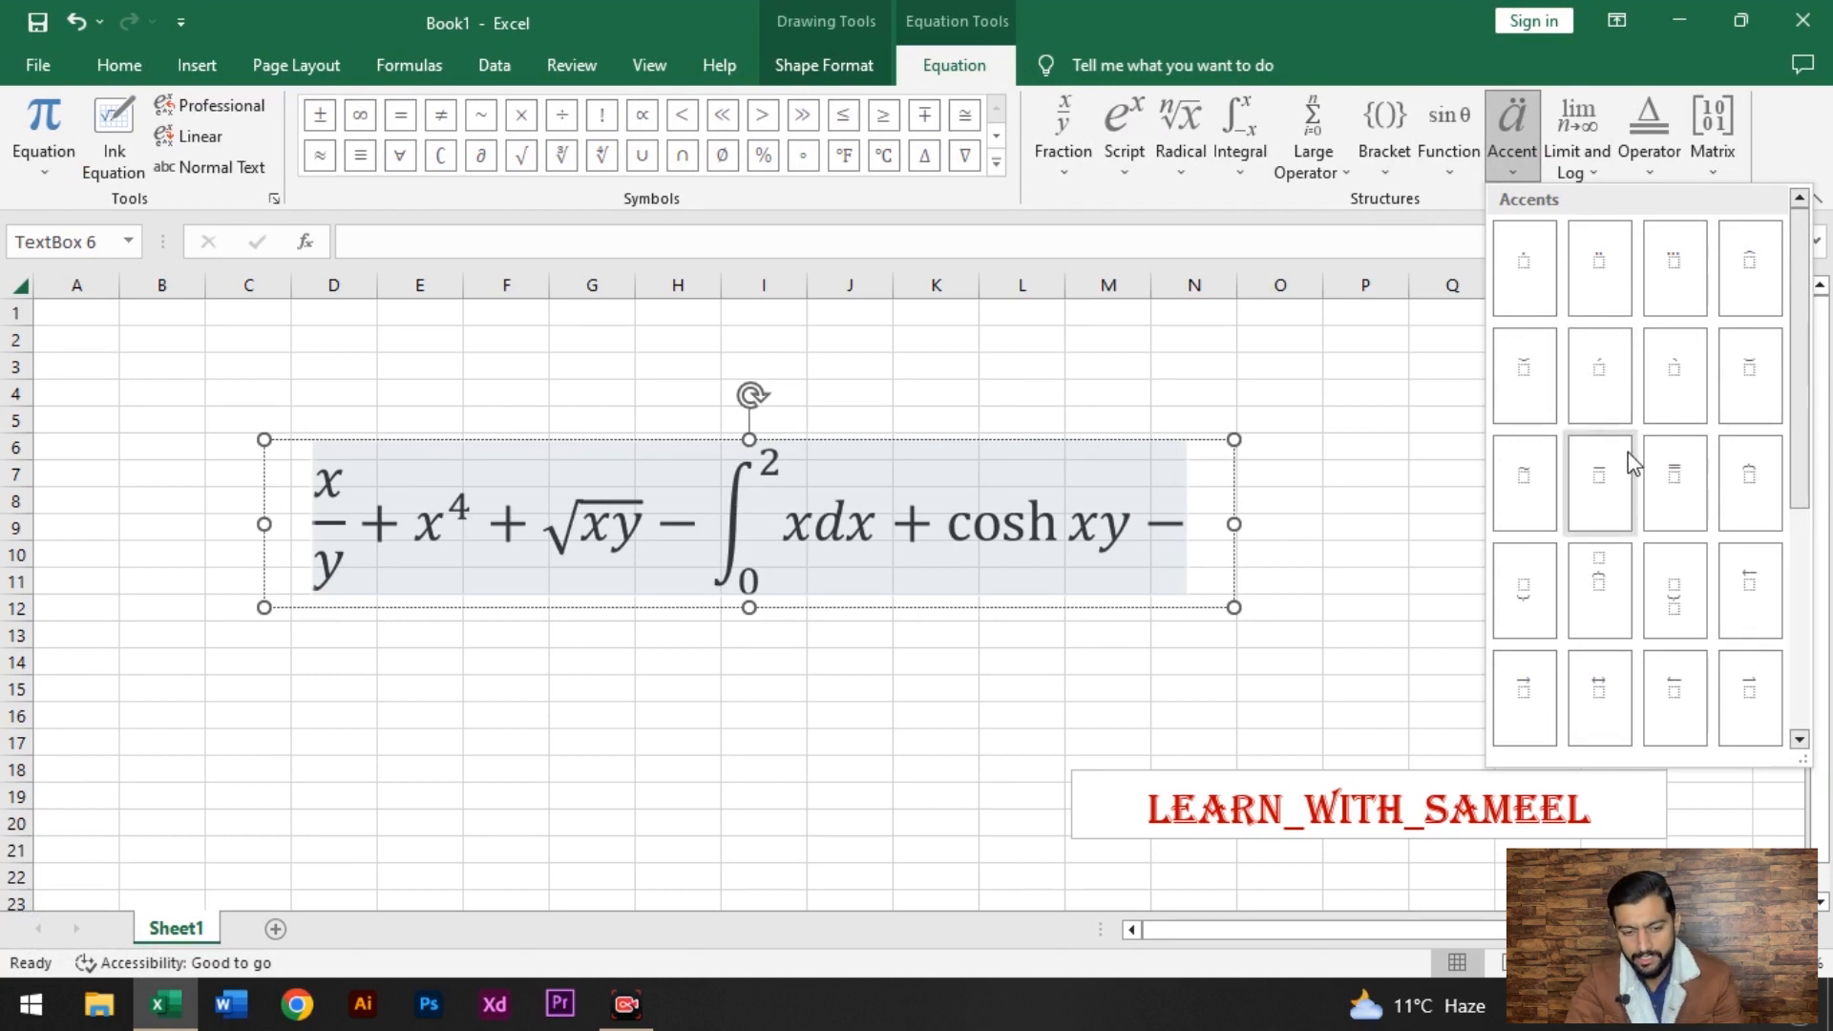
pyautogui.scroll(-3, 1623, 457)
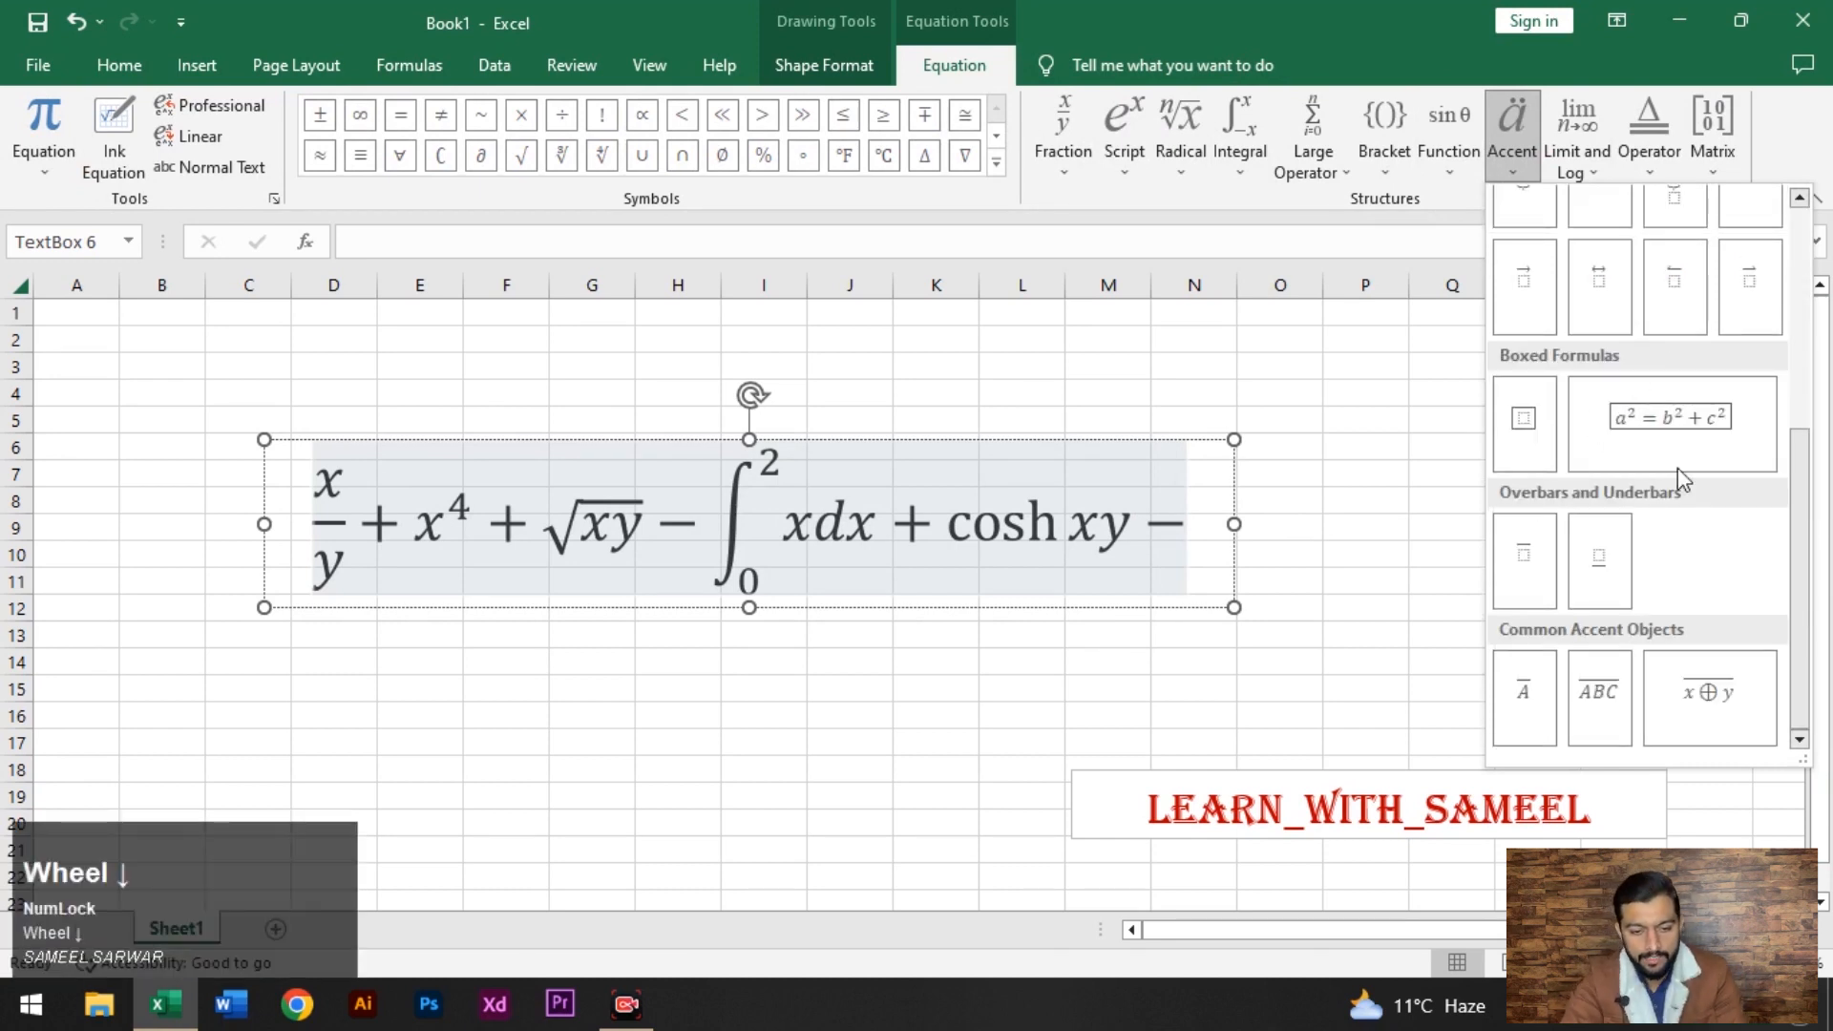
pyautogui.scroll(3, 1675, 536)
pyautogui.click(1457, 208)
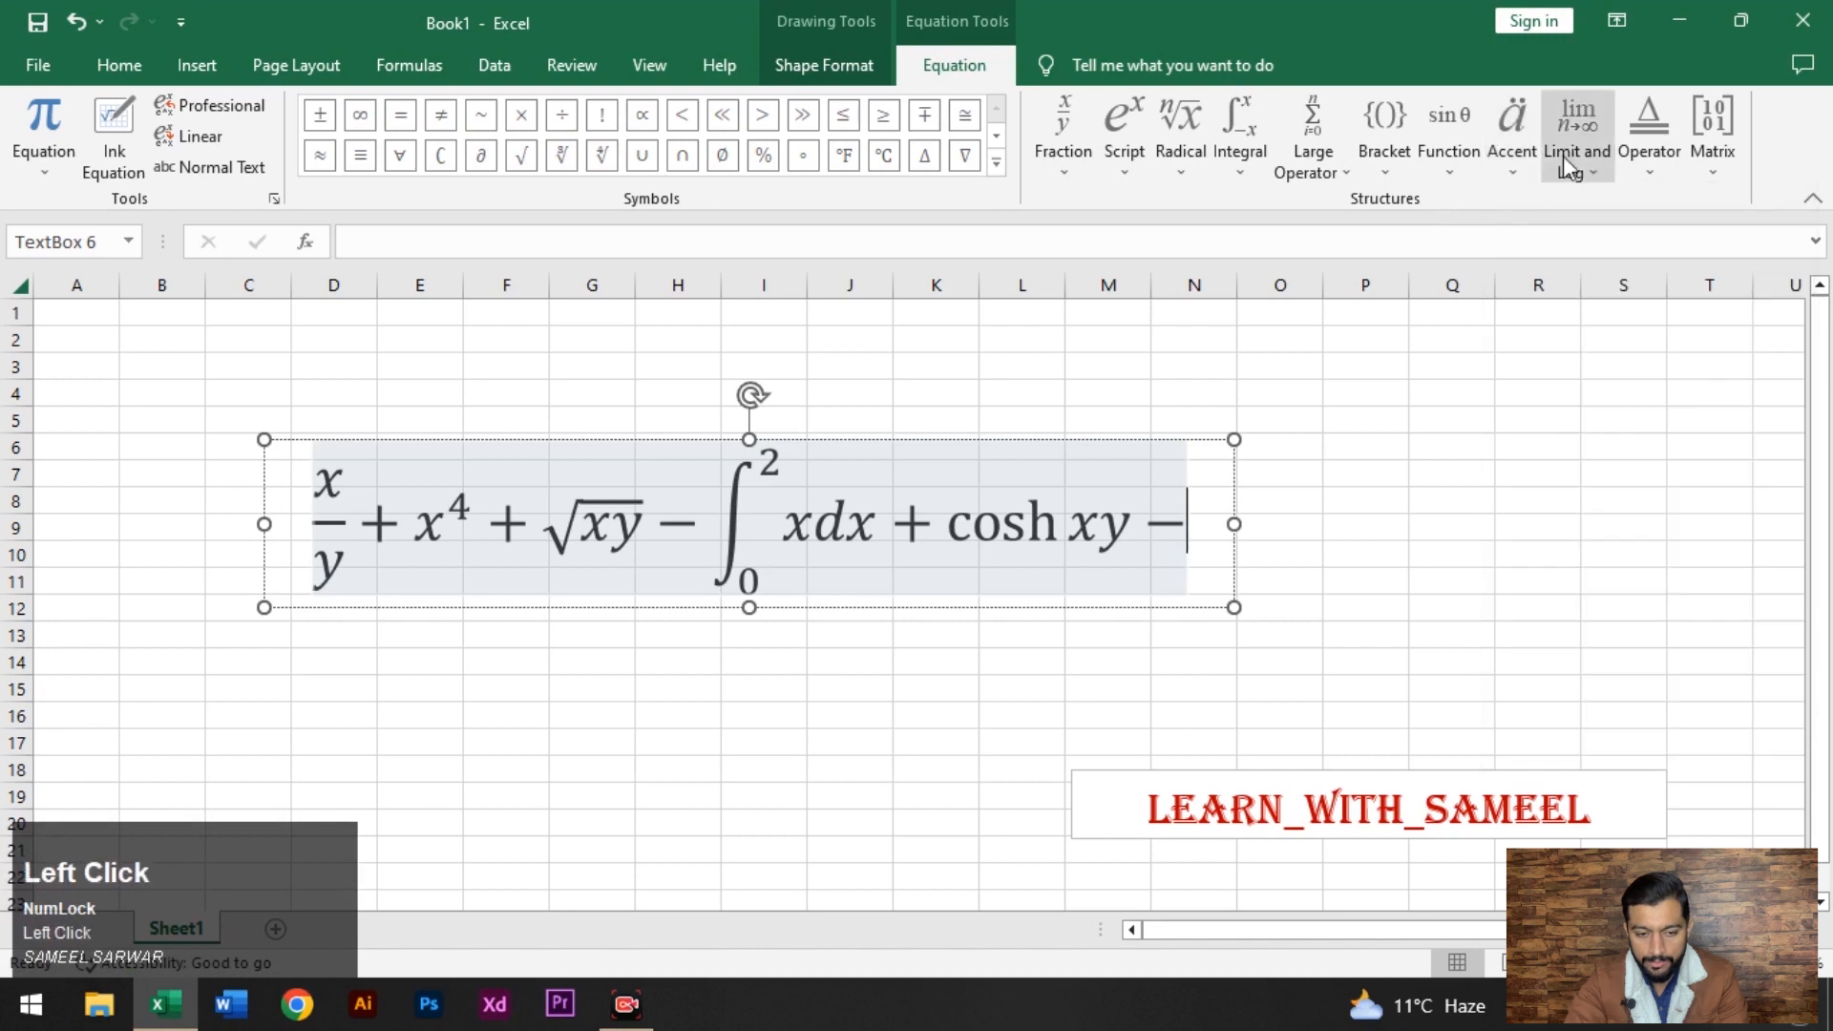
pyautogui.click(1568, 156)
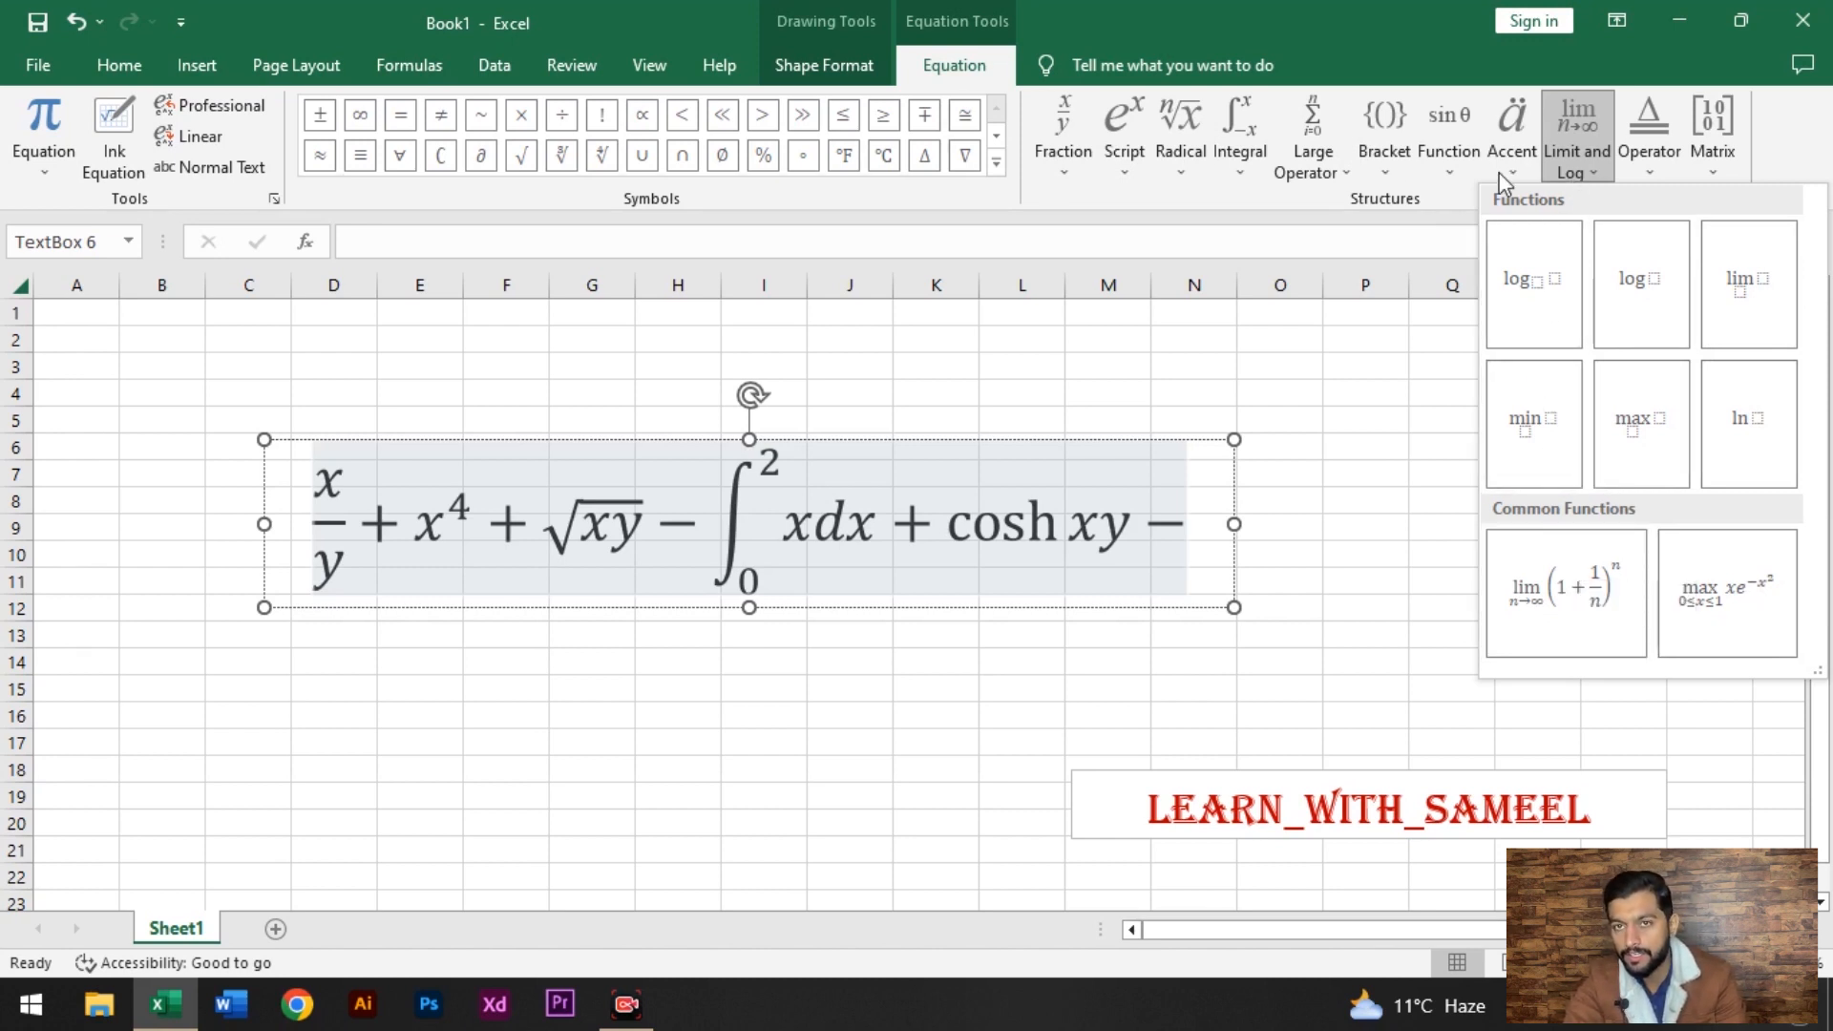
pyautogui.click(1434, 185)
pyautogui.click(1669, 175)
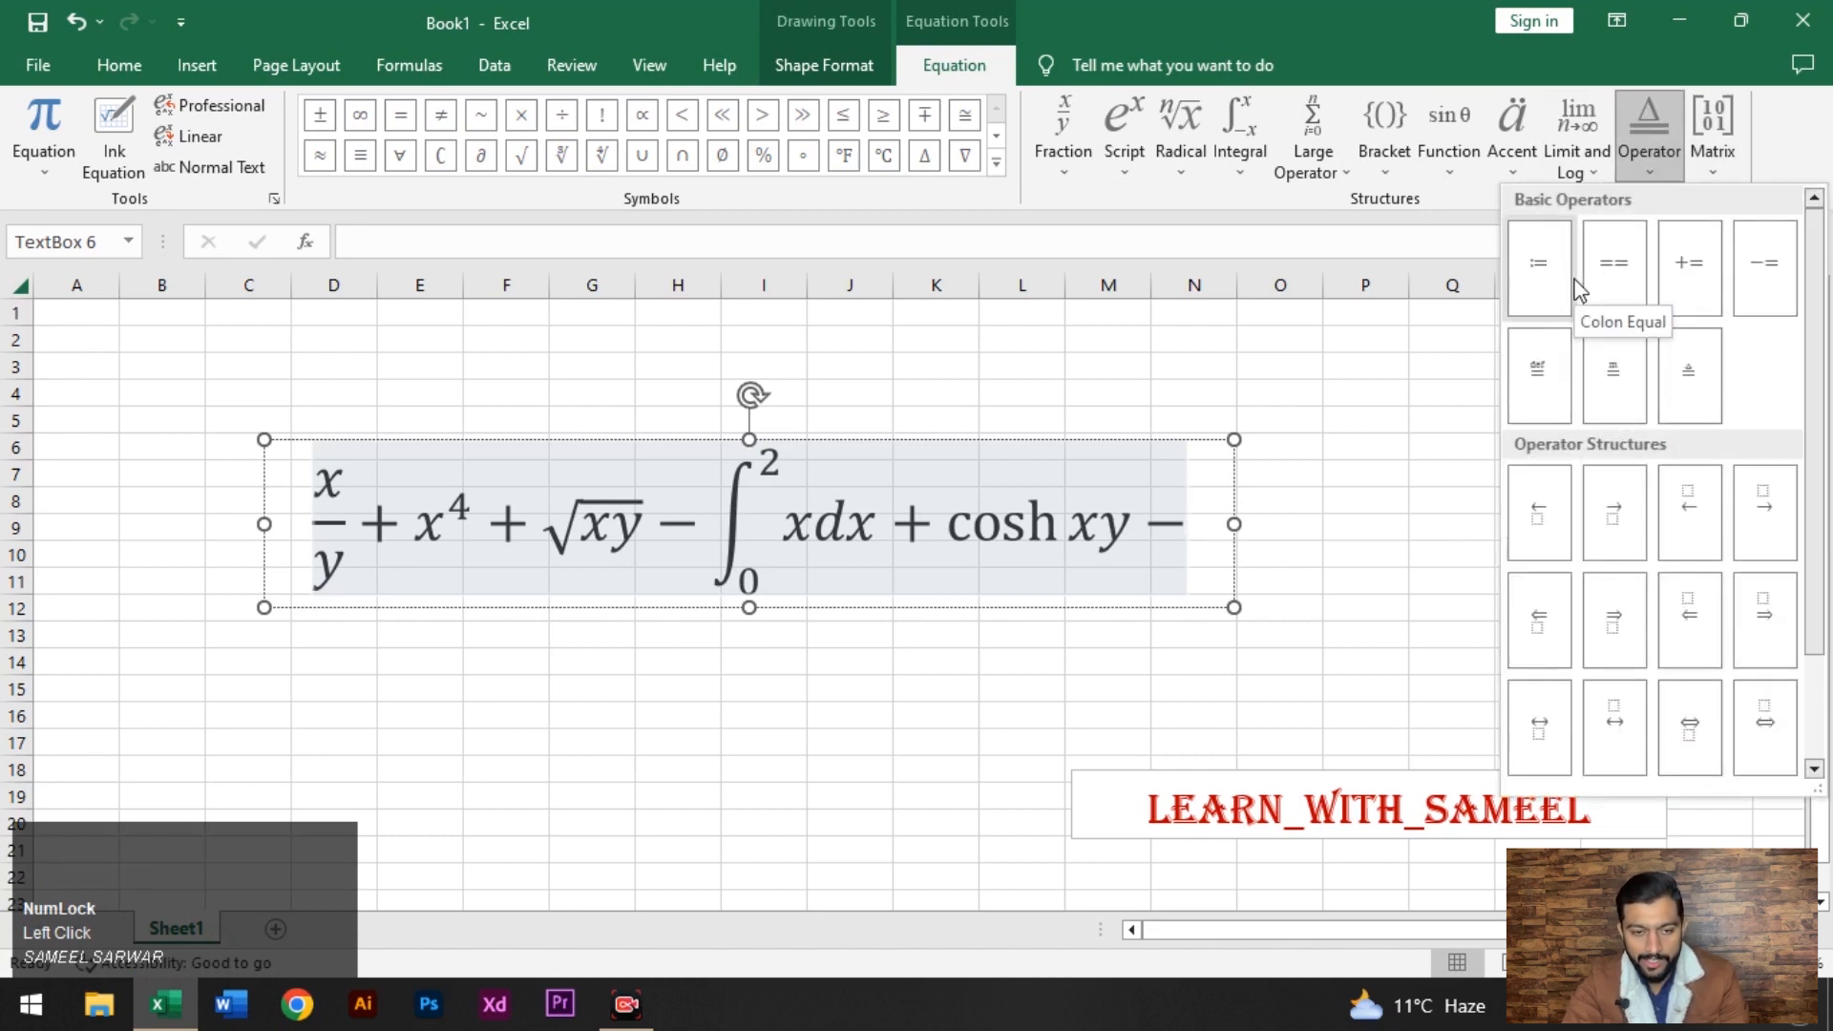
pyautogui.scroll(-2, 1590, 306)
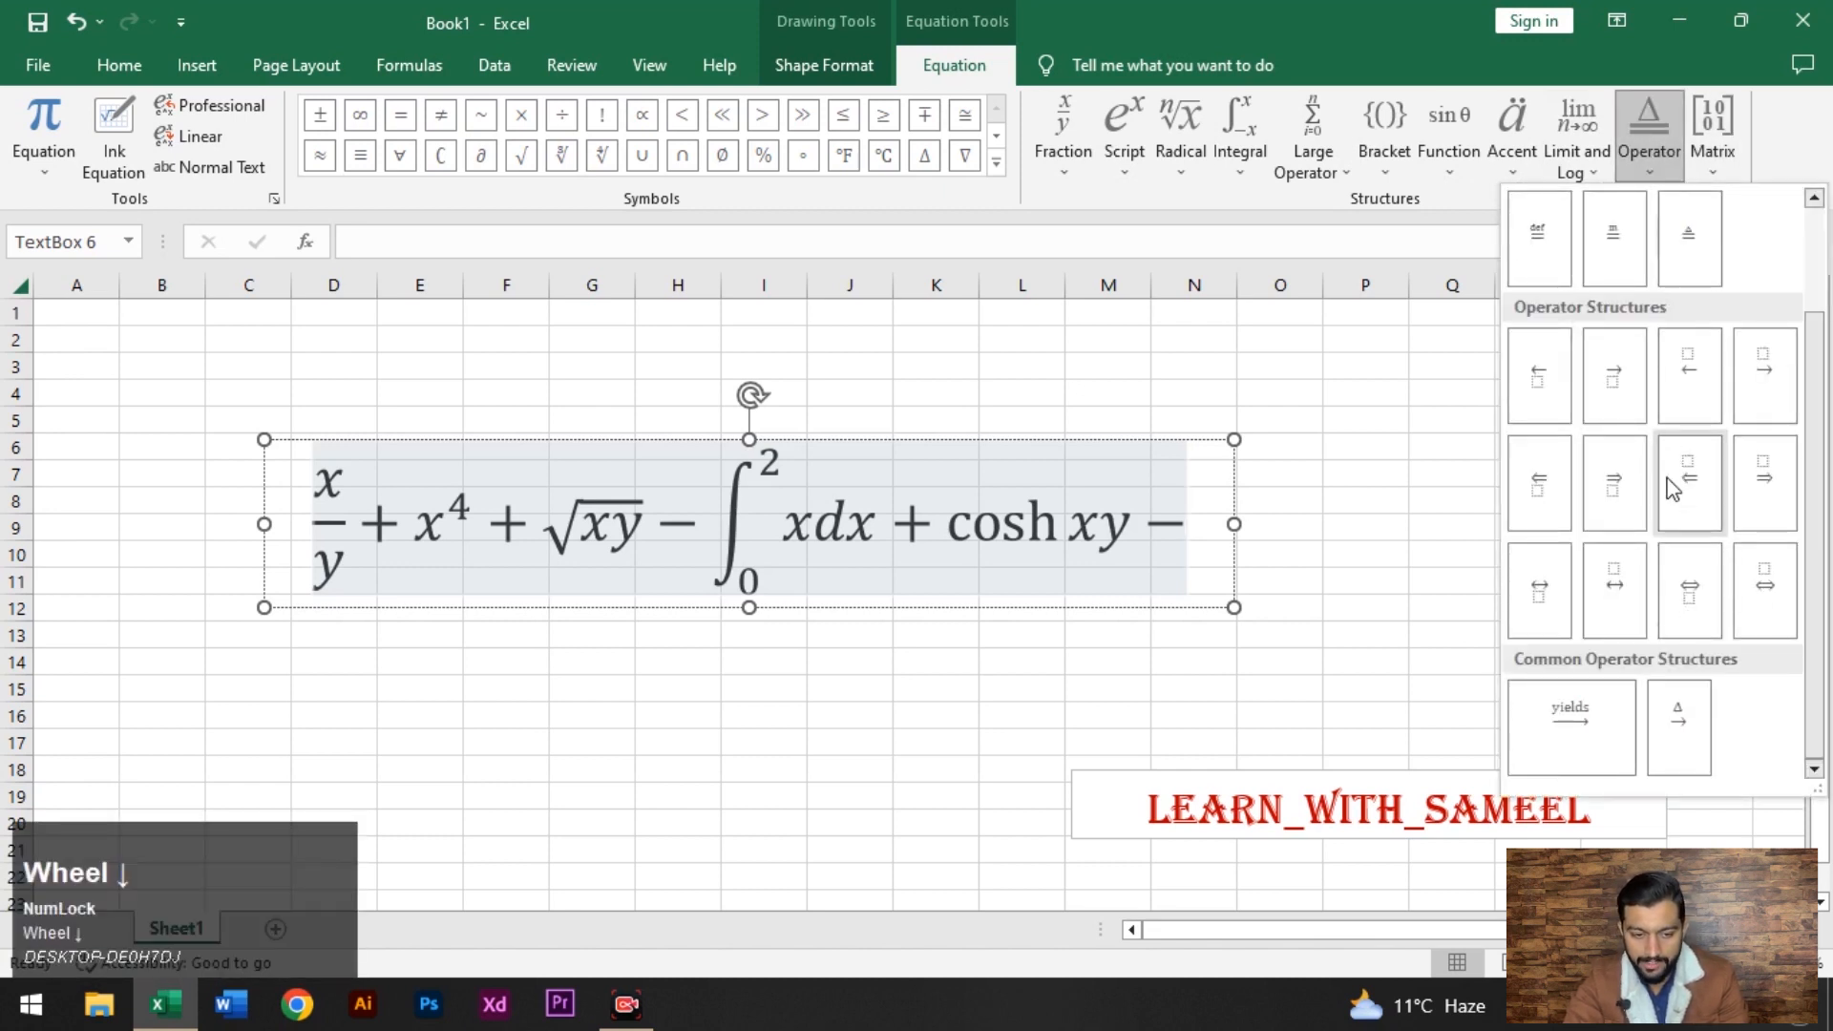
pyautogui.scroll(2, 1671, 487)
pyautogui.scroll(-2, 1671, 487)
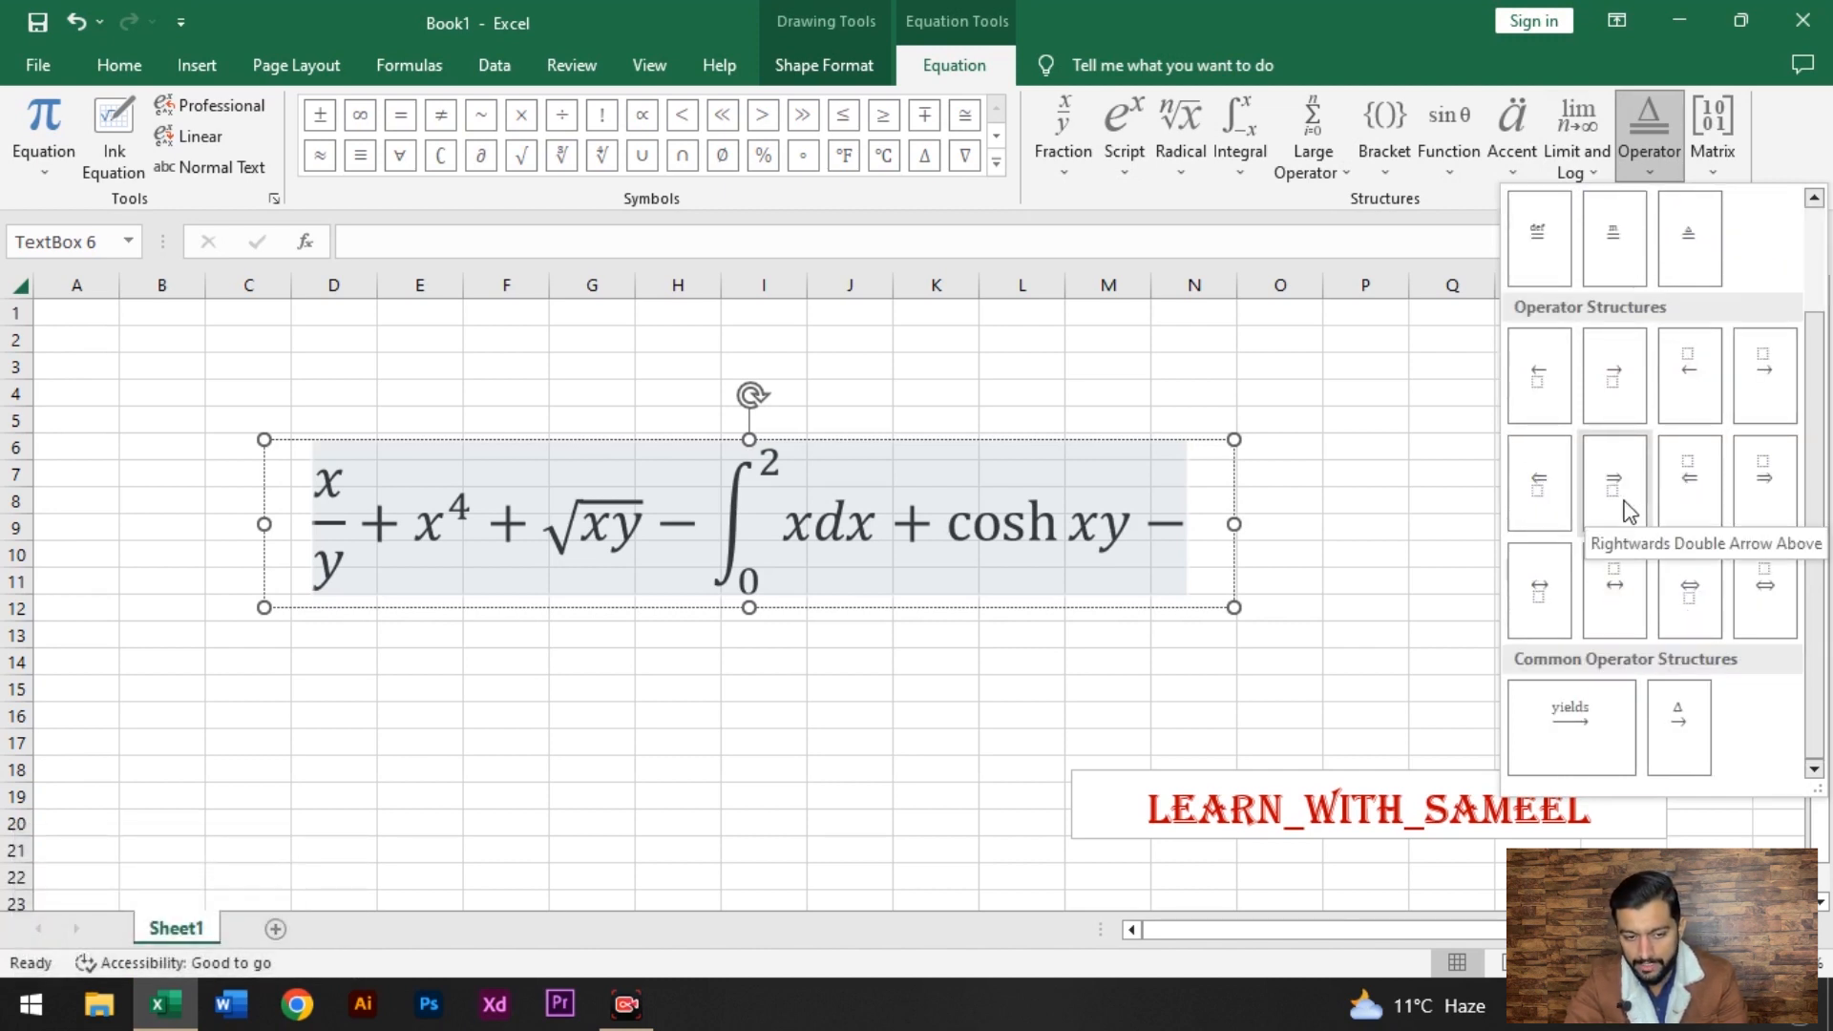
pyautogui.click(1495, 207)
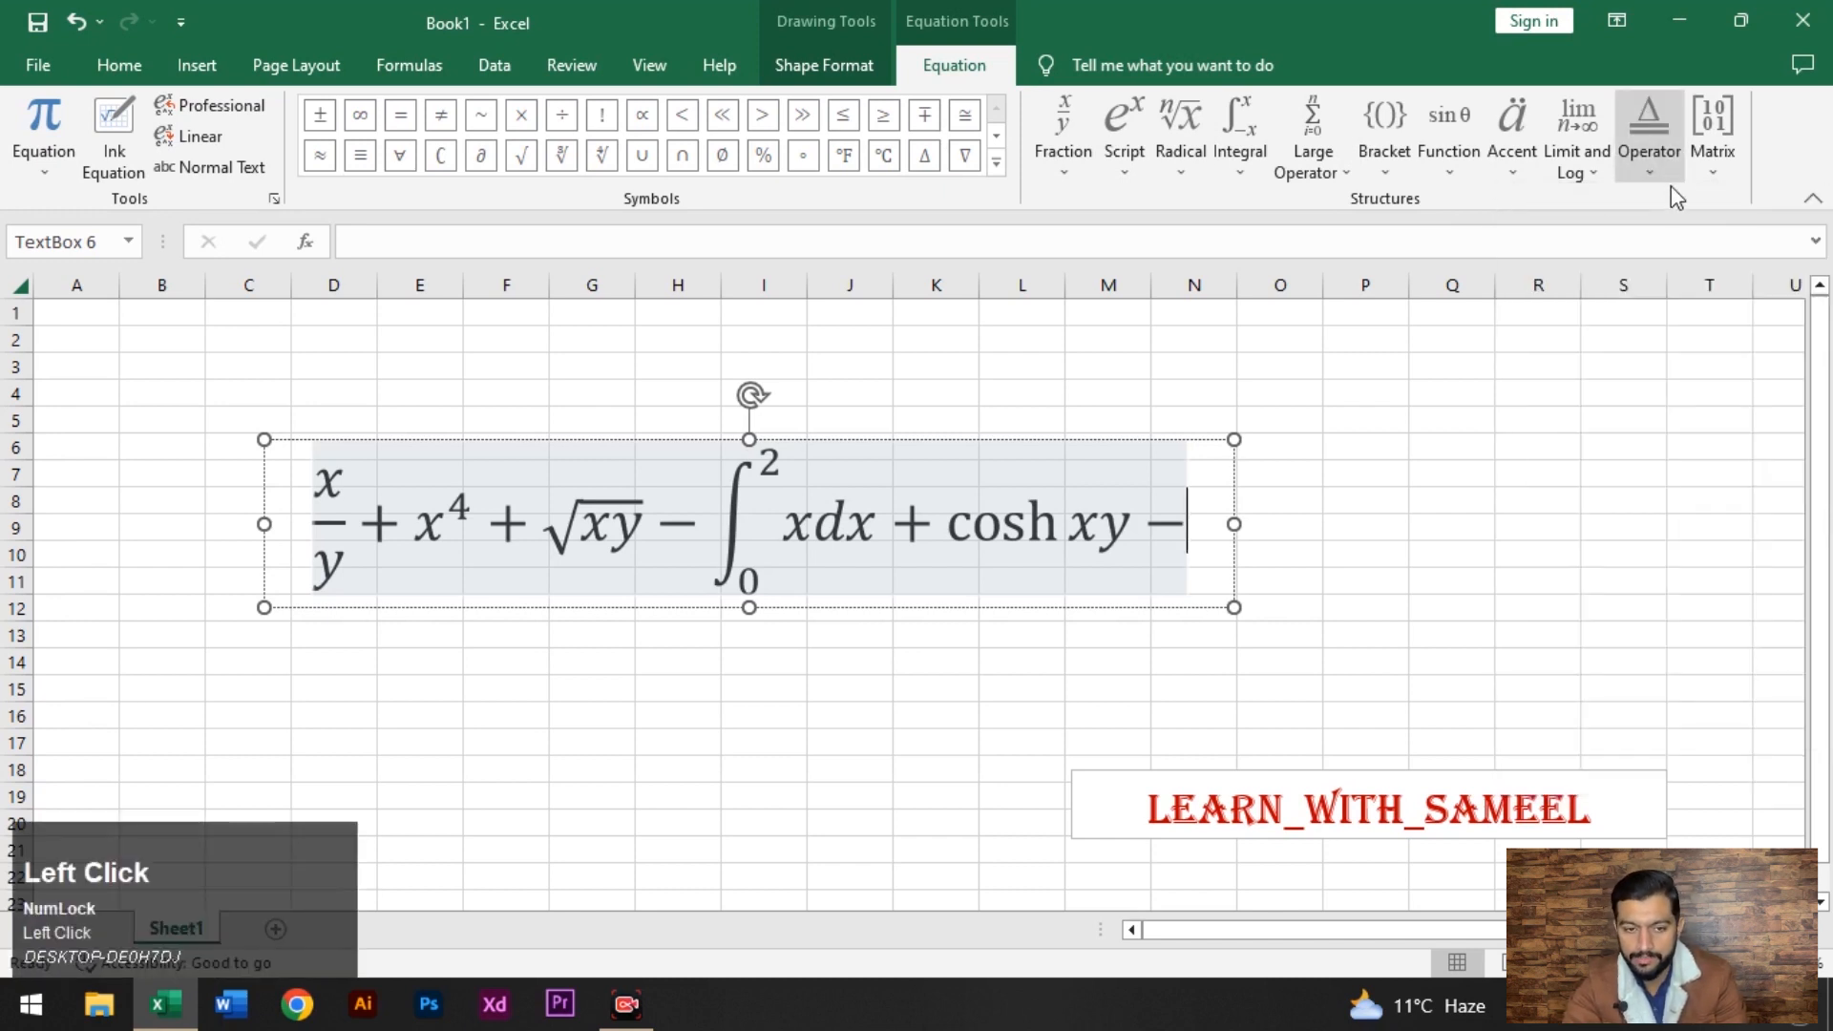
# Insert an empty 2x3 matrix after the last minus sign and widen the equation box to about the end of column T.
pyautogui.click(1715, 170)
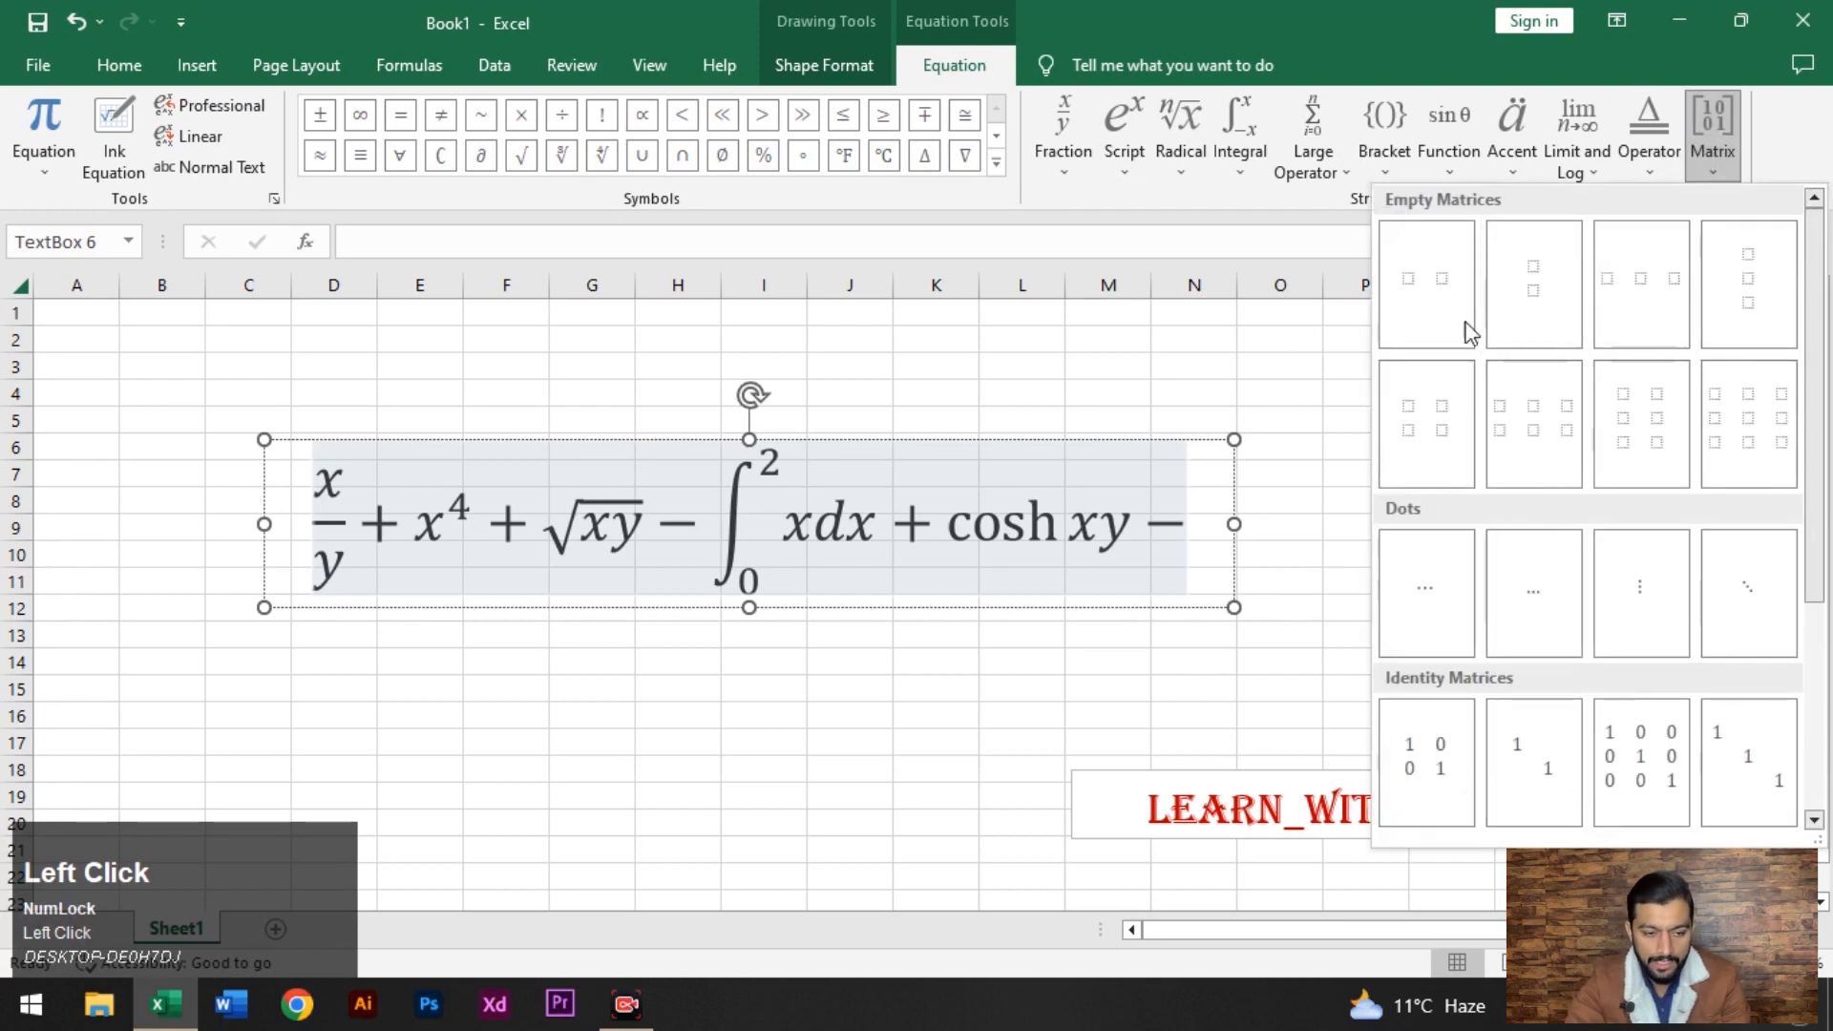
pyautogui.scroll(-3, 1576, 459)
pyautogui.scroll(3, 1538, 440)
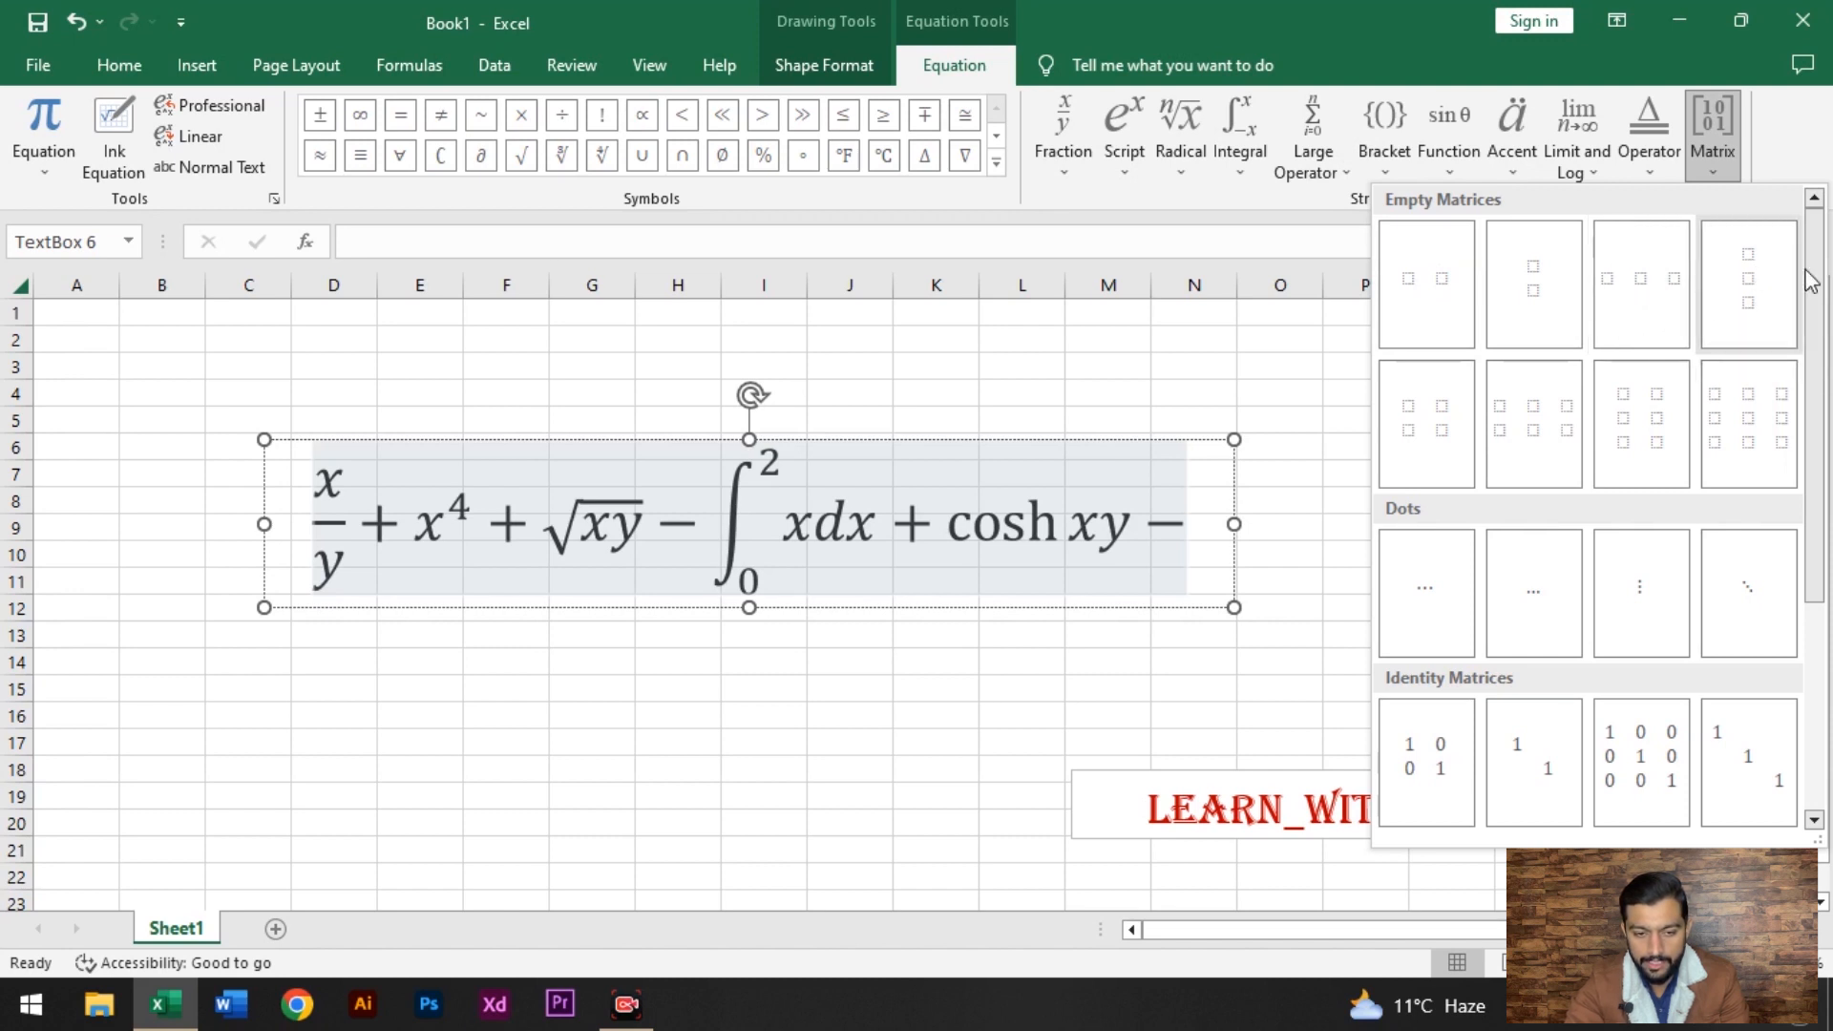
pyautogui.click(1540, 426)
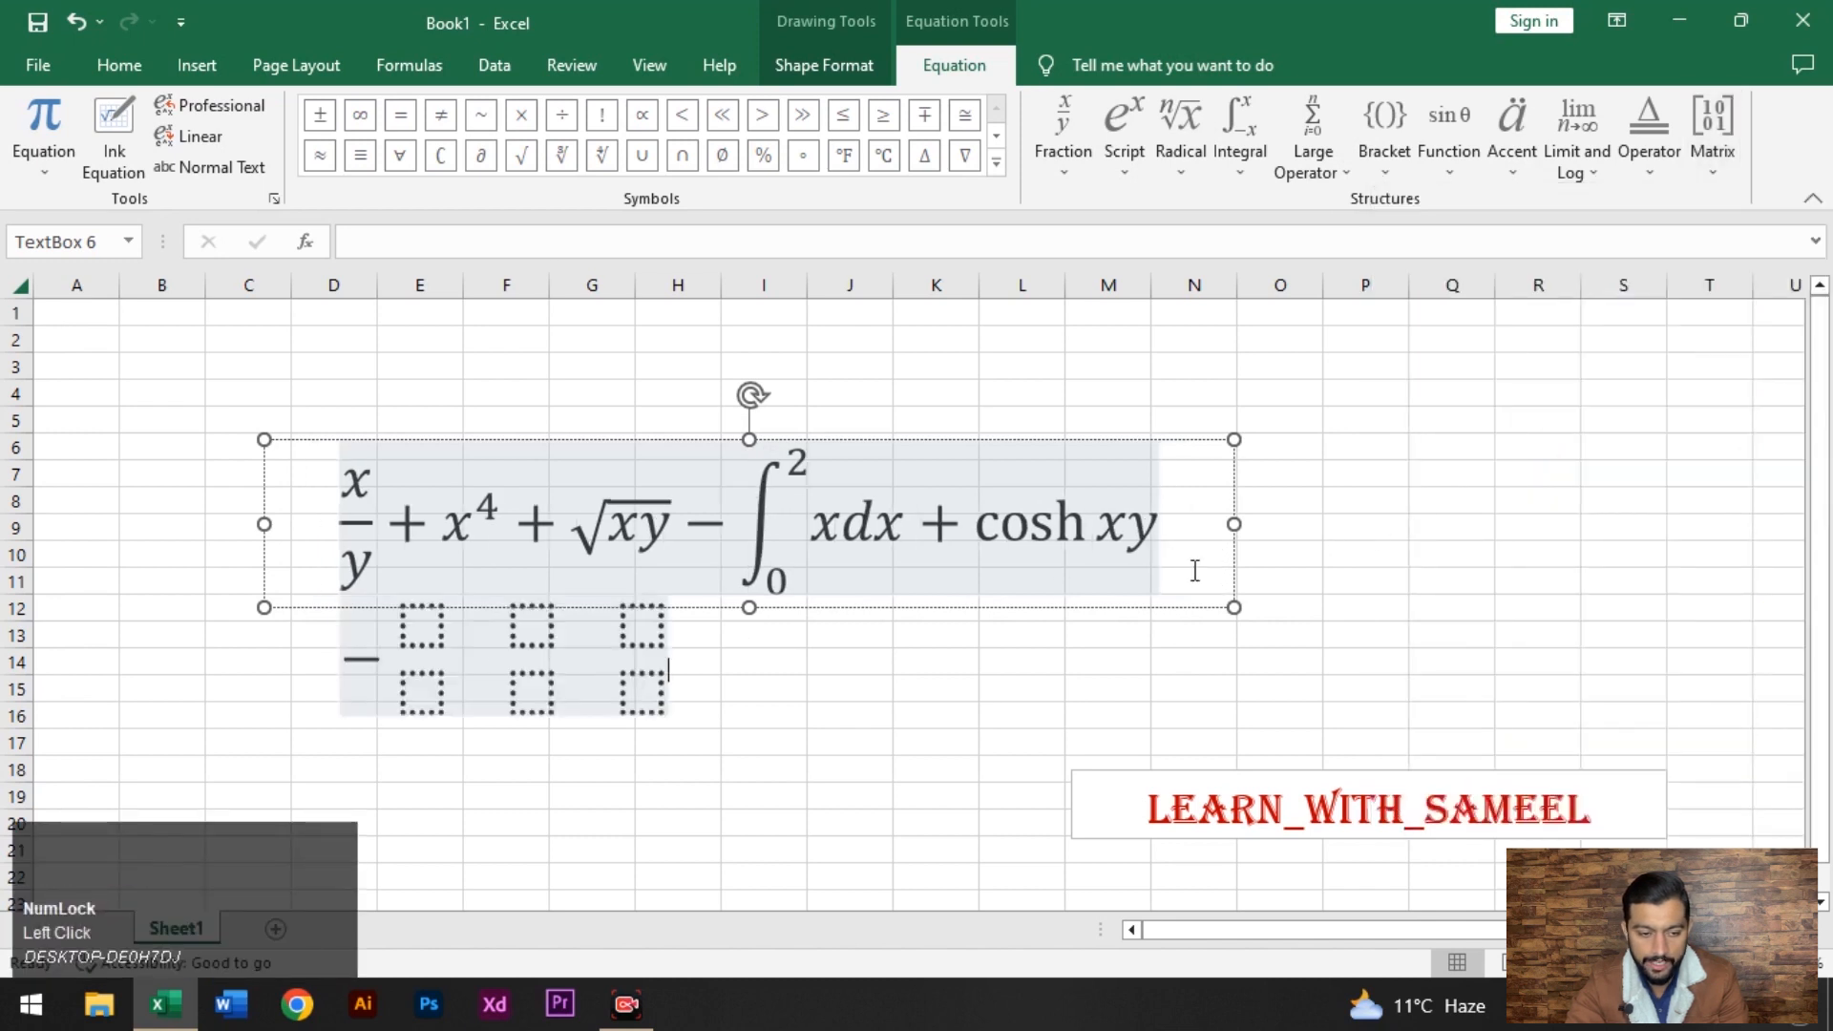
pyautogui.moveTo(1234, 523); pyautogui.dragTo(1740, 524)
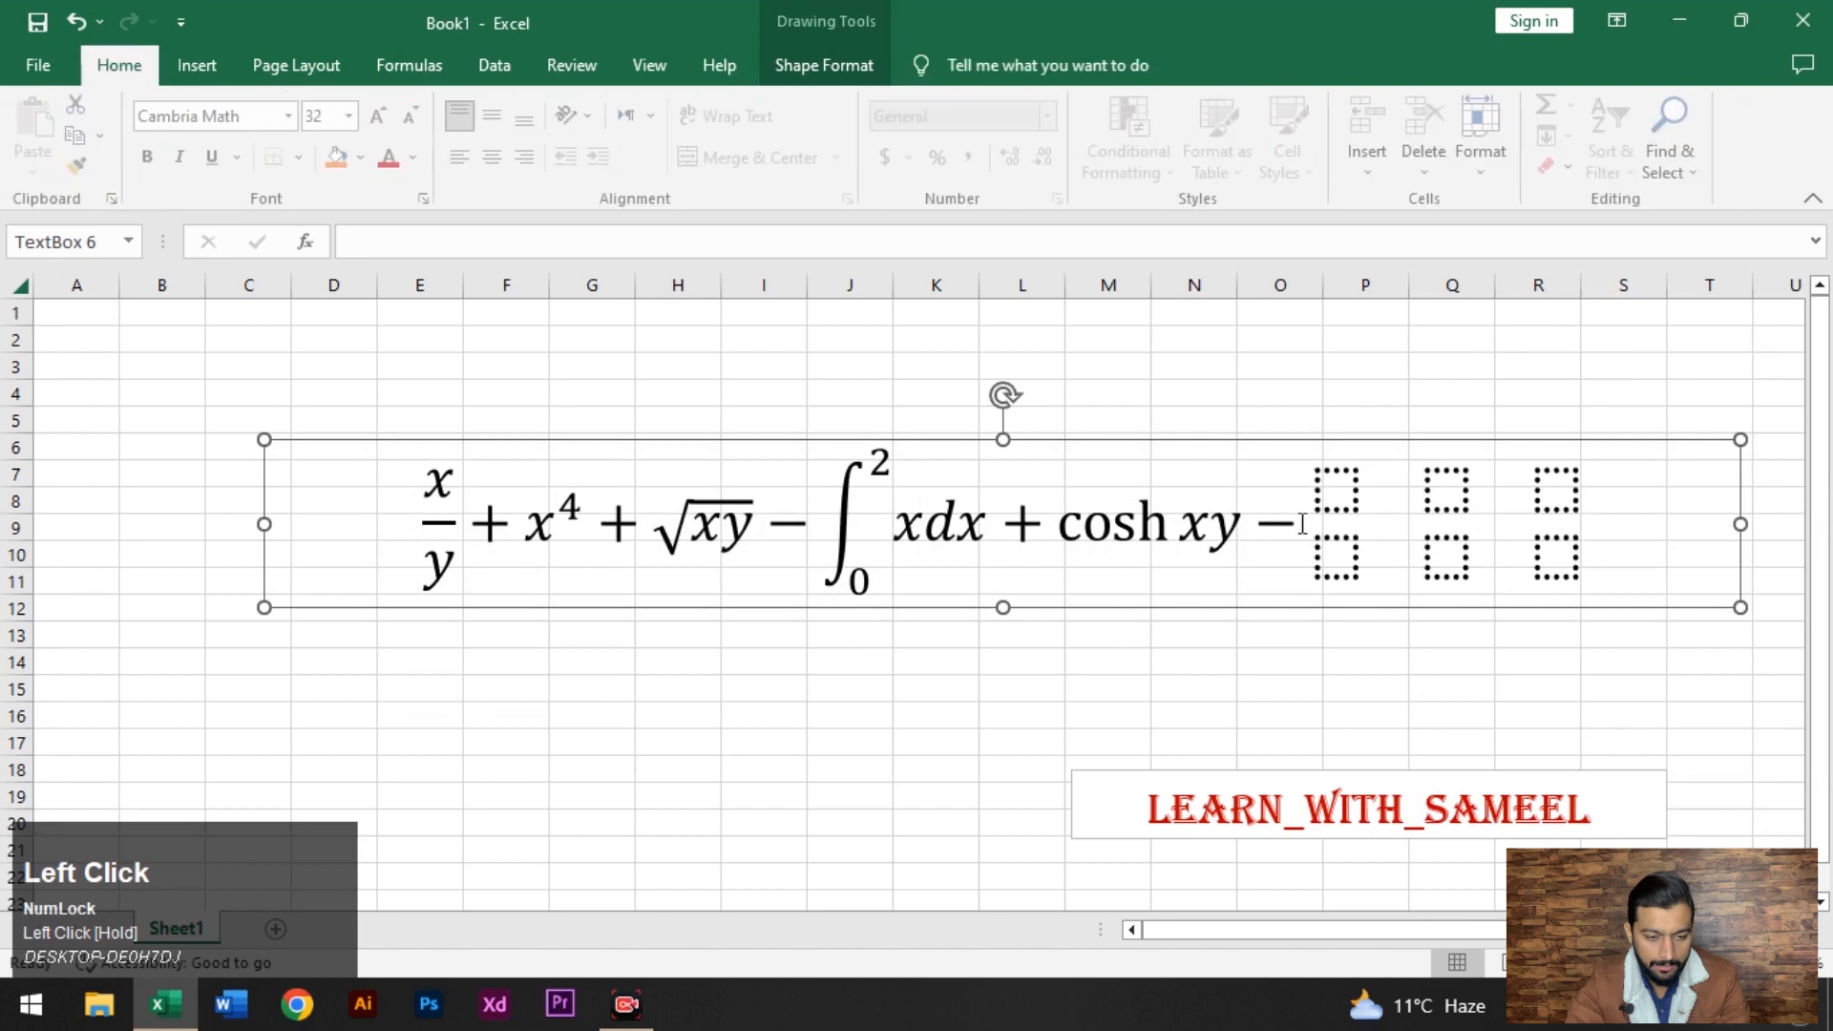
# Fill the first row of the matrix with 2, 3 and 4.
pyautogui.click(1352, 509)
pyautogui.write('2')
pyautogui.click(1461, 497)
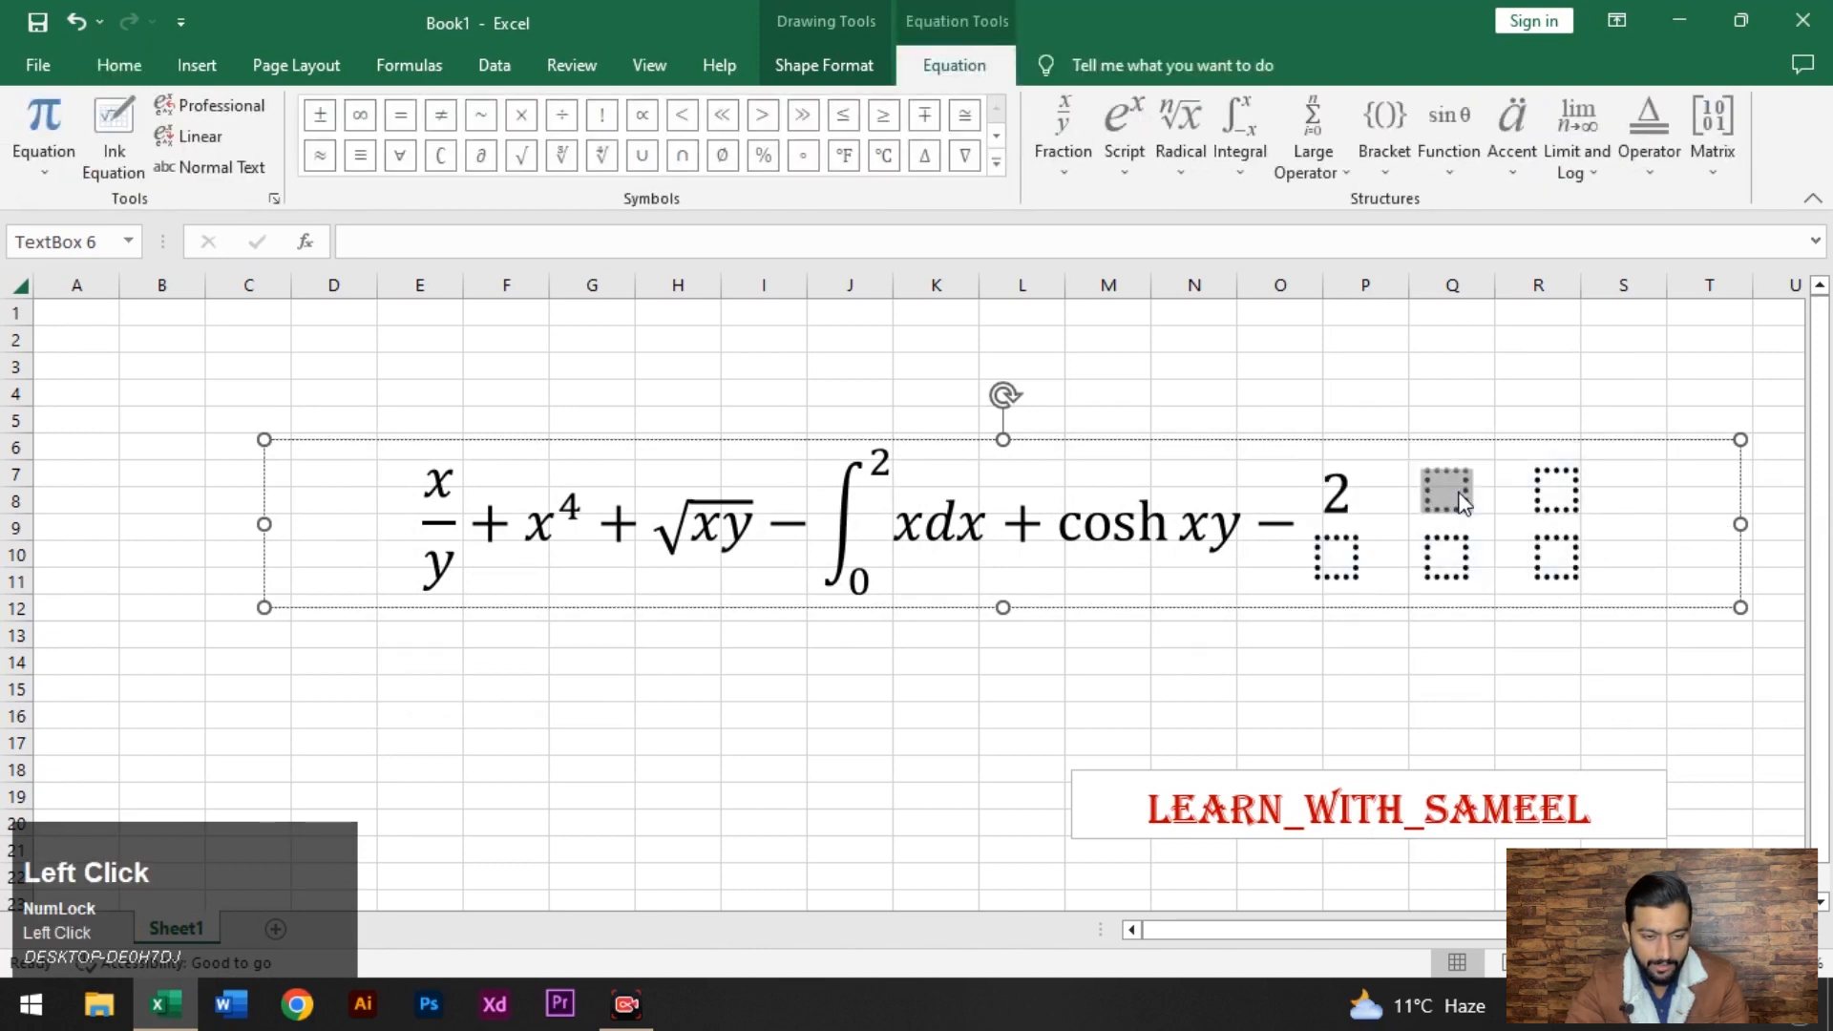
pyautogui.write('3')
pyautogui.click(1557, 492)
pyautogui.write('4')
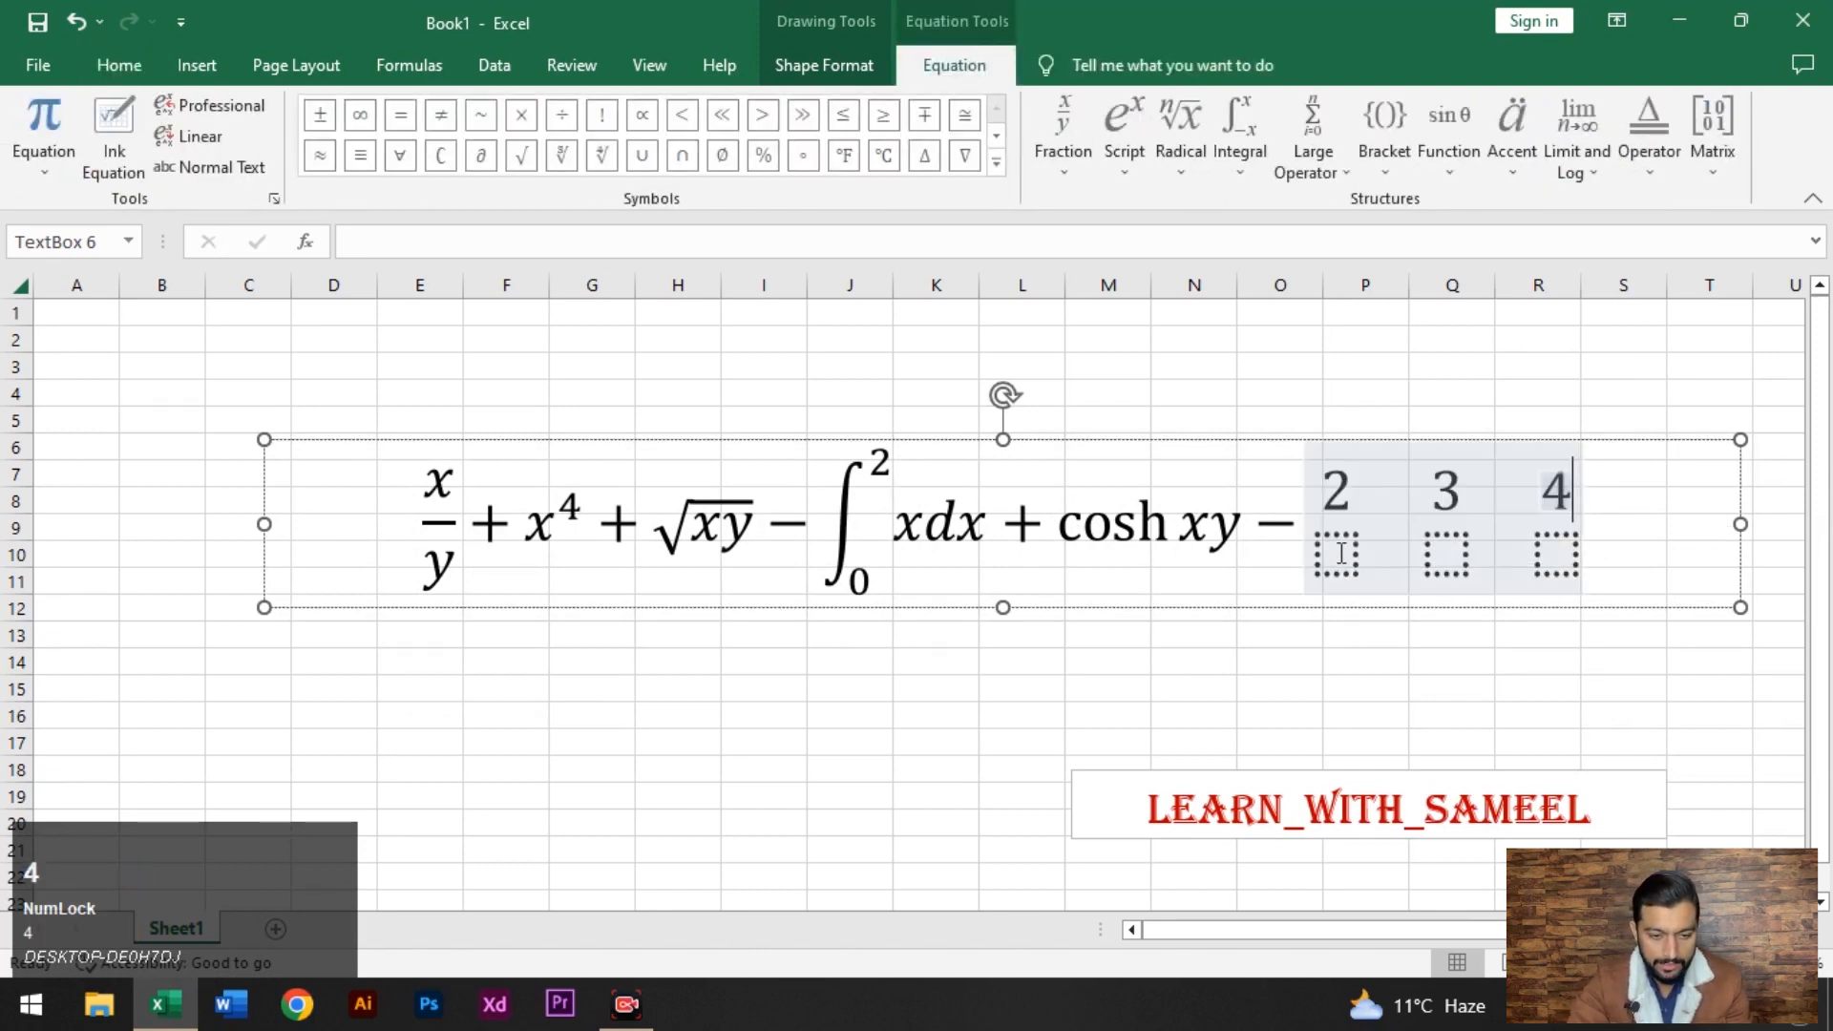
# Fill the second row of the matrix with 6, 5 and 4.
pyautogui.click(1342, 552)
pyautogui.write('6')
pyautogui.click(1461, 565)
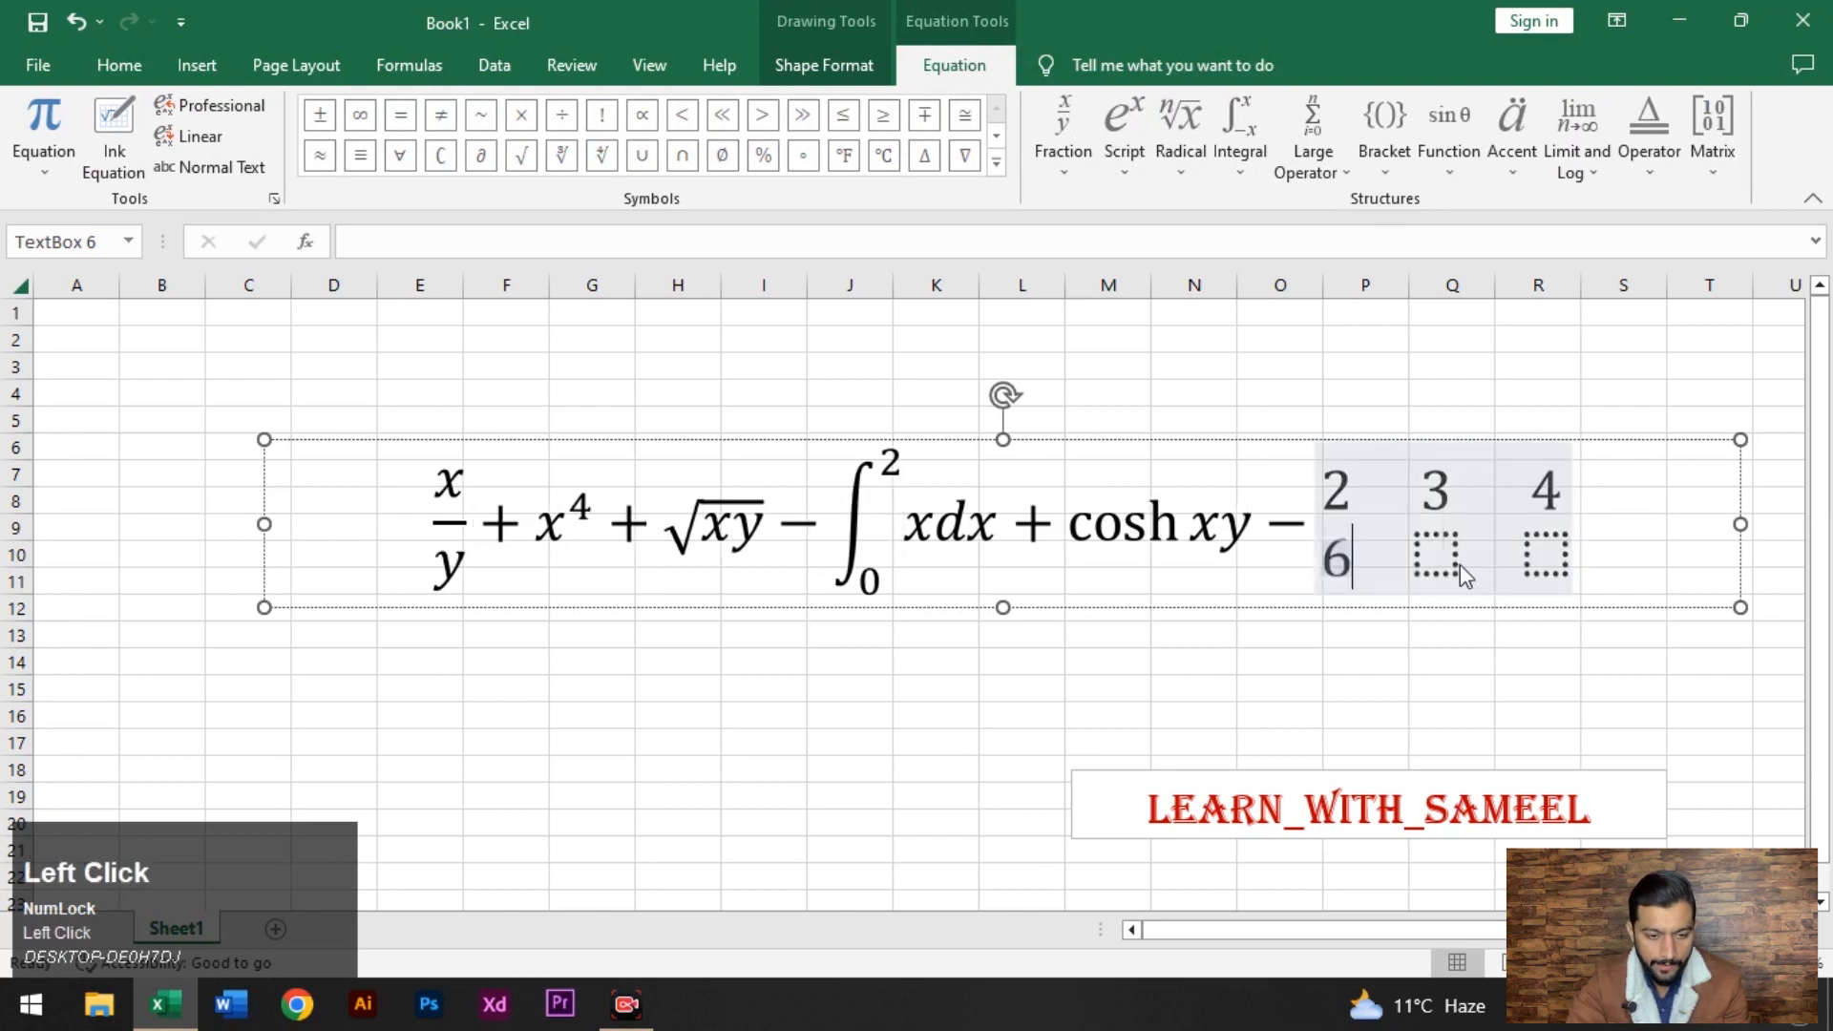
pyautogui.write('5')
pyautogui.click(1556, 558)
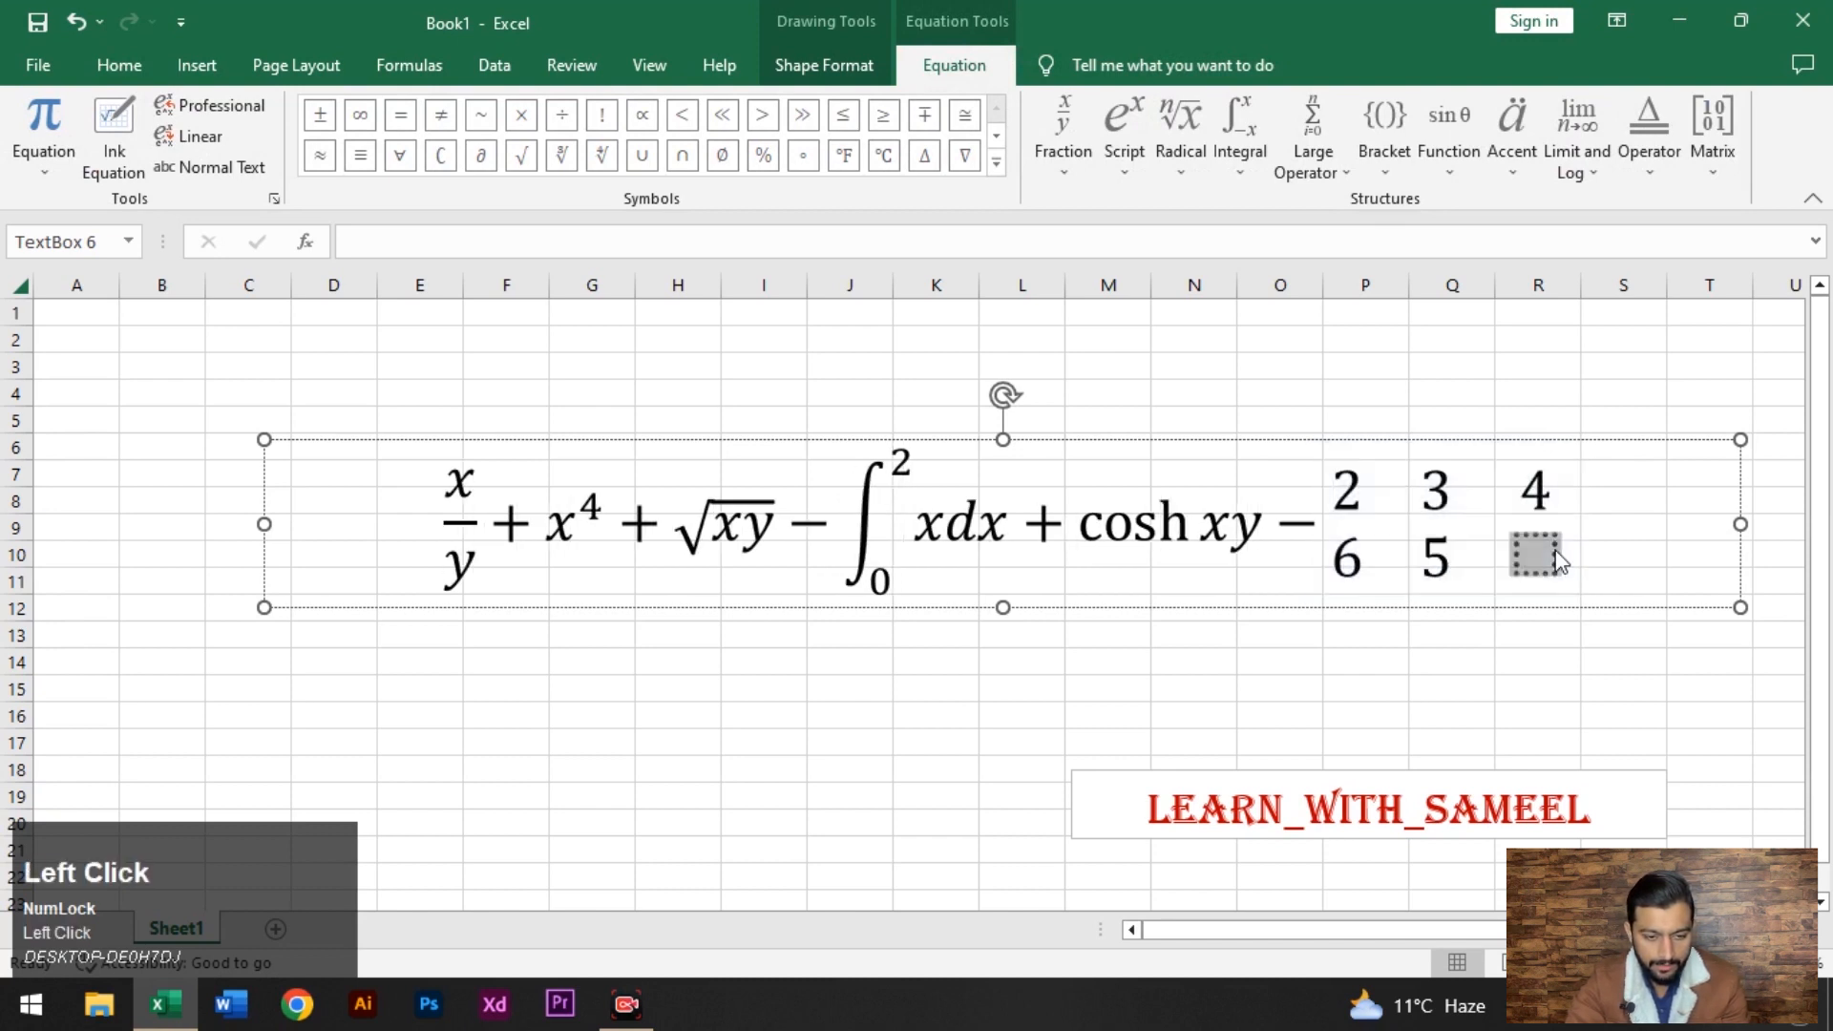
pyautogui.write('3')
pyautogui.press('BackSpace')
pyautogui.write('4')
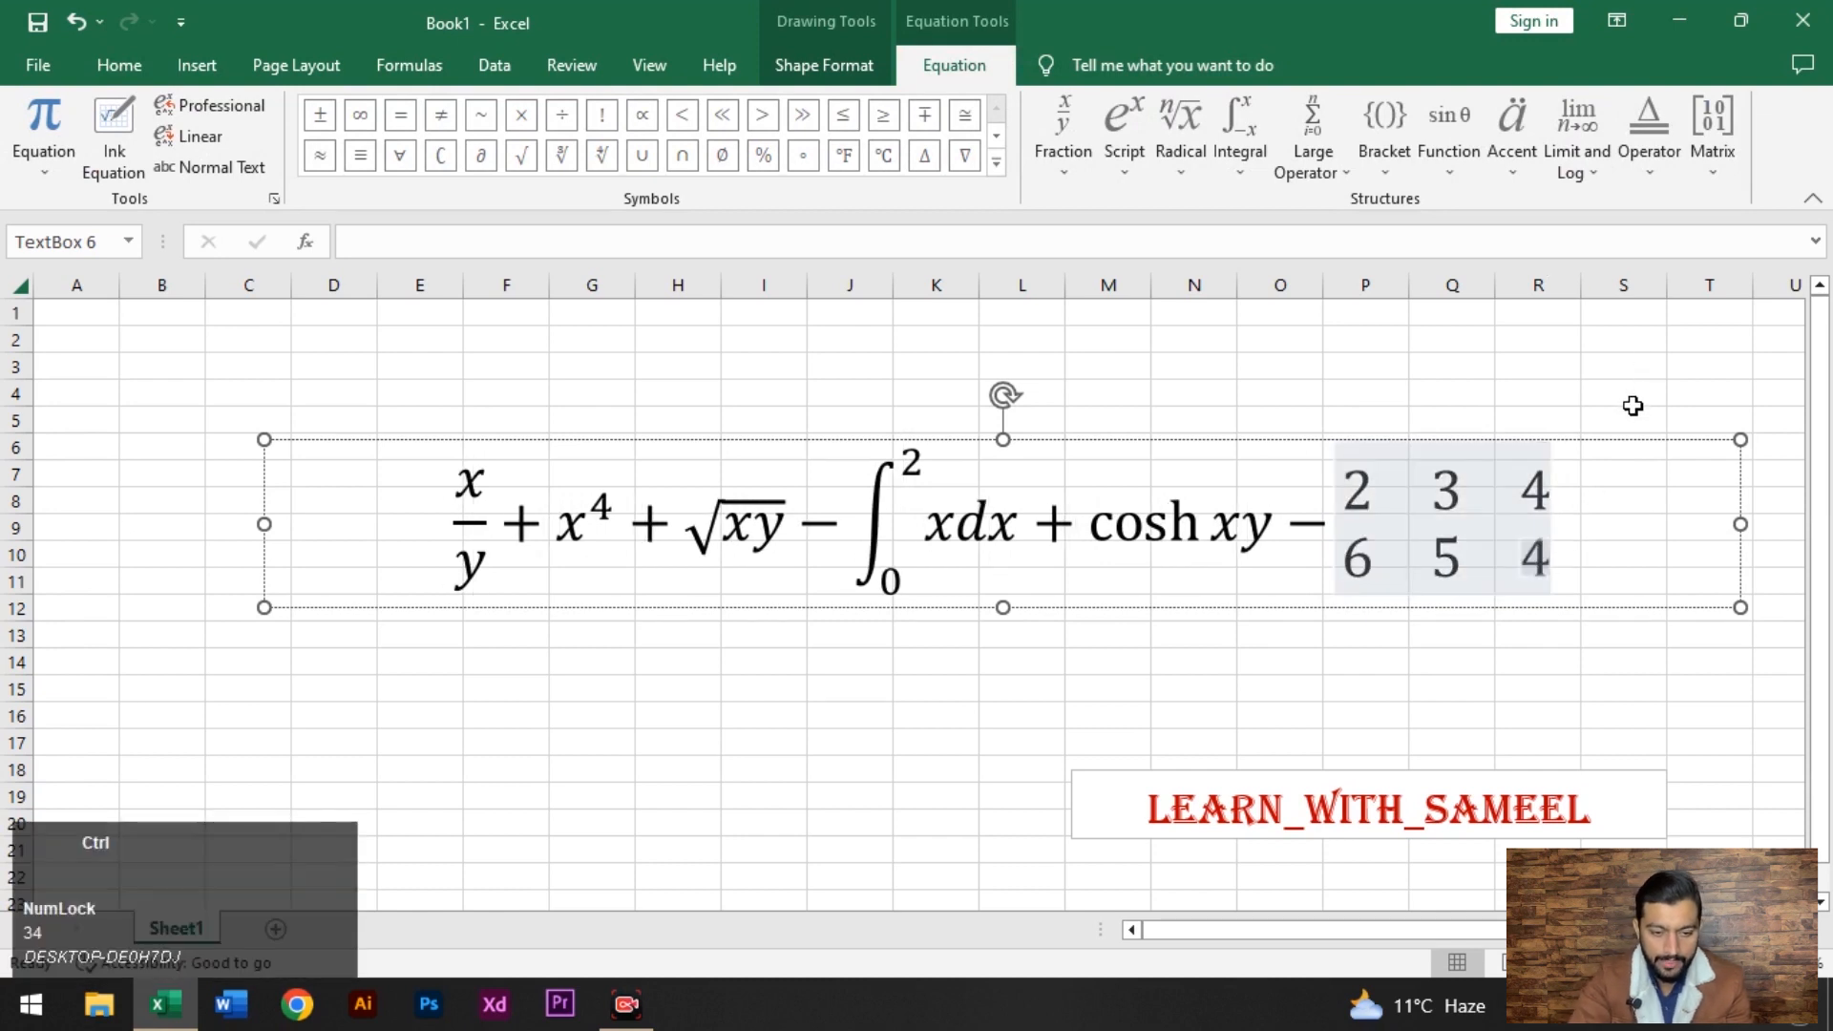
# Undo the matrix, its entries and the box widening, and re-enter the minus sign after cosh xy.
pyautogui.hotkey('ctrl', 'z')
pyautogui.hotkey('ctrl', 'z')
pyautogui.hotkey('ctrl', 'z')
pyautogui.hotkey('ctrl', 'z')
pyautogui.hotkey('ctrl', 'z')
pyautogui.hotkey('ctrl', 'z')
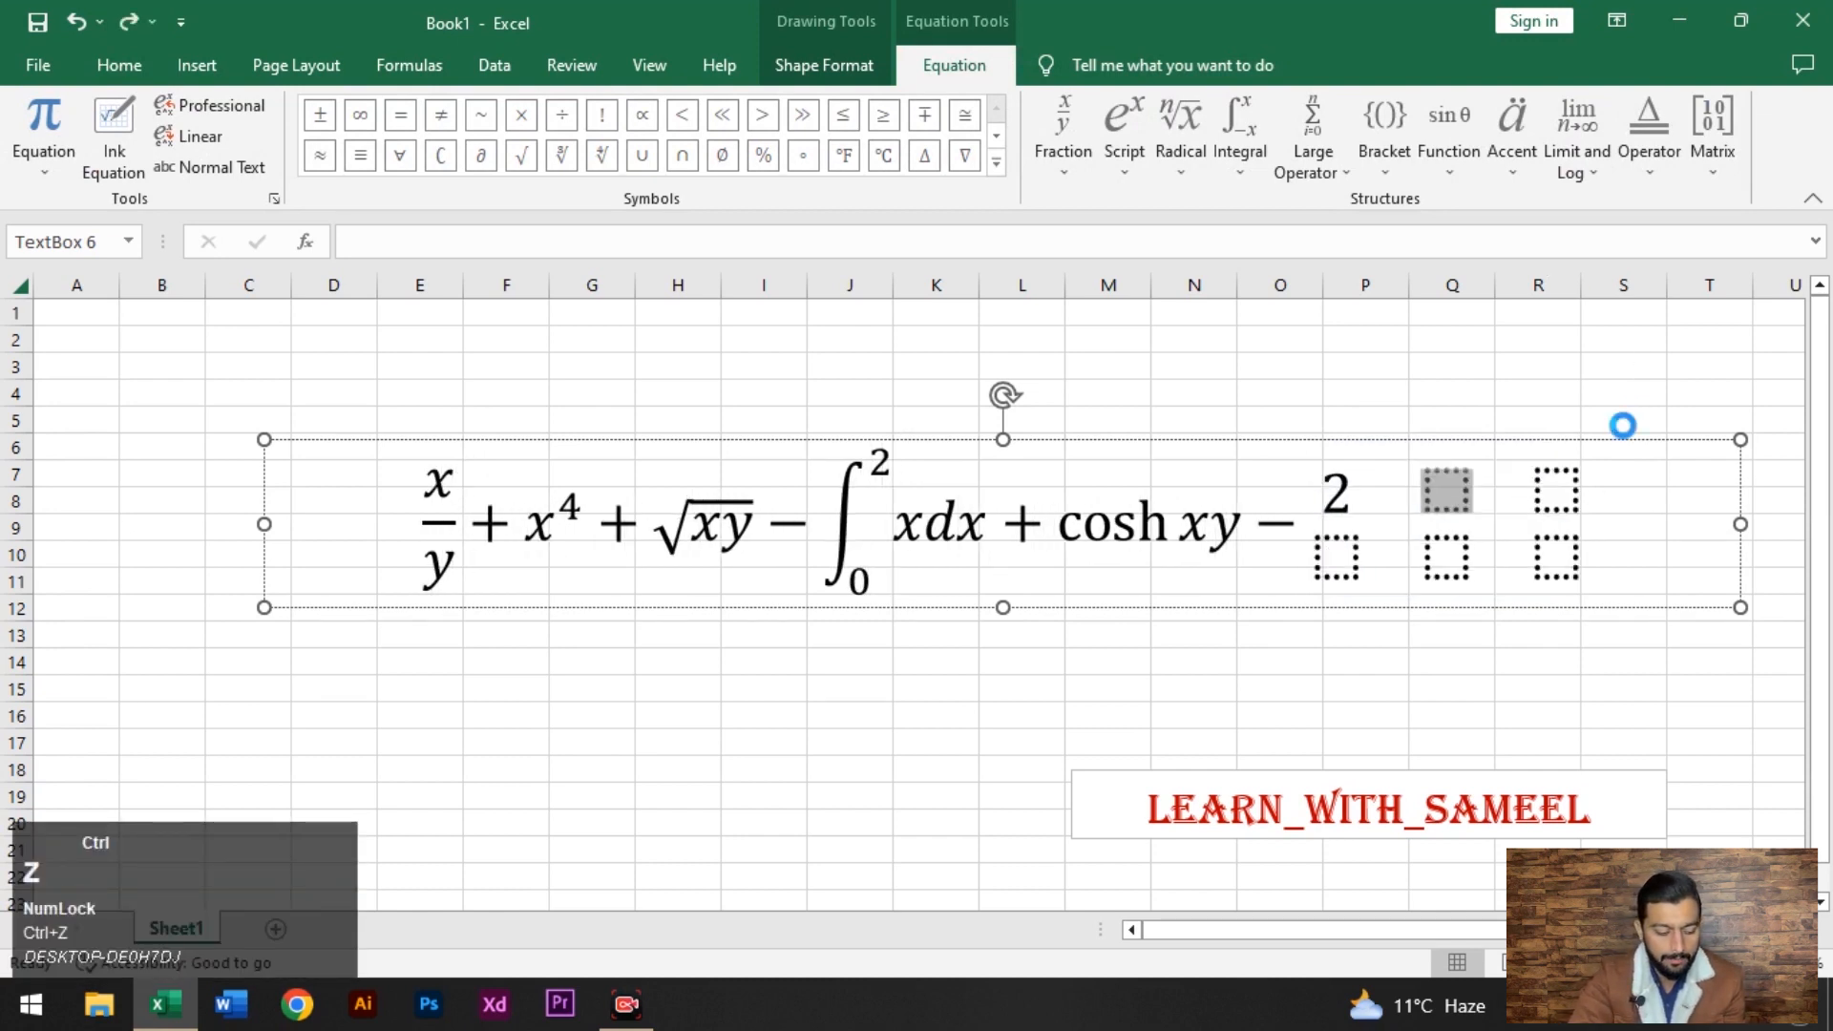
pyautogui.hotkey('ctrl', 'shift', 'z')
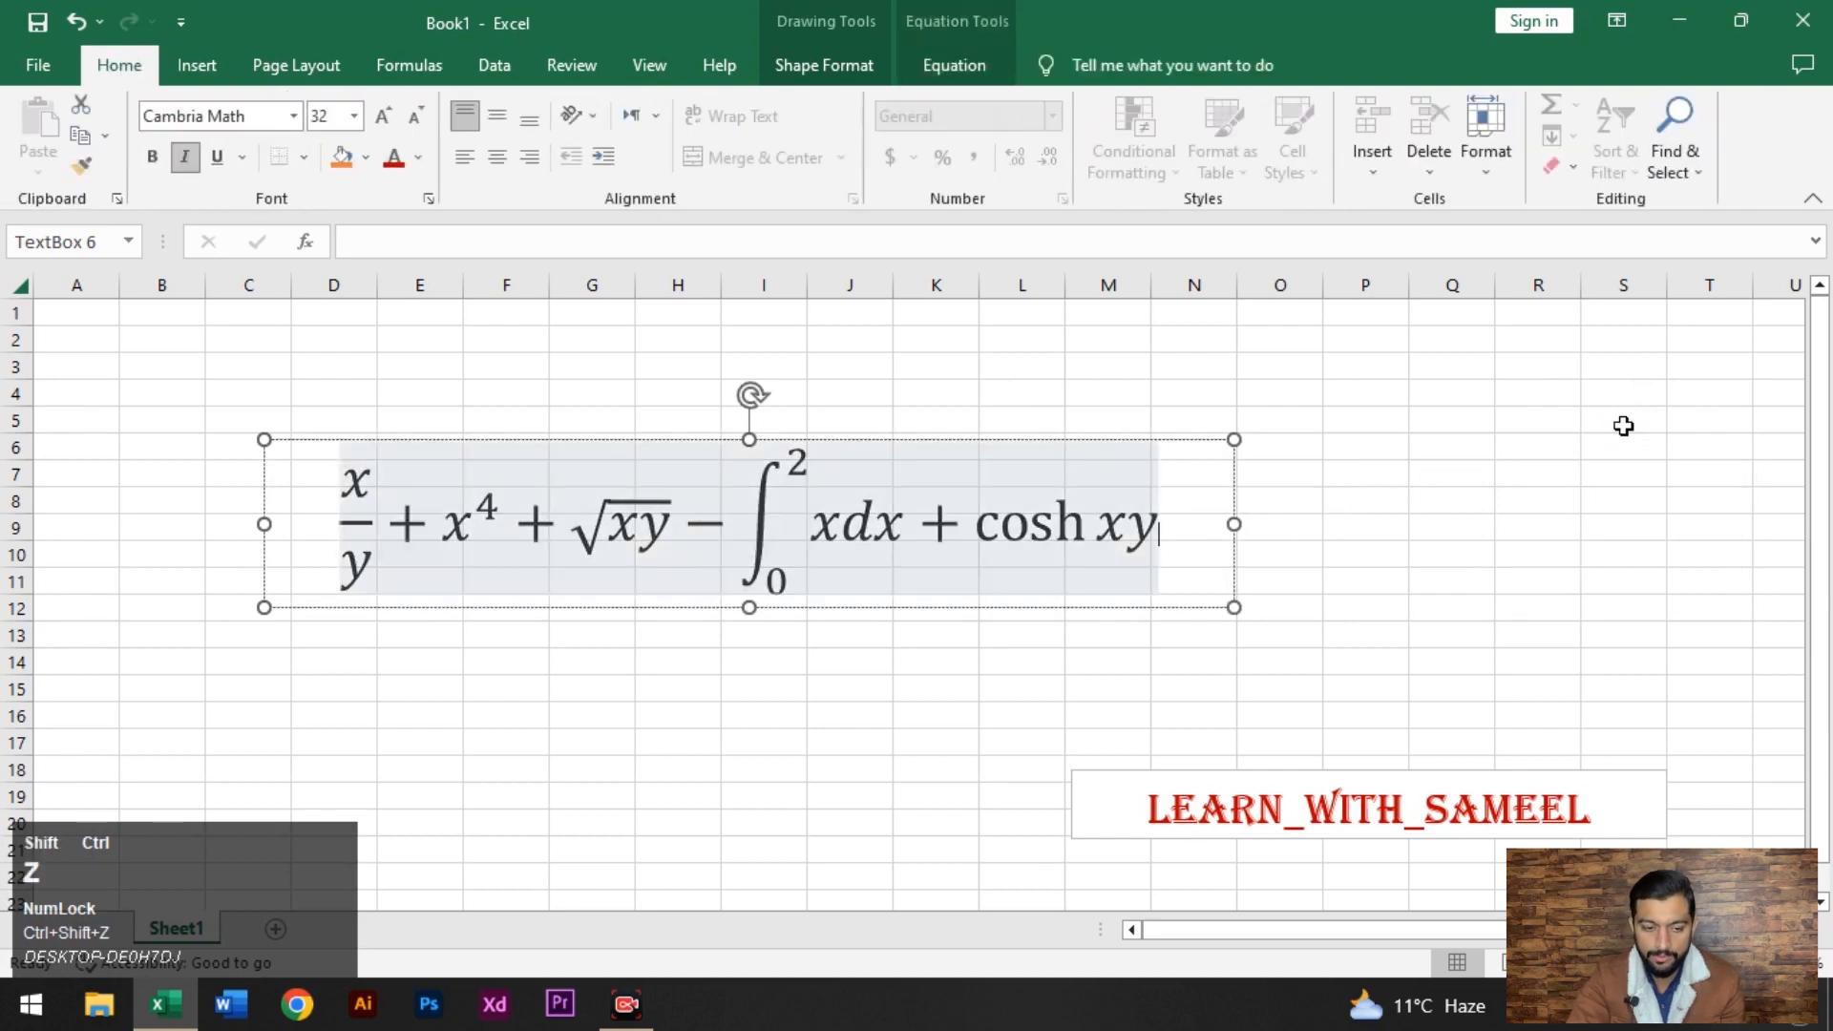
pyautogui.hotkey('ctrl', 'y')
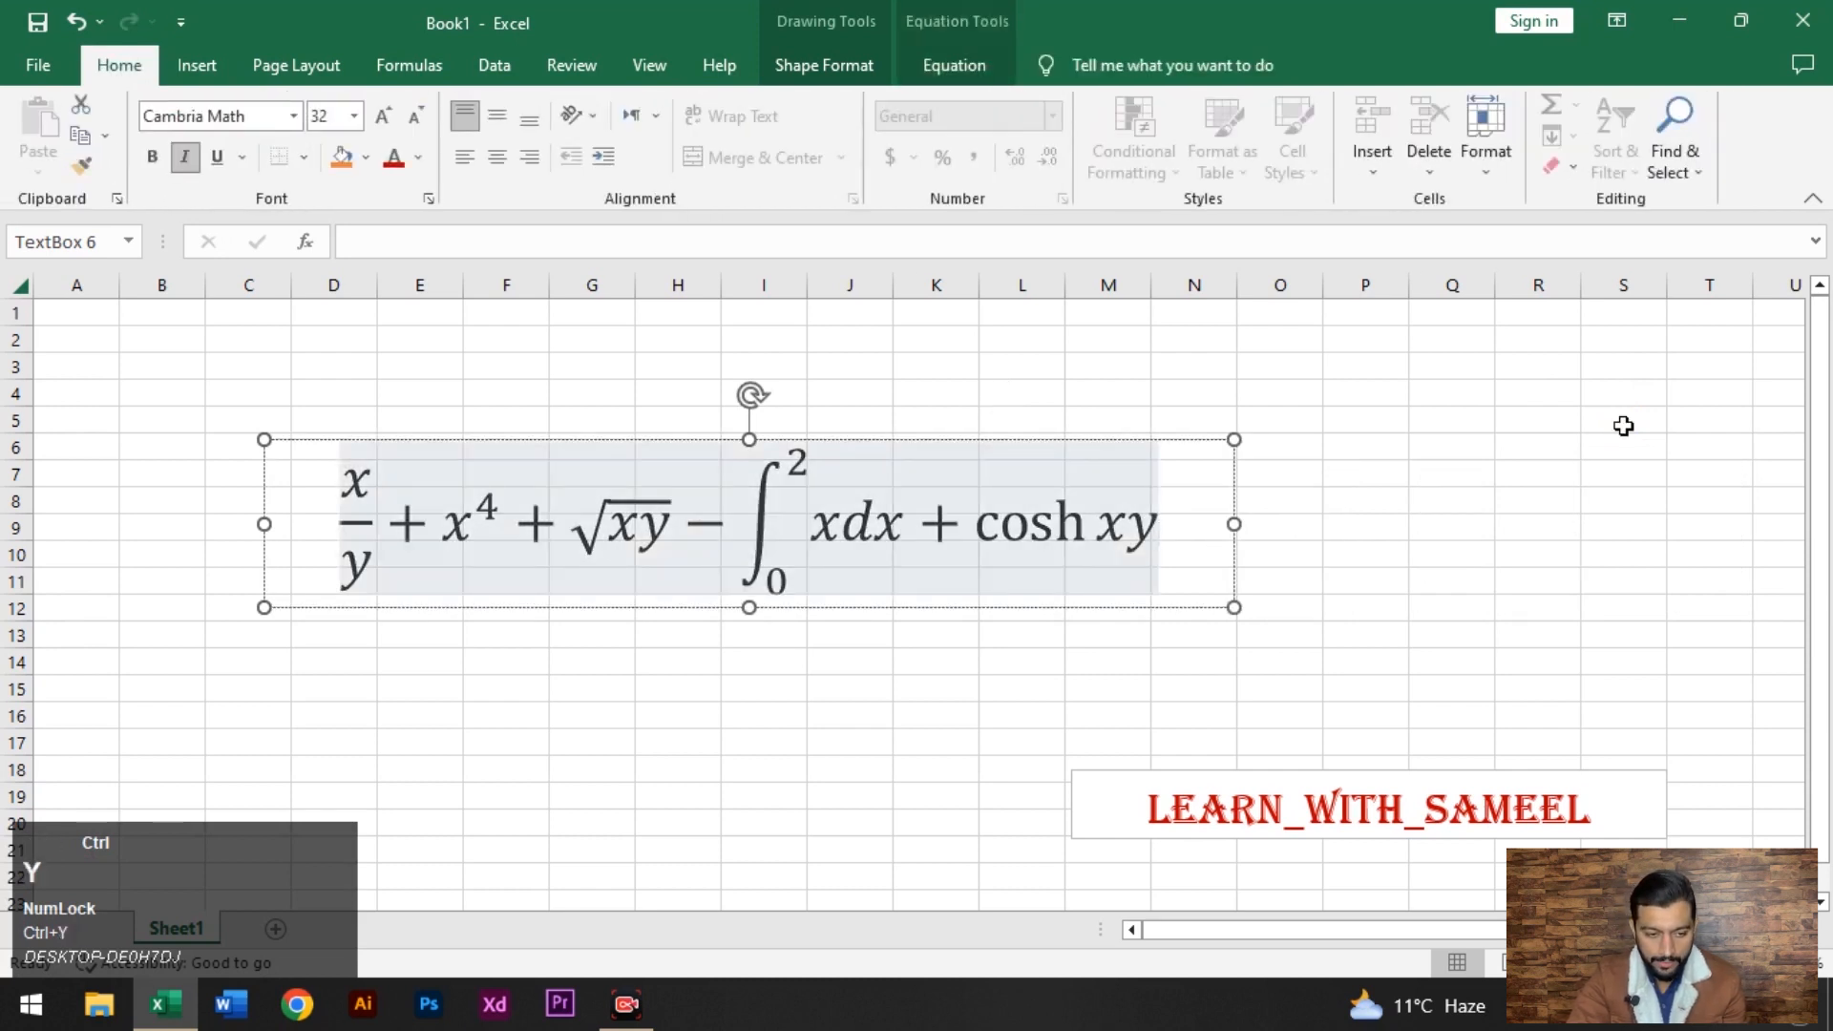
pyautogui.write('-')
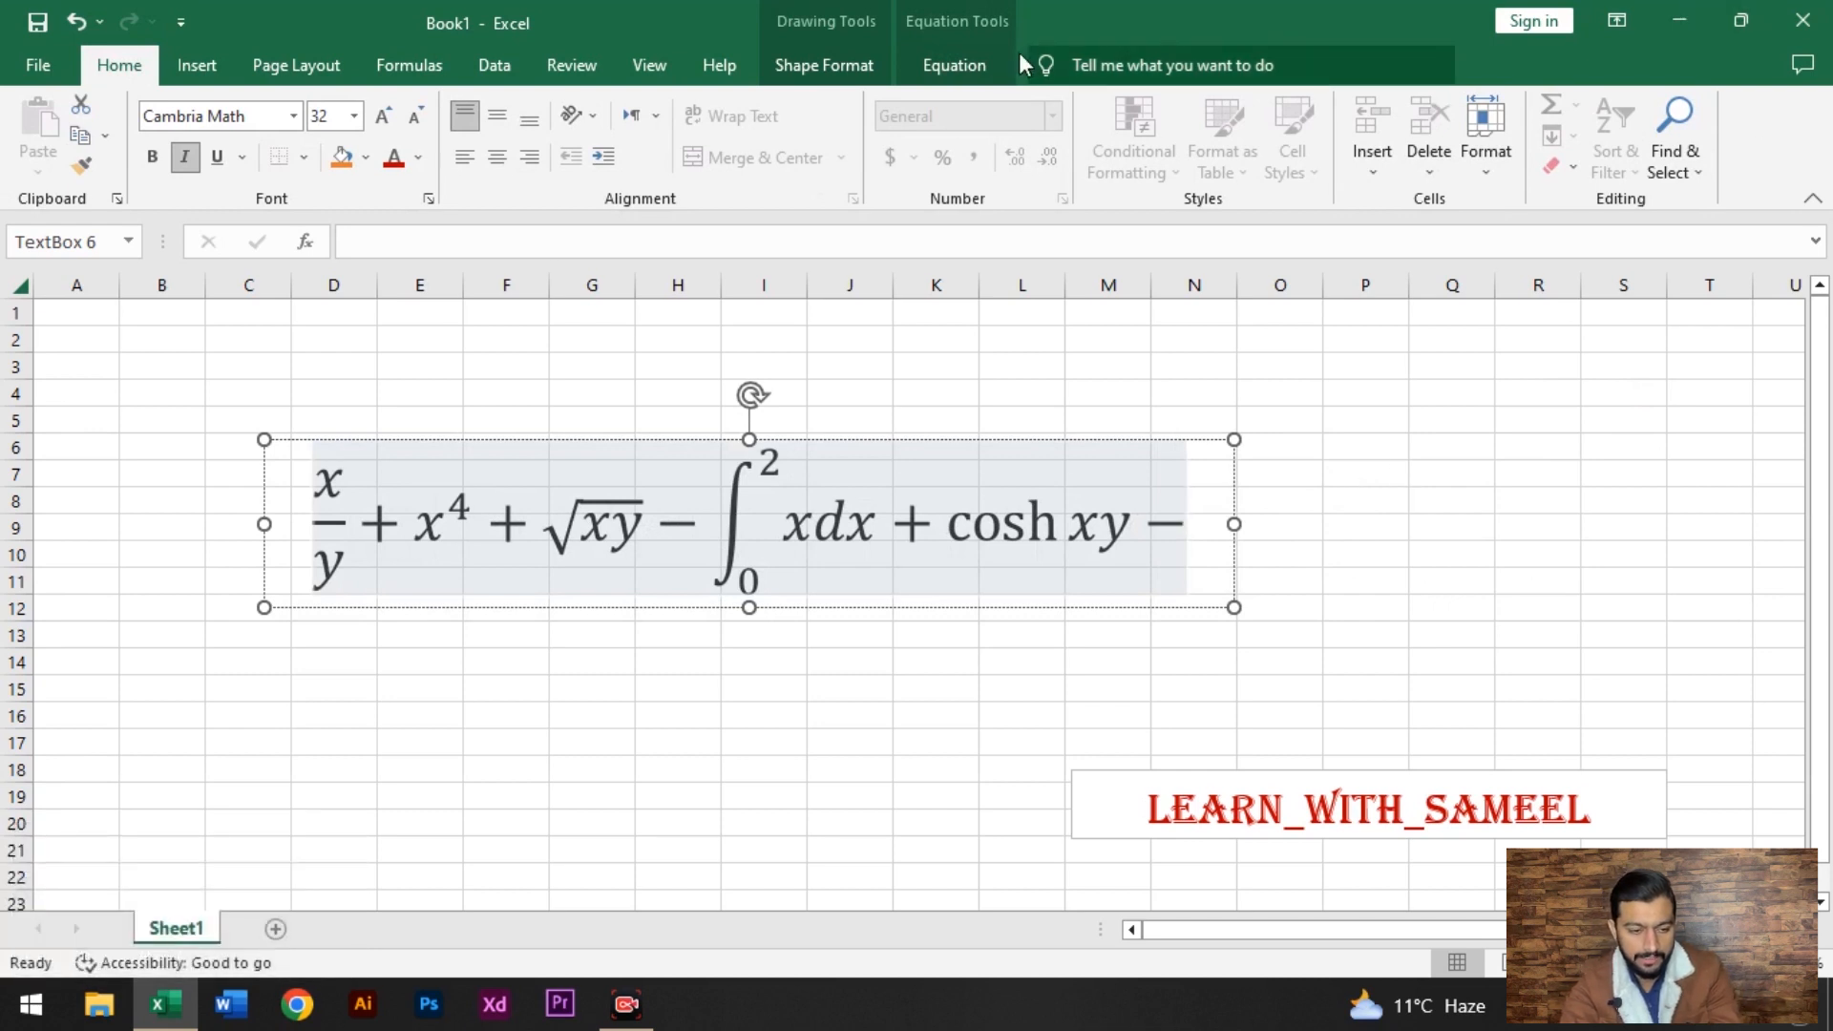
# Try an empty 2x2 matrix with vertical bars after the last minus sign, and undo its insertion.
pyautogui.click(955, 65)
pyautogui.click(1713, 129)
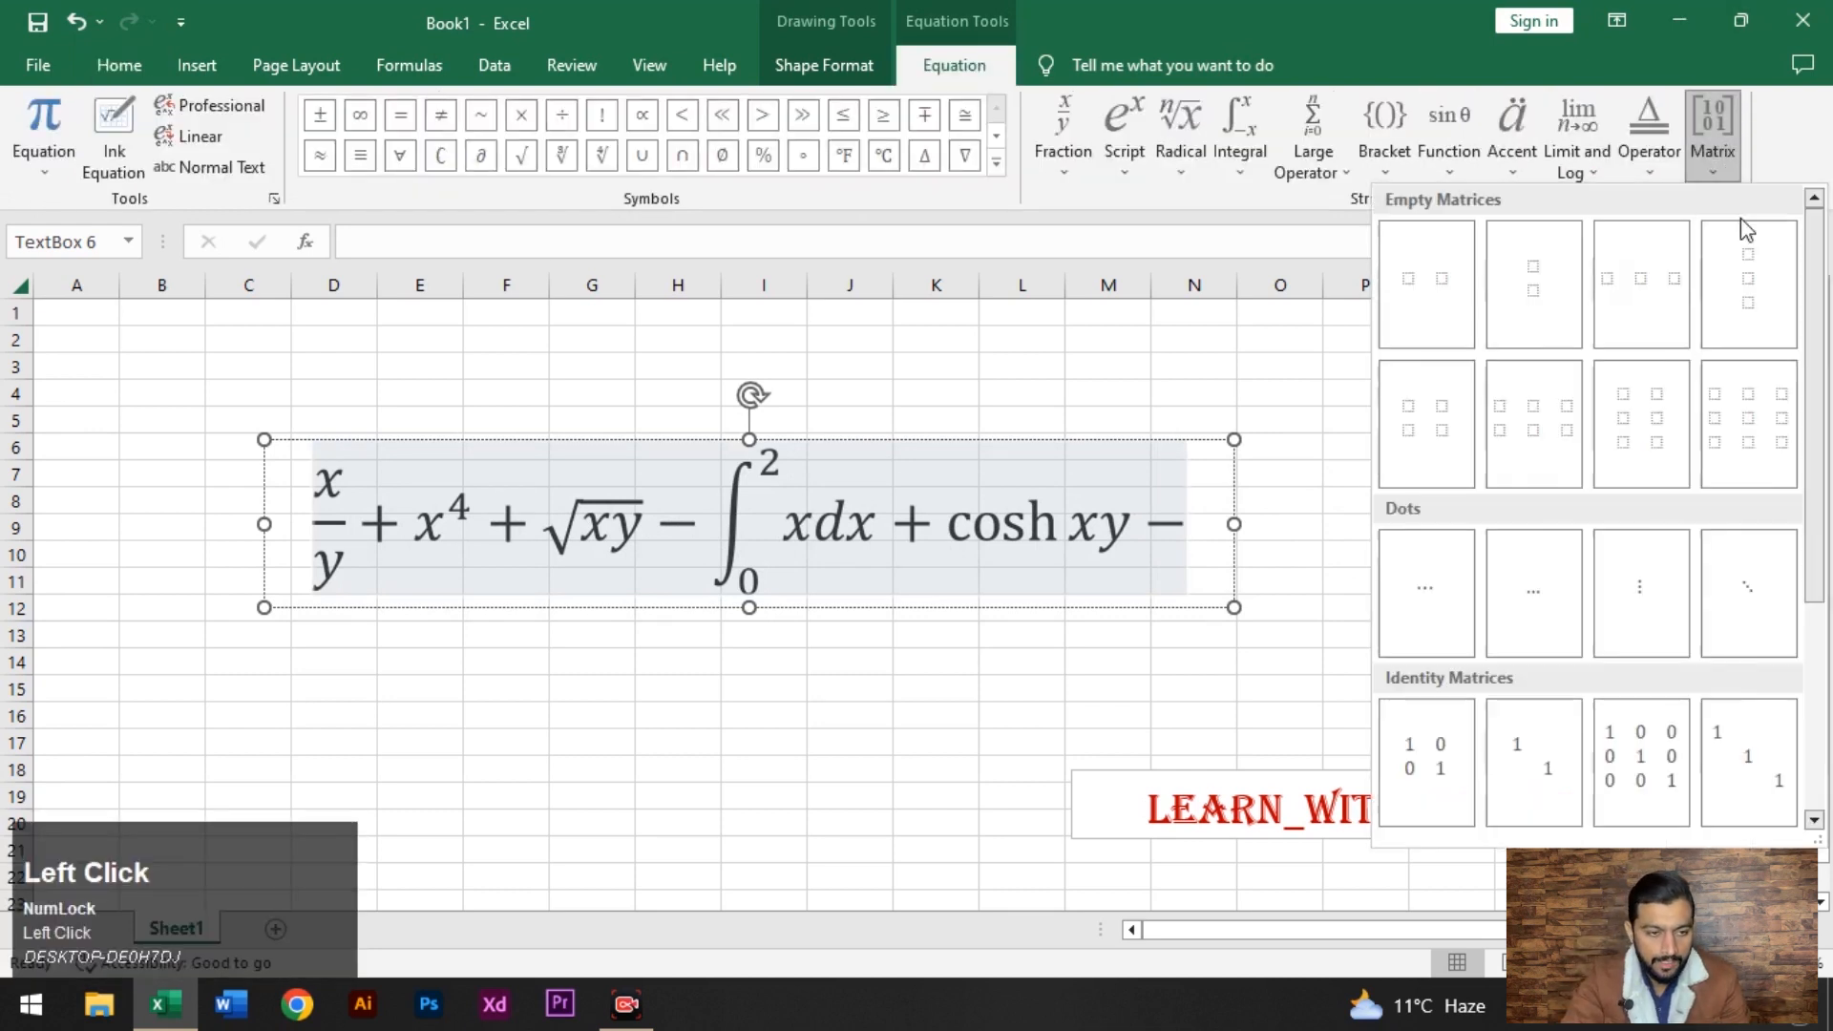
pyautogui.scroll(-3, 1579, 586)
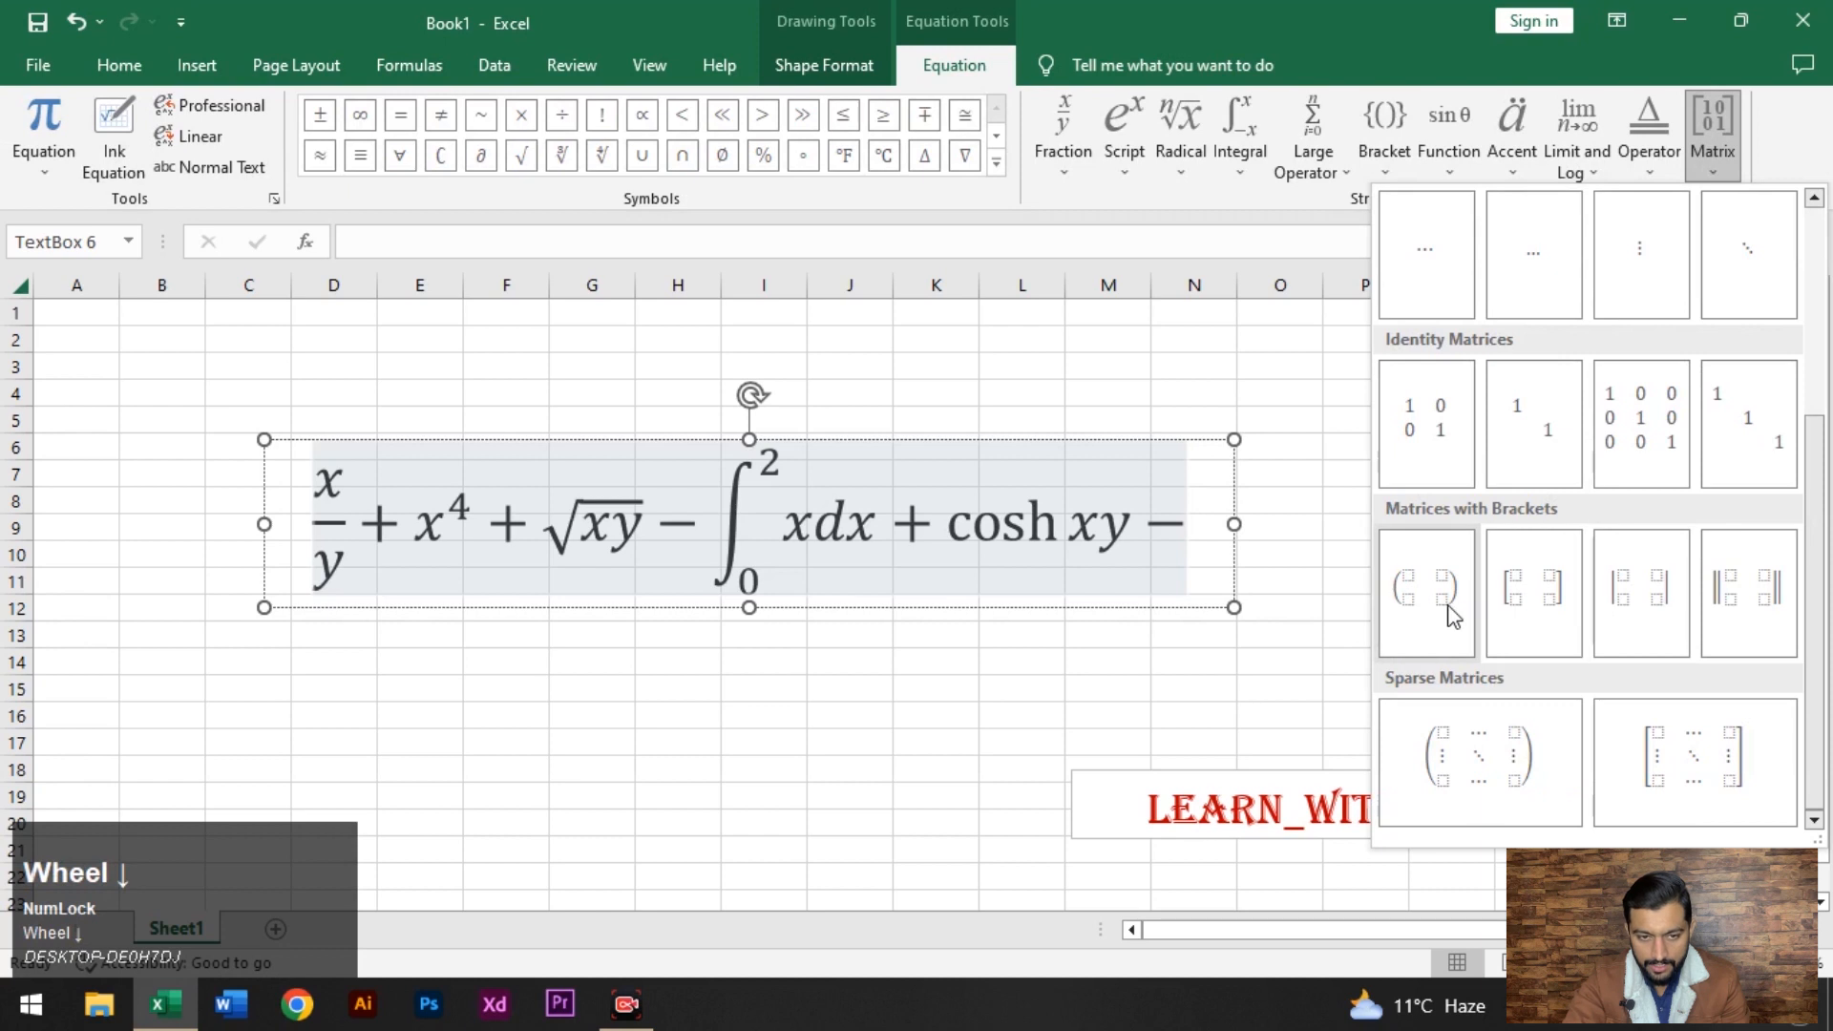
pyautogui.click(1649, 594)
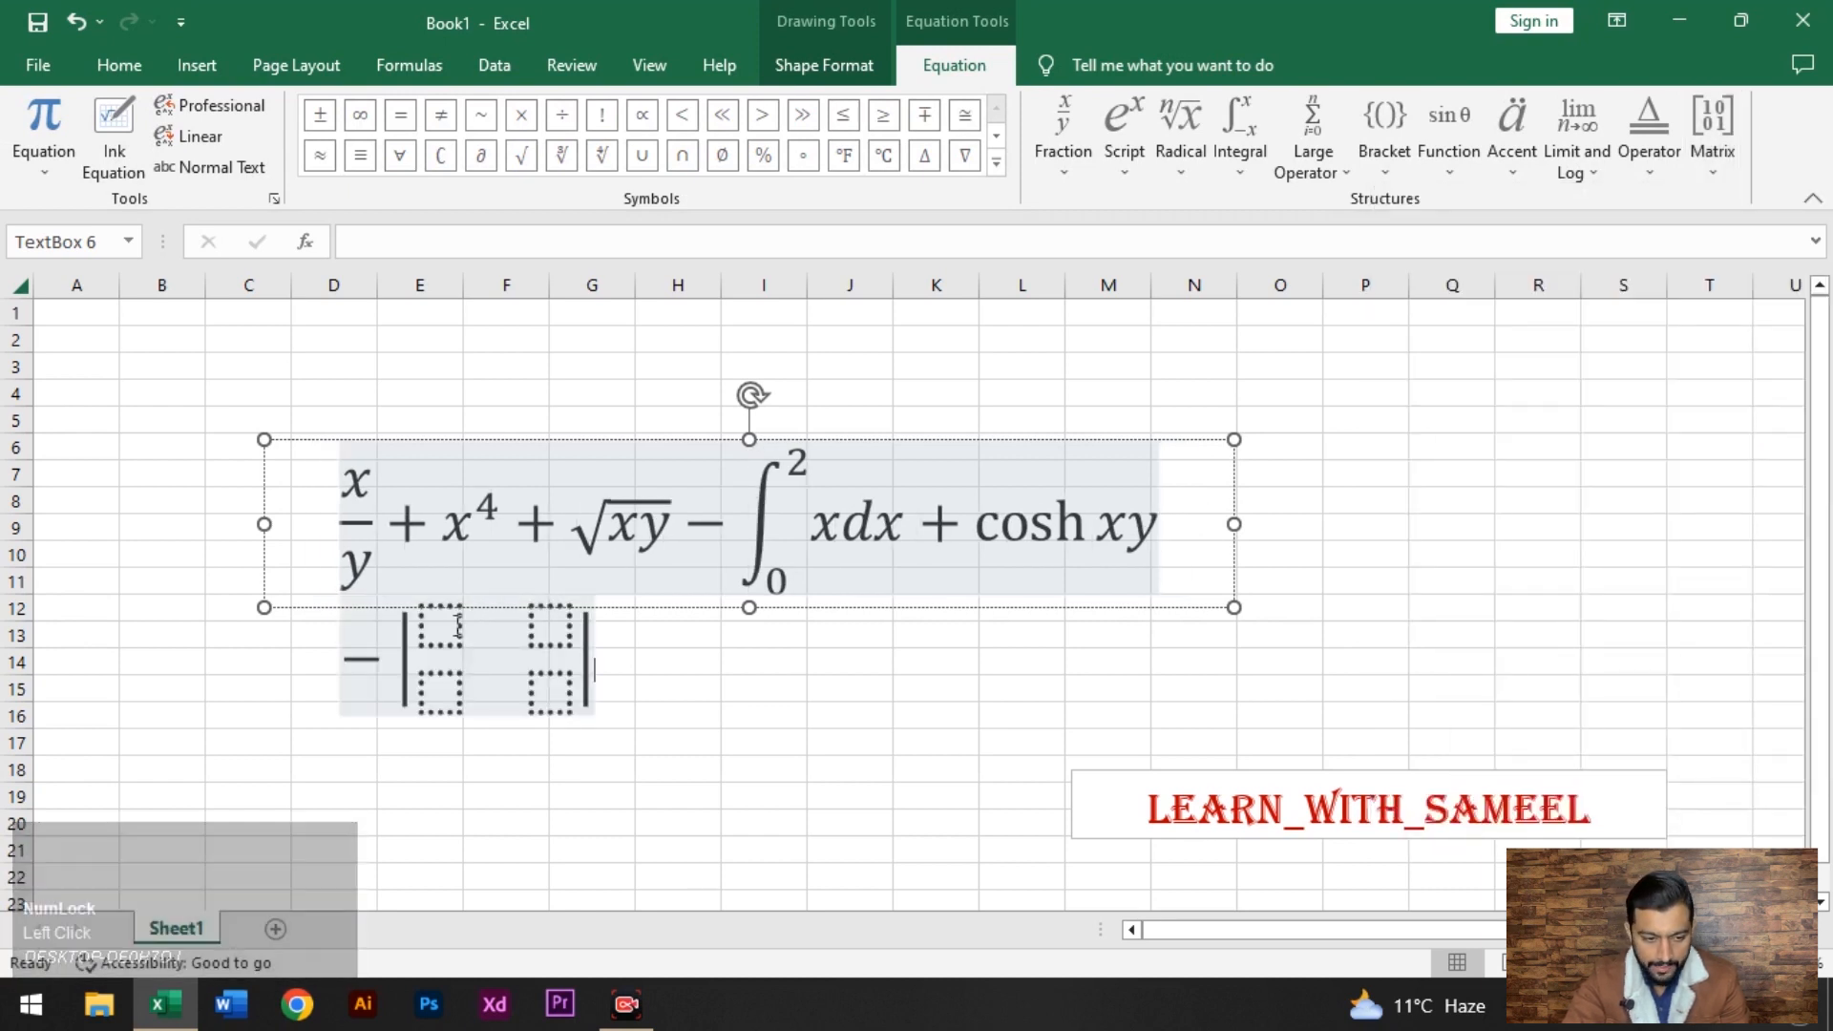
pyautogui.click(465, 625)
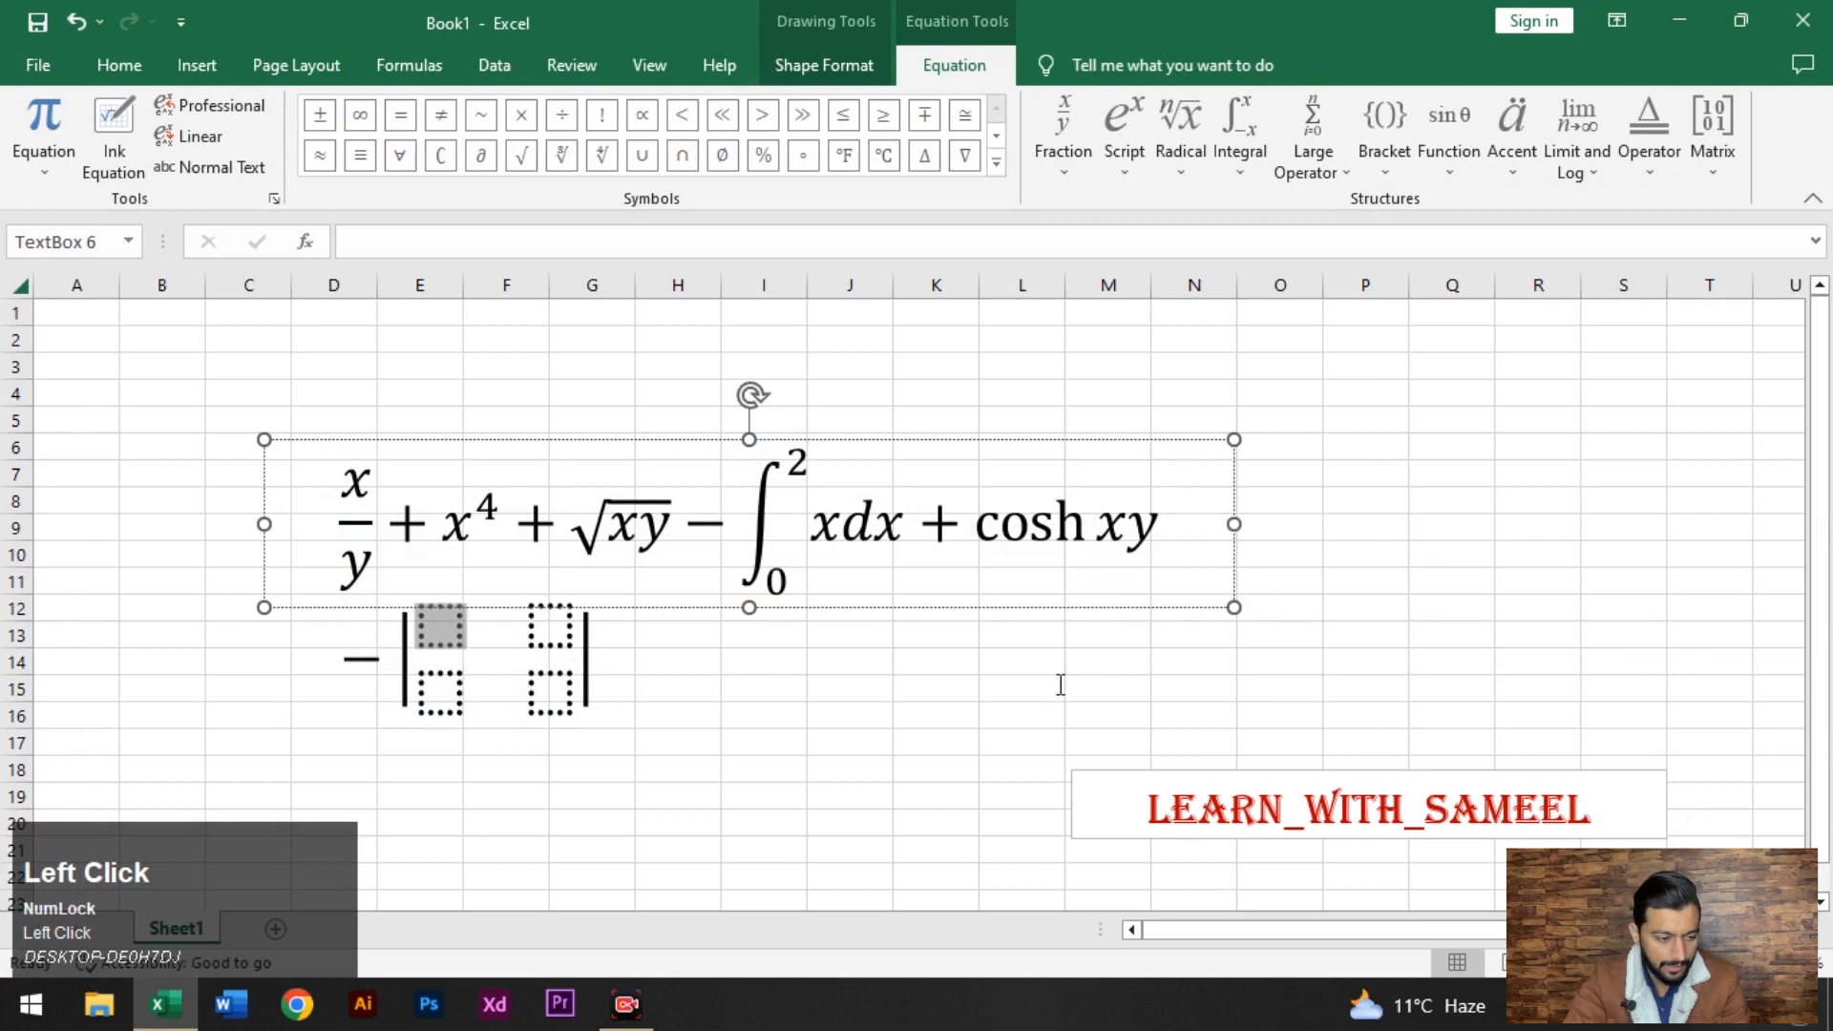
pyautogui.hotkey('ctrl', 'z')
pyautogui.click(1724, 144)
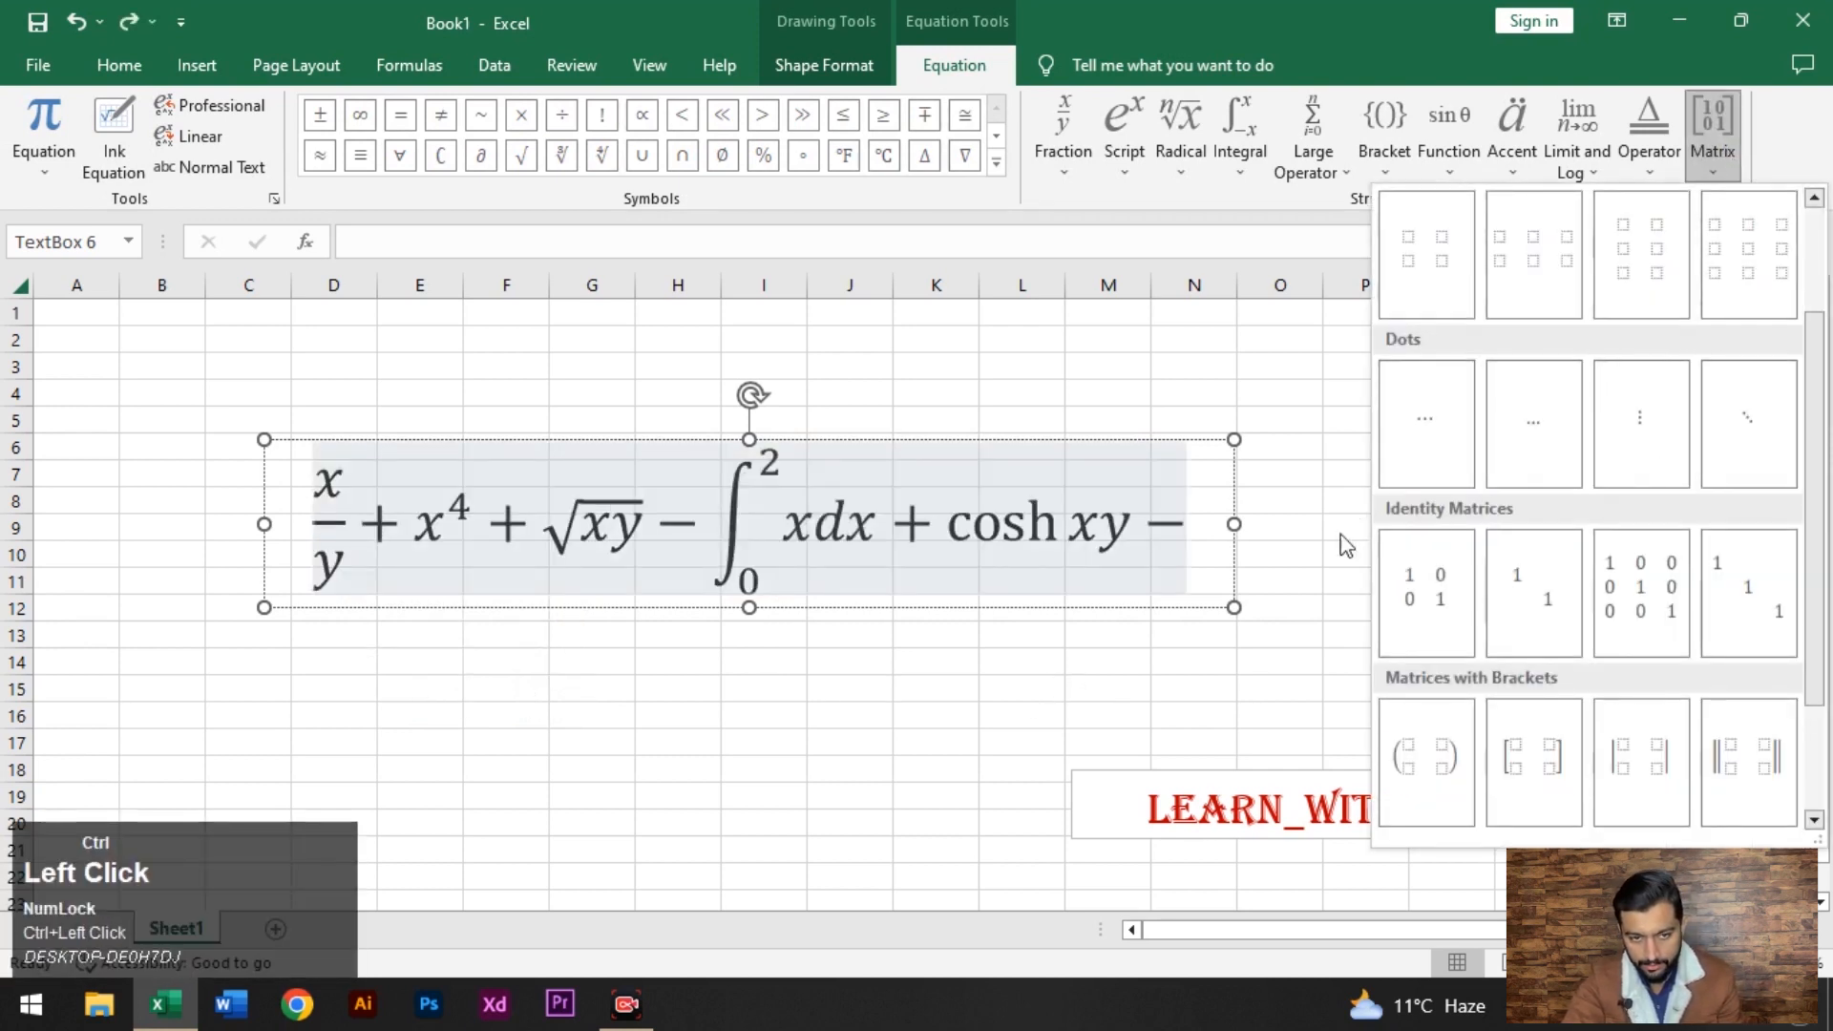
pyautogui.click(1193, 507)
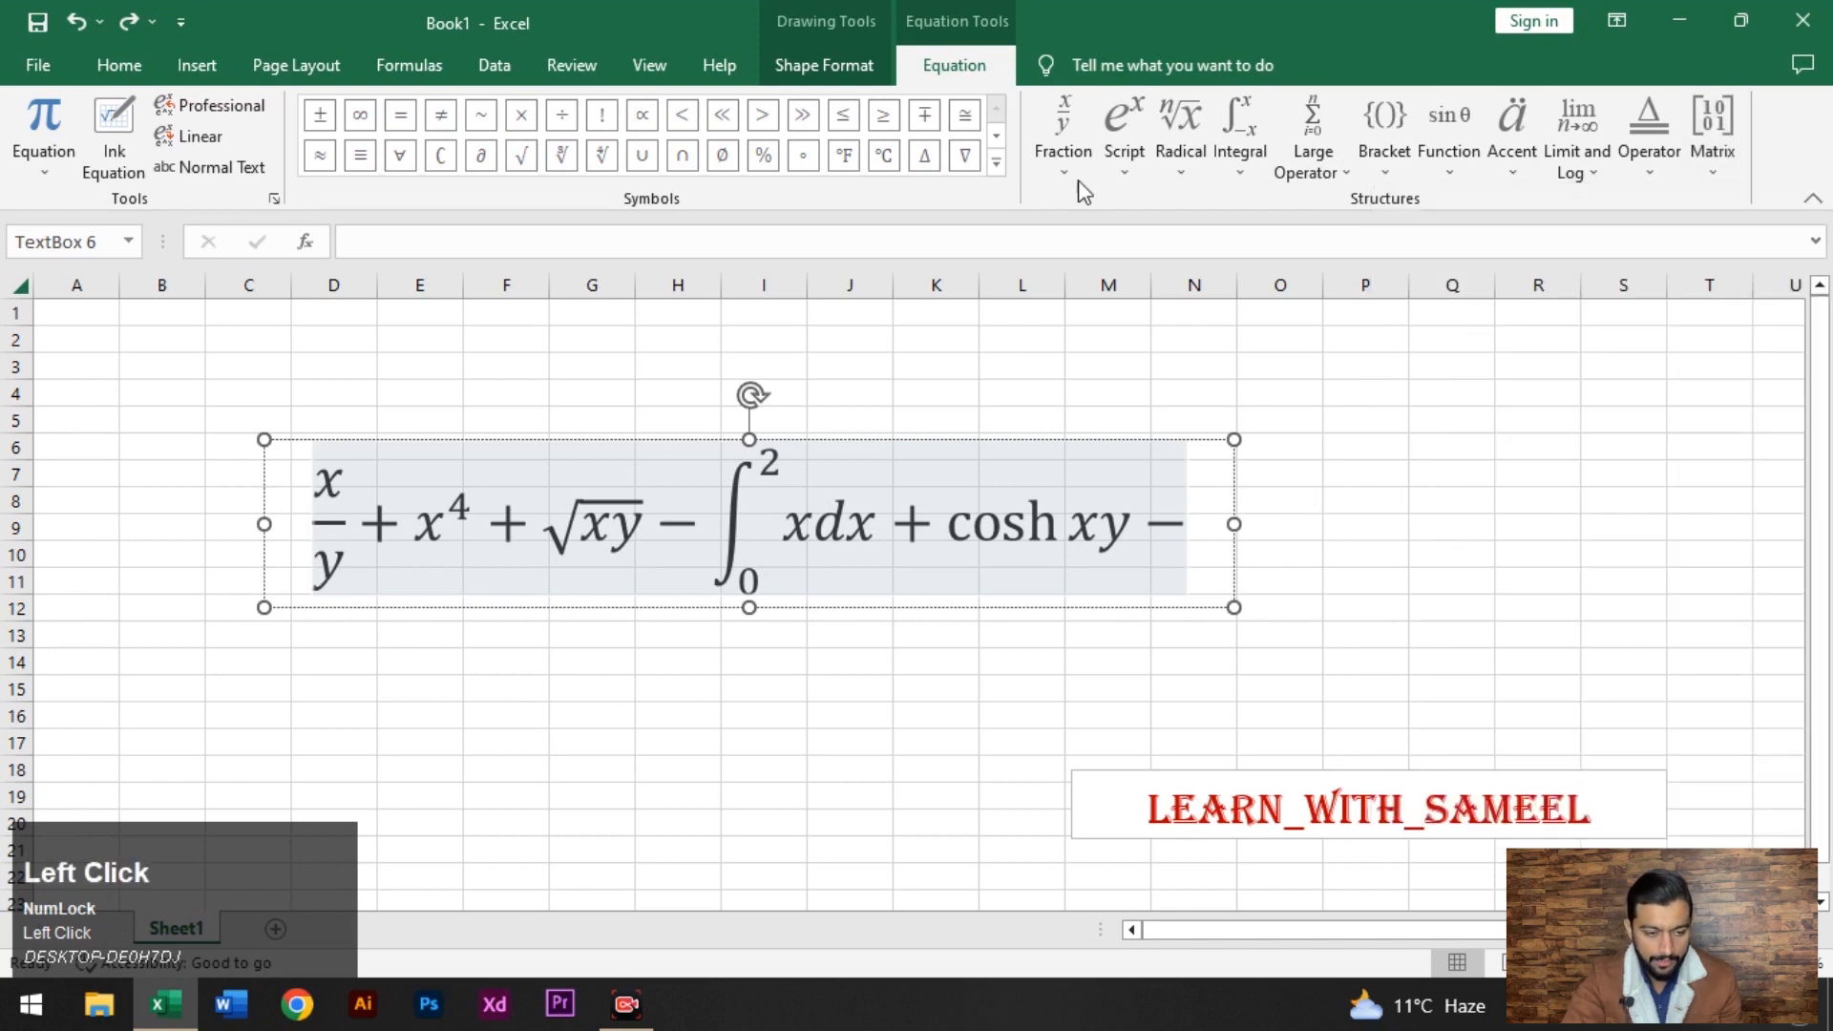
pyautogui.click(207, 71)
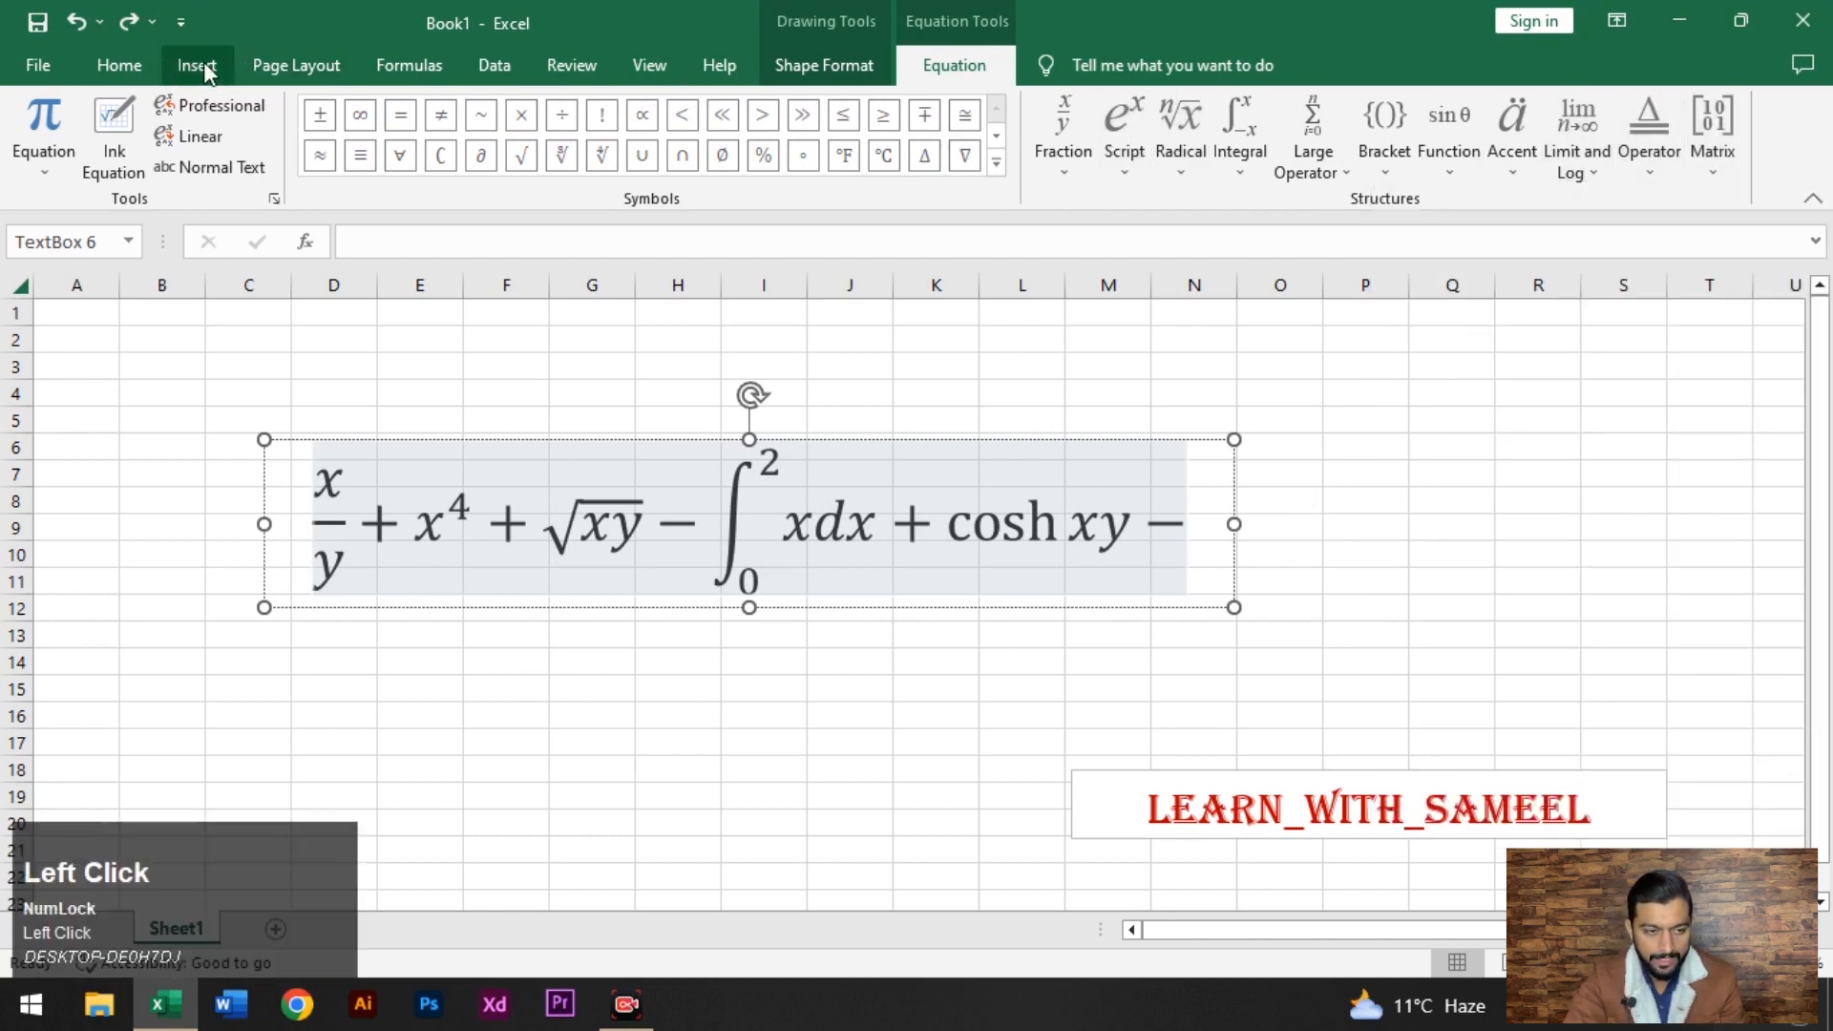
pyautogui.click(993, 59)
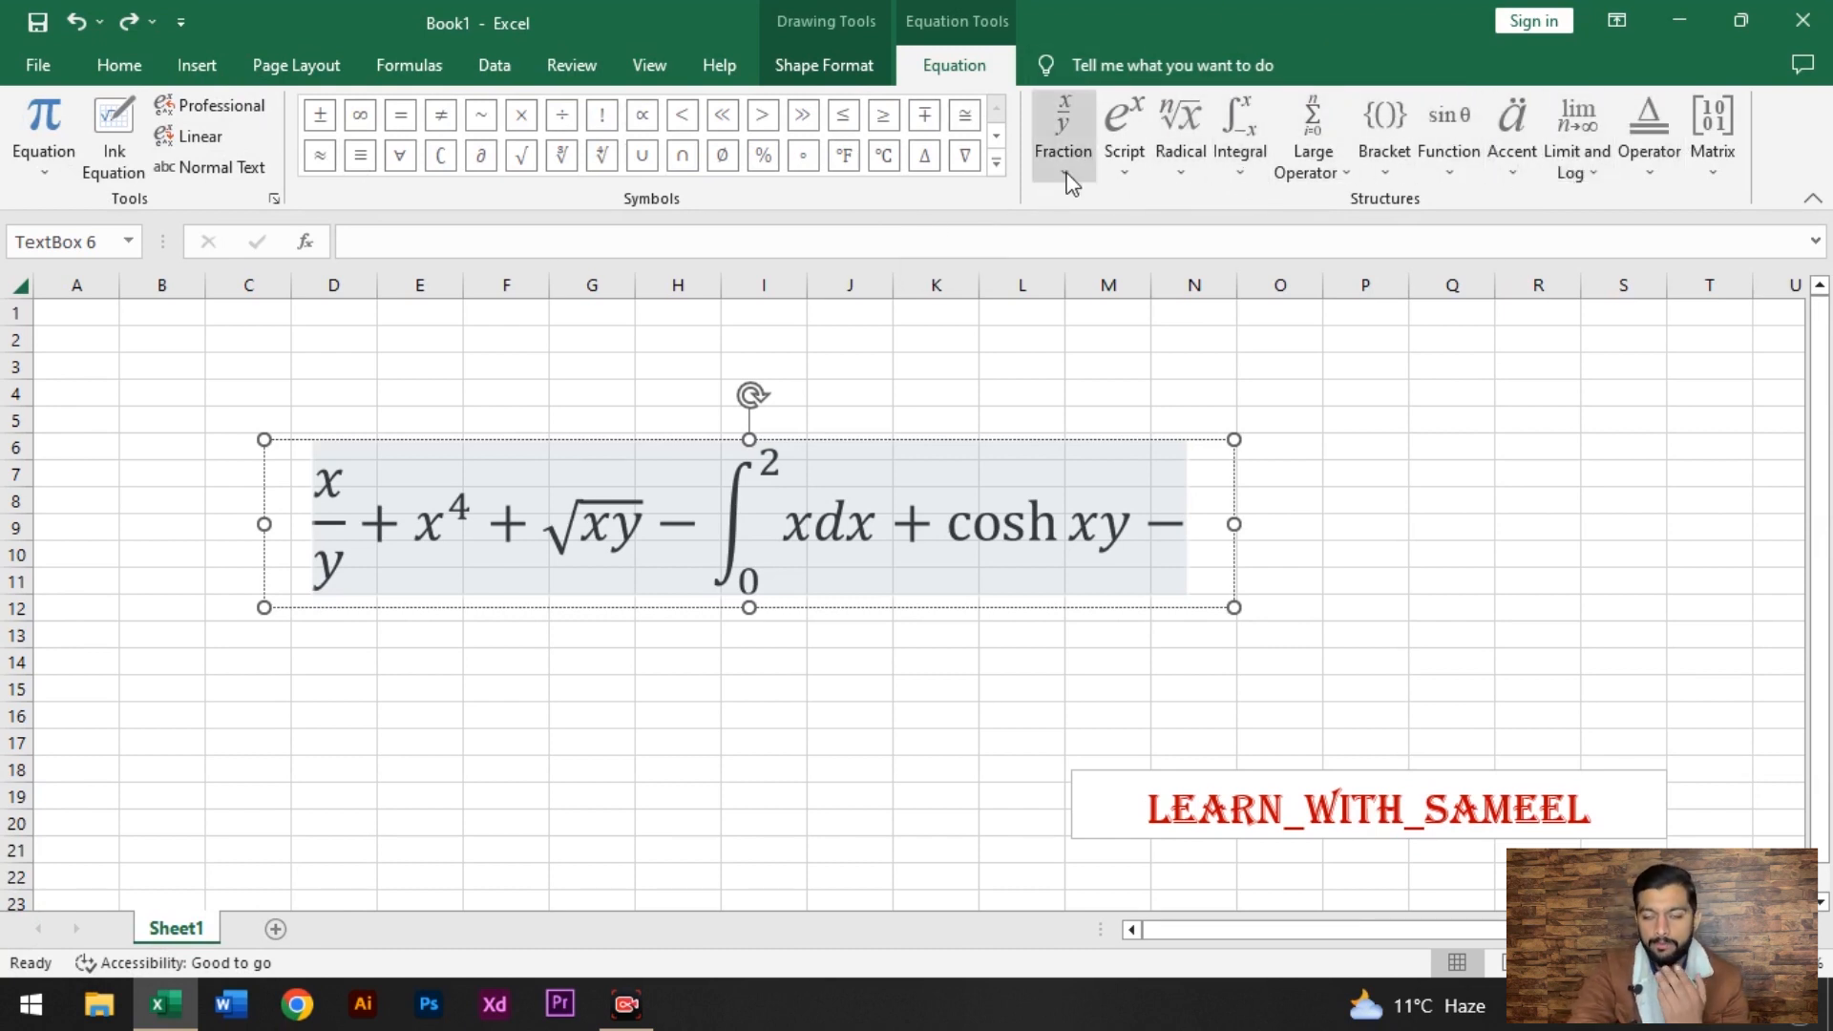
# View the Ink Equation handwriting input and close it without inserting anything.
pyautogui.click(110, 172)
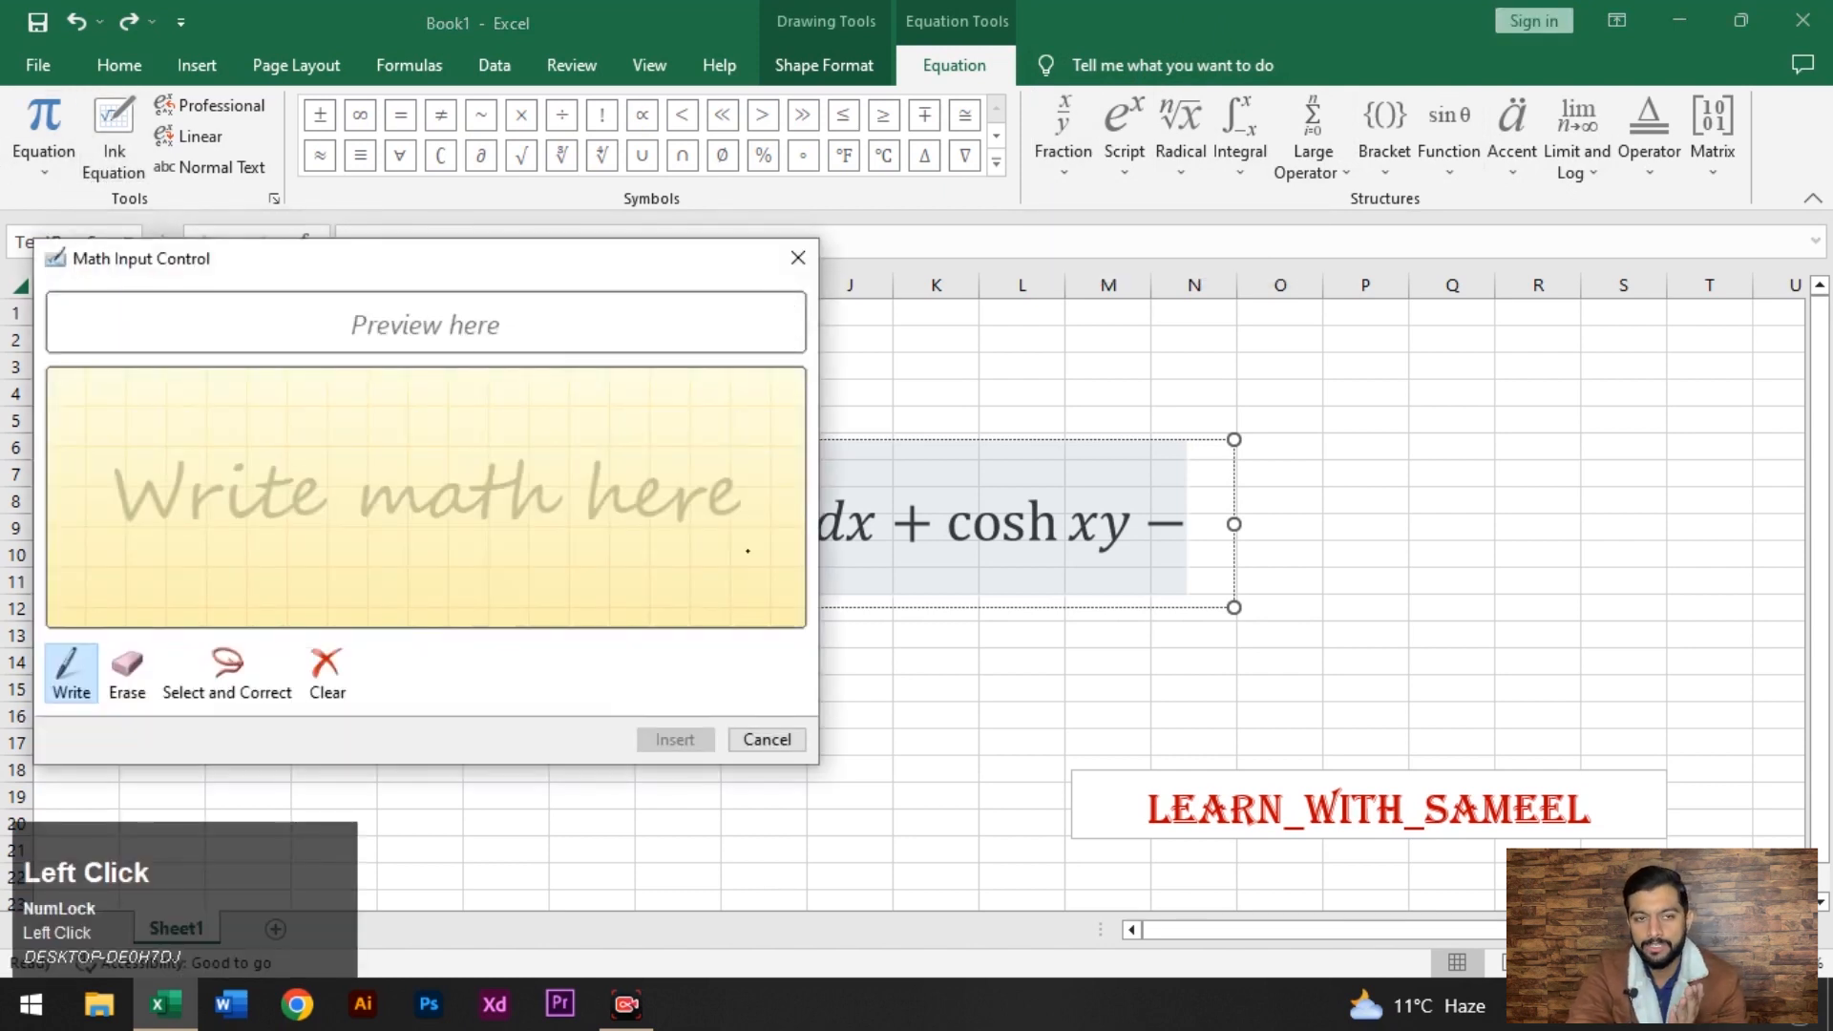
pyautogui.click(764, 741)
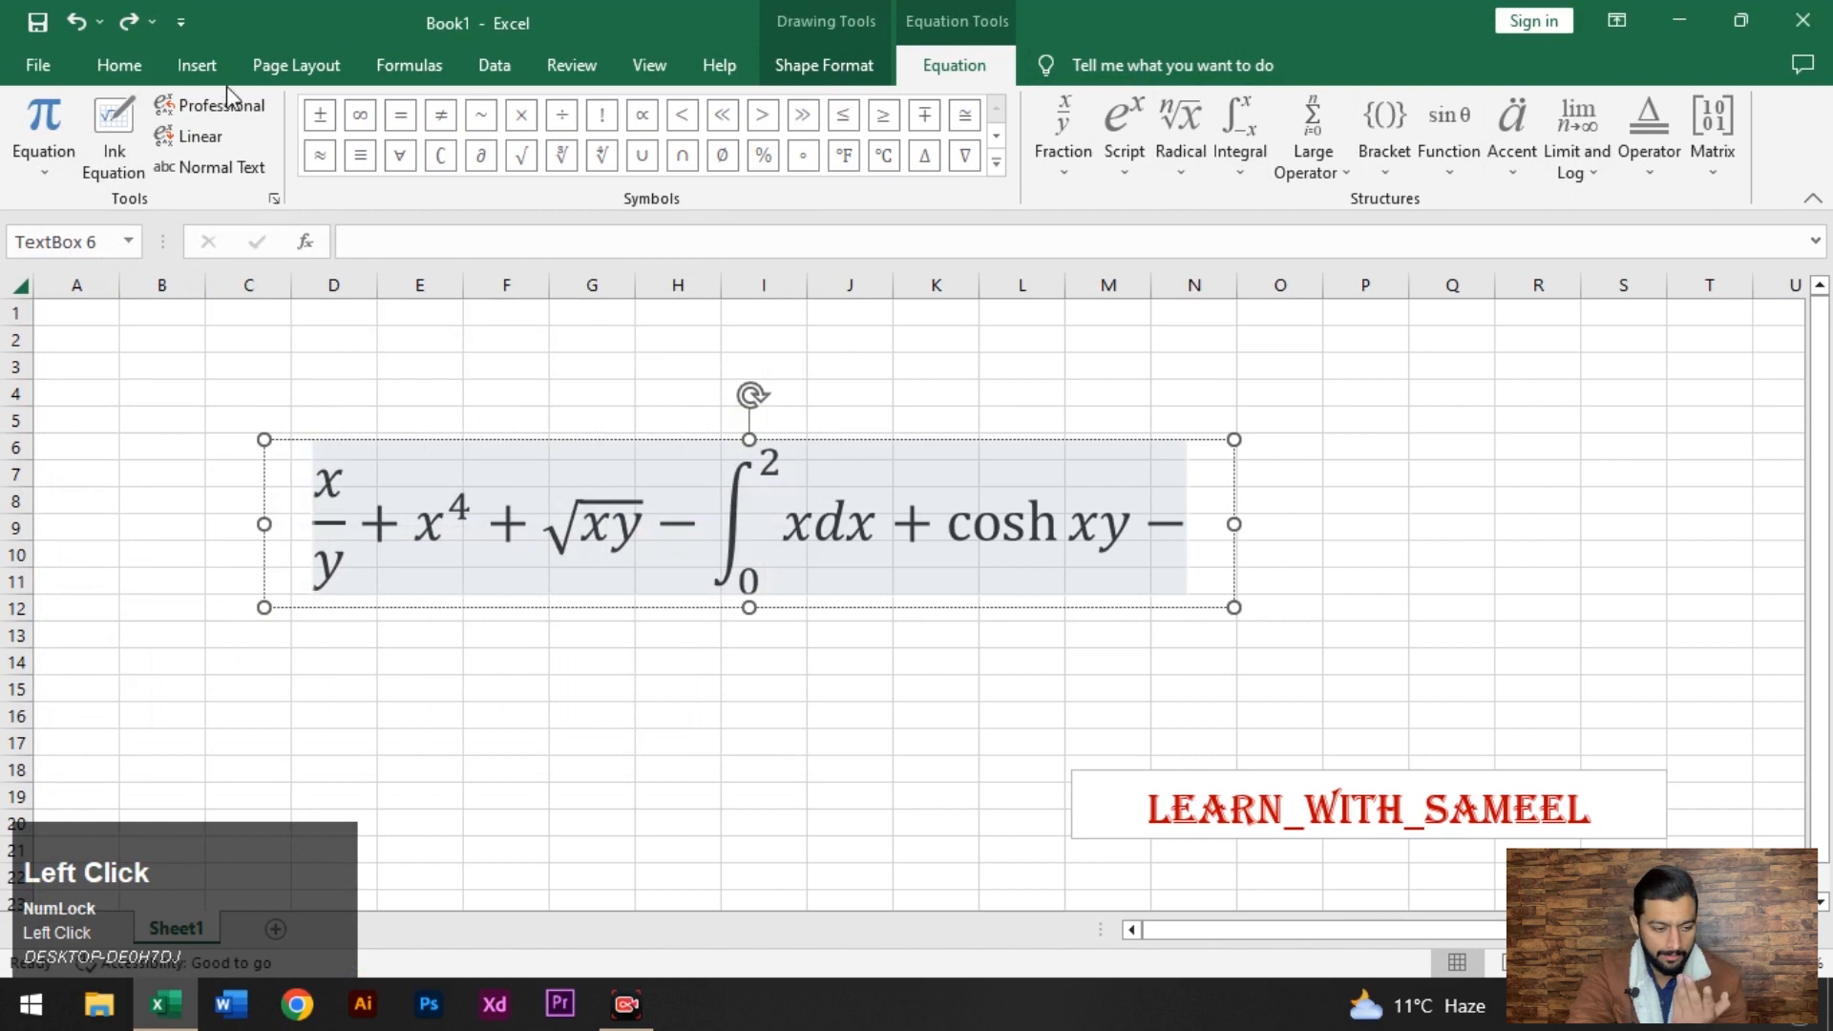
pyautogui.click(198, 65)
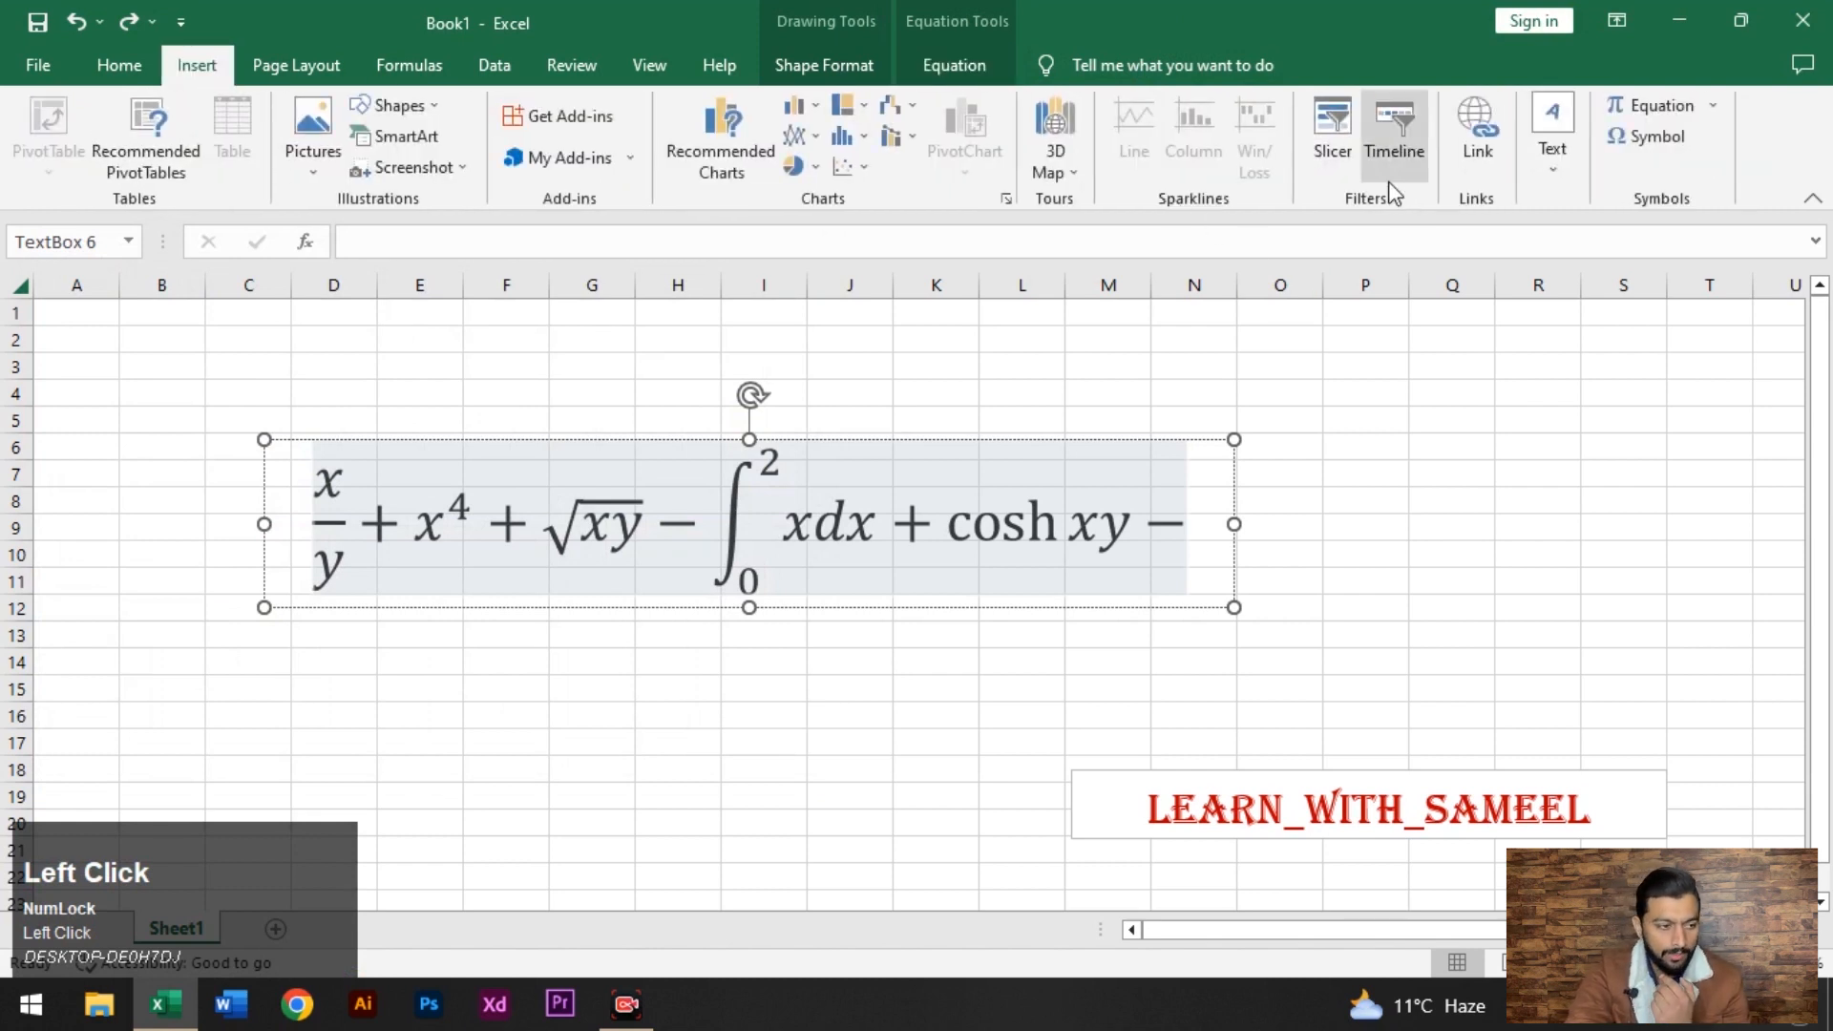